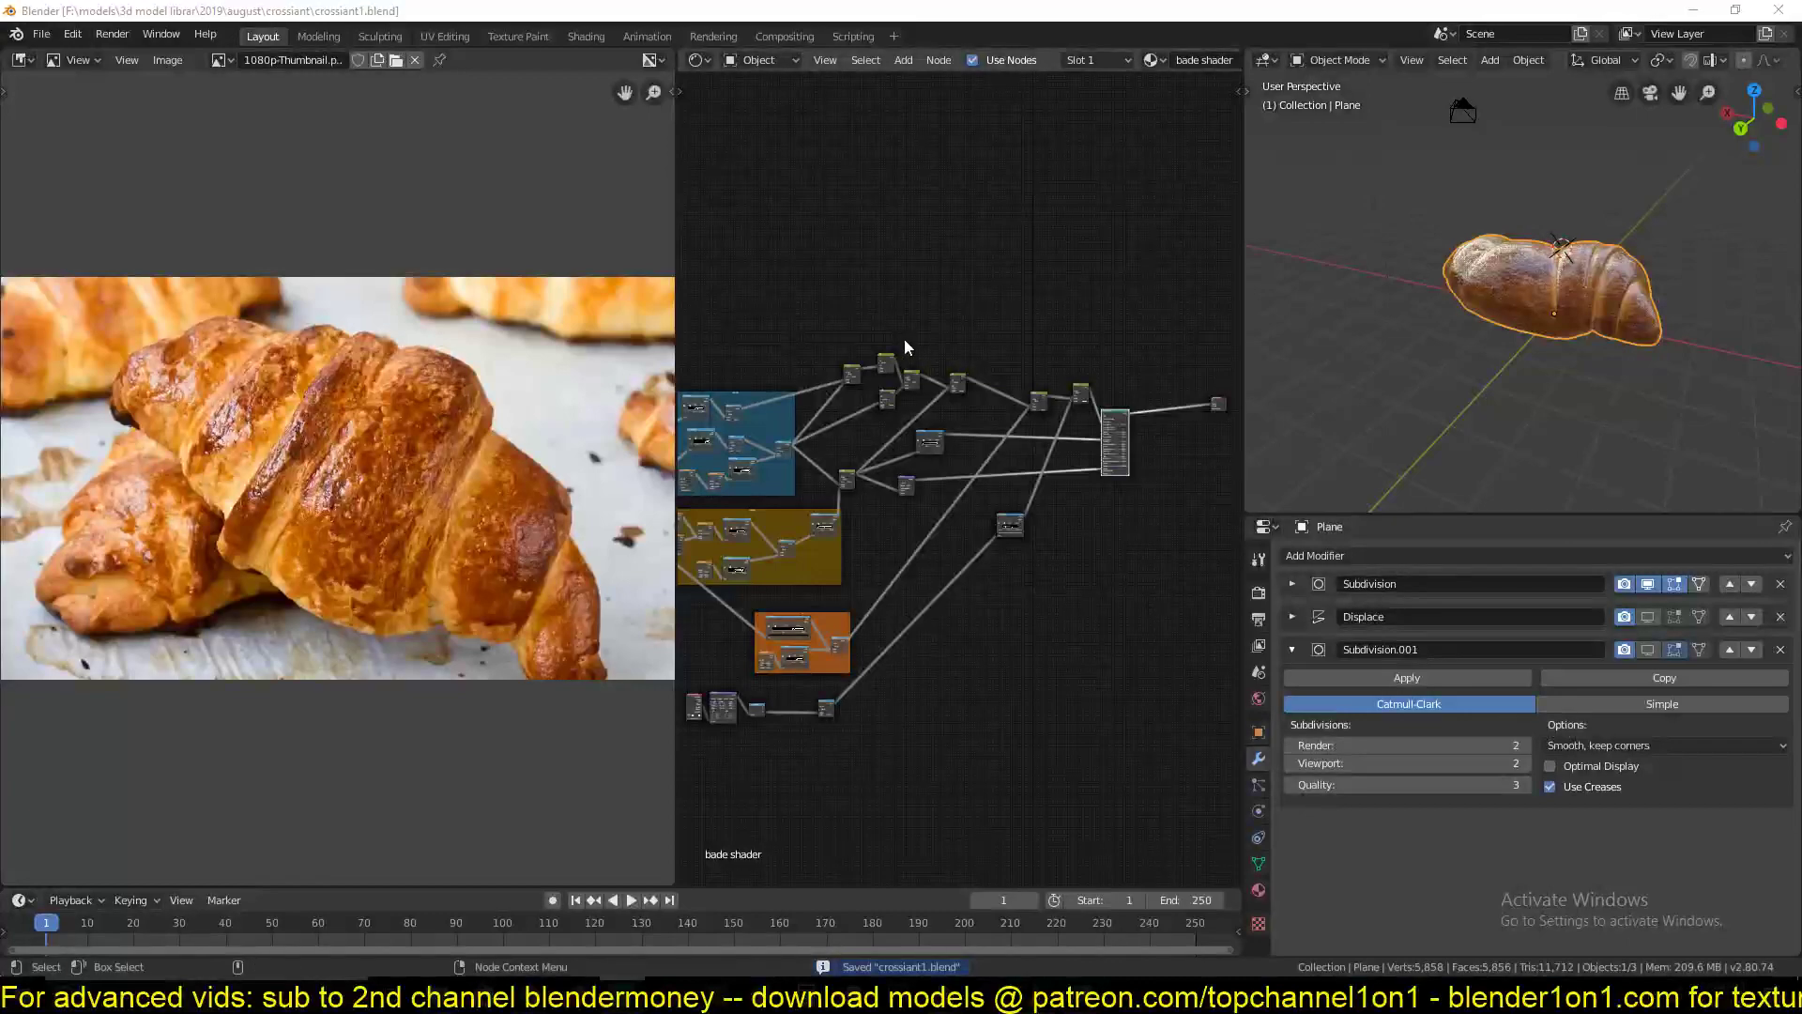
Examine the textured croissant model from several angles alongside its shader node tree
left_click(1447, 247)
scroll(1387, 248, "up", 6)
scroll(1440, 278, "down", 6)
mouse_move(1506, 319)
middle_mouse_down()
mouse_move(1682, 312)
mouse_move(1743, 270)
mouse_move(1642, 313)
mouse_move(1612, 291)
mouse_move(1557, 336)
mouse_move(1518, 289)
middle_mouse_up()
scroll(1741, 270, "up", 3)
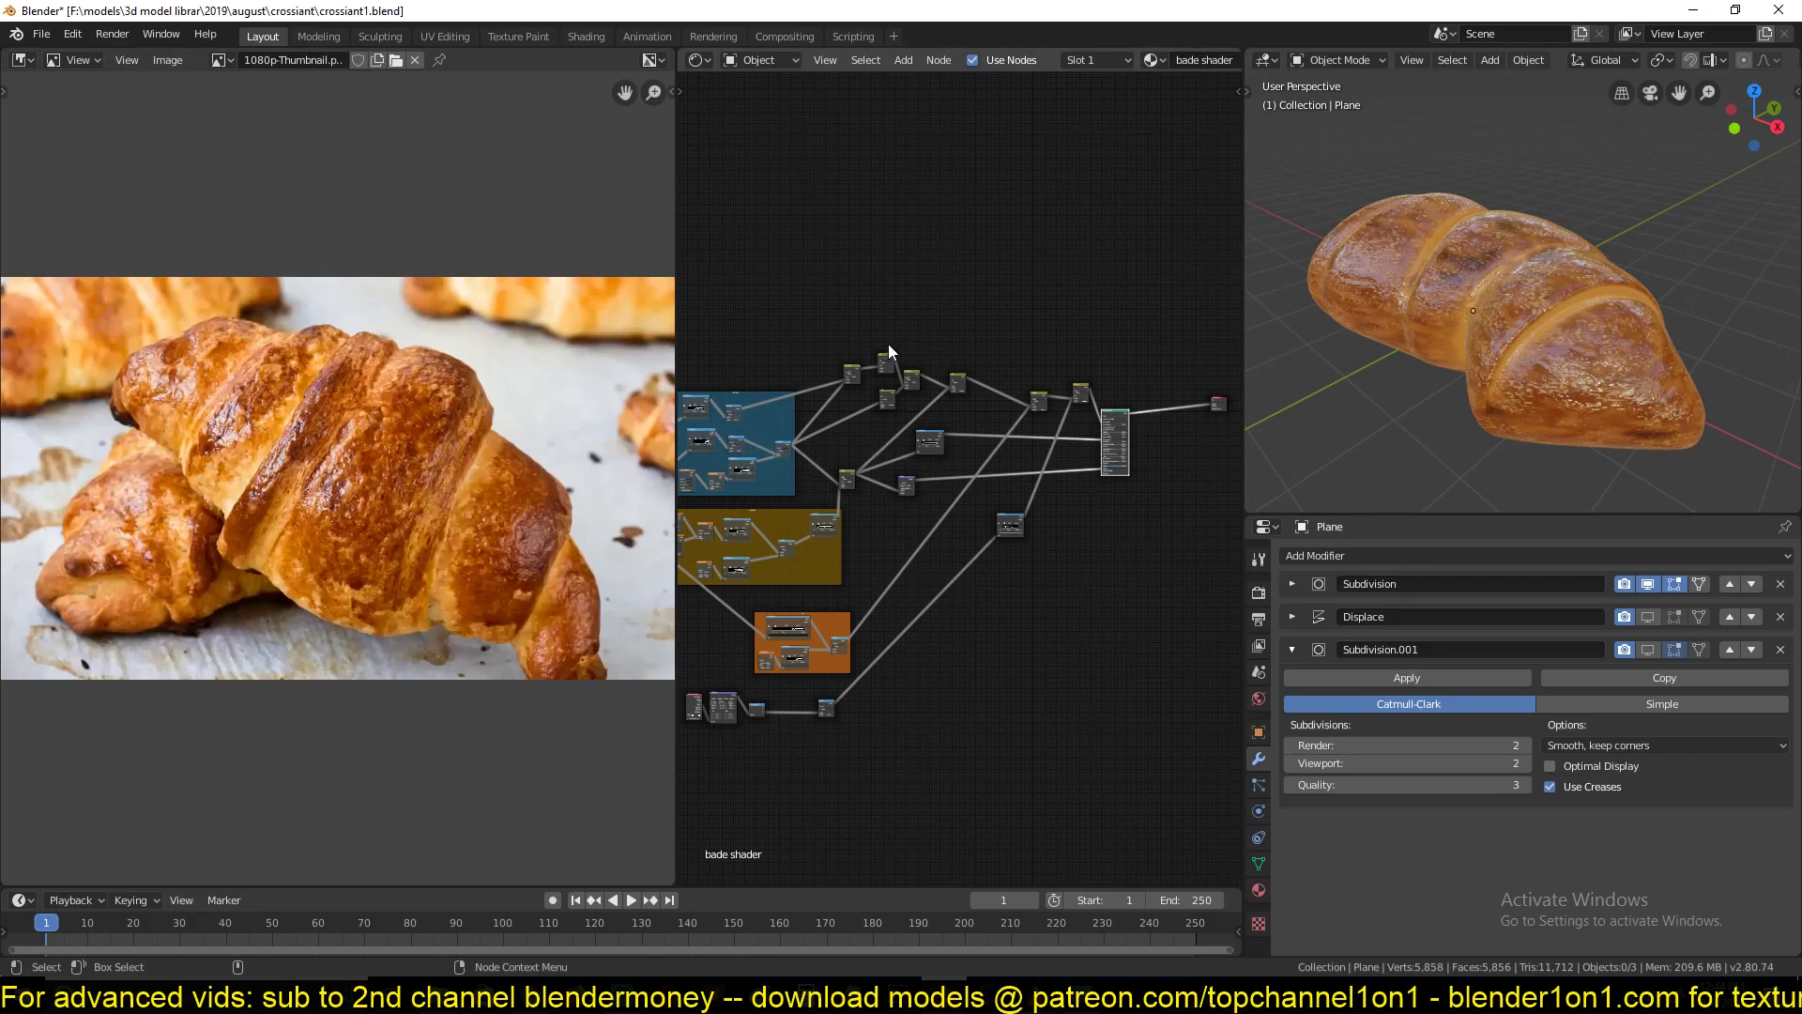
scroll(909, 424, "up", 2)
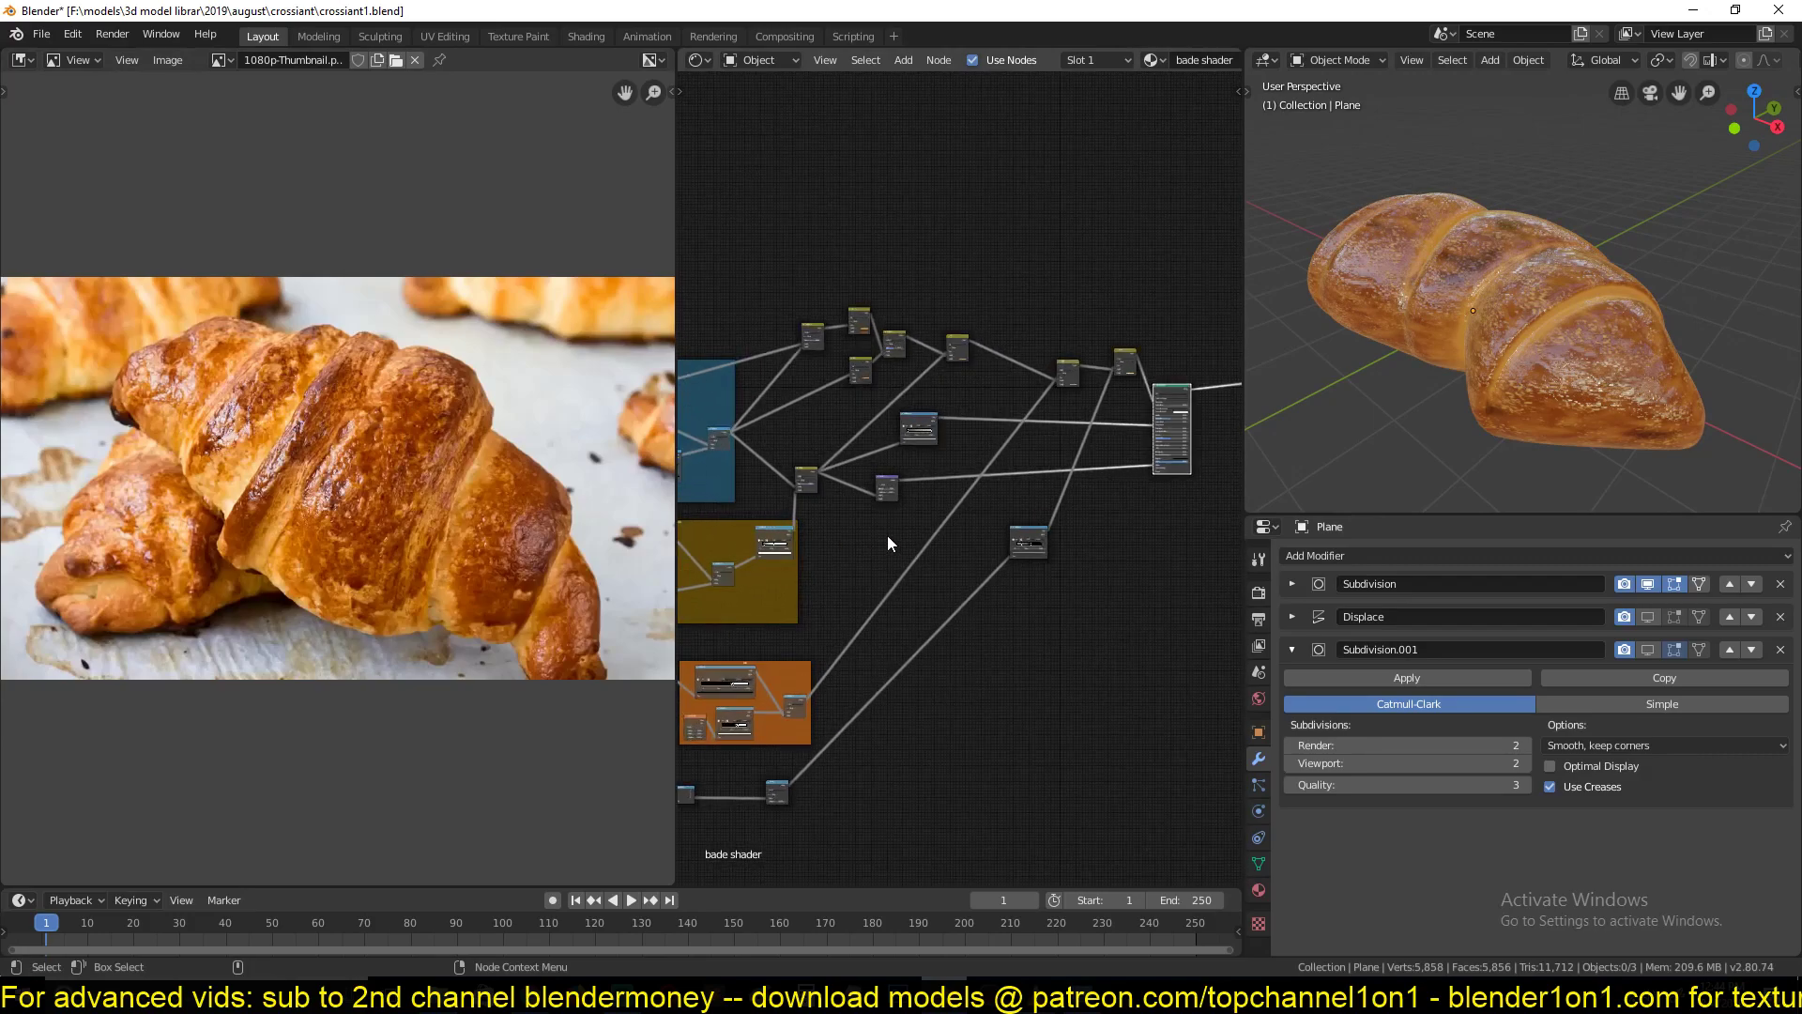
middle_click_drag(865, 548, 1060, 512)
scroll(1461, 446, "up", 4)
middle_click_drag(1461, 447, 1581, 442)
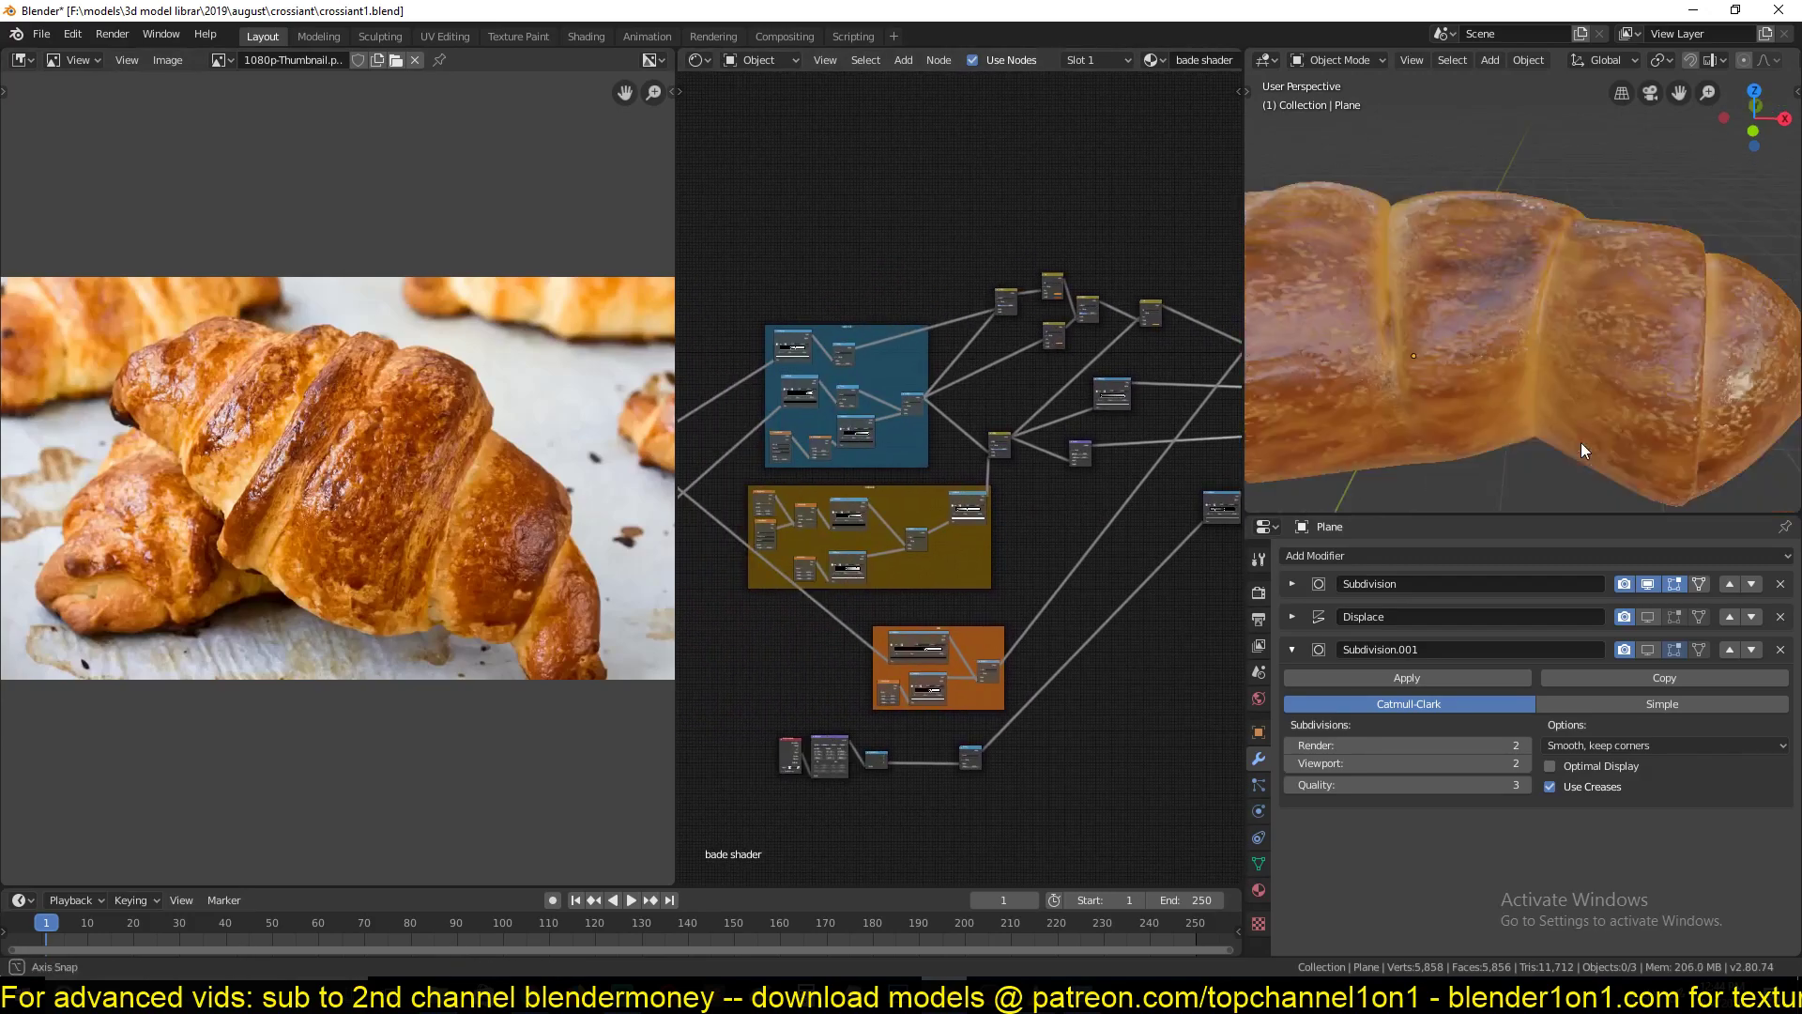
scroll(1580, 442, "down", 3)
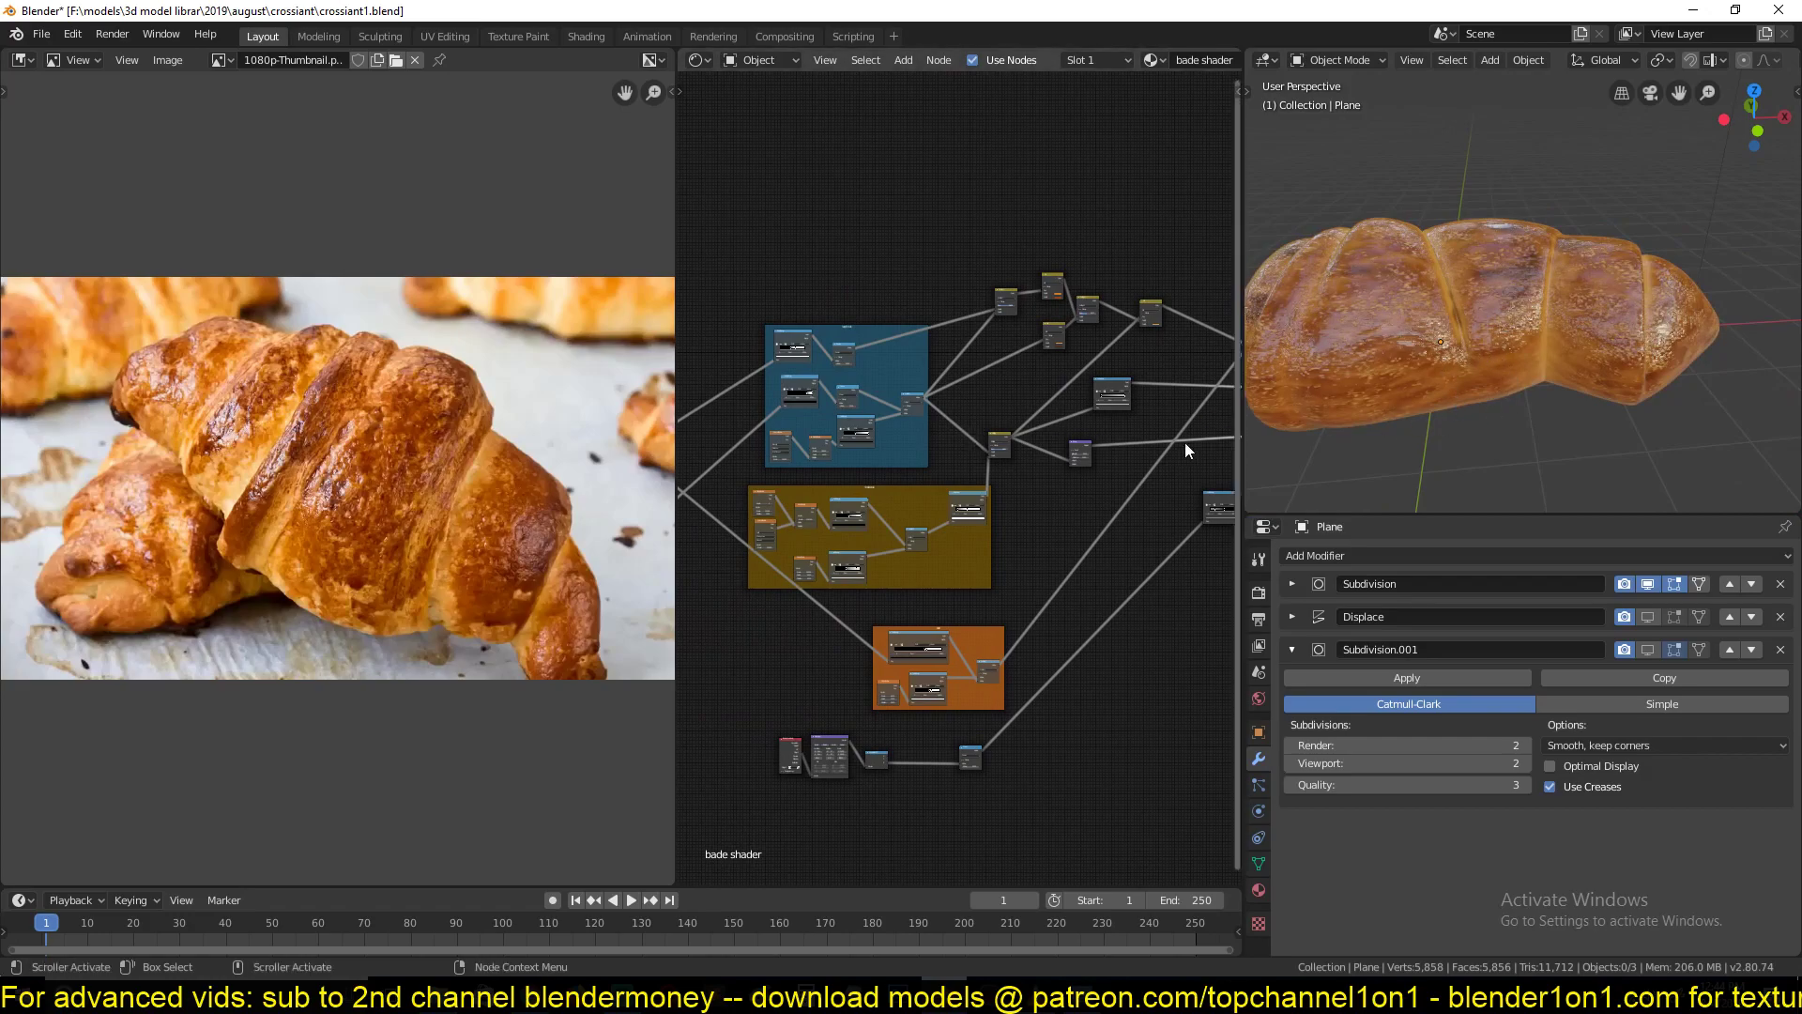
middle_click_drag(924, 460, 1010, 431)
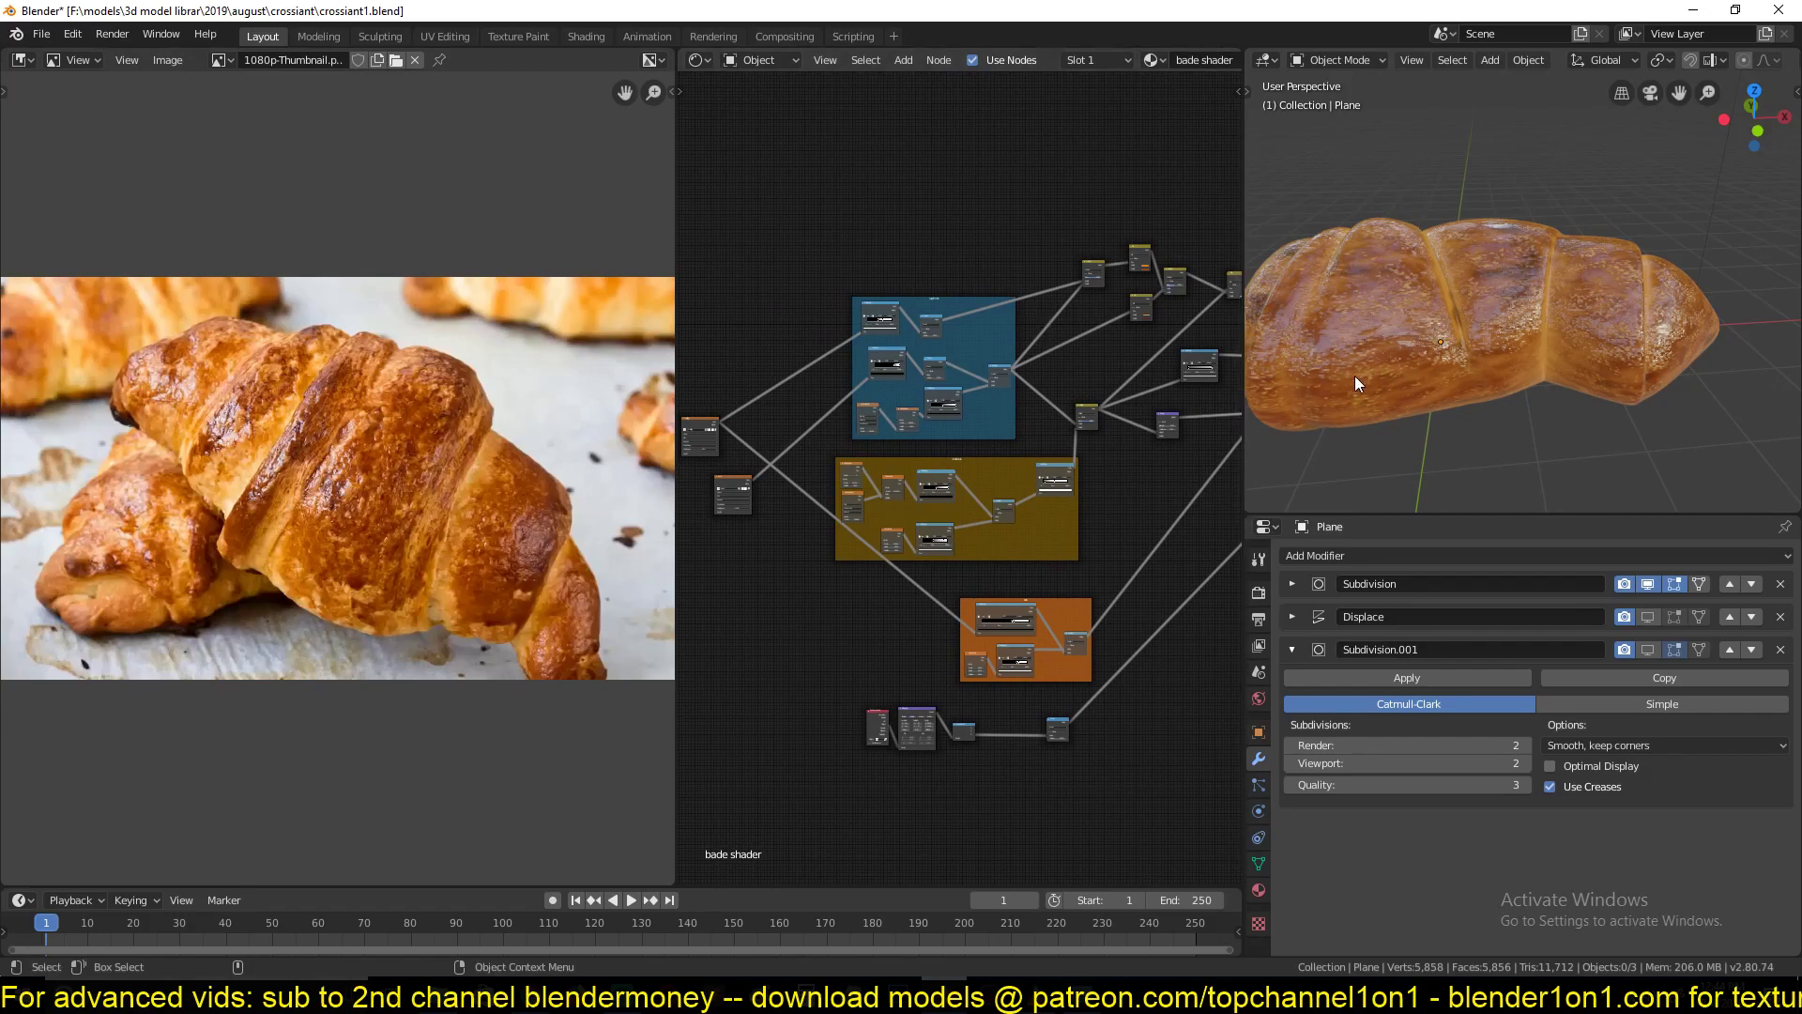
left_click(1557, 301)
middle_click_drag(1557, 304, 1351, 324)
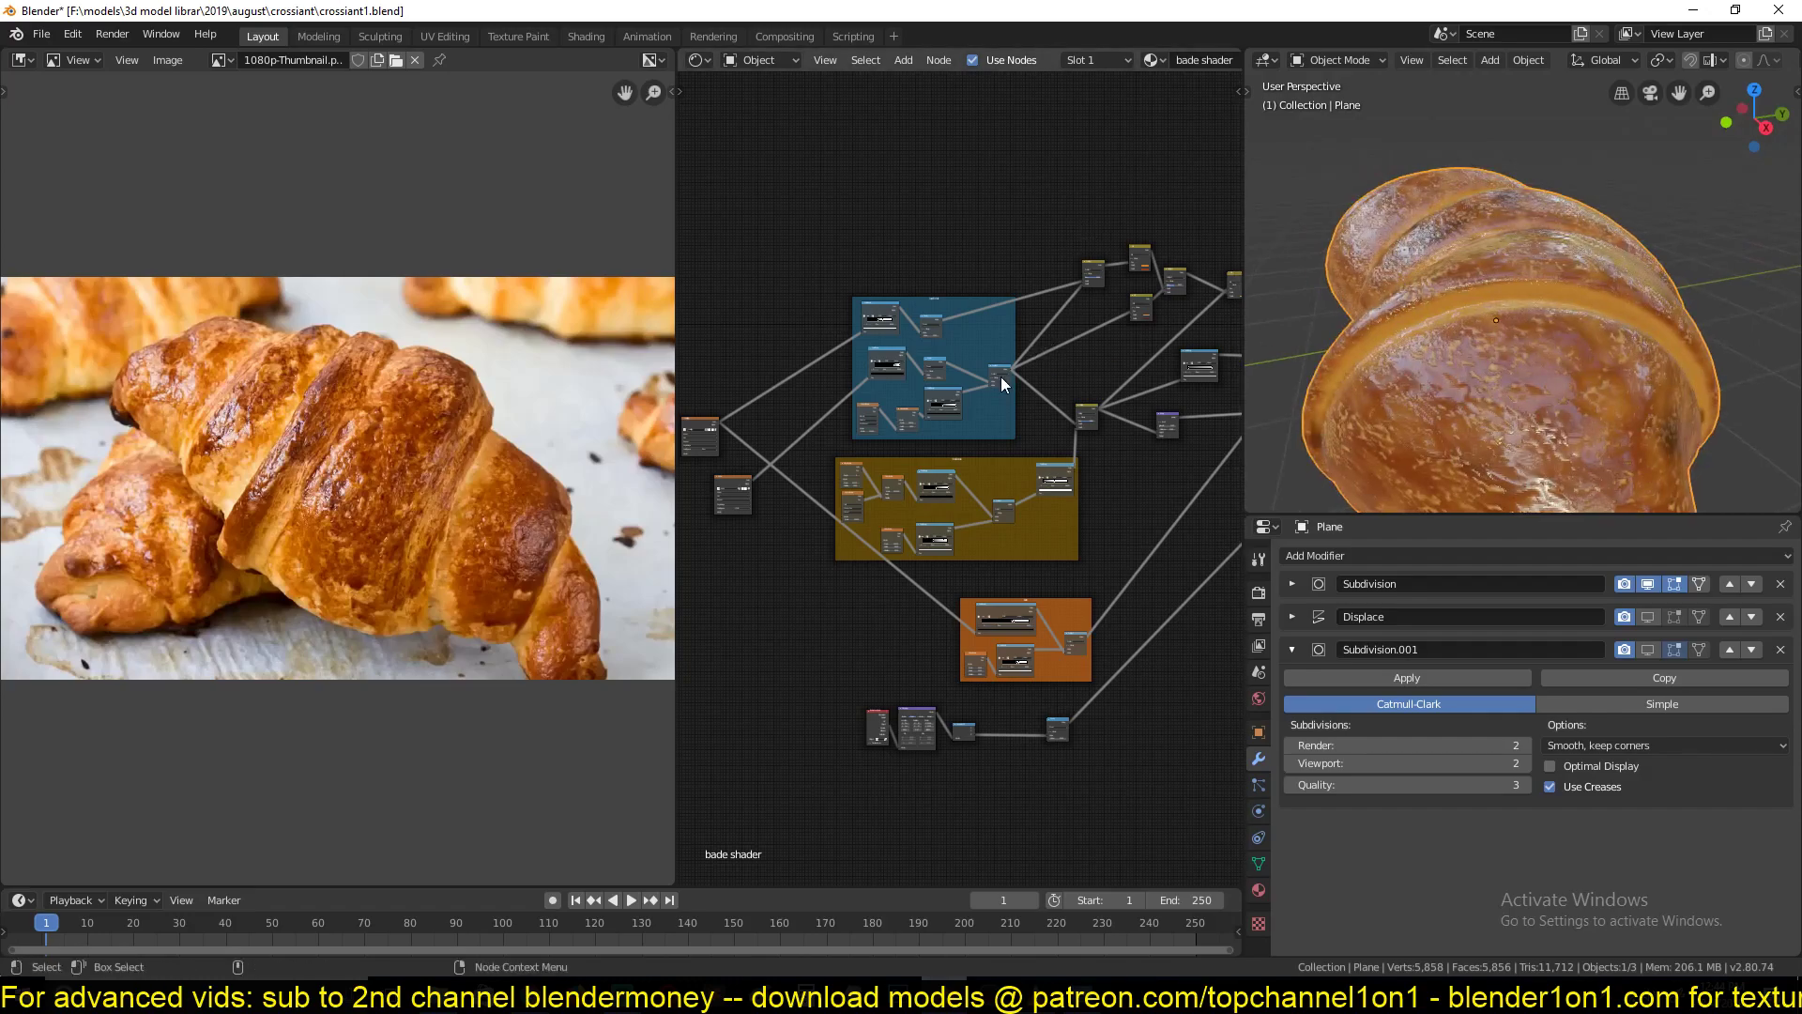
Look over the croissant shader's coloured node frames and save the file
scroll(1001, 376, "up", 2)
scroll(1047, 541, "down", 1)
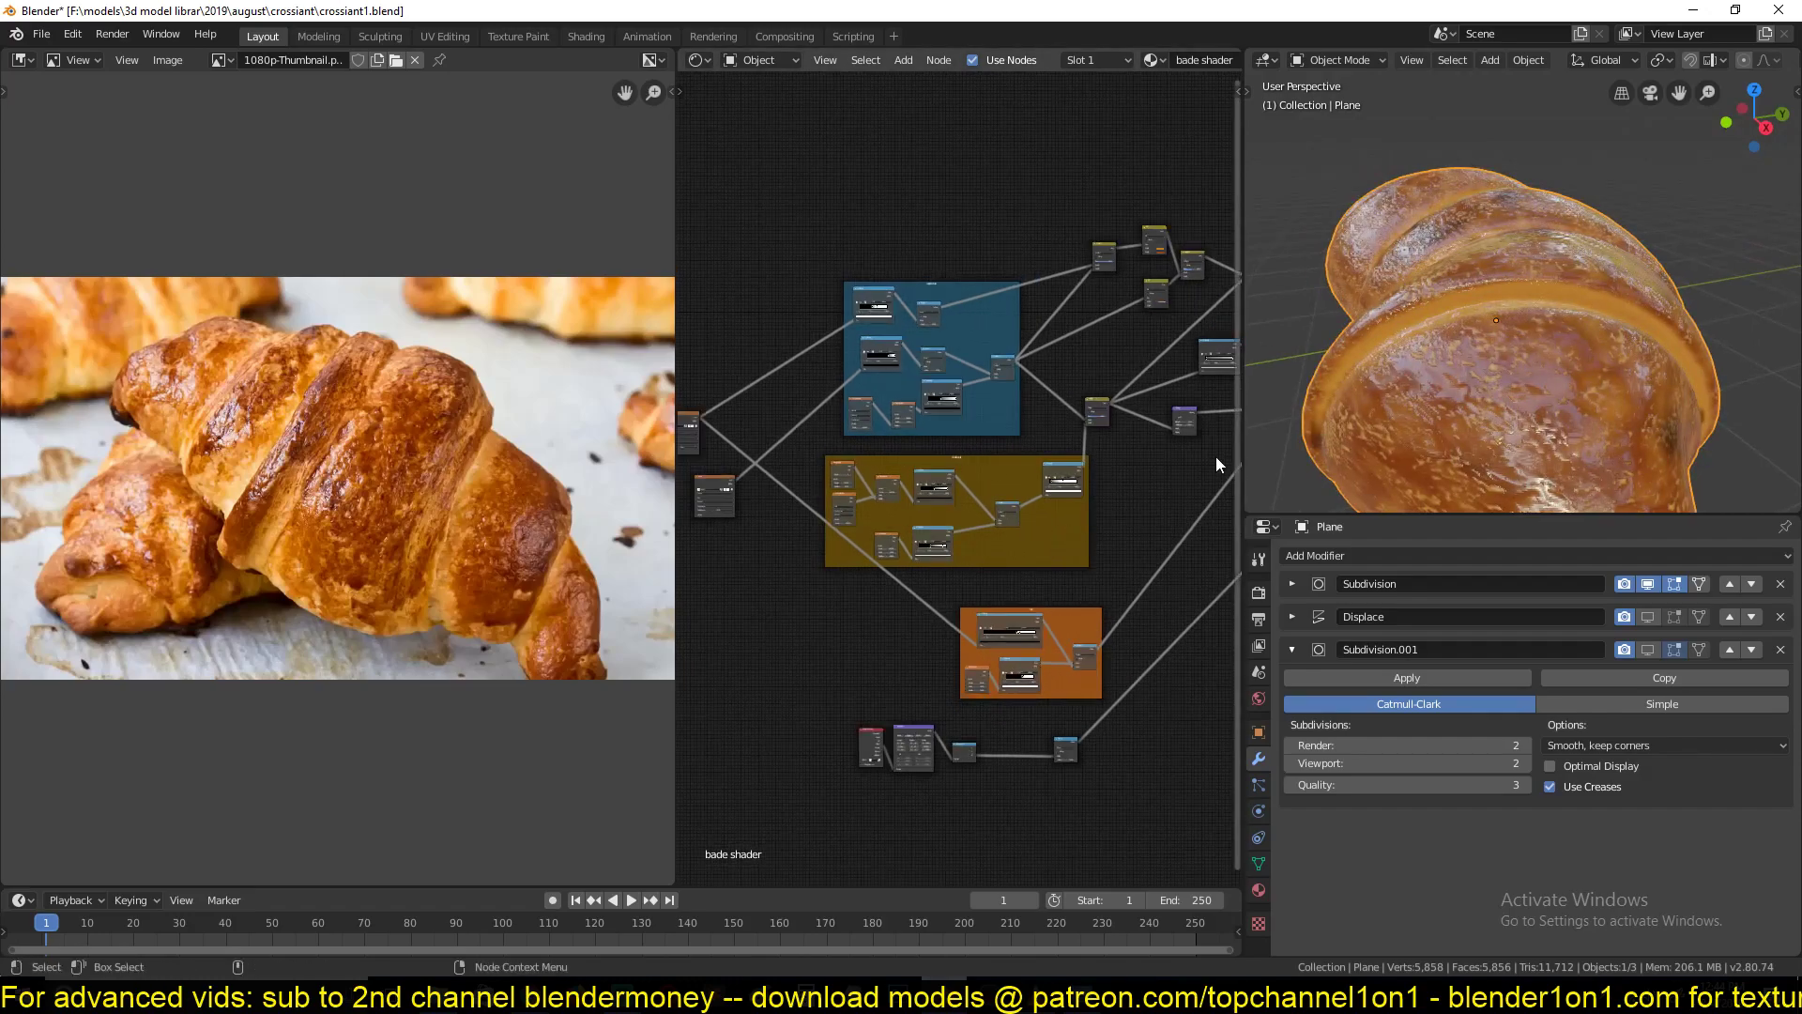
scroll(1214, 458, "down", 5)
middle_click_drag(1119, 469, 1011, 436)
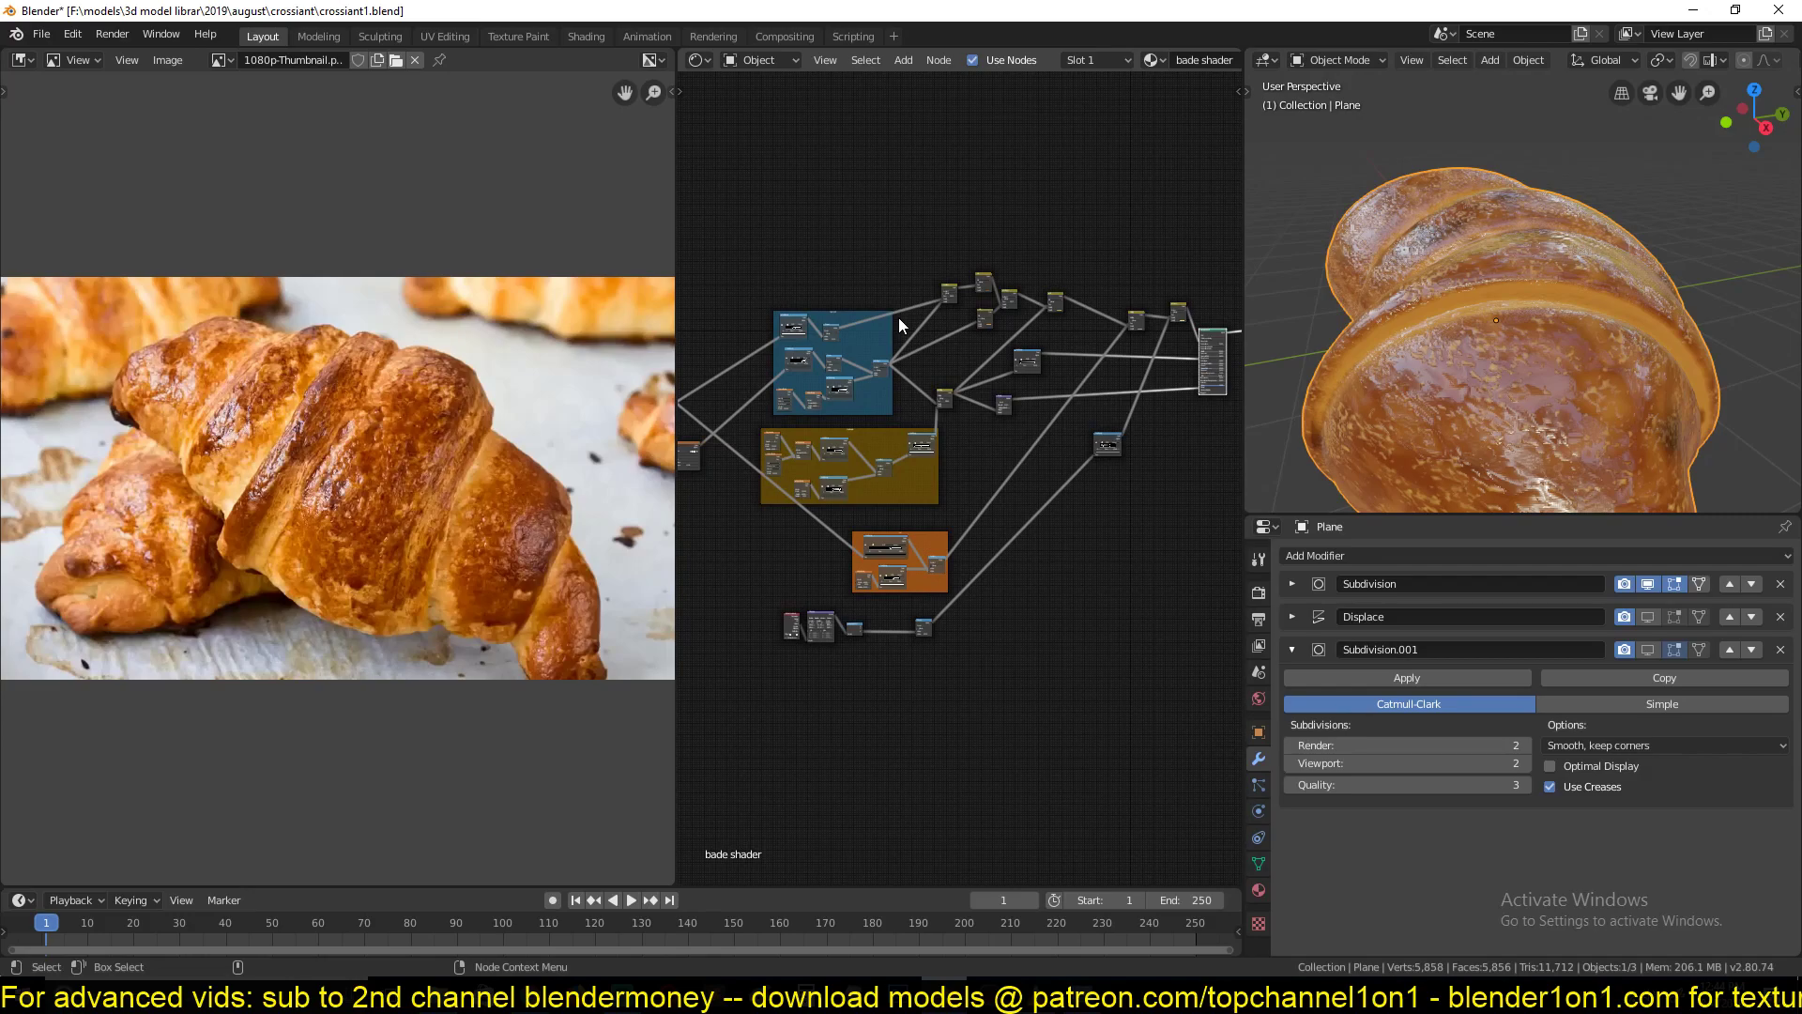
middle_click_drag(910, 294, 1015, 298)
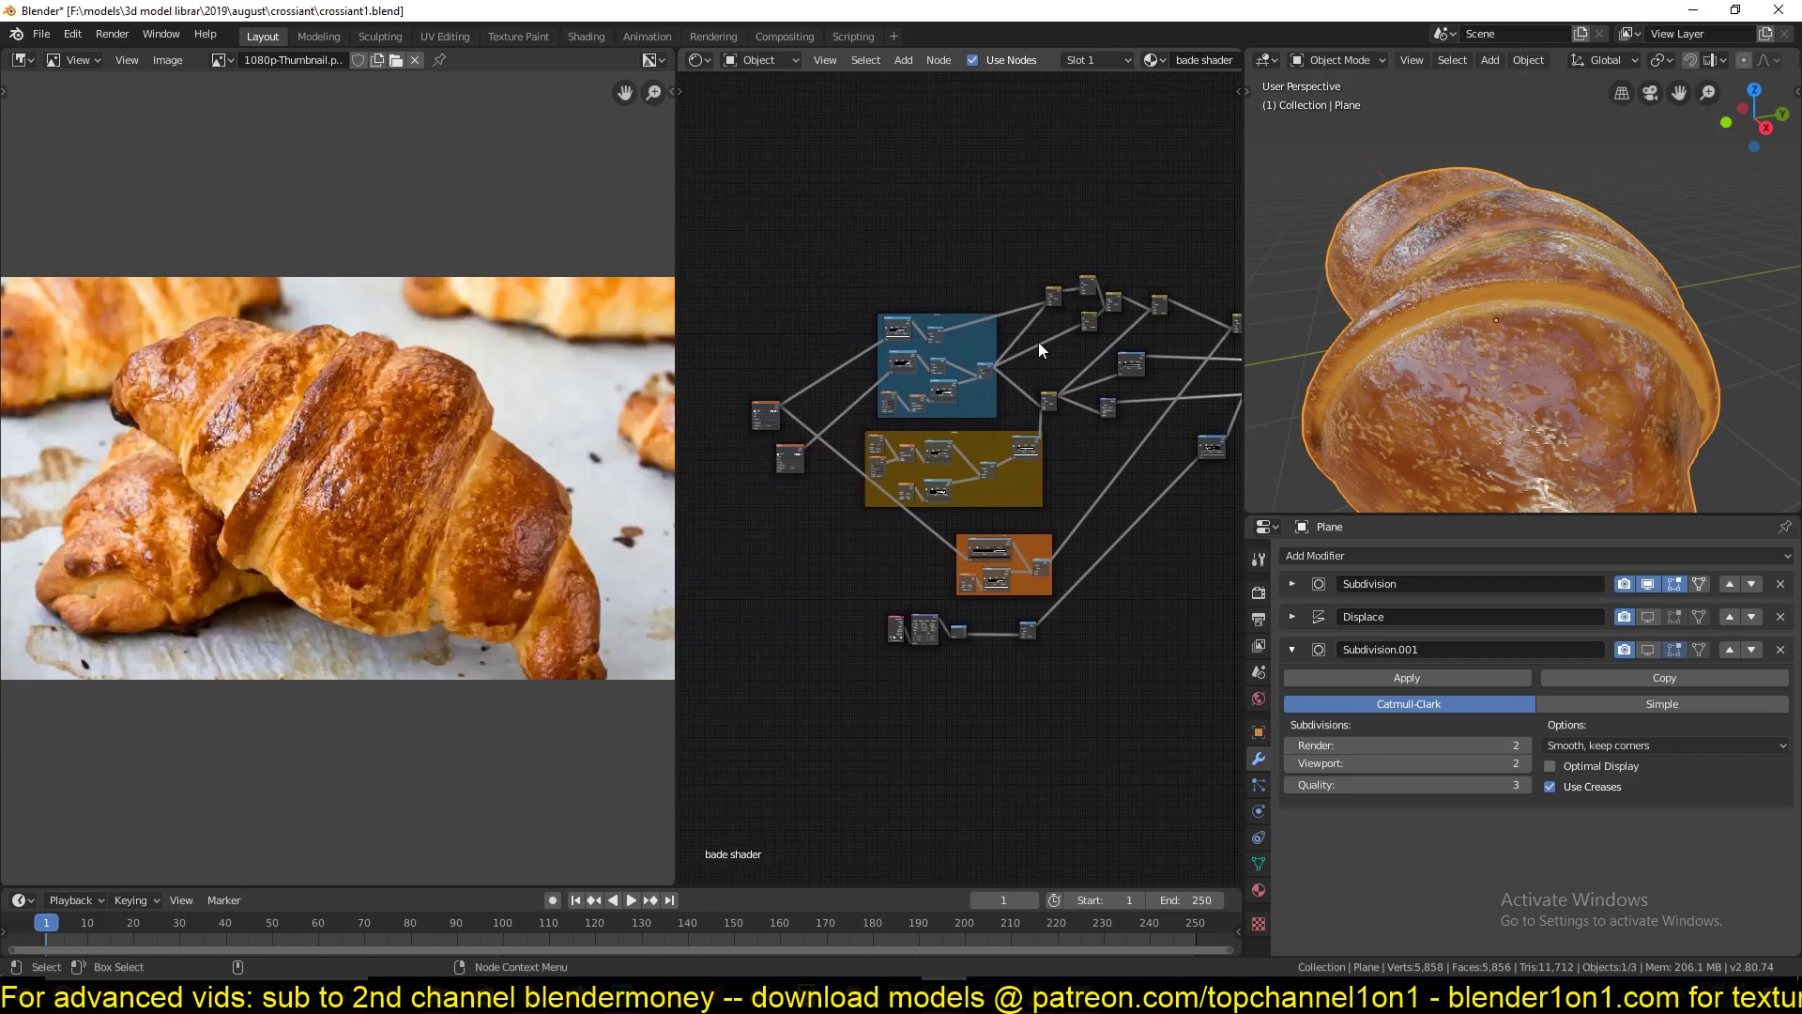
scroll(1030, 354, "up", 4)
scroll(1030, 363, "up", 1)
middle_click_drag(985, 366, 1092, 359)
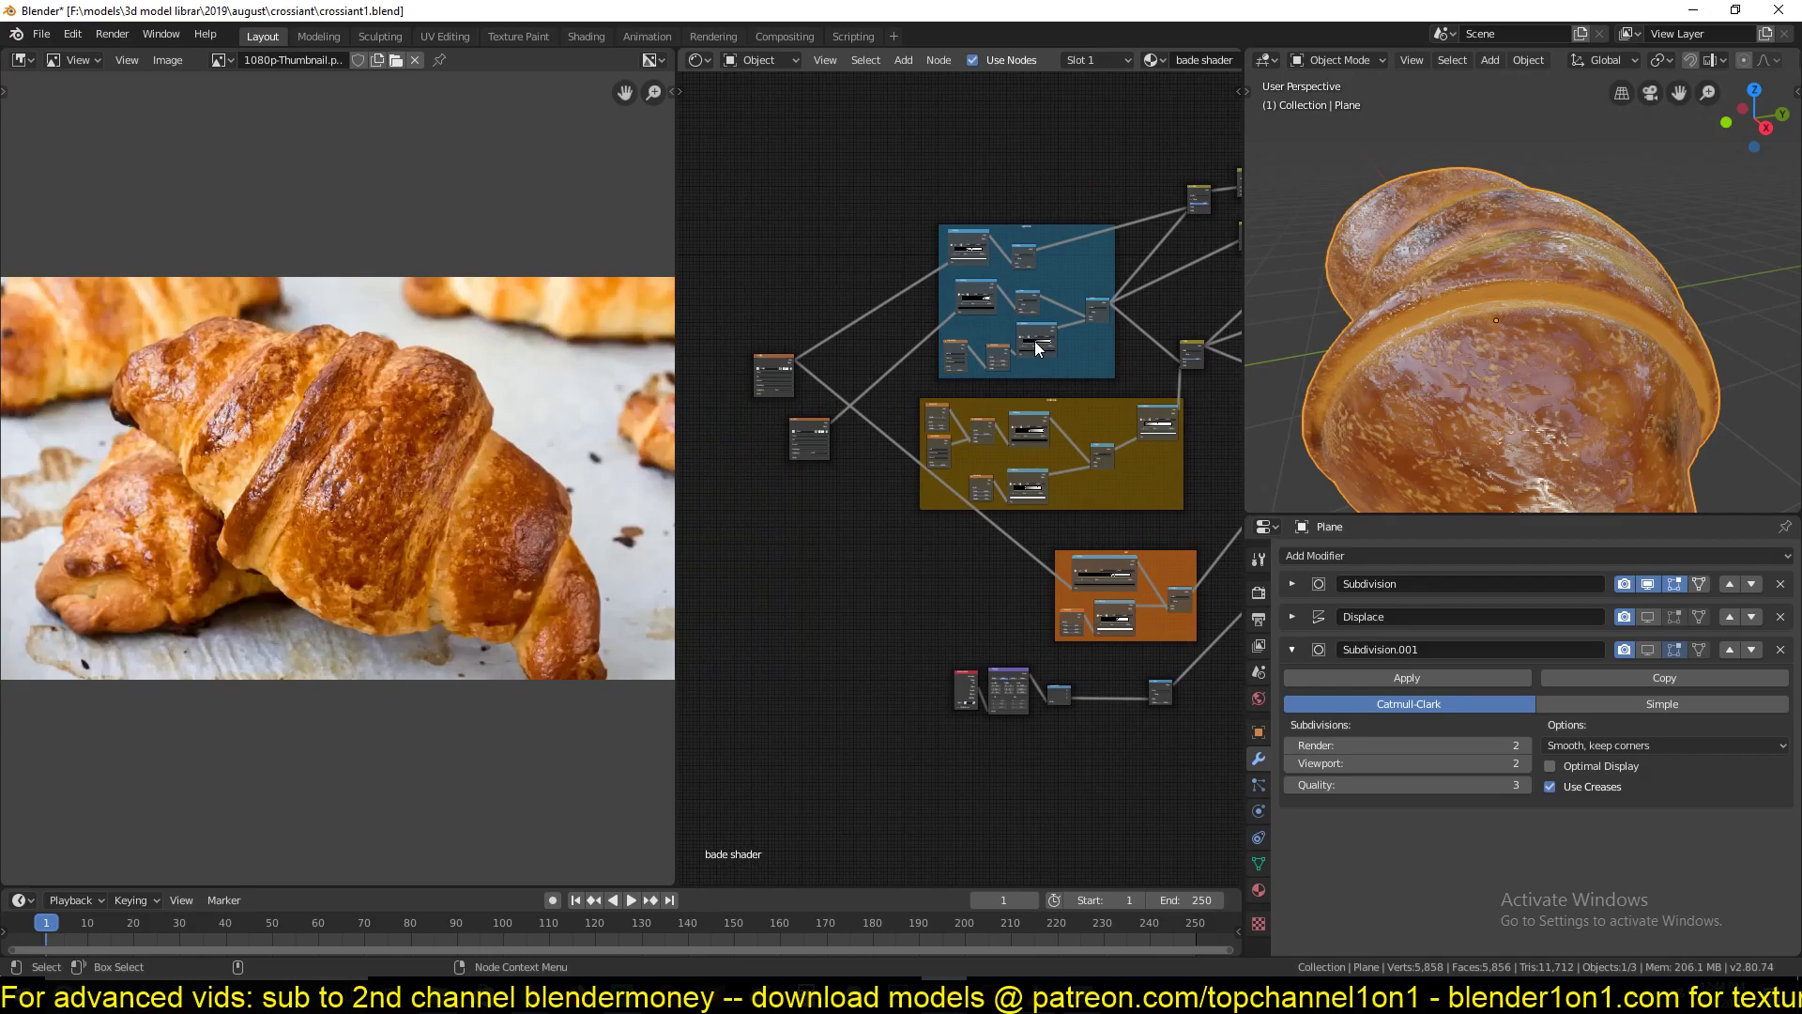
scroll(991, 280, "up", 6)
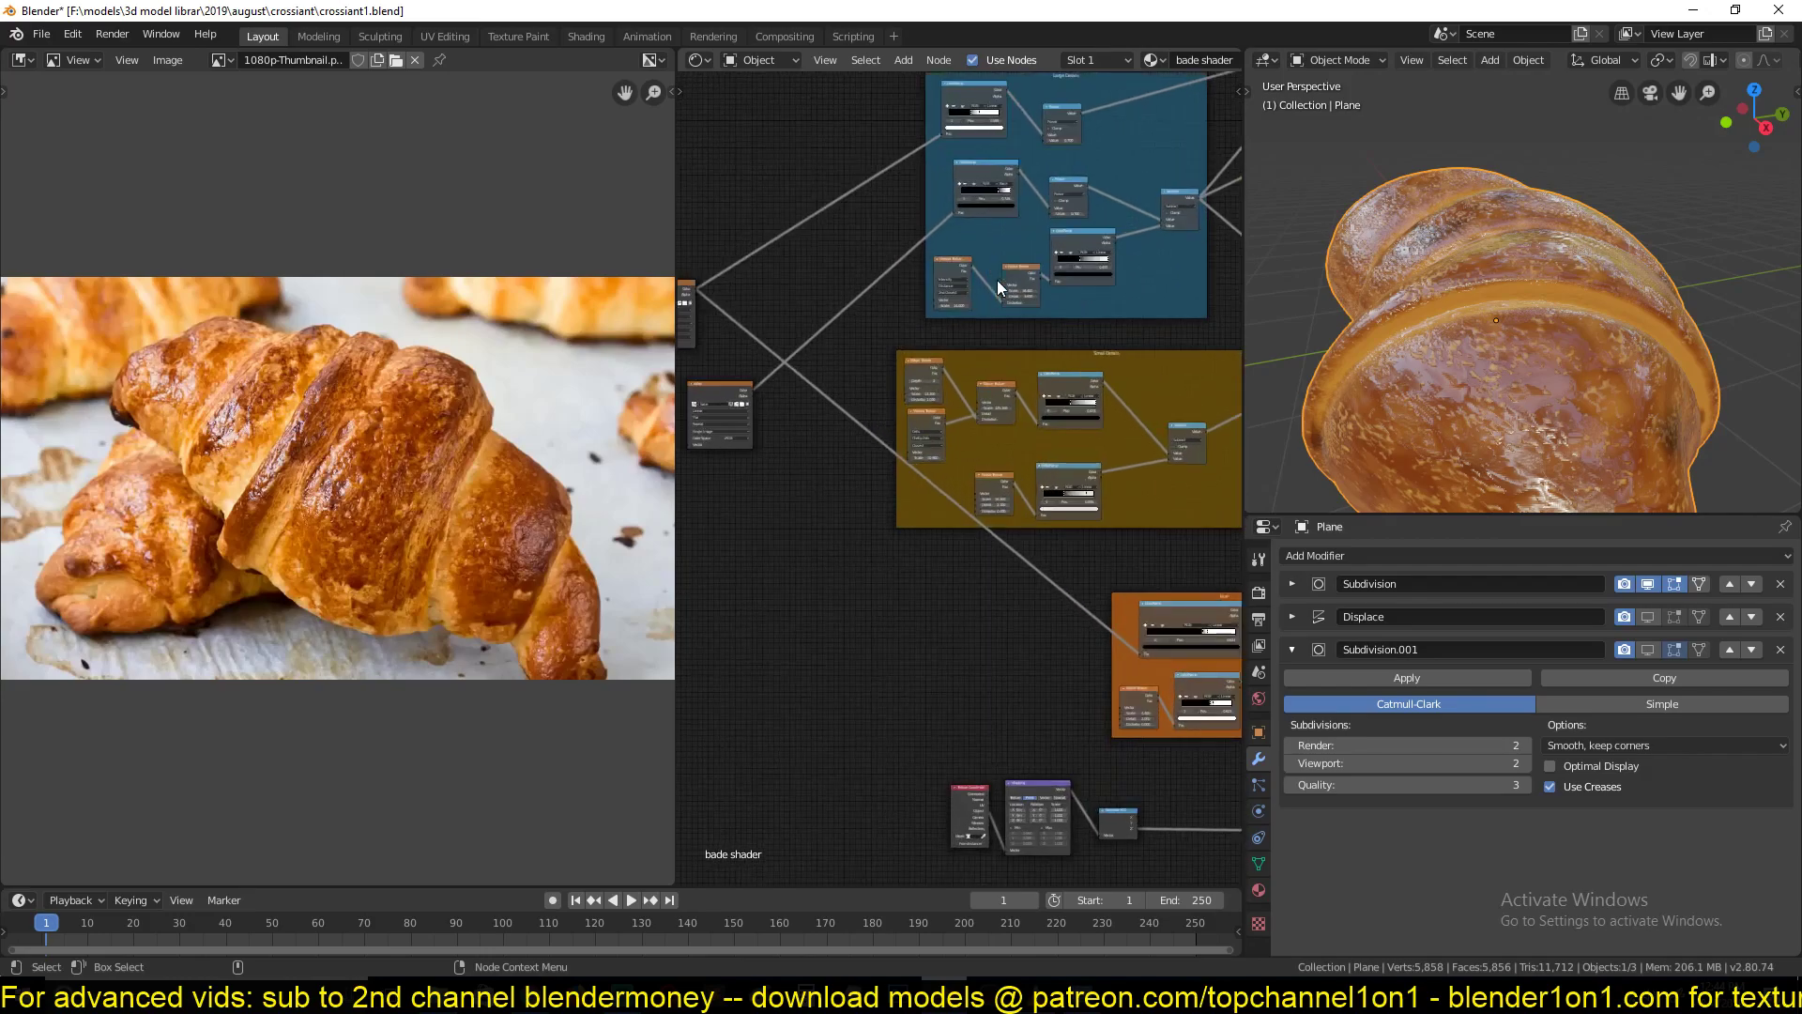
middle_click_drag(995, 291, 976, 428)
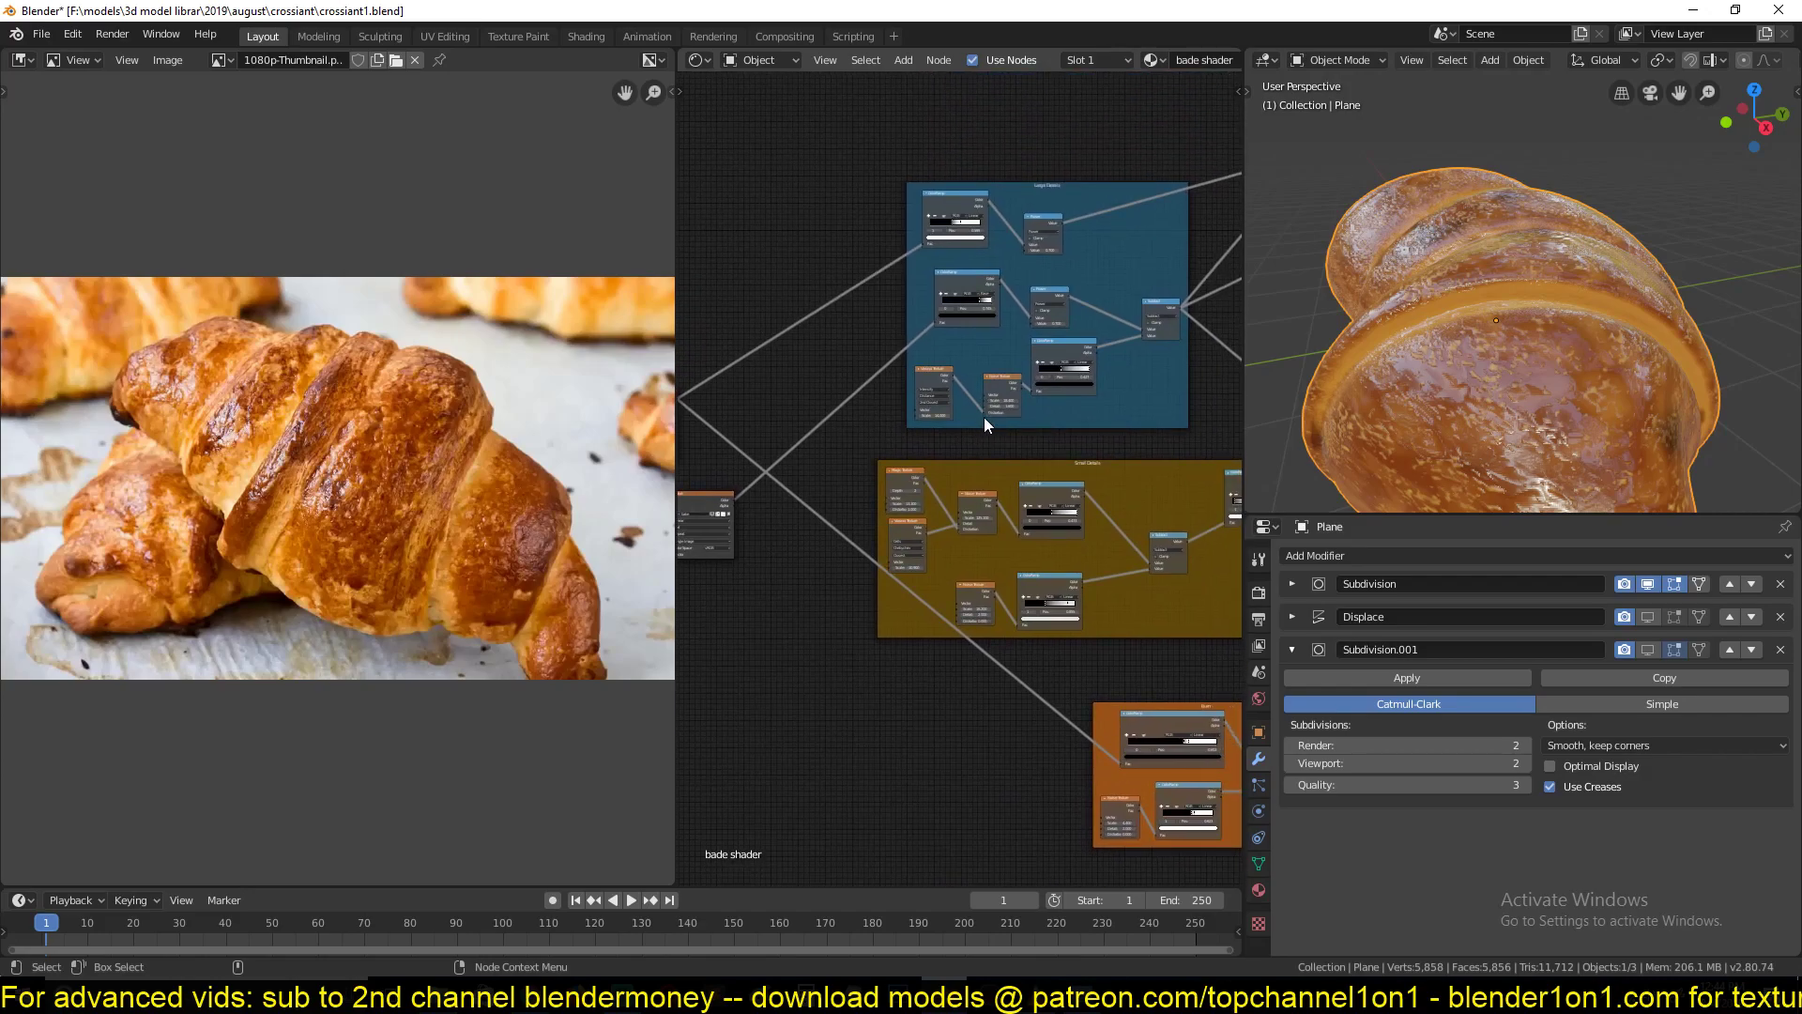
scroll(988, 418, "down", 1)
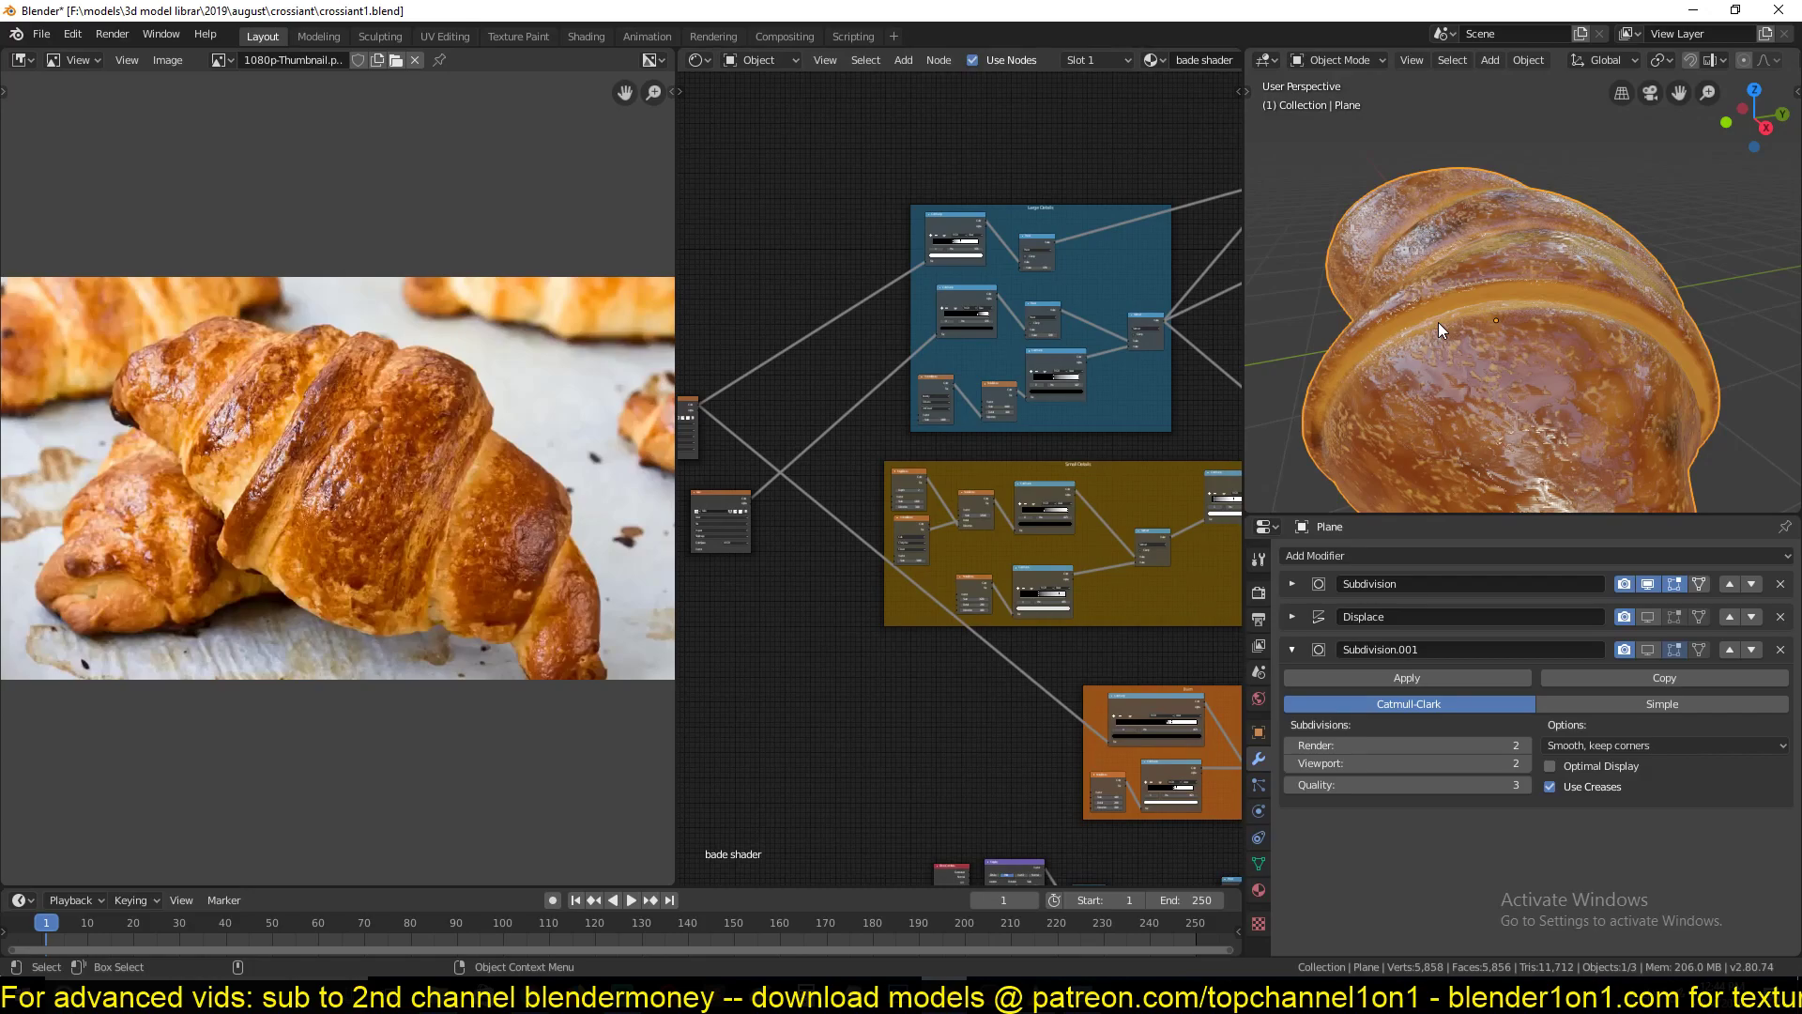
key("ctrl+s")
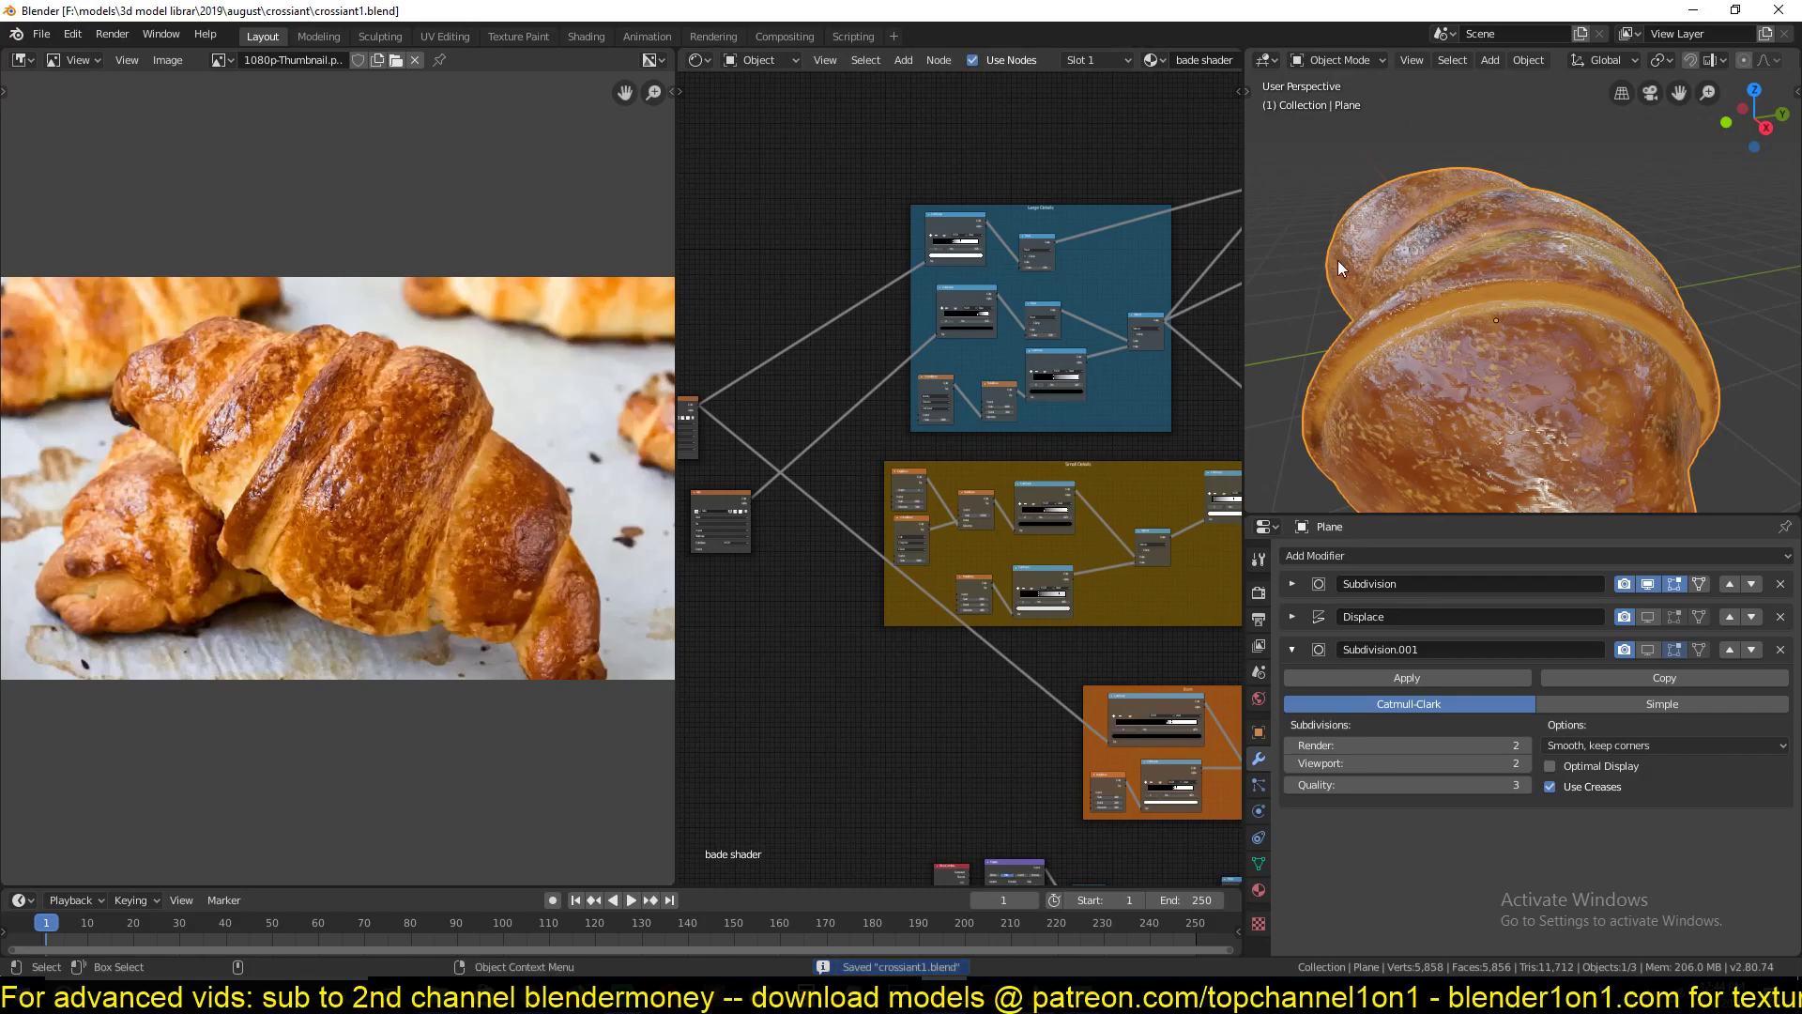
Examine the croissant's surface detail together with the blue, yellow and orange node frames of its shader
middle_click_drag(1338, 261, 1314, 314)
scroll(1172, 345, "down", 3)
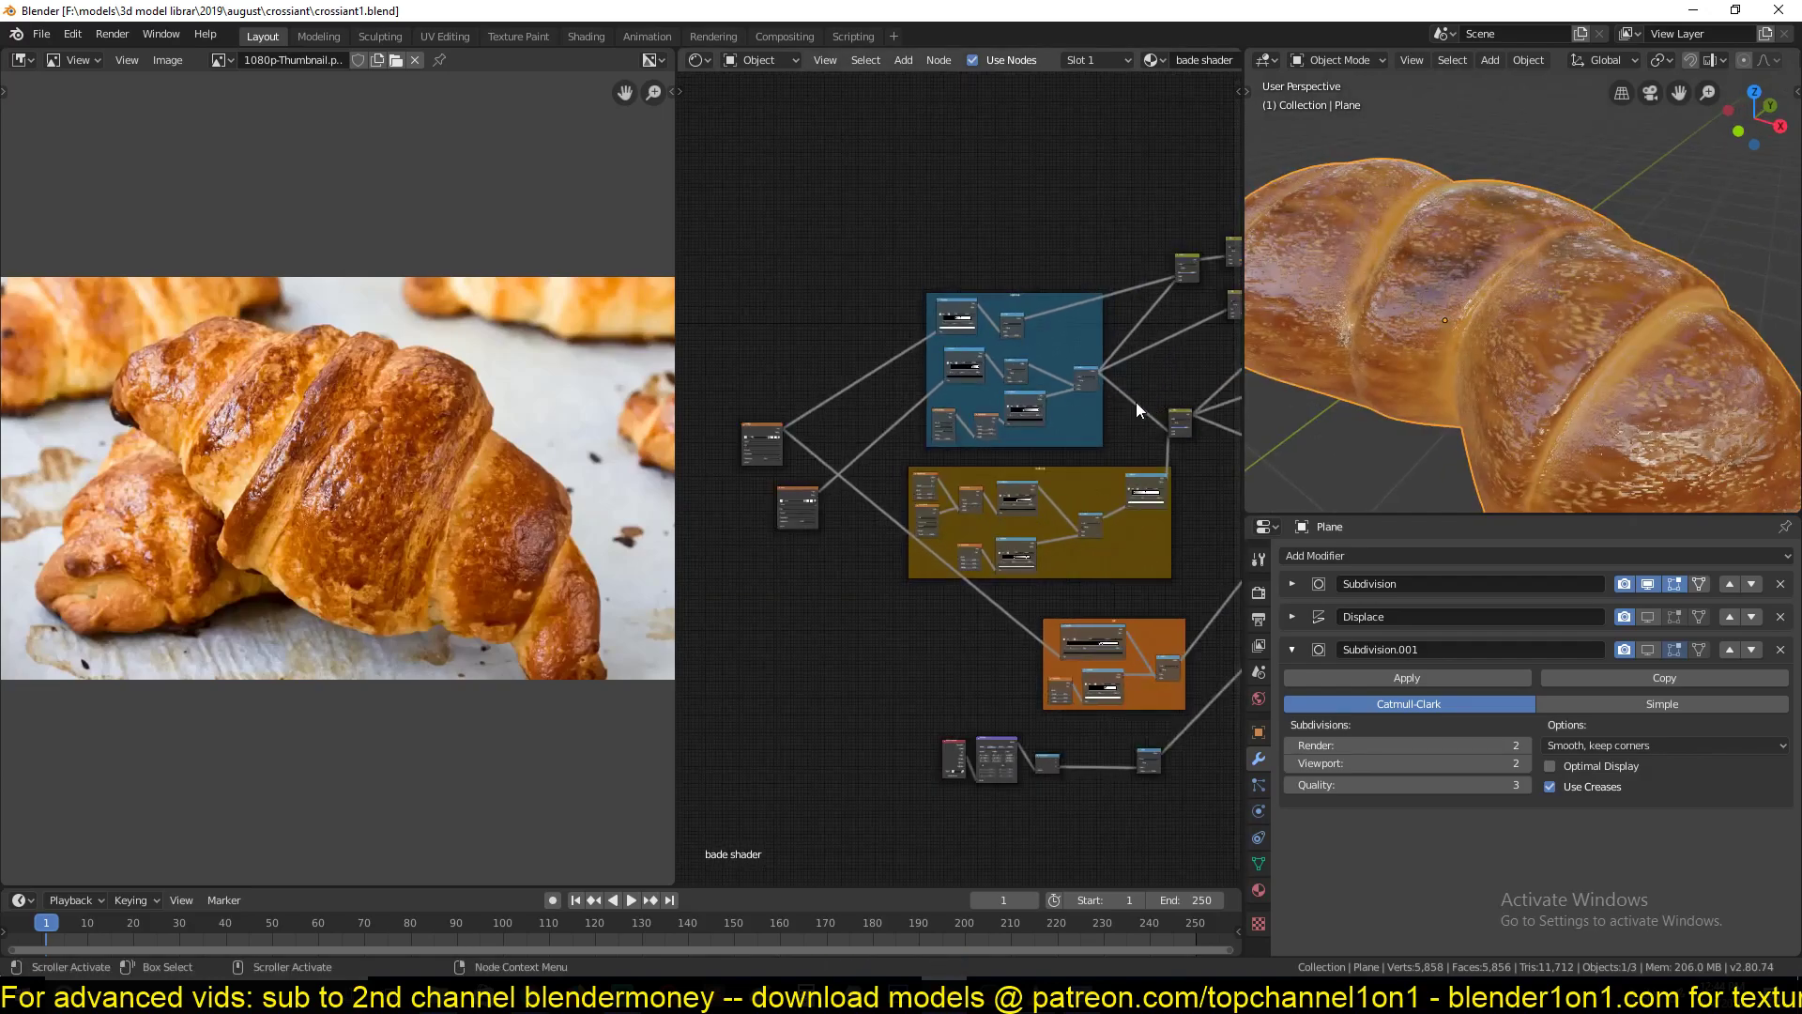
middle_click_drag(1135, 402, 1113, 344)
scroll(1076, 433, "down", 2)
scroll(1096, 453, "up", 5)
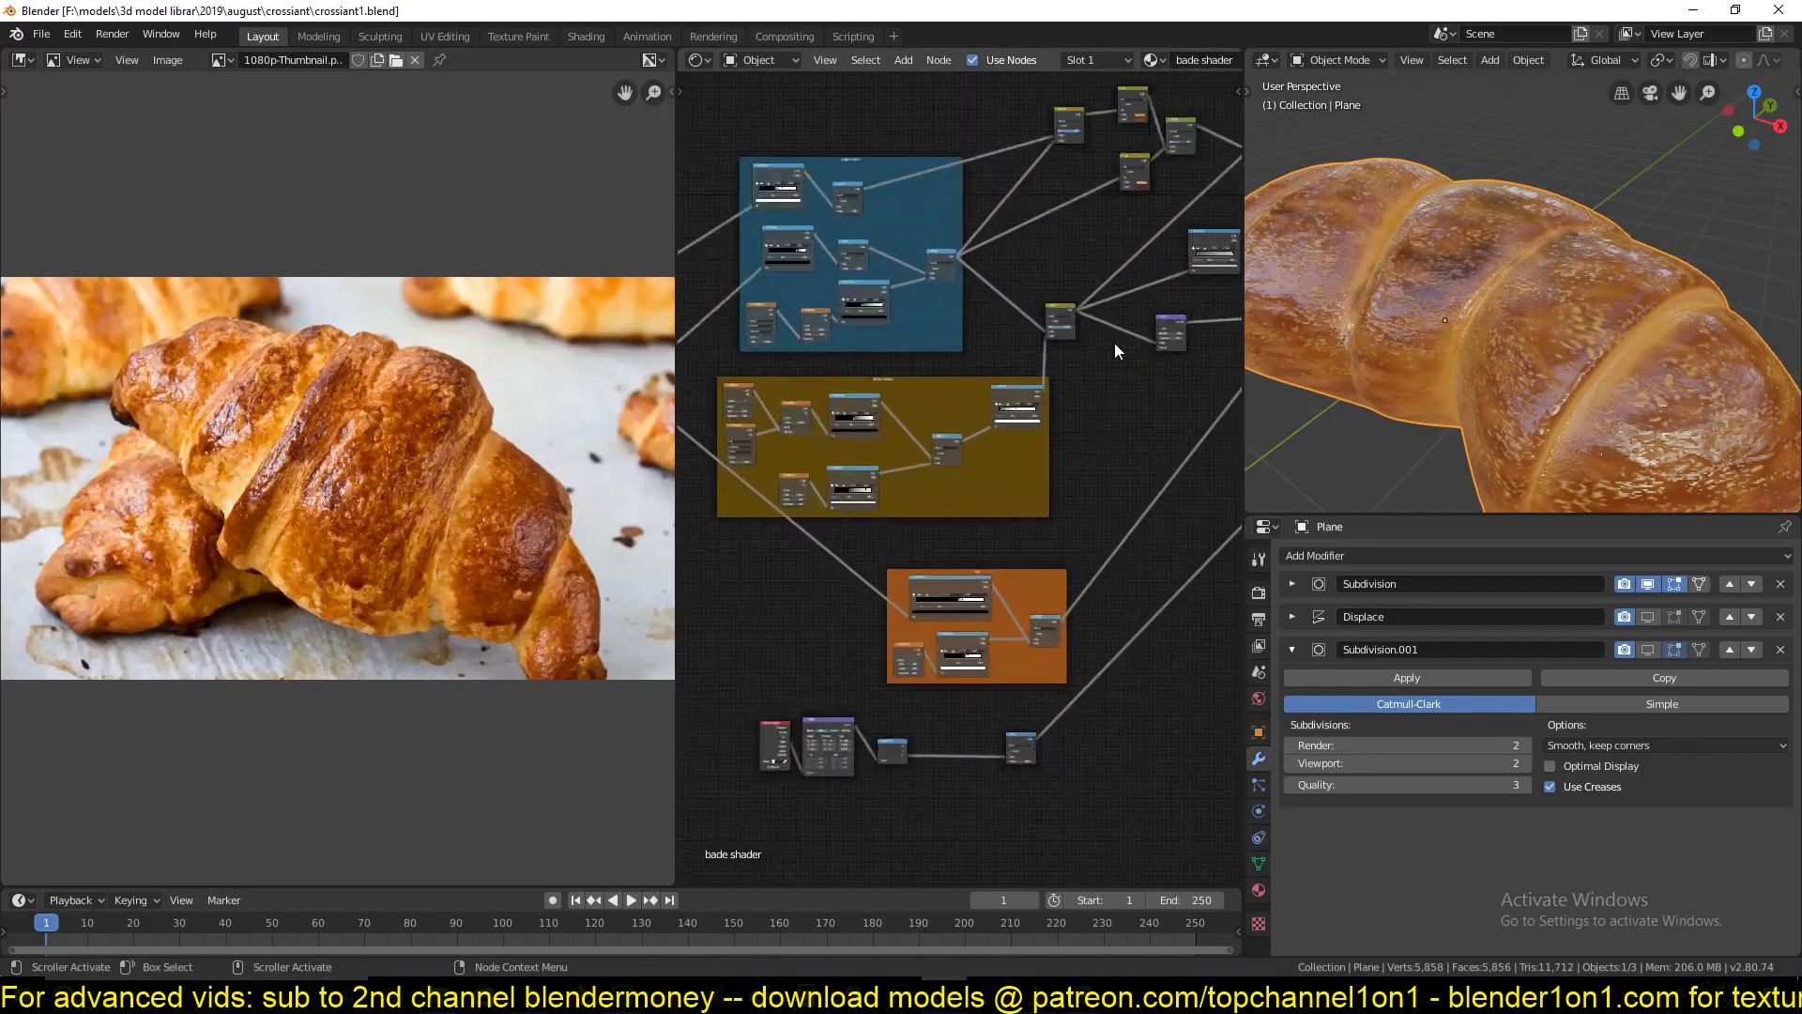
middle_click_drag(1560, 302, 1690, 286)
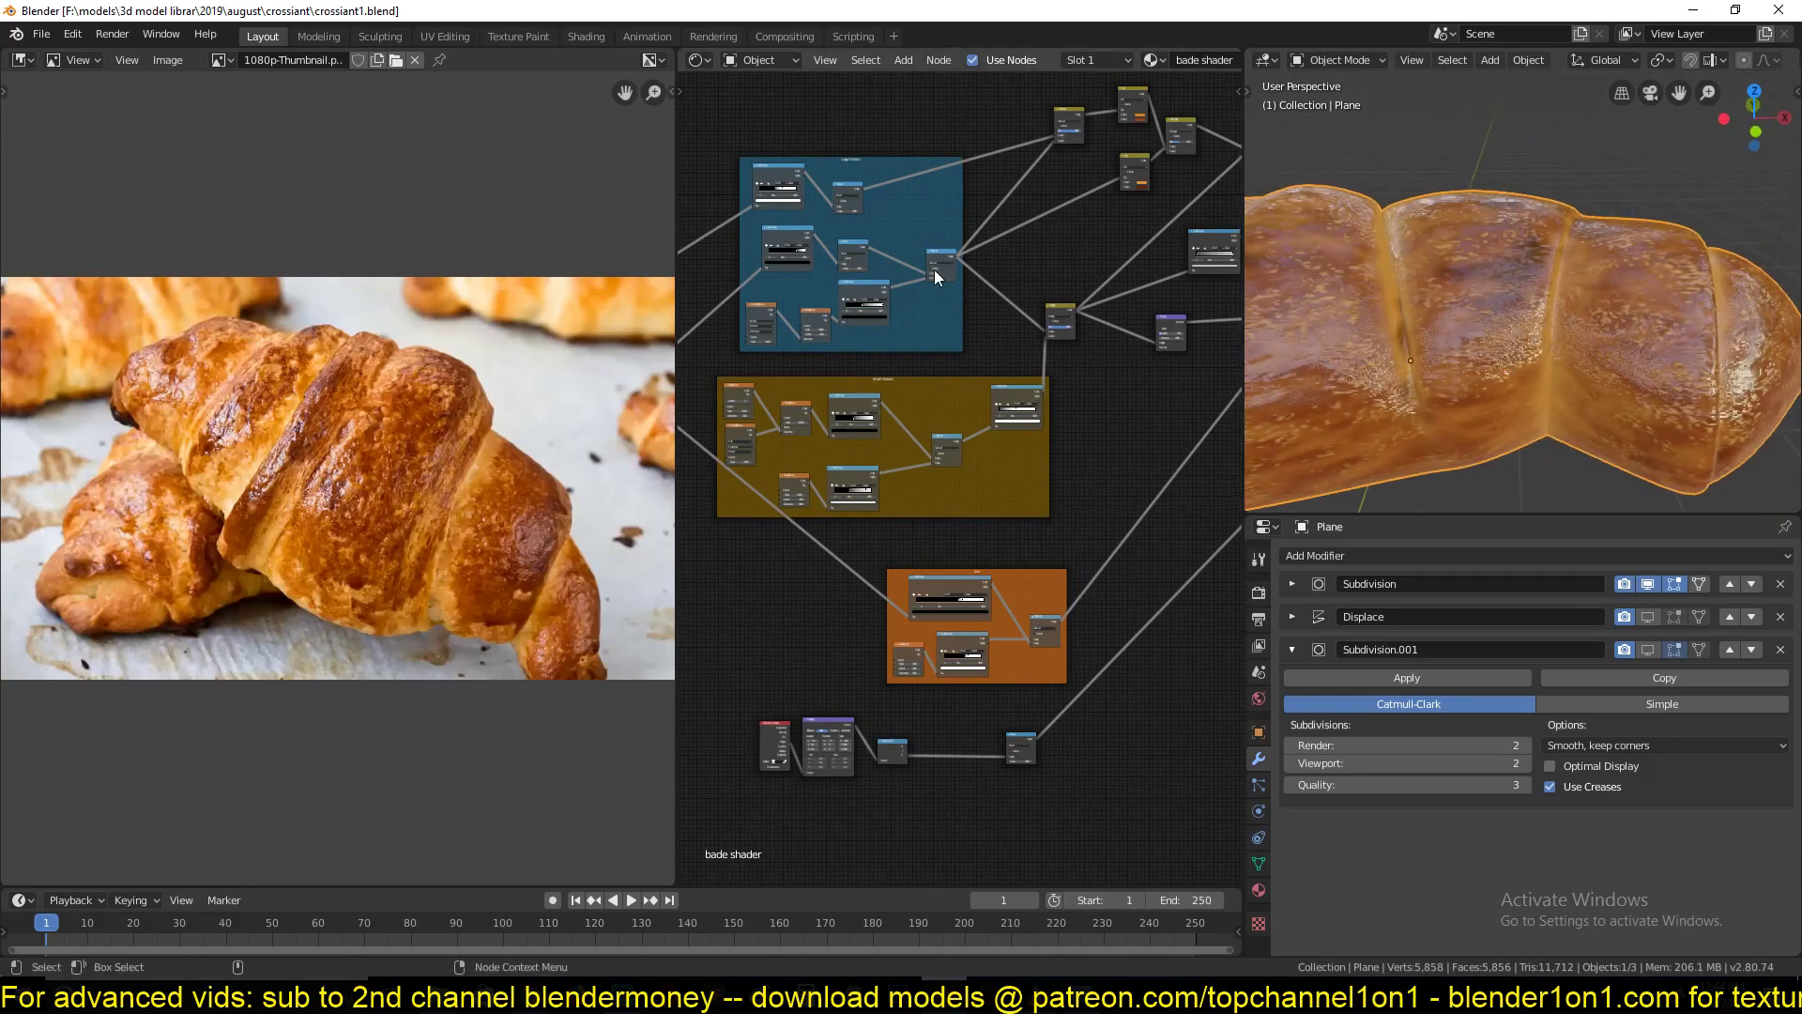
middle_click_drag(1106, 293, 1168, 375)
scroll(882, 313, "up", 3)
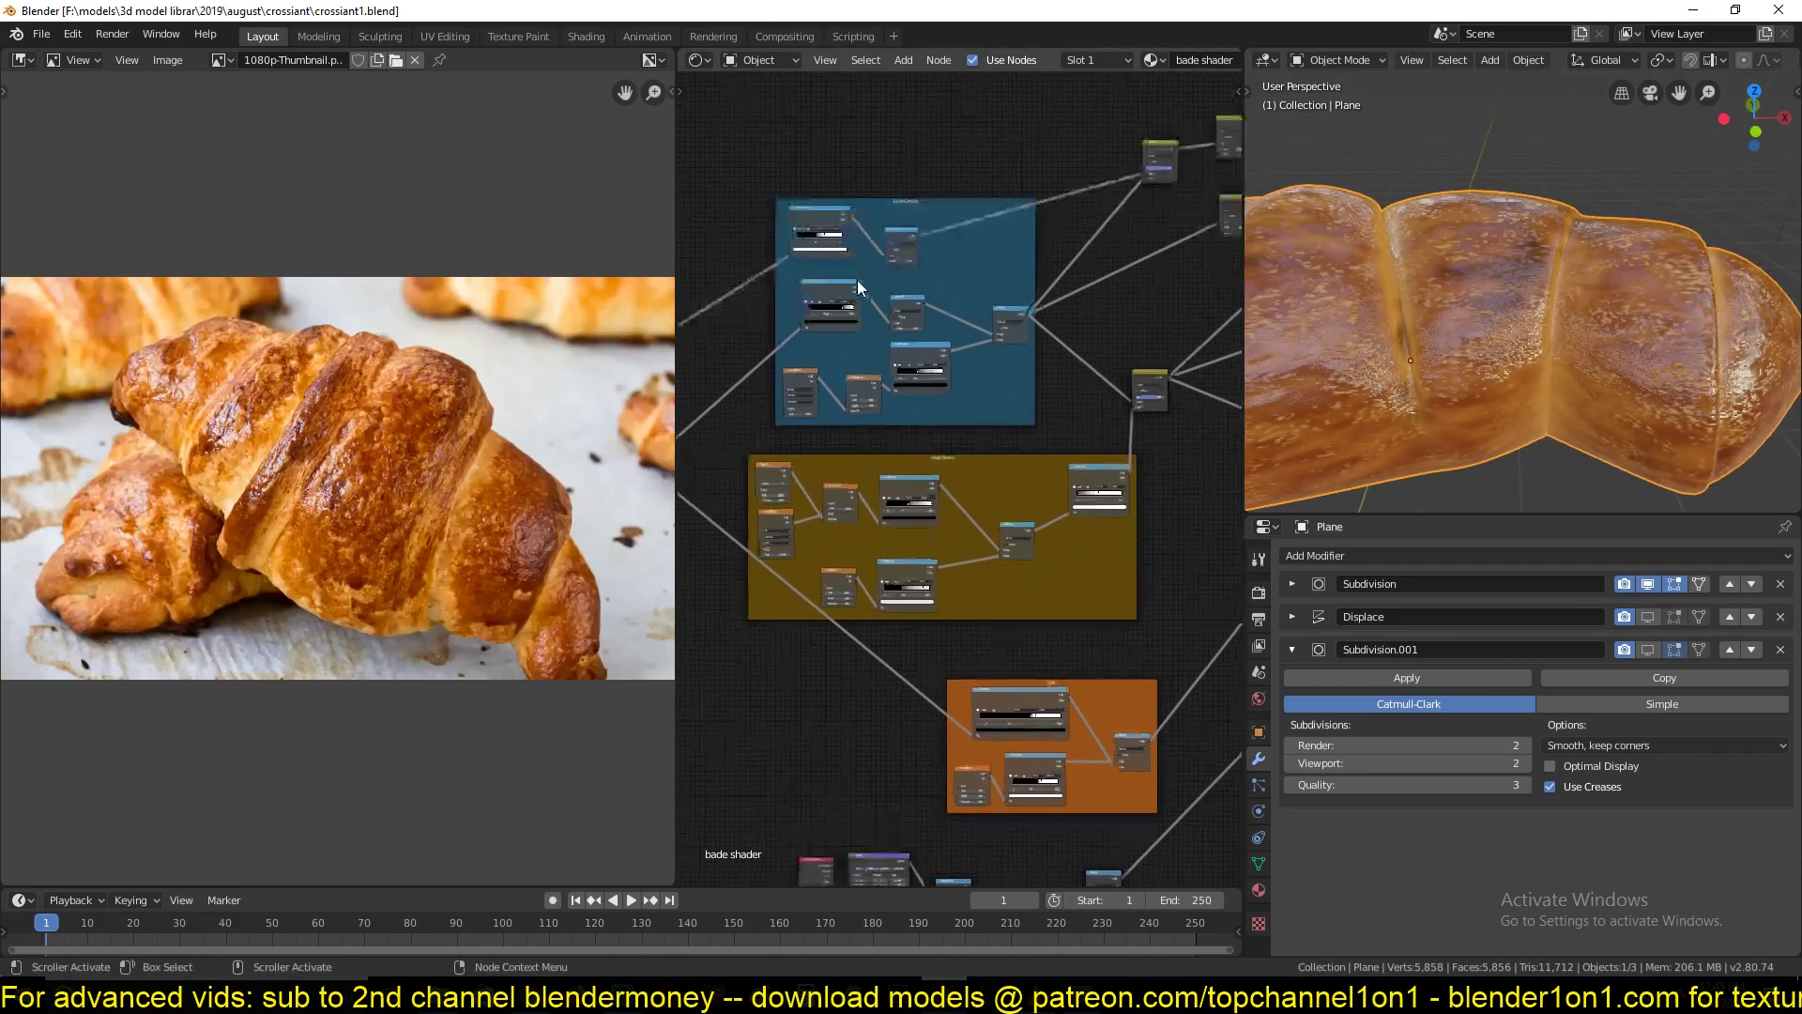
scroll(971, 451, "up", 4)
Preview the curvity.jpg and bake image texture nodes one after the other on the croissant
middle_click_drag(881, 313, 1237, 349)
middle_click_drag(704, 342, 720, 327)
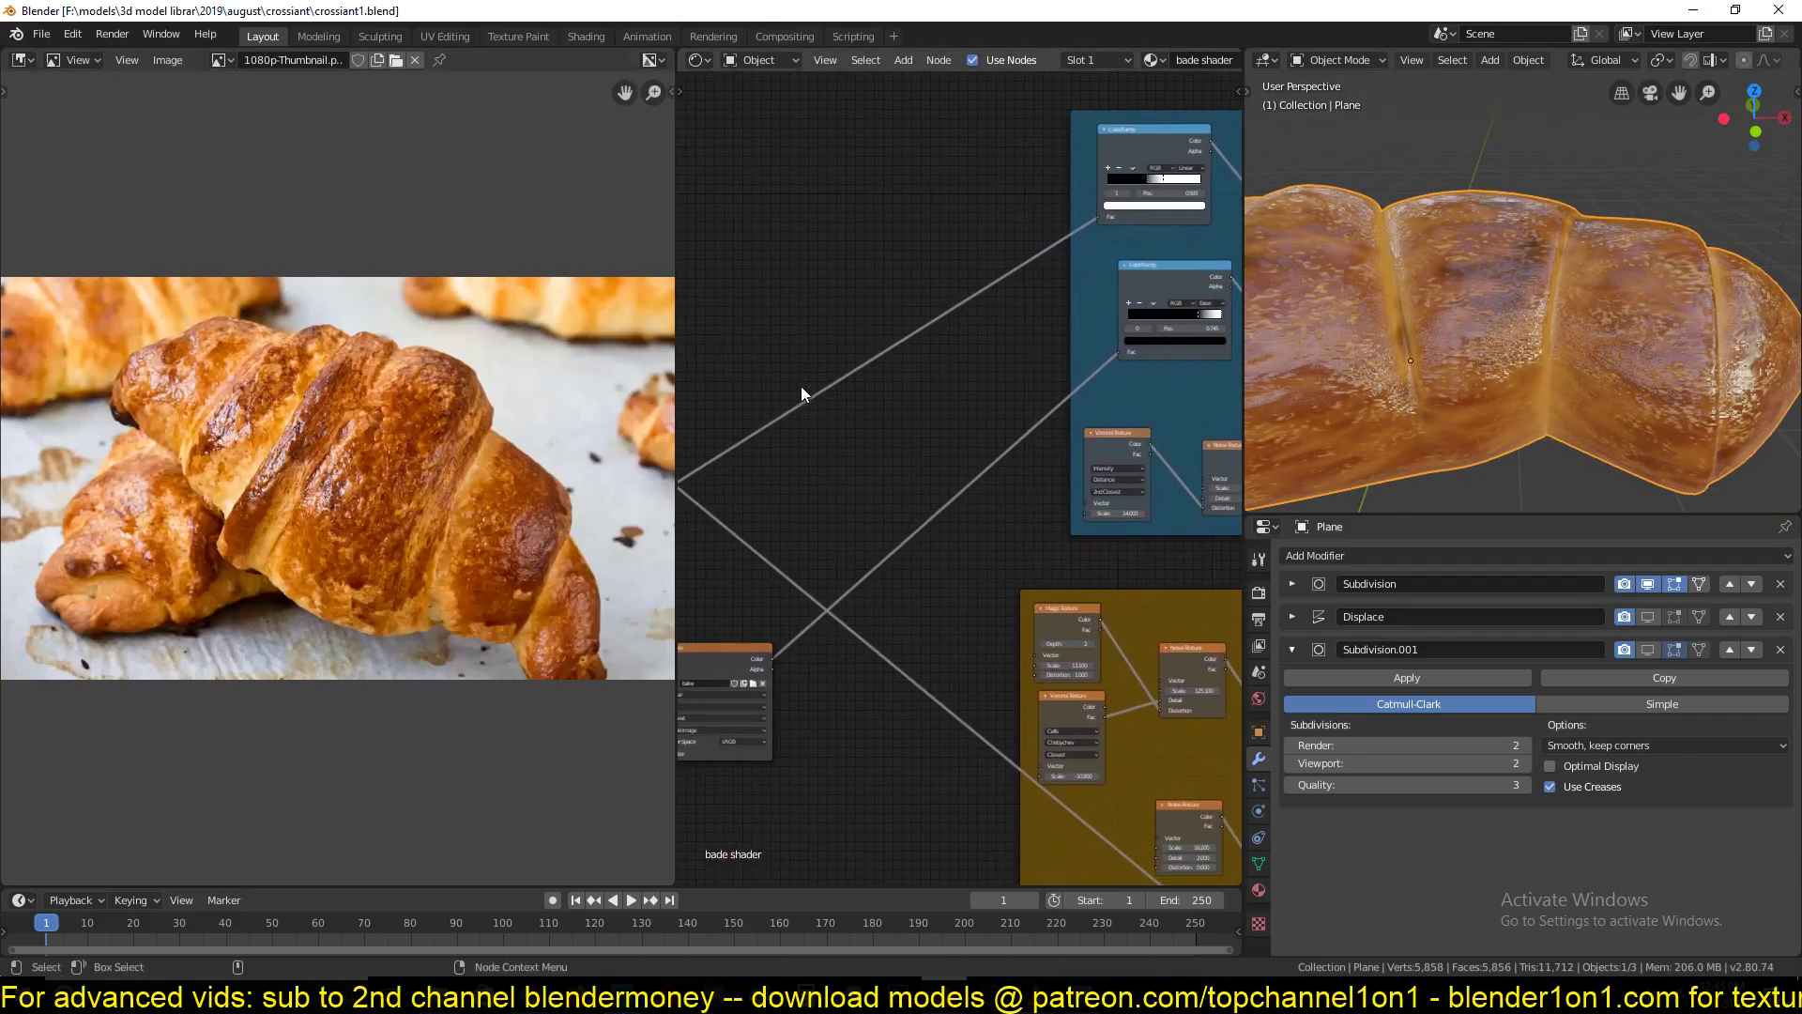
middle_click_drag(832, 415, 1020, 359)
scroll(866, 434, "up", 2)
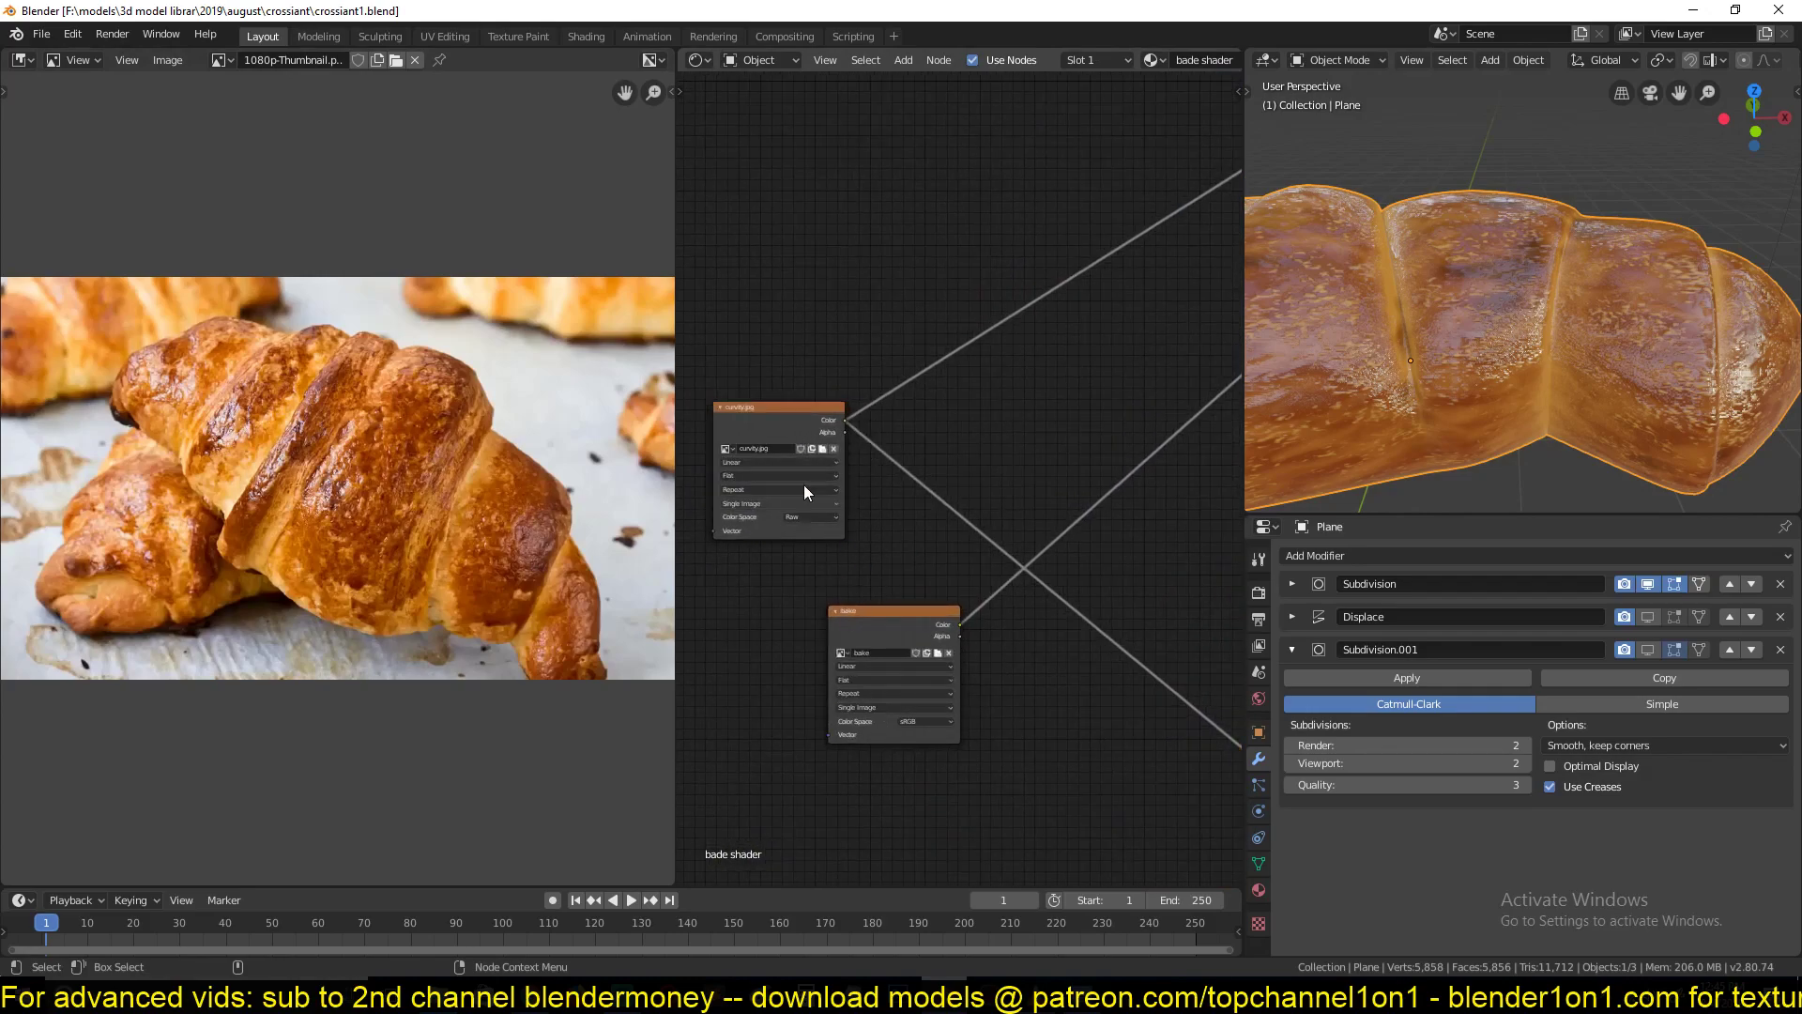
left_click(771, 415, "ctrl+shift")
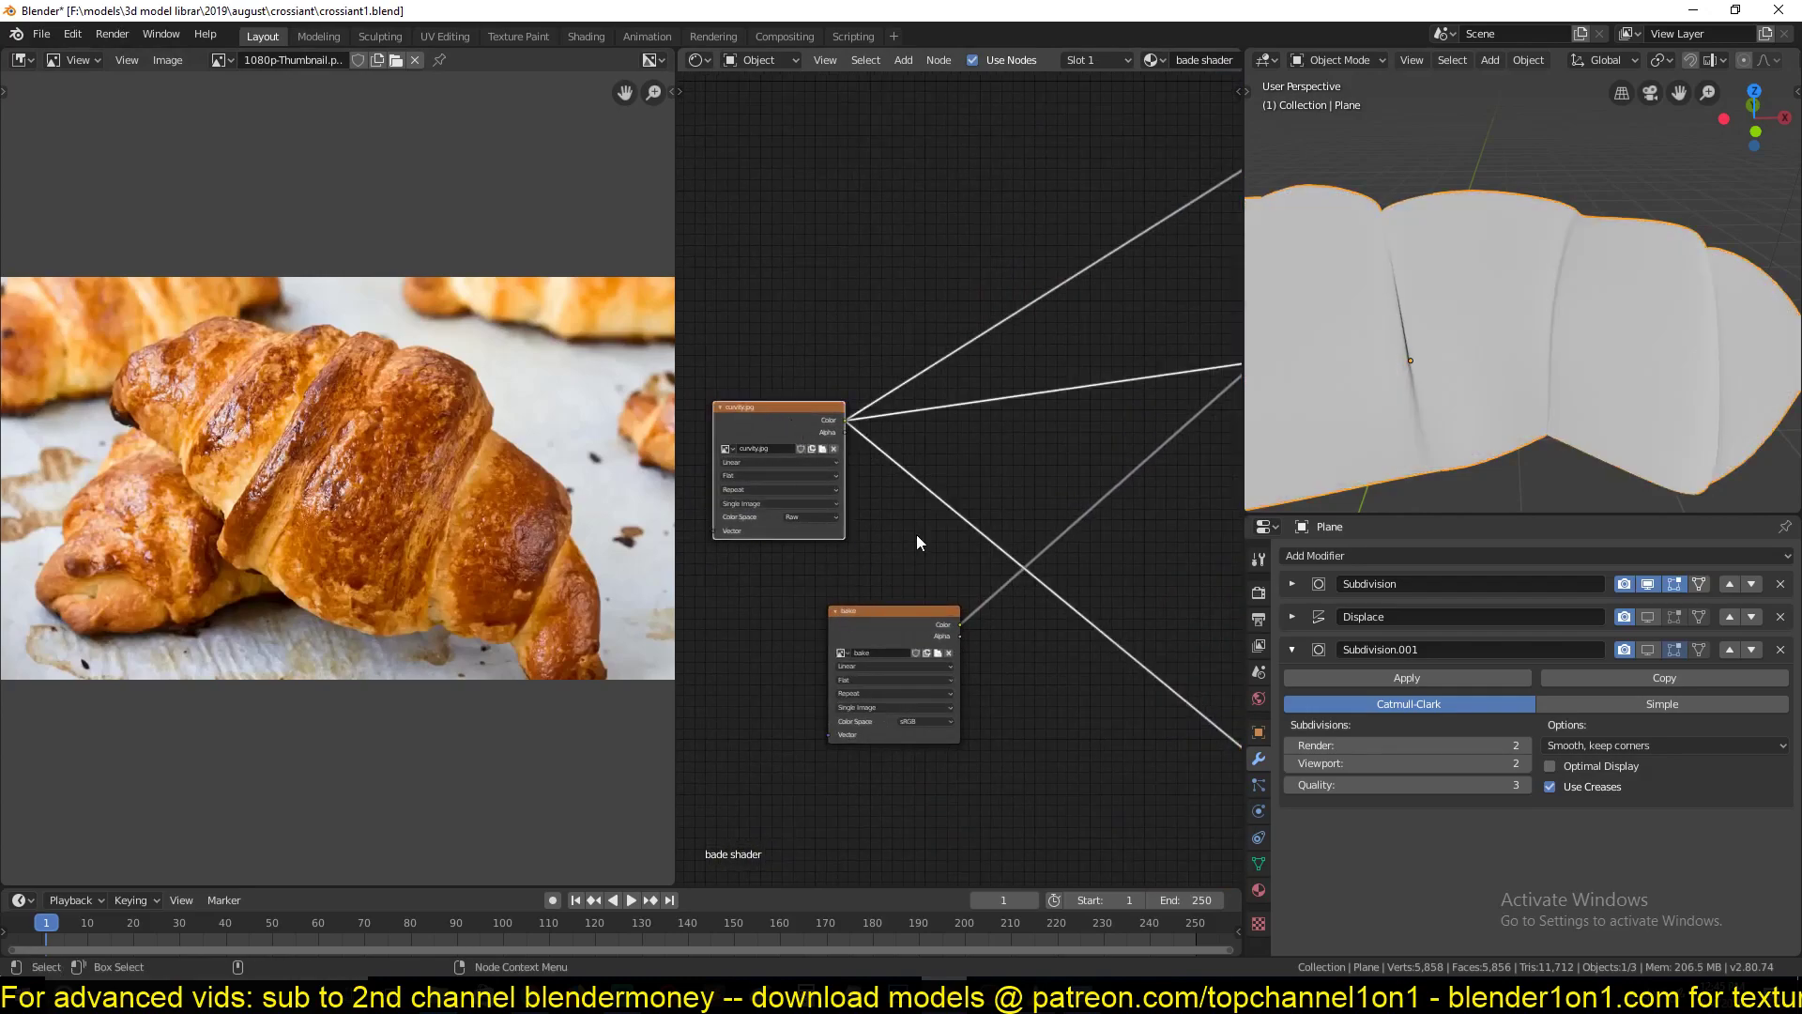
left_click(908, 626, "ctrl+shift")
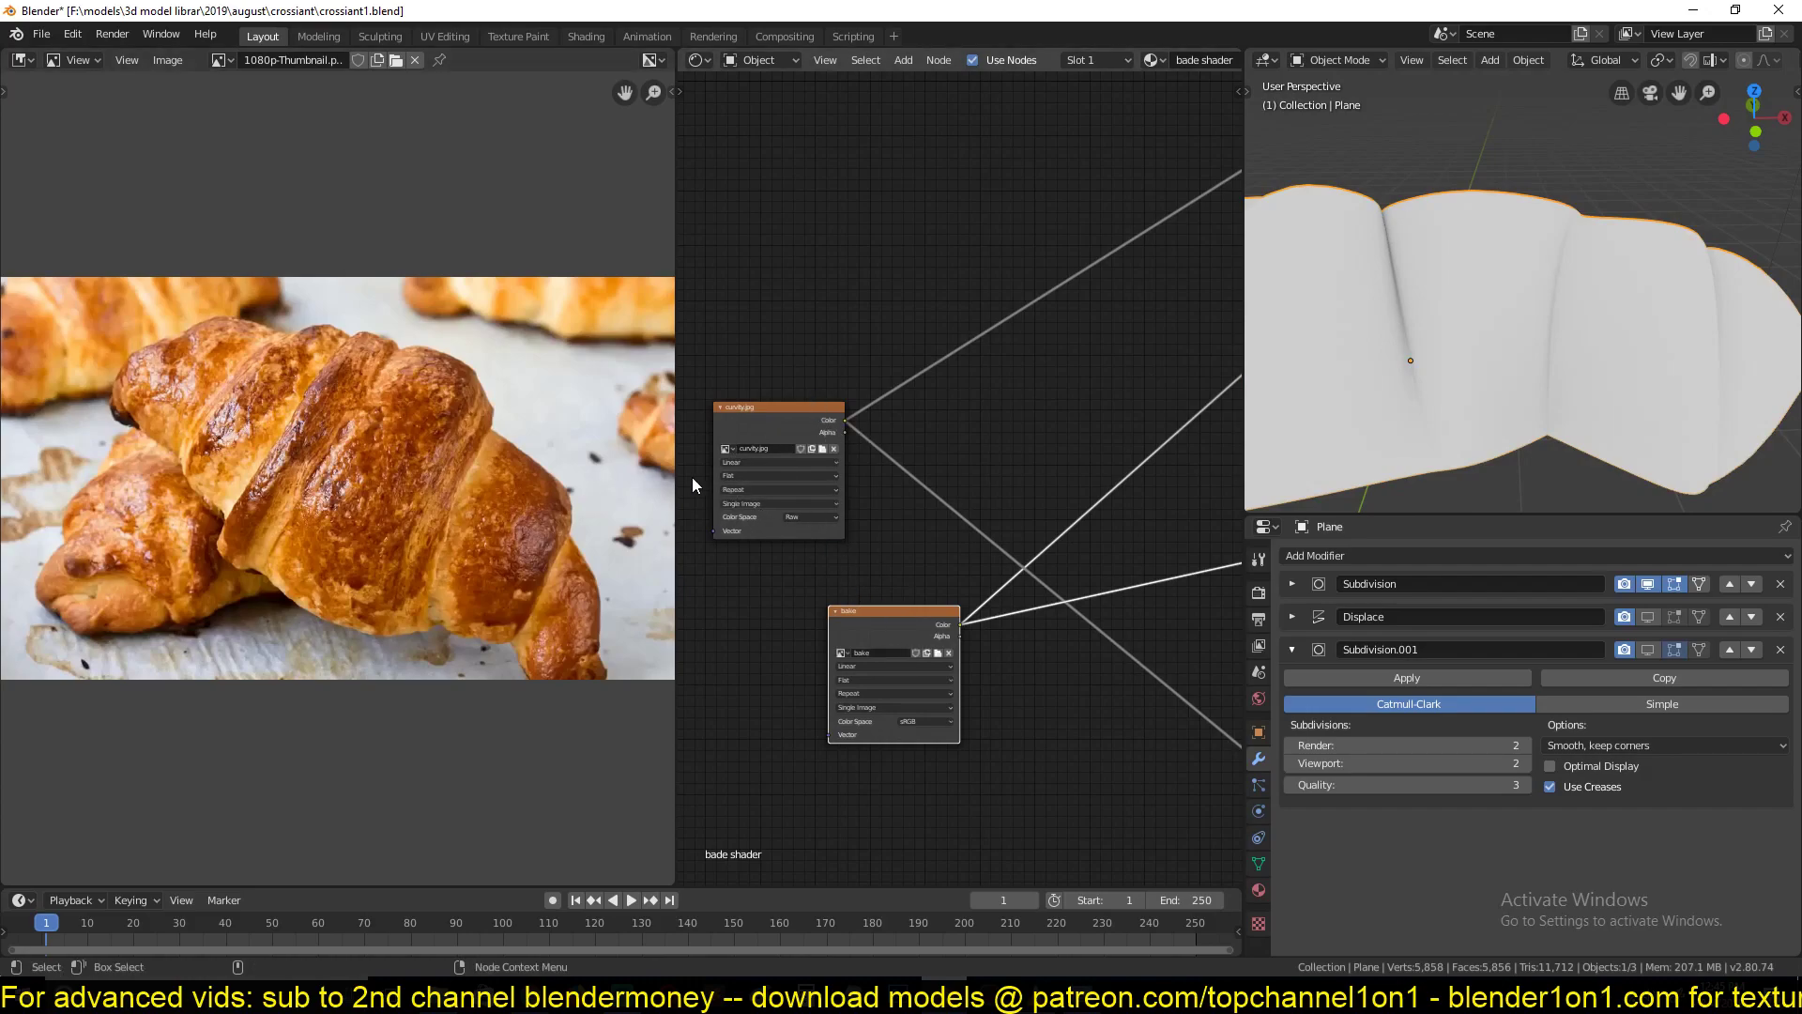
Compare the reference photo's crust close up with alternating previews of the curvity.jpg and bake textures
scroll(769, 454, "up", 2)
scroll(451, 531, "up", 5)
scroll(556, 526, "down", 3)
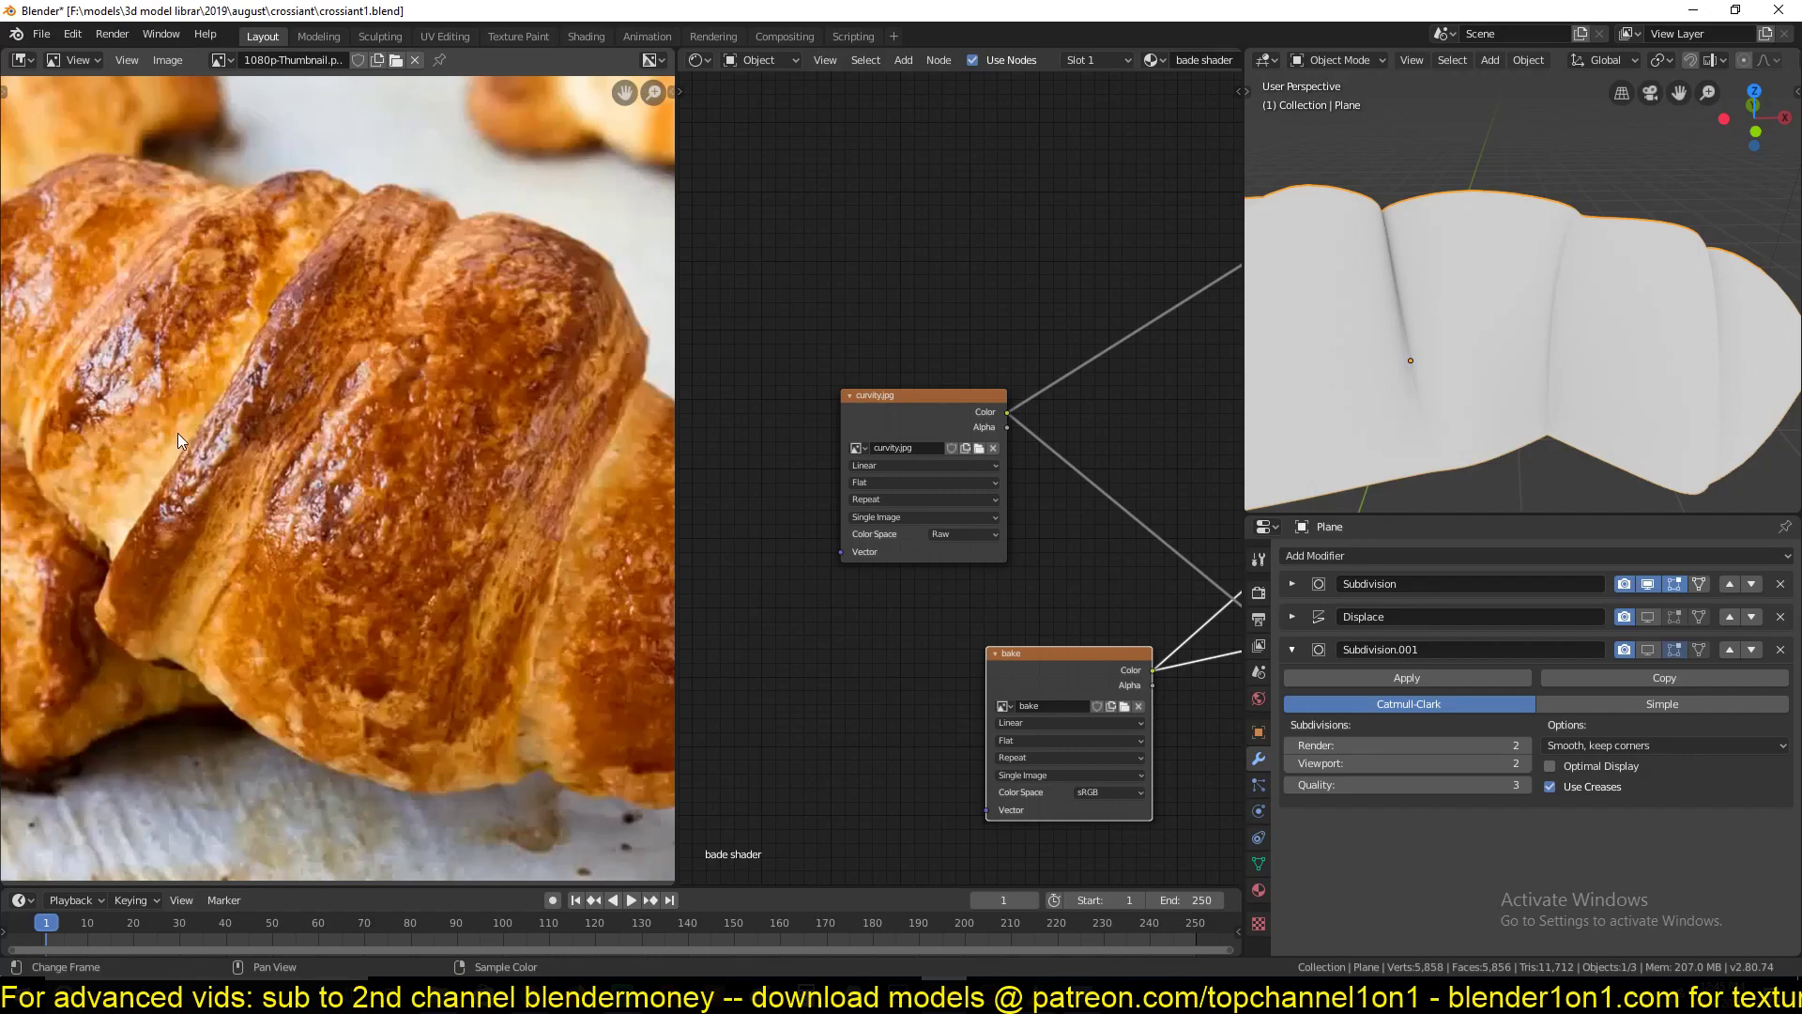
middle_click_drag(960, 597, 914, 526)
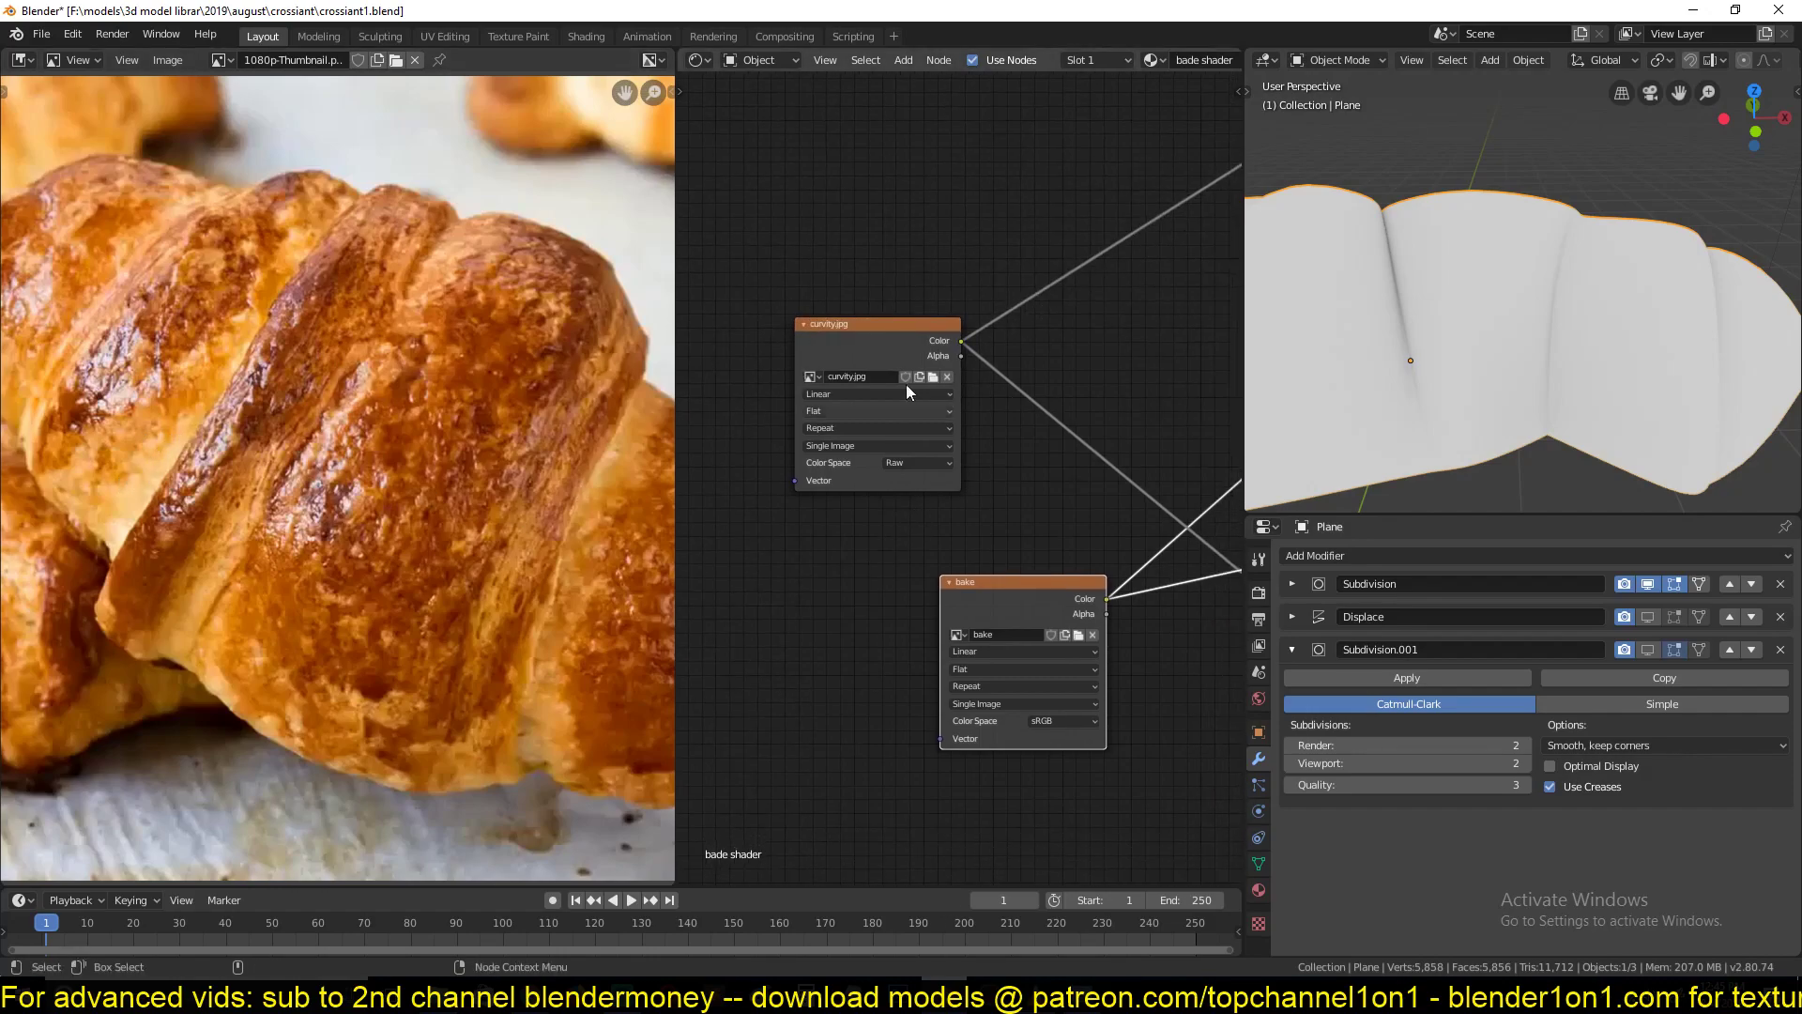
left_click(904, 345, "ctrl+shift")
left_click(1001, 603, "ctrl+shift")
left_click(899, 335, "ctrl+shift")
left_click(1001, 588, "ctrl+shift")
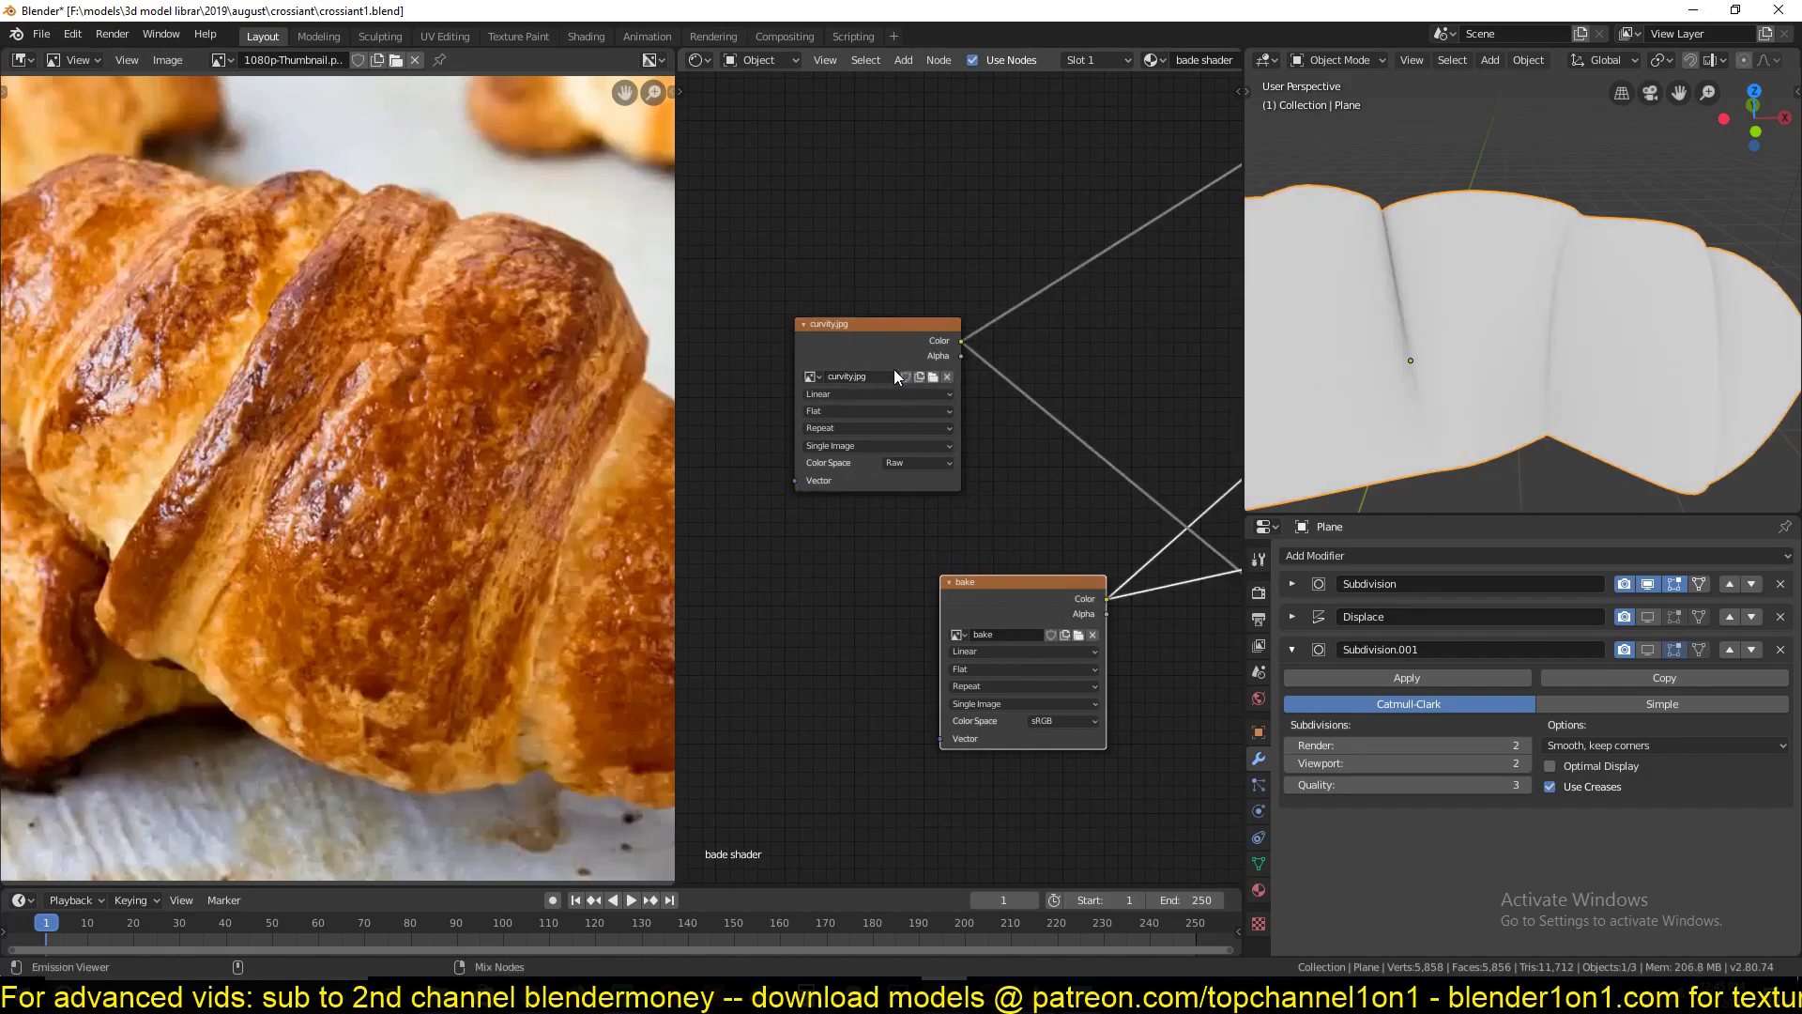
left_click(894, 369, "ctrl+shift")
left_click(1010, 612, "ctrl+shift")
Save the file and deselect the croissant with the whole model in view
scroll(893, 488, "down", 2)
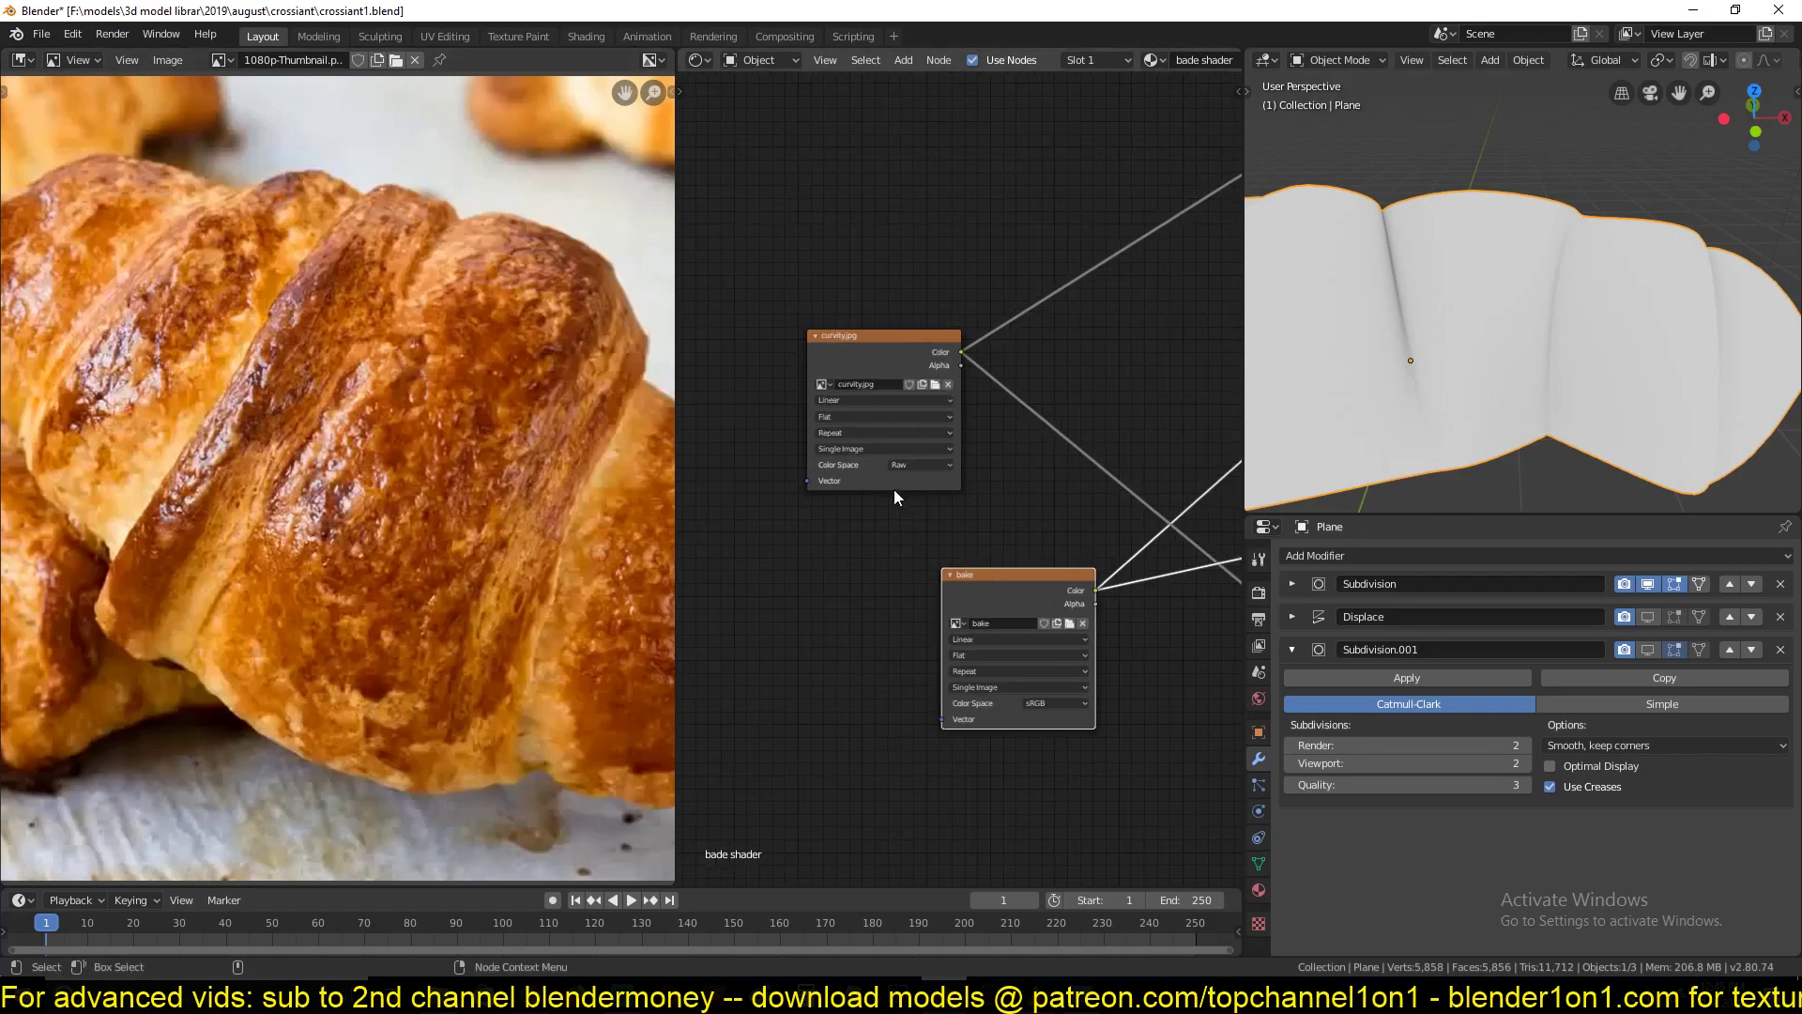
scroll(1488, 291, "down", 8)
middle_click_drag(1489, 291, 1362, 313)
scroll(1631, 369, "up", 3)
scroll(1604, 324, "down", 2)
key("ctrl+s")
left_click(1362, 313)
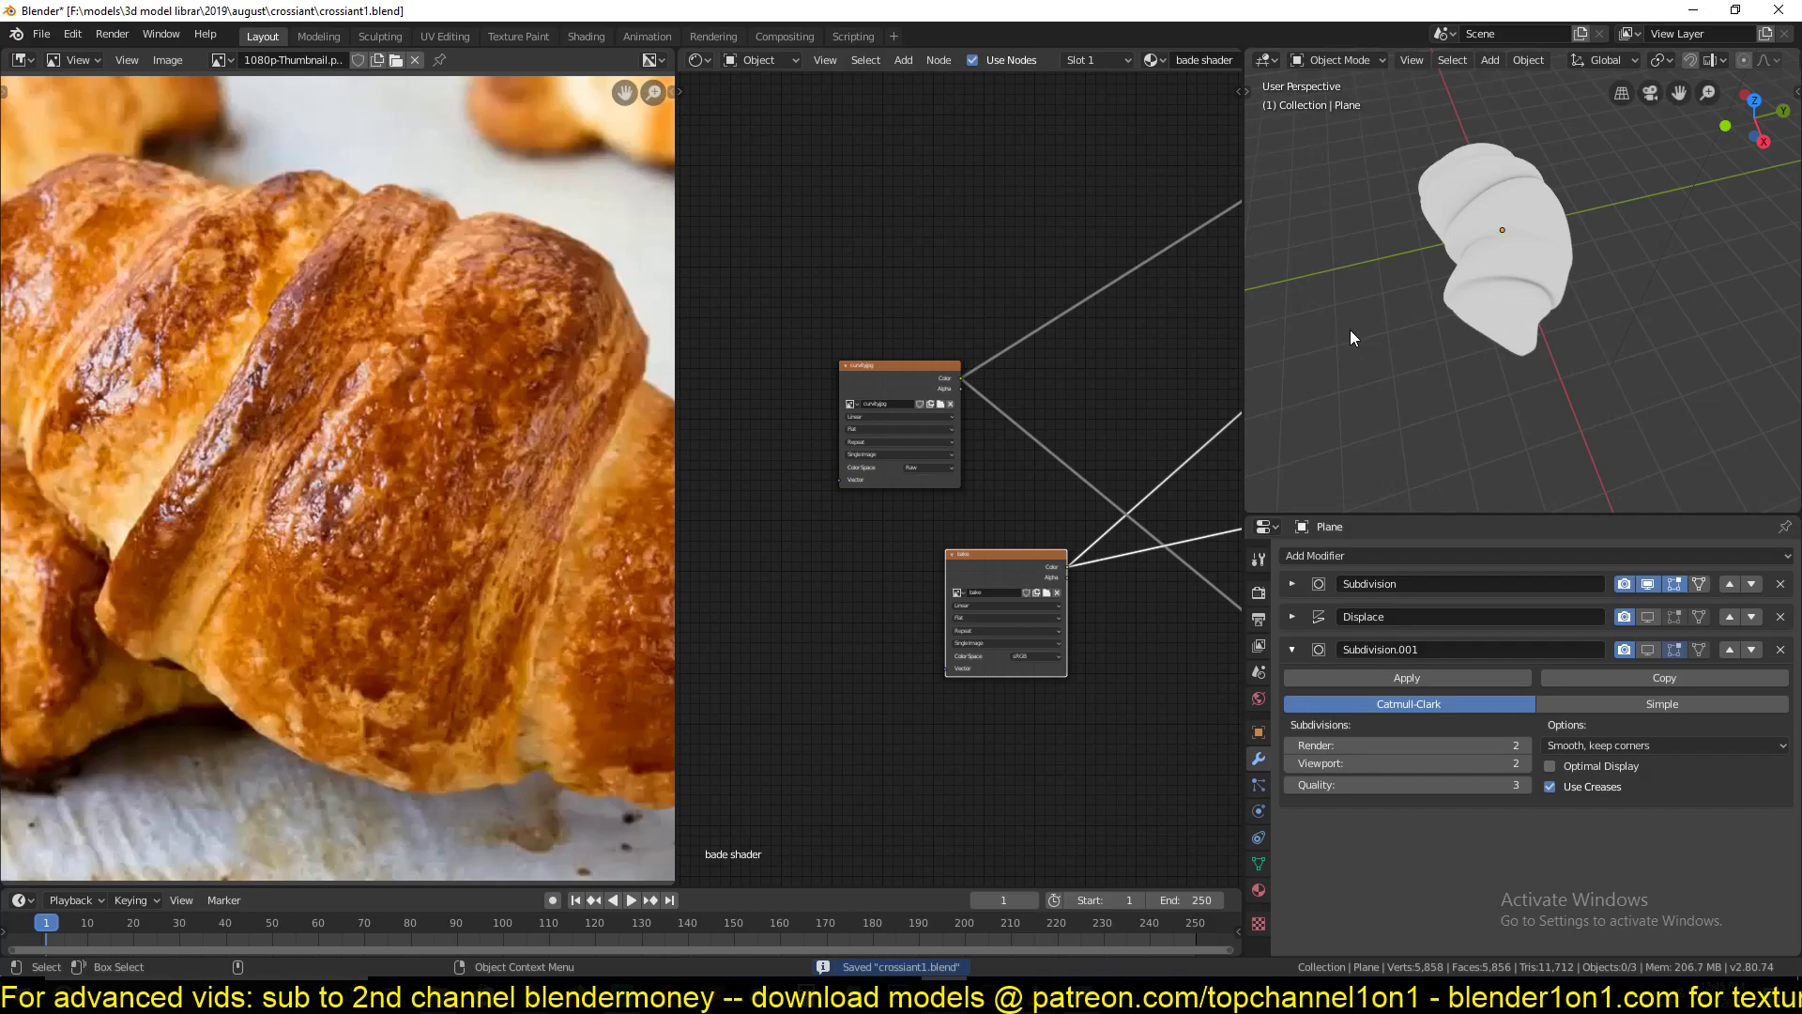
key("shift+a")
mouse_move(1344, 368)
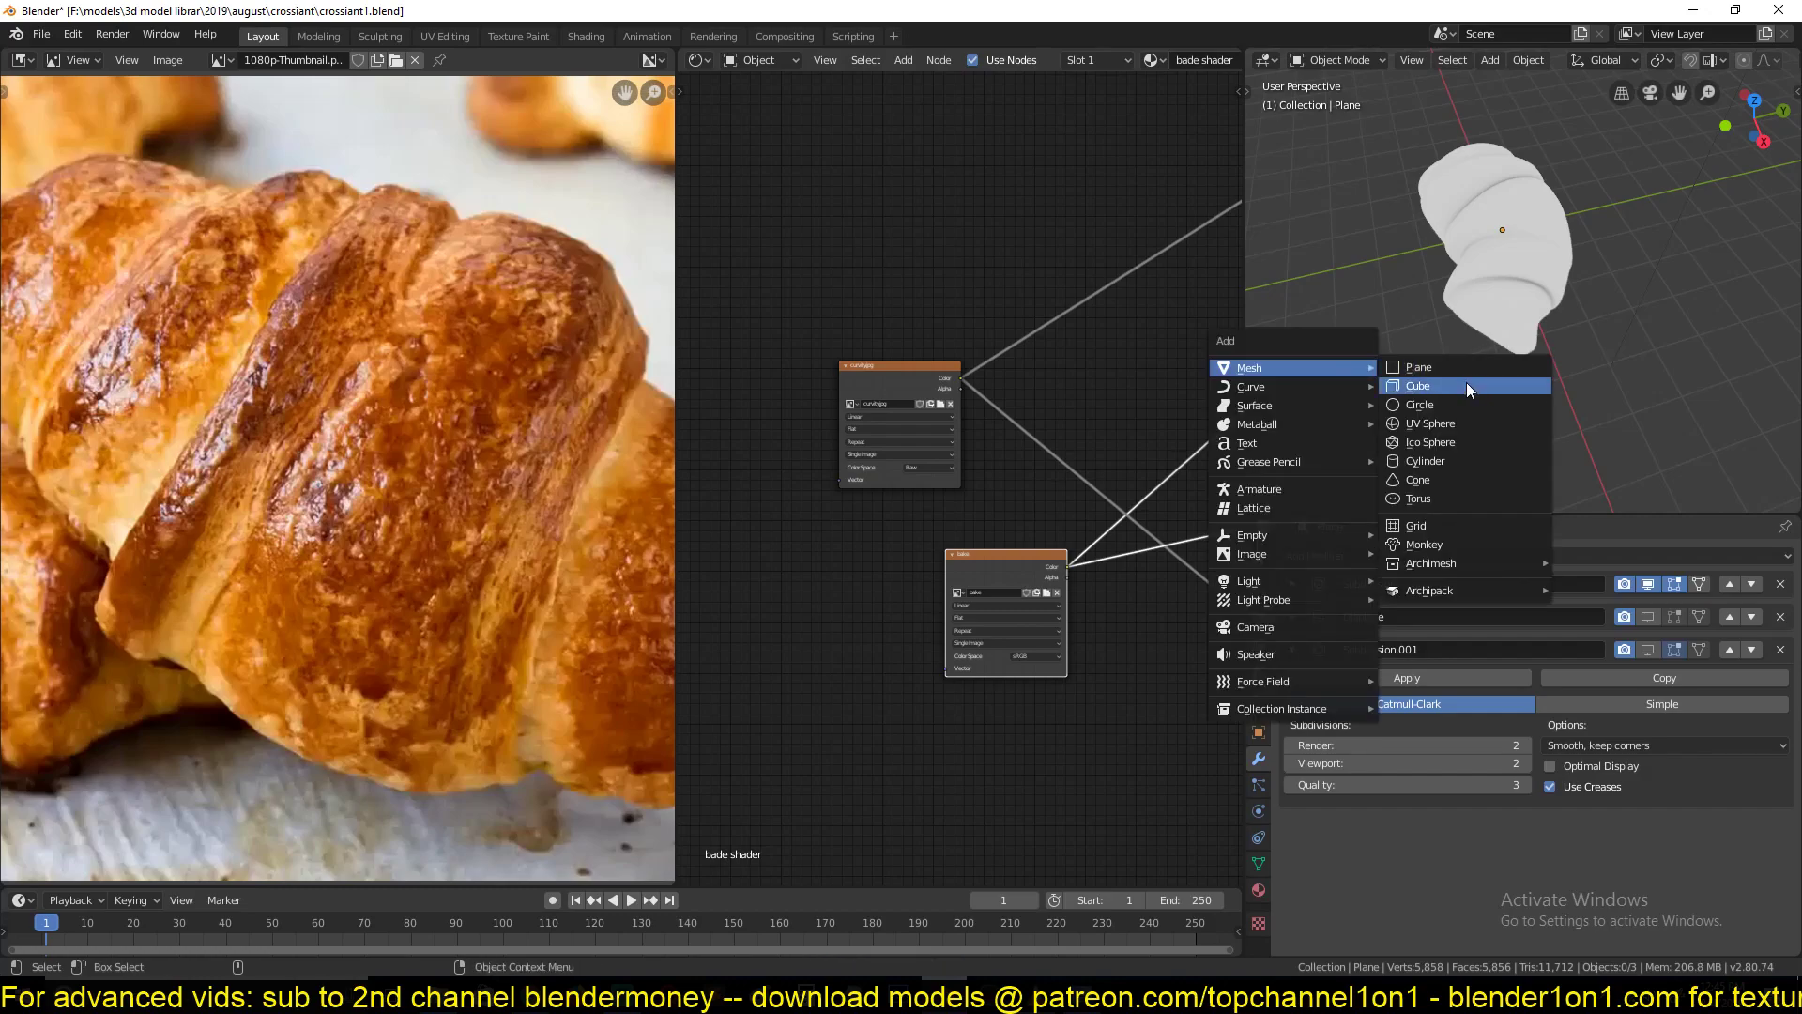
left_click(1466, 381)
key("KP_Decimal")
left_click(1720, 150)
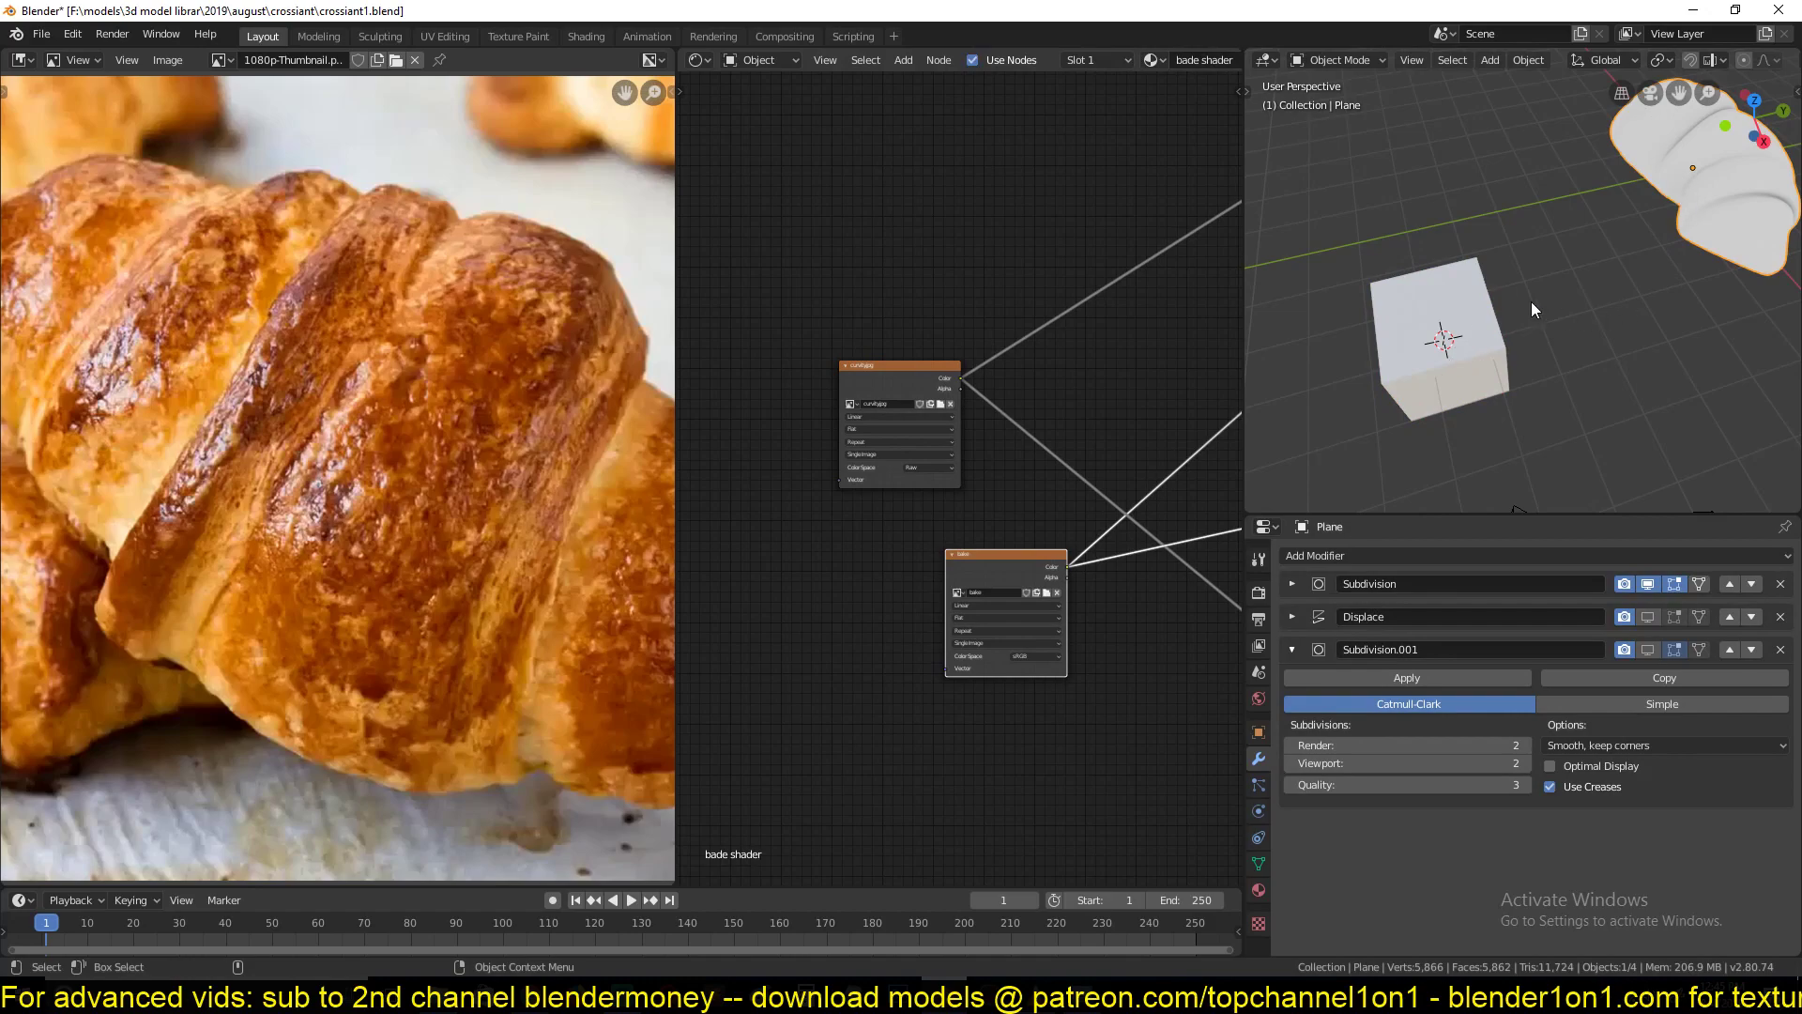
left_click(1466, 349)
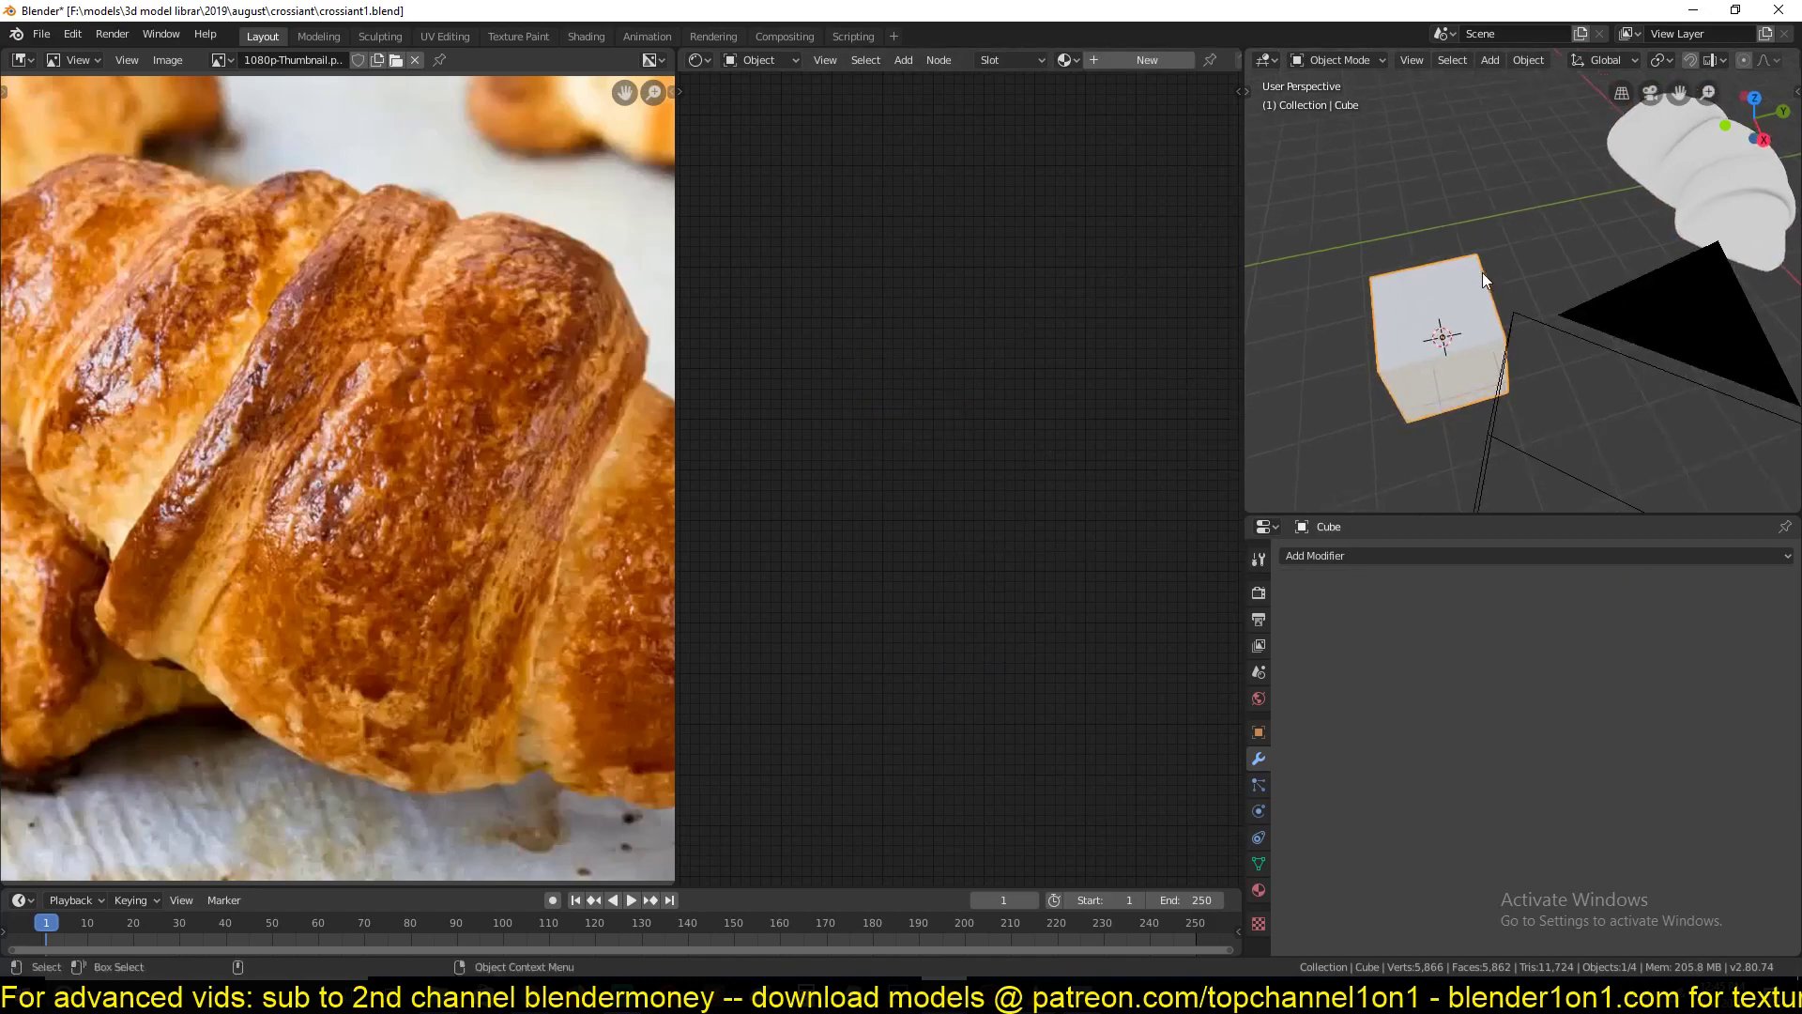
key("x")
left_click(1466, 296)
Add a monkey mesh beside the croissant and scale it up until it is larger than the croissant
key("shift+a")
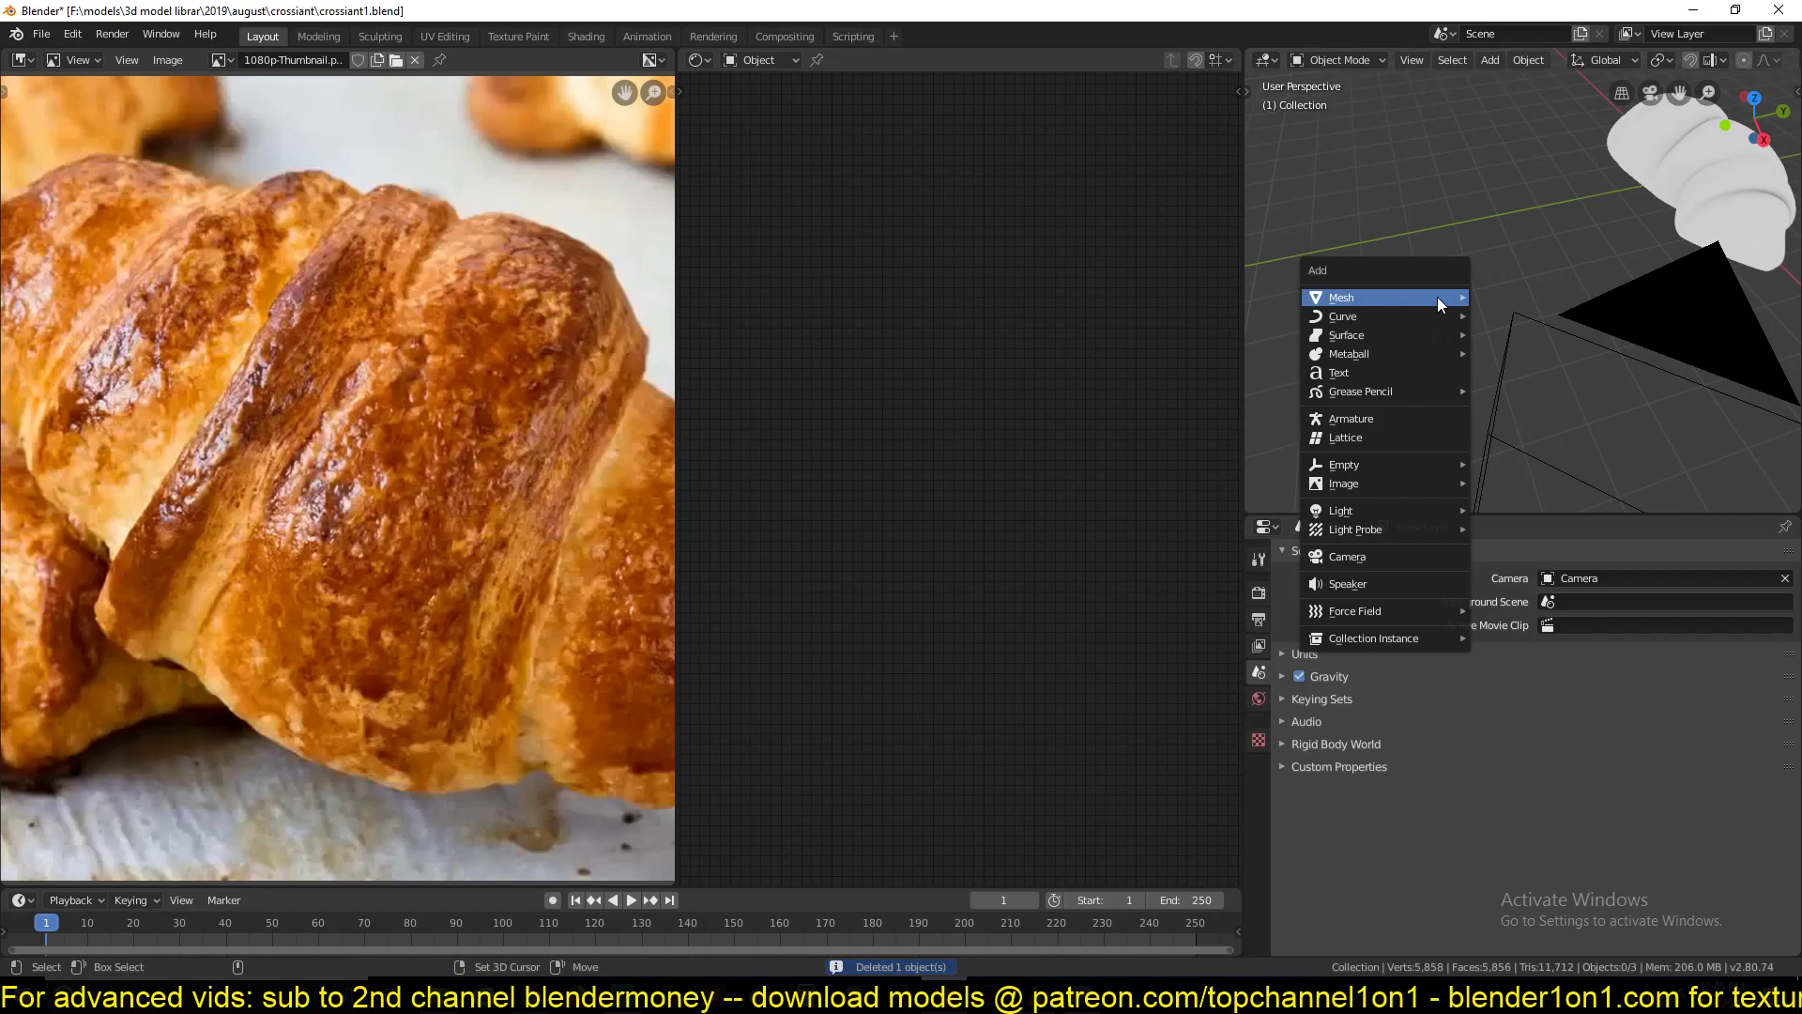
mouse_move(1438, 297)
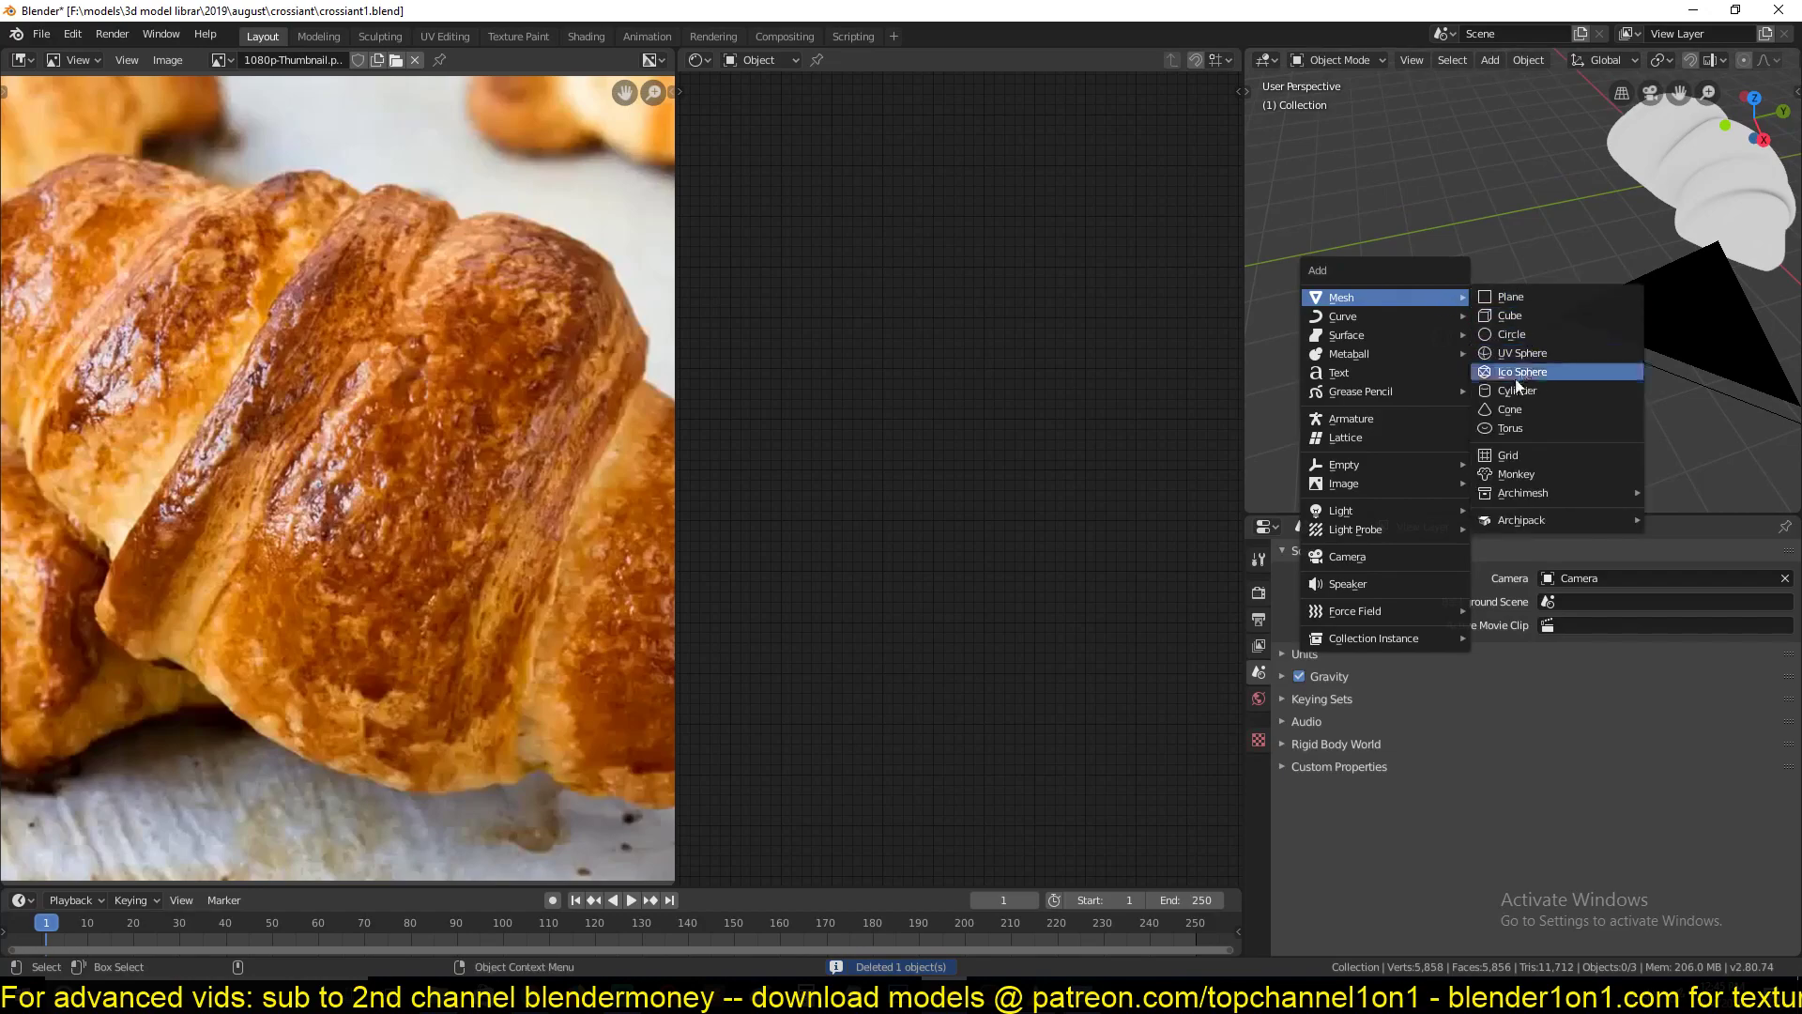
left_click(1511, 474)
key("s")
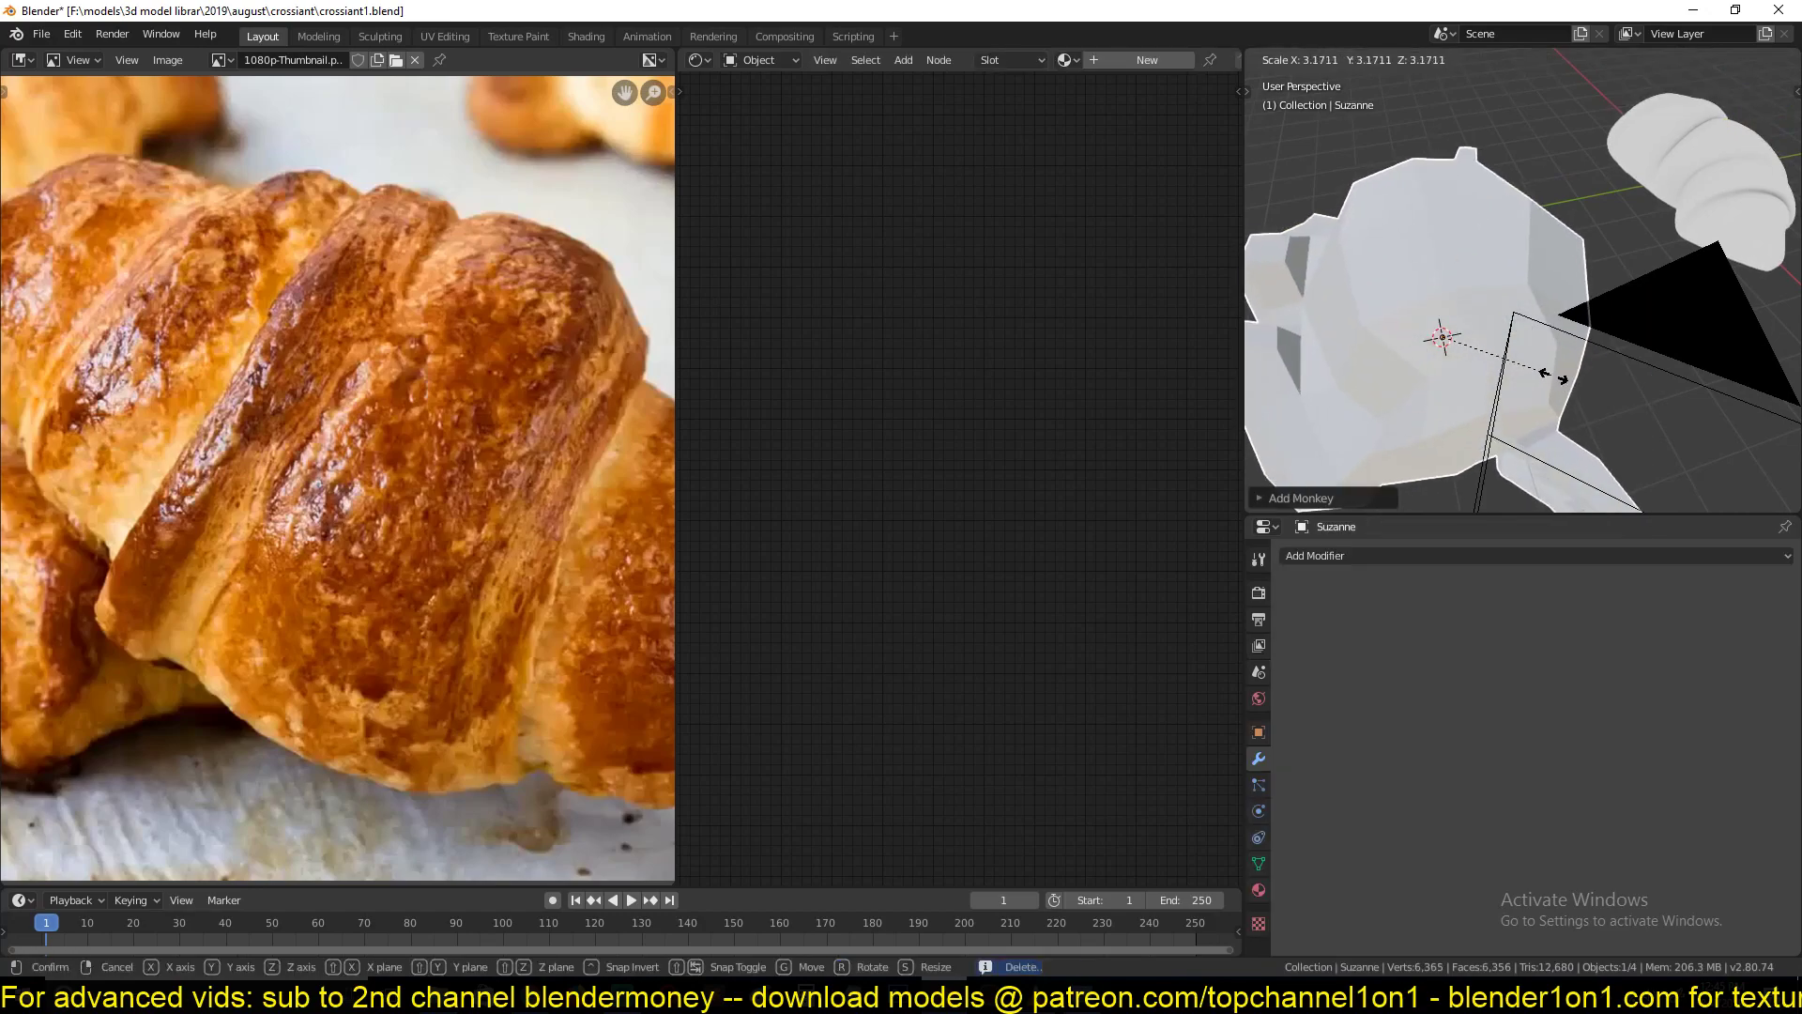
left_click(1532, 346)
Shade the monkey smooth with a level 2 Subdivision modifier and save the file
middle_click_drag(1532, 345, 1574, 273)
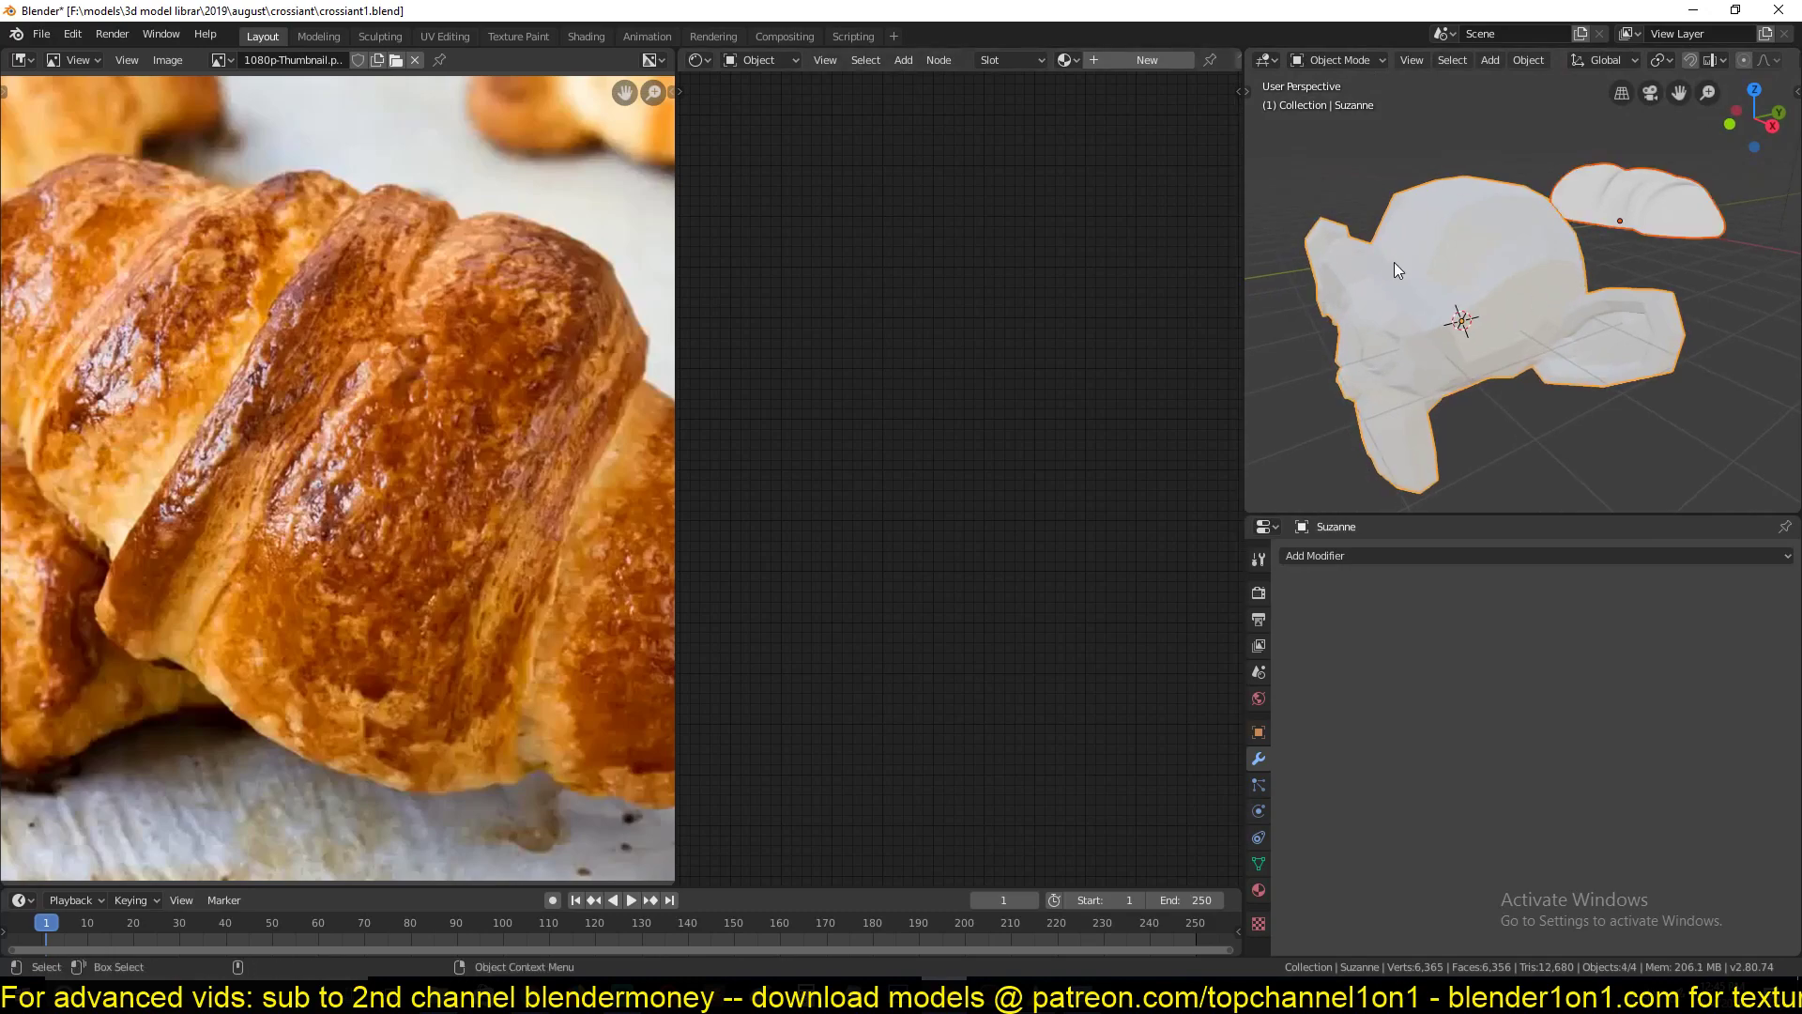
key("Tab")
key("Tab")
right_click(1436, 341)
left_click(1435, 341)
key("ctrl+2")
key("ctrl+s")
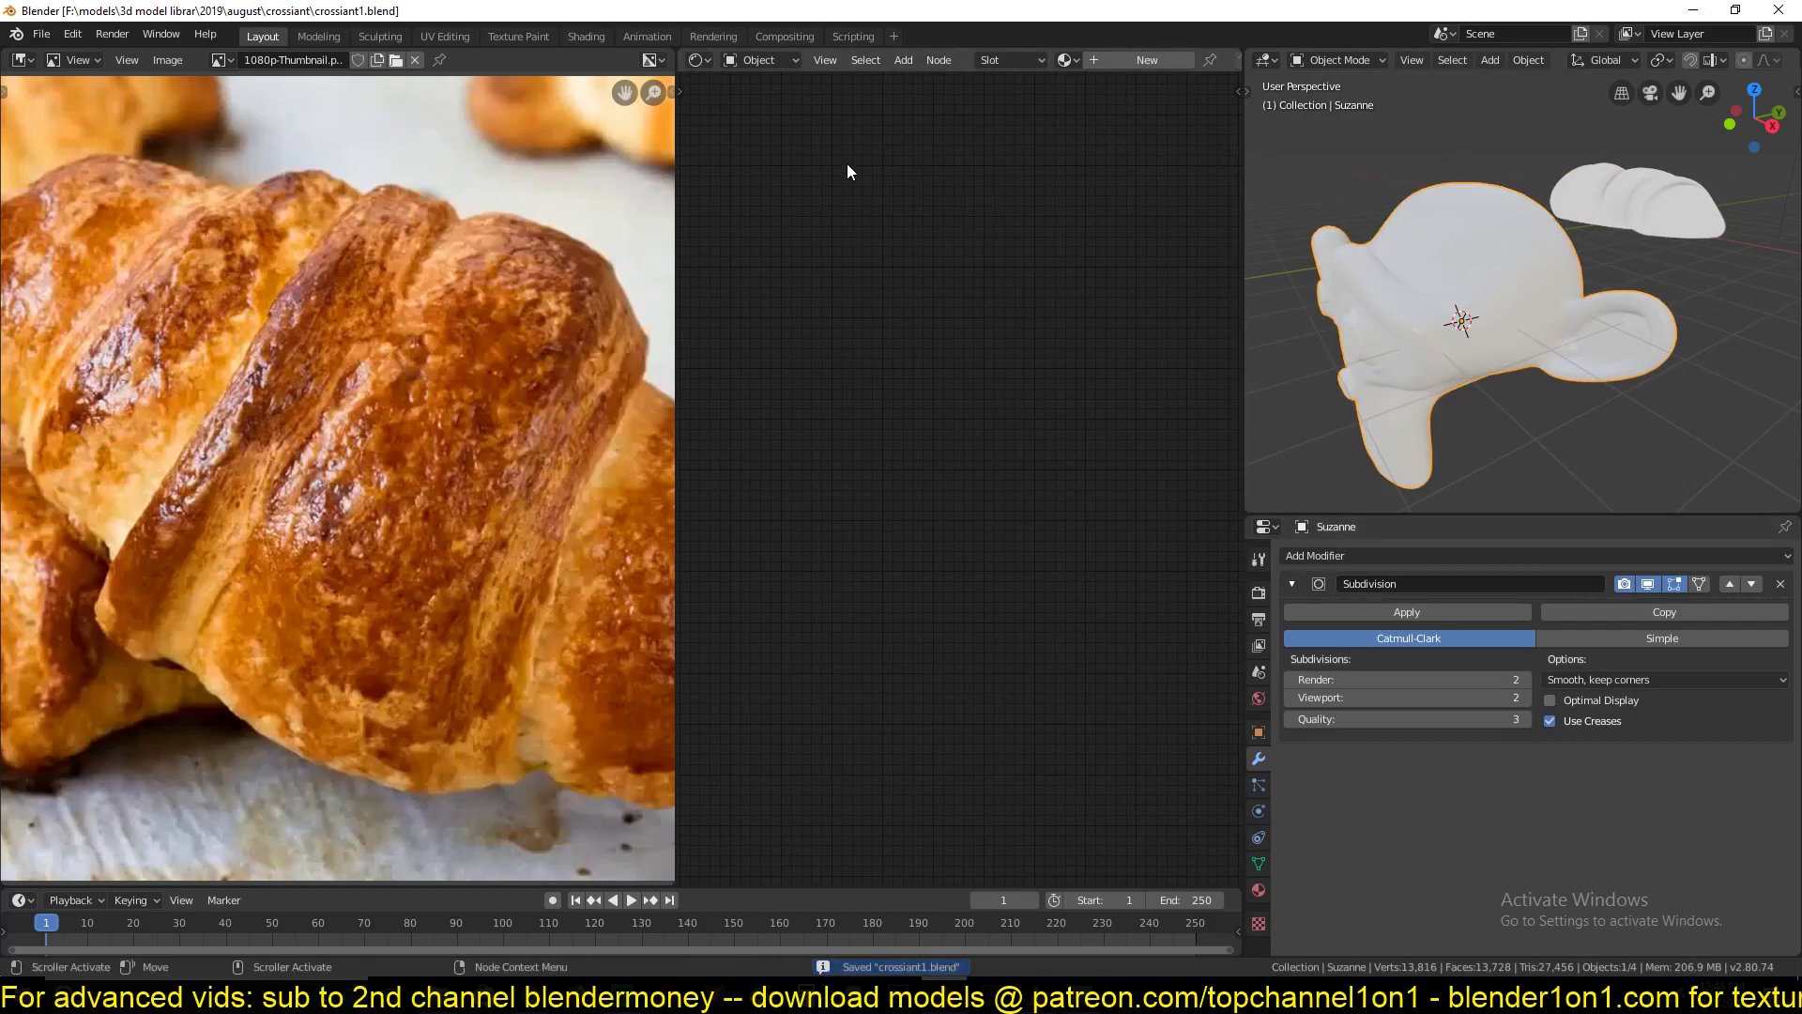
Bring up the scene's render settings and save the file
left_click(1258, 592)
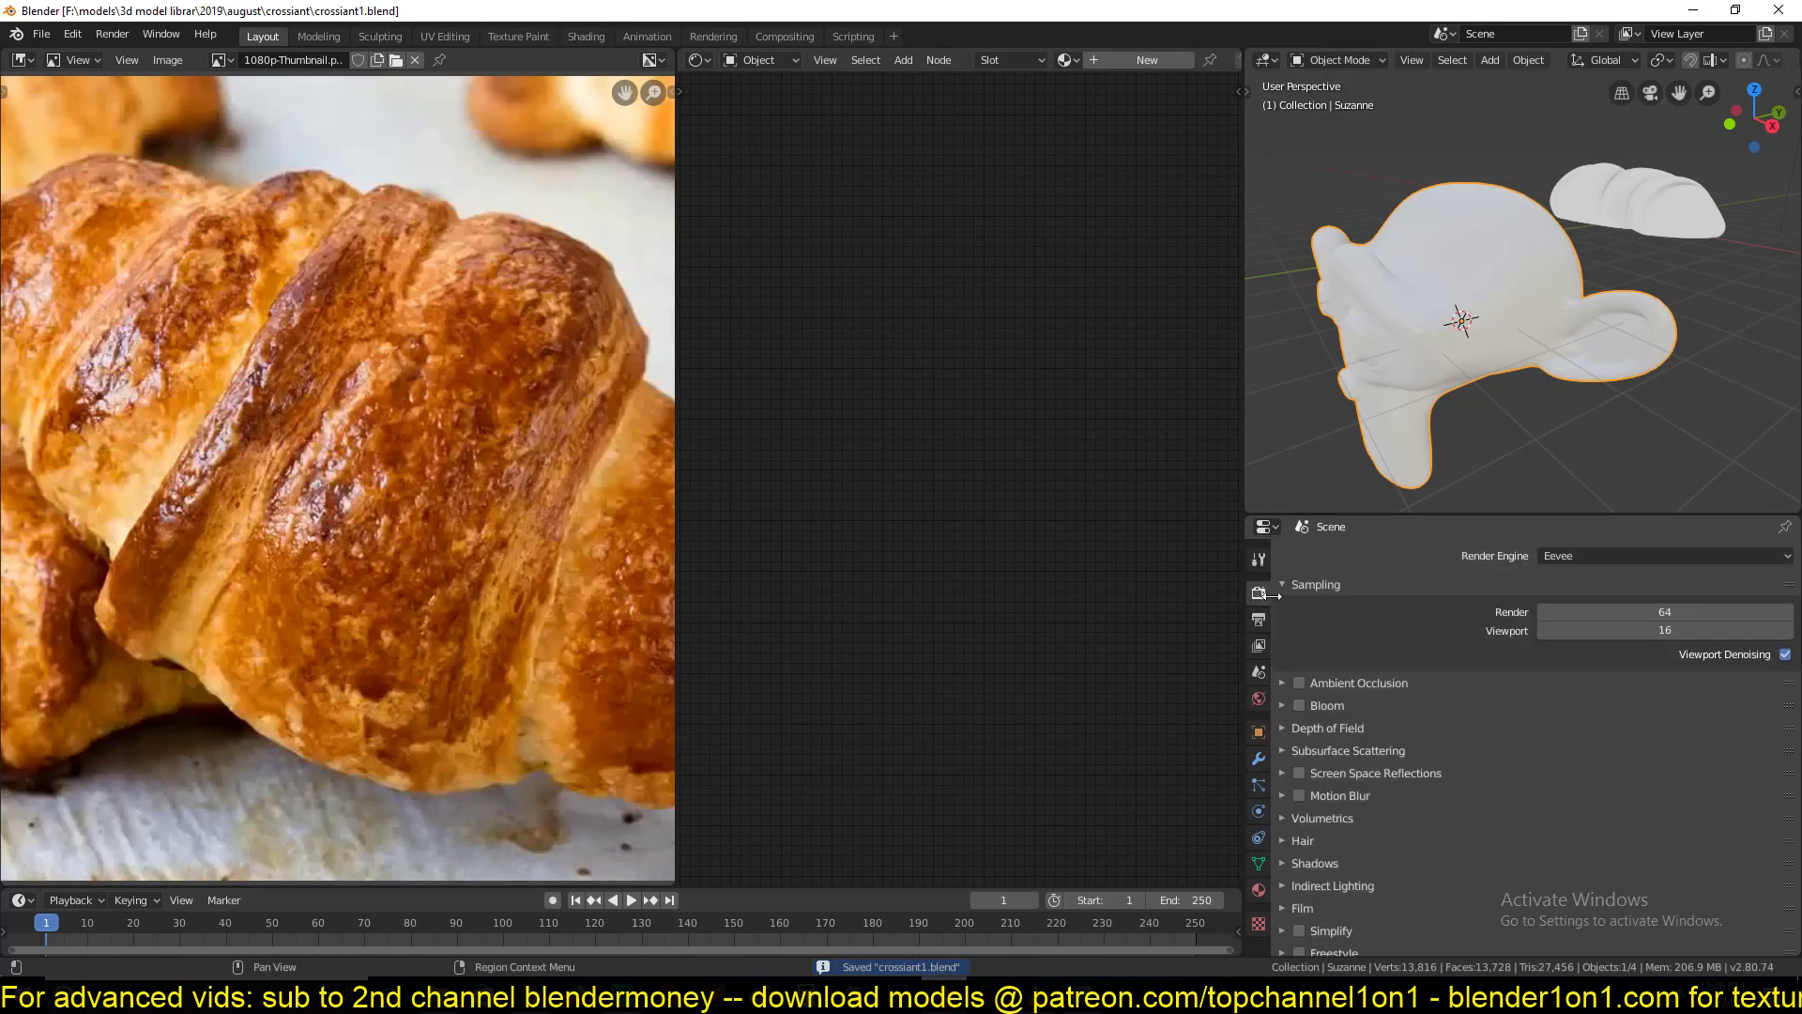
key("ctrl+s")
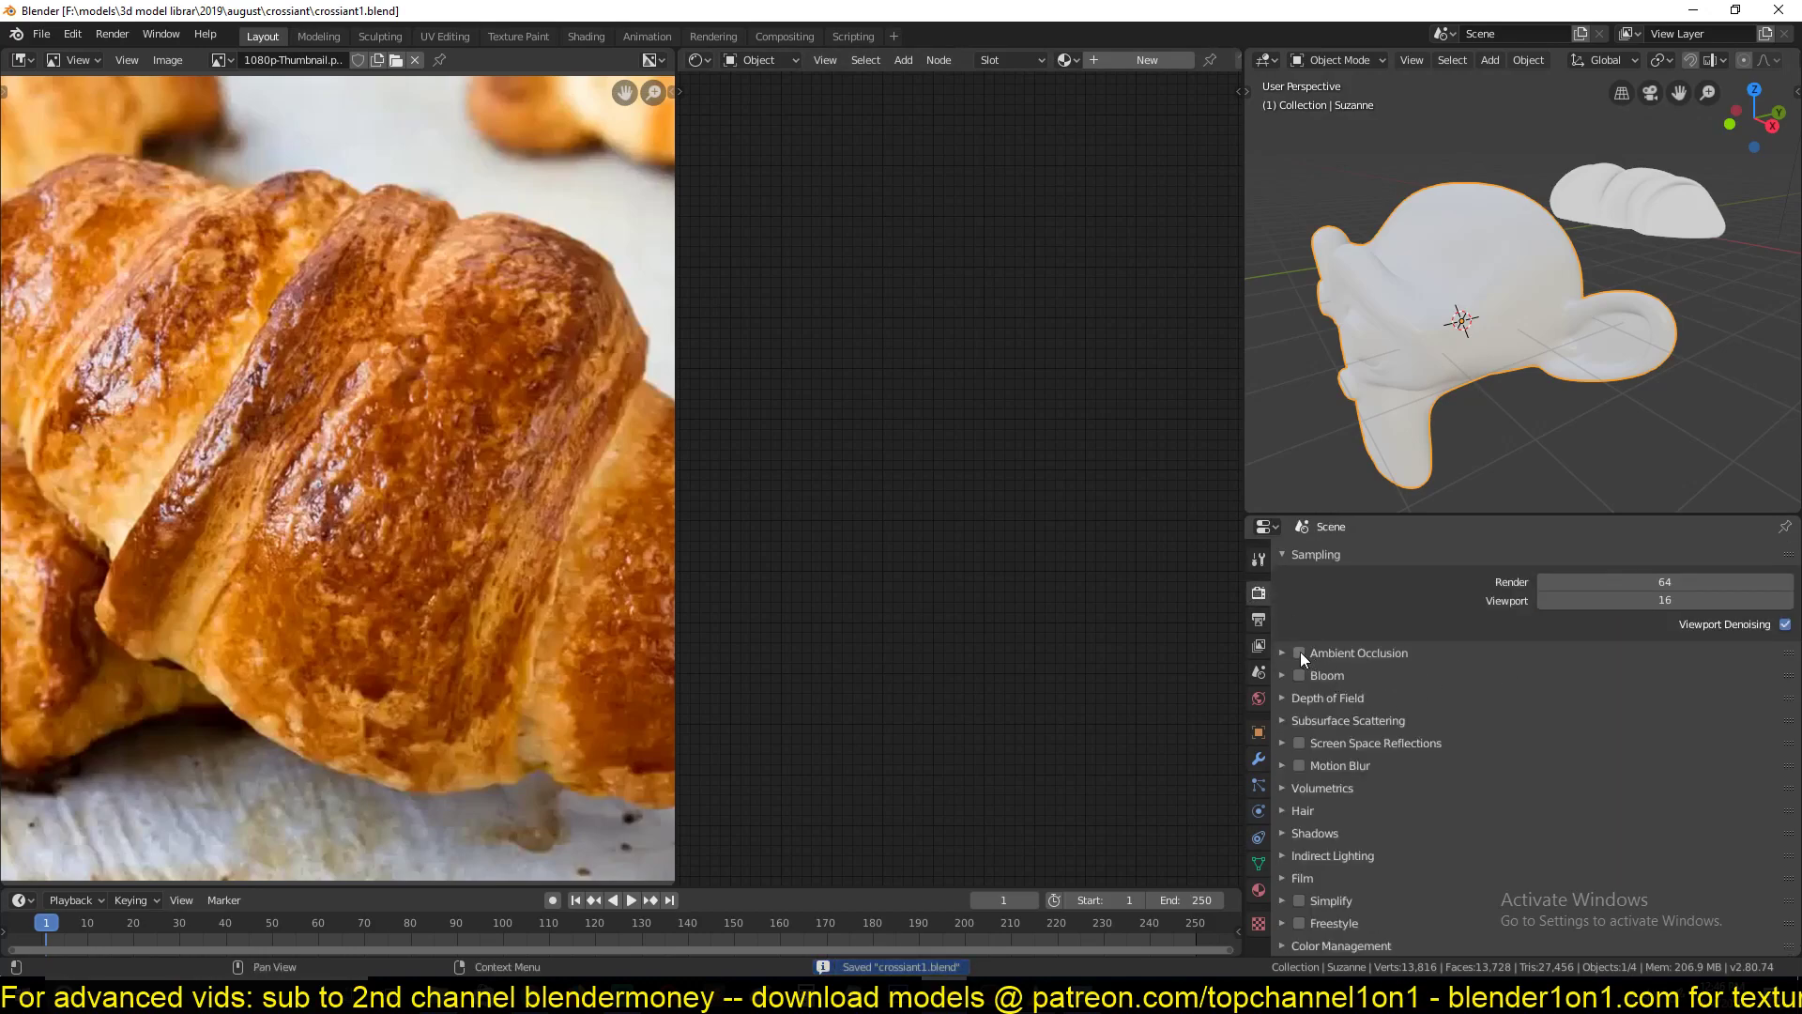
left_click(1299, 653)
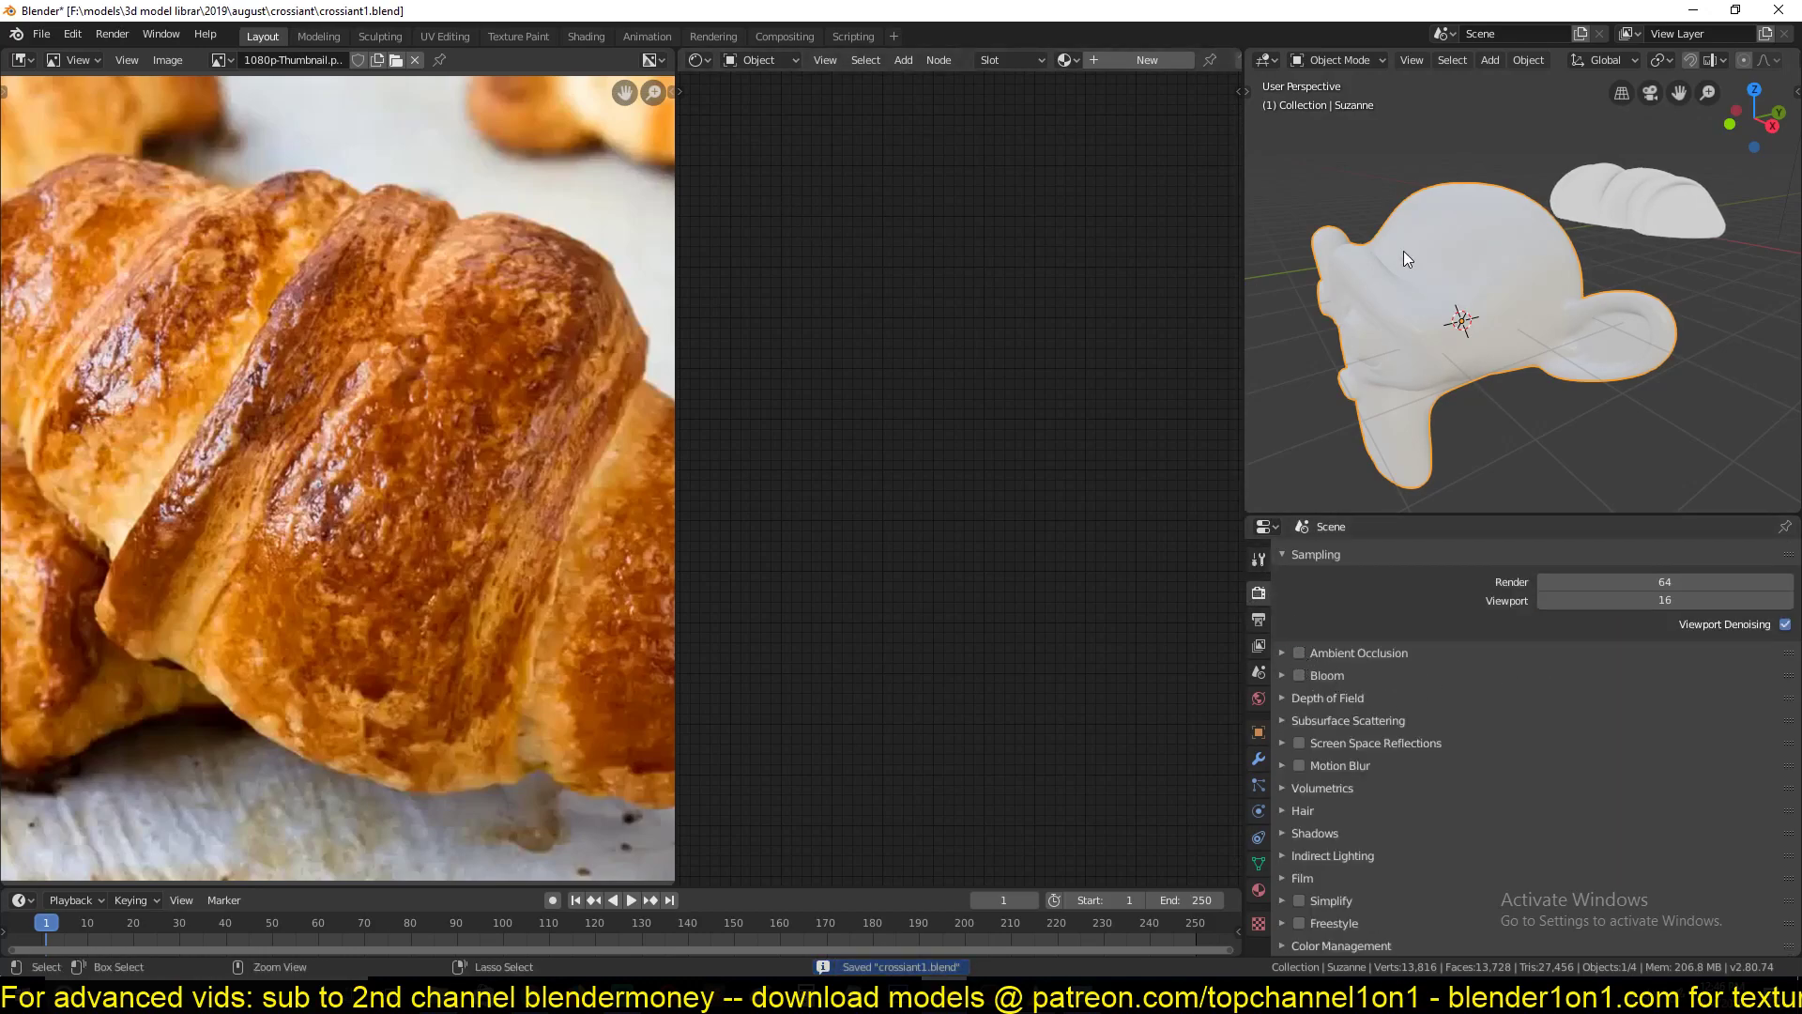
key("ctrl+s")
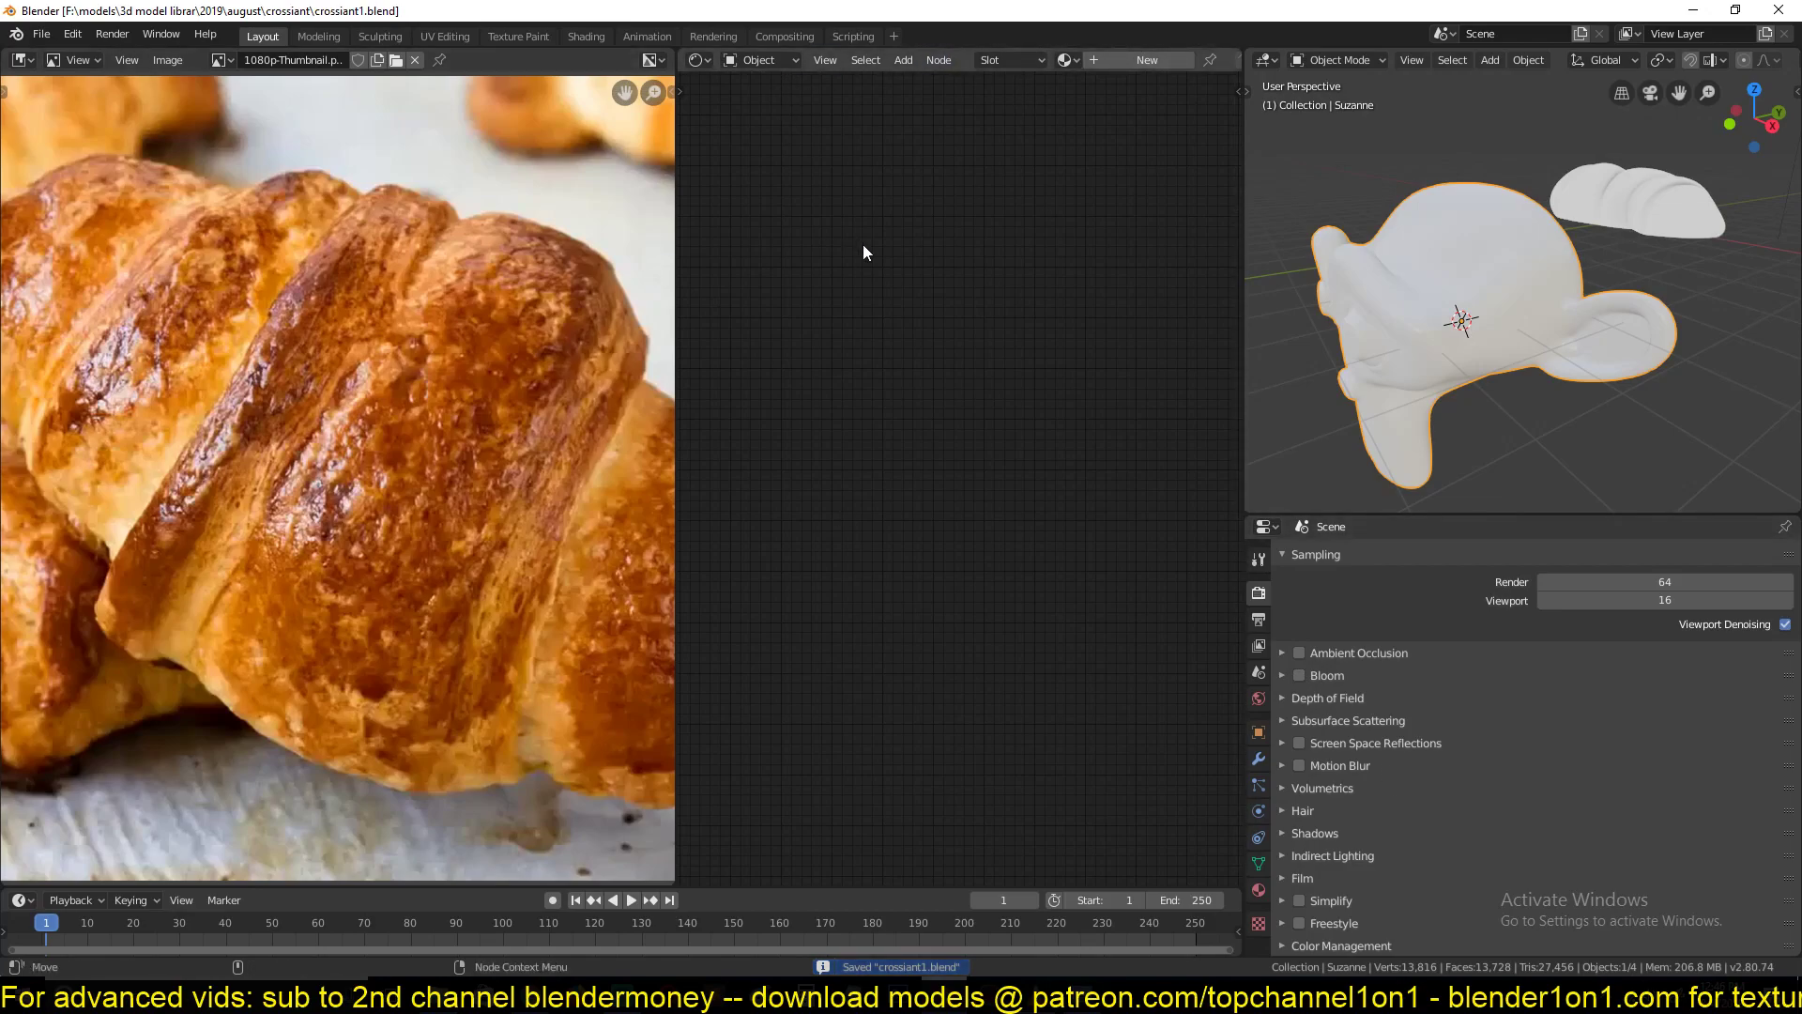
Create a new material on the monkey
left_click(1129, 66)
middle_click_drag(1351, 322, 1382, 326)
key("shift+a")
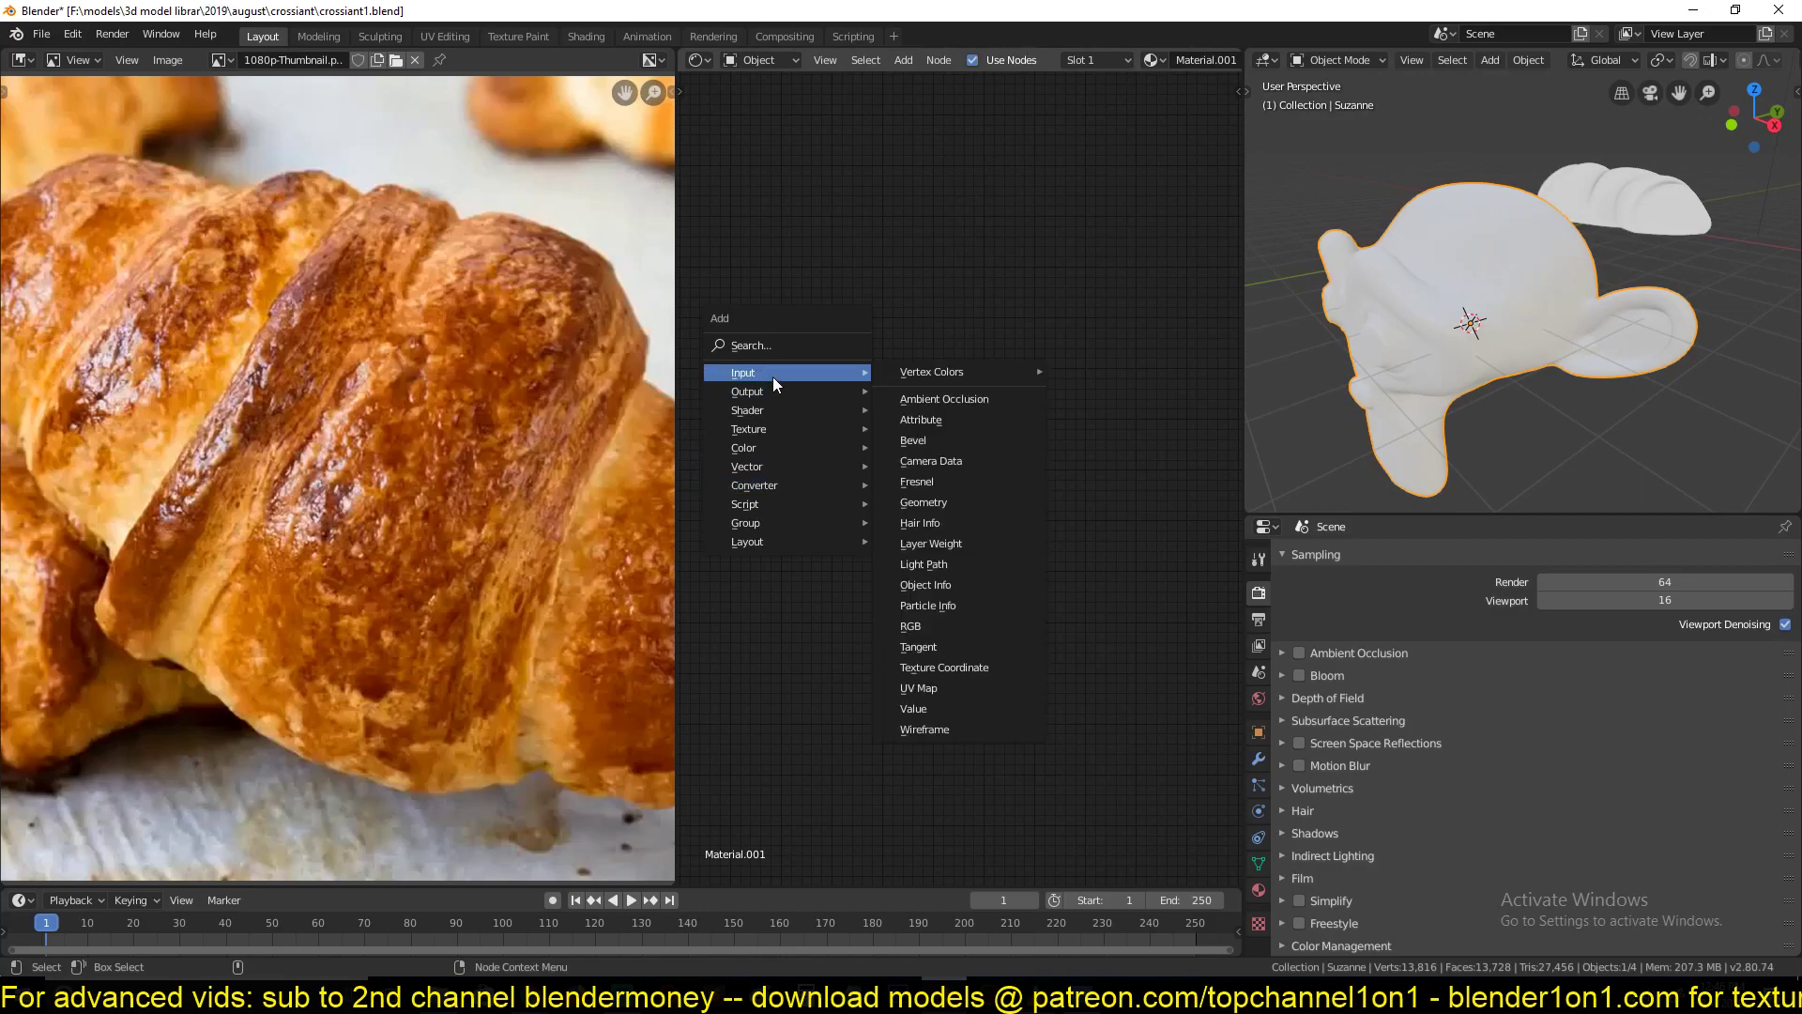
mouse_move(767, 430)
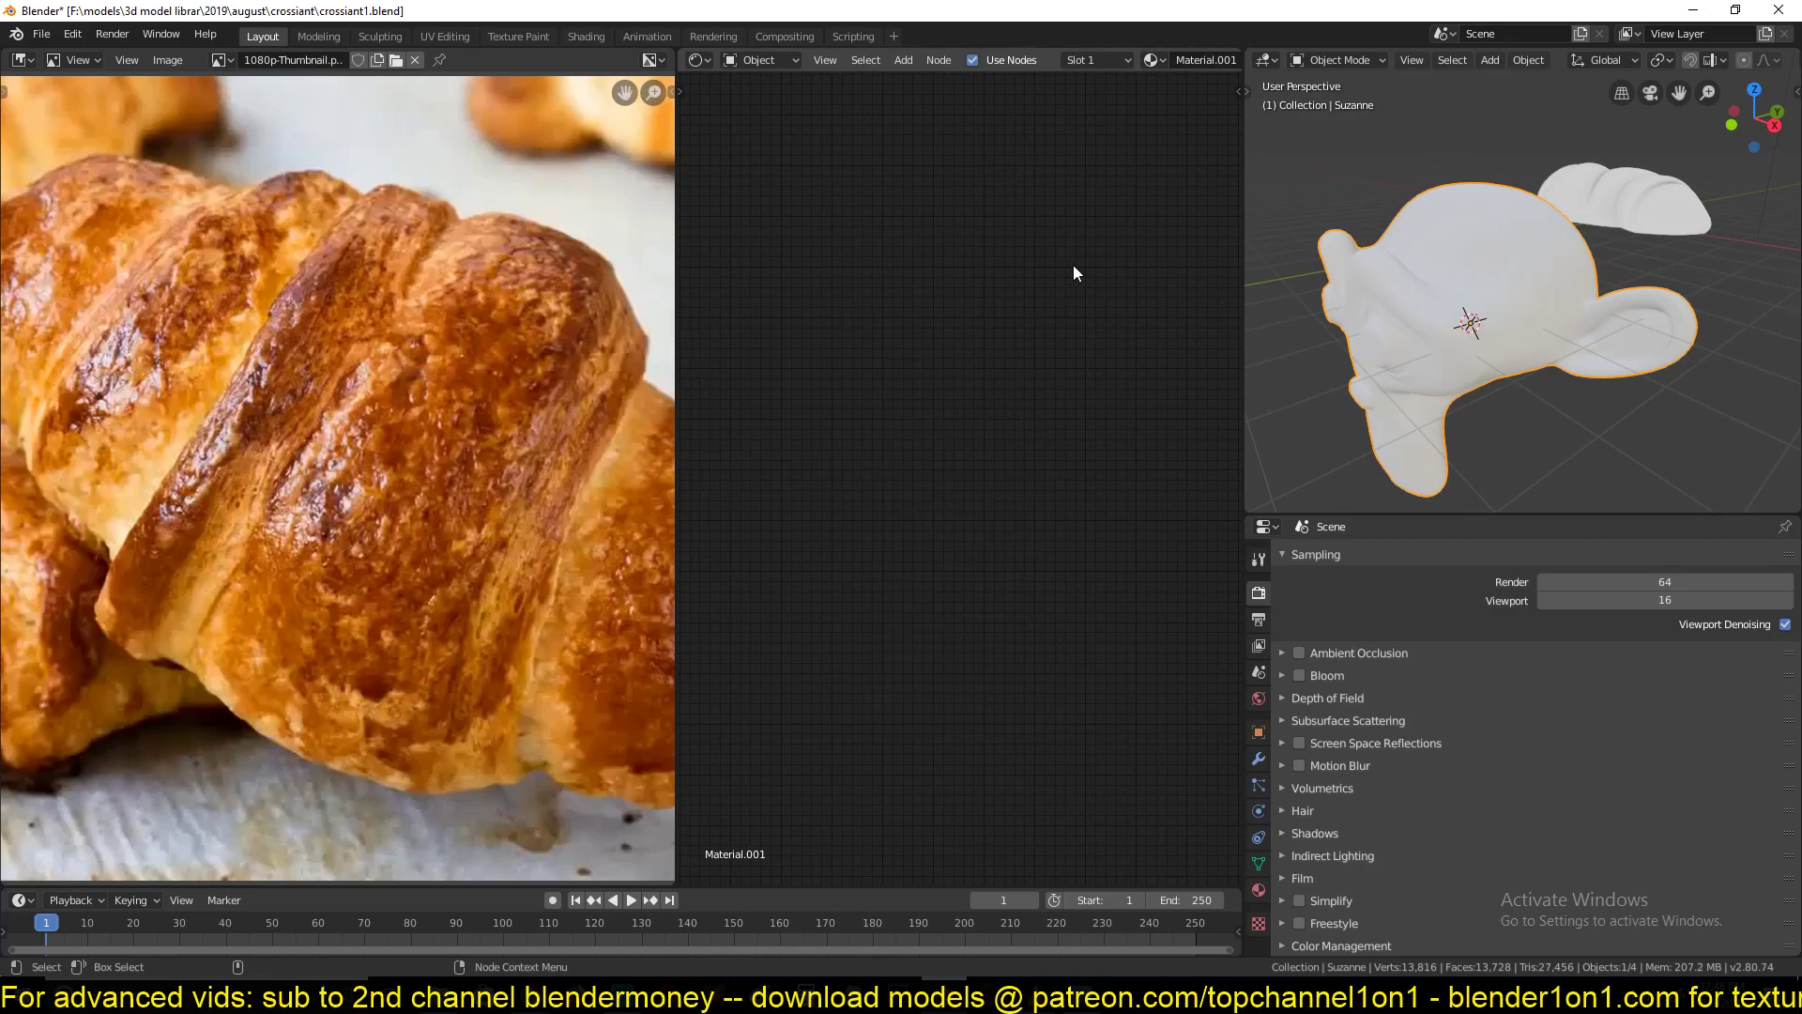
key("a")
key("Home")
scroll(973, 282, "up", 1)
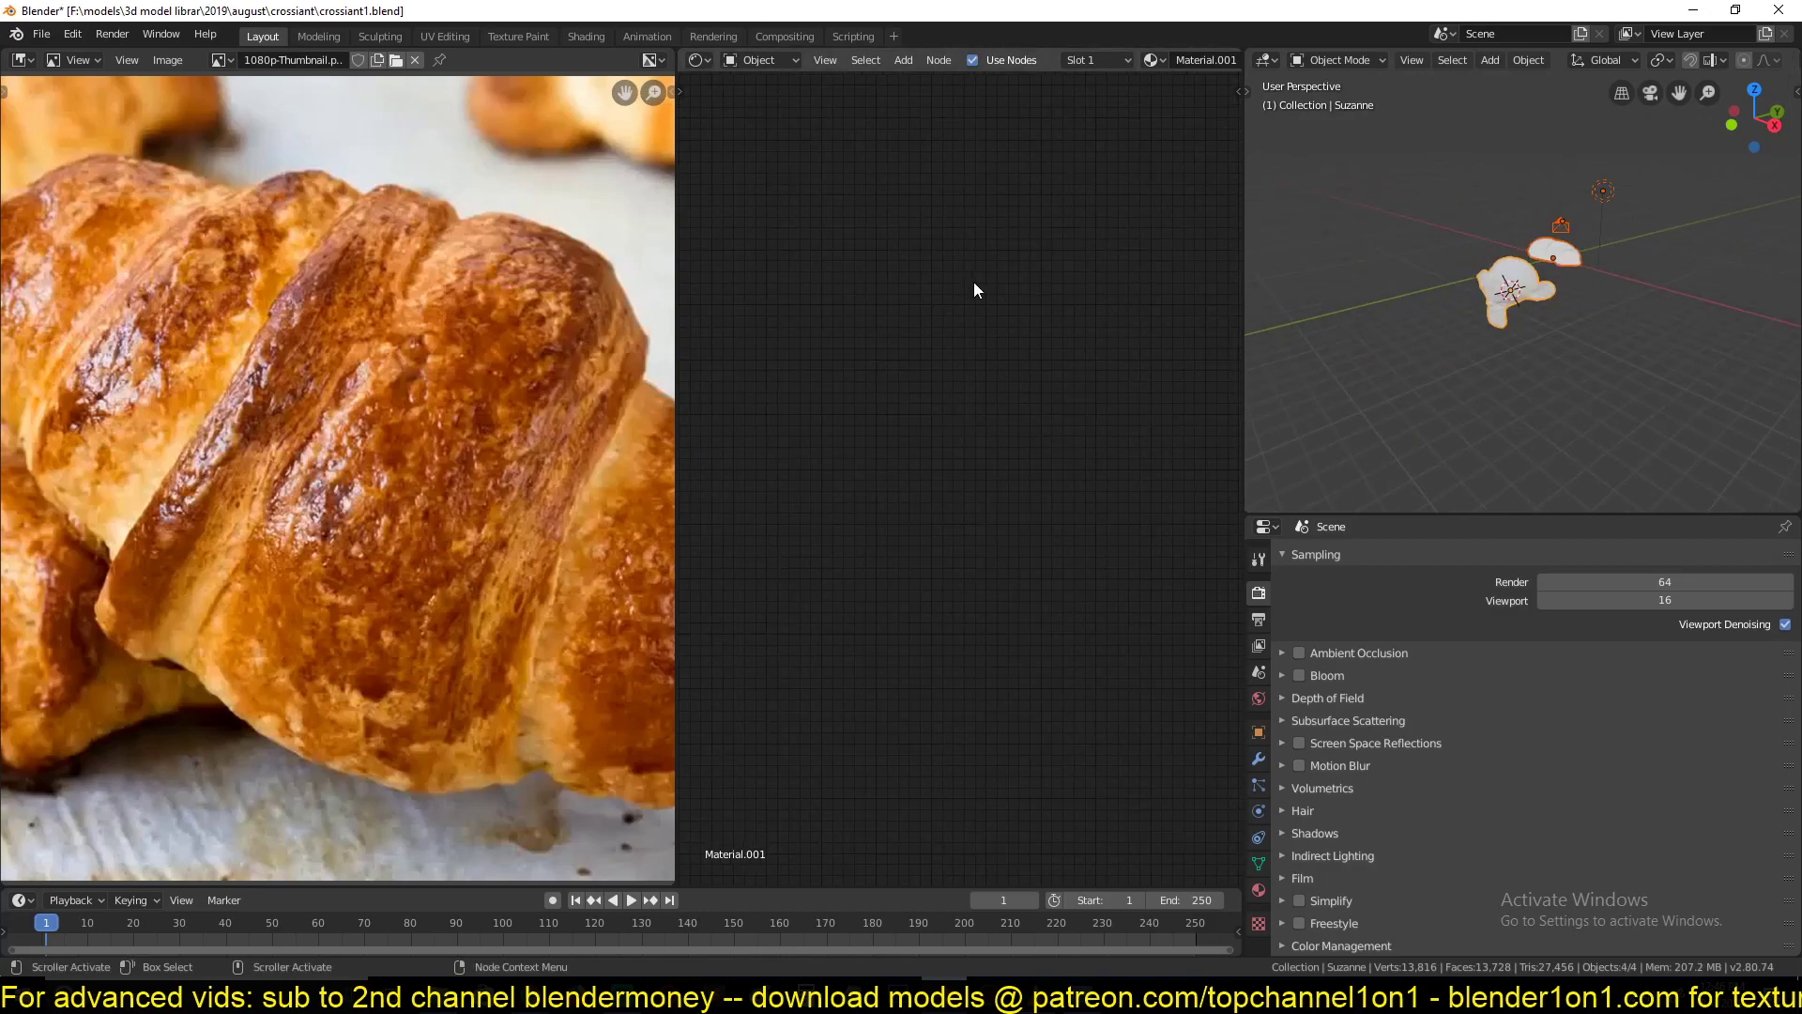
left_click(1478, 302)
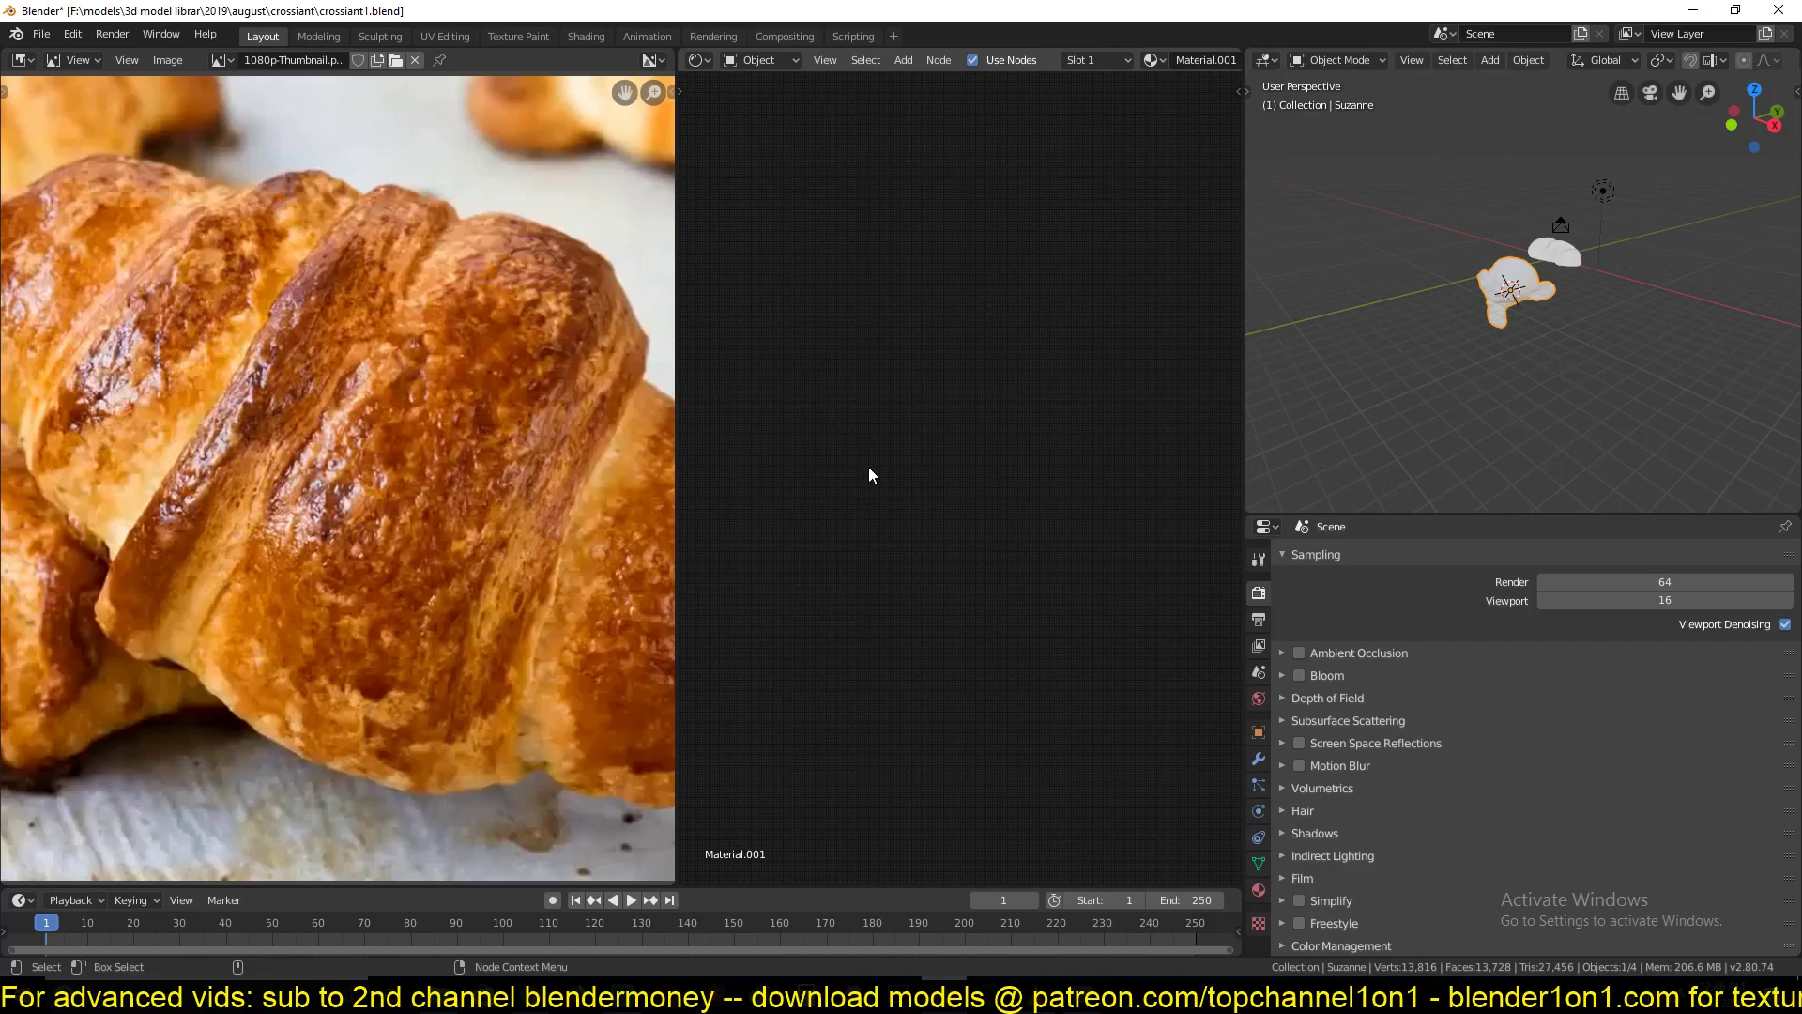
Add an Image Texture node beside the Principled BSDF in the monkey's material and assign the Untitled image to it
scroll(1171, 59, "down", 4)
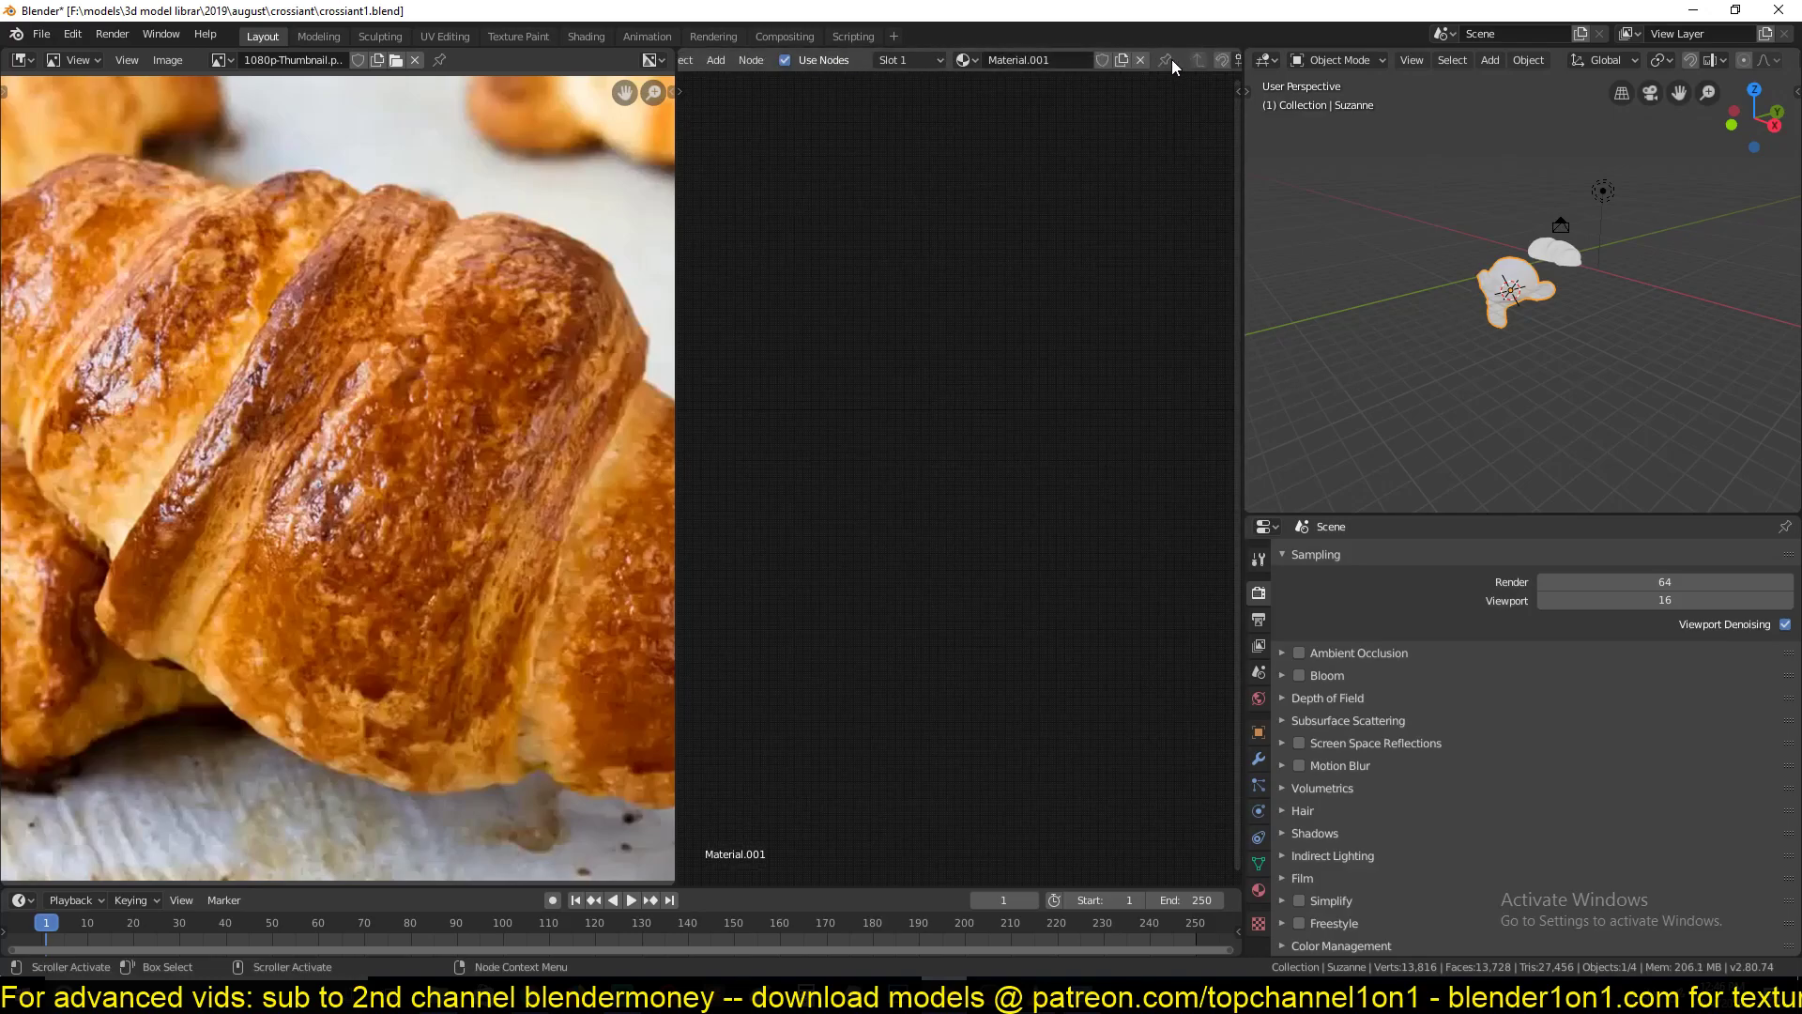
key("Home")
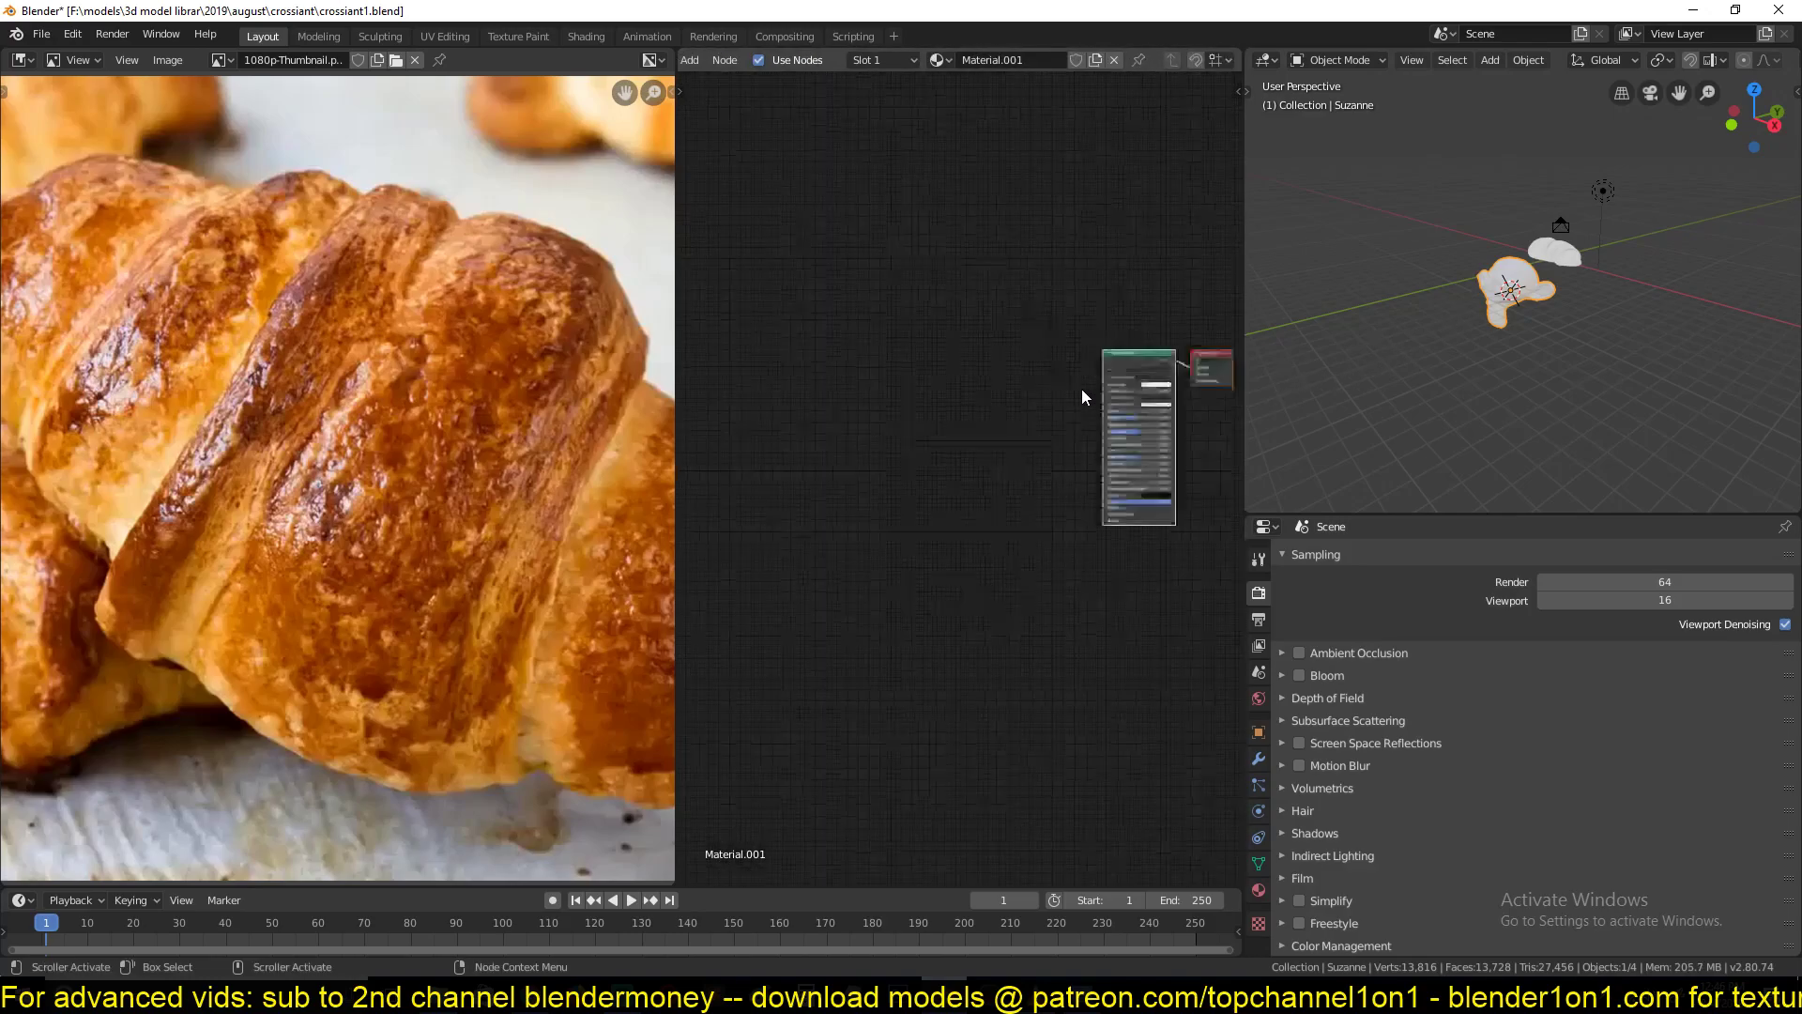
scroll(1081, 388, "up", 3)
middle_click_drag(834, 358, 1094, 400)
key("shift+a")
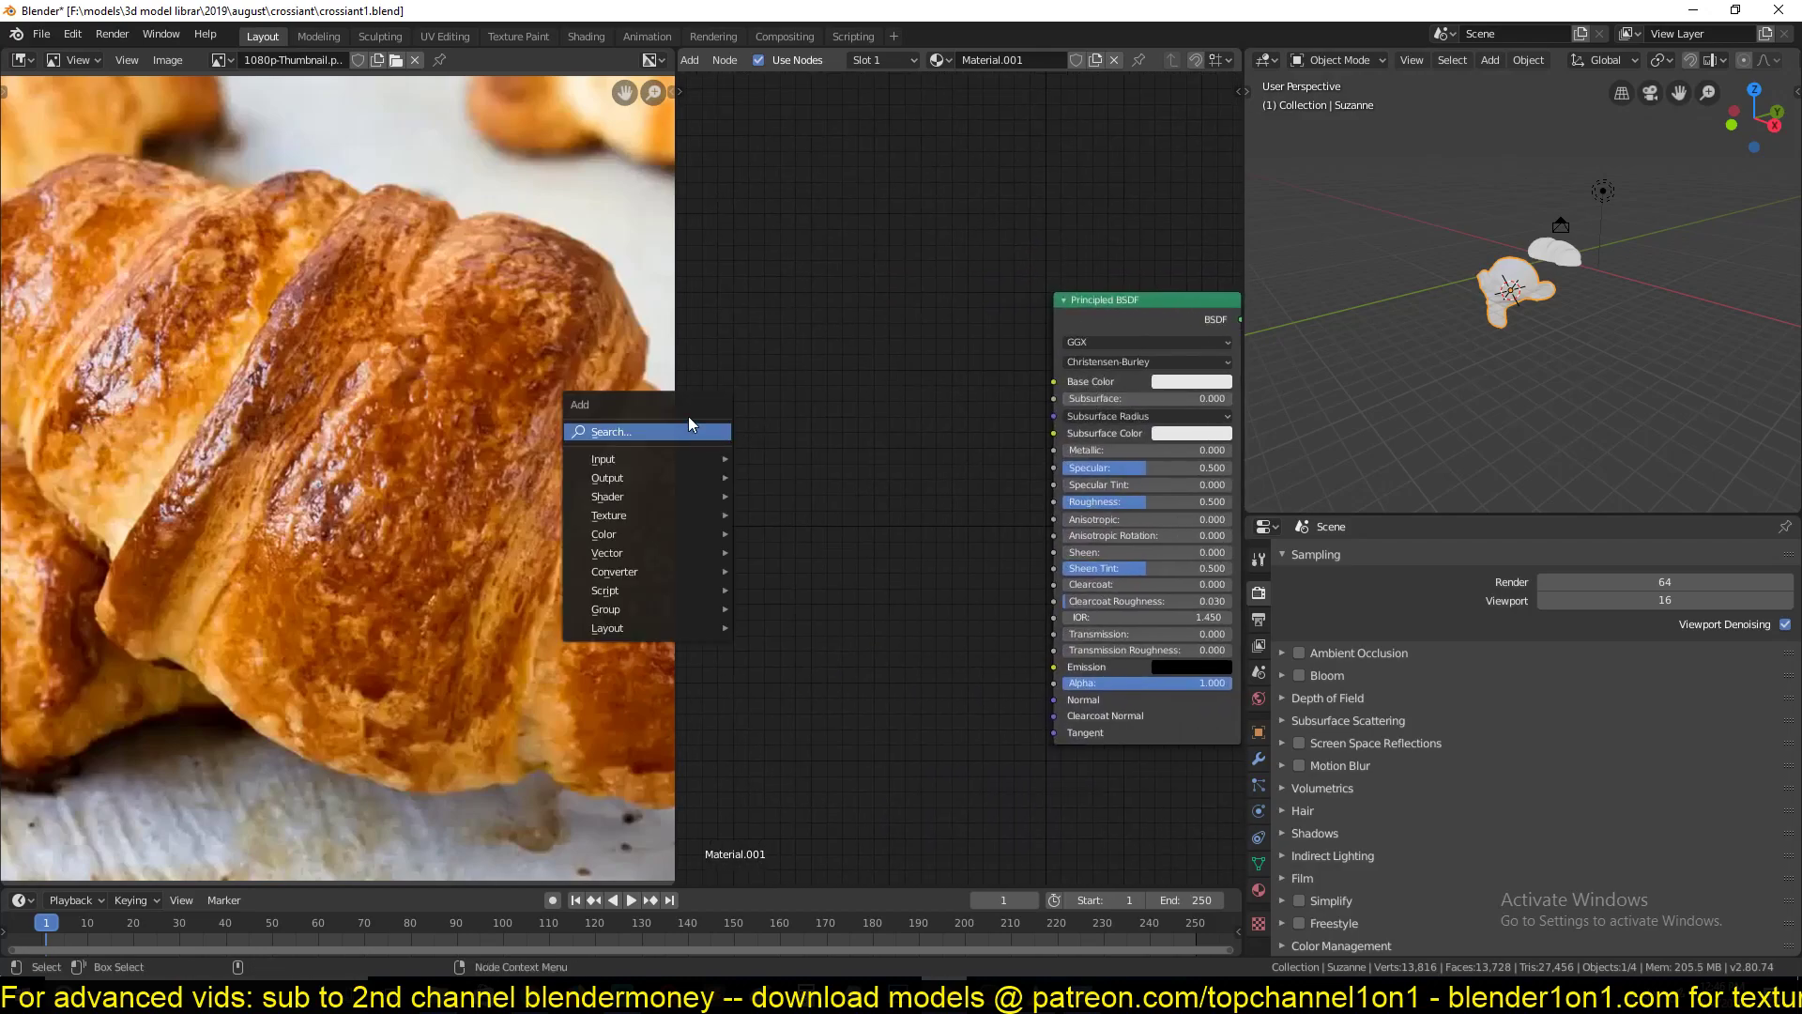
key("shift+a")
mouse_move(796, 487)
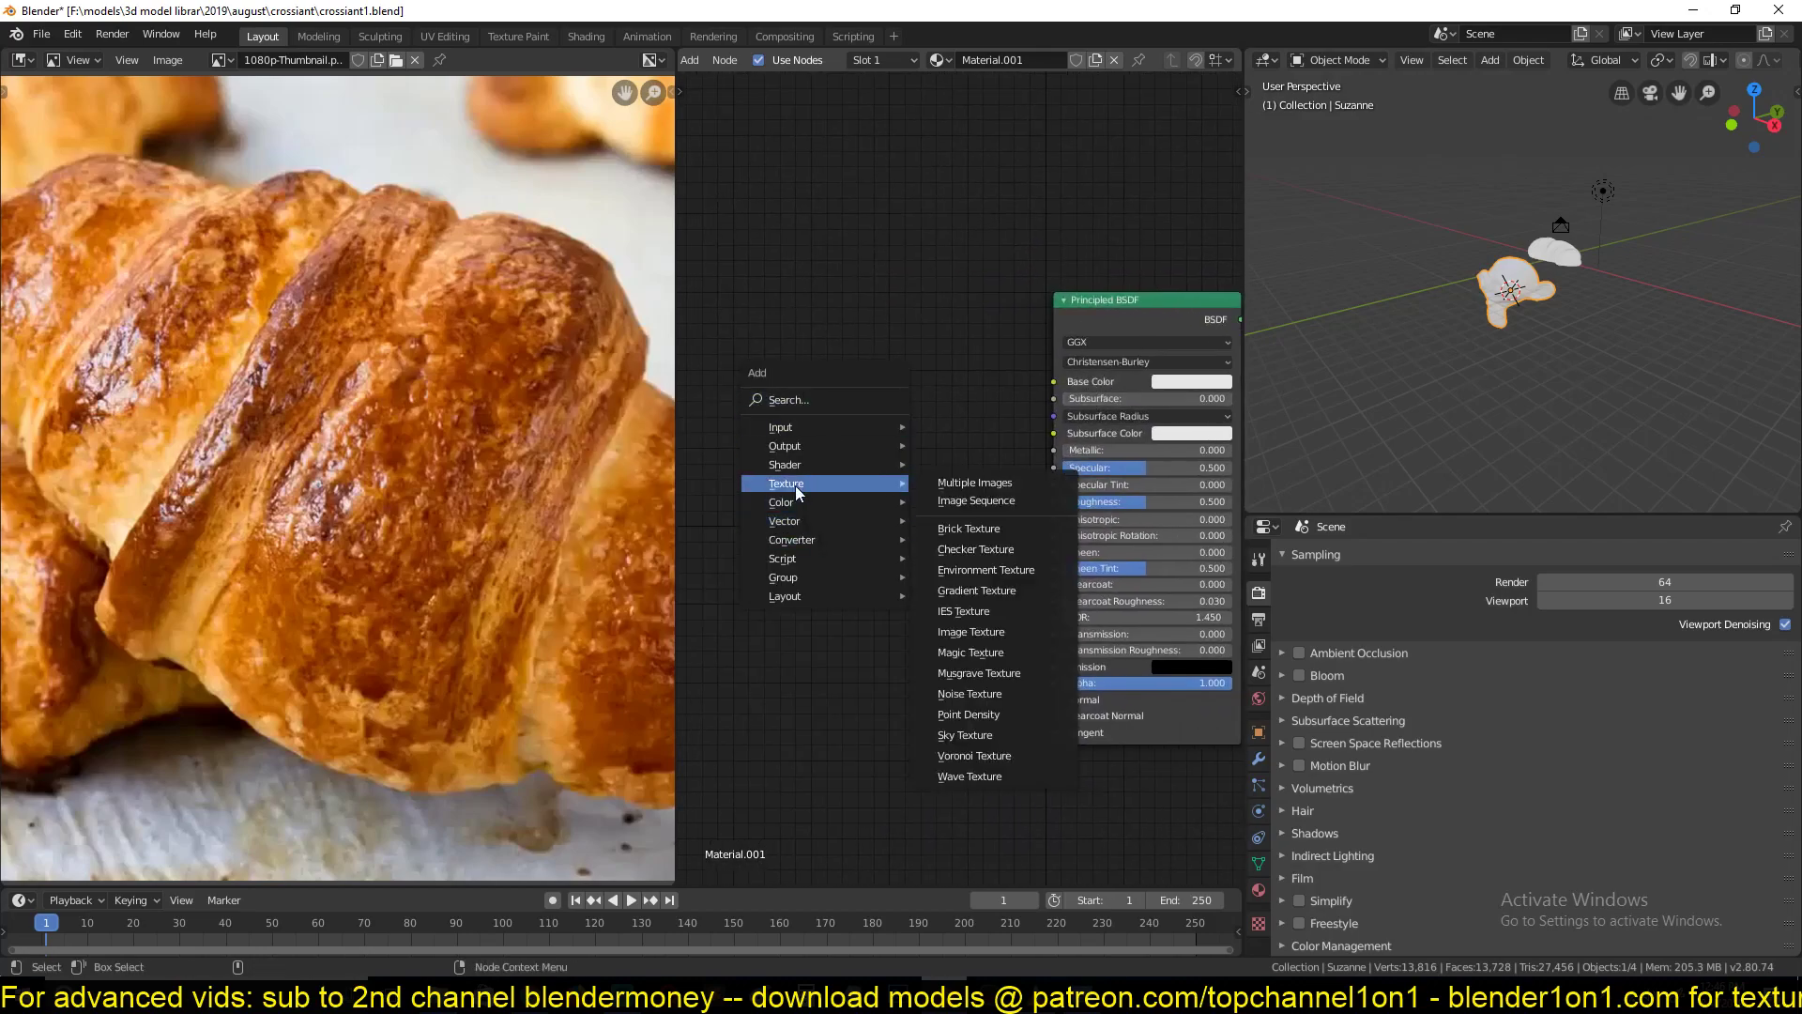
left_click(969, 634)
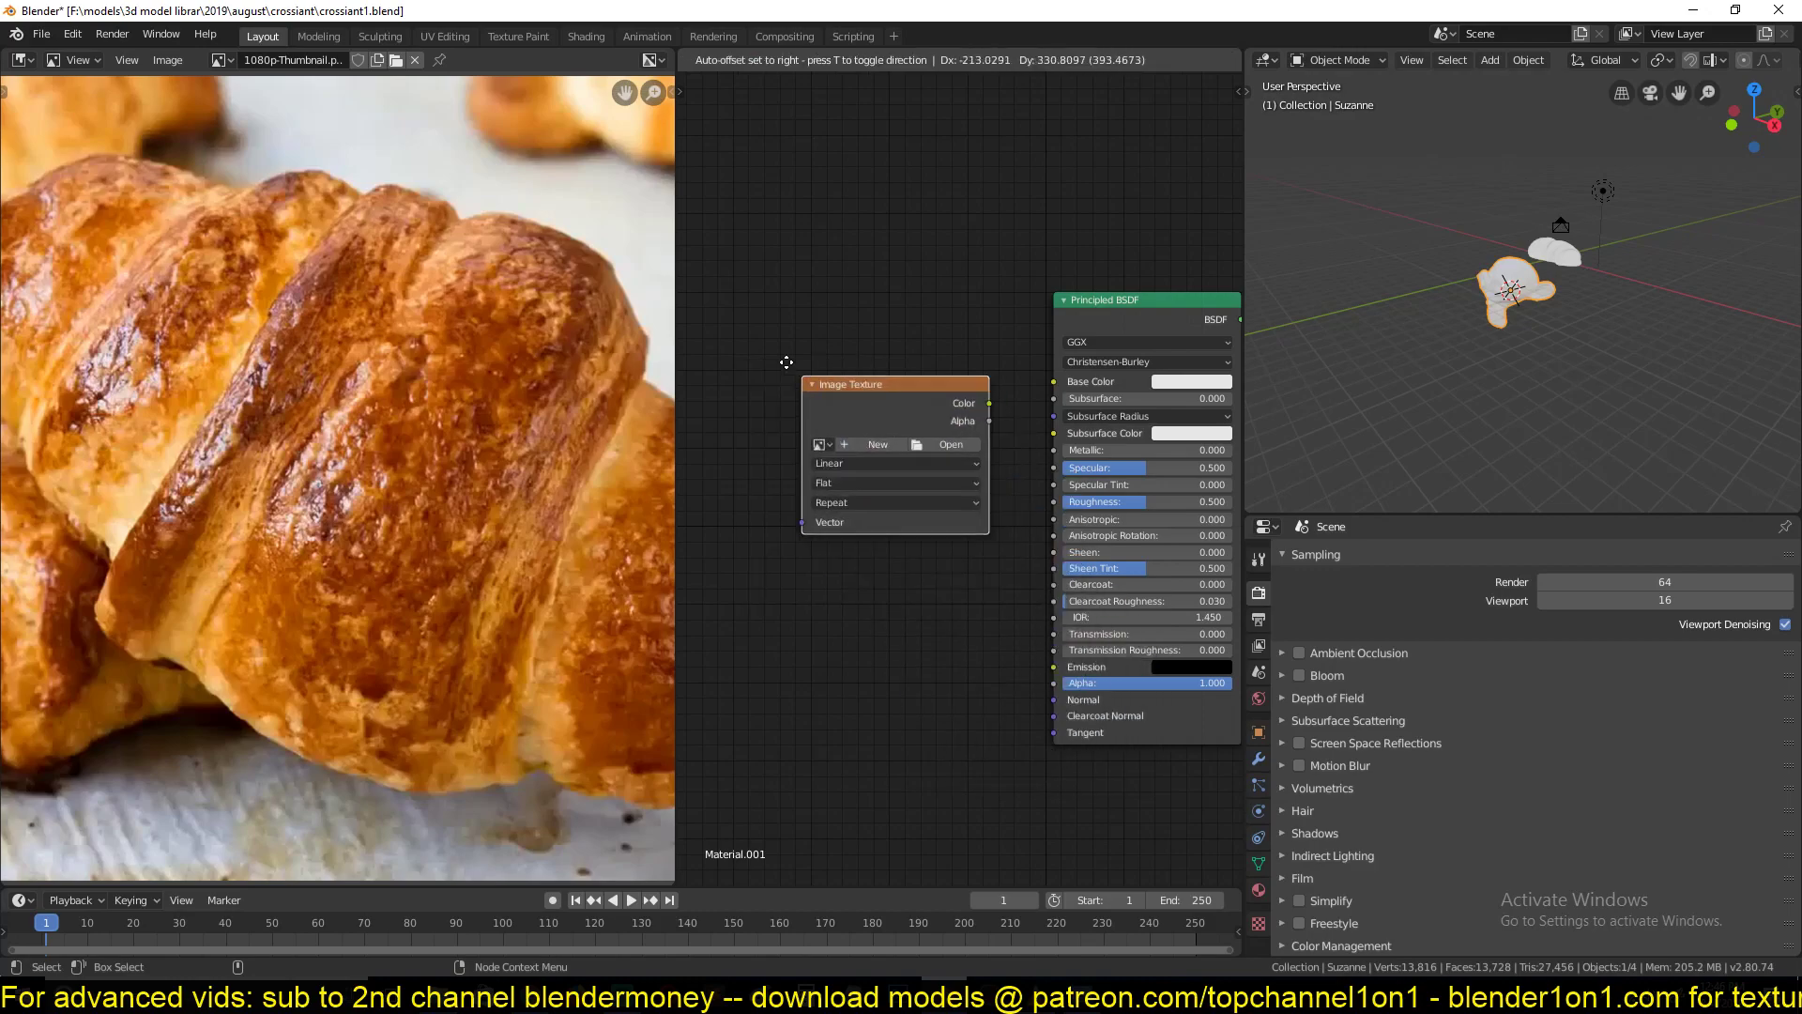
left_click(924, 464)
left_click(787, 412)
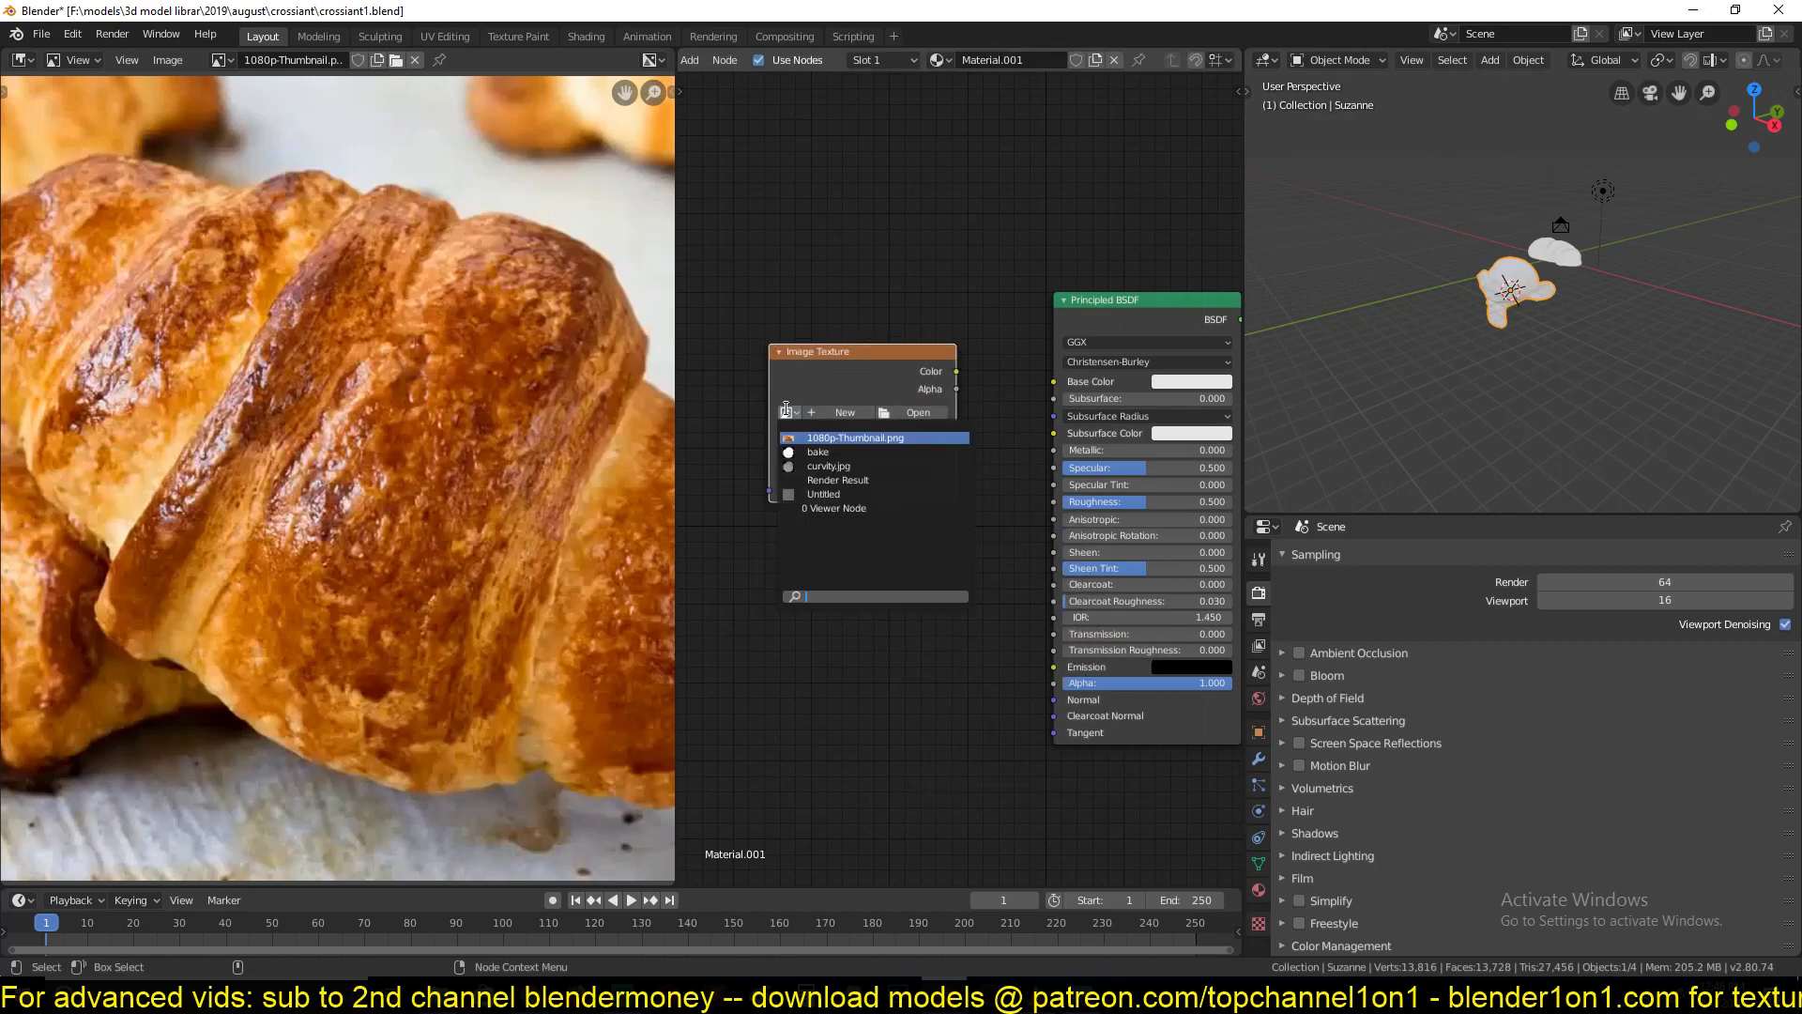
left_click(823, 494)
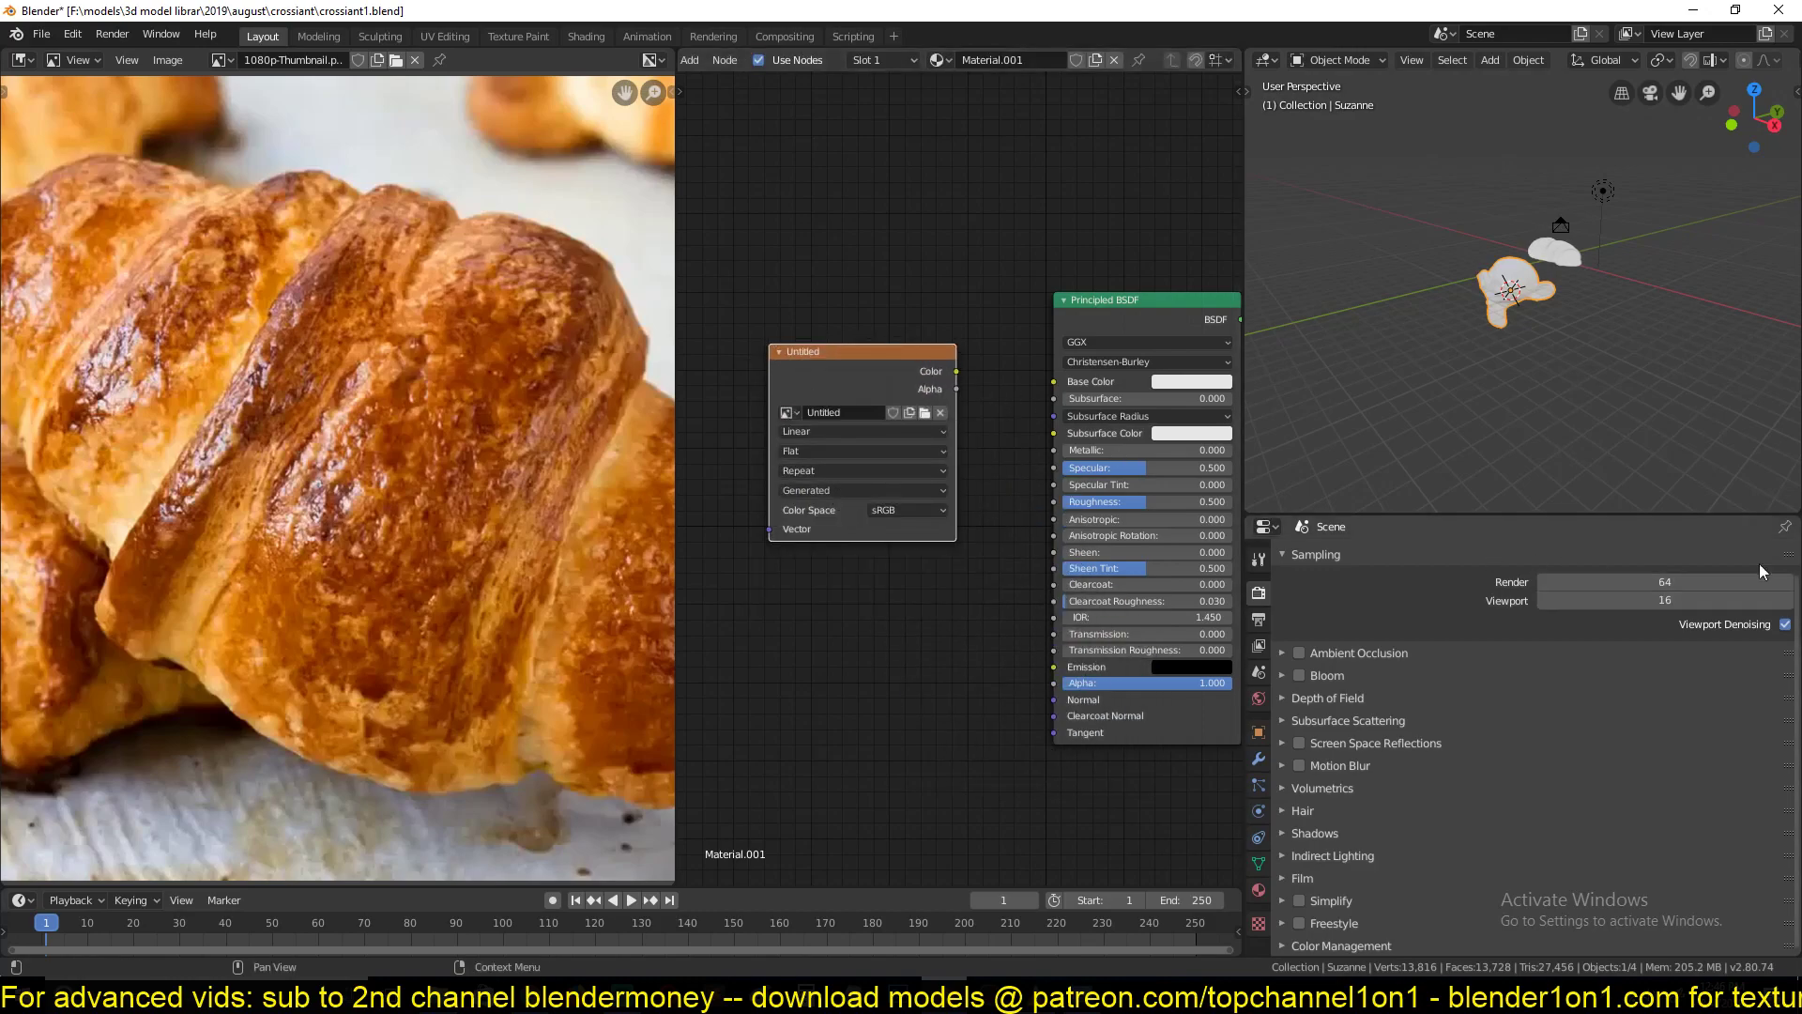
Set the Eevee render samples to 10
scroll(1567, 298, "up", 6)
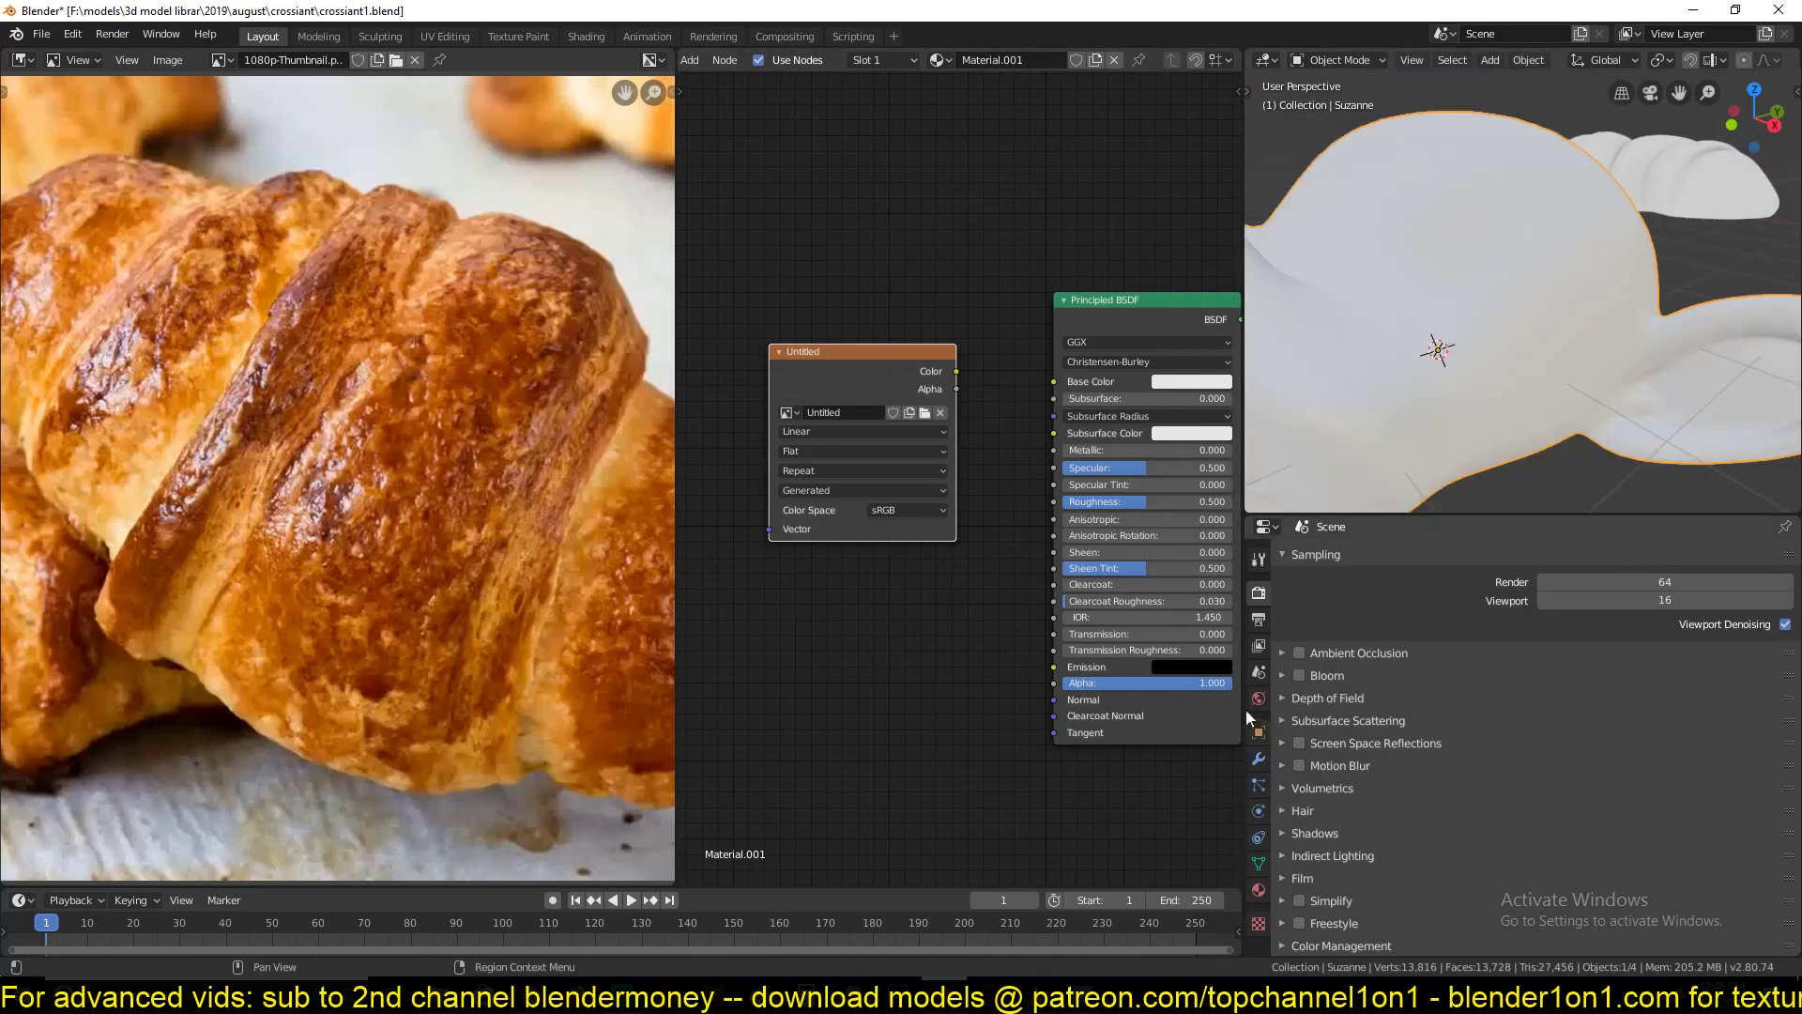
scroll(1436, 627, "up", 2)
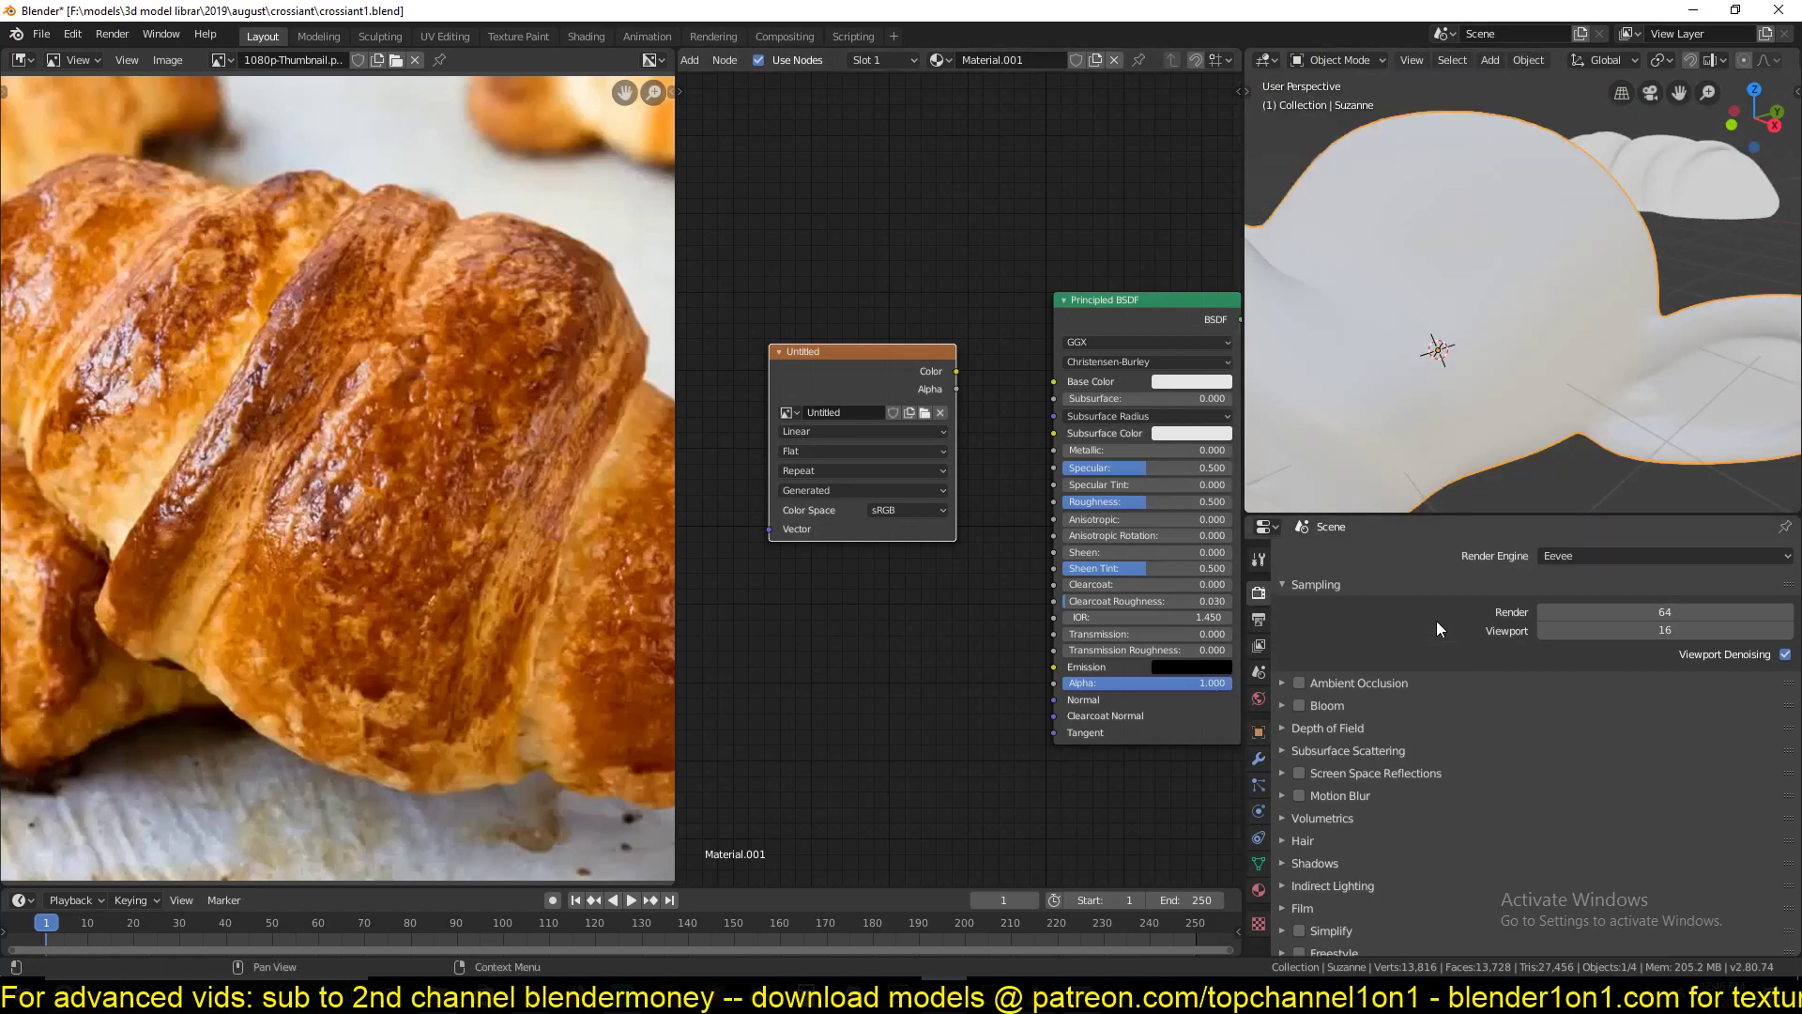
left_click(1665, 611)
type("10")
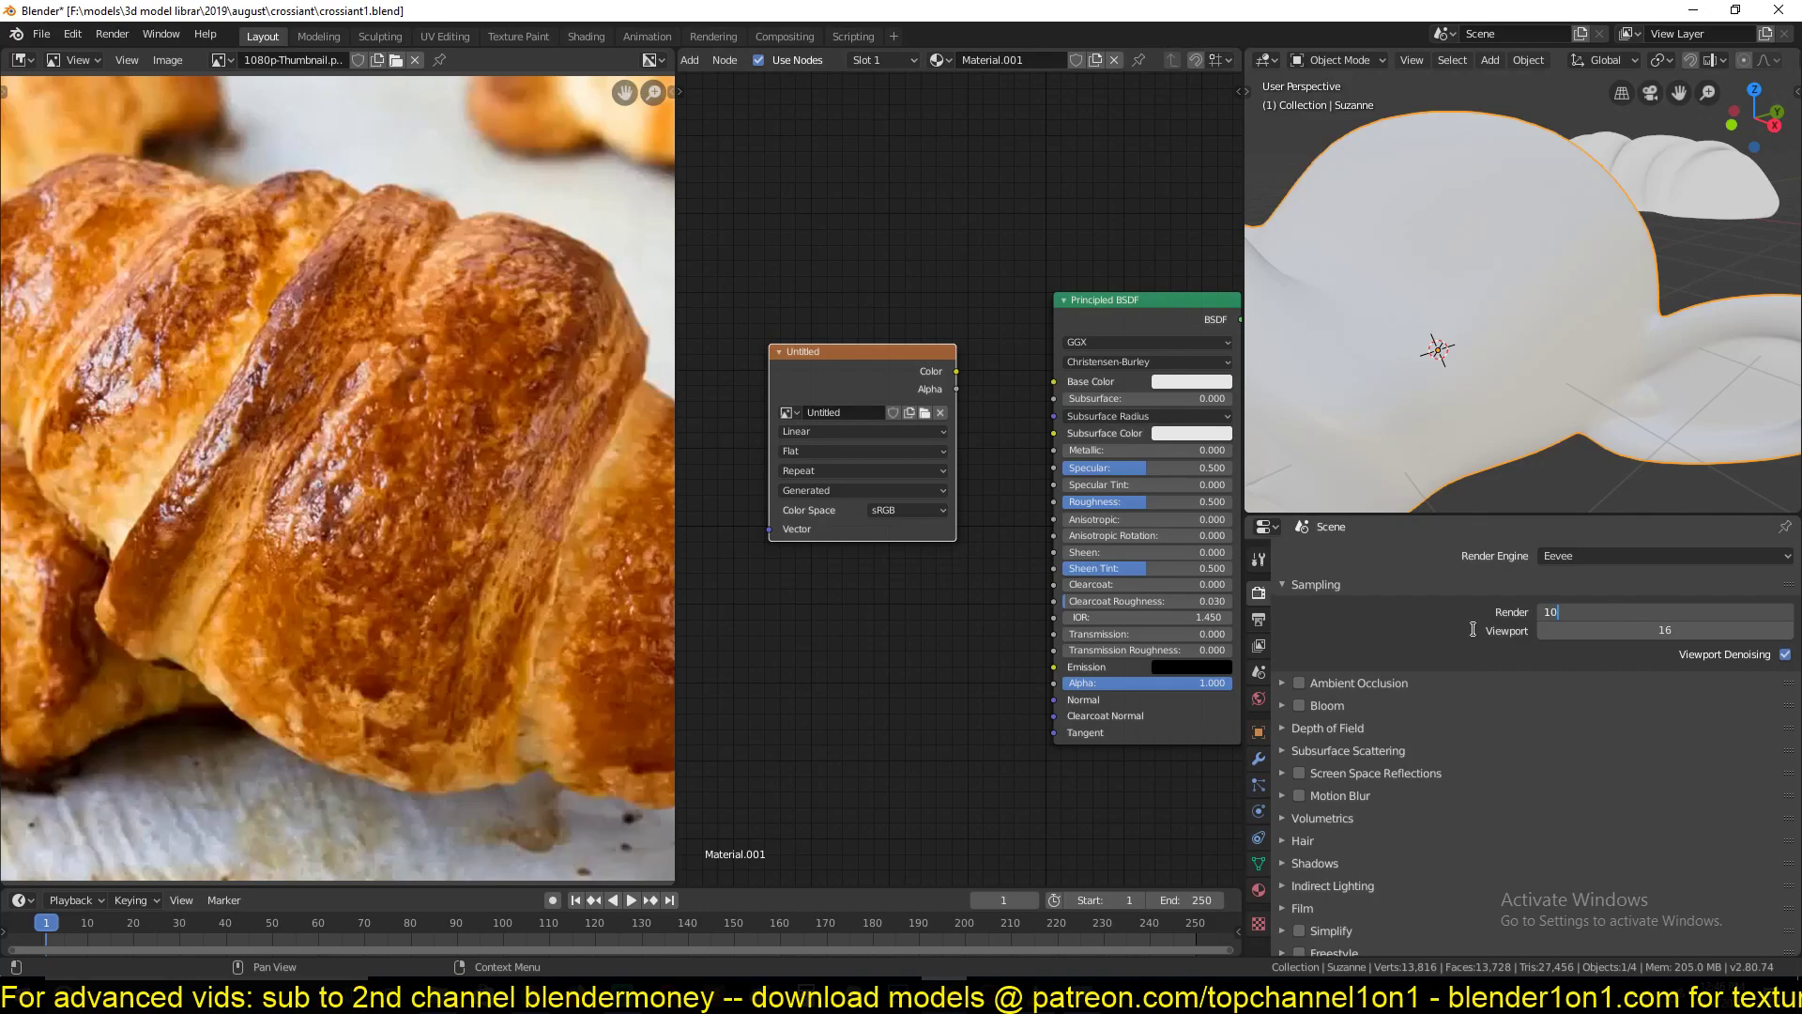
key("Return")
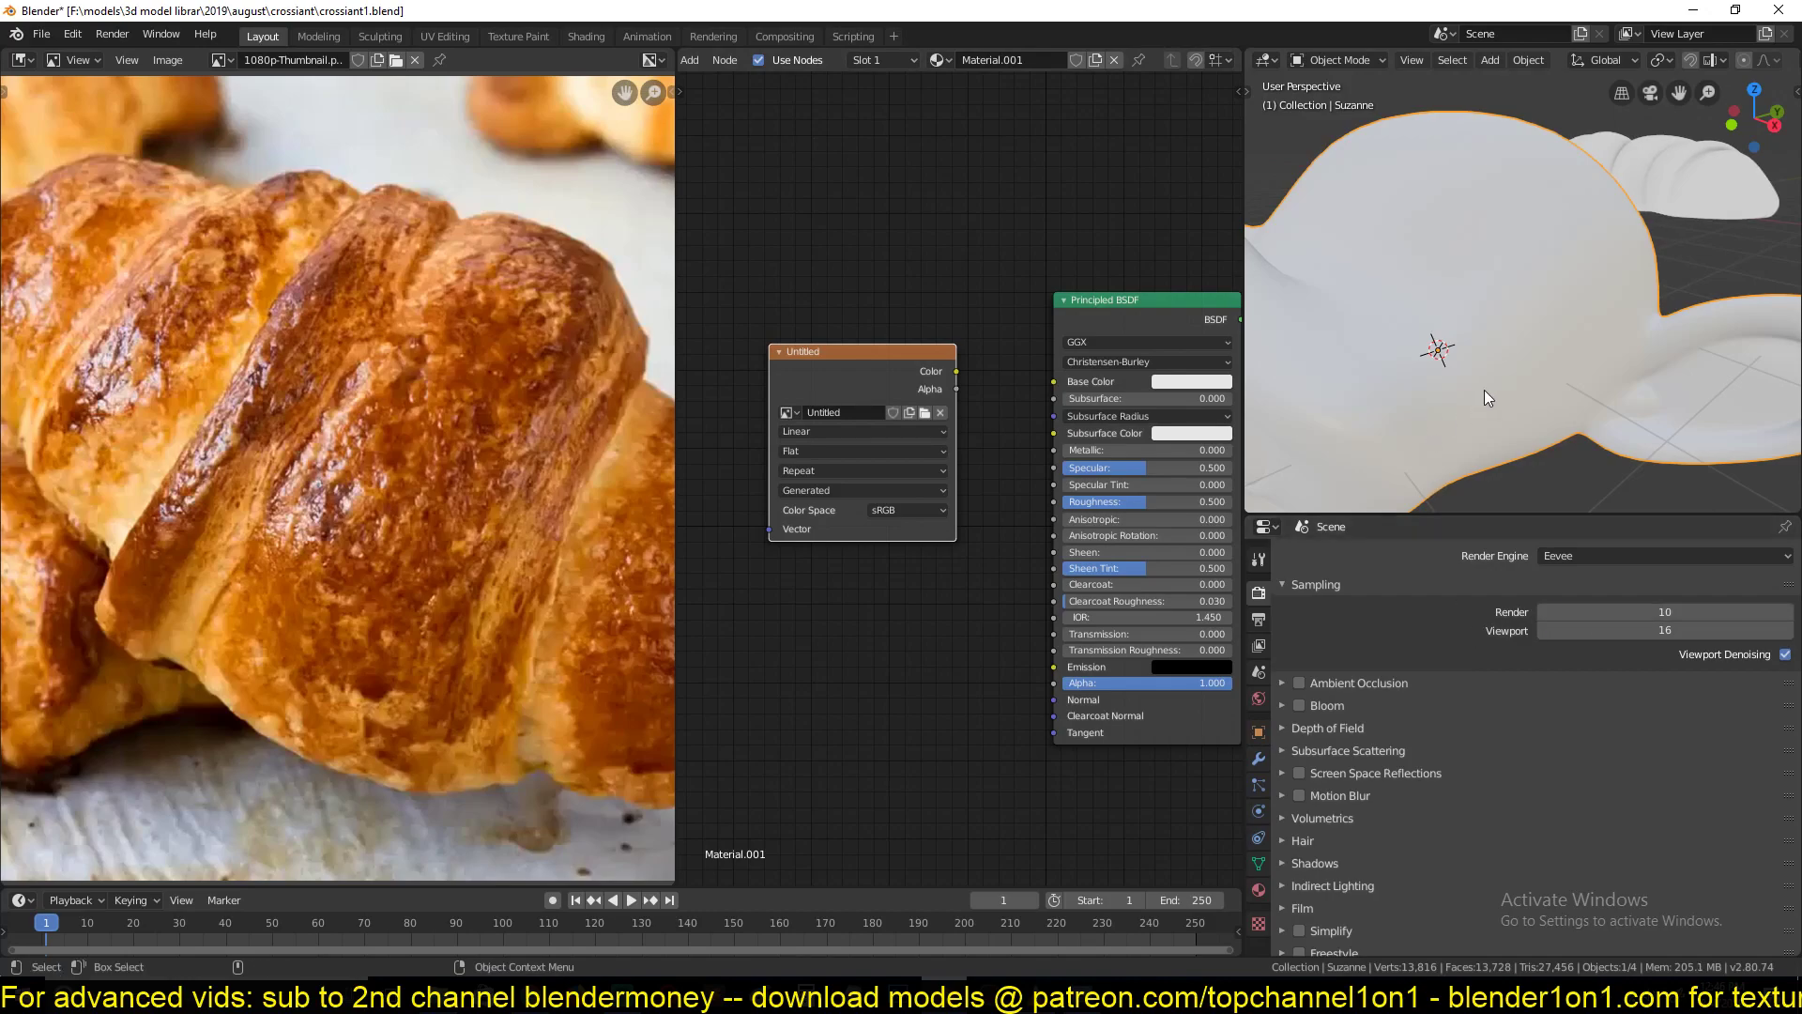
Switch the render engine from Eevee to Cycles
scroll(1336, 826, "down", 1)
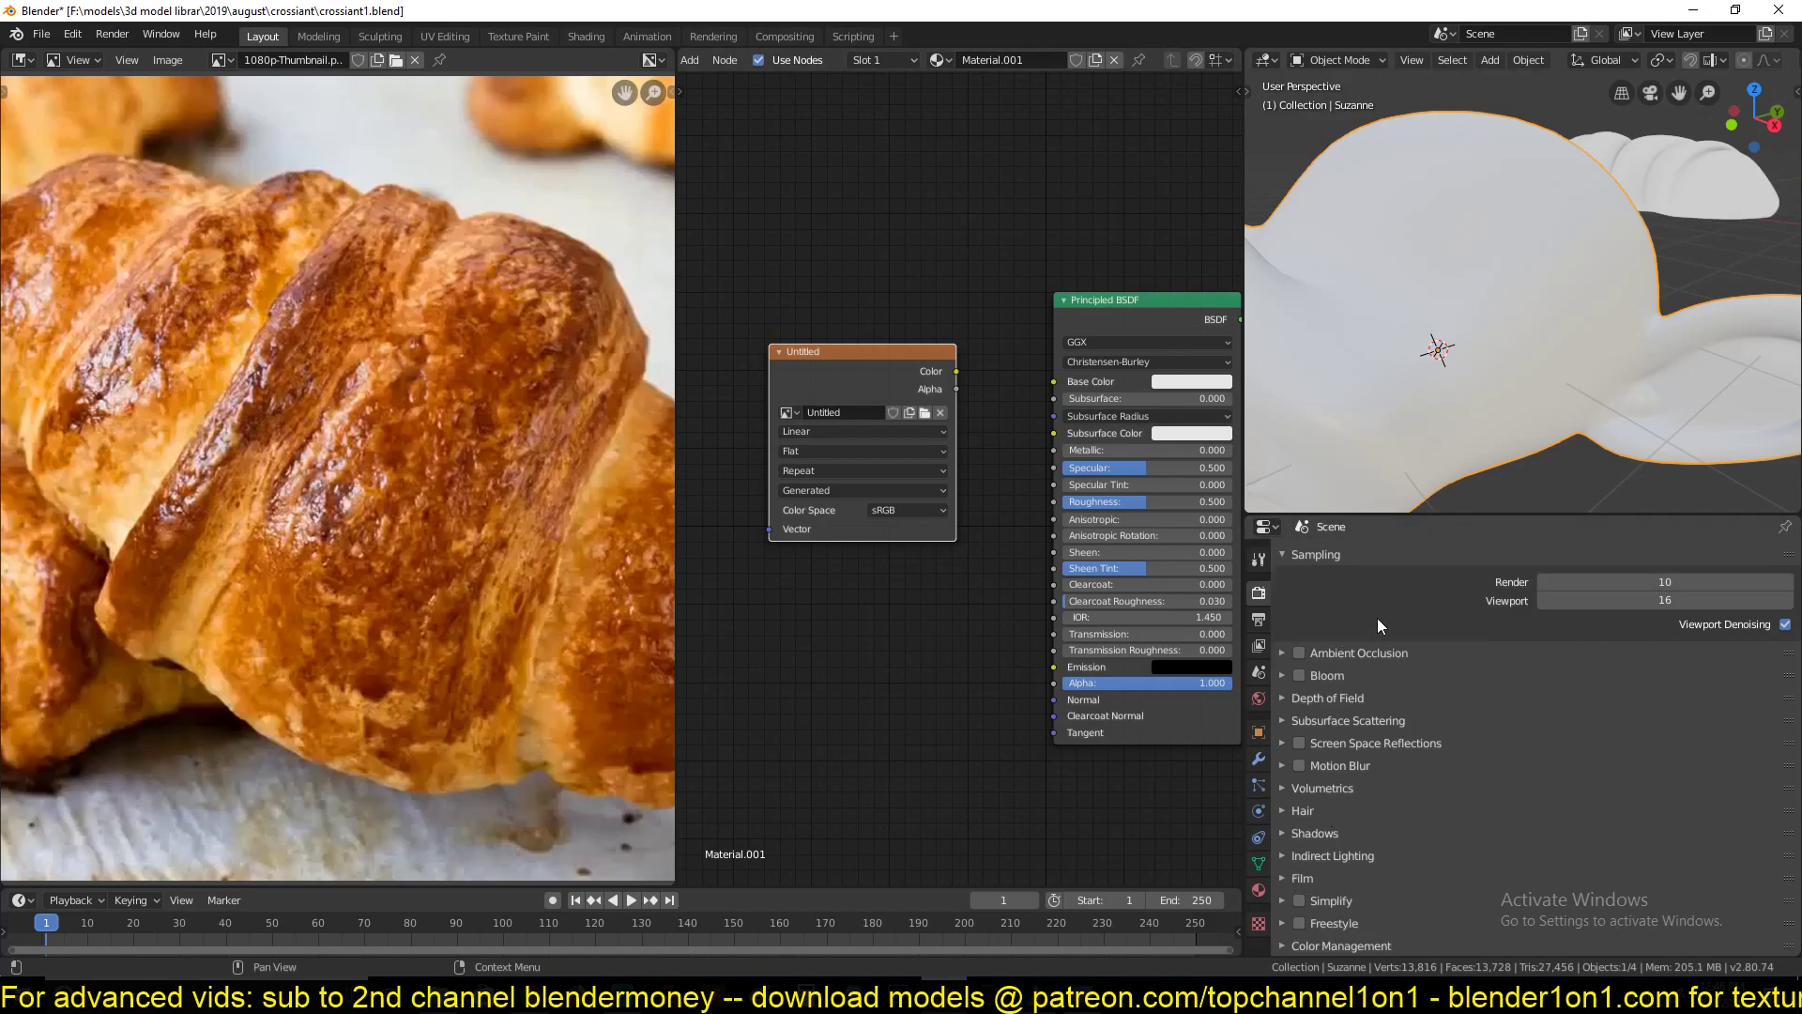
scroll(1389, 614, "up", 1)
left_click(1577, 556)
left_click(1567, 612)
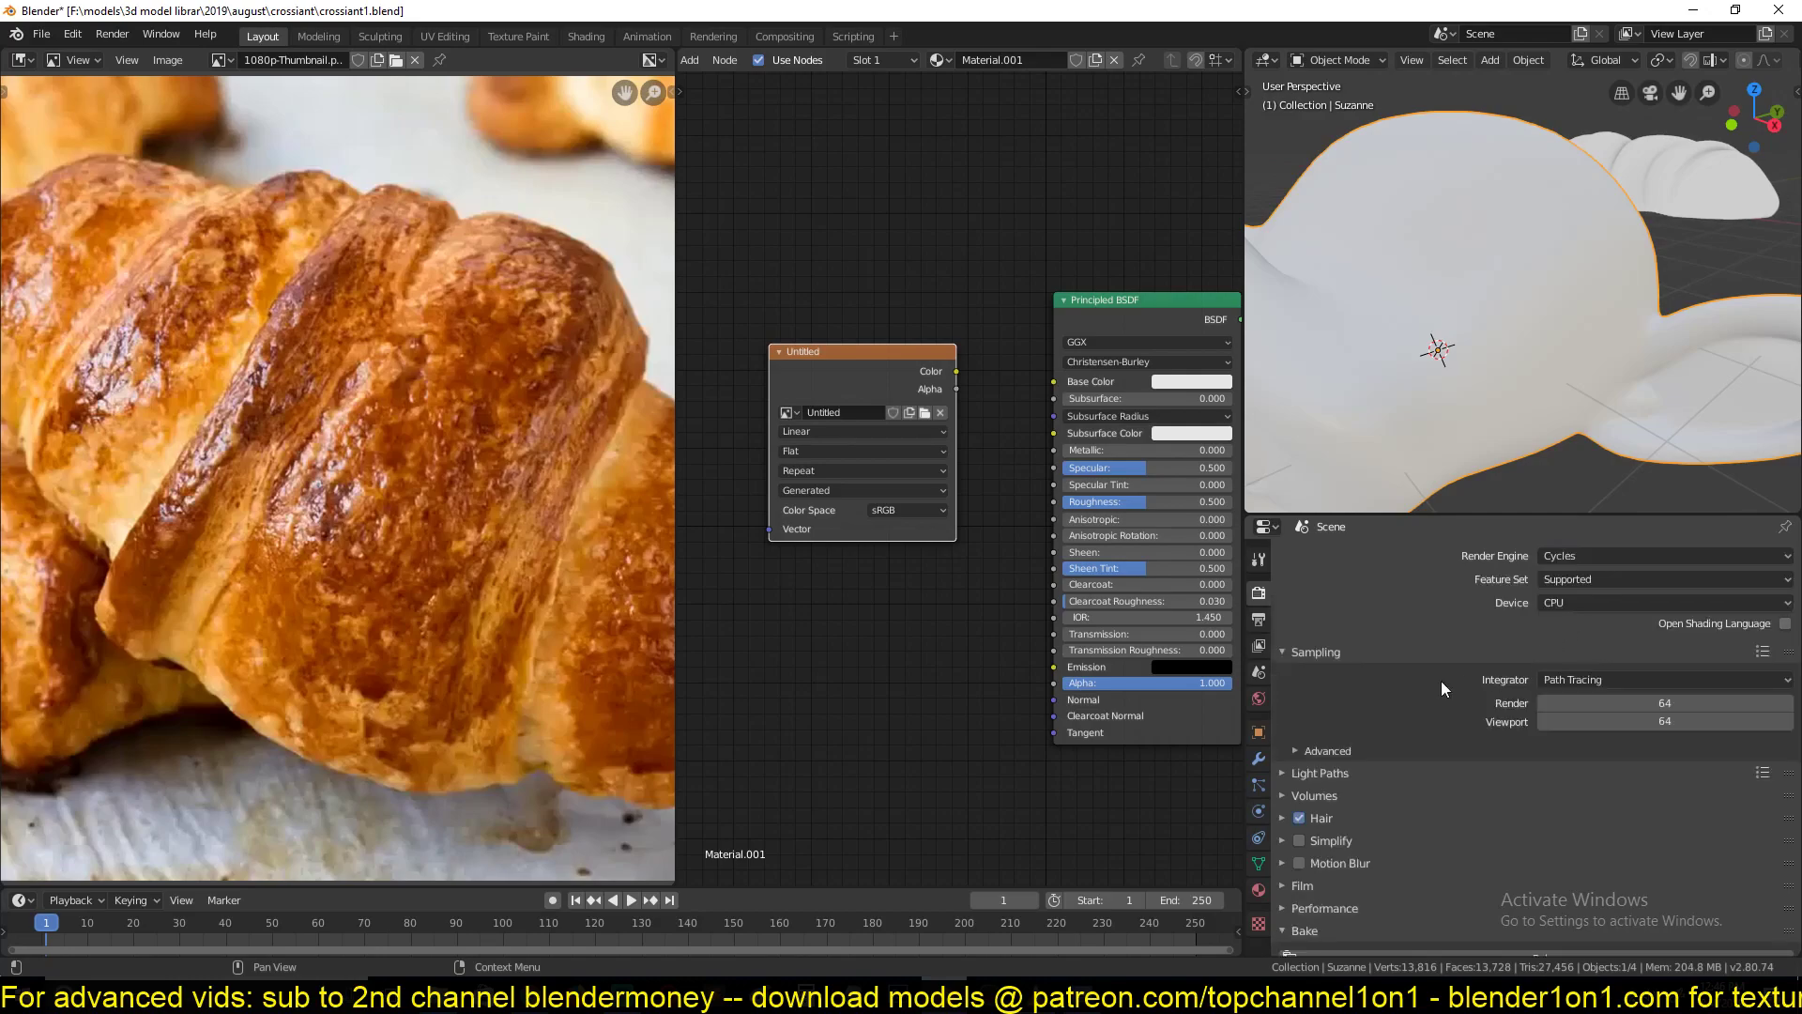
Turn off Bake from Multires and use Ambient Occlusion as the bake type
scroll(1309, 805, "down", 5)
scroll(1581, 769, "up", 1)
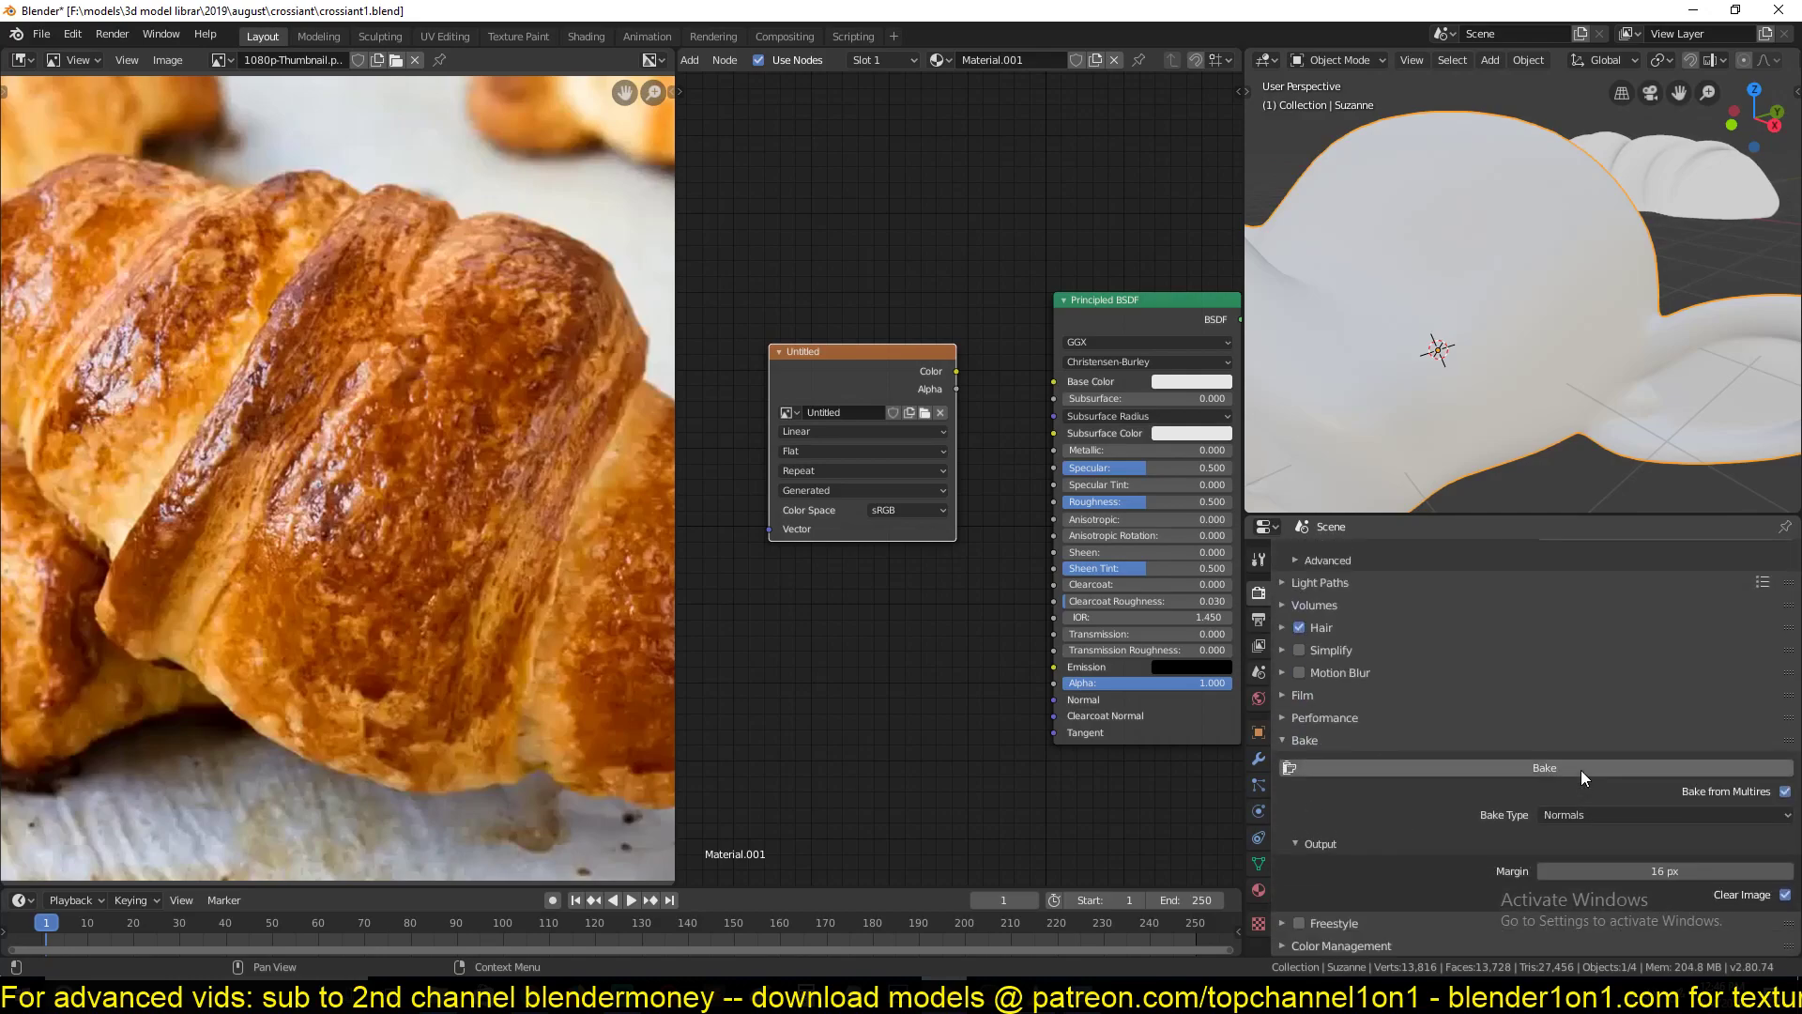
left_click(1581, 809)
scroll(1377, 805, "down", 1)
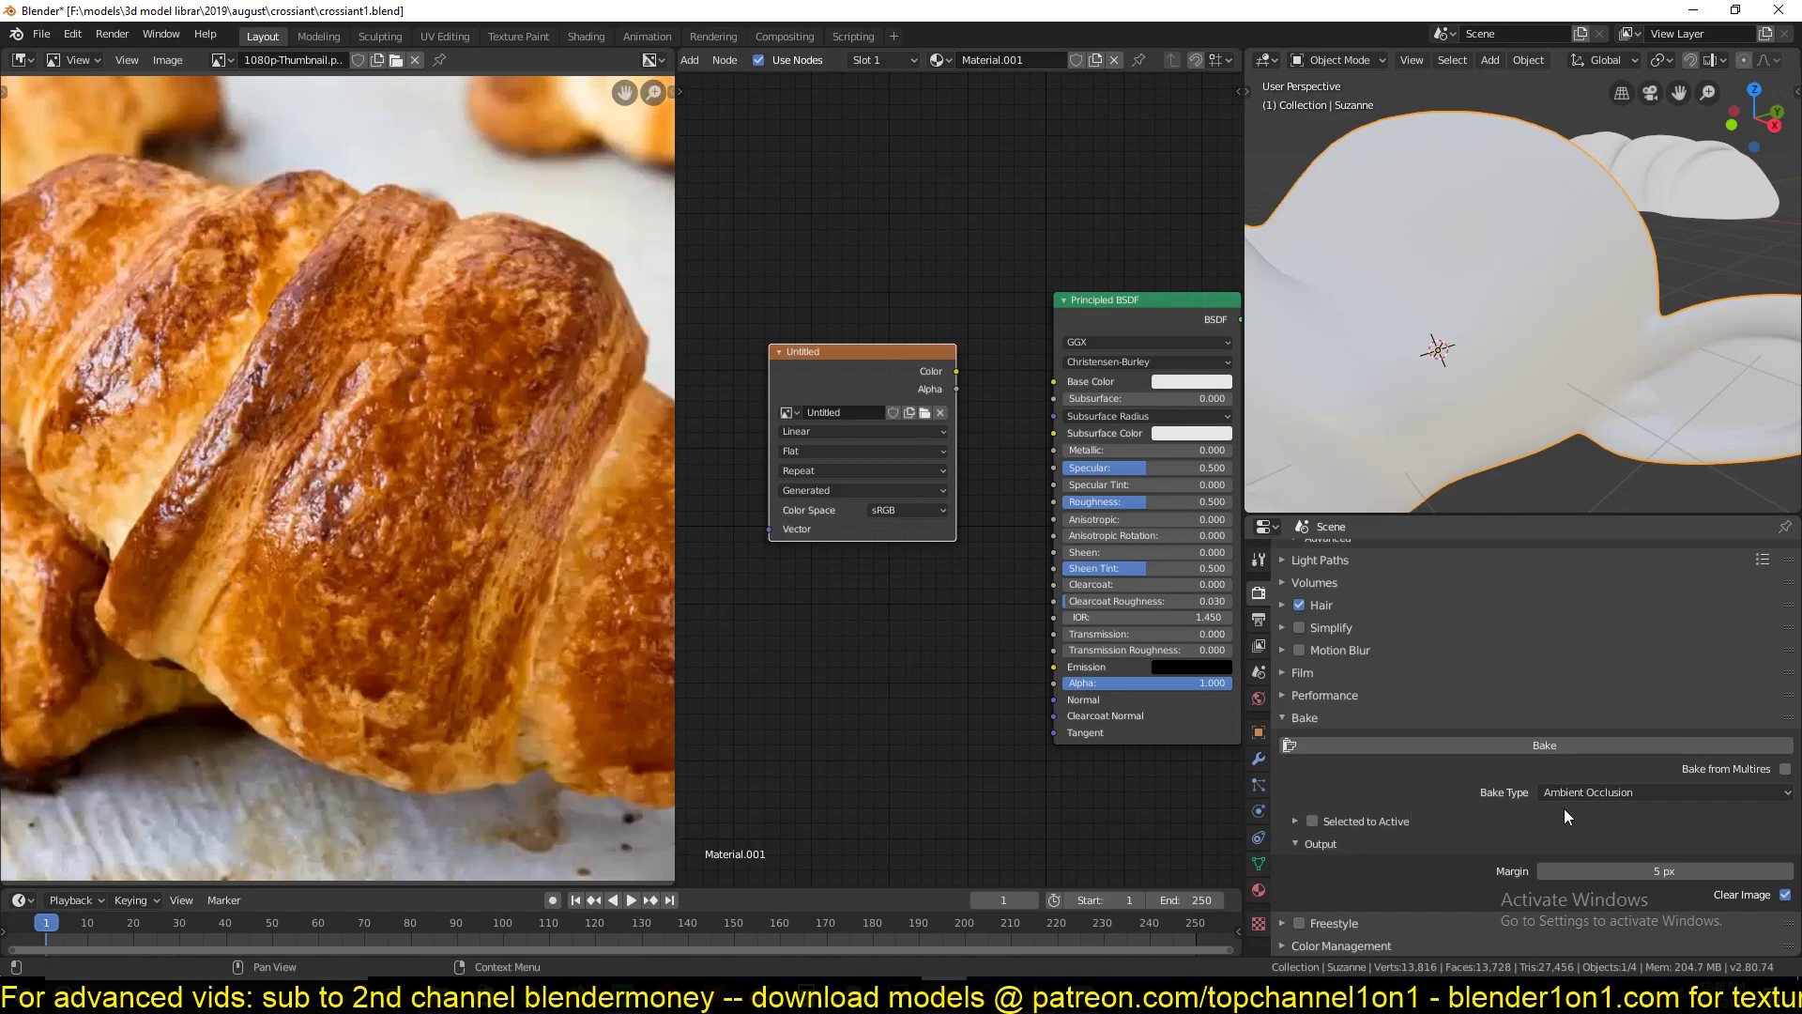
left_click(1591, 792)
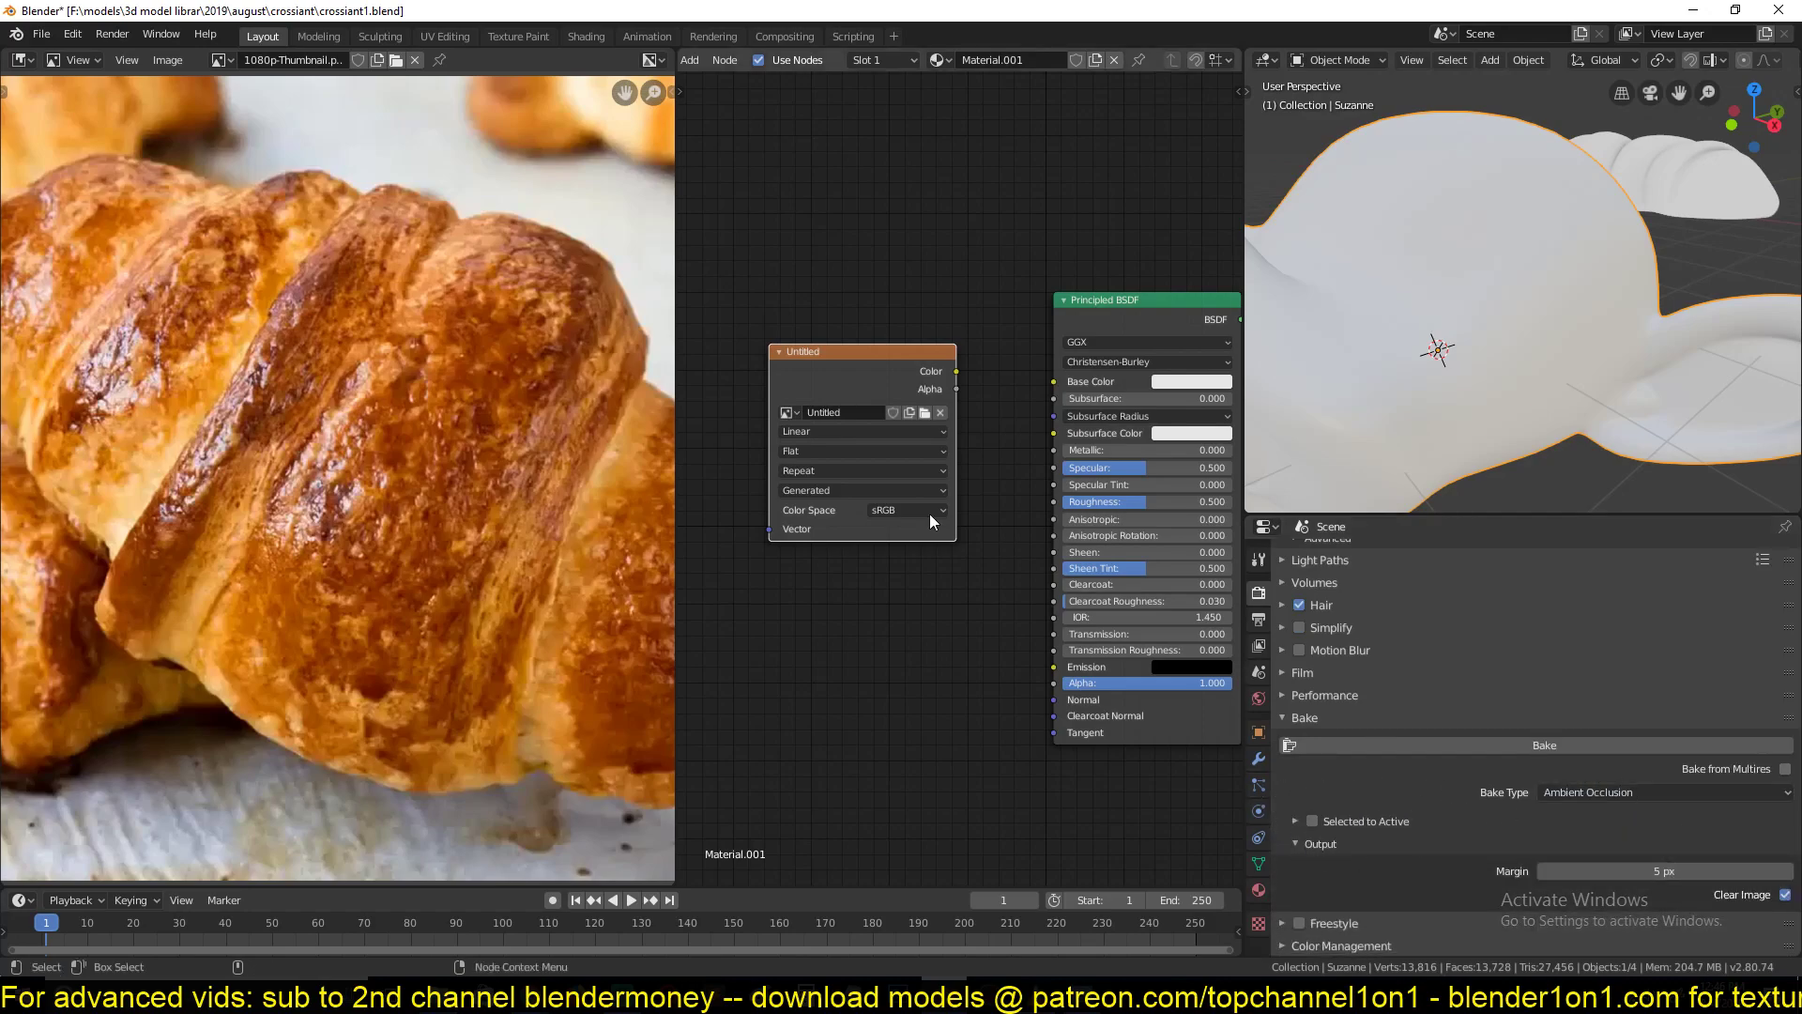
Bake the monkey's ambient occlusion into the Untitled image texture
left_click_drag(893, 363, 895, 353)
left_click(1363, 742)
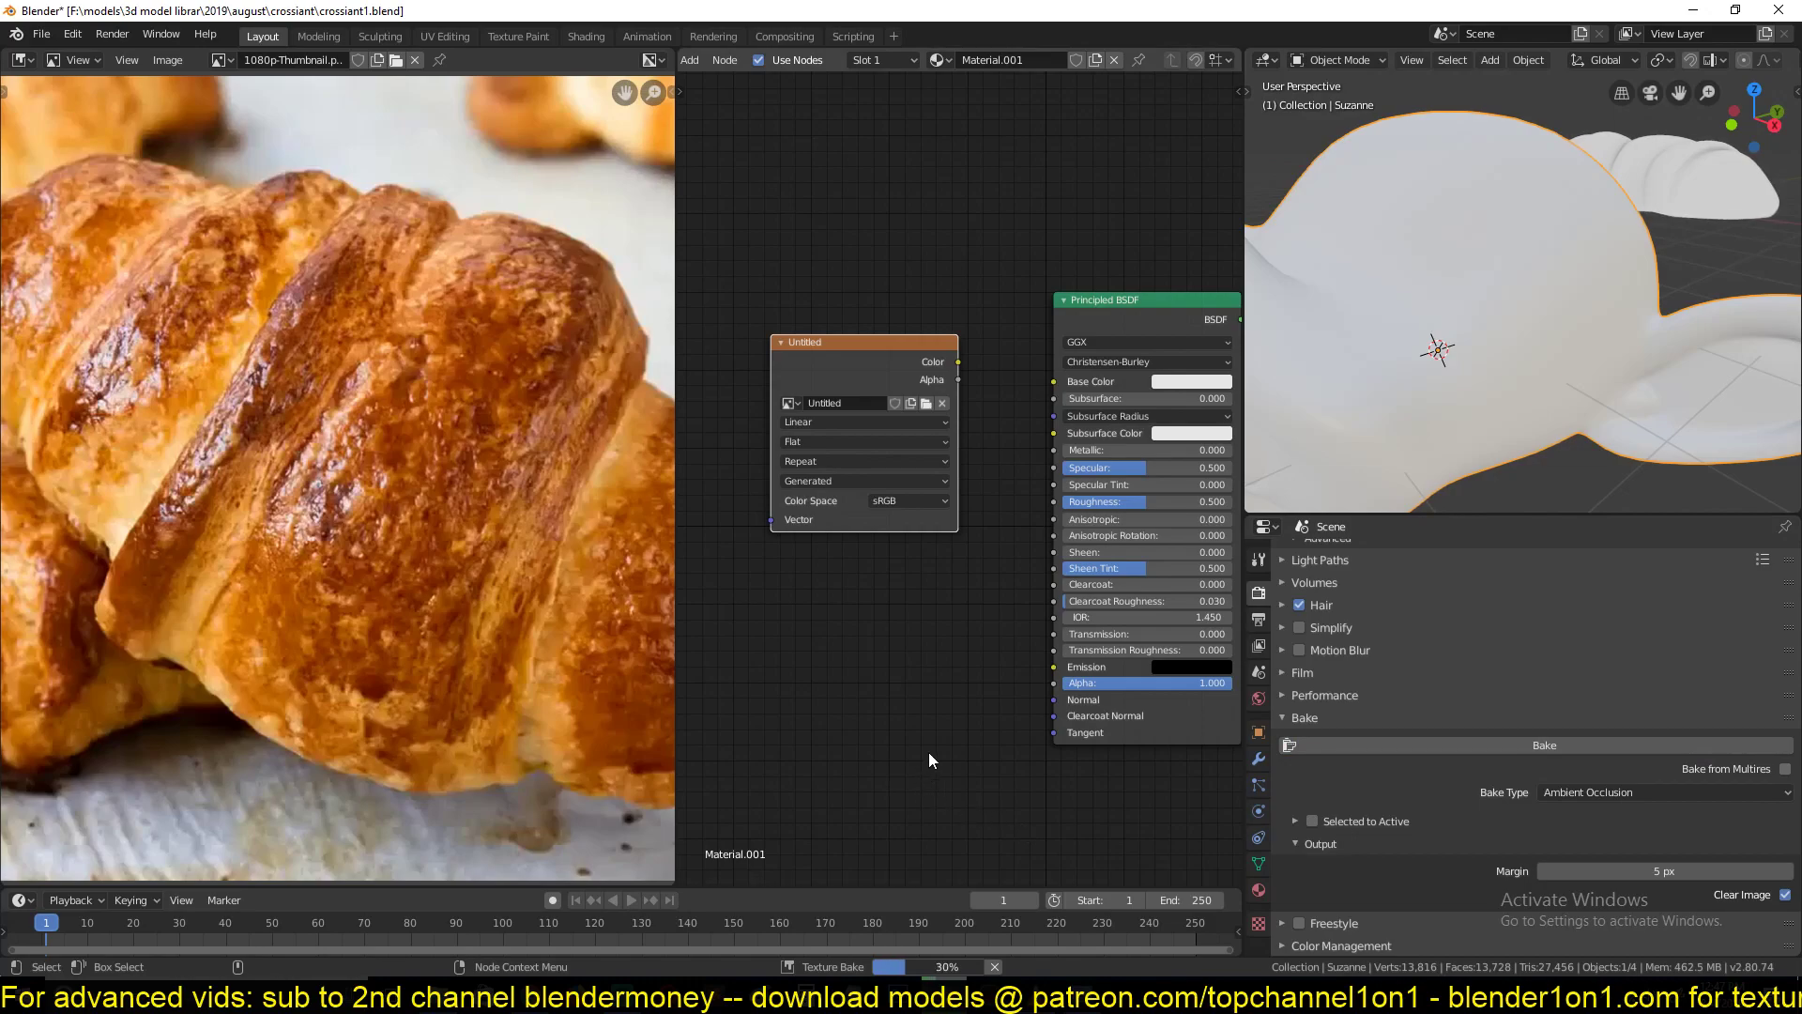
scroll(577, 633, "down", 2)
scroll(581, 633, "up", 1)
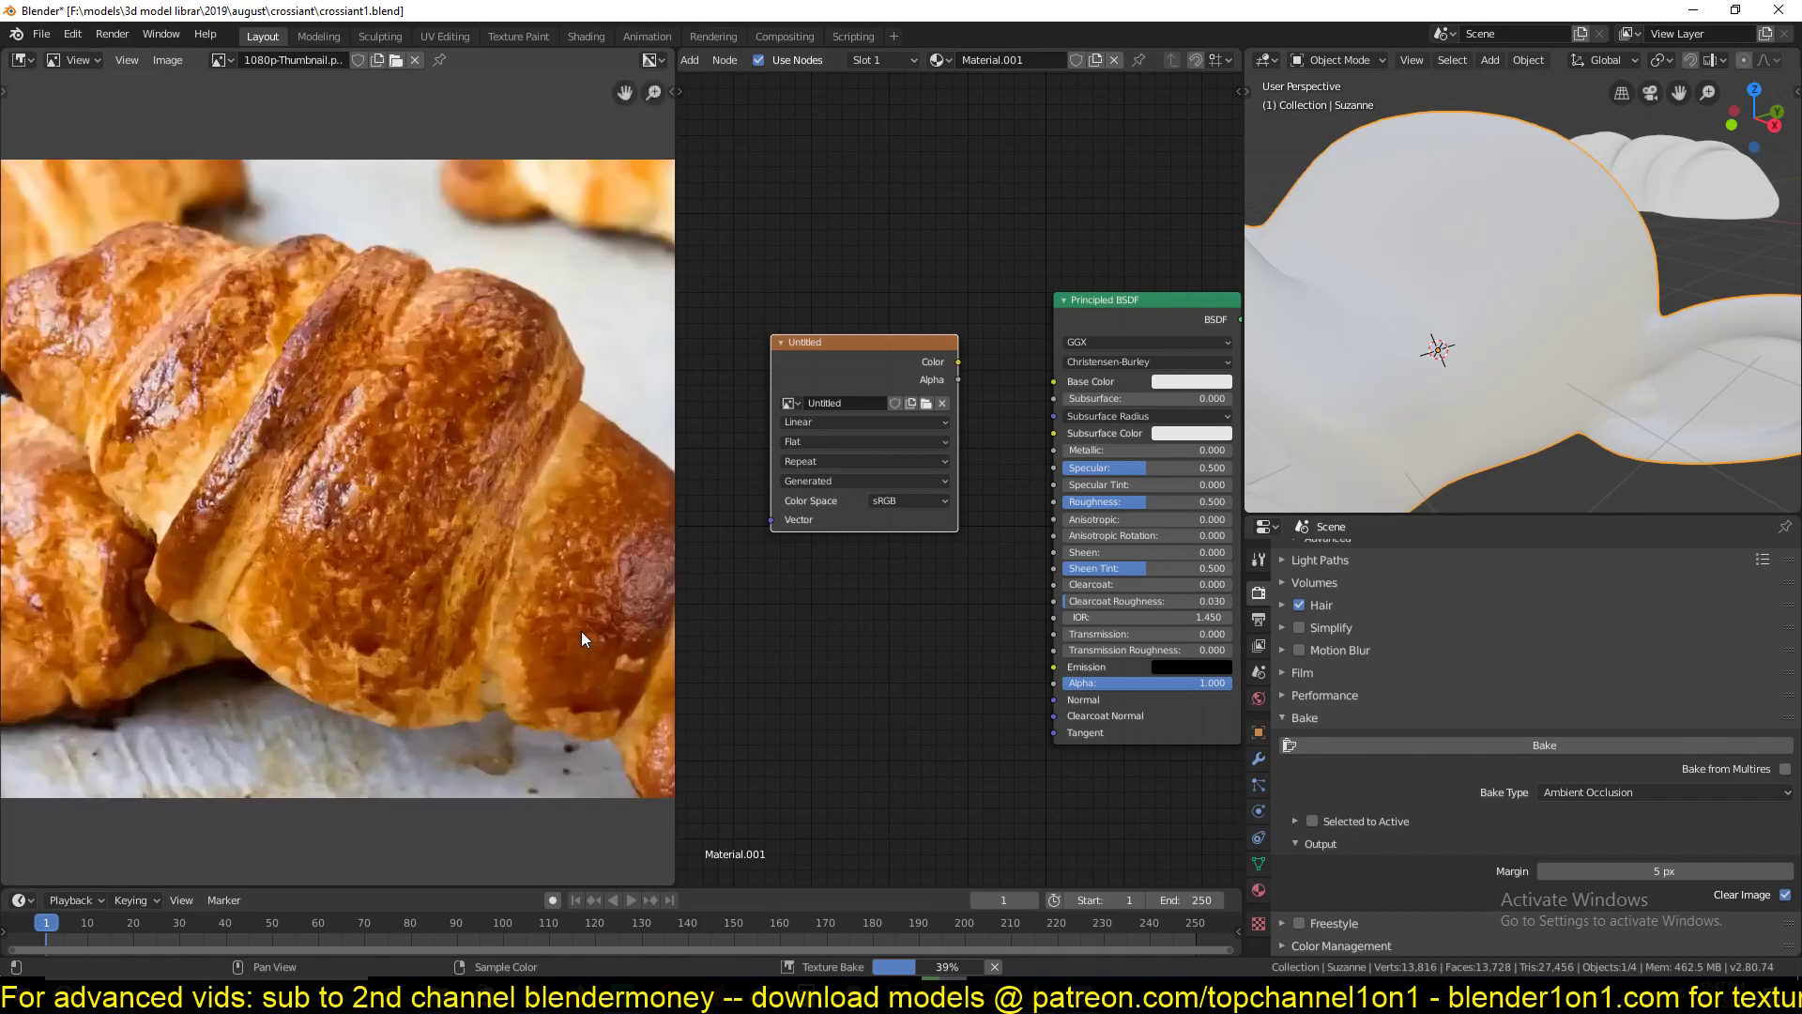
Select the croissant and examine the texture and color ramp groups in its bade shader node tree
scroll(1325, 392, "down", 4)
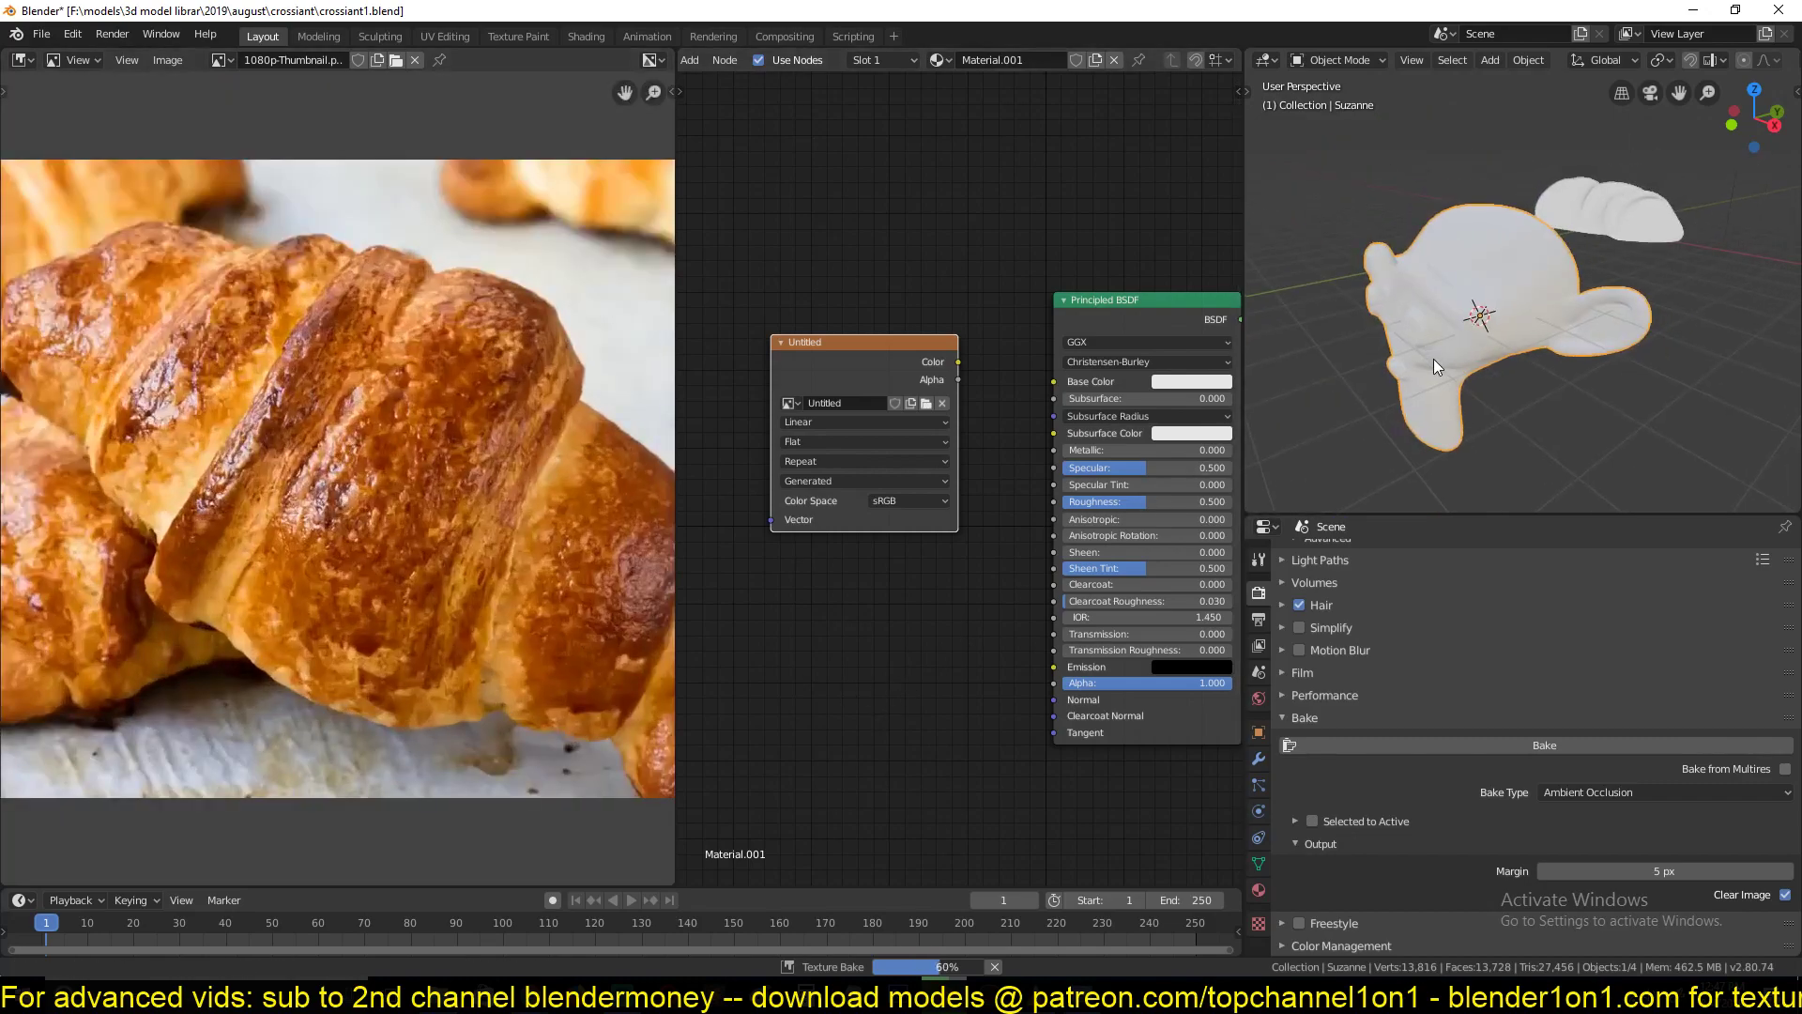
middle_click_drag(1433, 359, 1512, 304)
left_click(1588, 254)
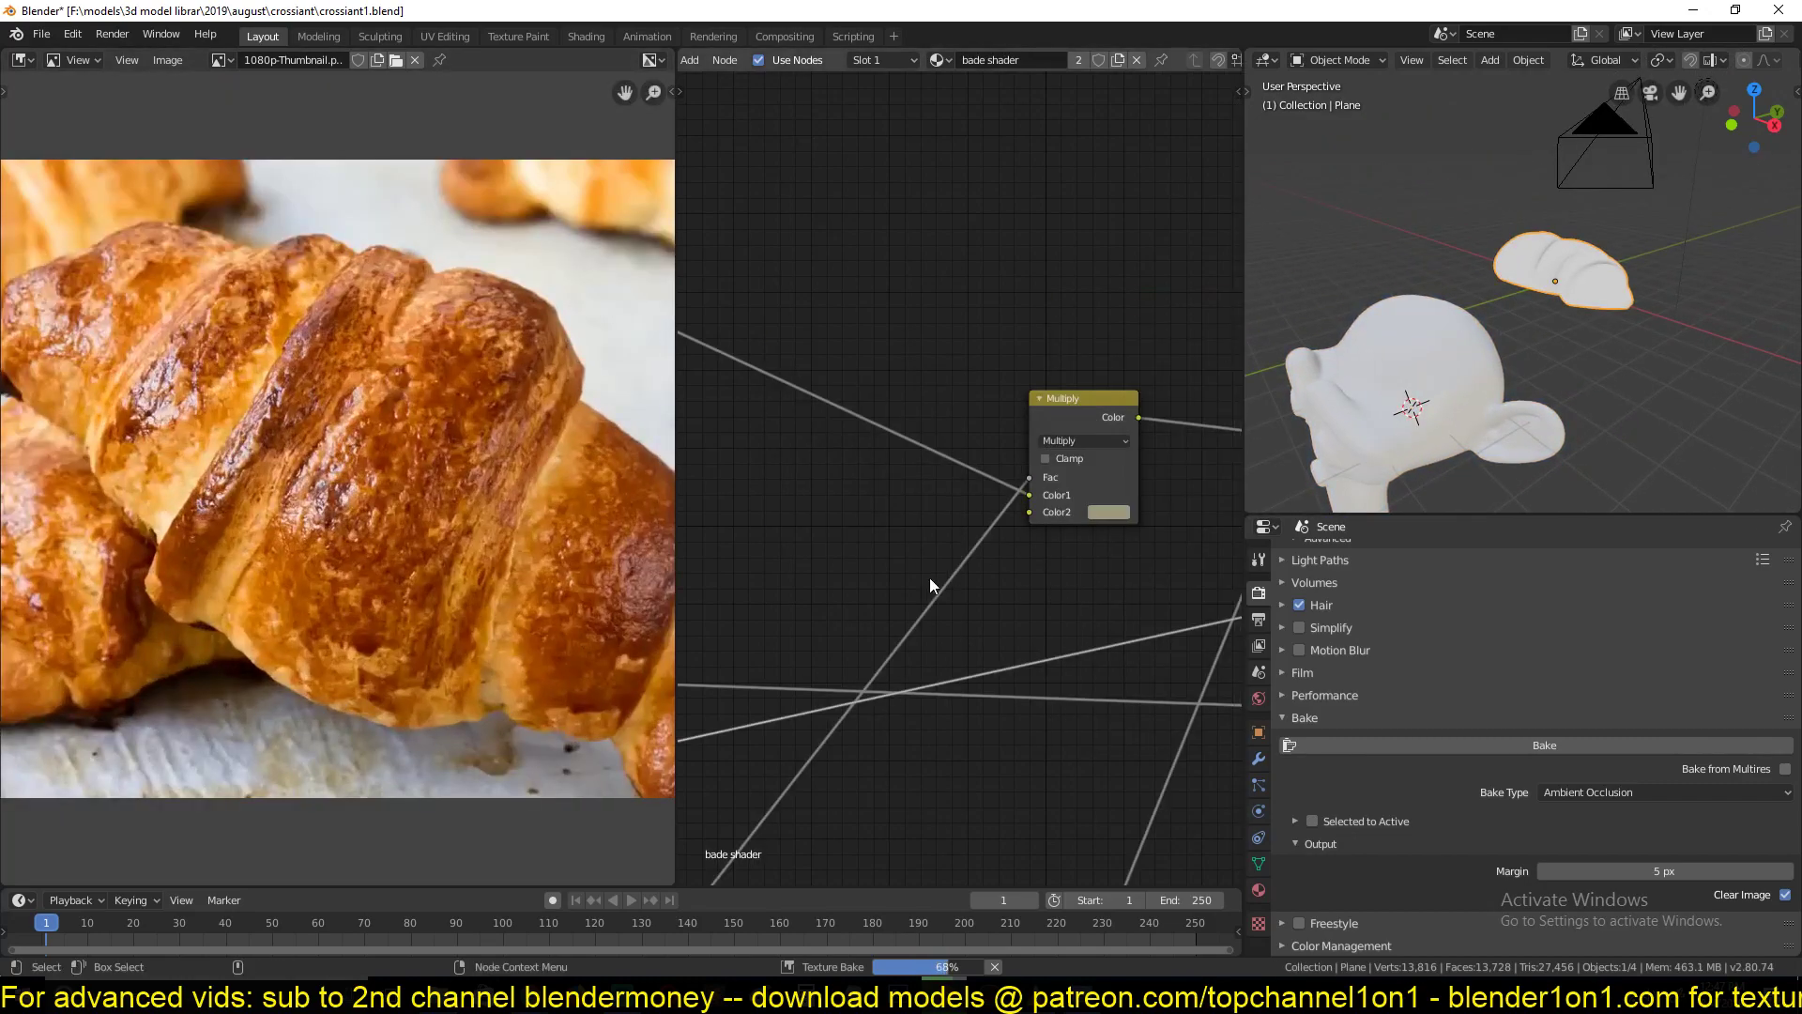
scroll(845, 615, "down", 4)
middle_click_drag(893, 418, 1089, 570)
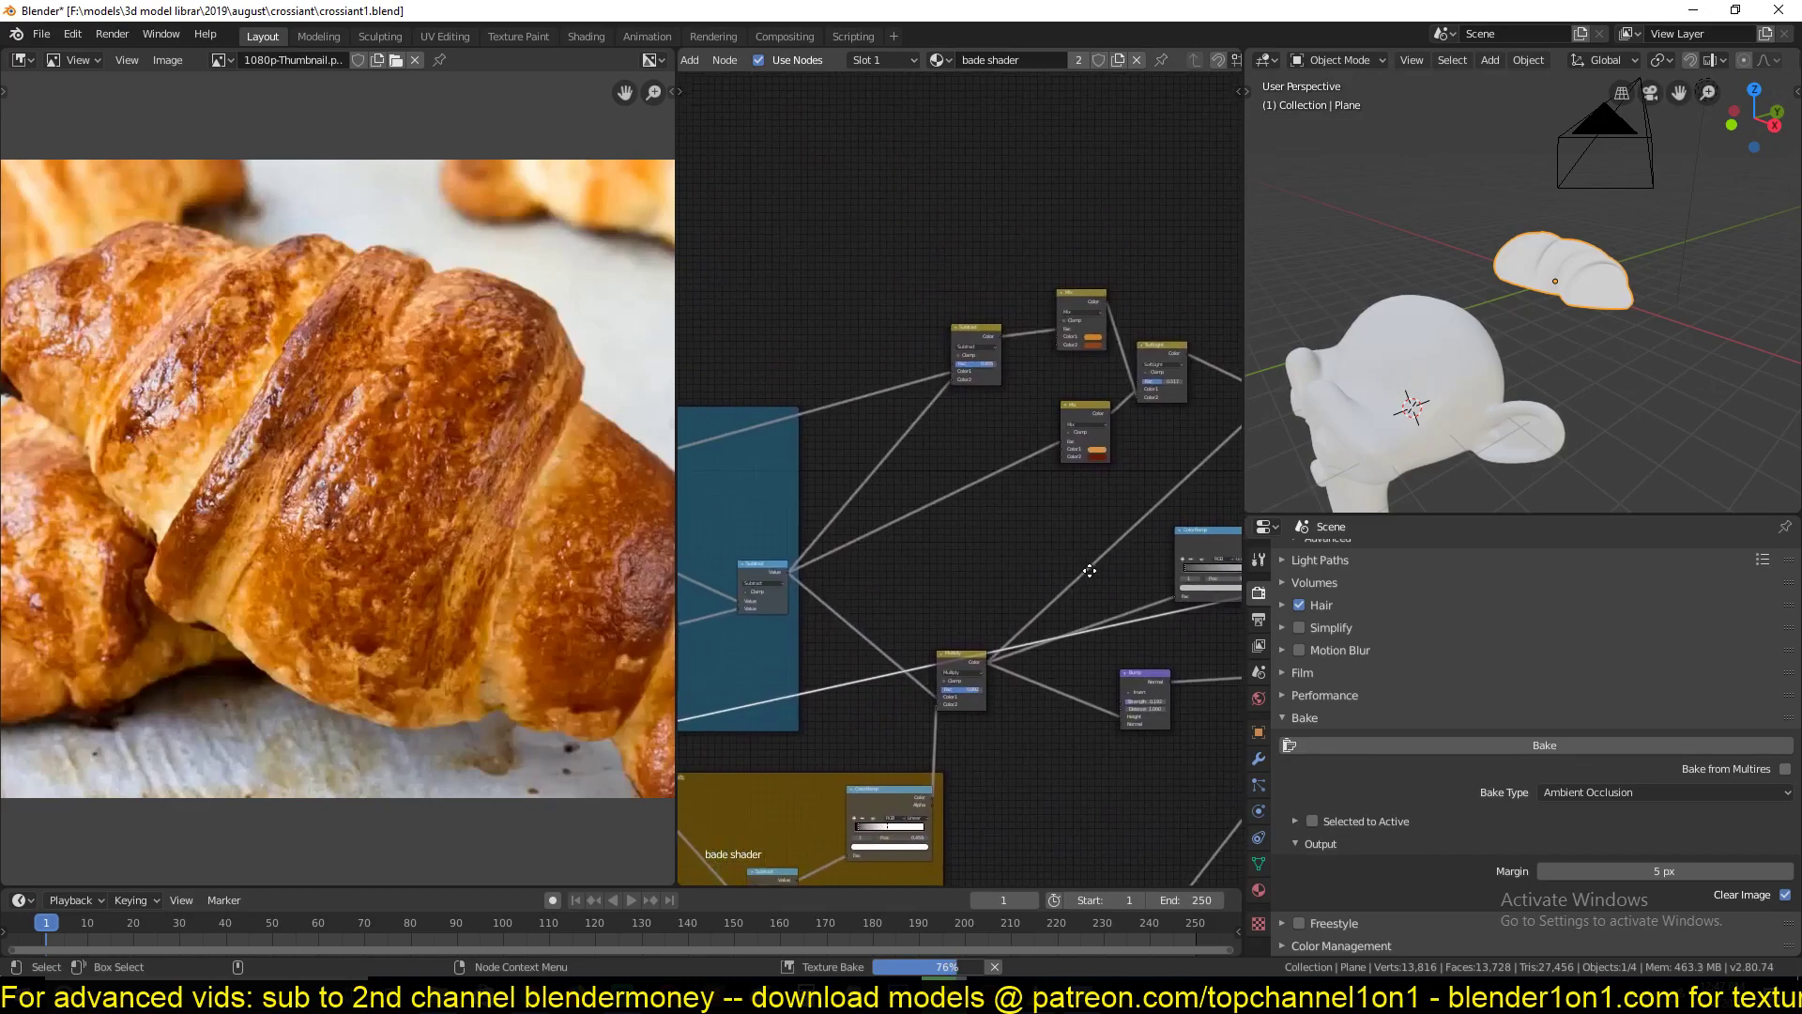
middle_click_drag(959, 543, 1315, 411)
scroll(826, 433, "up", 1)
middle_click_drag(883, 430, 1104, 366)
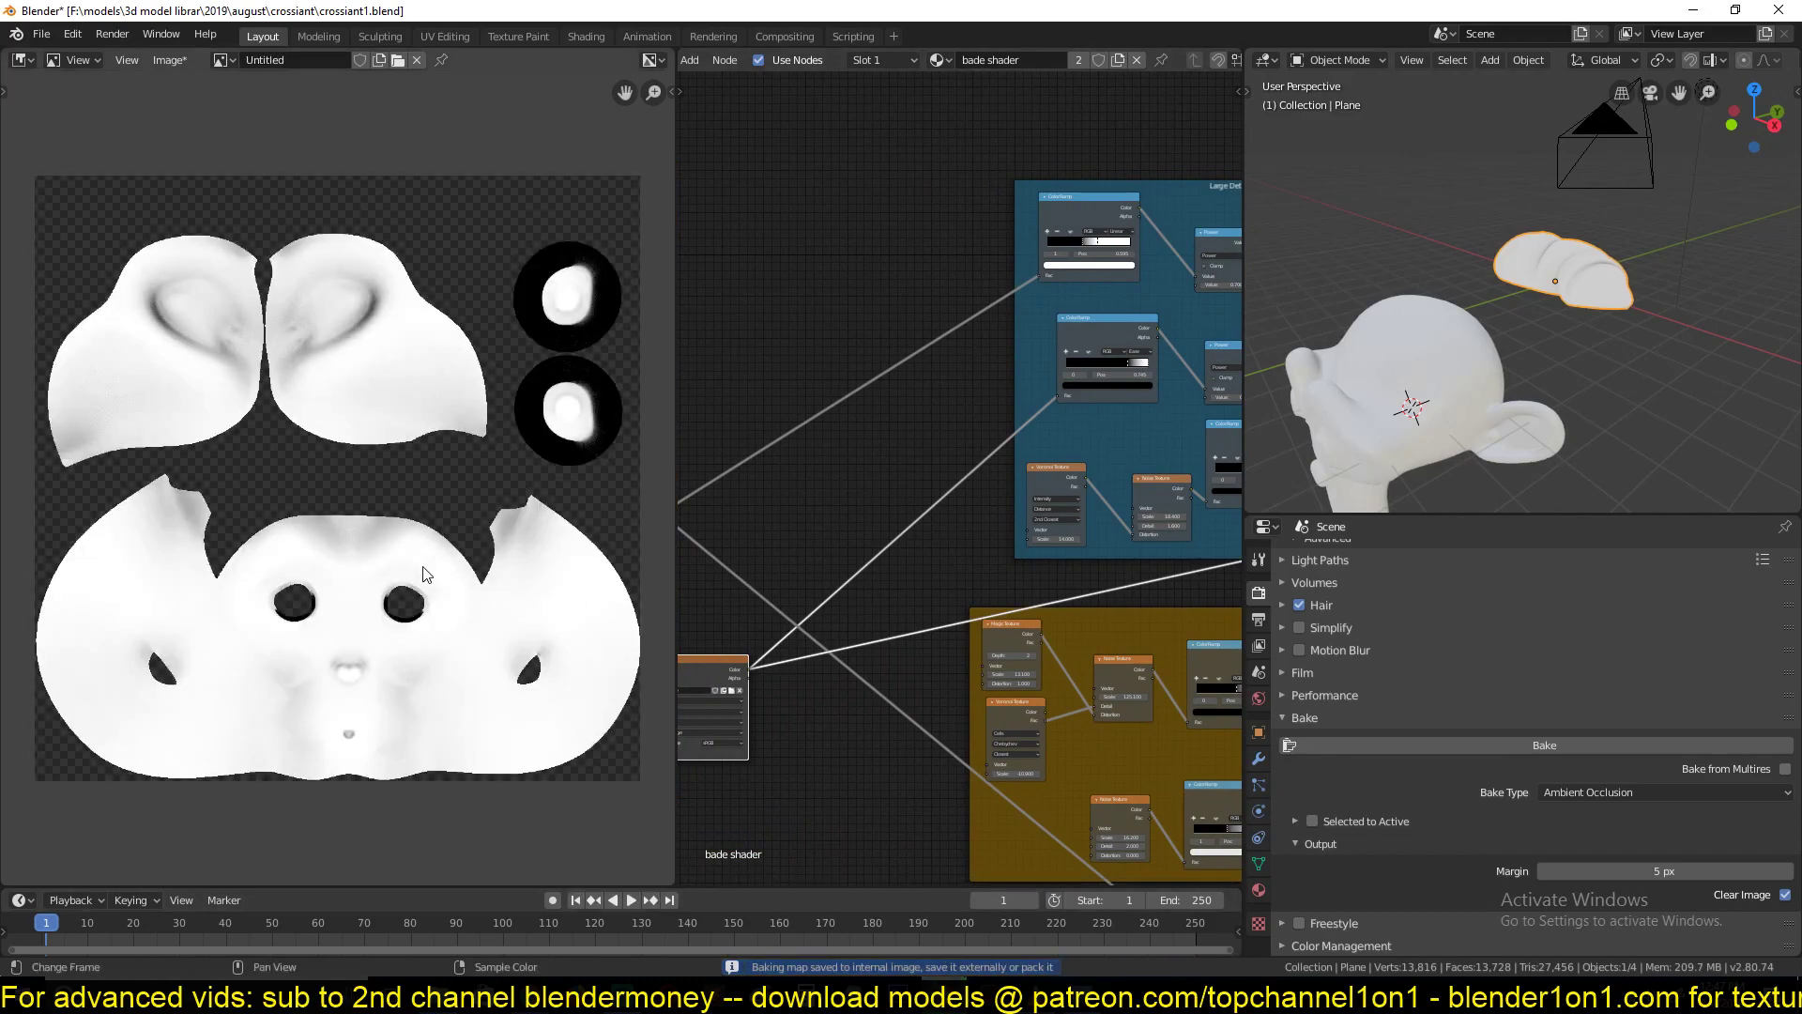
Reselect the monkey and rename its baked ambient occlusion image head_ao
scroll(363, 548, "up", 1)
left_click(1404, 366)
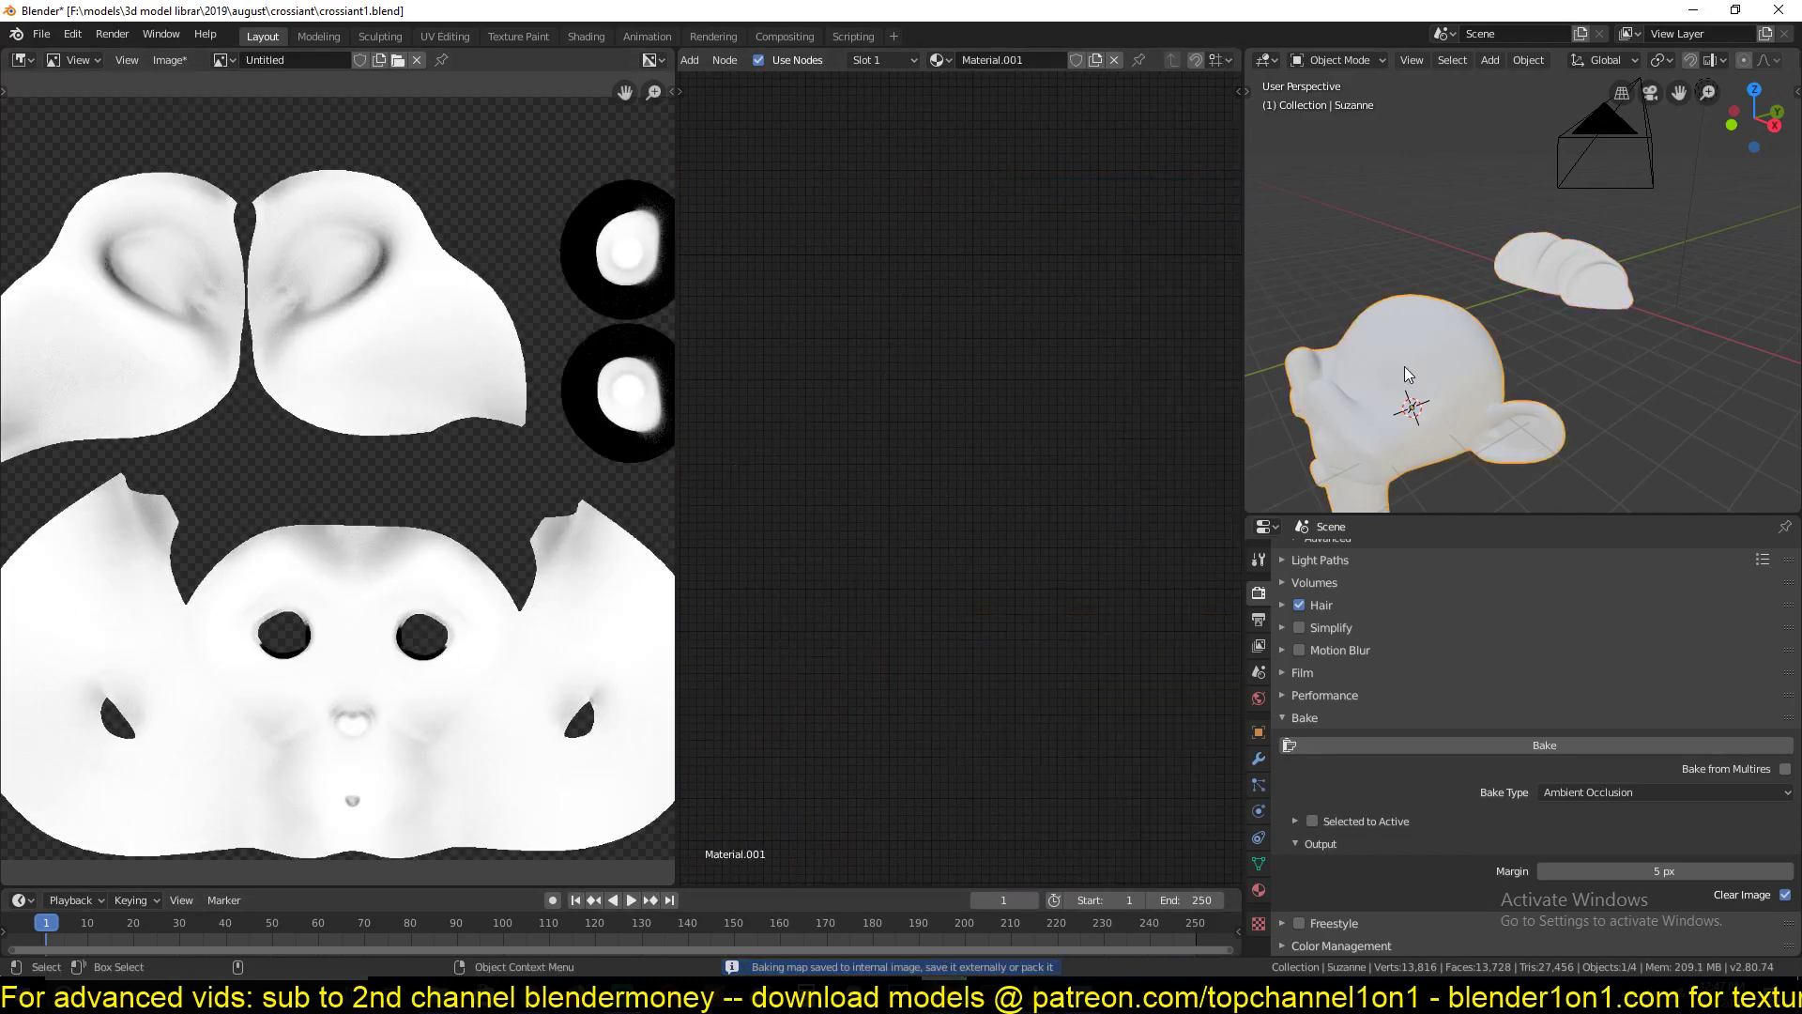
left_click(307, 62)
type("head_ao")
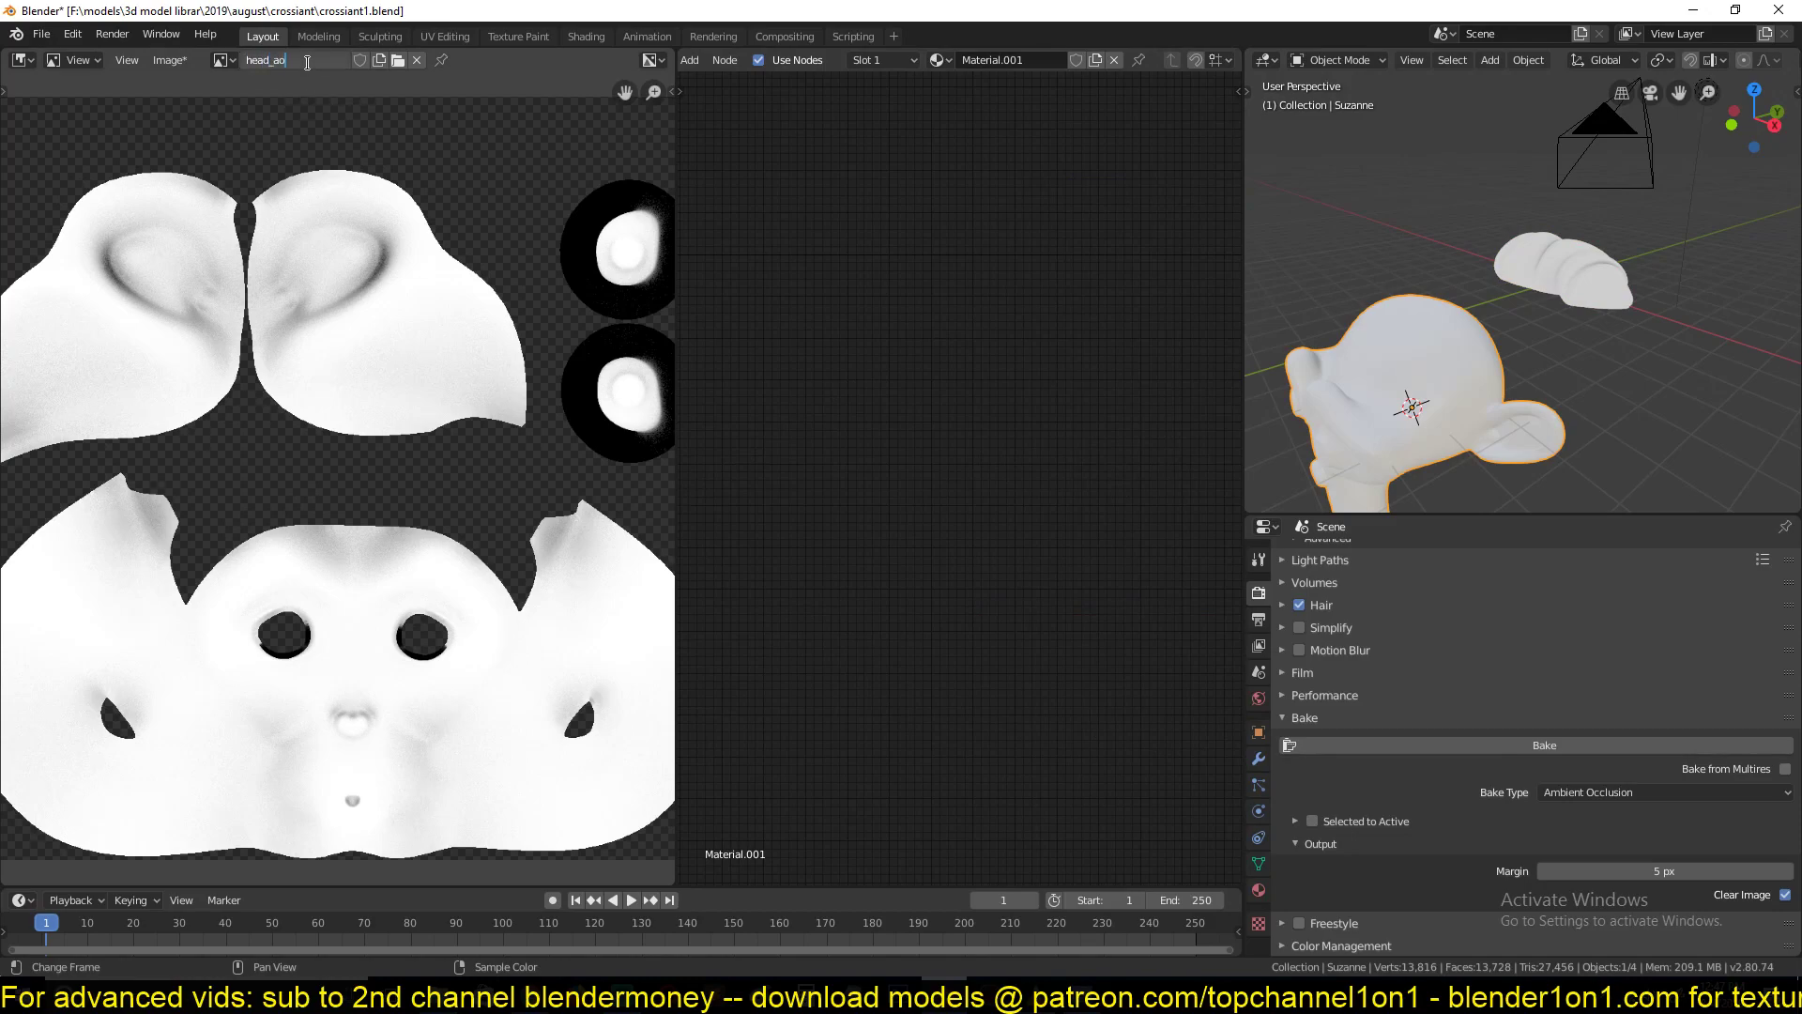
key("Return")
Create a New Folder in the crossiant directory while browsing for an image and try to open it
left_click(396, 62)
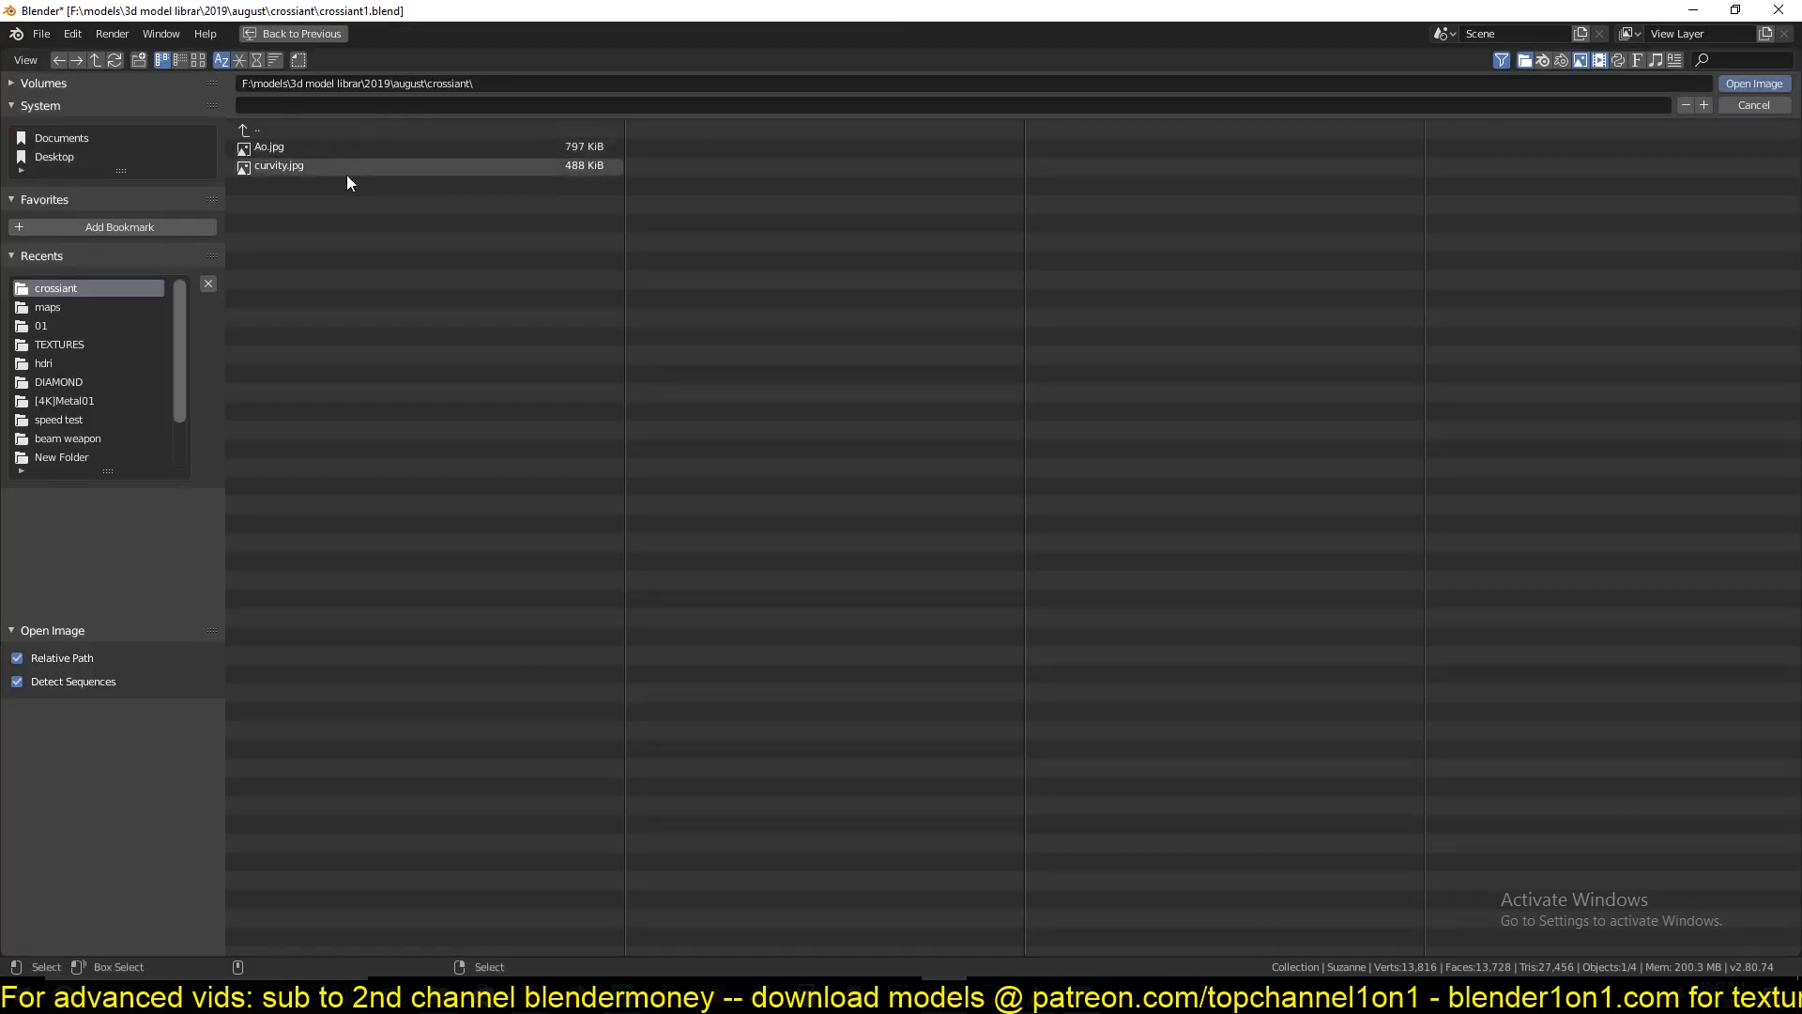
left_click(138, 59)
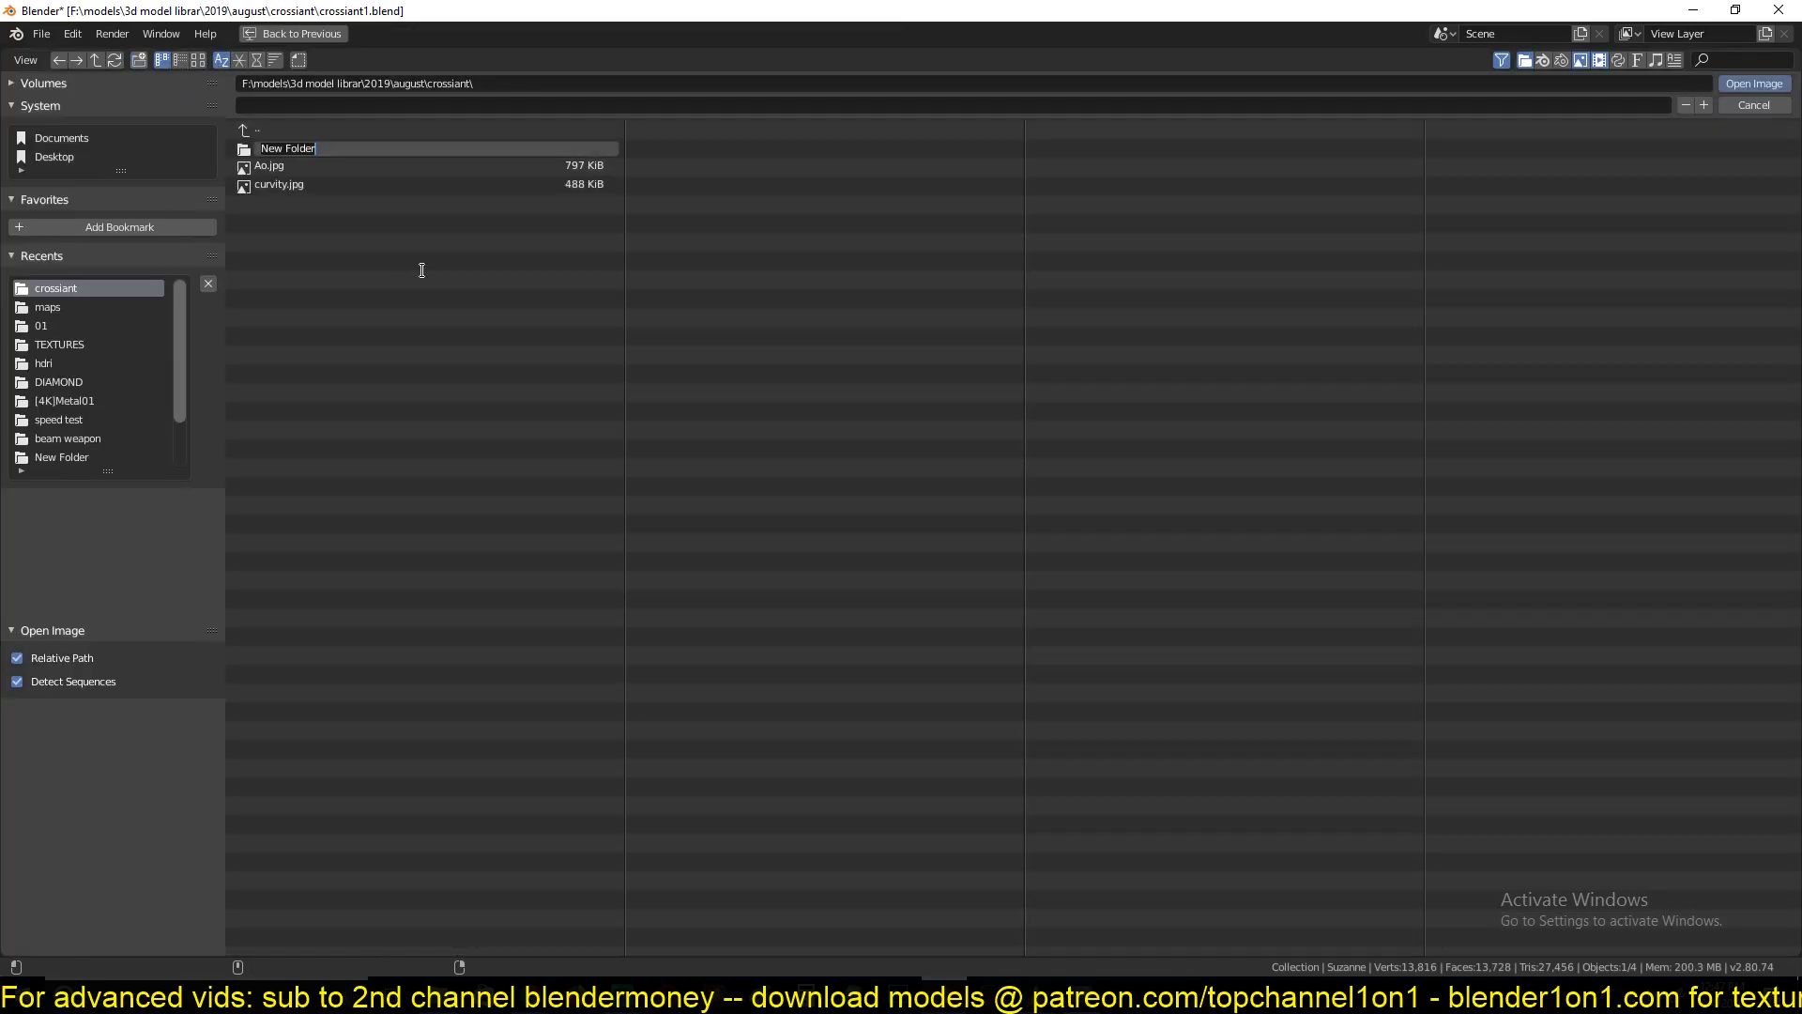
double_click(401, 148)
left_click(1743, 81)
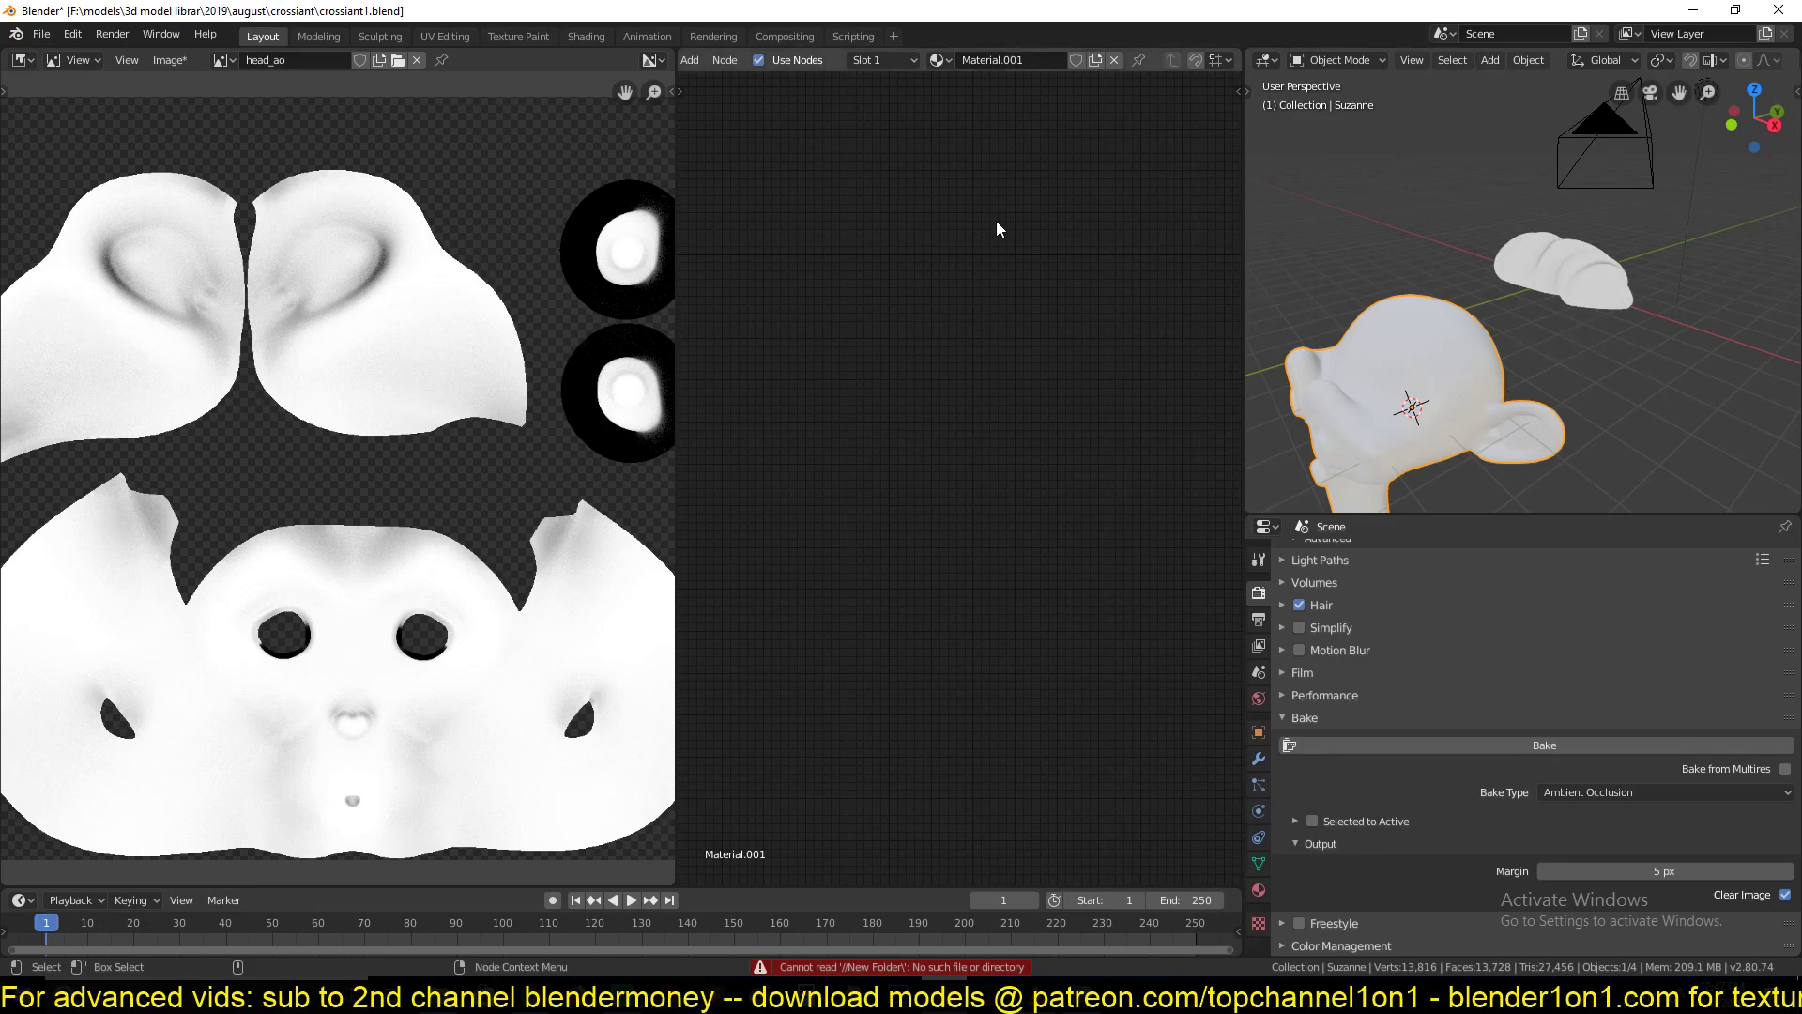
Move the head_ao image texture node down to clear space beside the Principled BSDF
key("Home")
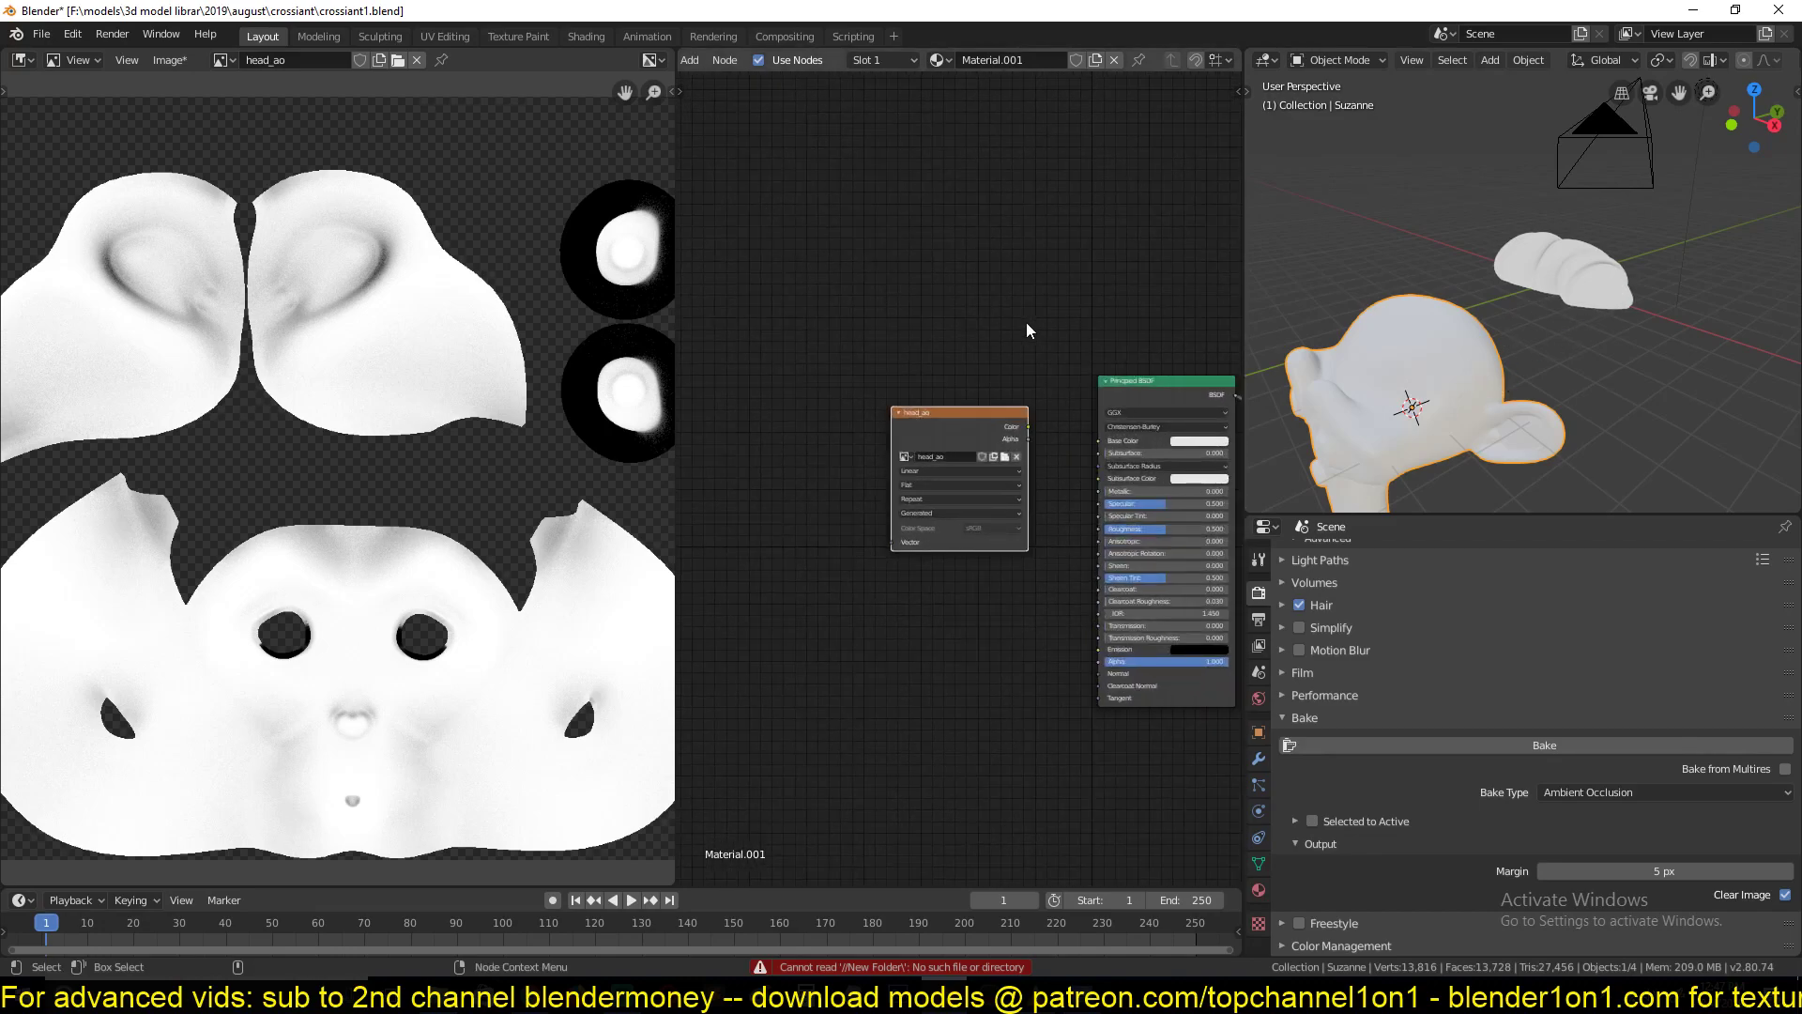
scroll(1027, 330, "up", 3)
scroll(1464, 768, "up", 5)
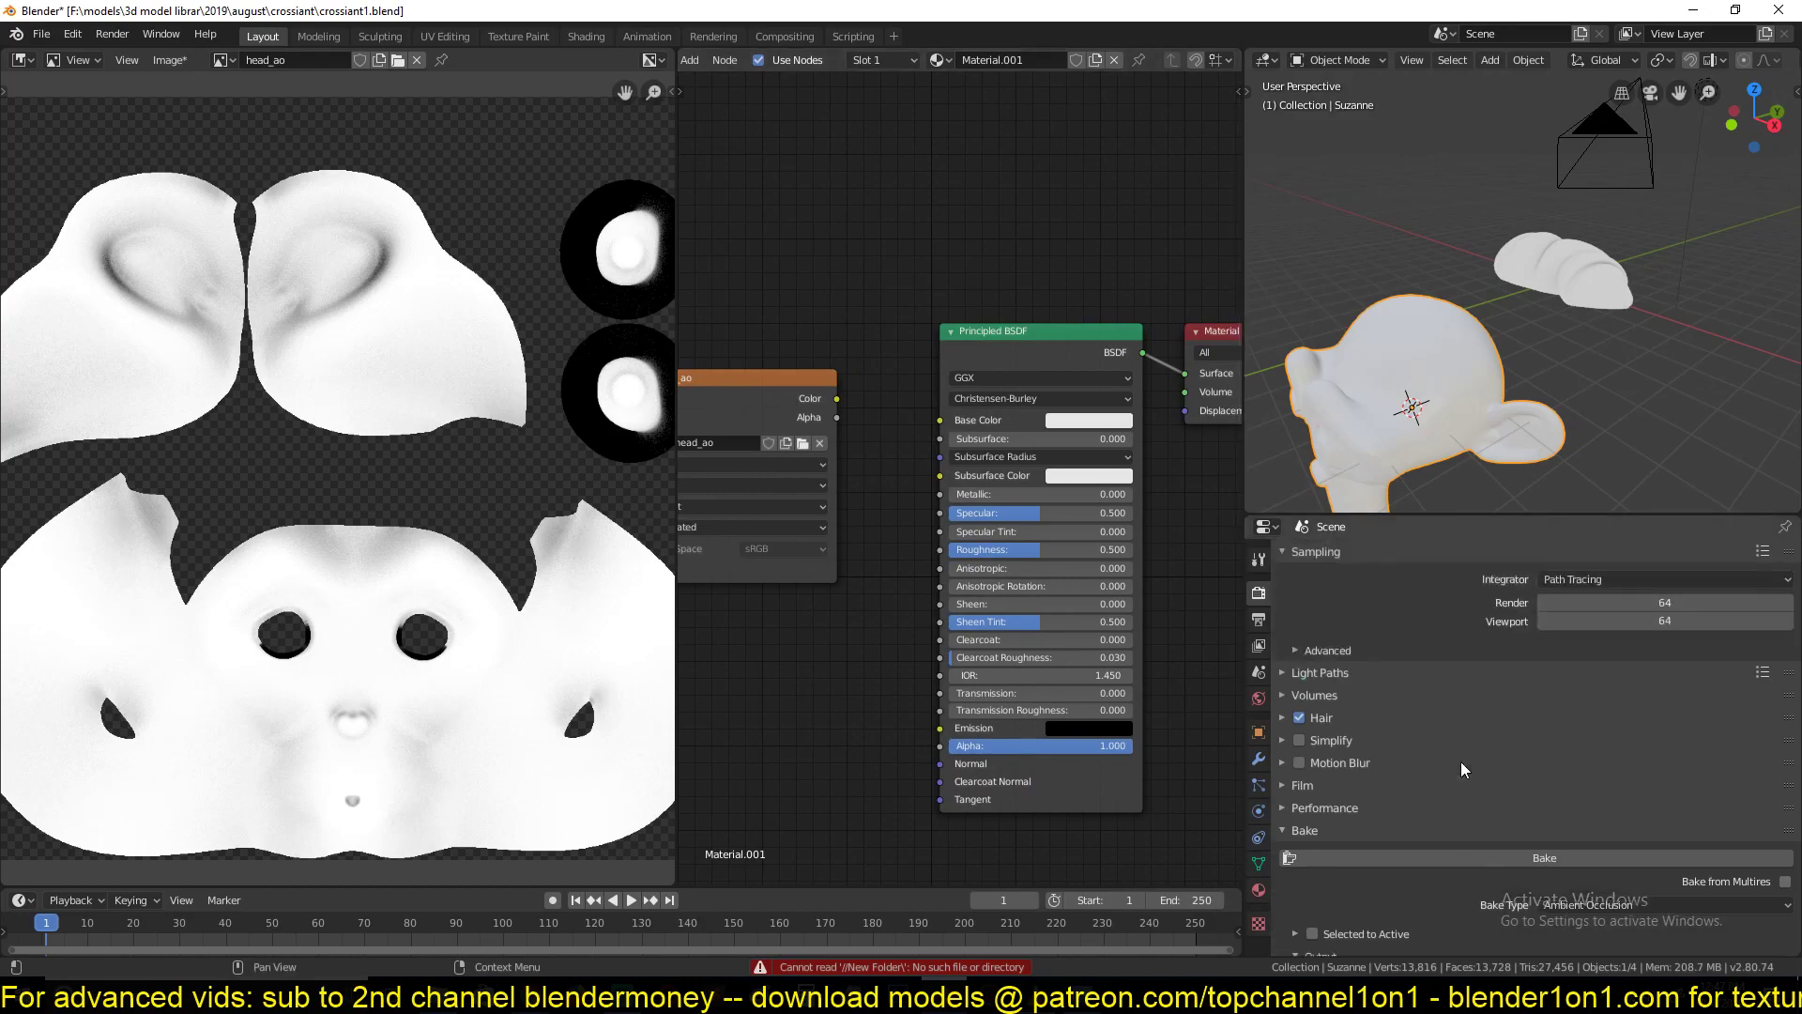
middle_click_drag(839, 403, 1001, 454)
left_click_drag(937, 459, 894, 696)
left_click(780, 367)
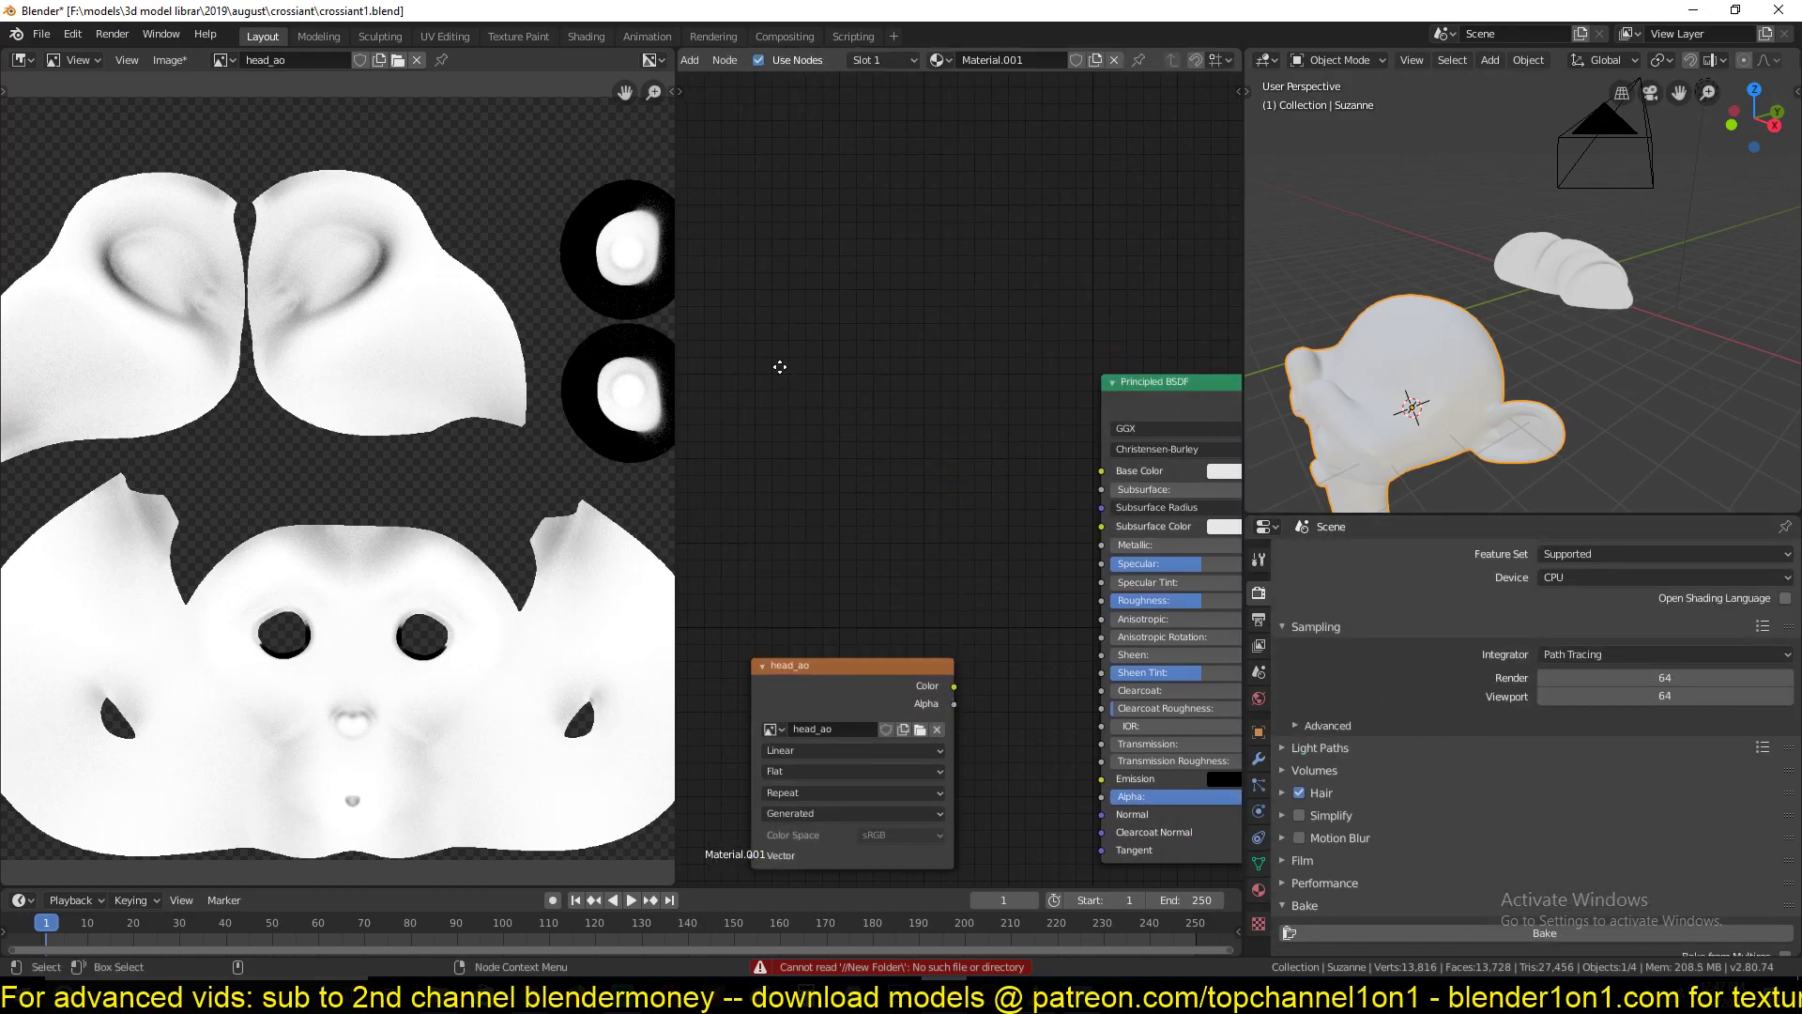
middle_click_drag(779, 367, 897, 376)
Switch the 3D viewport to rendered shading and frame the monkey's head
key("shift+a")
scroll(1739, 66, "down", 3)
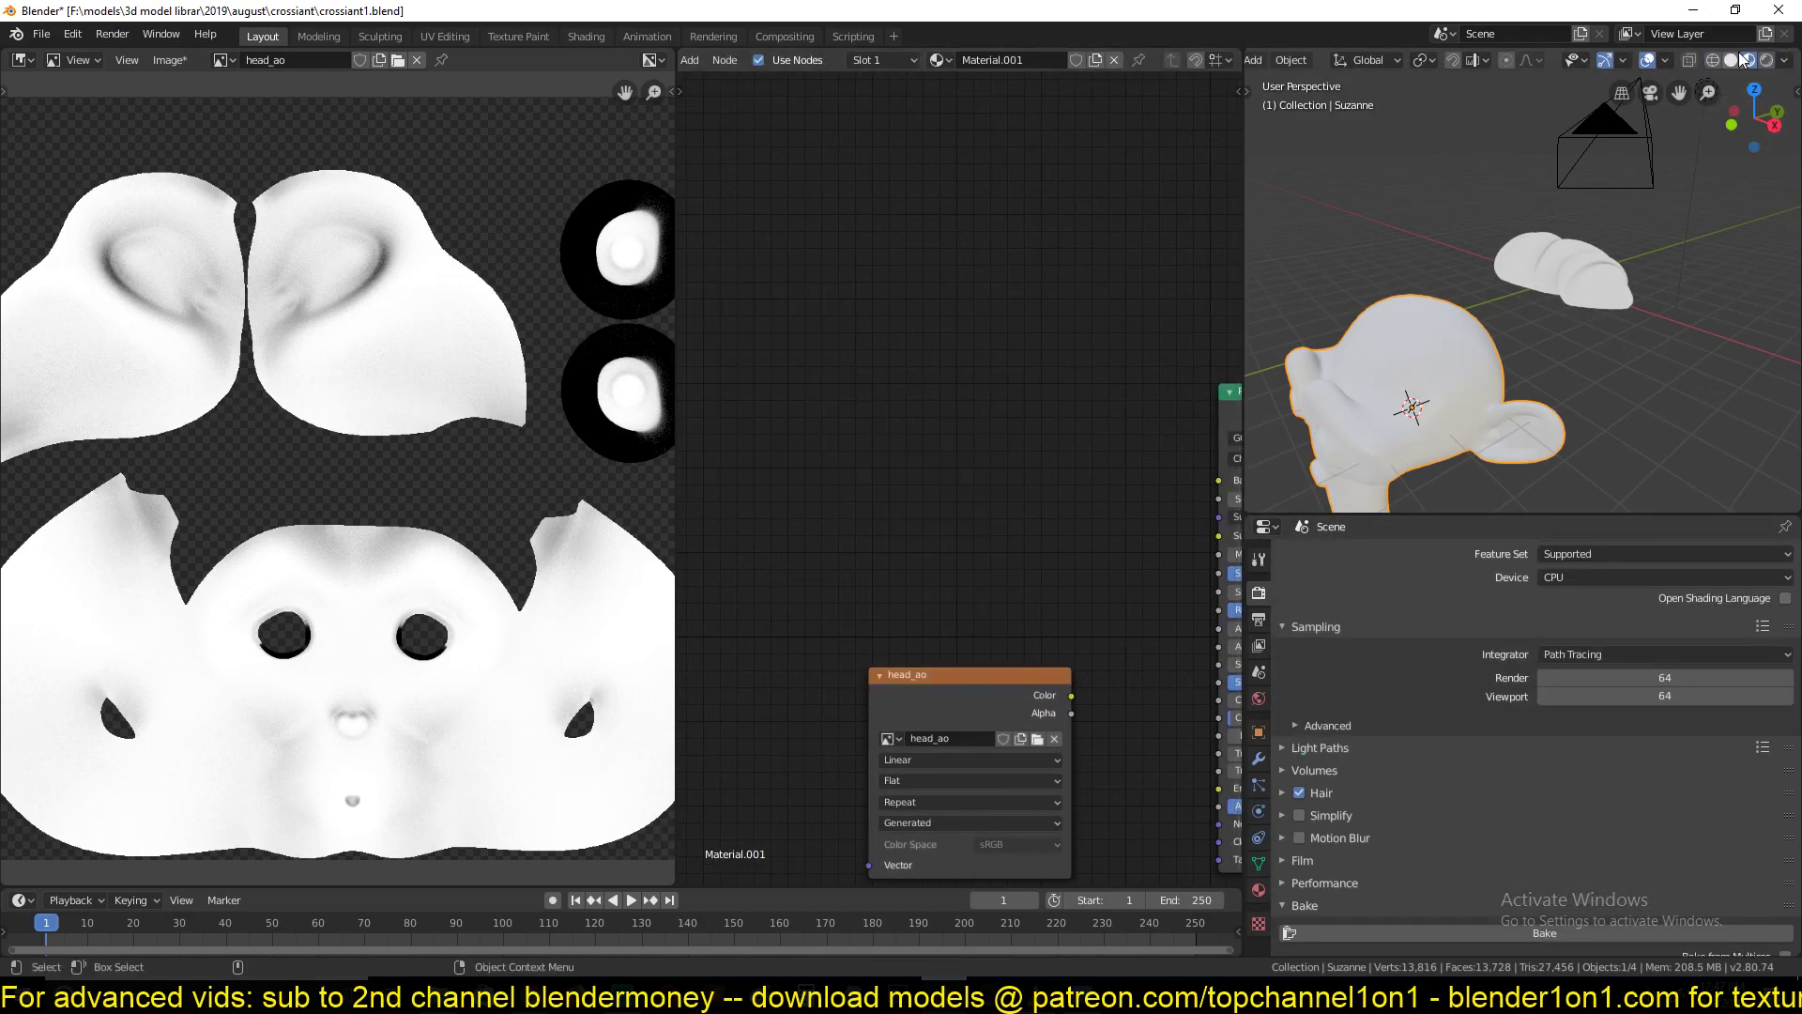
left_click(1766, 59)
scroll(1510, 469, "up", 4)
scroll(1573, 409, "down", 5)
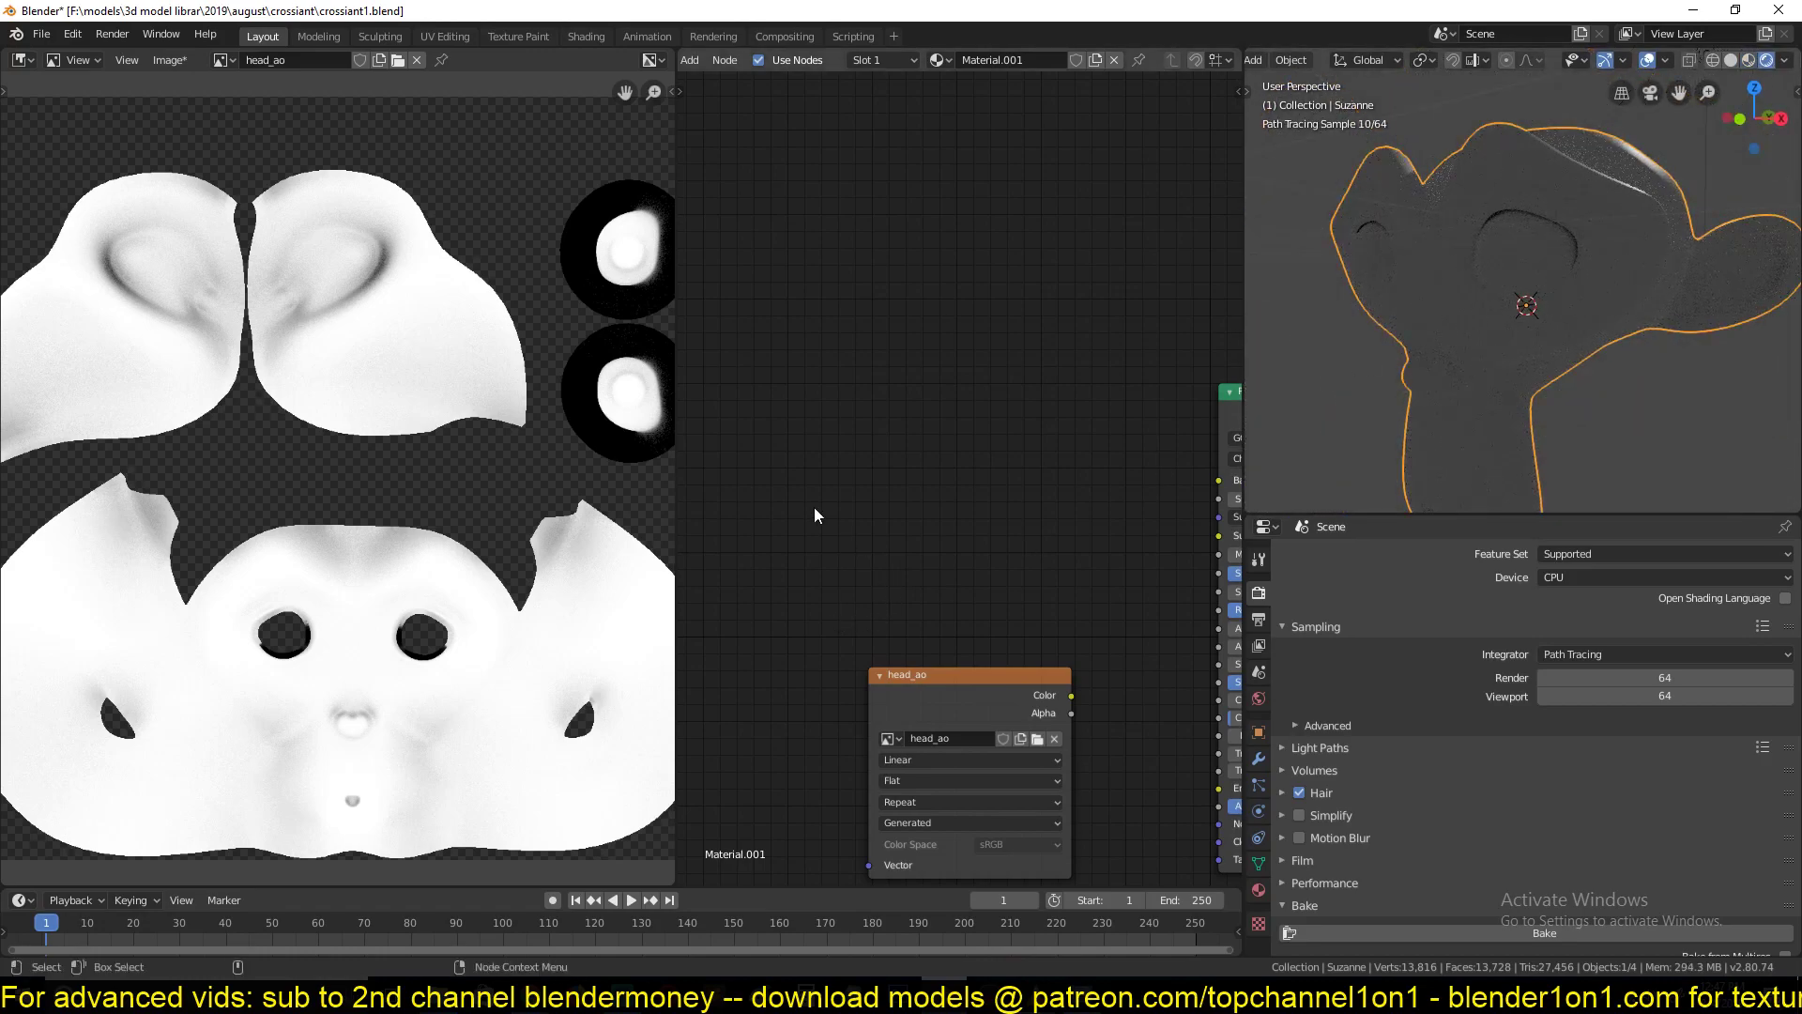
Add a Geometry node to the monkey's material, above and to the left of the head_ao node
middle_click_drag(815, 508, 886, 496)
key("shift+a")
mouse_move(728, 360)
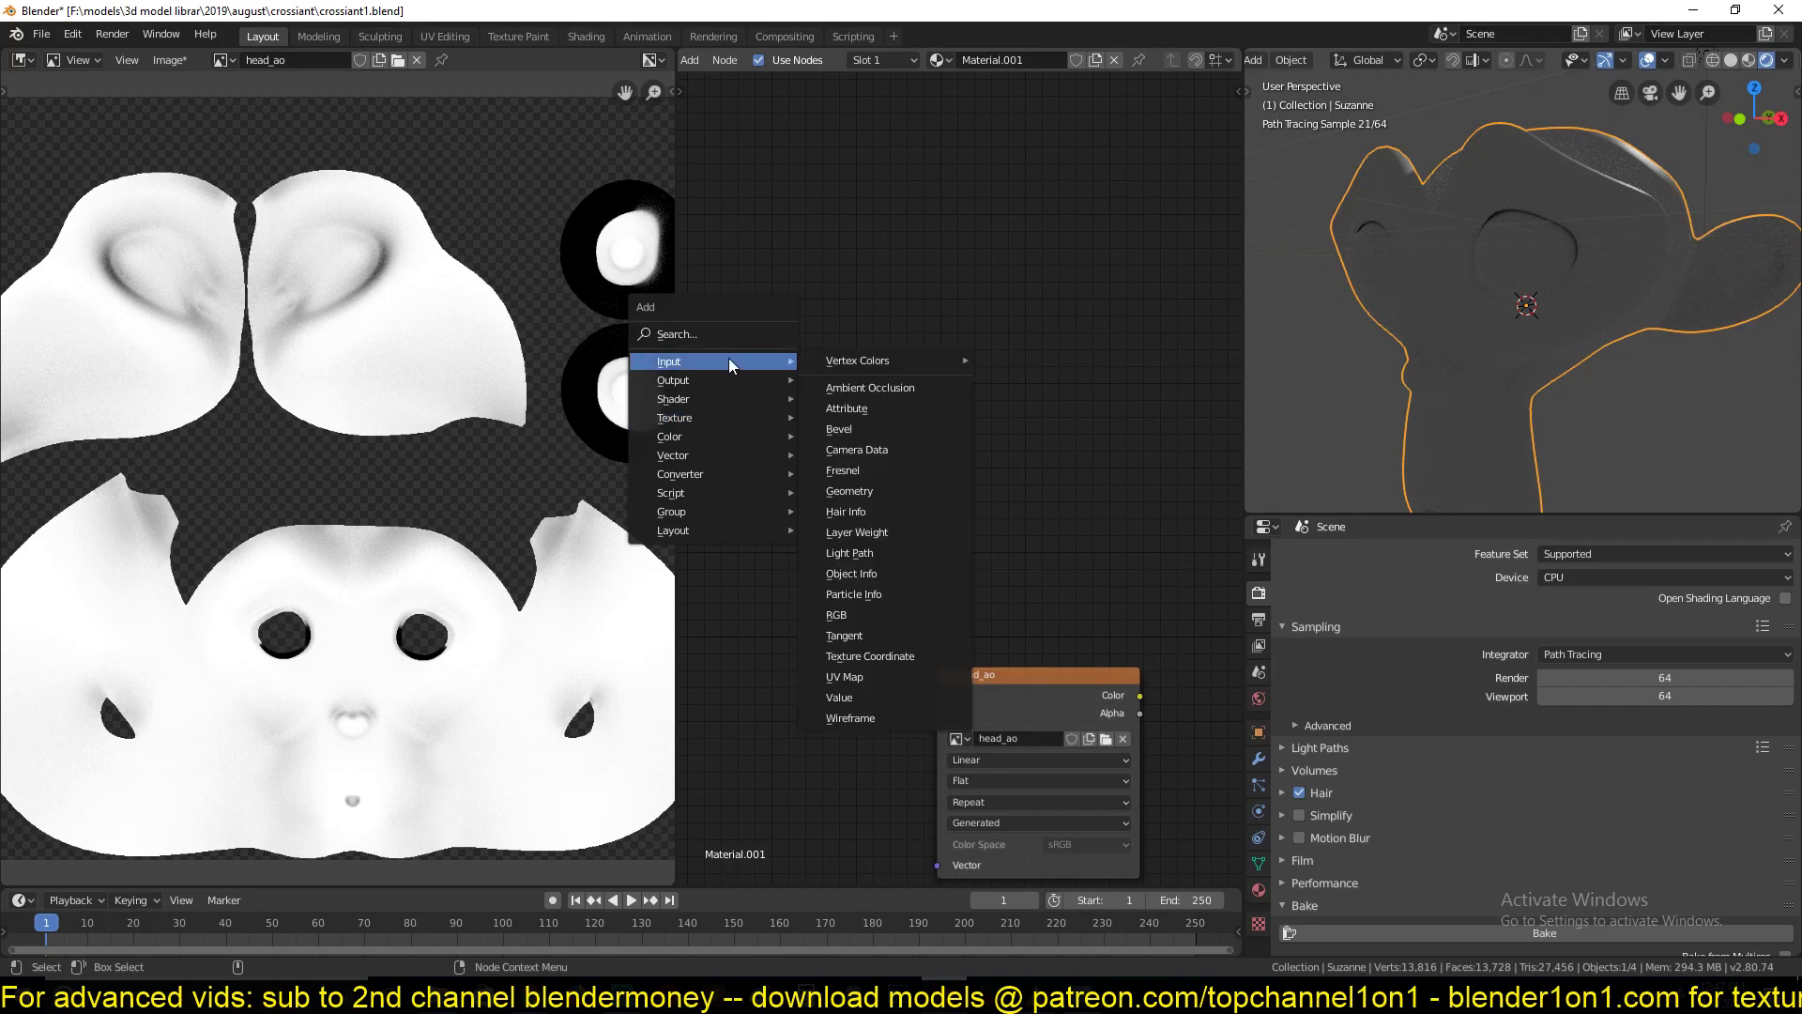
left_click(849, 491)
left_click(718, 385)
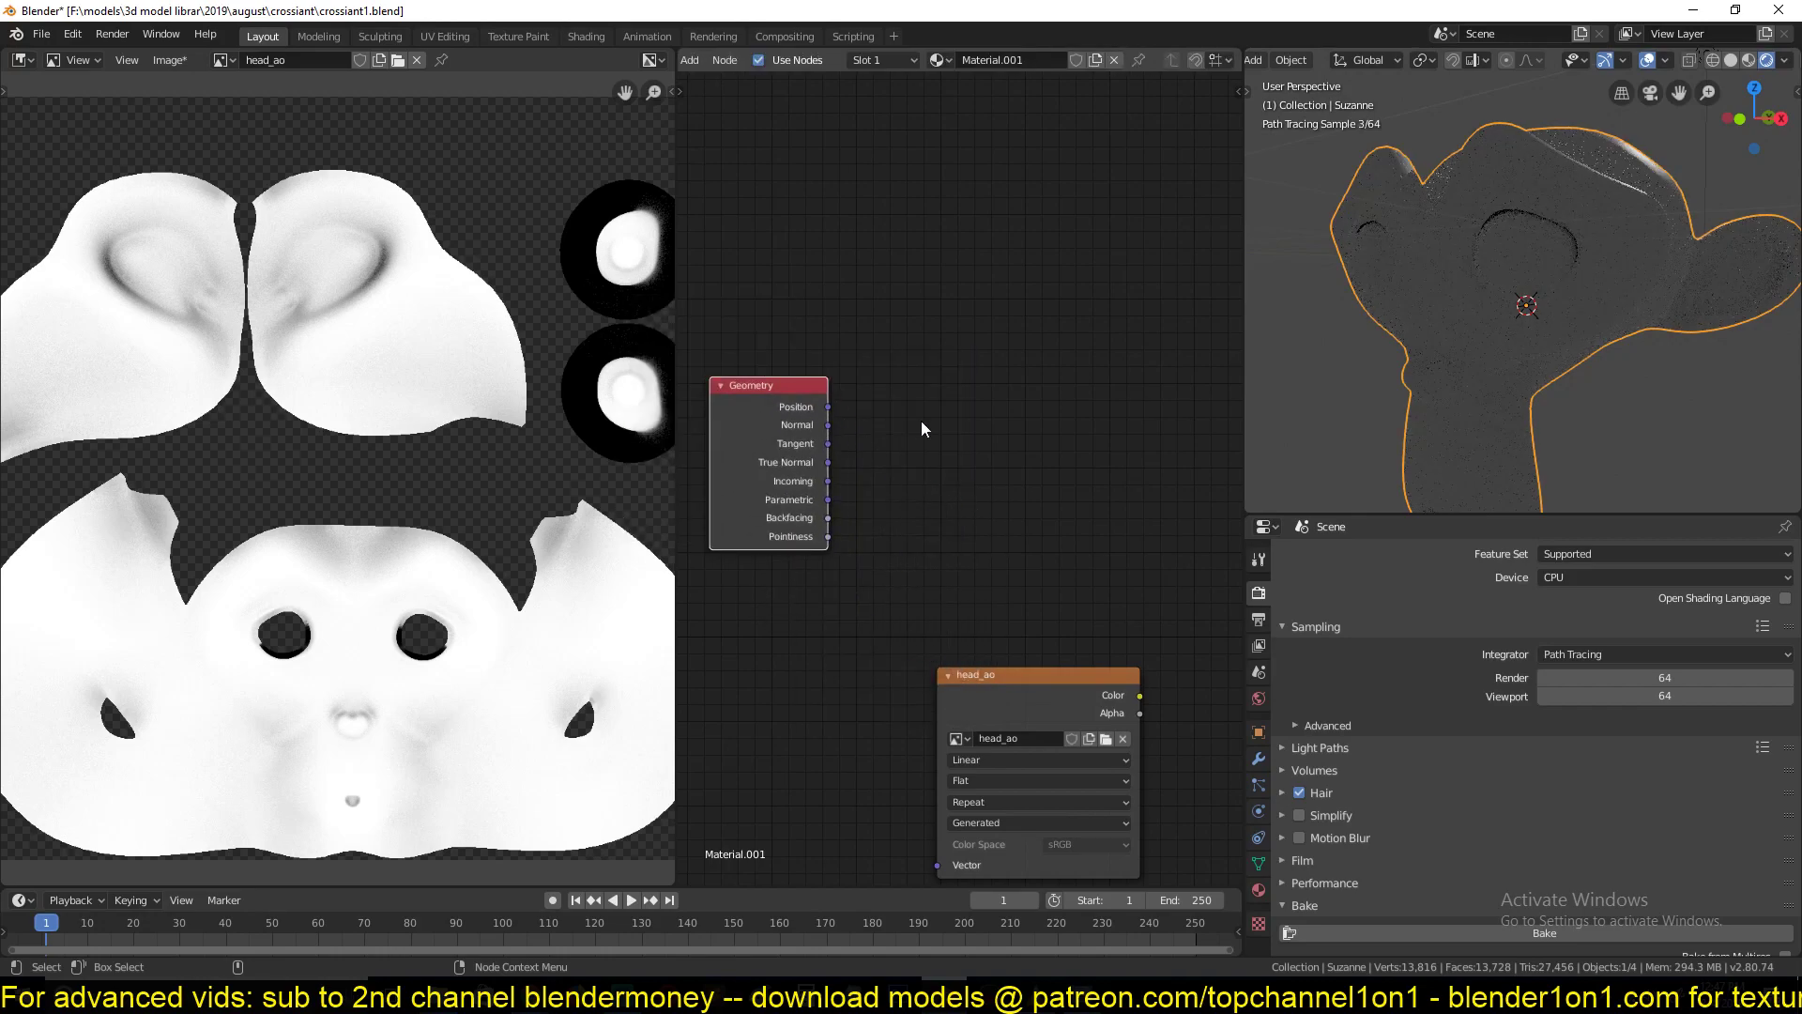
Add a ColorRamp node and connect the Geometry node's Pointiness output to its Fac input
key("shift+a")
mouse_move(906, 531)
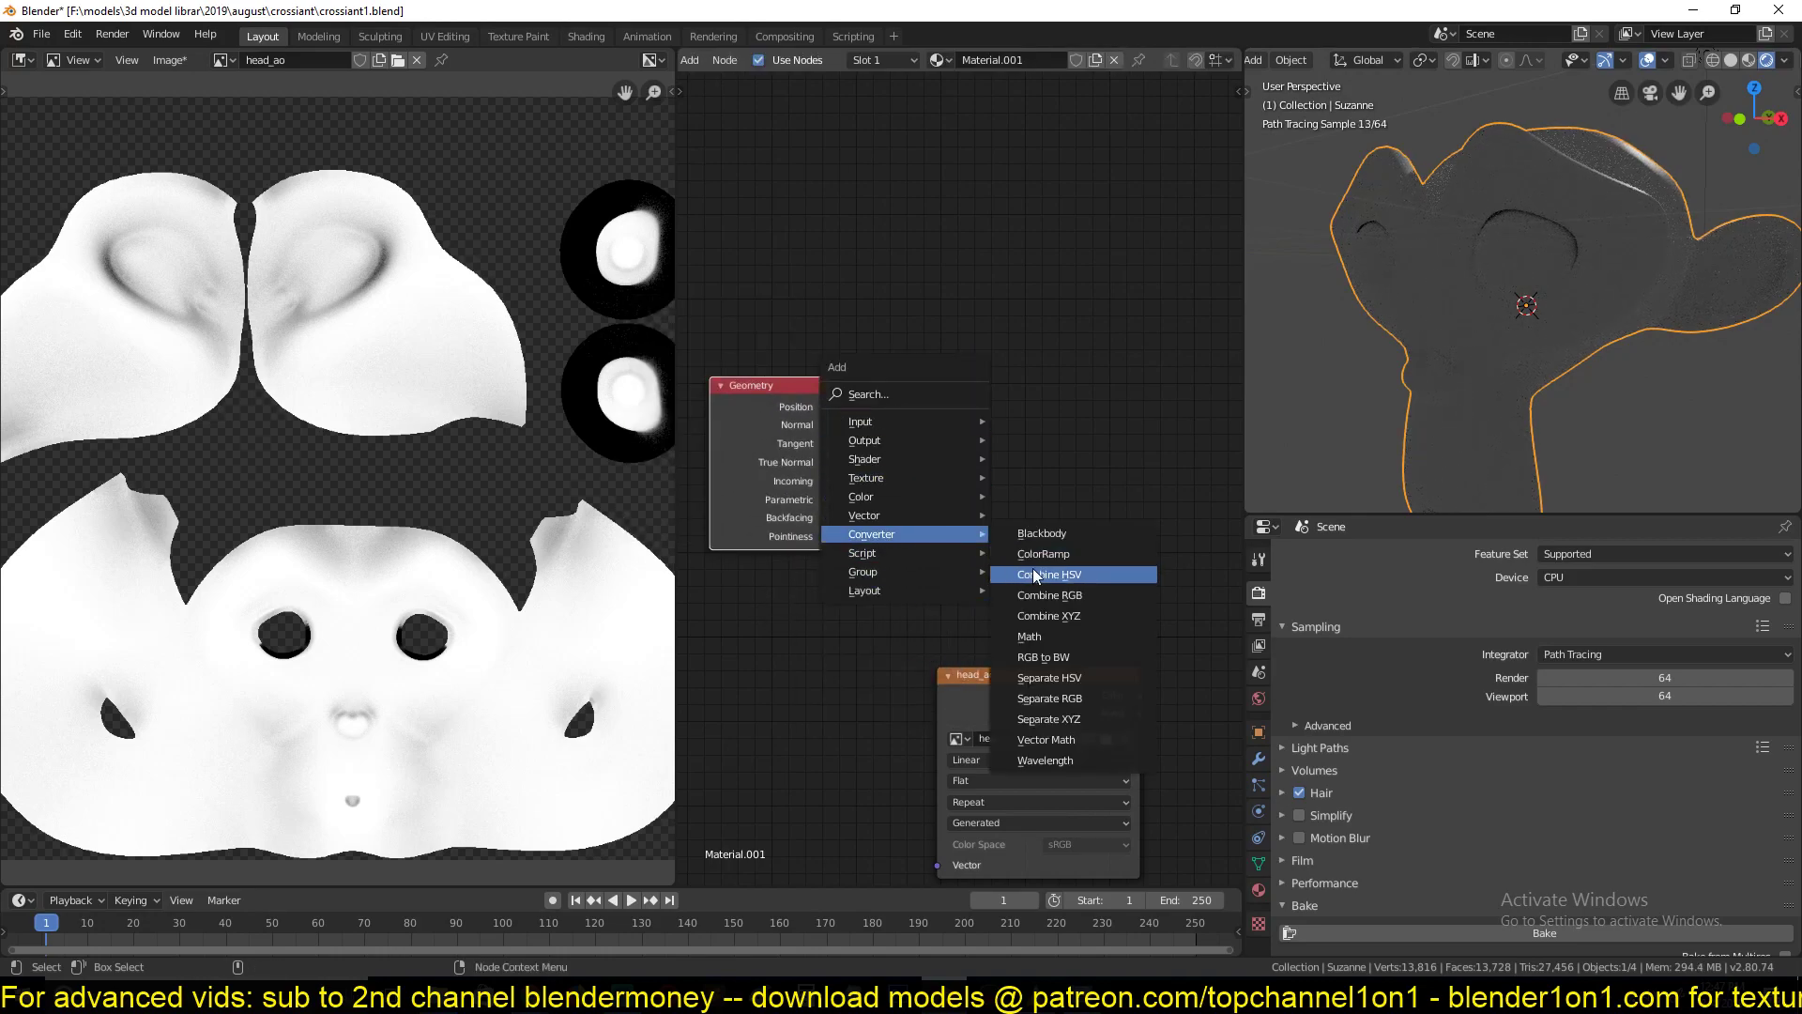
left_click(1055, 556)
left_click_drag(826, 536, 939, 505)
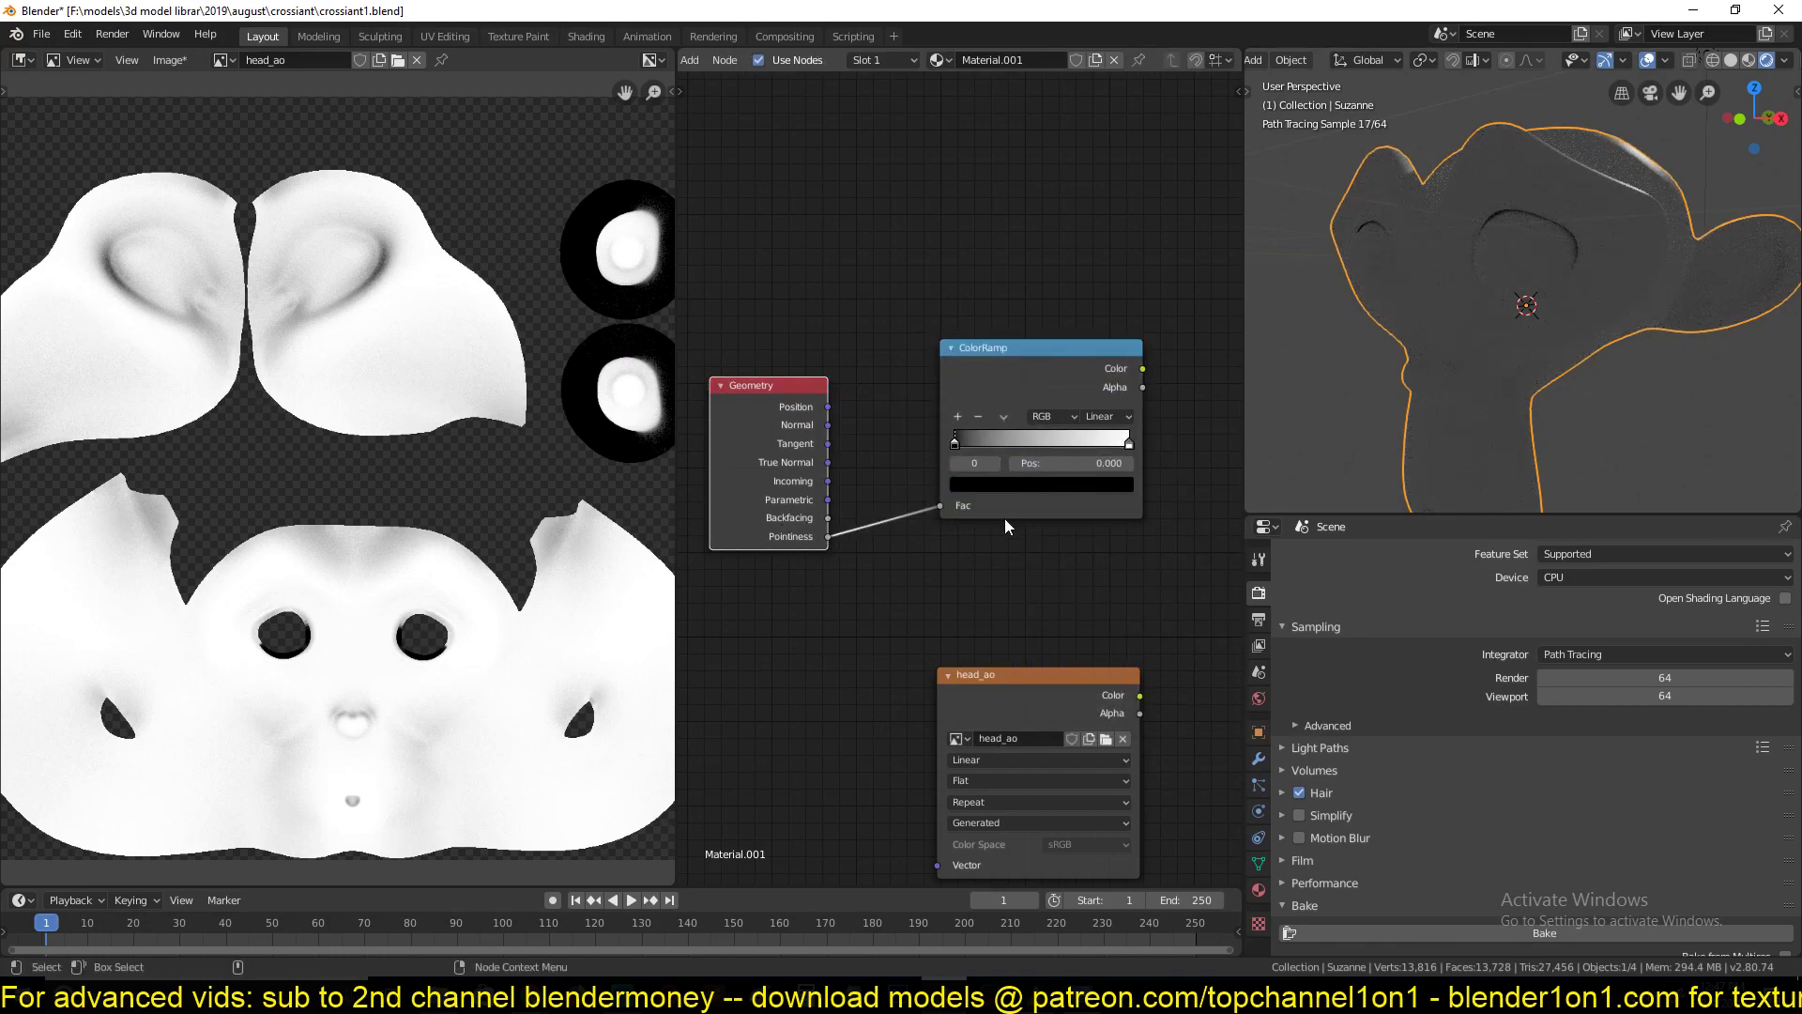
Preview the ColorRamp on the monkey and tighten its stops, placing the black stop at 0.432 and the white stop further inward
middle_click_drag(1005, 519, 913, 536)
left_click(971, 381, "ctrl+shift")
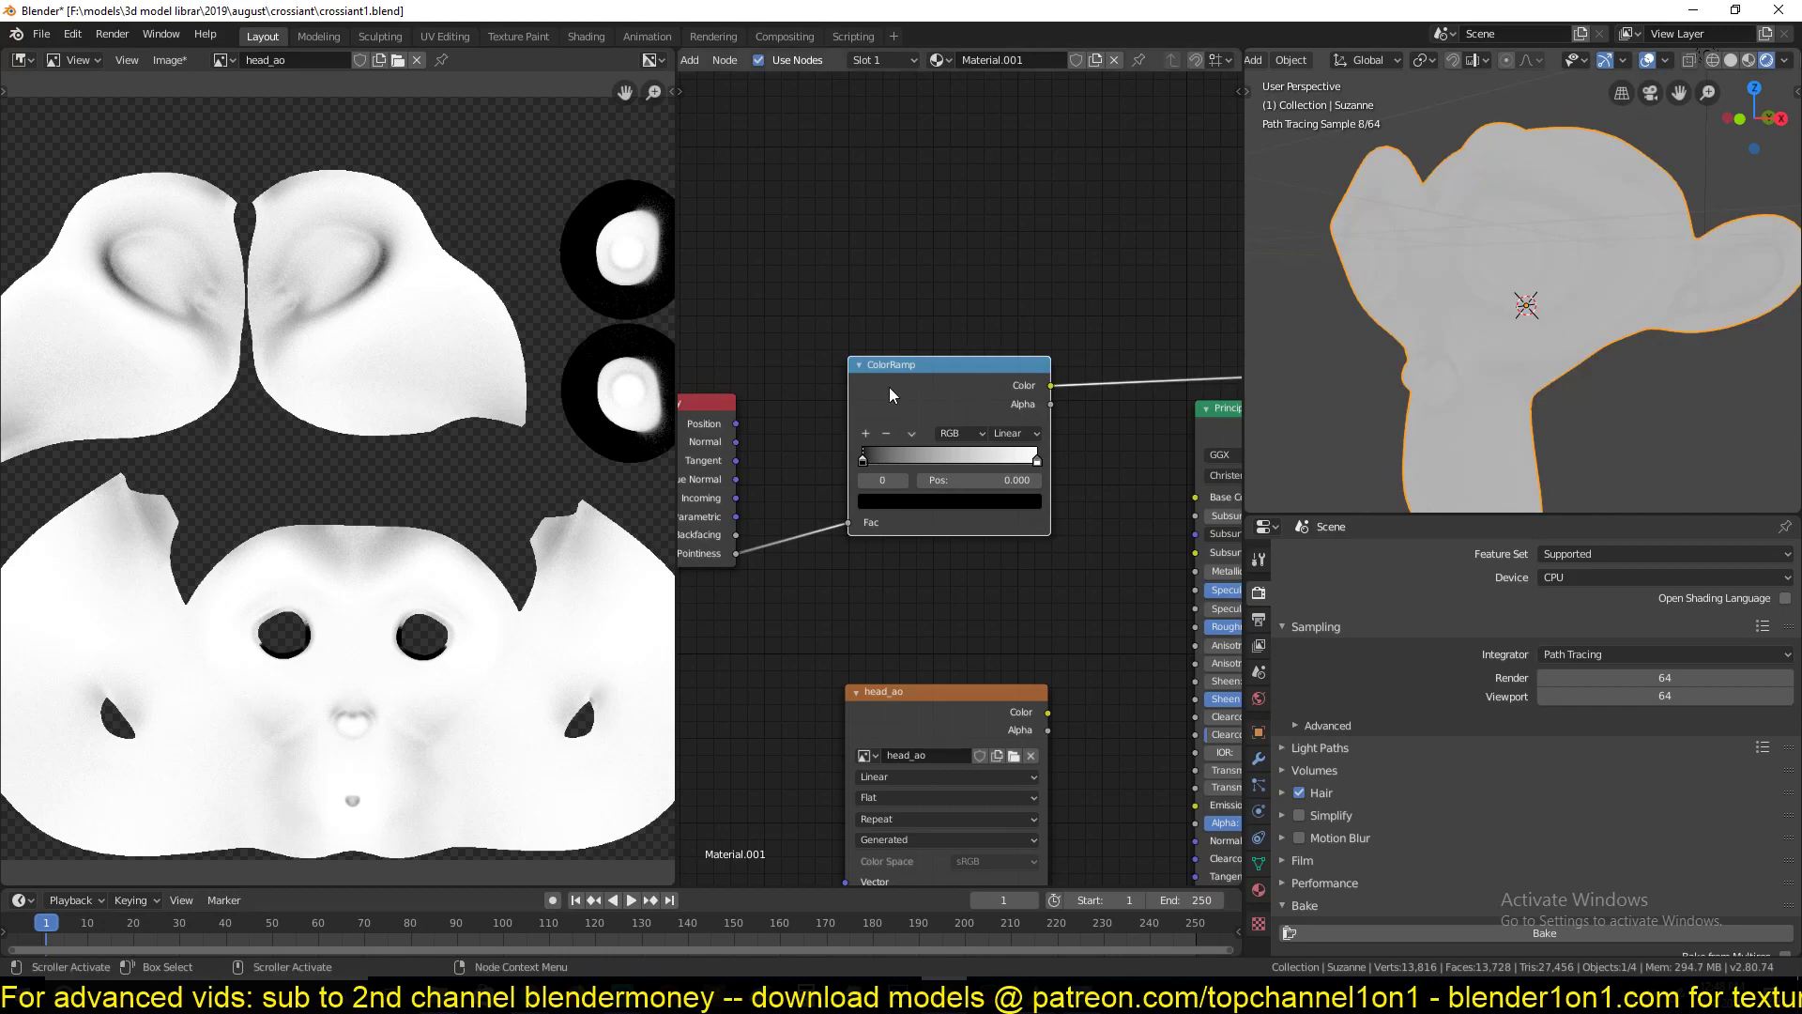
middle_click_drag(1372, 348, 1329, 398)
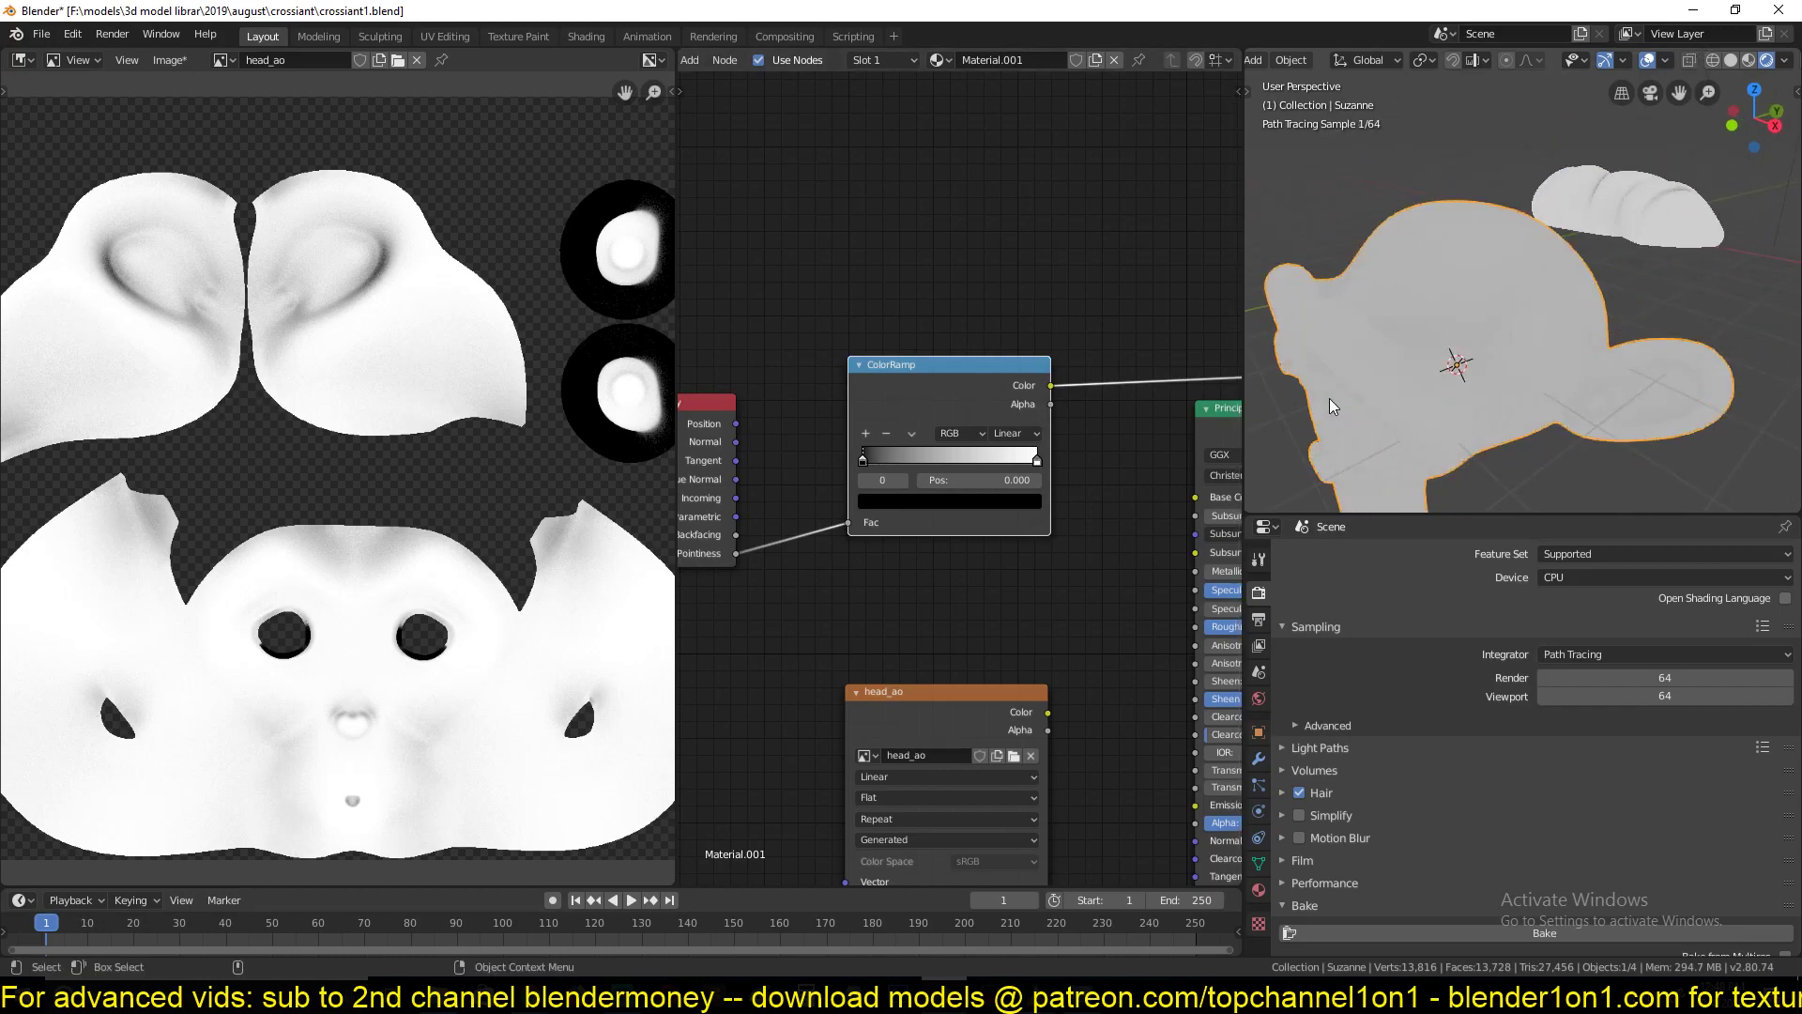
scroll(1329, 398, "up", 2)
left_click_drag(864, 457, 937, 464)
scroll(1389, 368, "down", 5)
middle_click_drag(1381, 369, 1418, 340)
scroll(1417, 341, "up", 6)
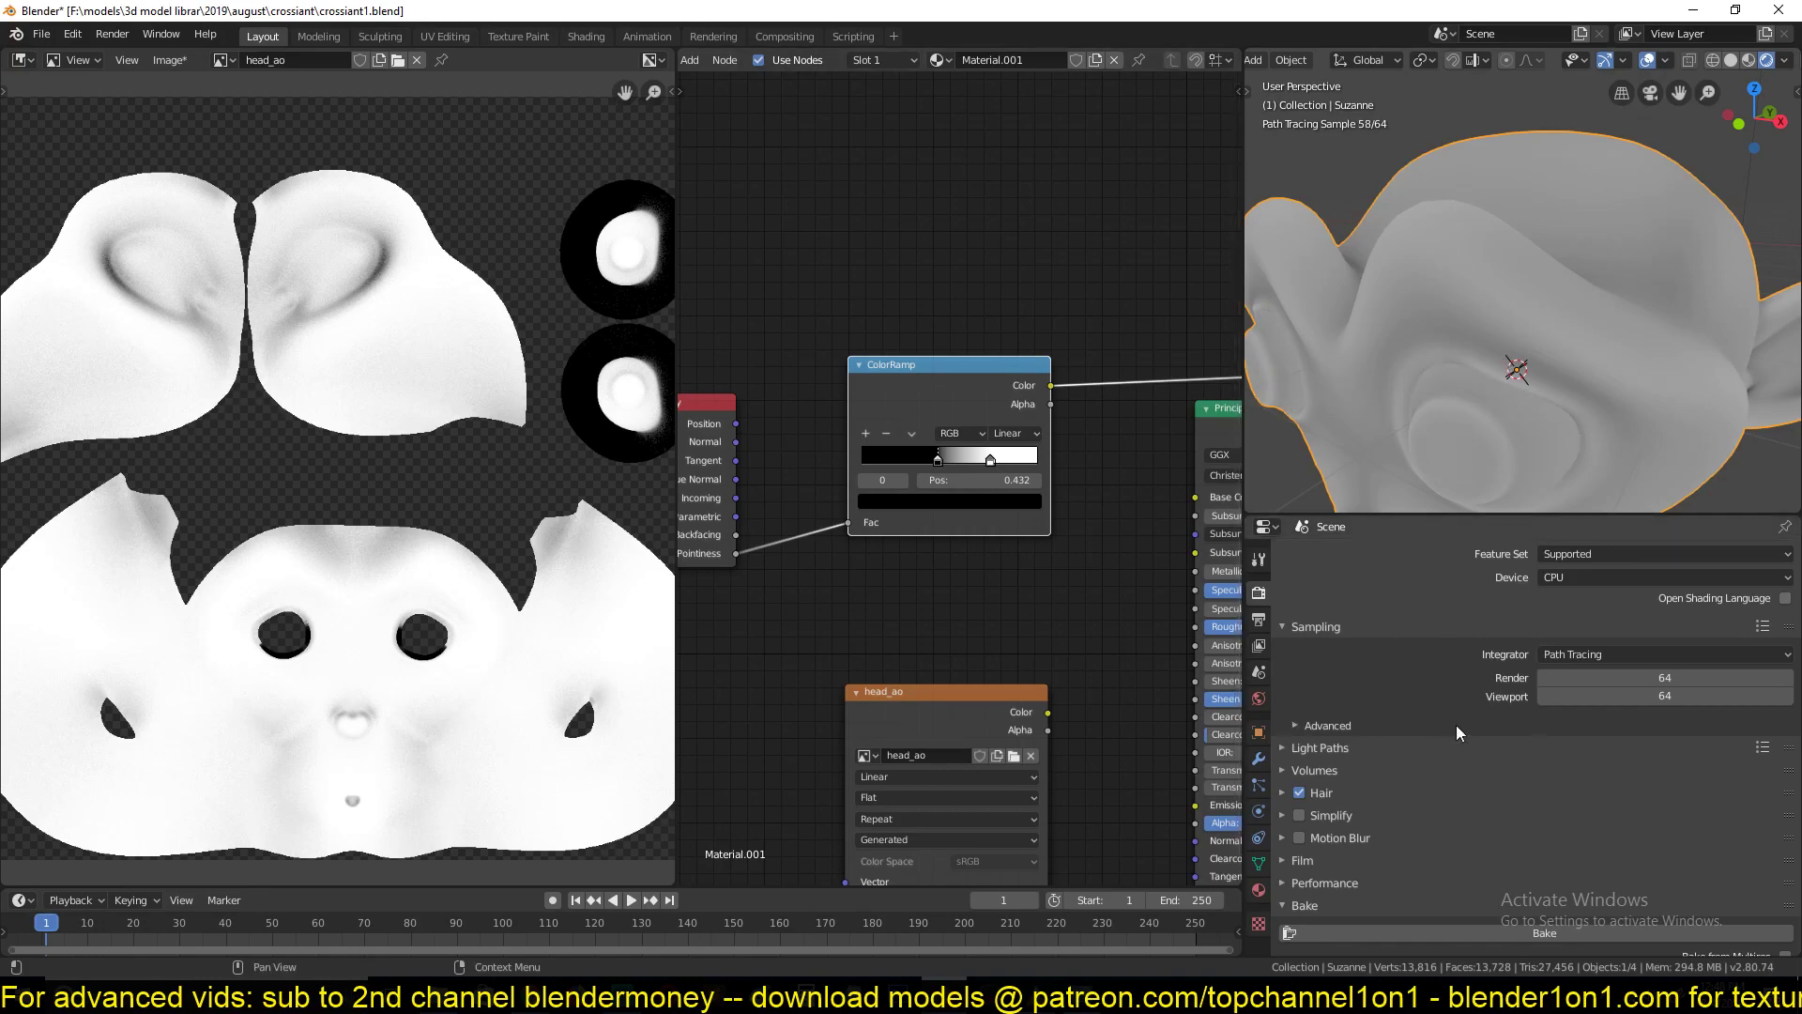
Connect the ColorRamp's Color output to the Principled BSDF's Base Color and route the shader back to the material output
scroll(1014, 498, "down", 1)
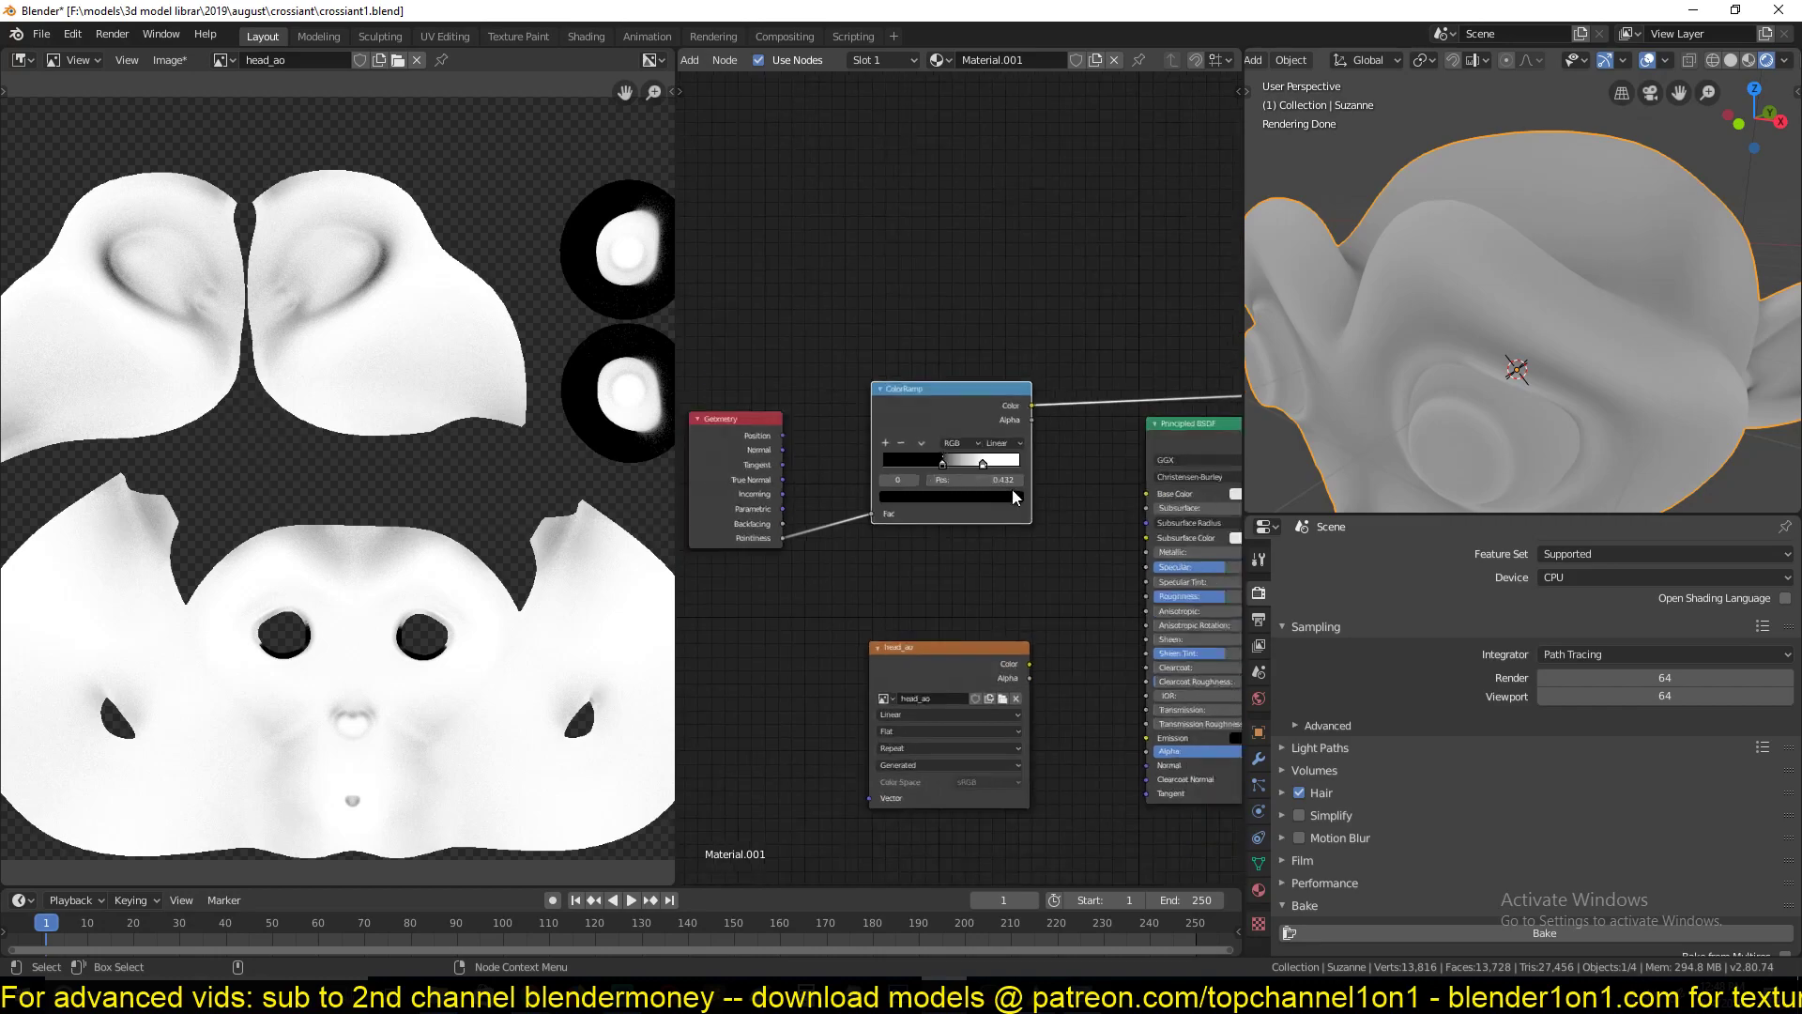
mouse_move(992, 403)
left_mouse_down()
mouse_move(934, 438)
mouse_move(1147, 493)
left_mouse_up()
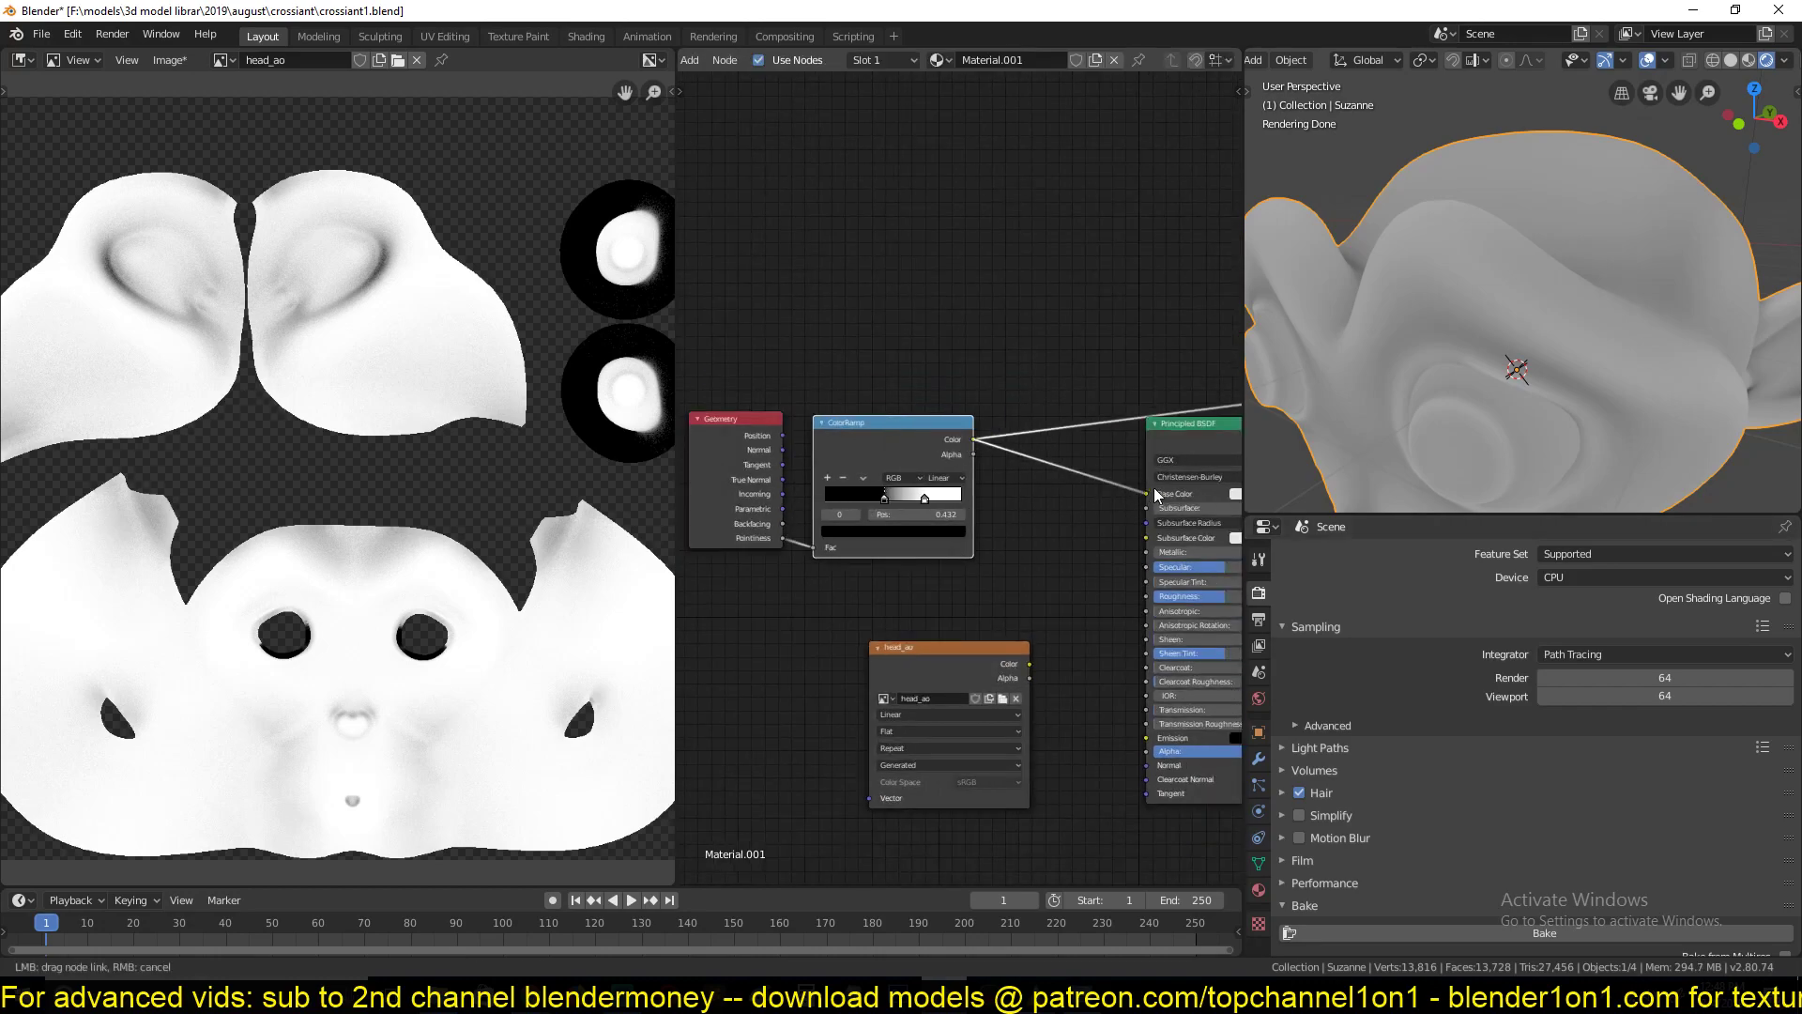
left_click(1183, 437, "ctrl+shift")
Set the bake type to Diffuse
scroll(1398, 713, "down", 3)
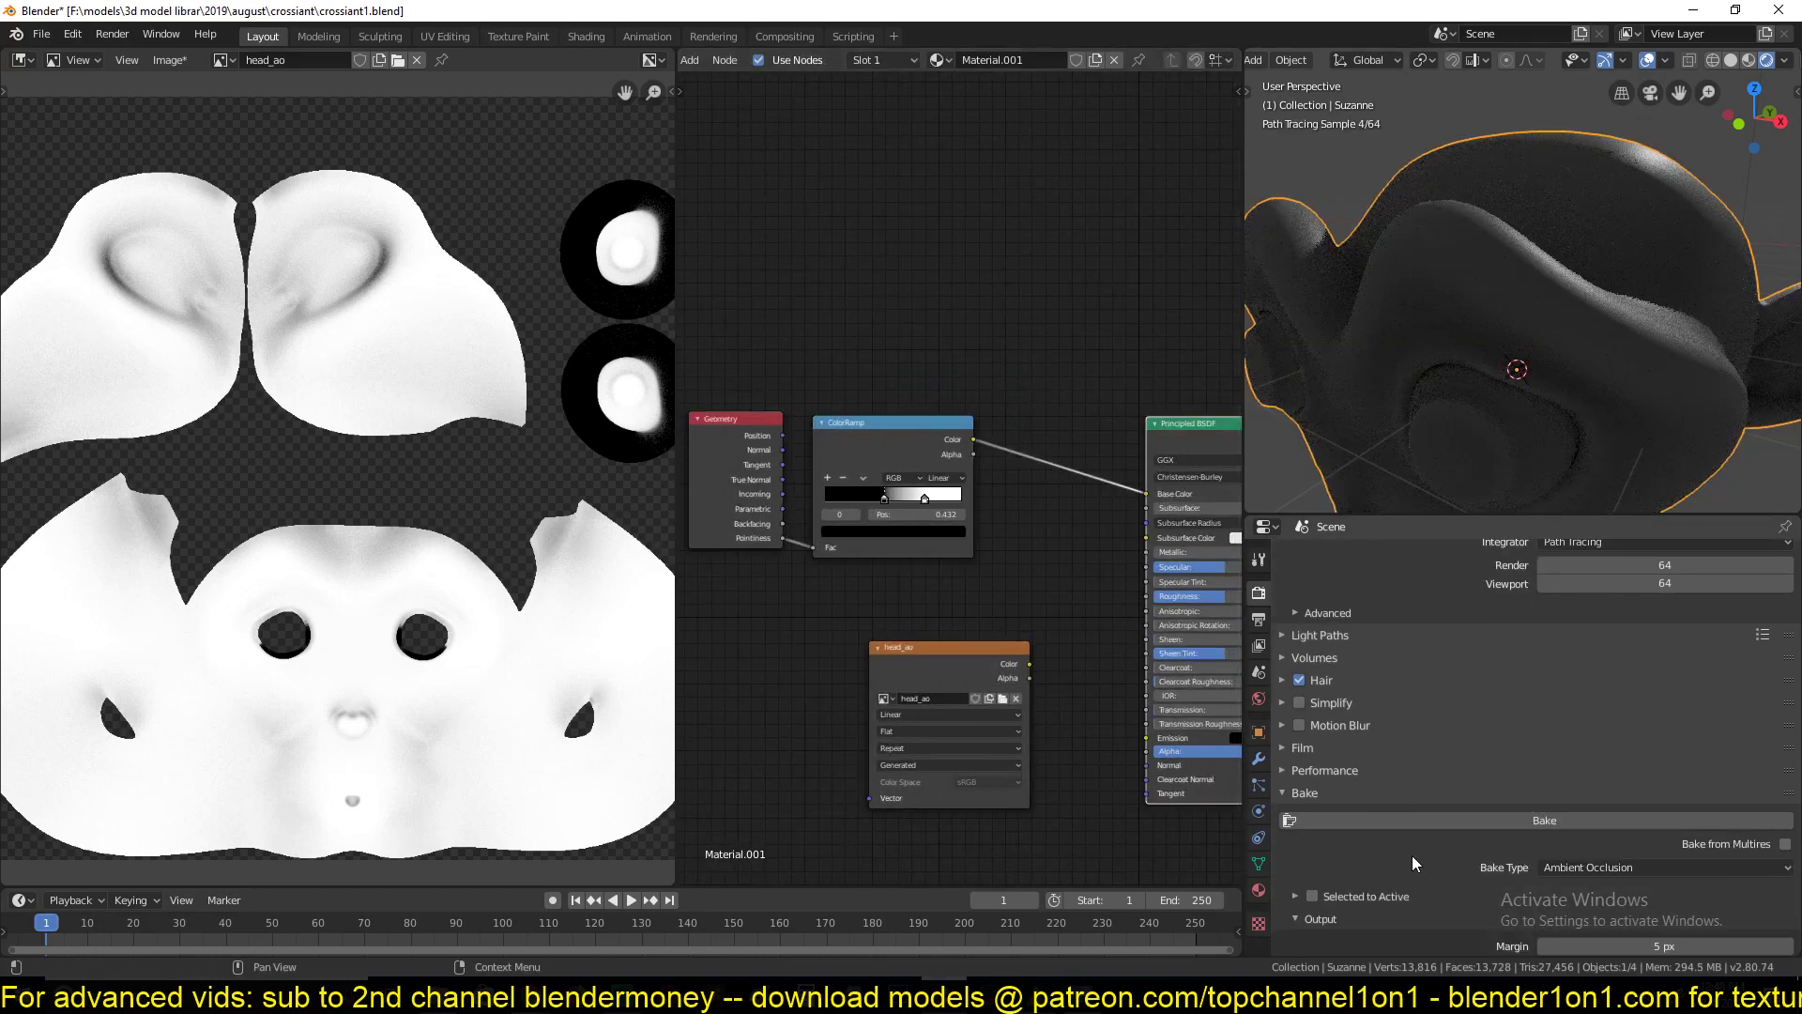
scroll(1316, 729, "down", 2)
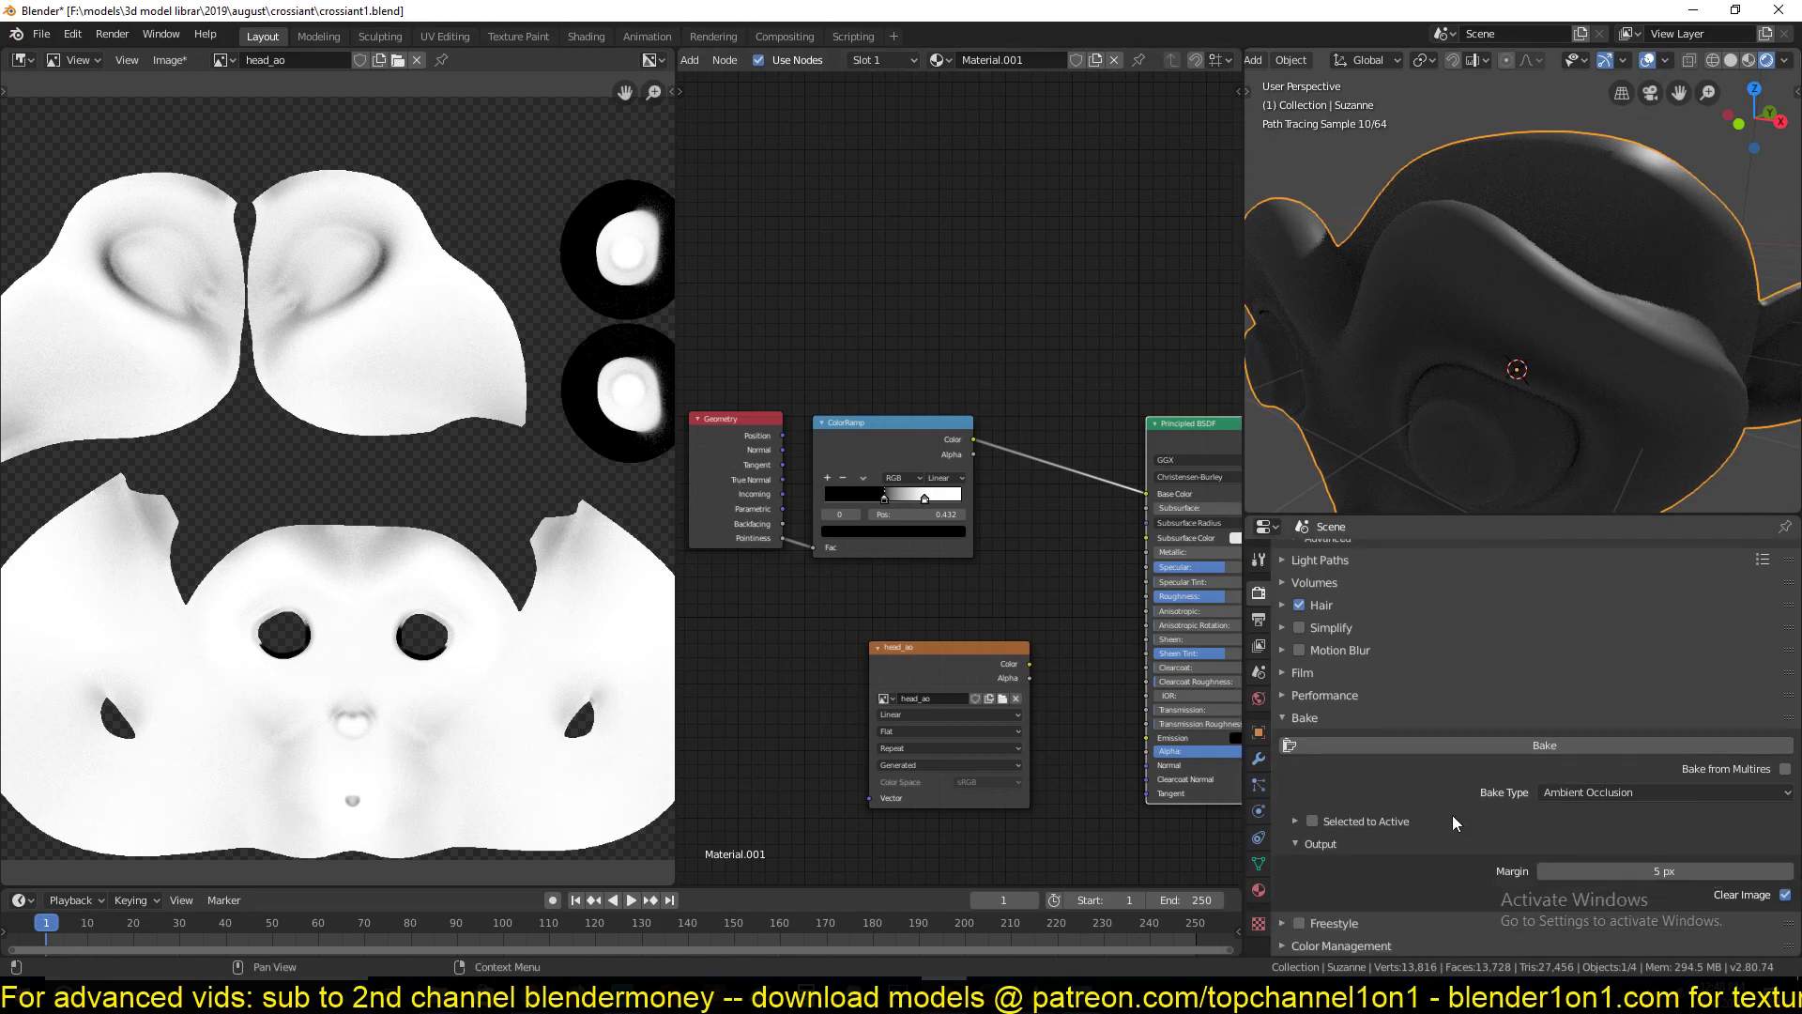
left_click(1545, 791)
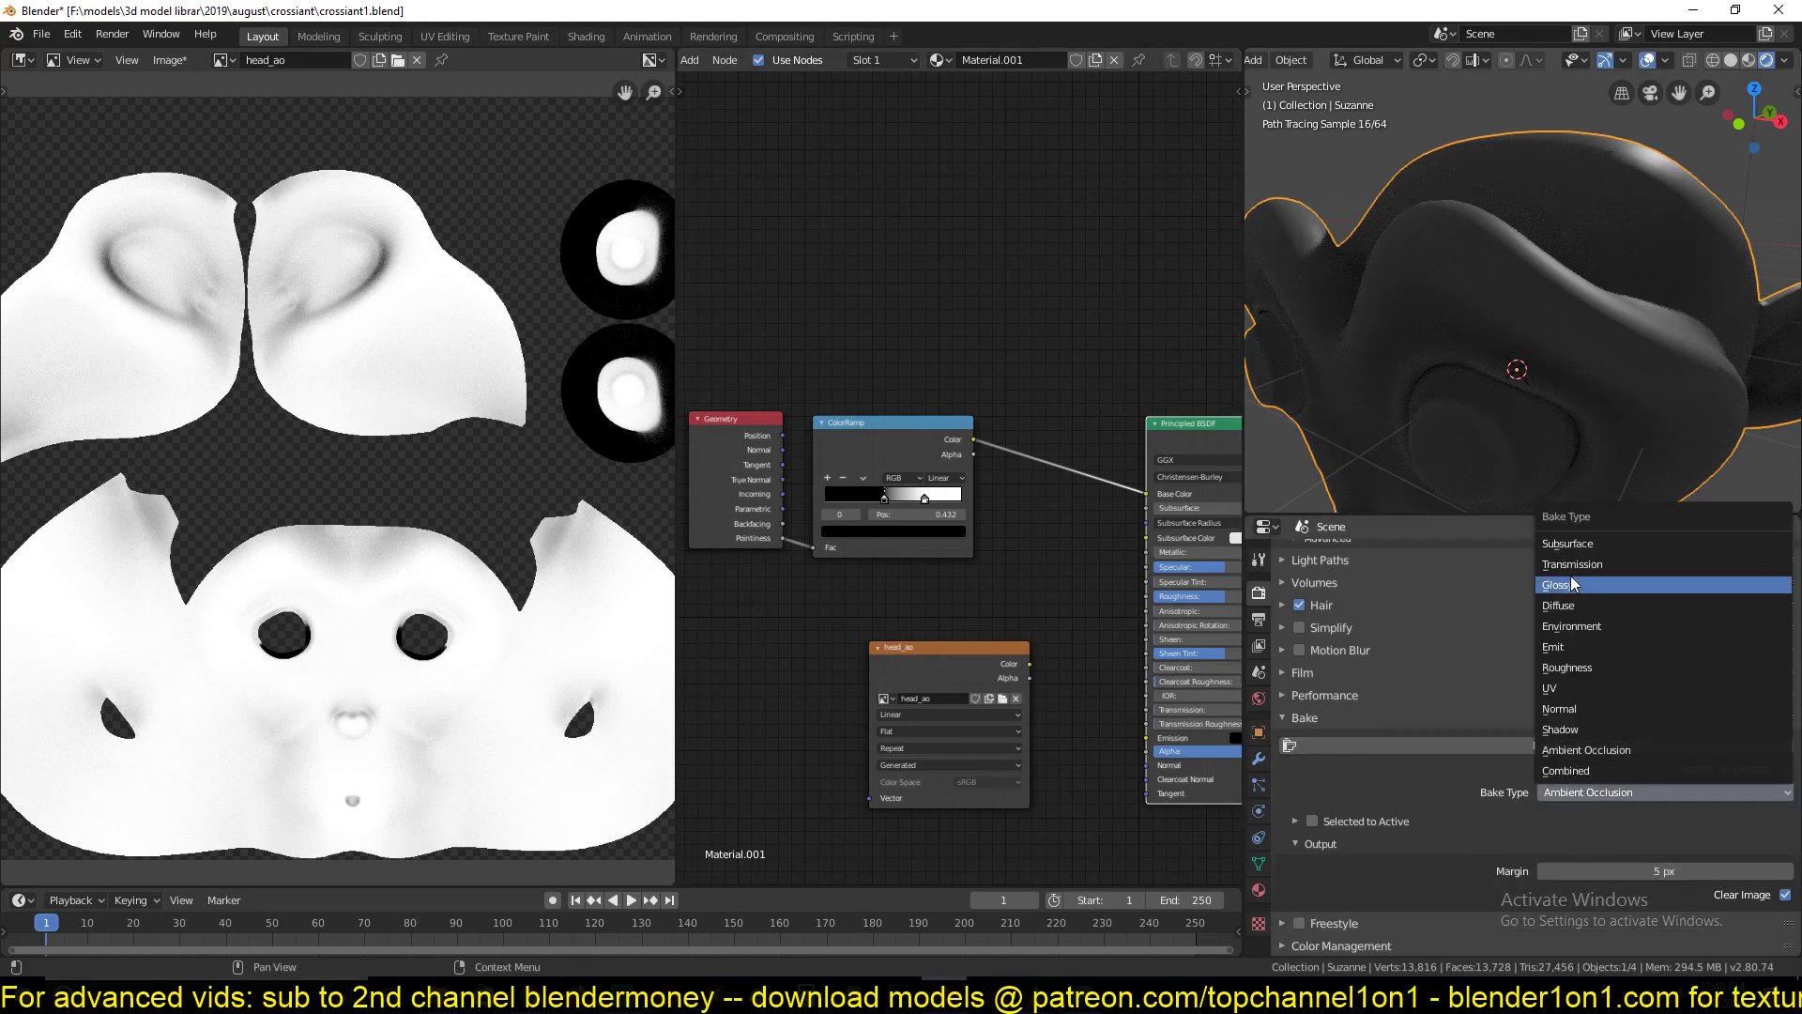
left_click(1579, 605)
middle_click_drag(1185, 504, 1032, 484)
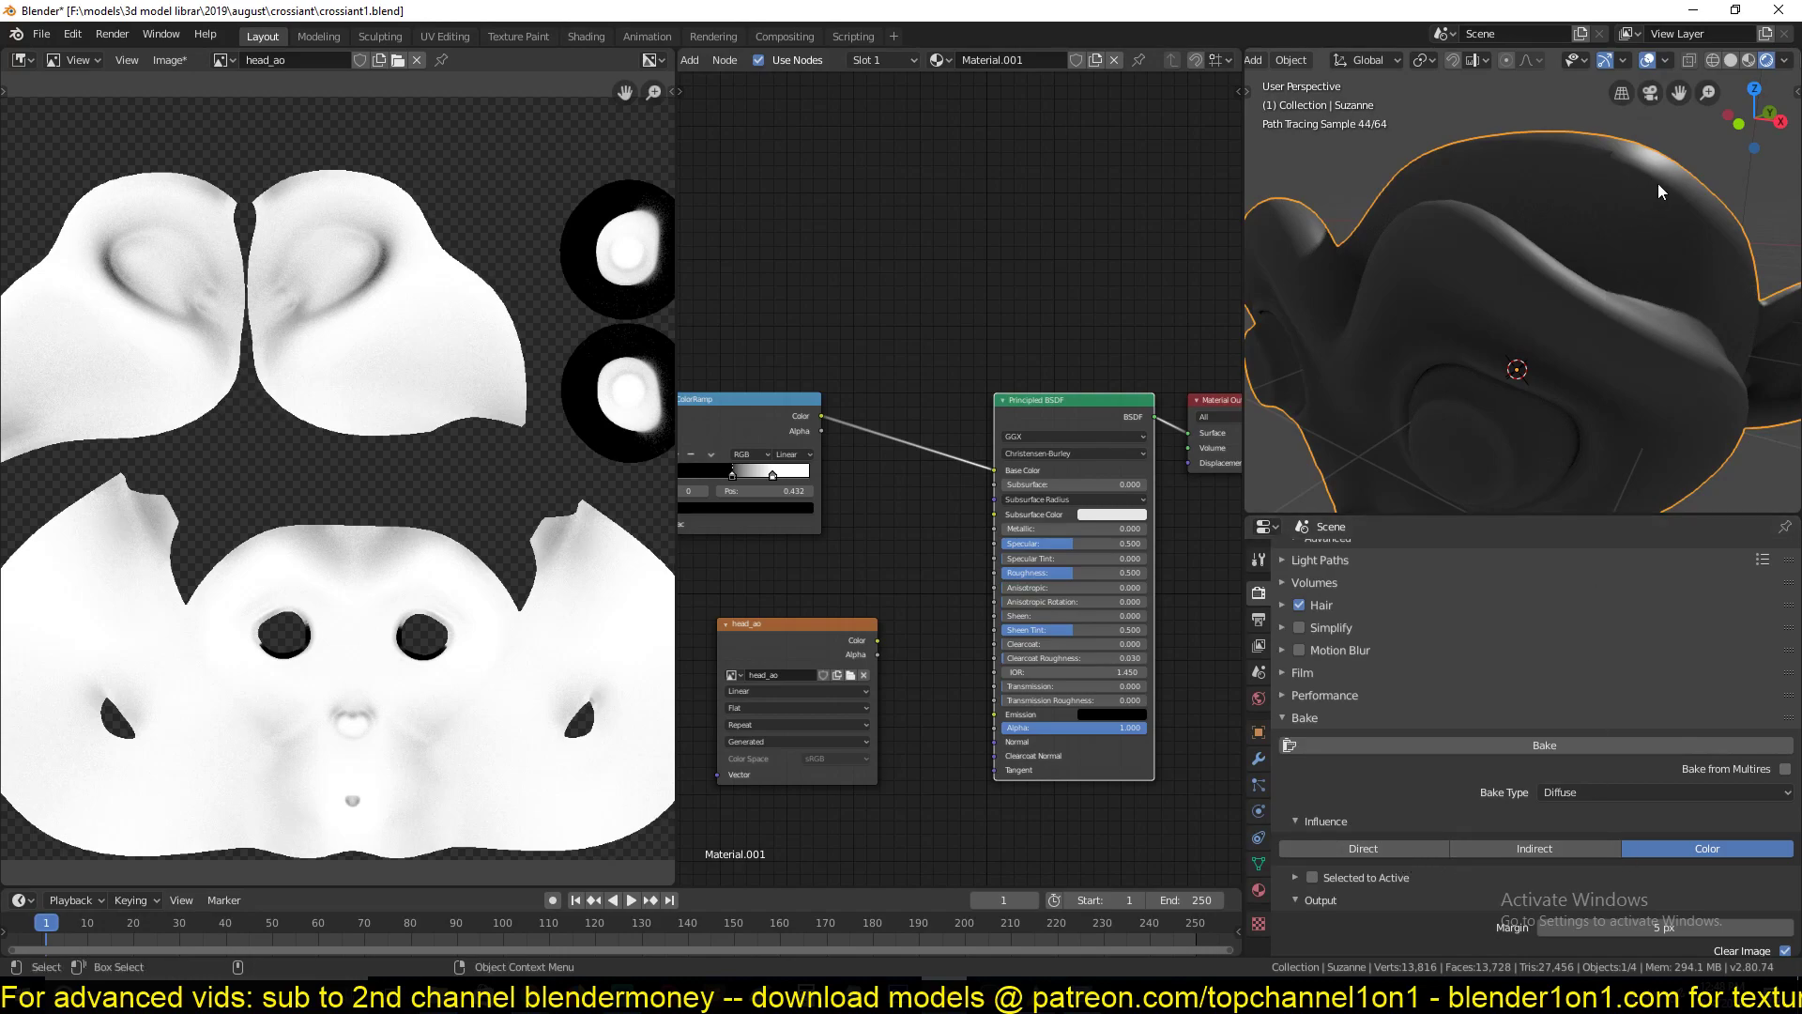
Set the render samples to 1 and save the Blender project
scroll(1650, 850, "up", 5)
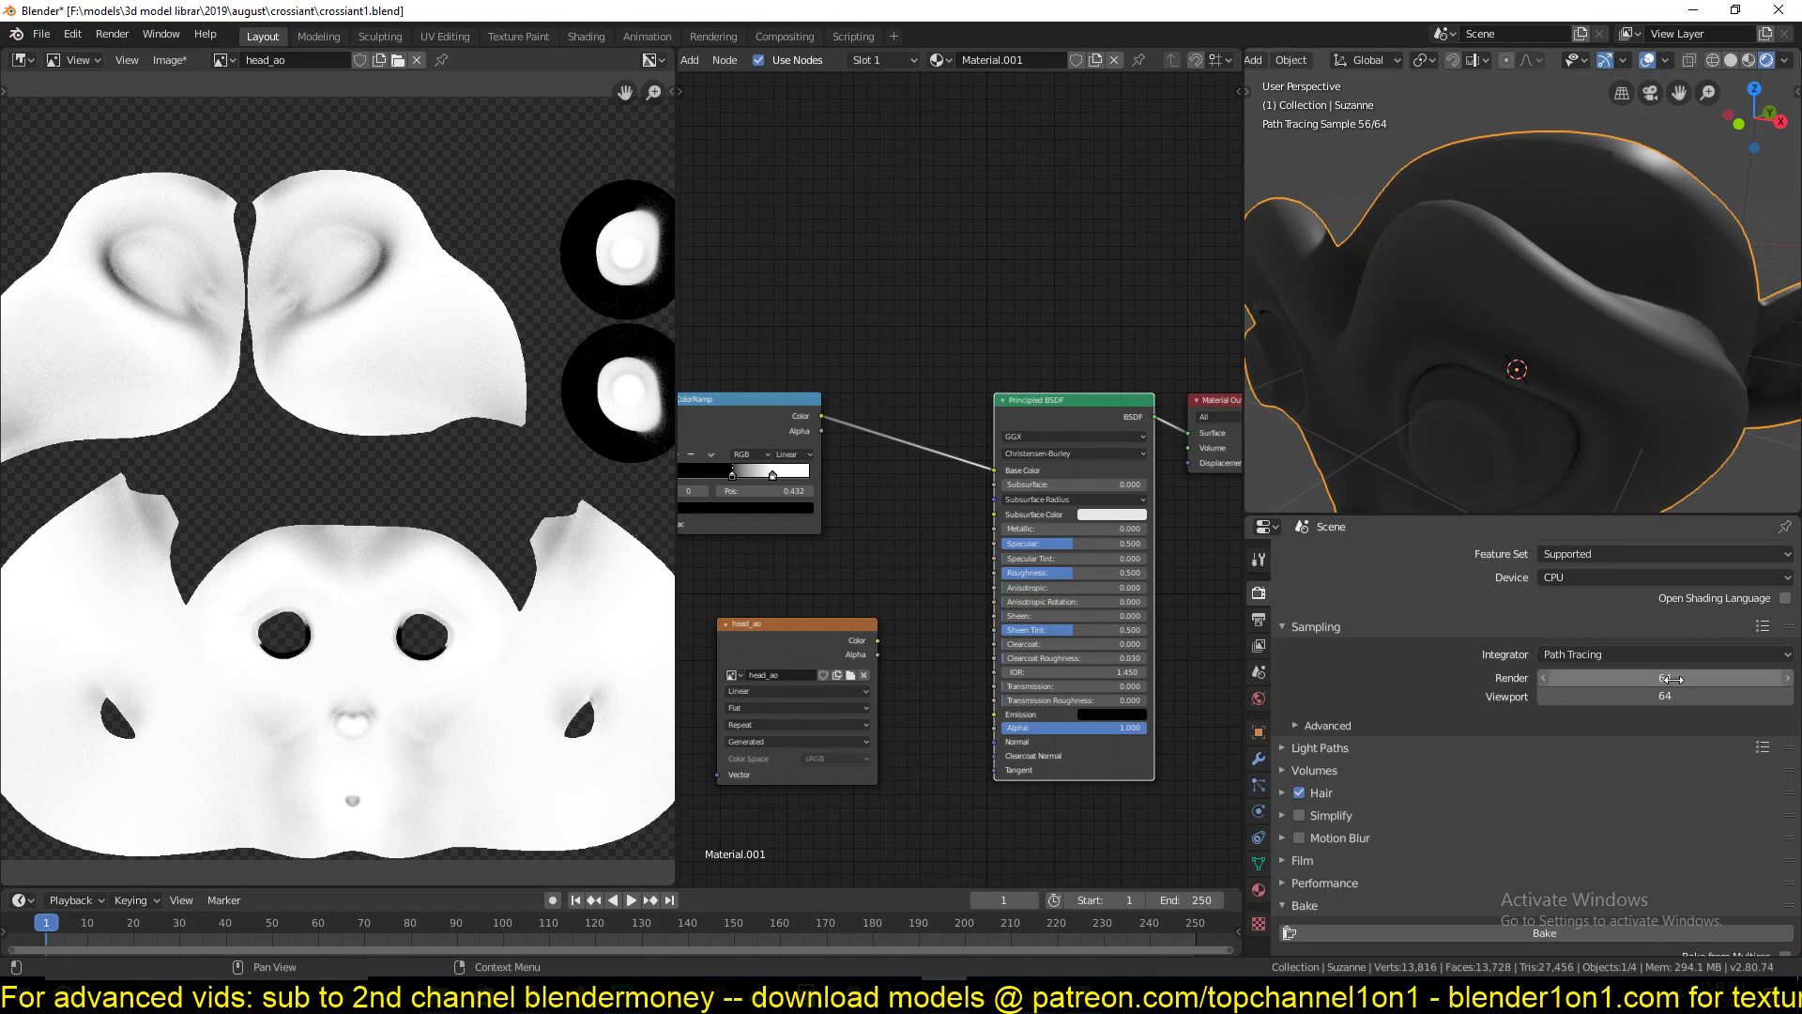
left_click(1595, 682)
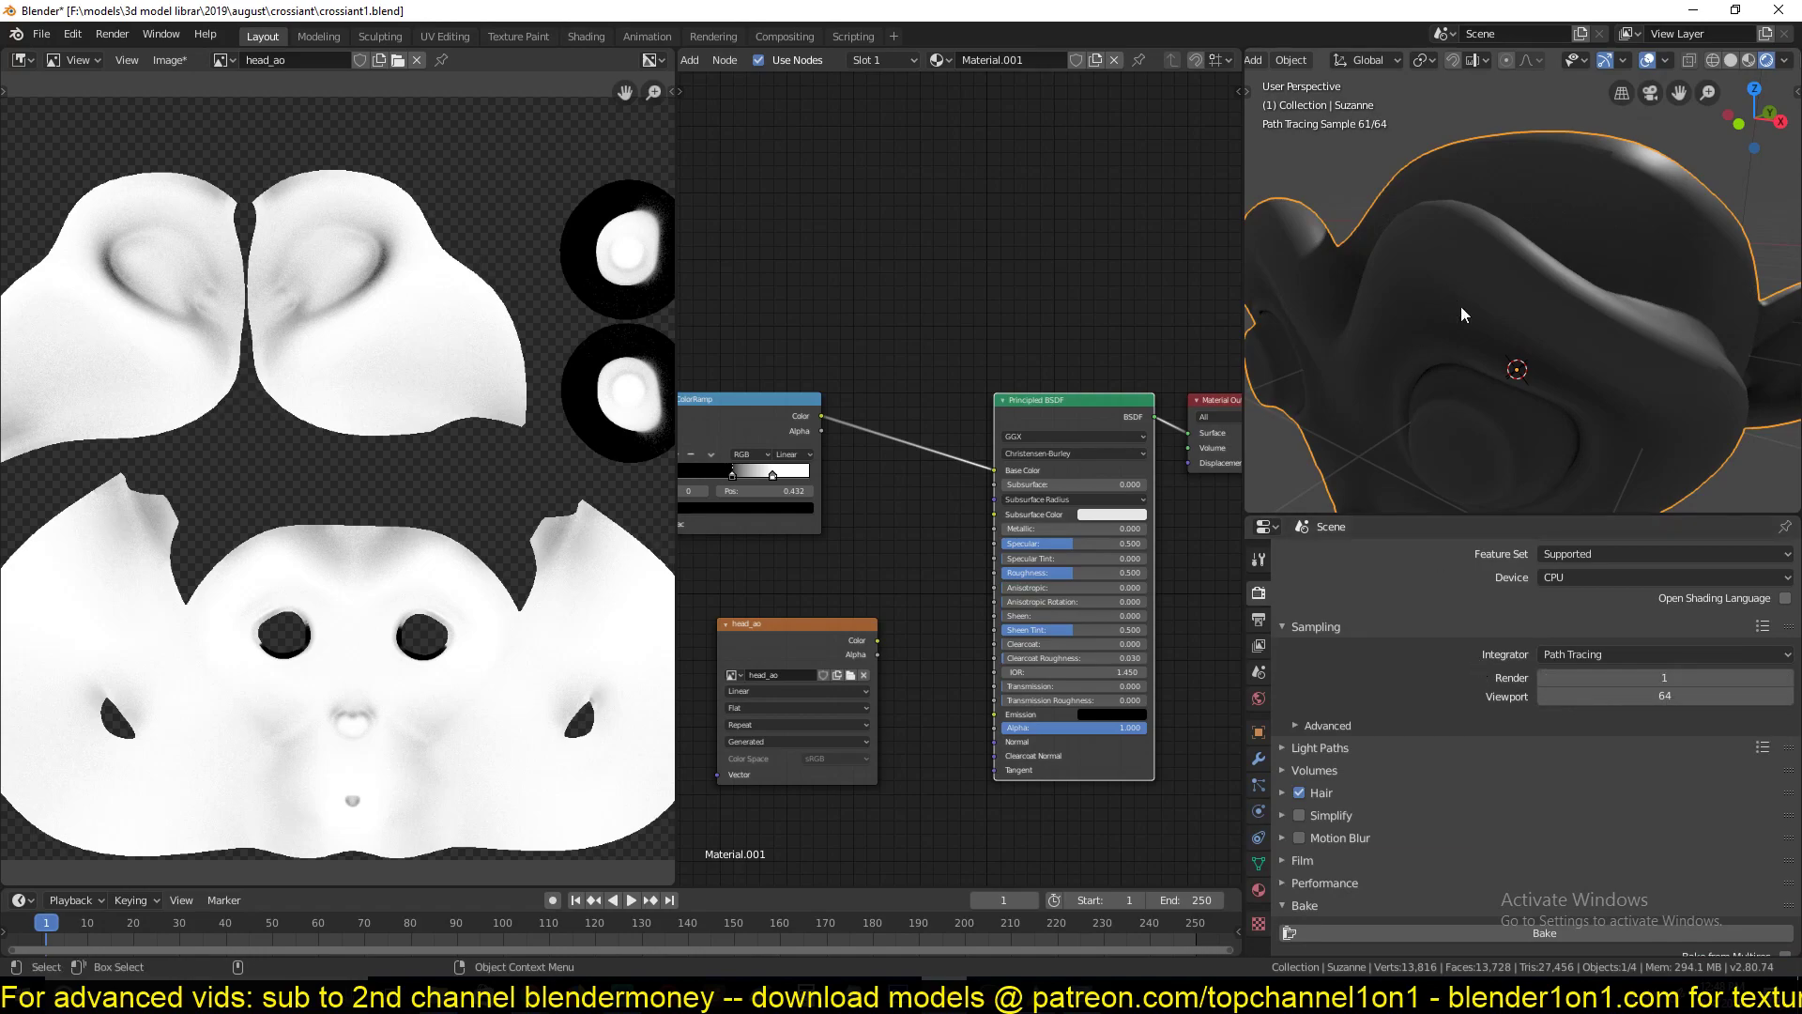
key("ctrl+s")
Bake the monkey's diffuse color into the head_ao image
scroll(1483, 809, "down", 3)
left_click(1544, 820)
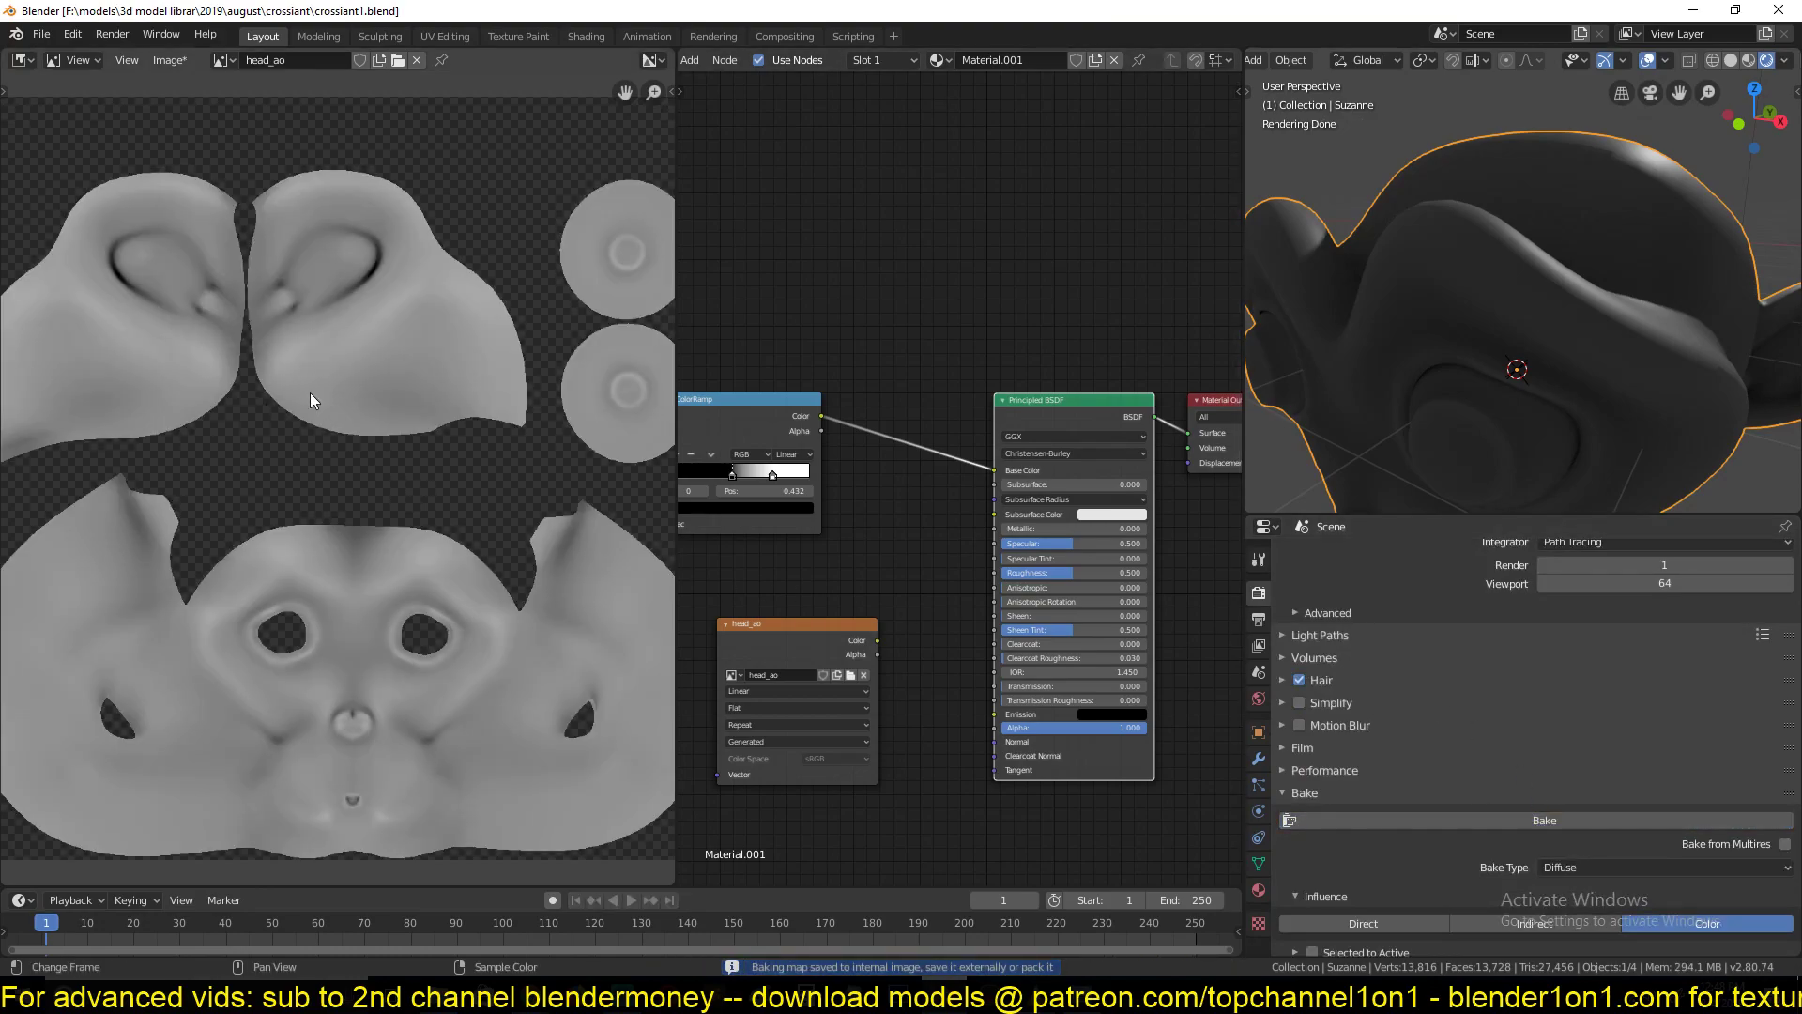
left_click(171, 60)
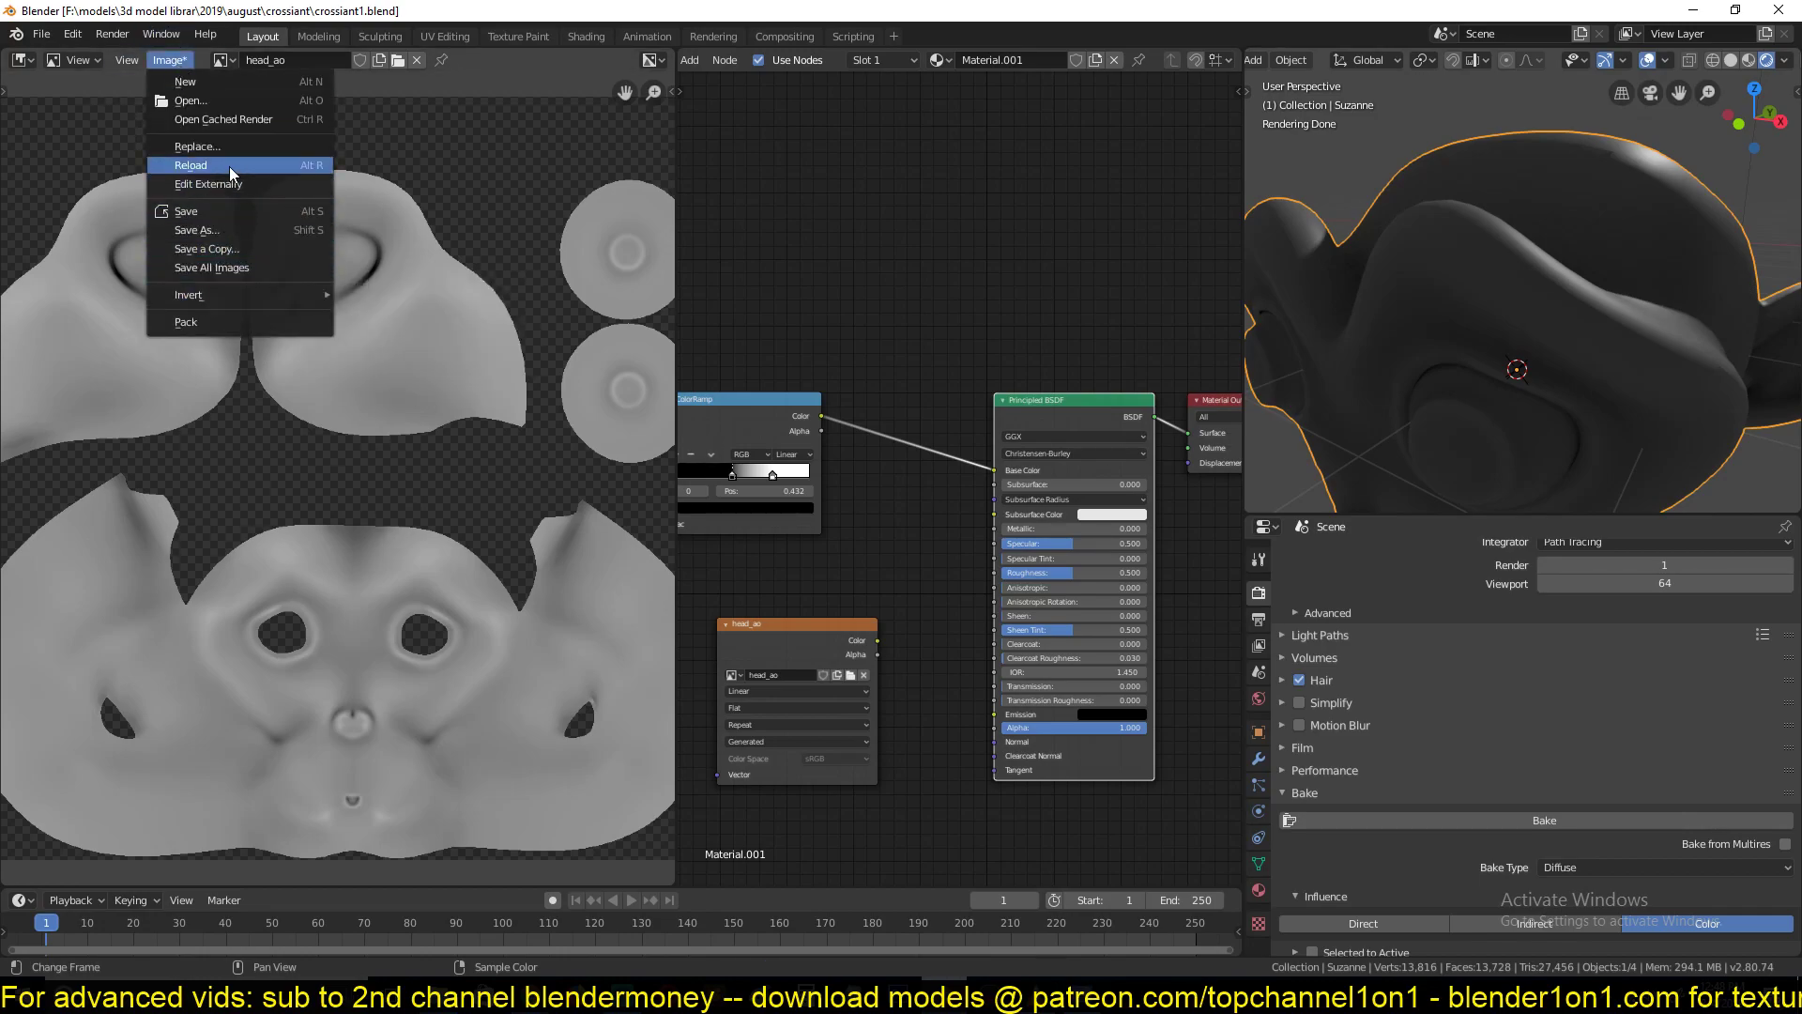
left_click(226, 230)
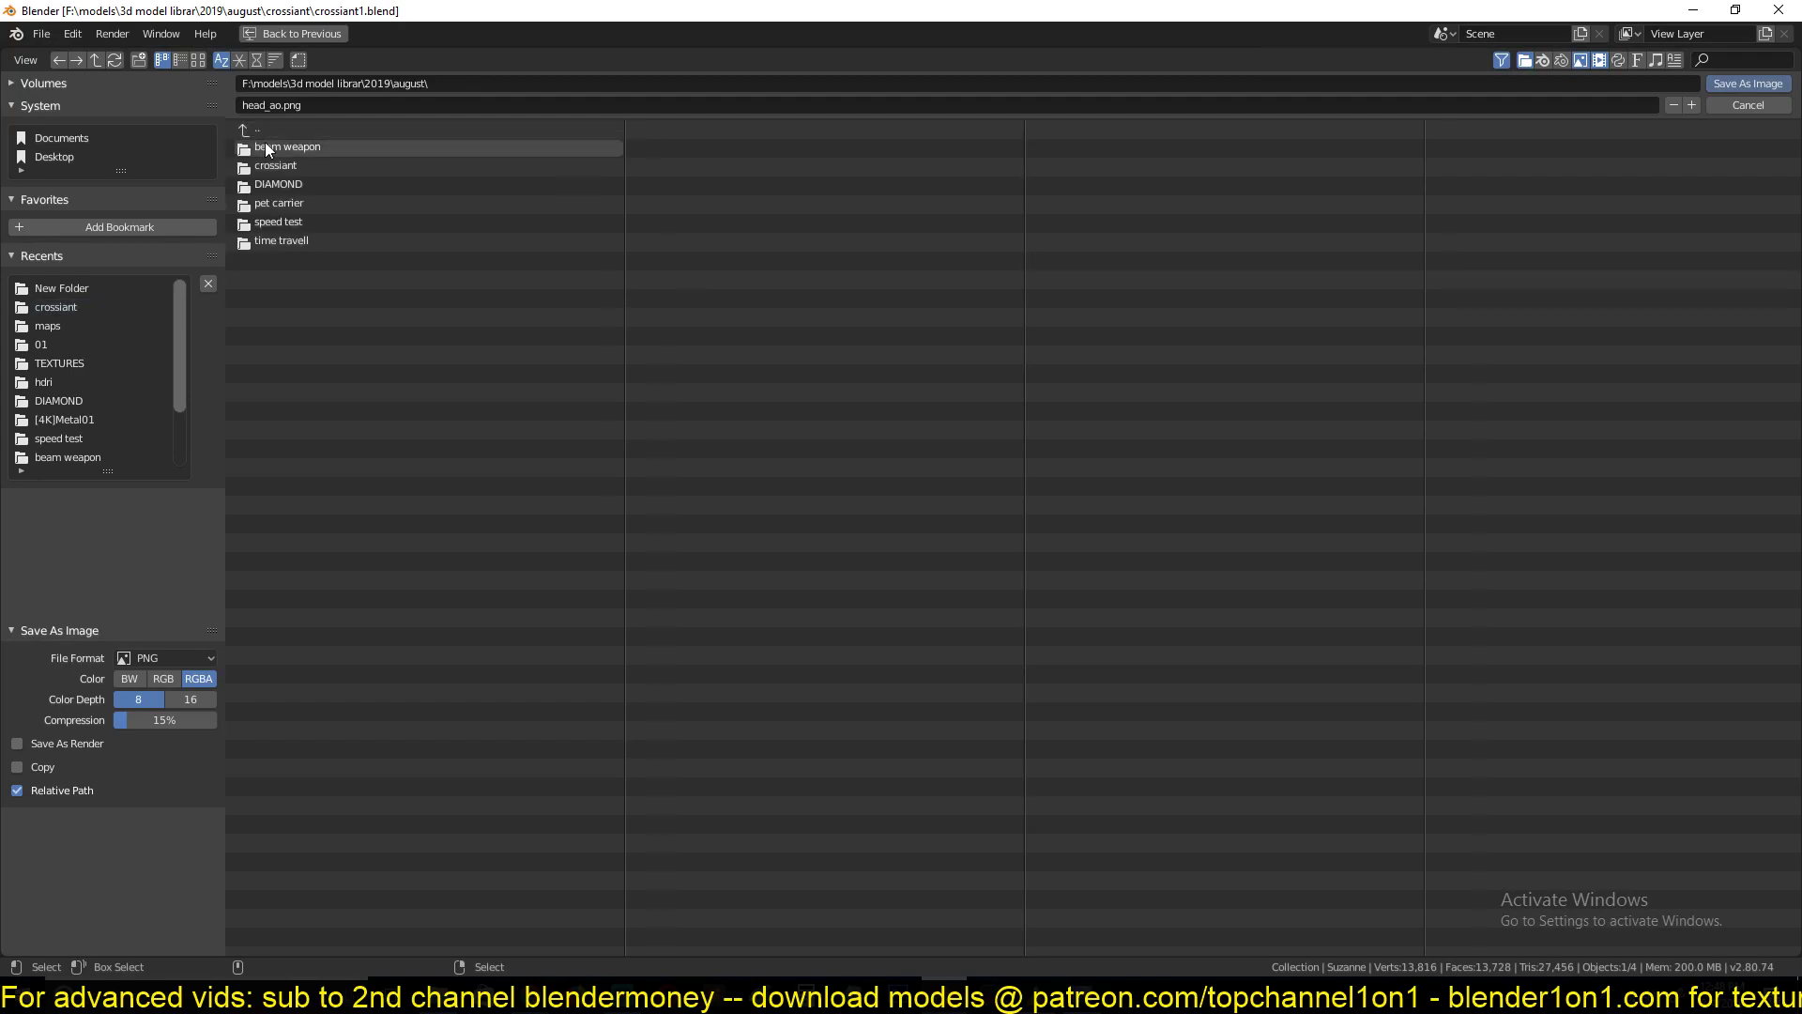
left_click(1747, 83)
Save the baked image as cavity.png in the New Folder inside the crossiant directory
left_click(171, 60)
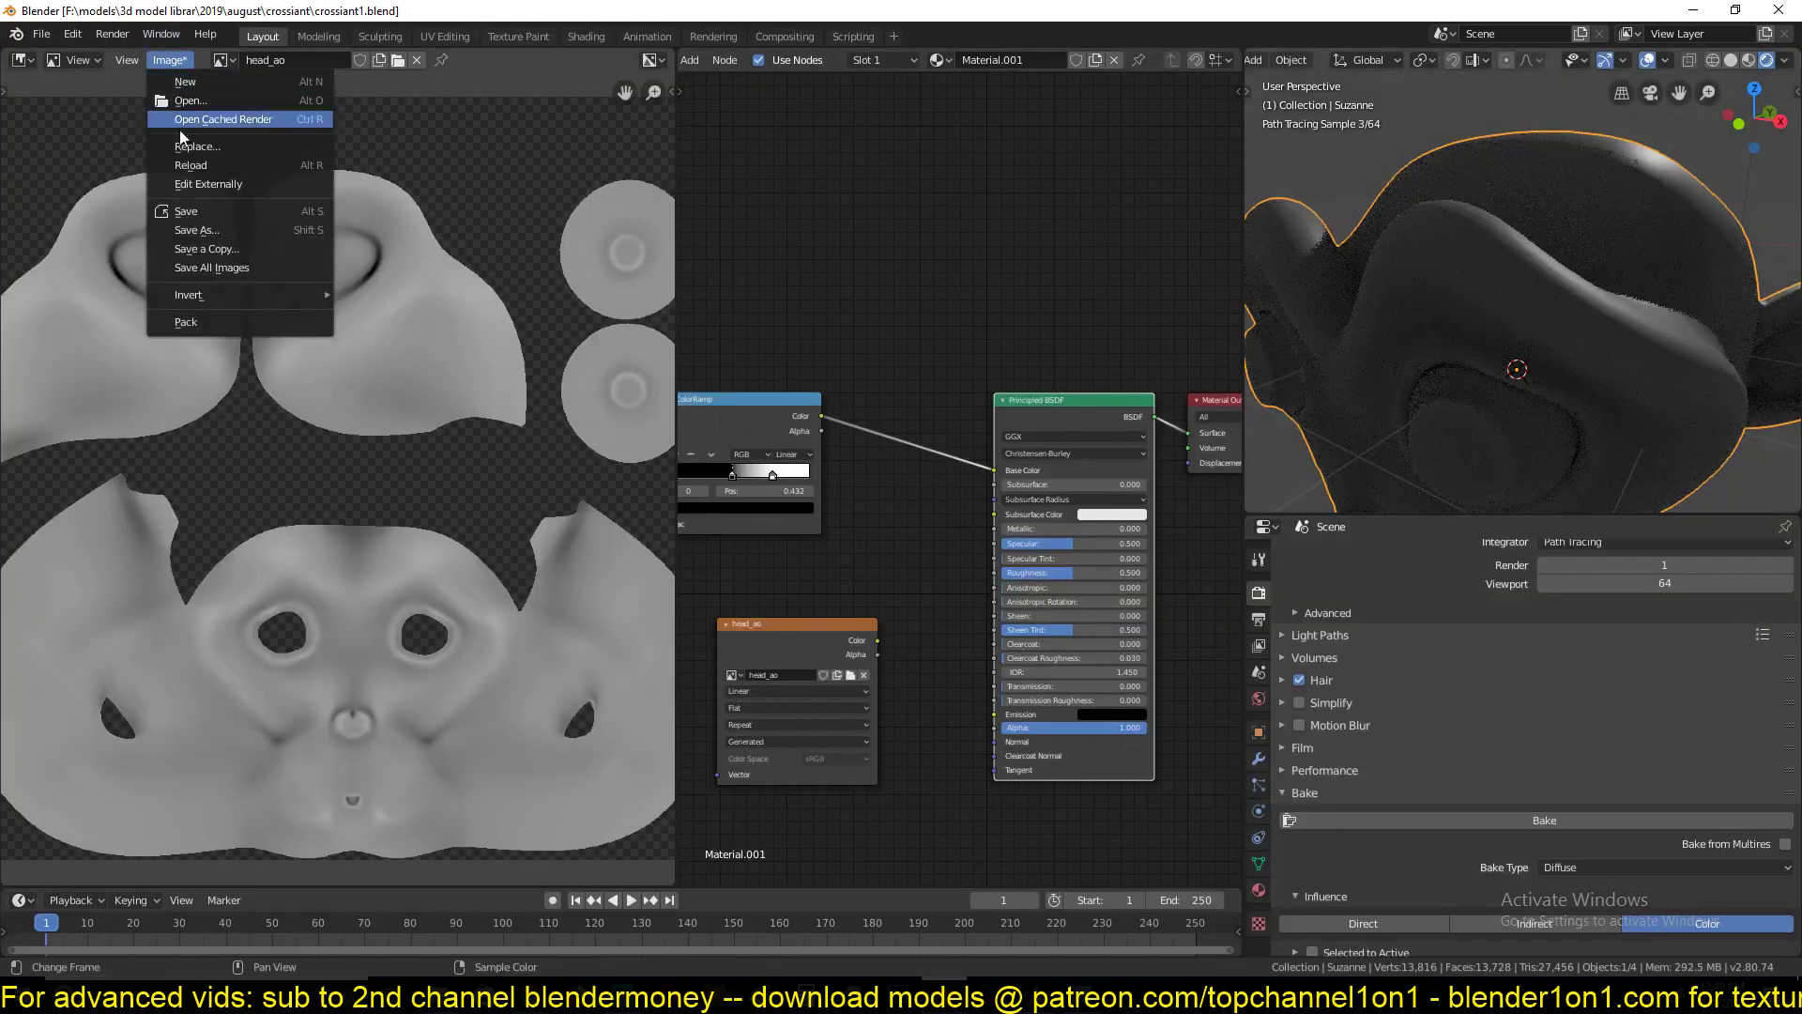
left_click(202, 231)
left_click(305, 153)
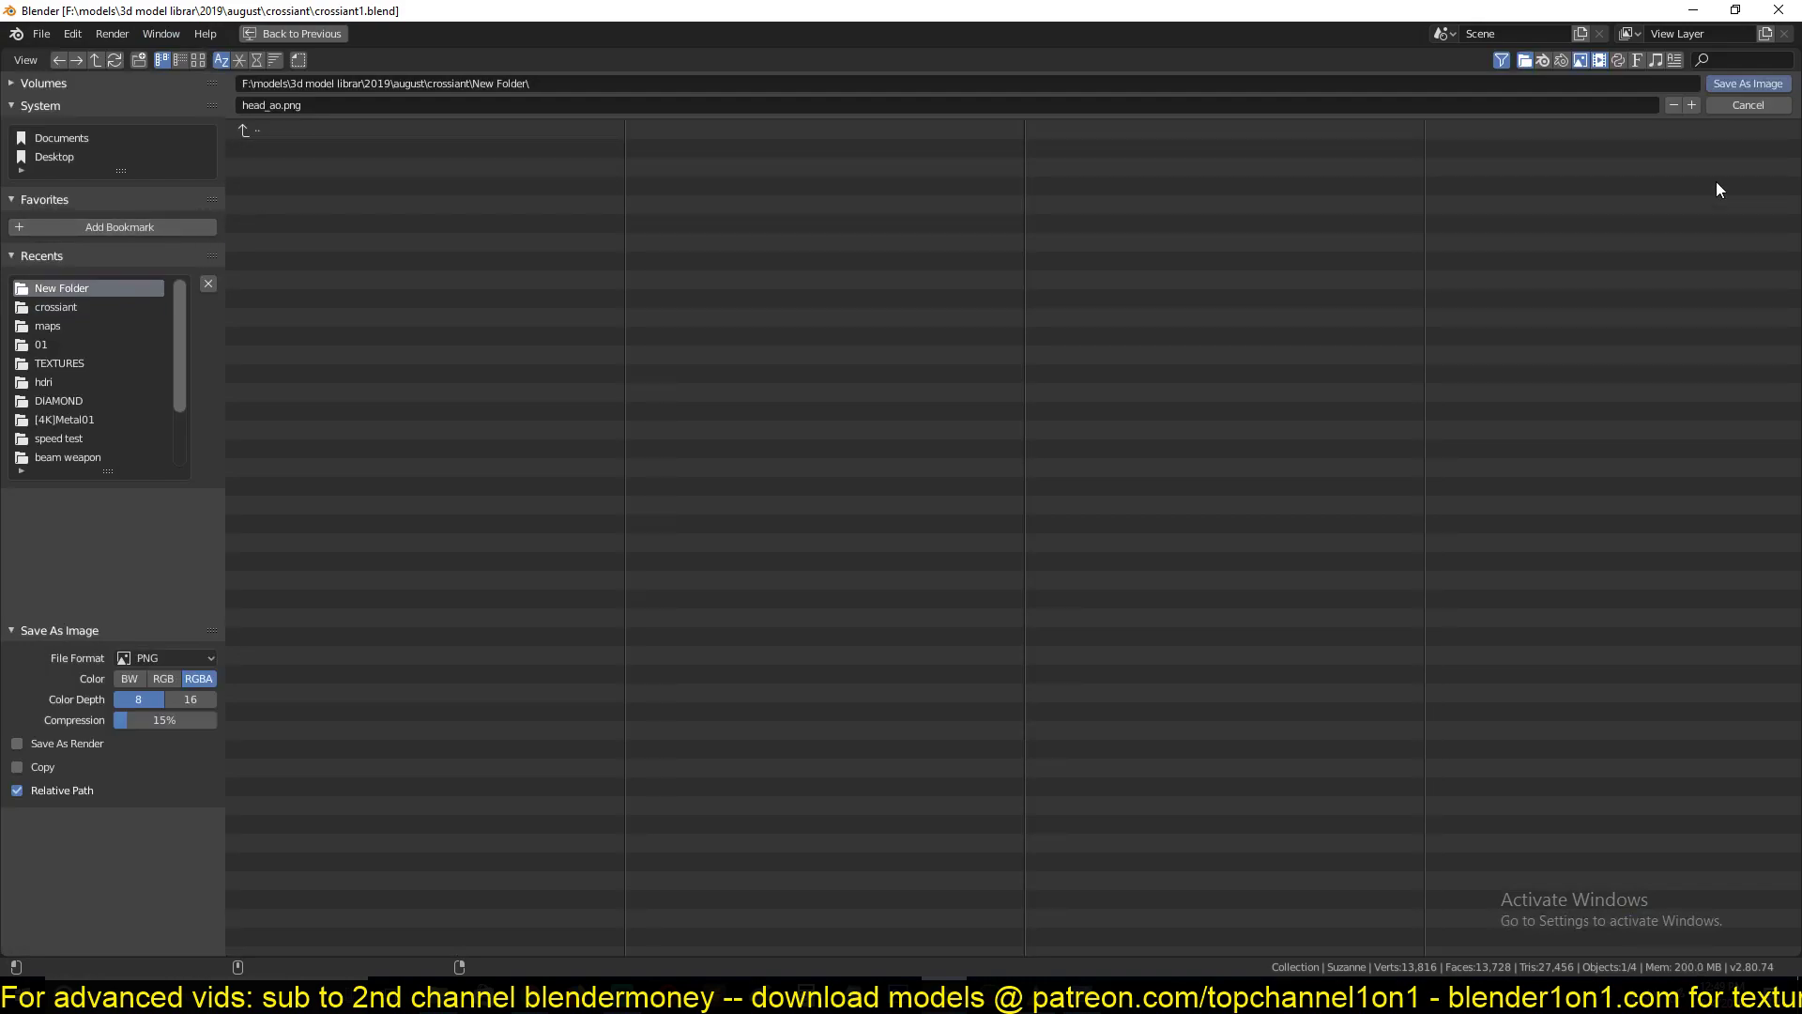
left_click(1199, 105)
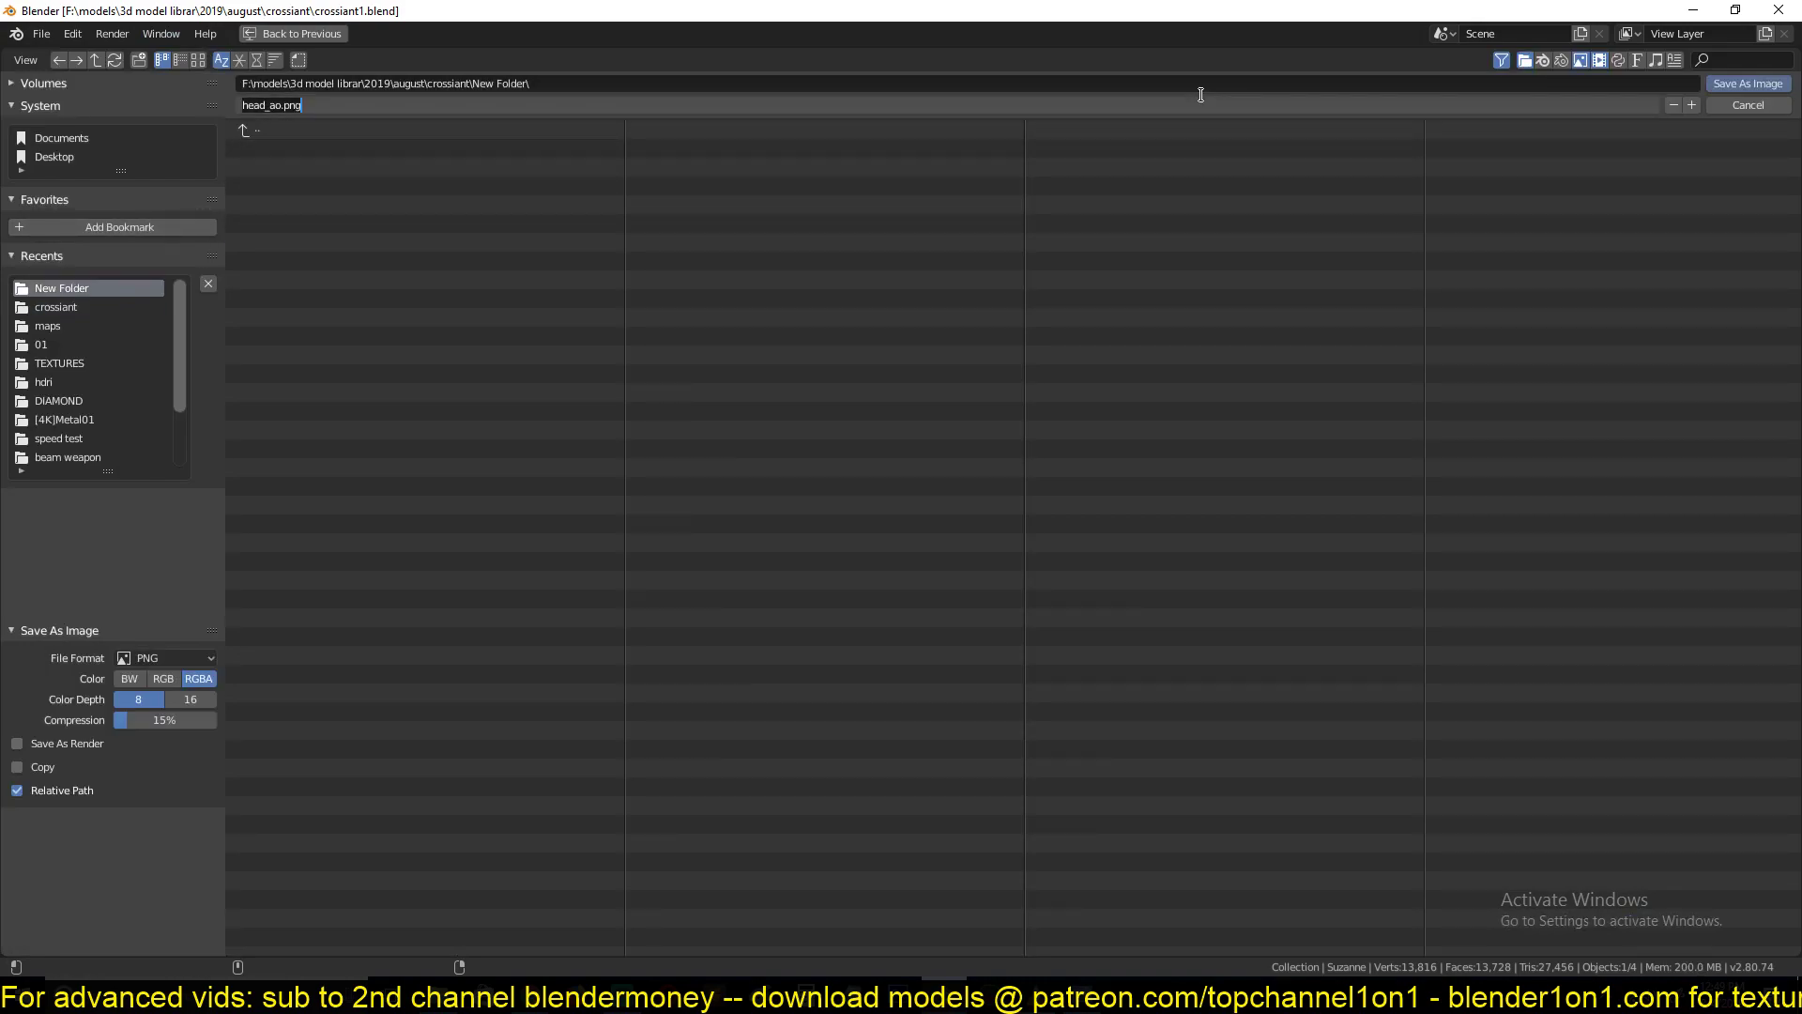
left_click(246, 130)
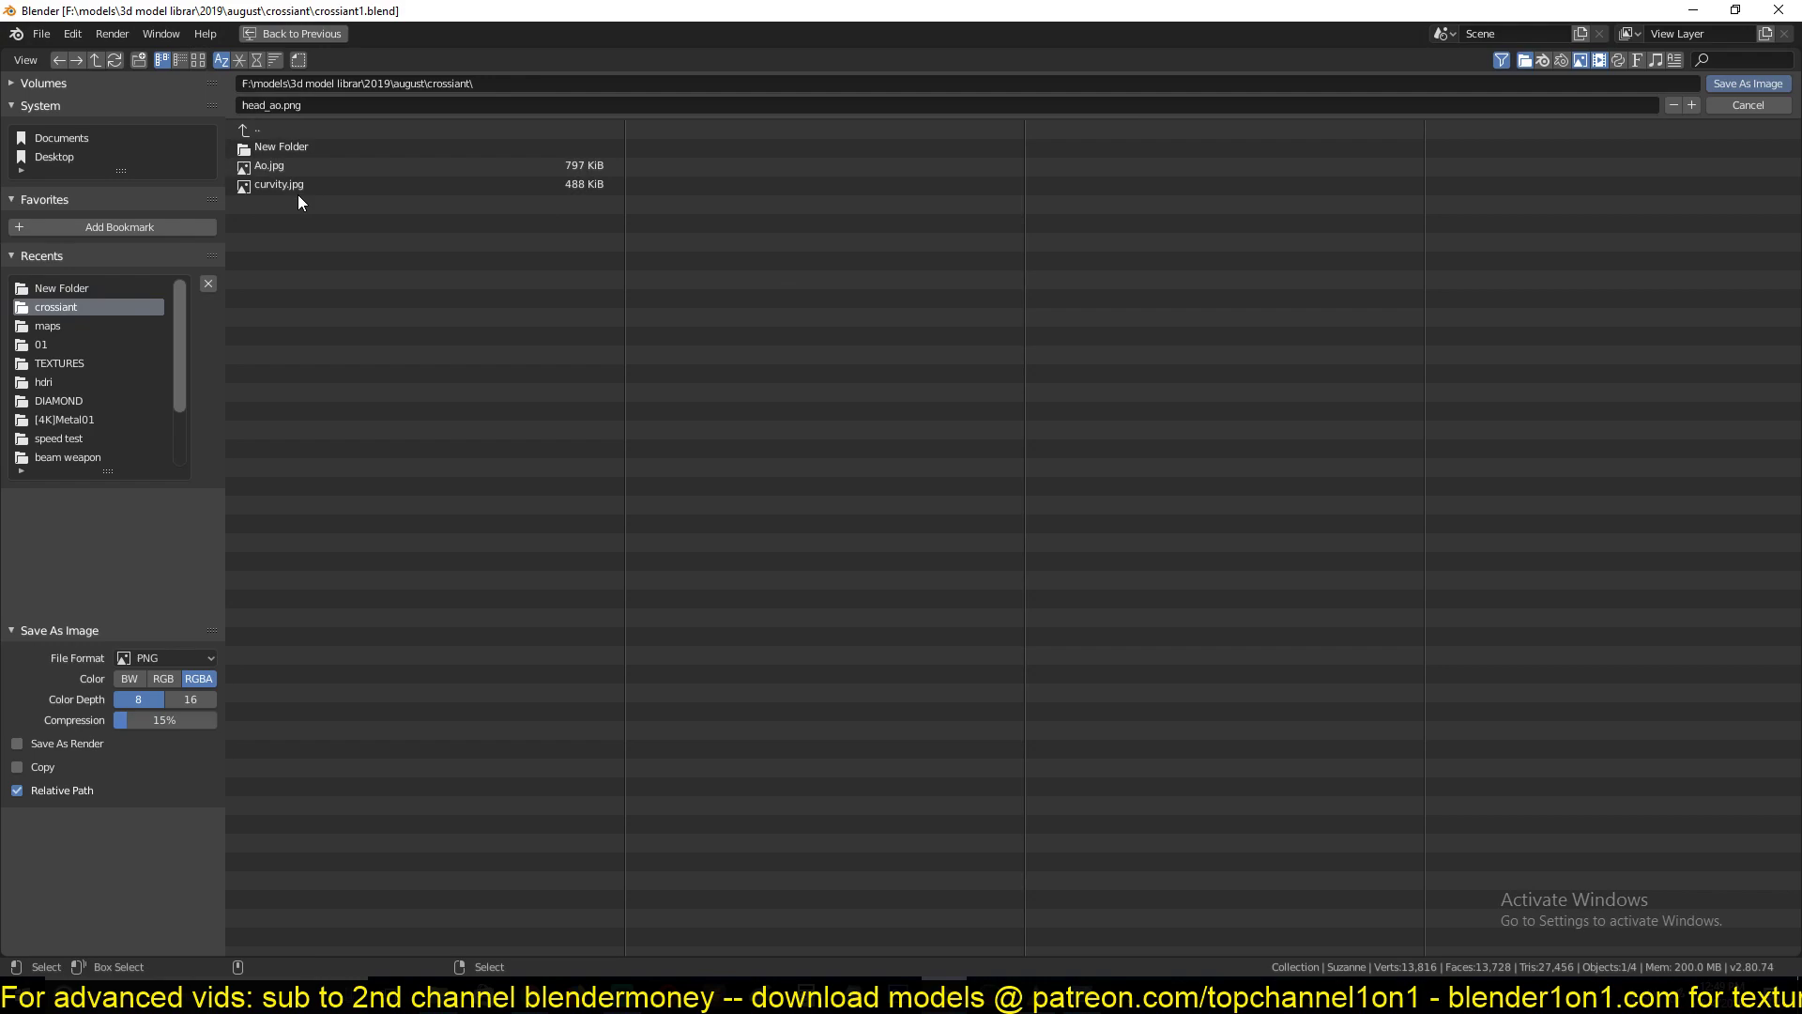
left_click(304, 142)
left_click(324, 103)
type("cavi")
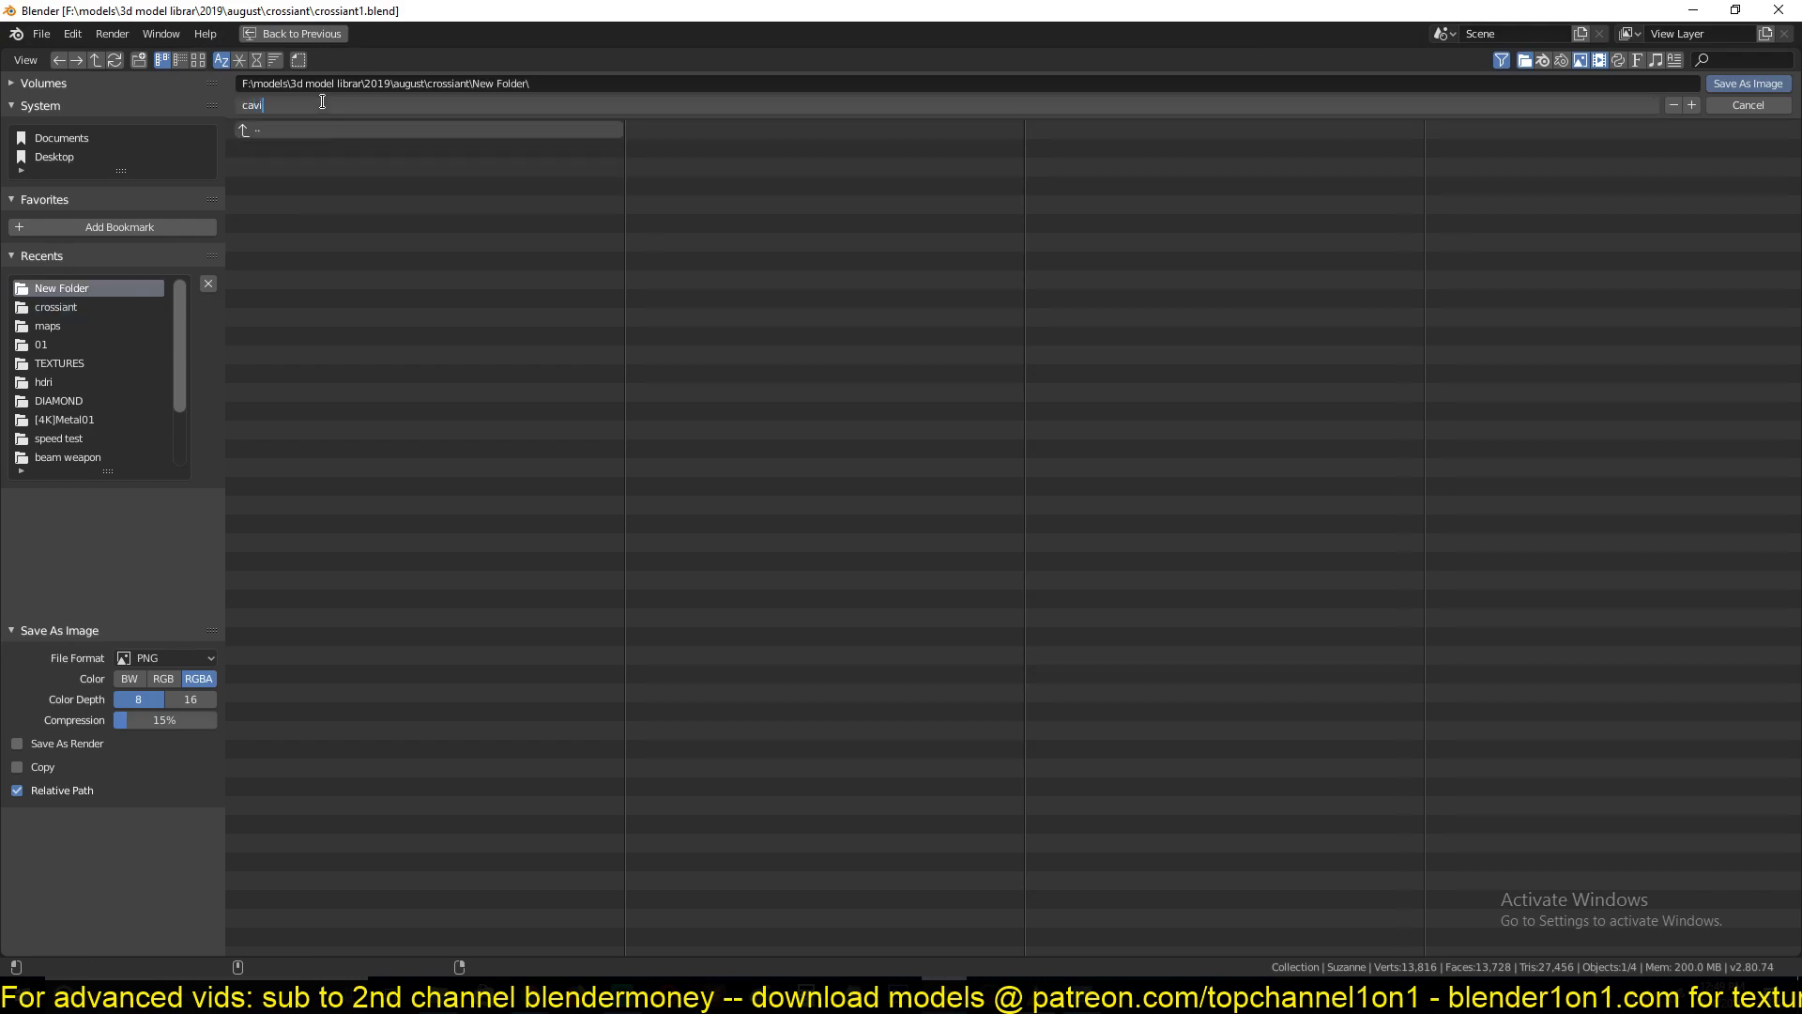
type("ty")
key("Return")
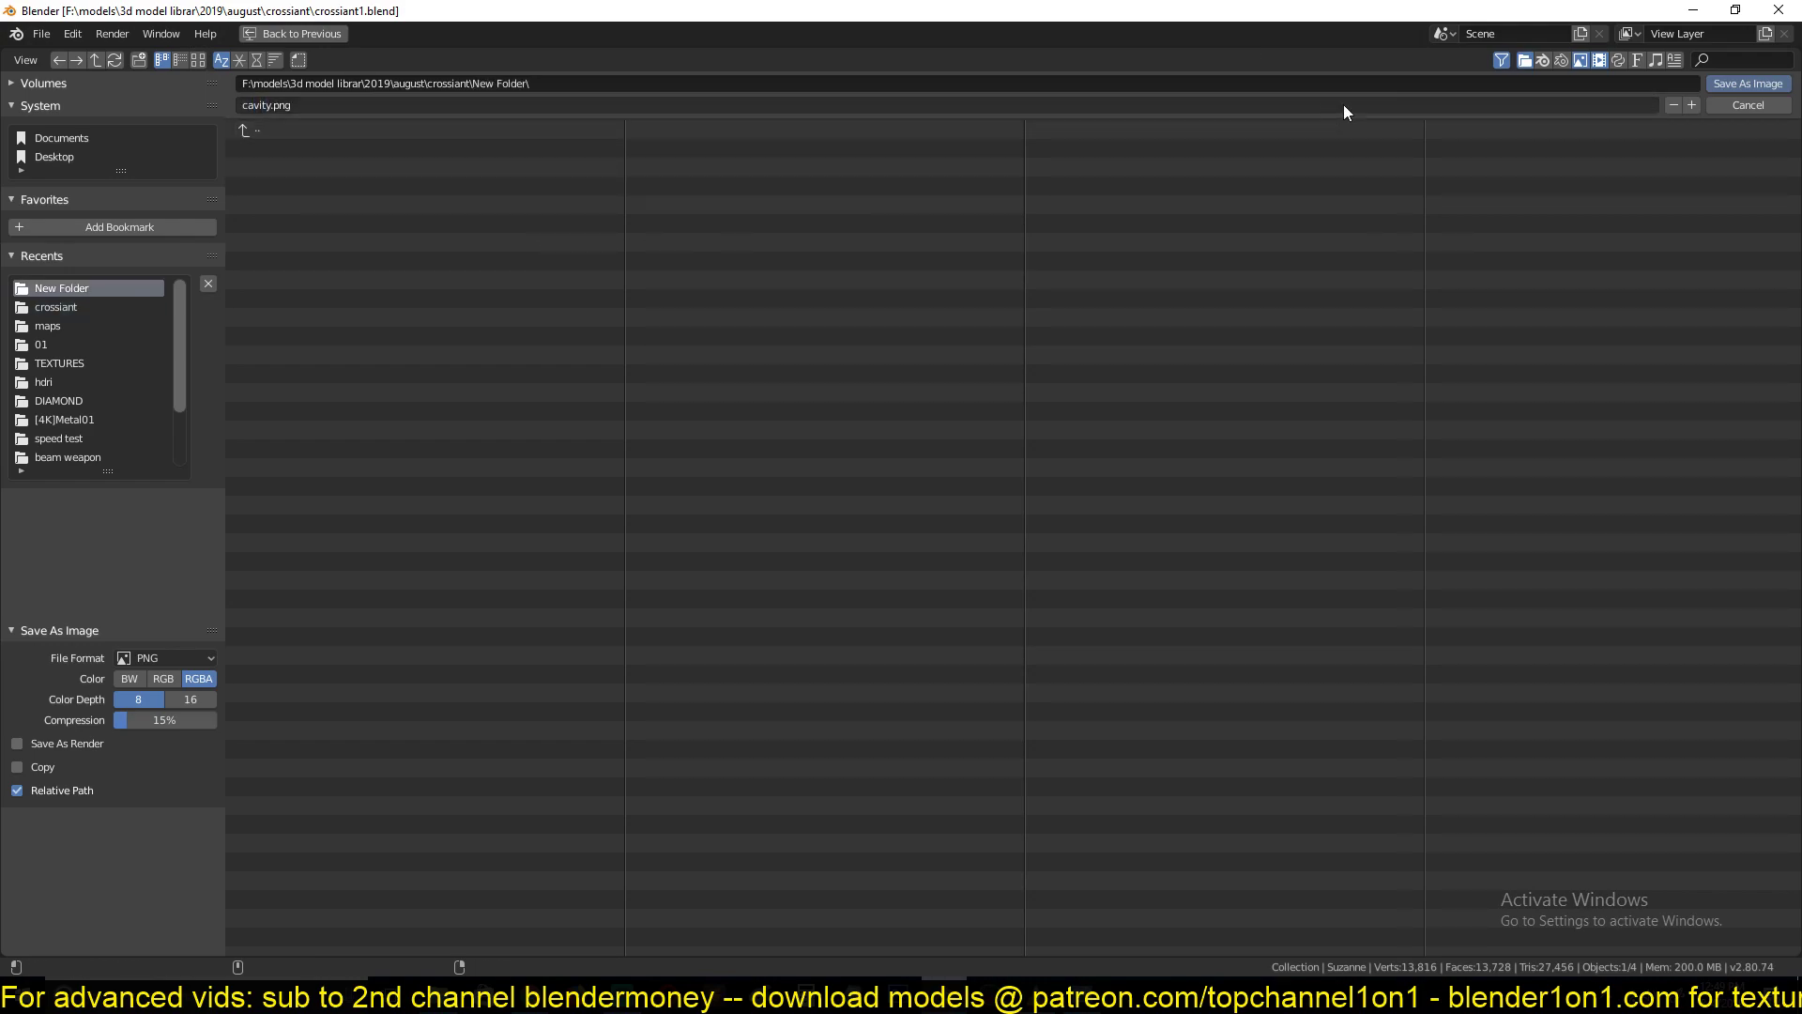
left_click(1744, 83)
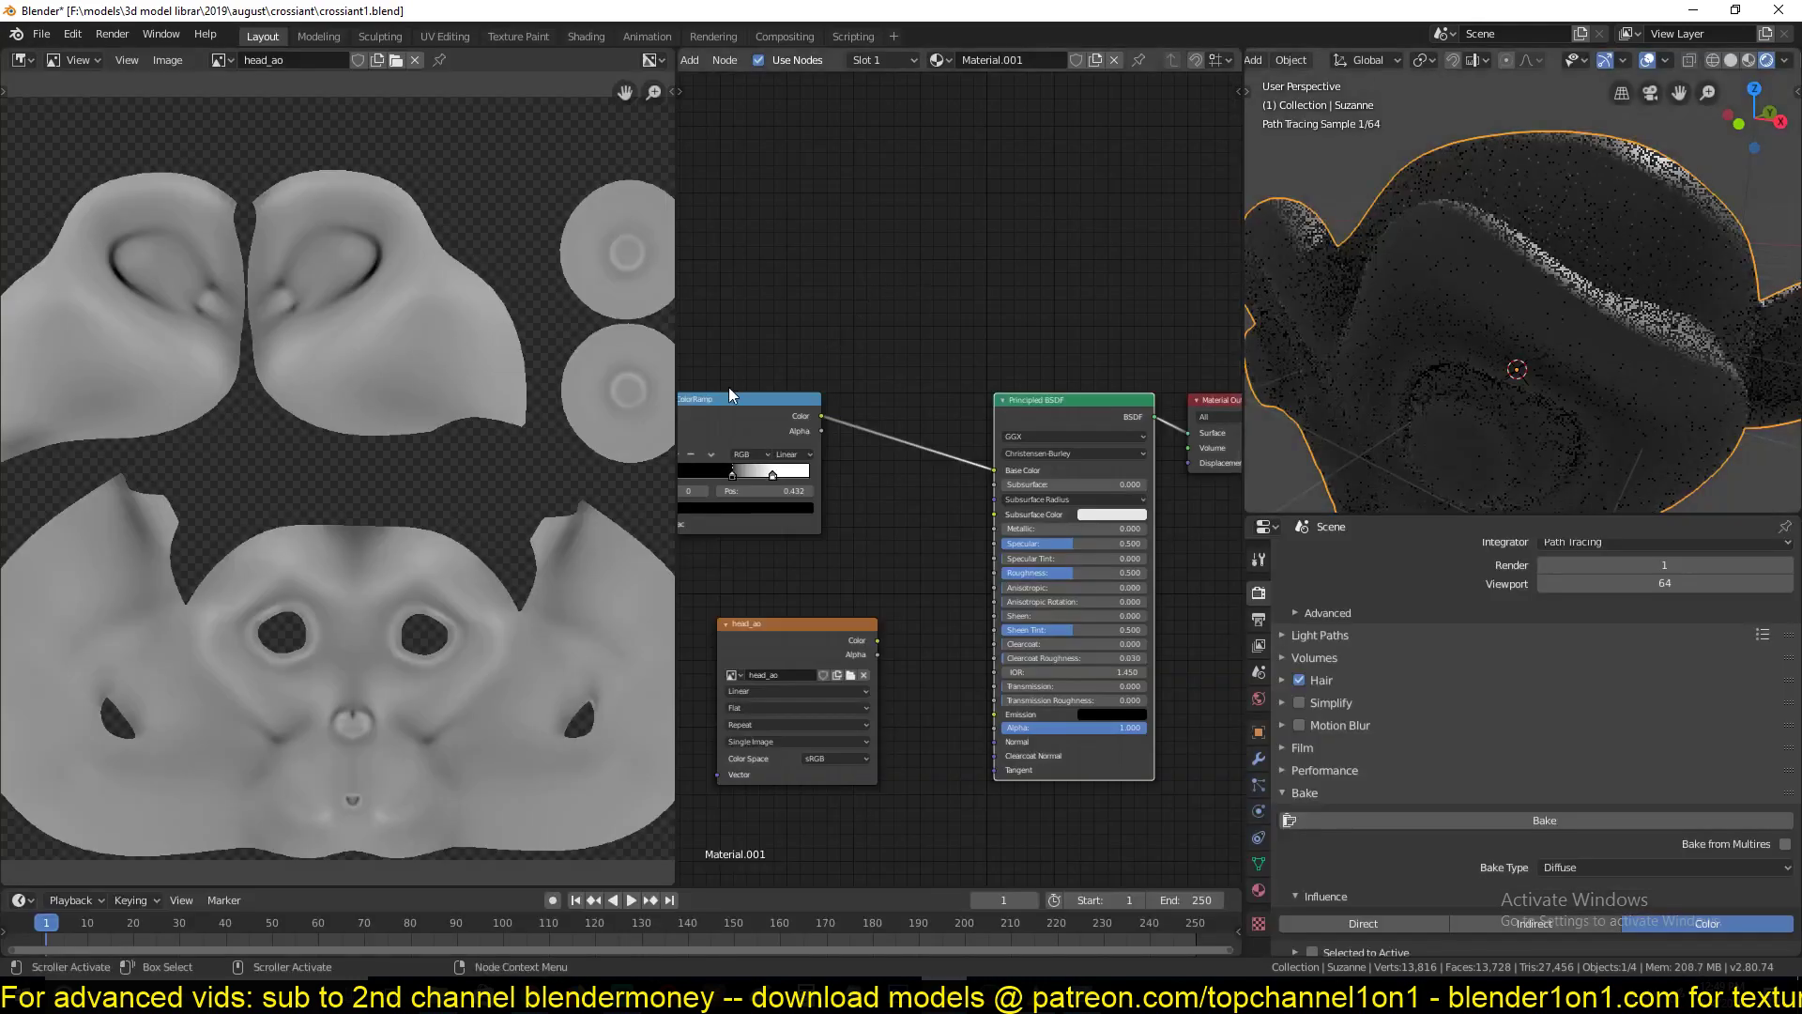
left_click(219, 60)
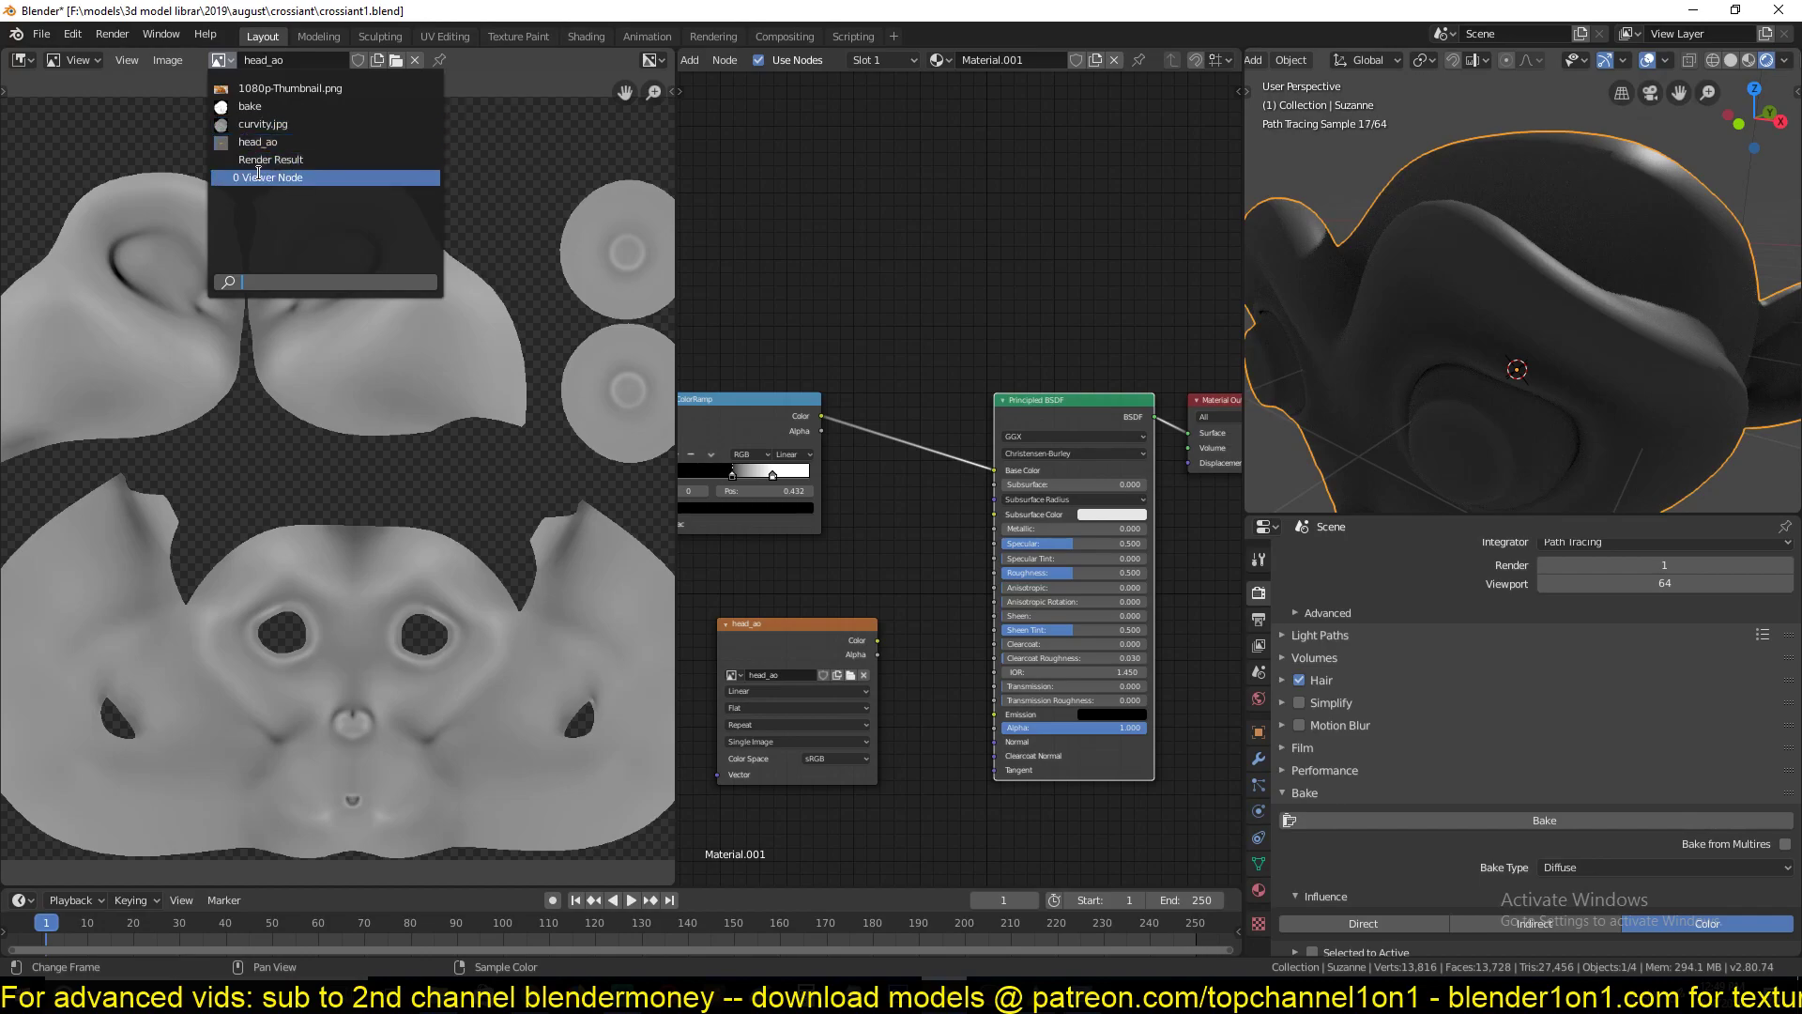
scroll(1009, 350, "down", 5)
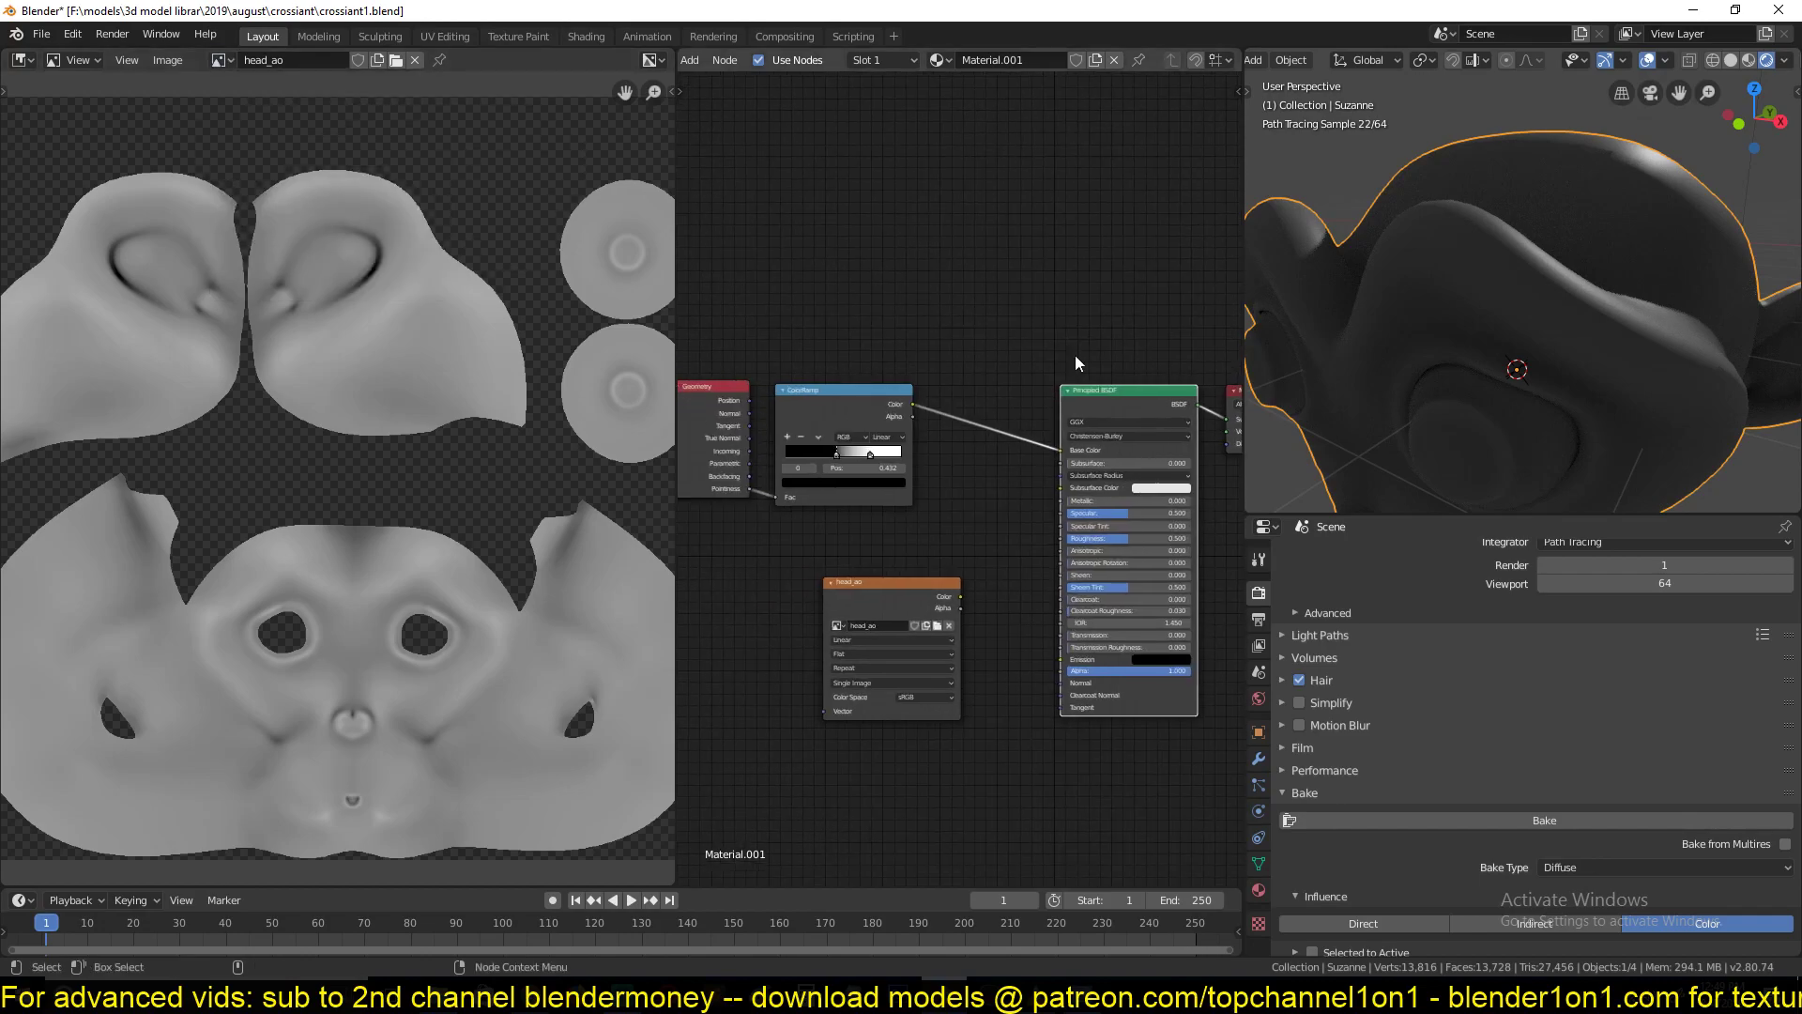
middle_click_drag(874, 614, 897, 600)
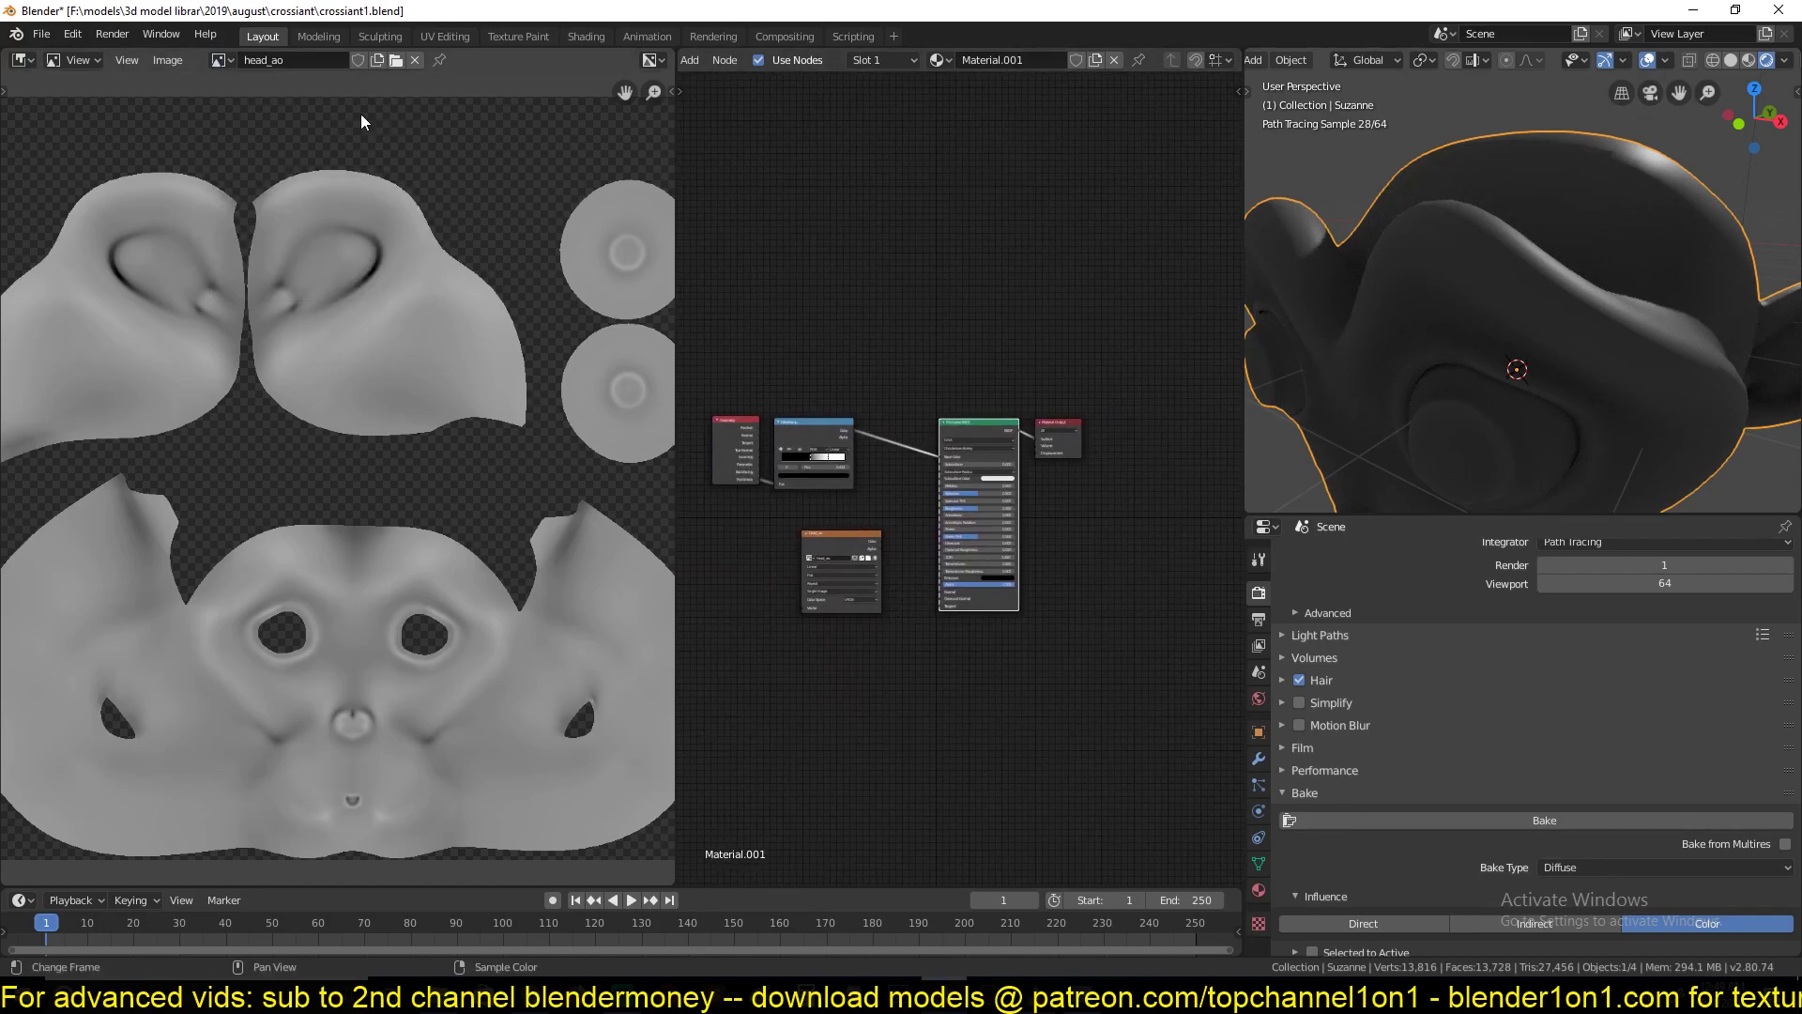
Check the New Folder inside the crossiant directory for the saved cavity image without opening anything
left_click(395, 60)
left_click(298, 132)
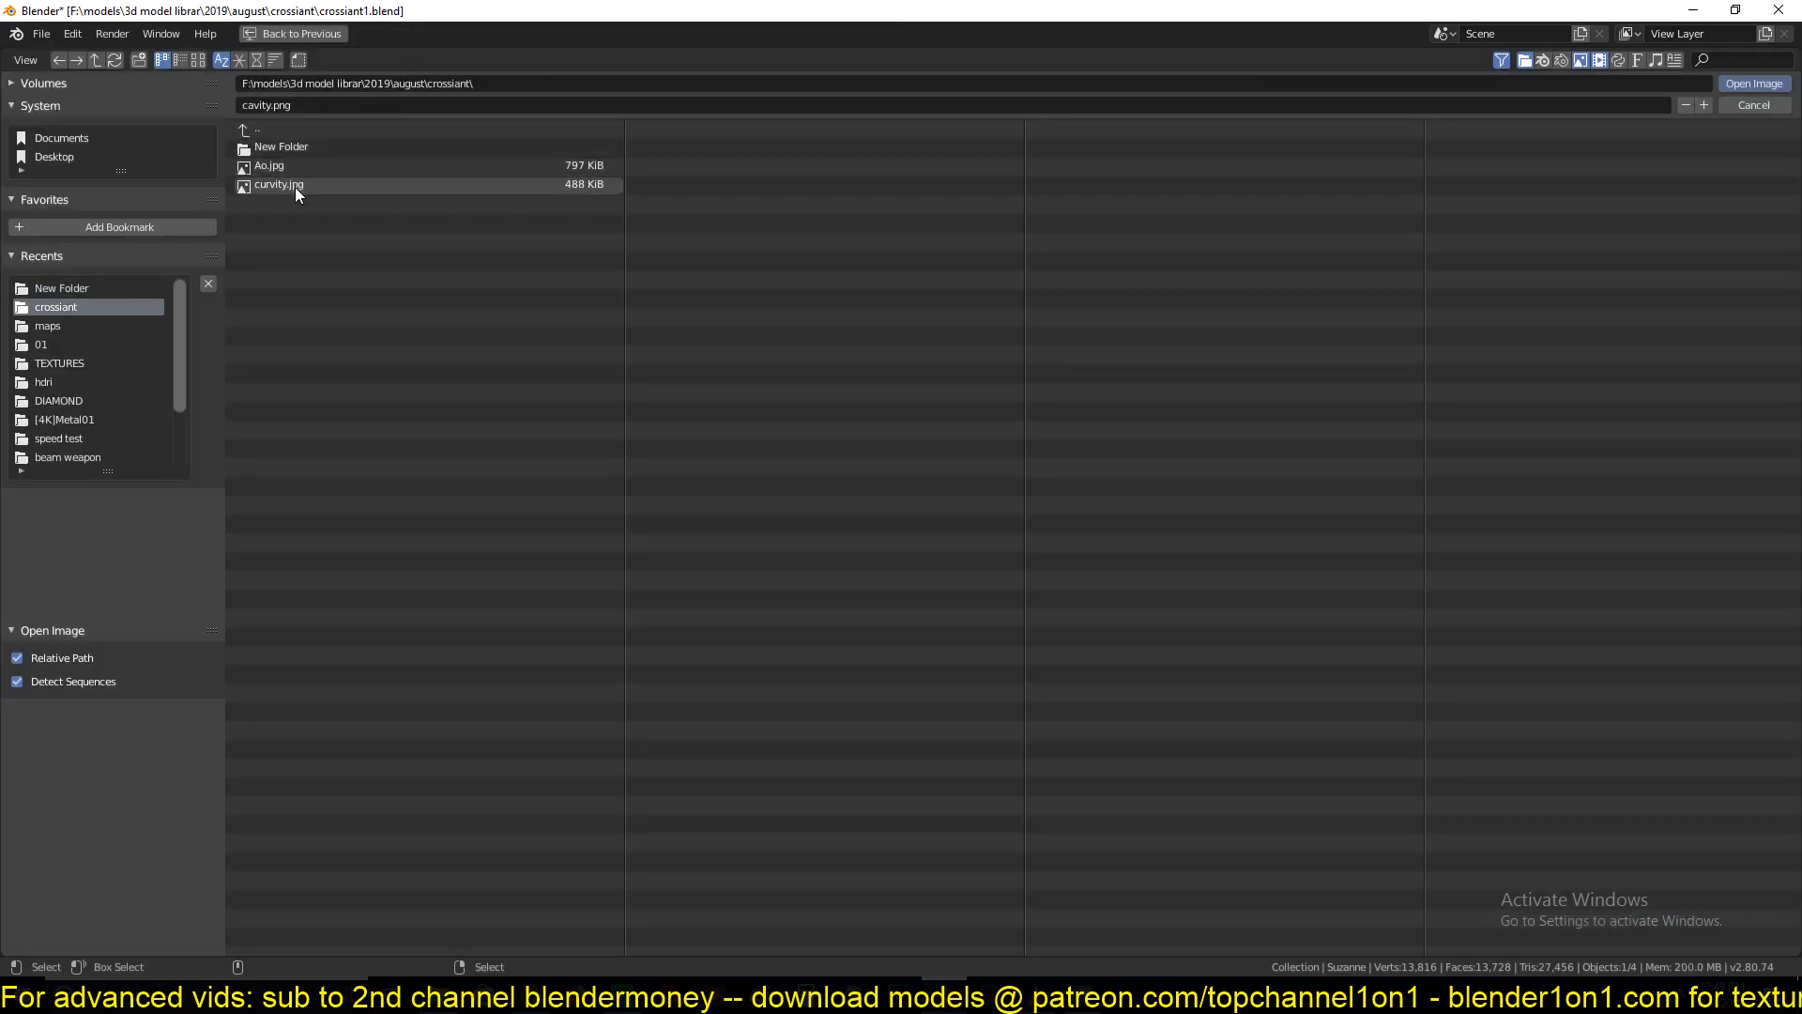
left_click(287, 148)
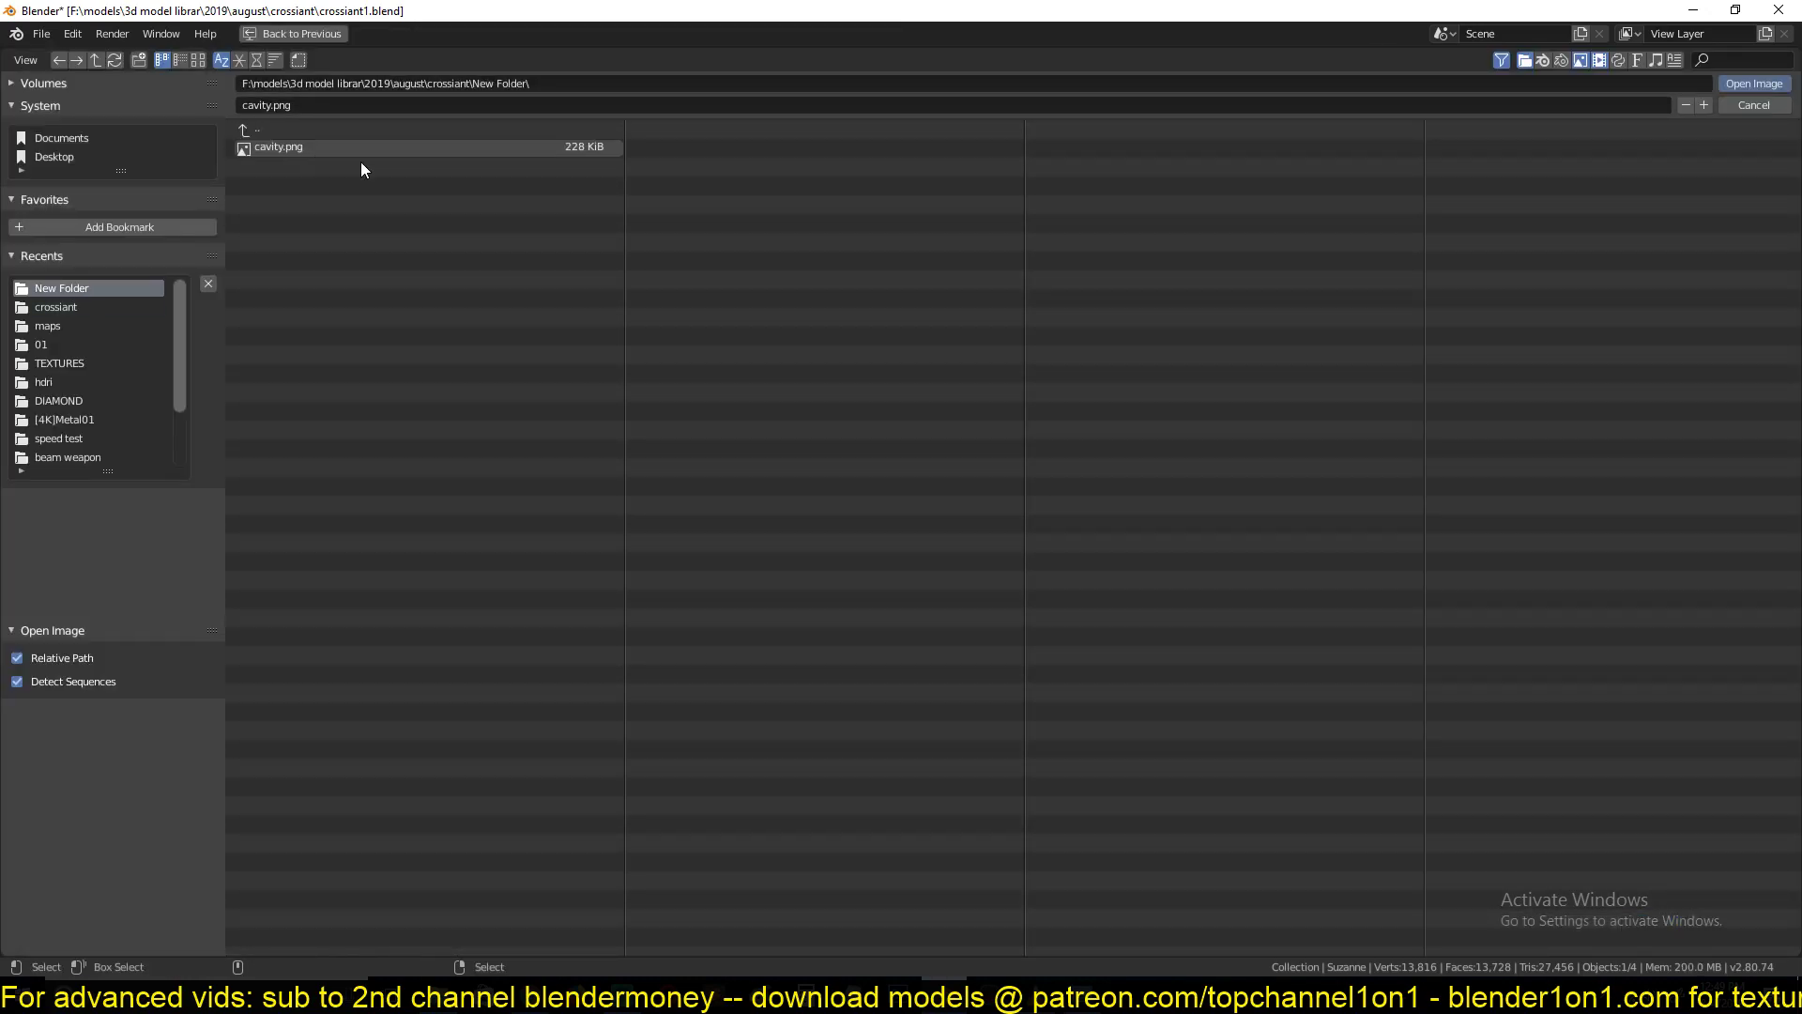
left_click(1753, 105)
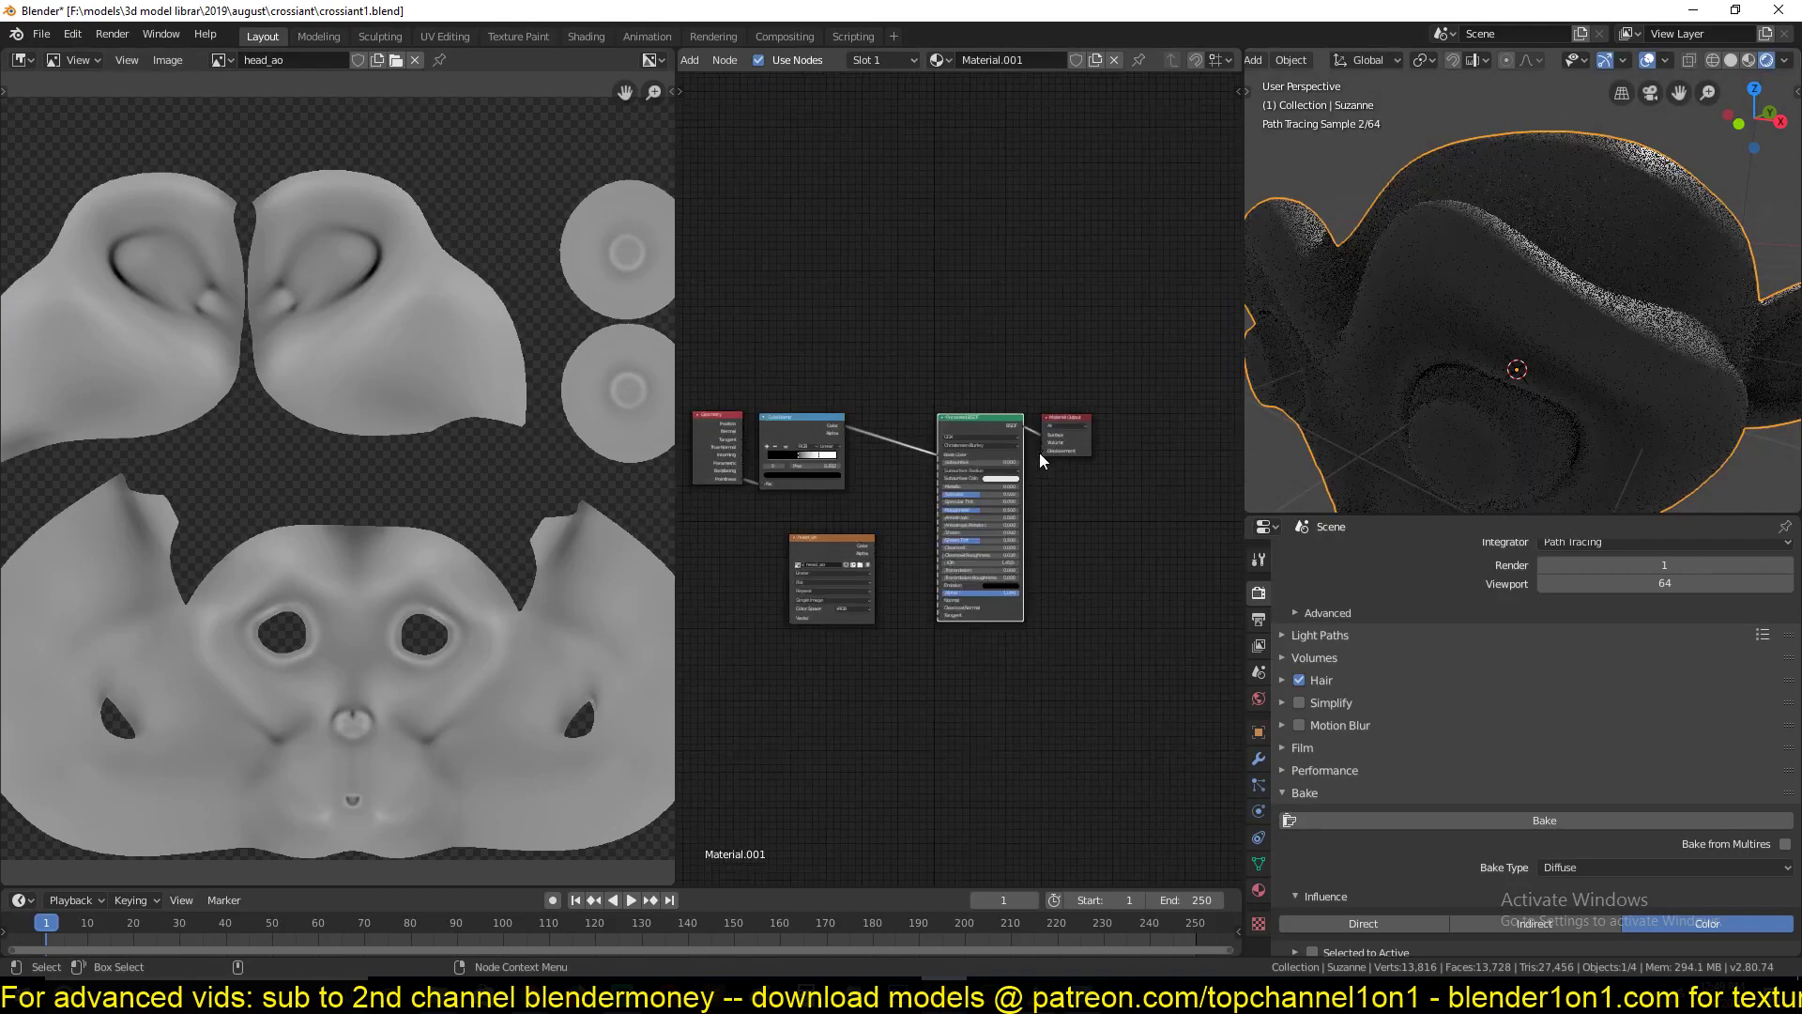
Disconnect the ColorRamp from the Principled BSDF's Base Color and set the bake type to Ambient Occlusion
left_click(796, 400)
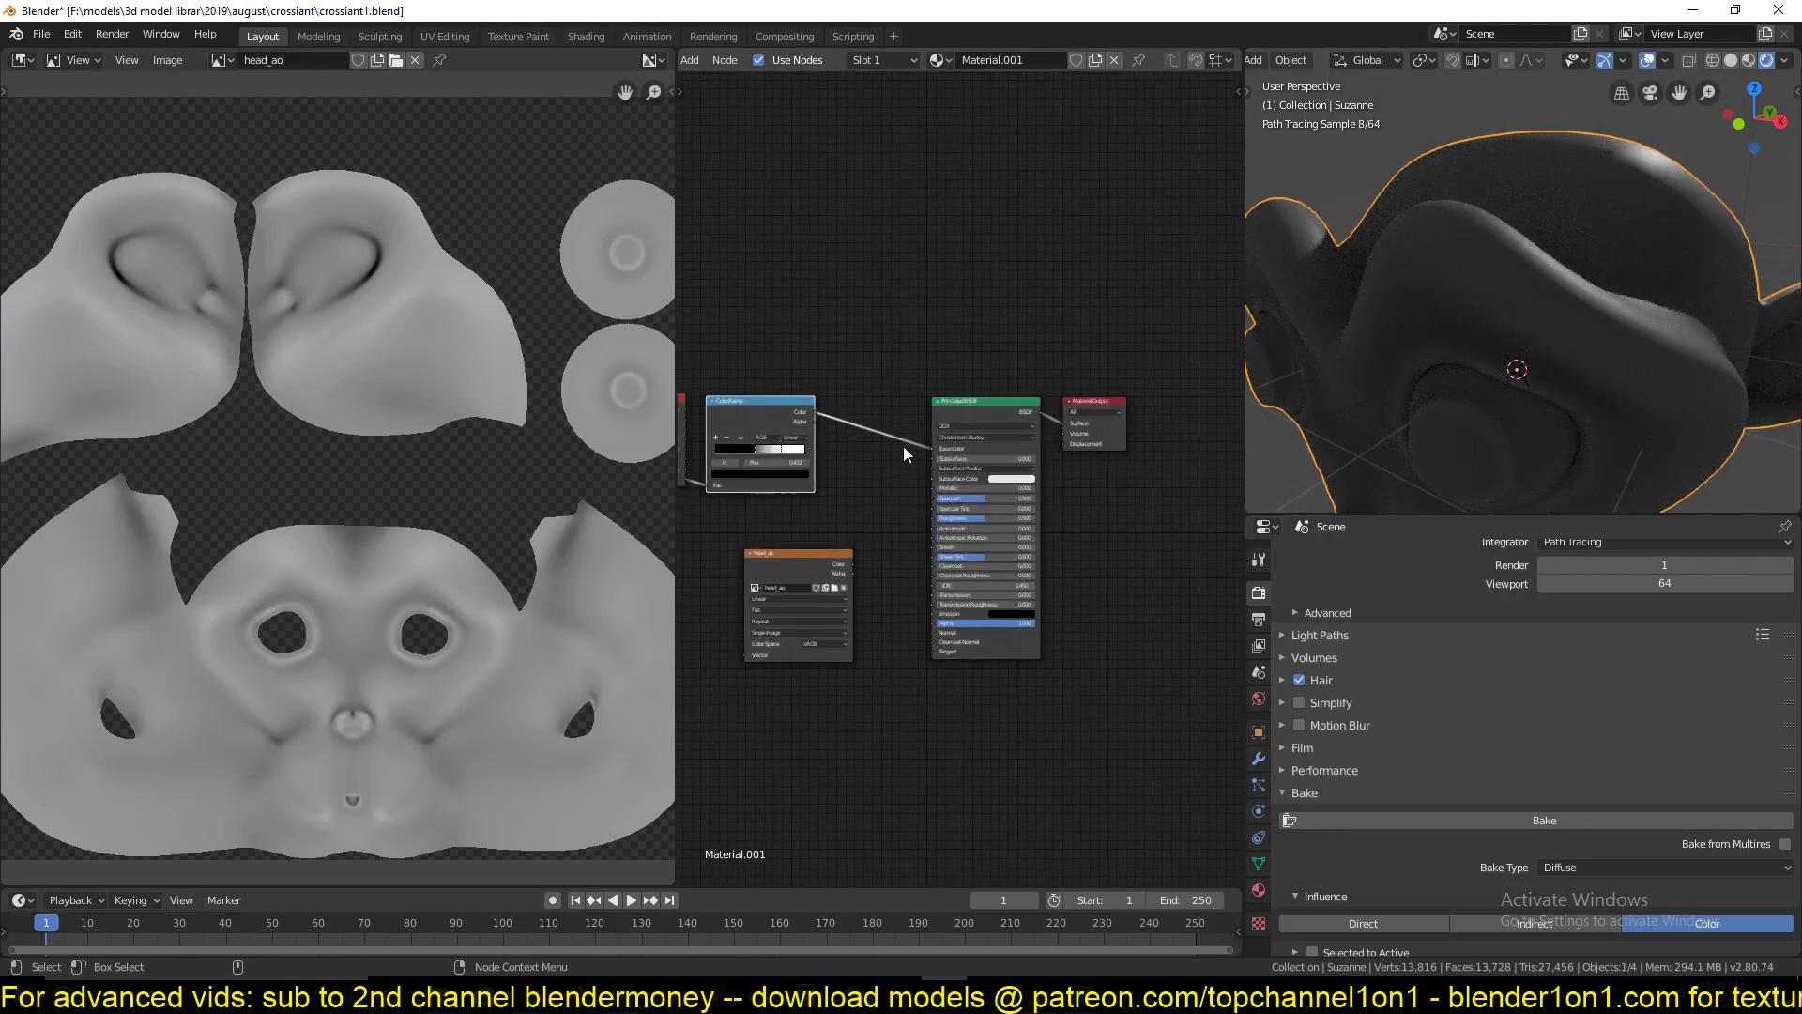
left_click_drag(932, 449, 891, 441)
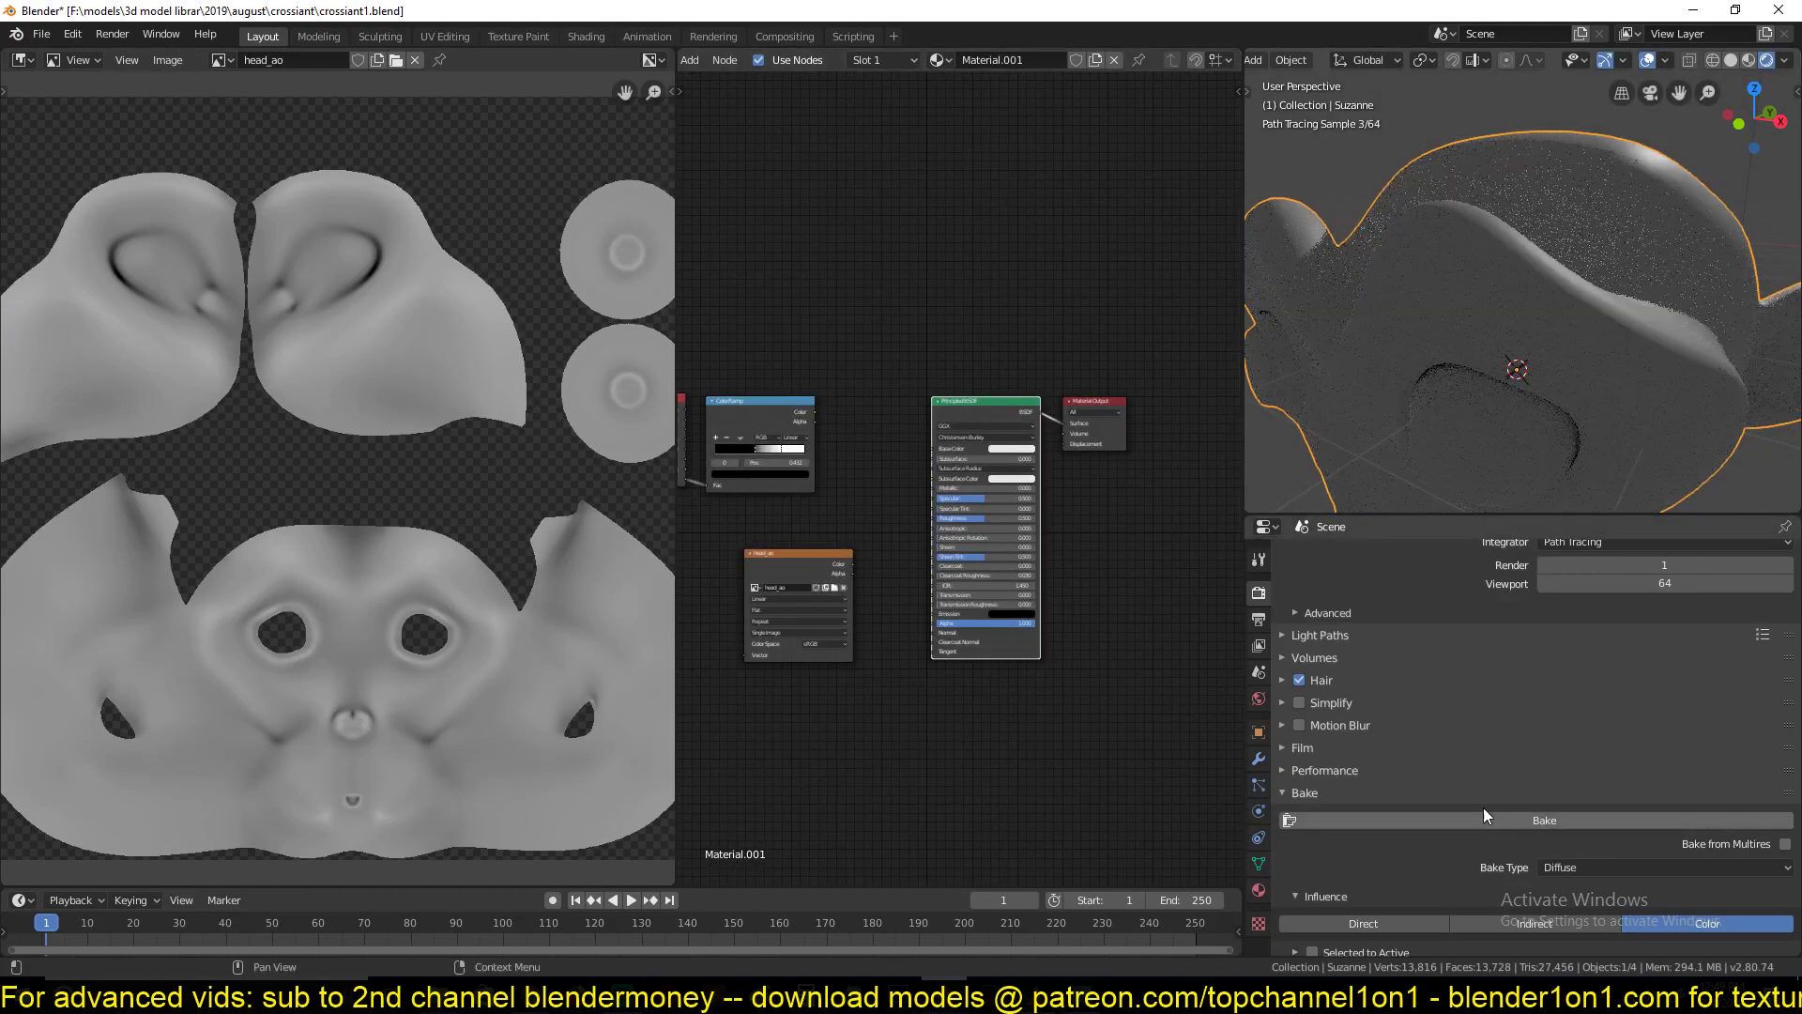
left_click(1604, 863)
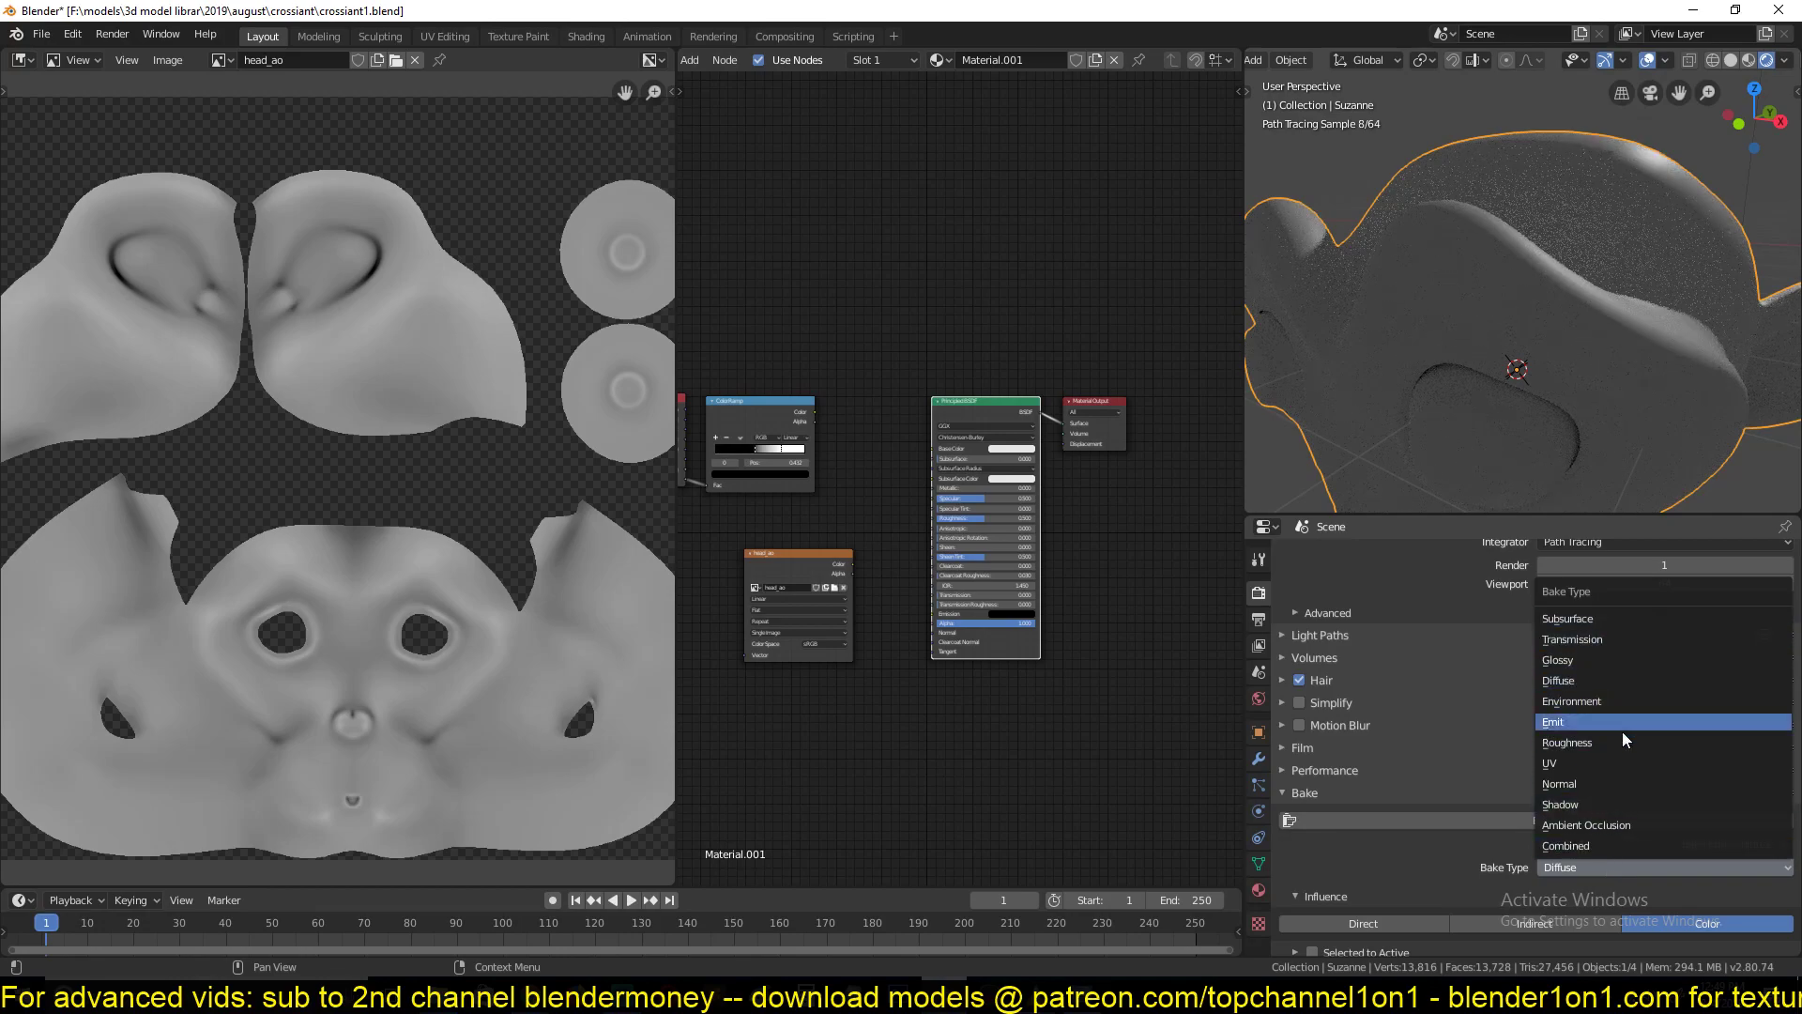
left_click(1622, 826)
Set the render samples to 12 and bake the monkey's ambient occlusion into the head_ao image
left_click(803, 557)
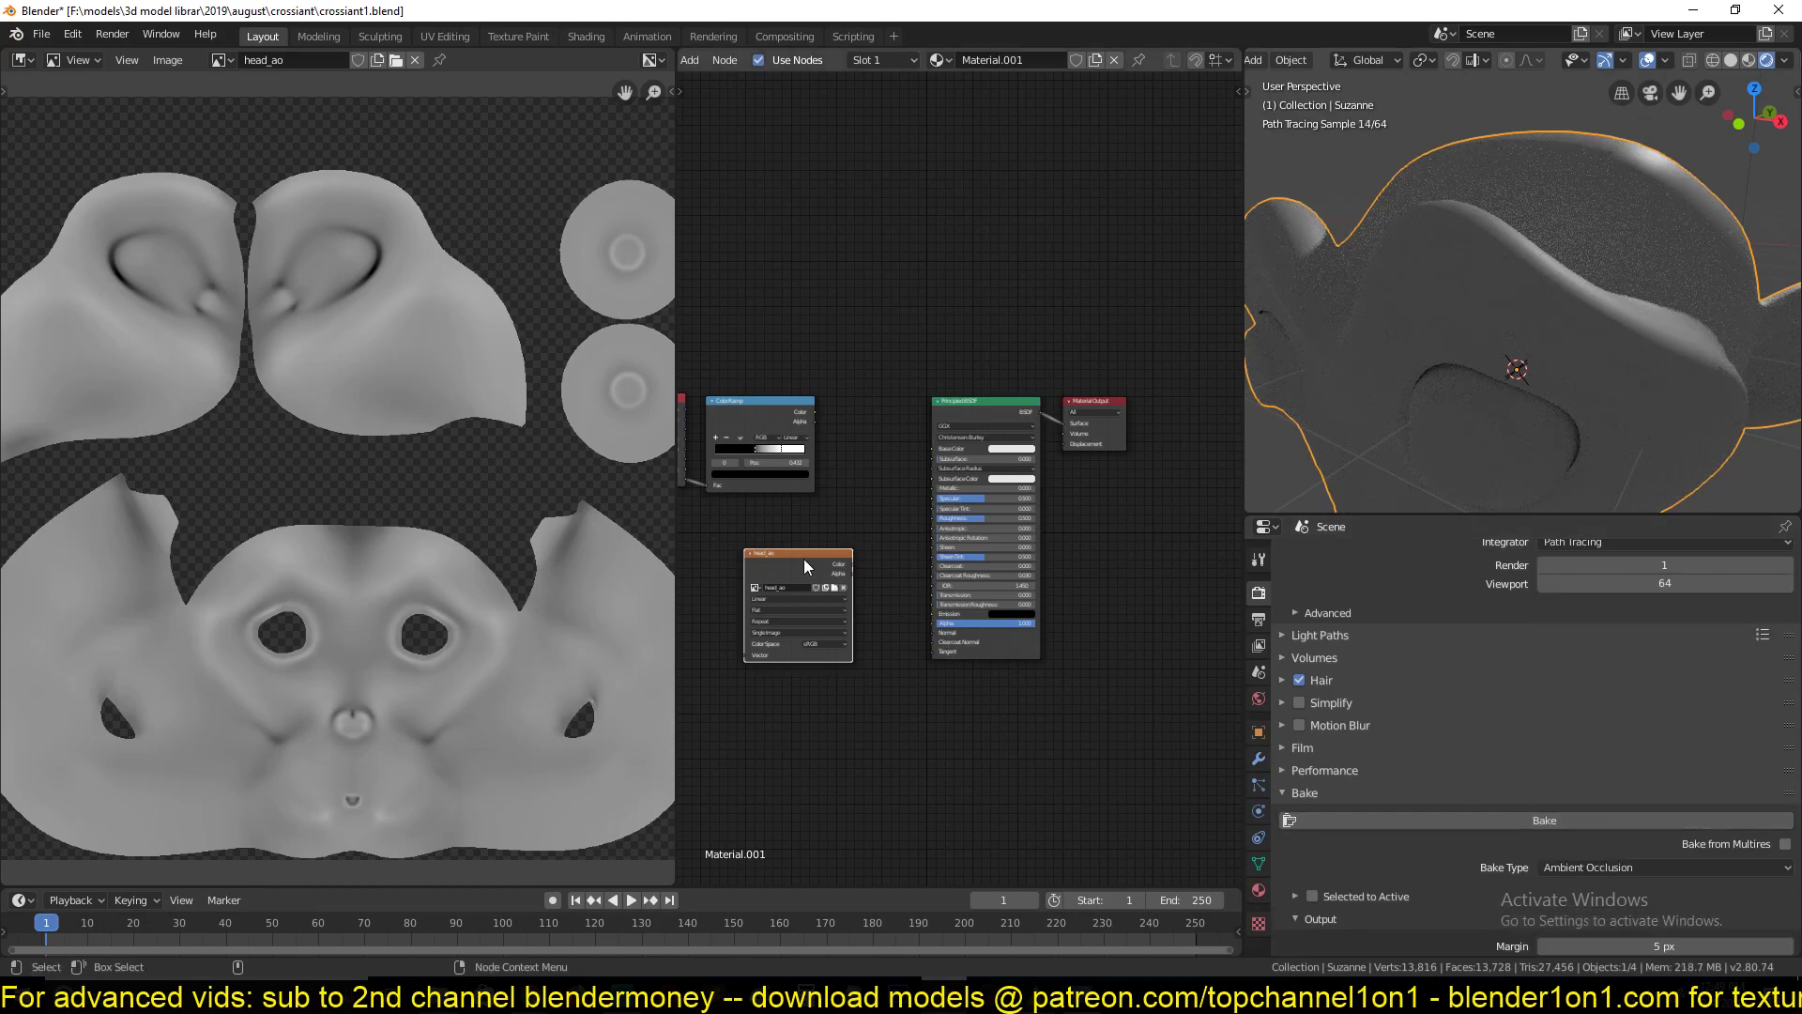
left_click(1634, 819)
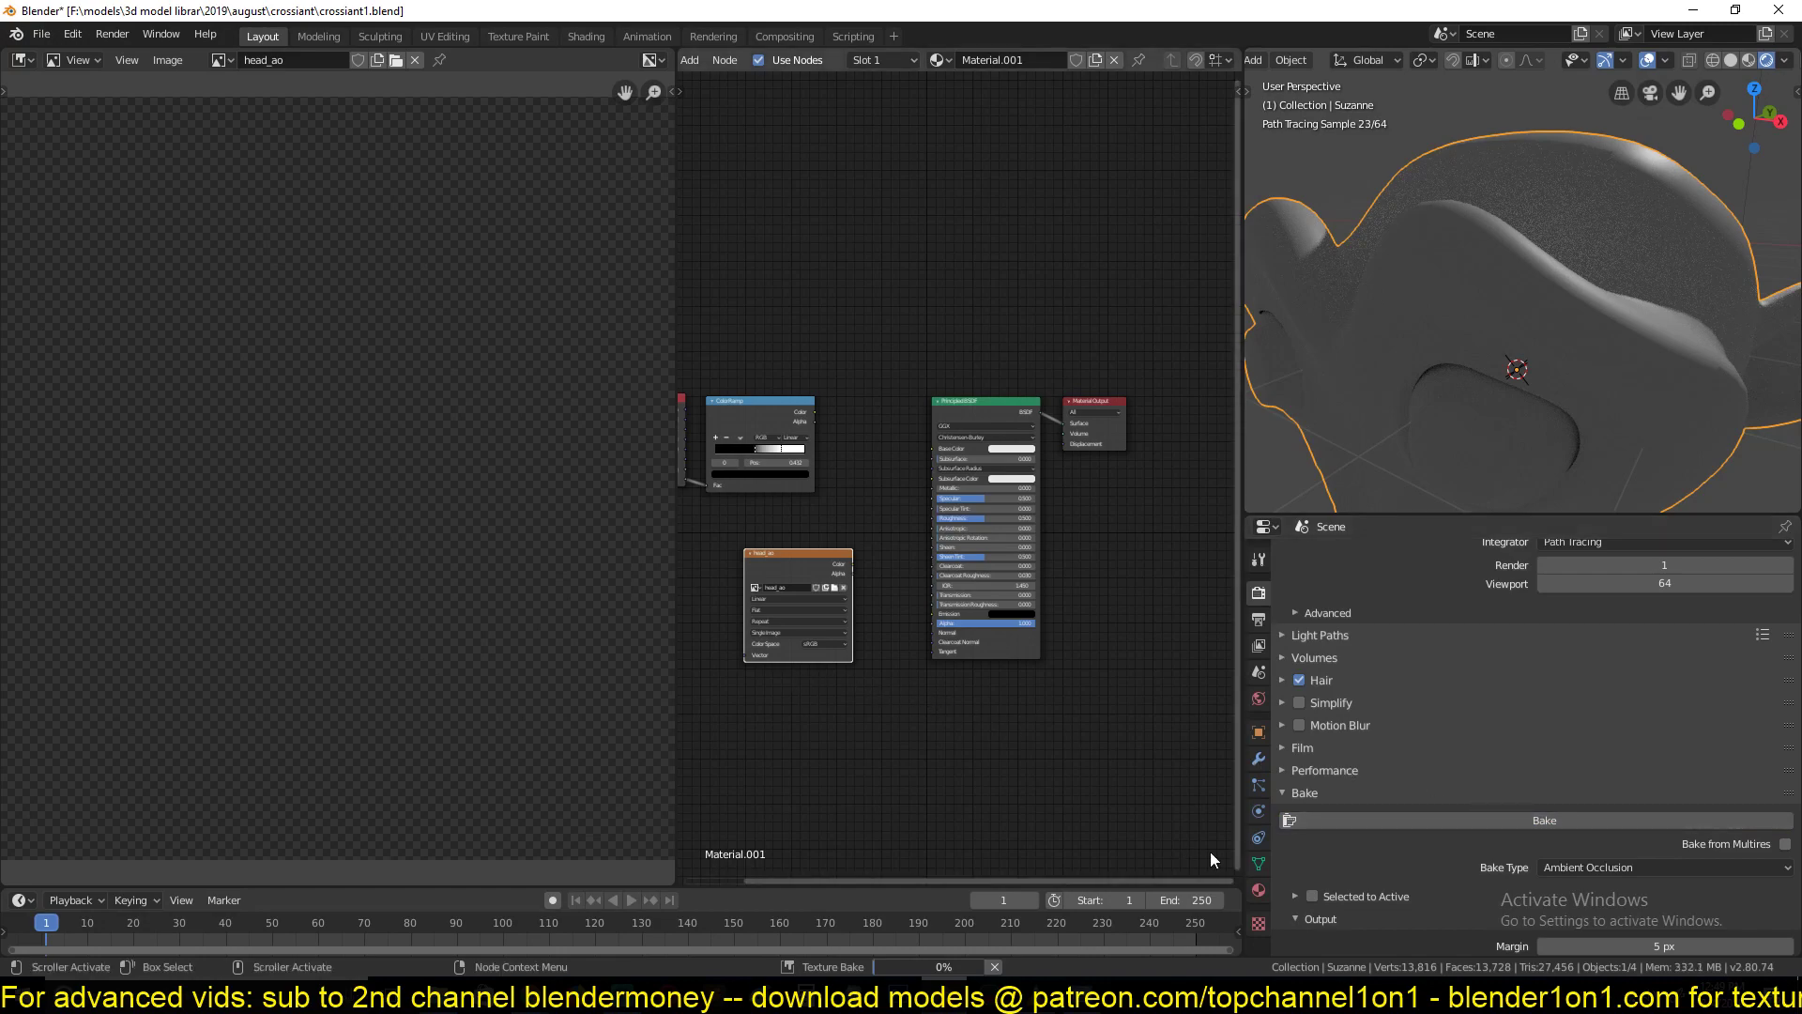
key("Escape")
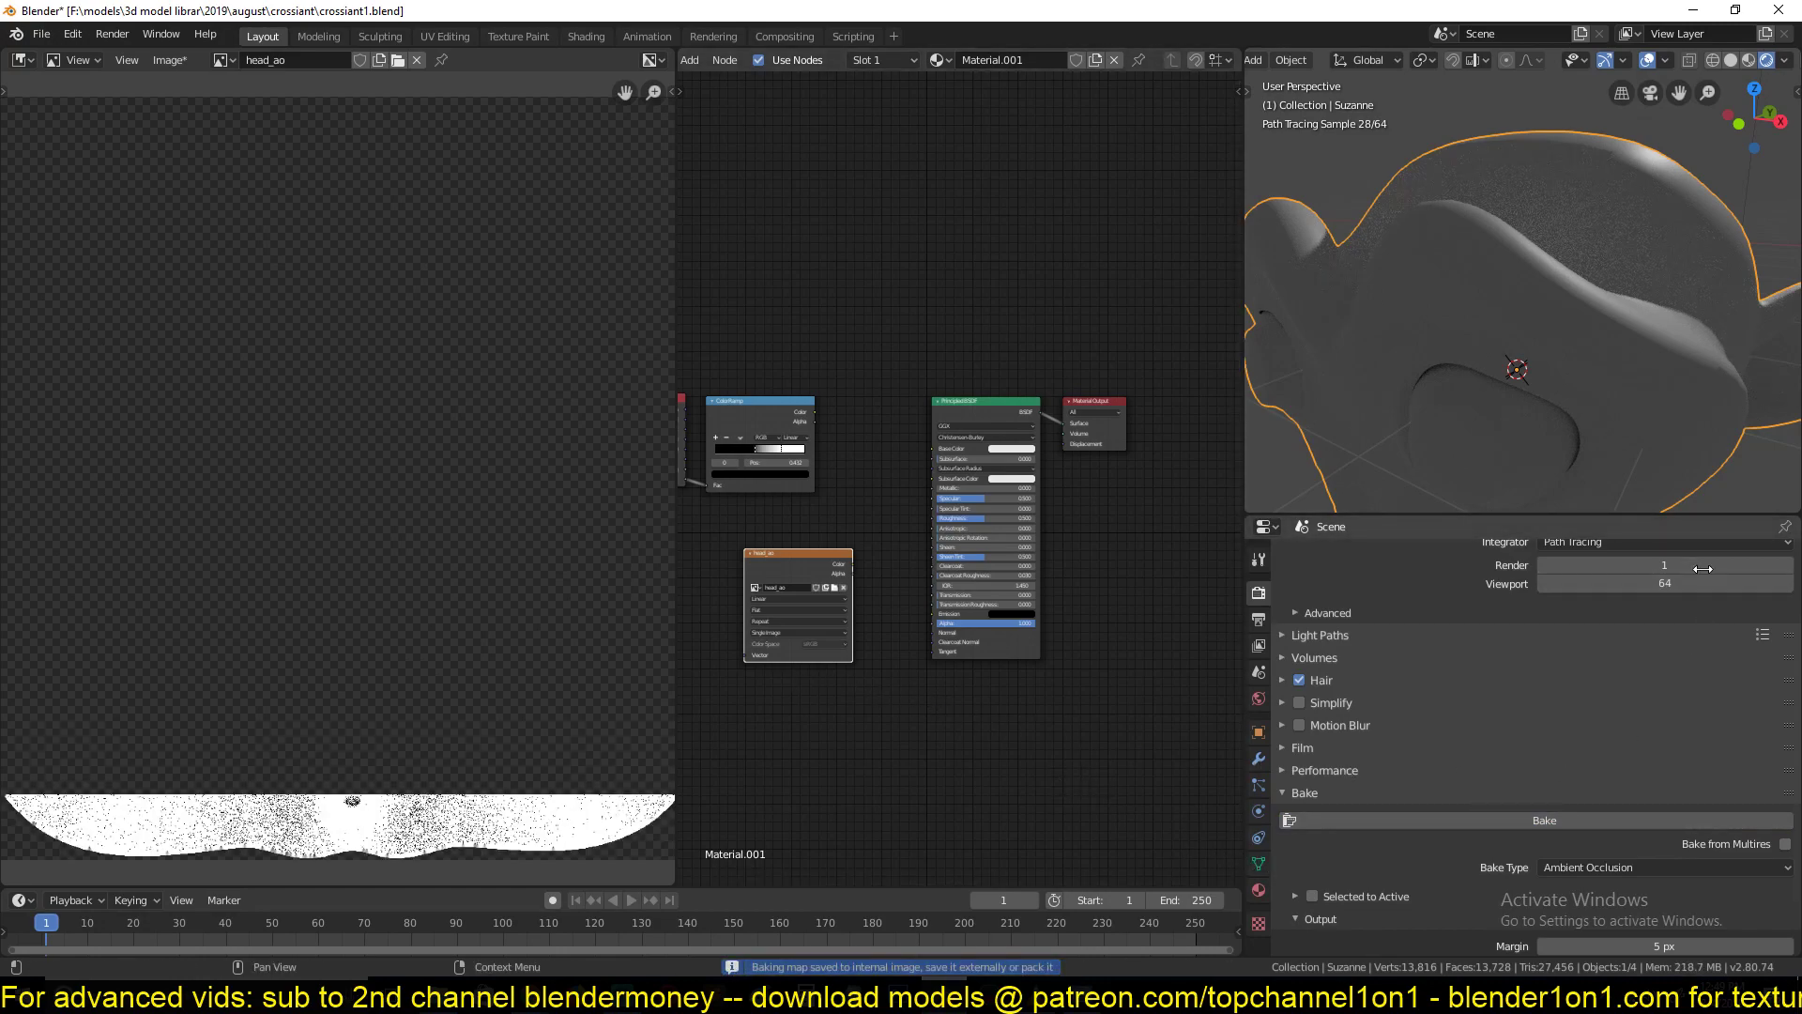
left_click(1701, 565)
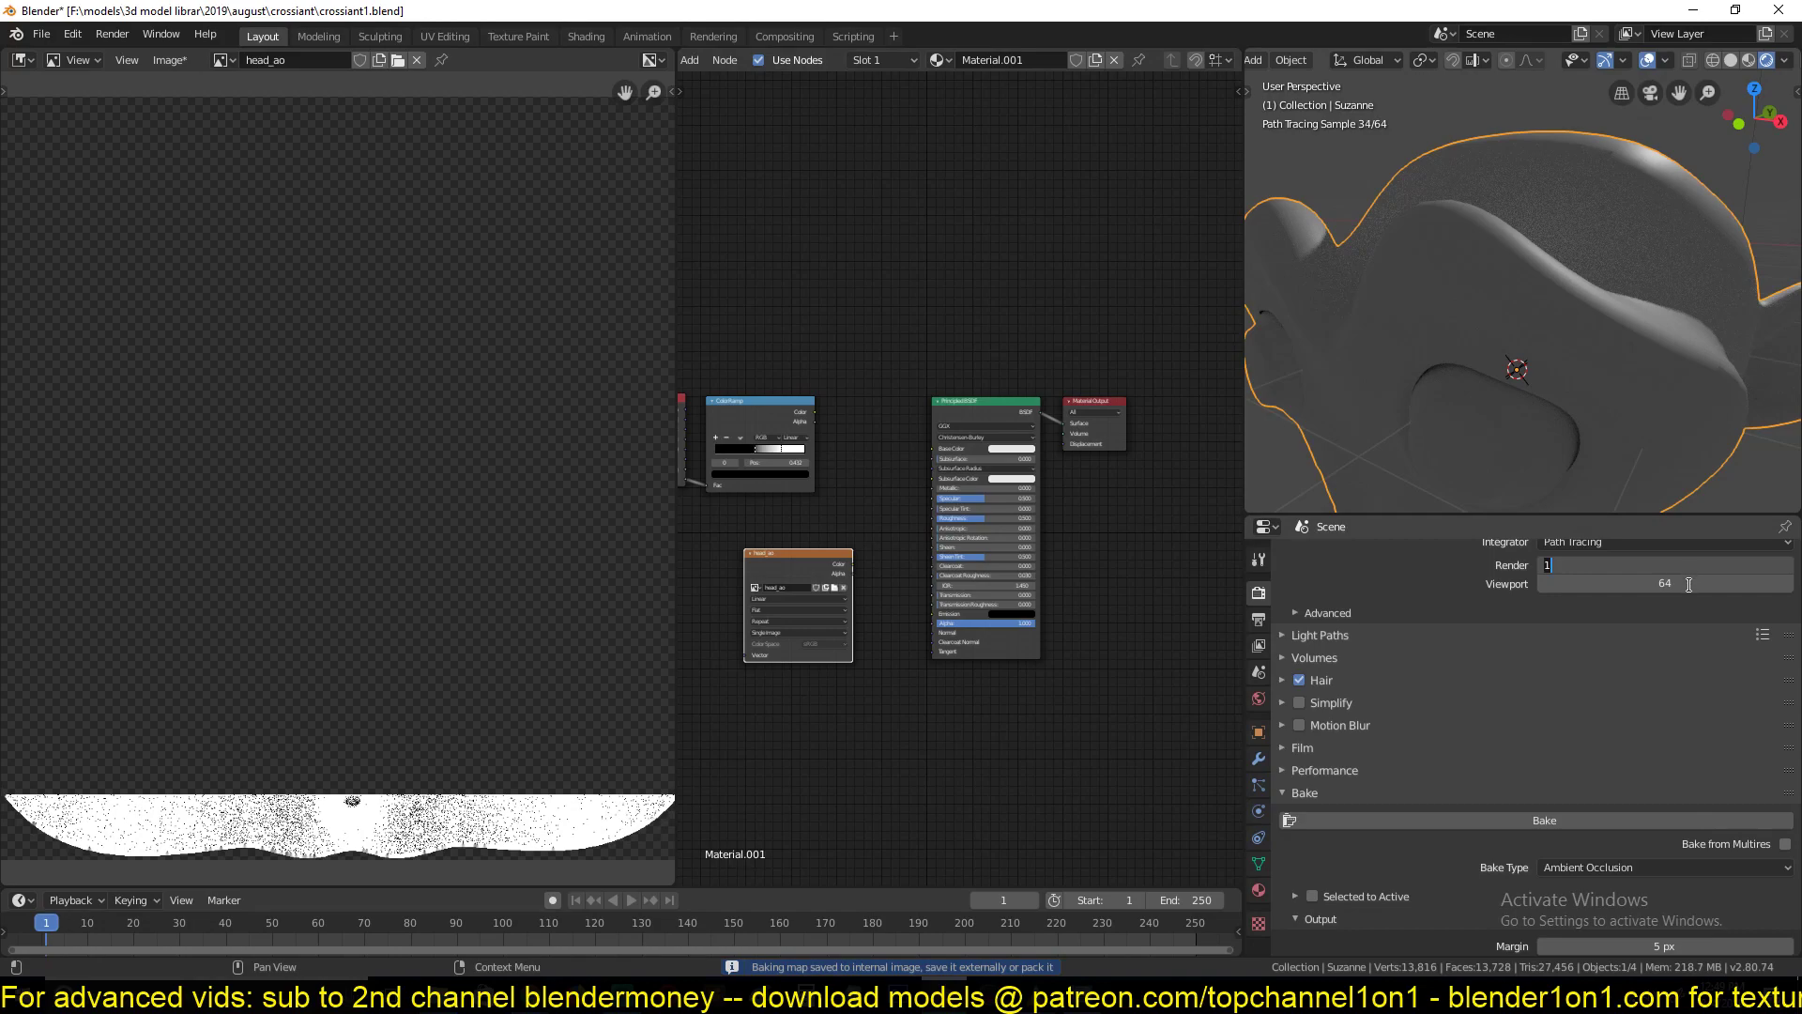
type("12")
key("Return")
left_click(1568, 822)
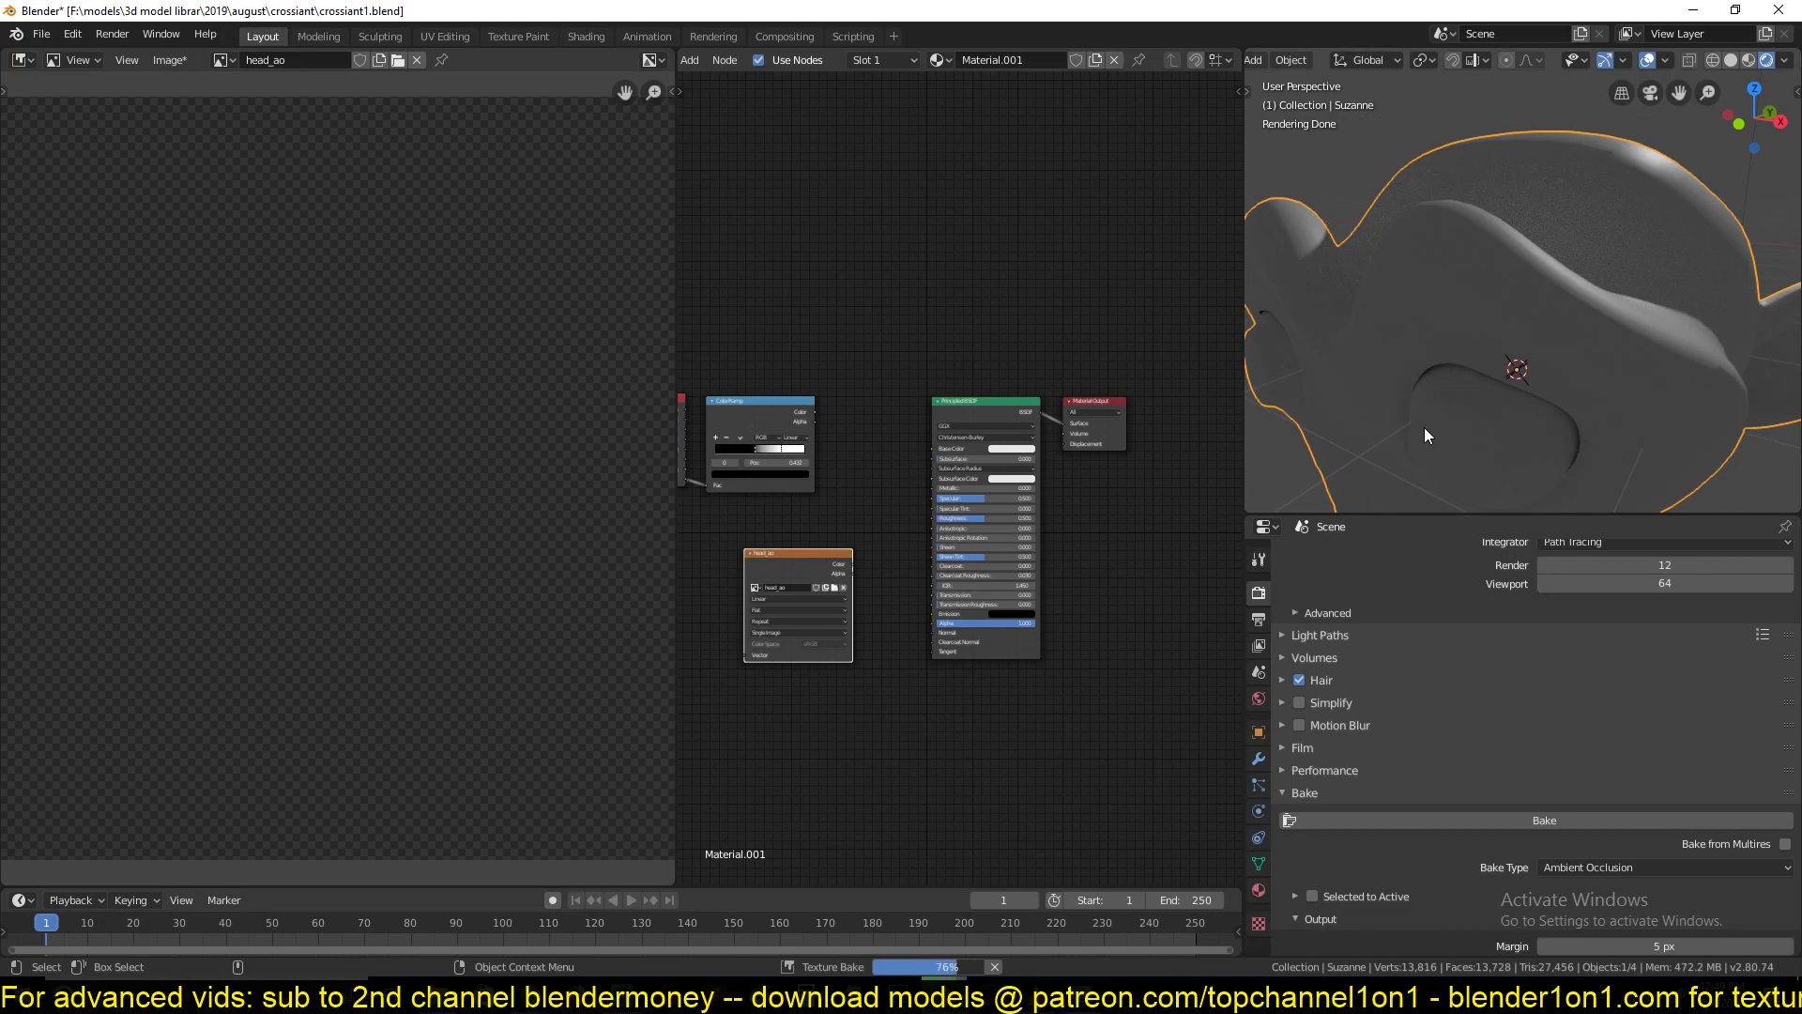
scroll(606, 476, "down", 1)
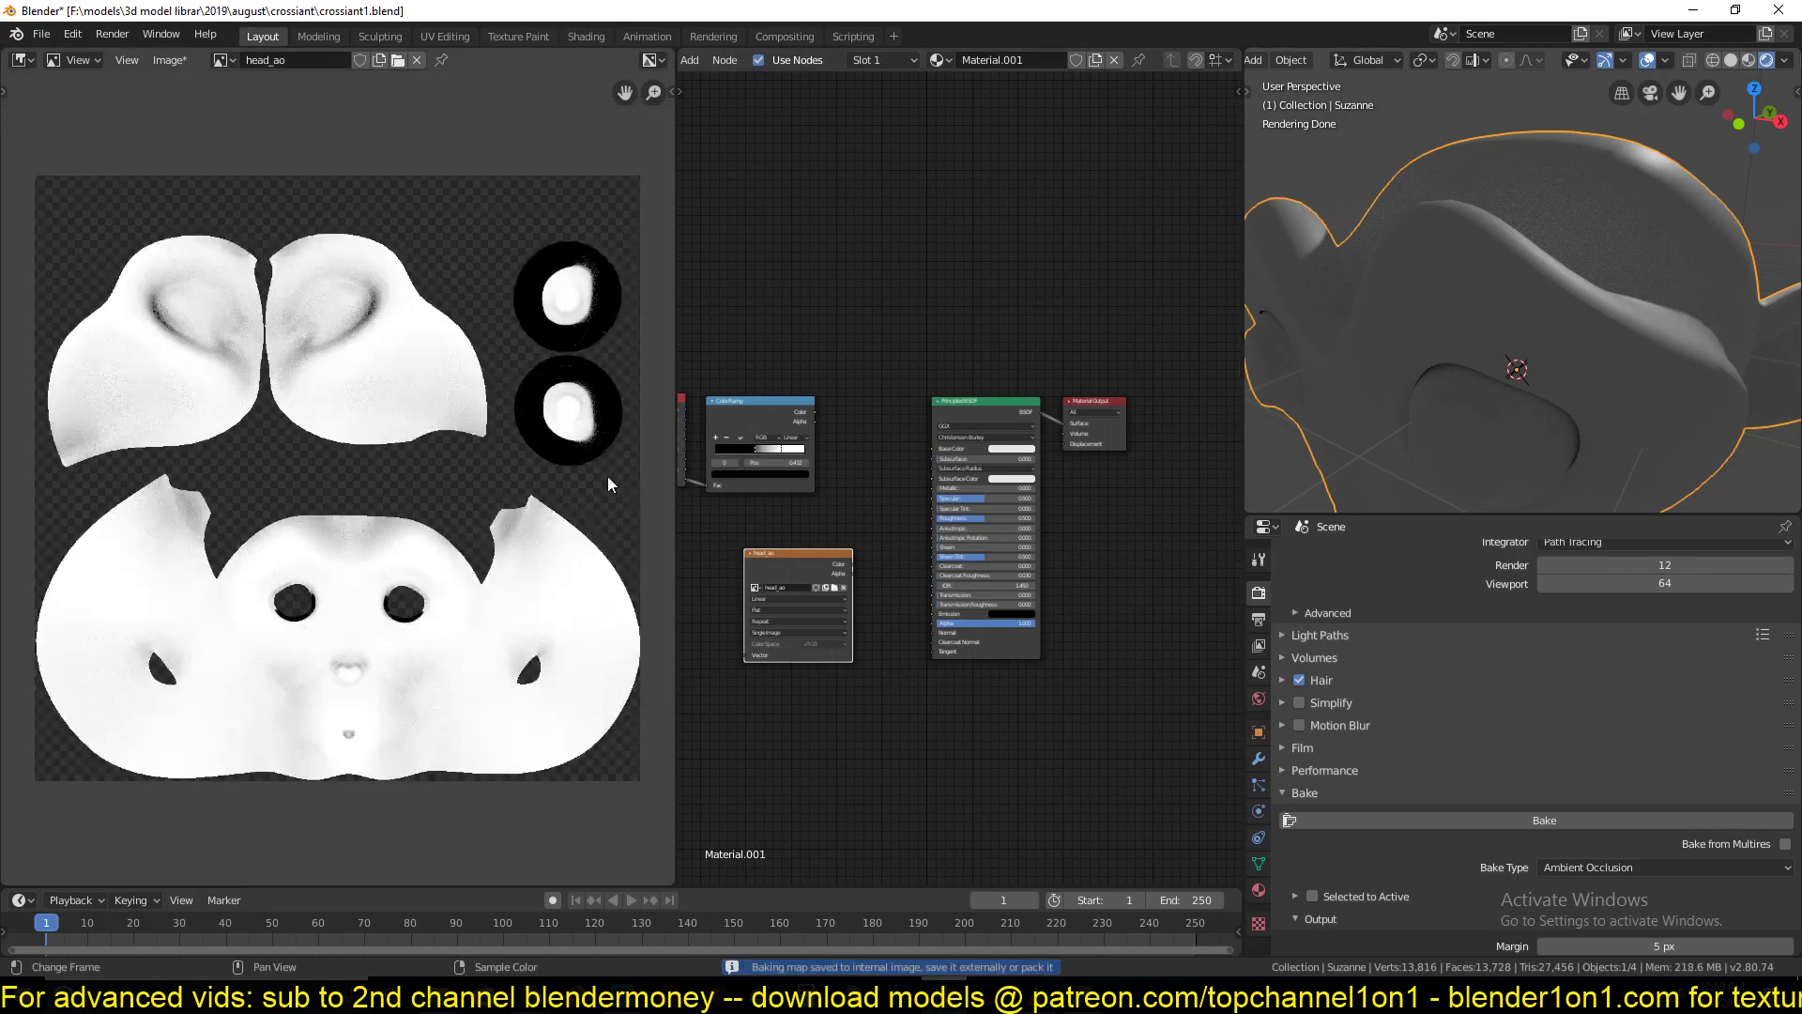
Save the baked ambient occlusion image as 23.png in the New Folder inside the crossiant directory
left_click(170, 60)
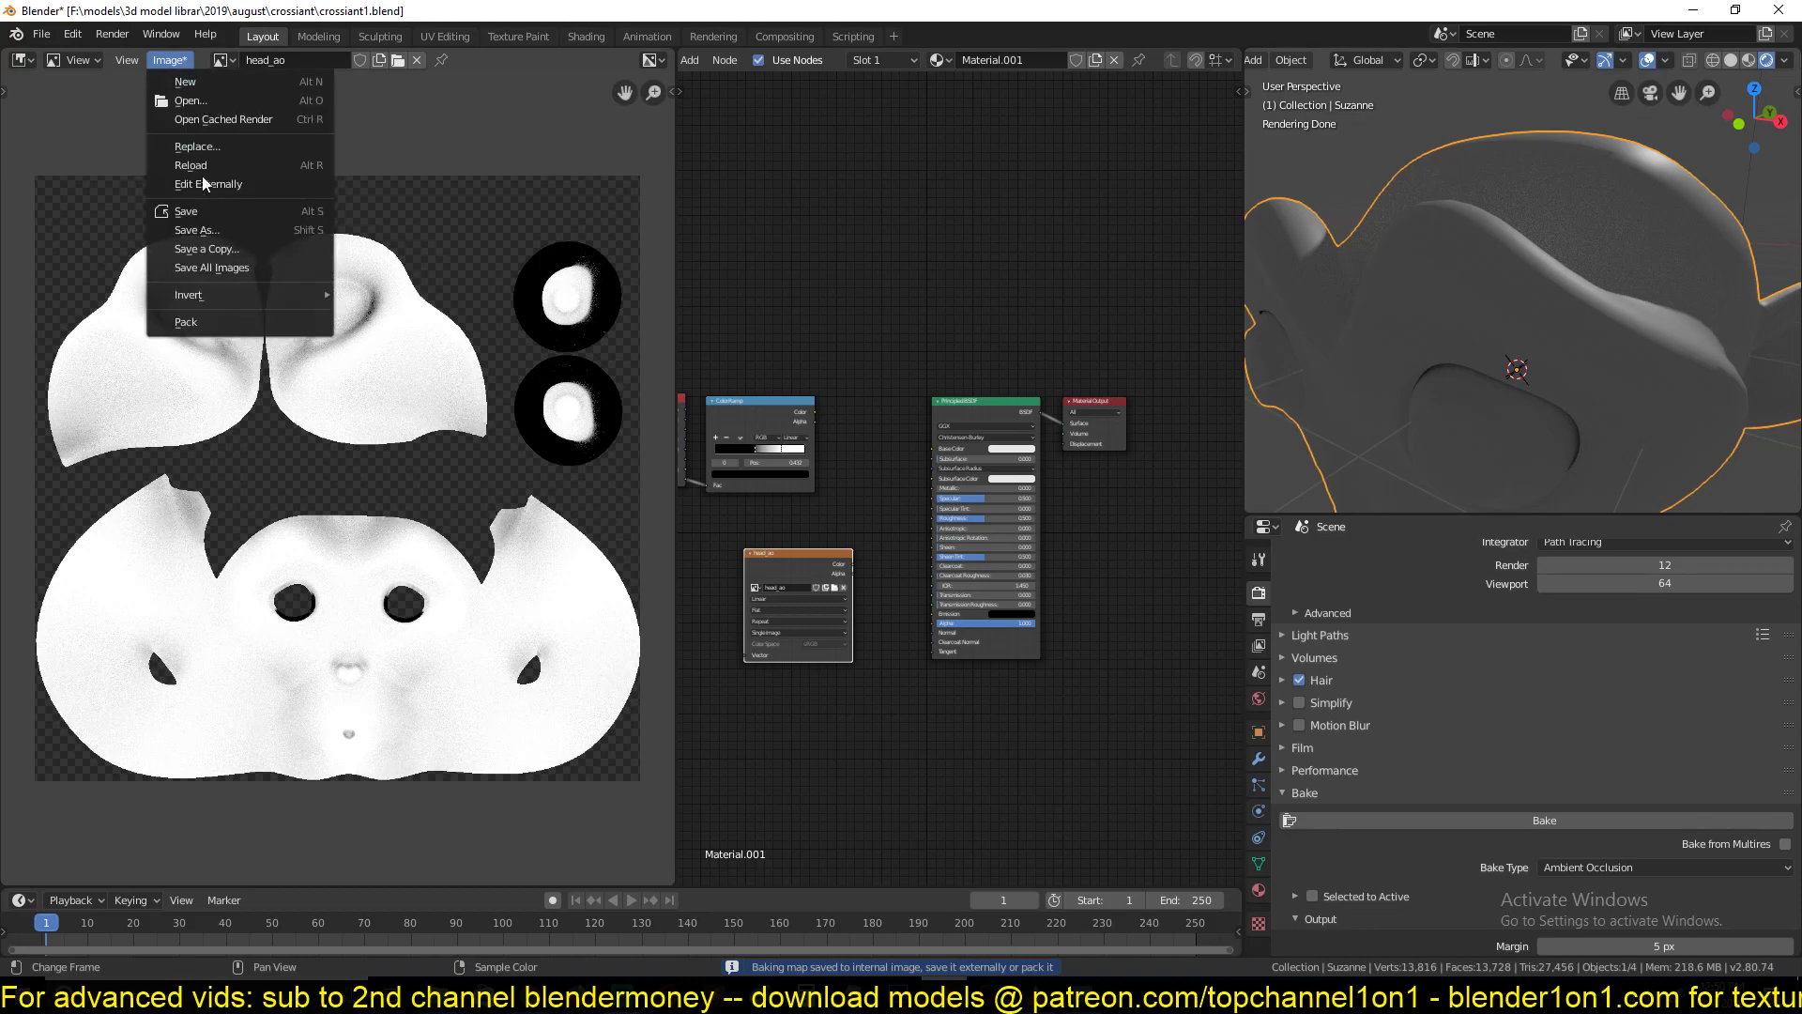
left_click(228, 231)
left_click(364, 110)
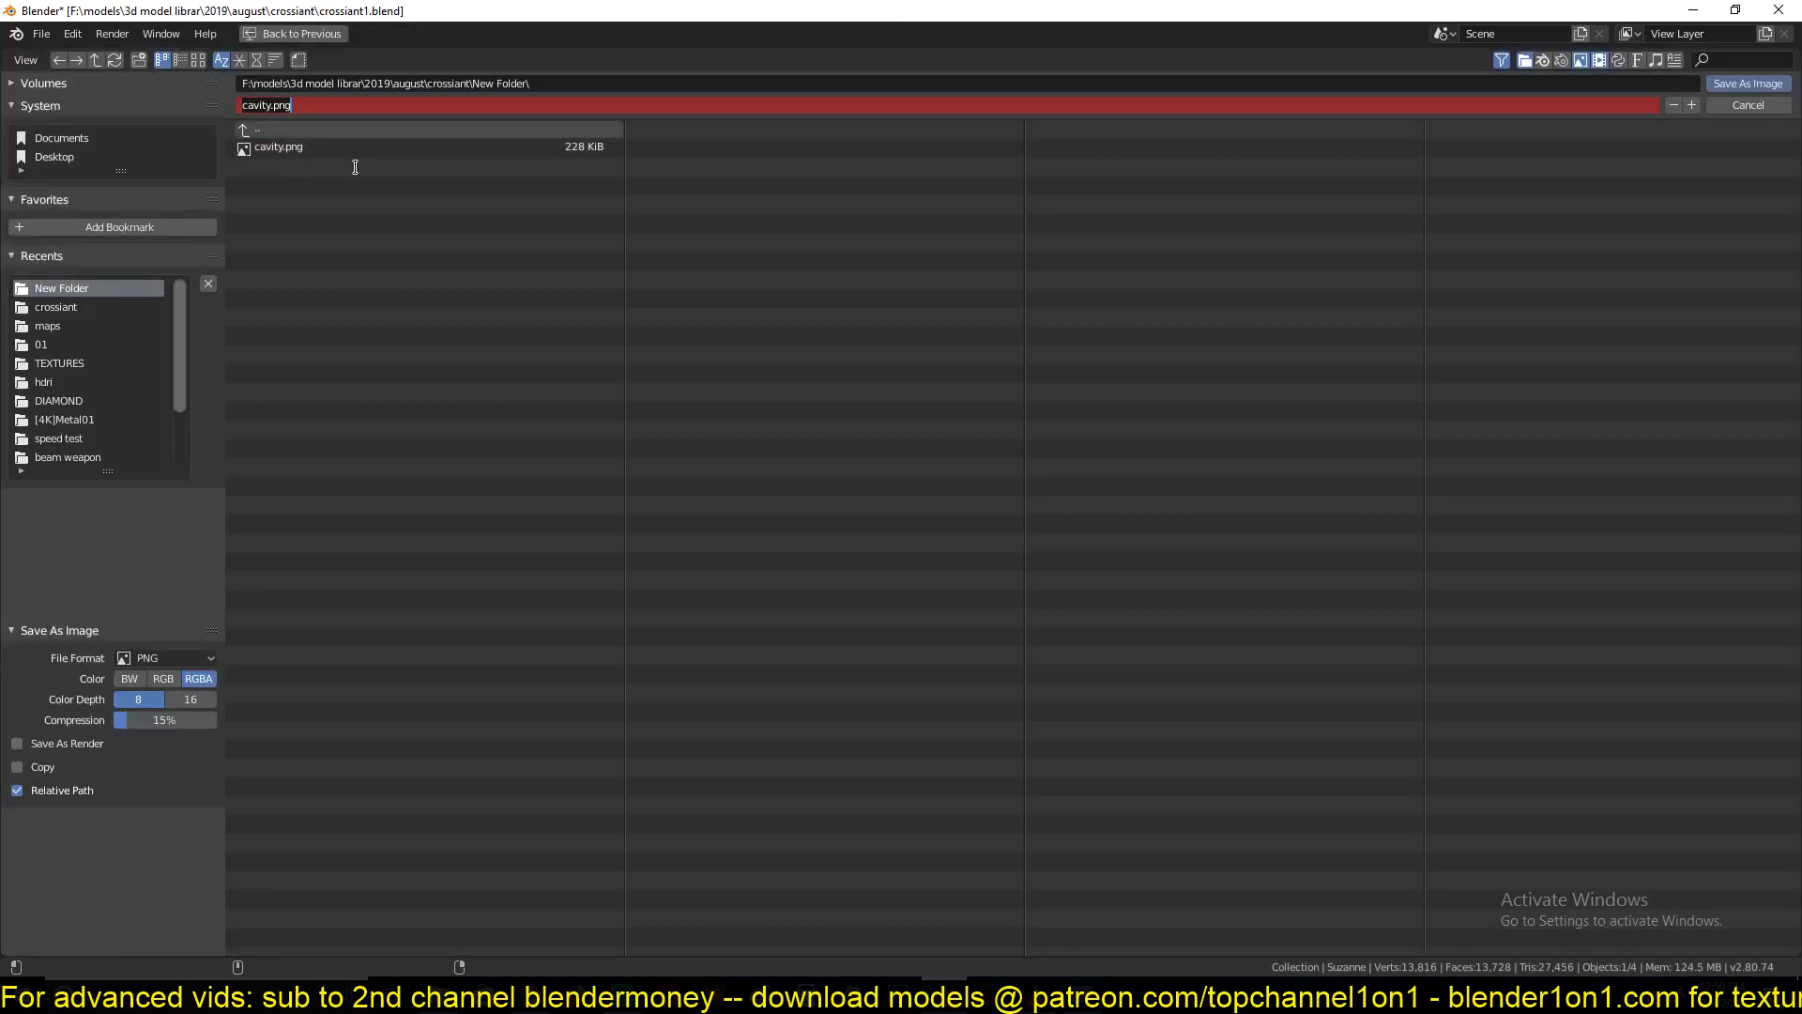
type("23")
key("Return")
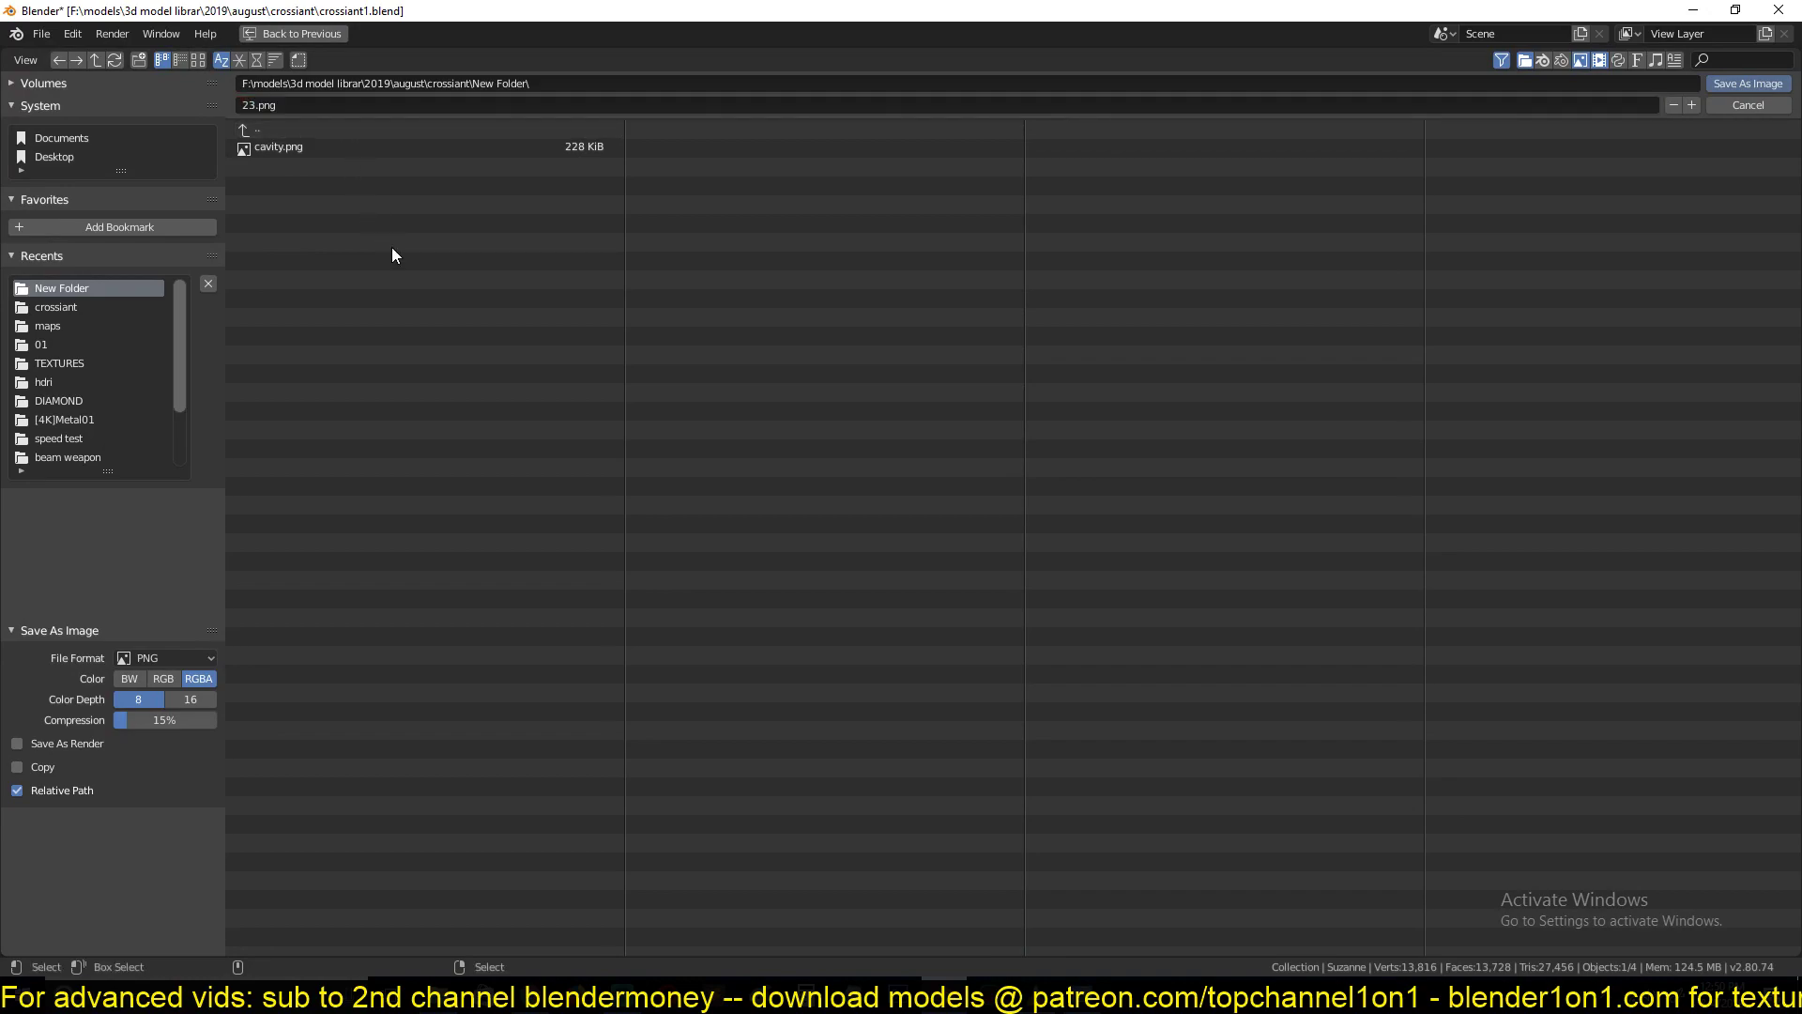
left_click(279, 128)
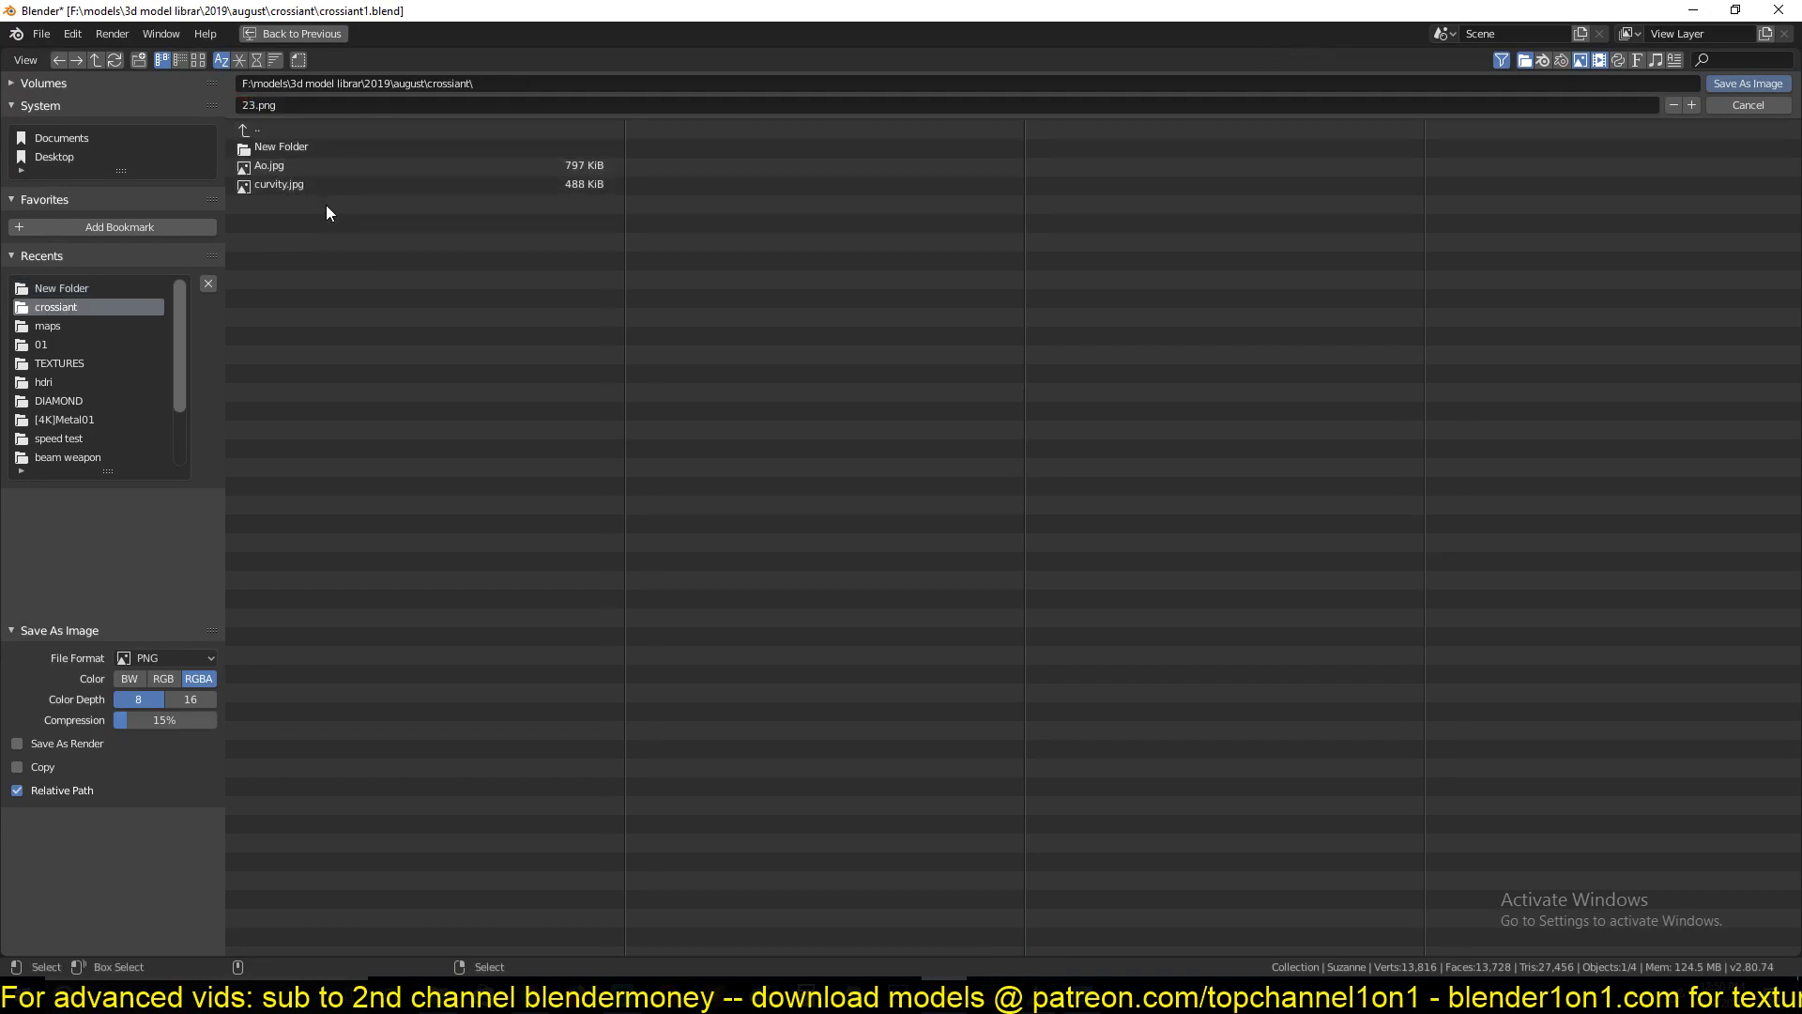
double_click(331, 145)
left_click(385, 107)
key("Return")
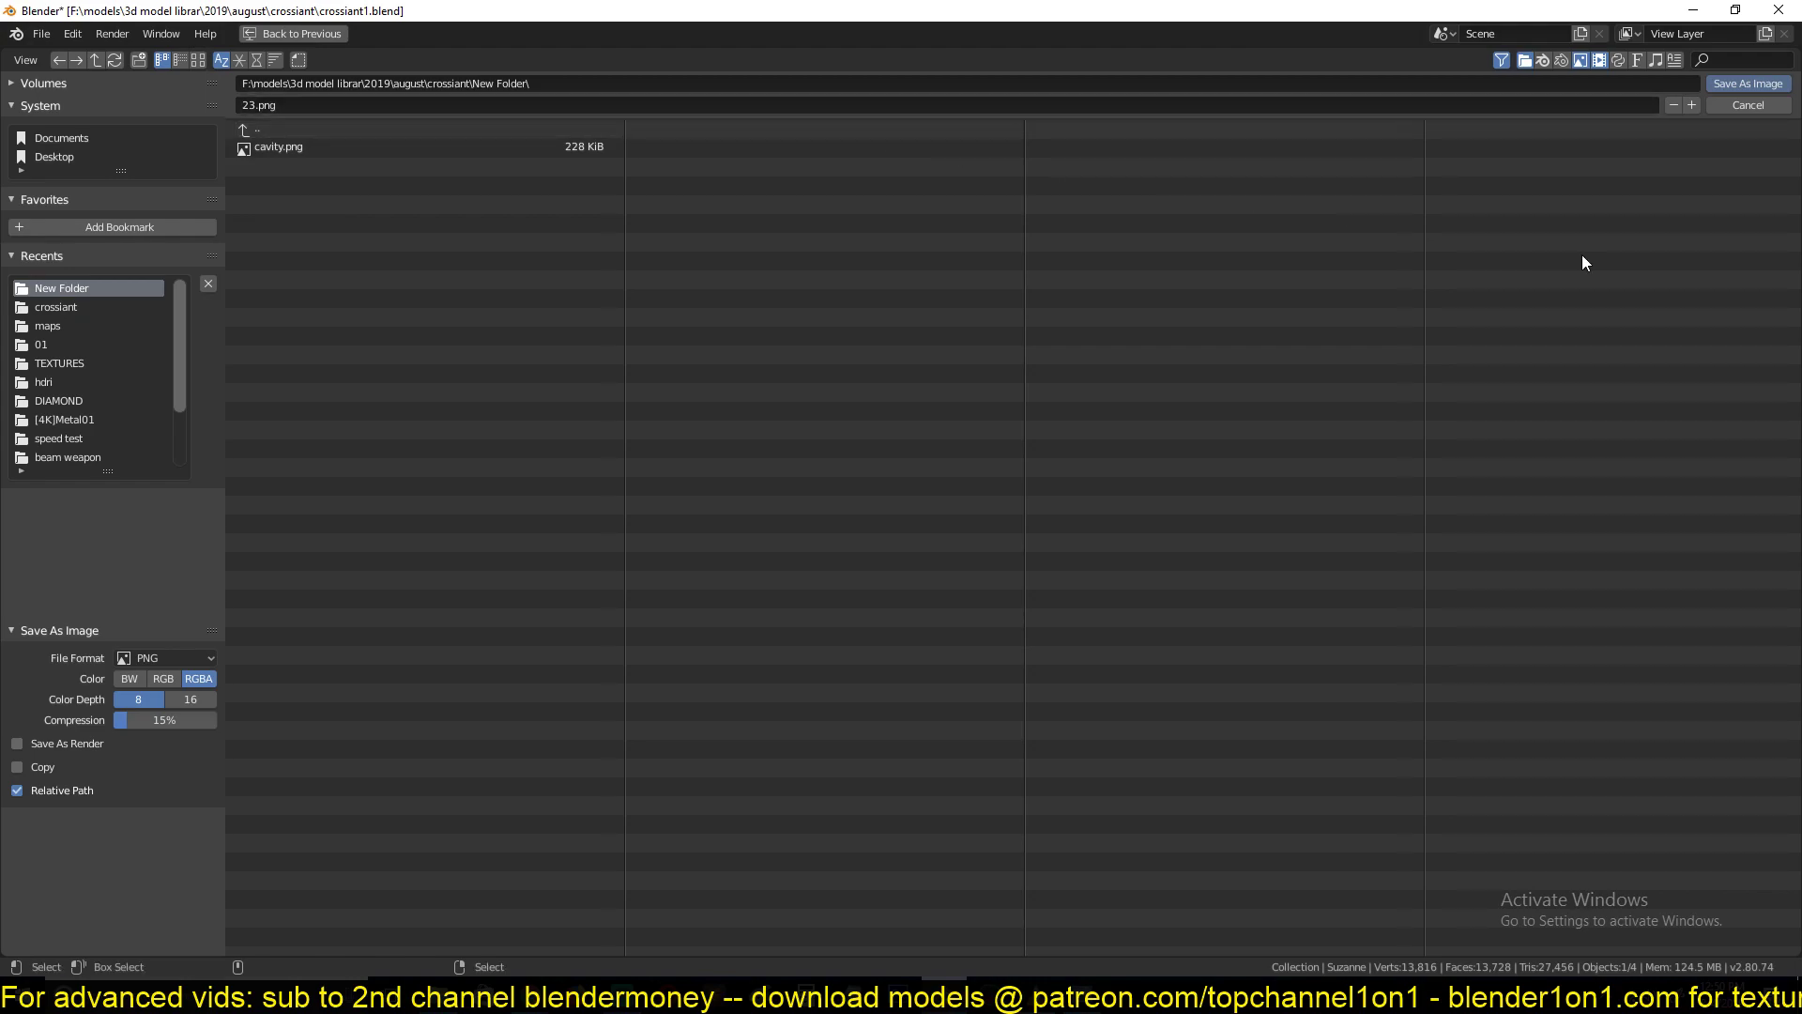
left_click(1747, 84)
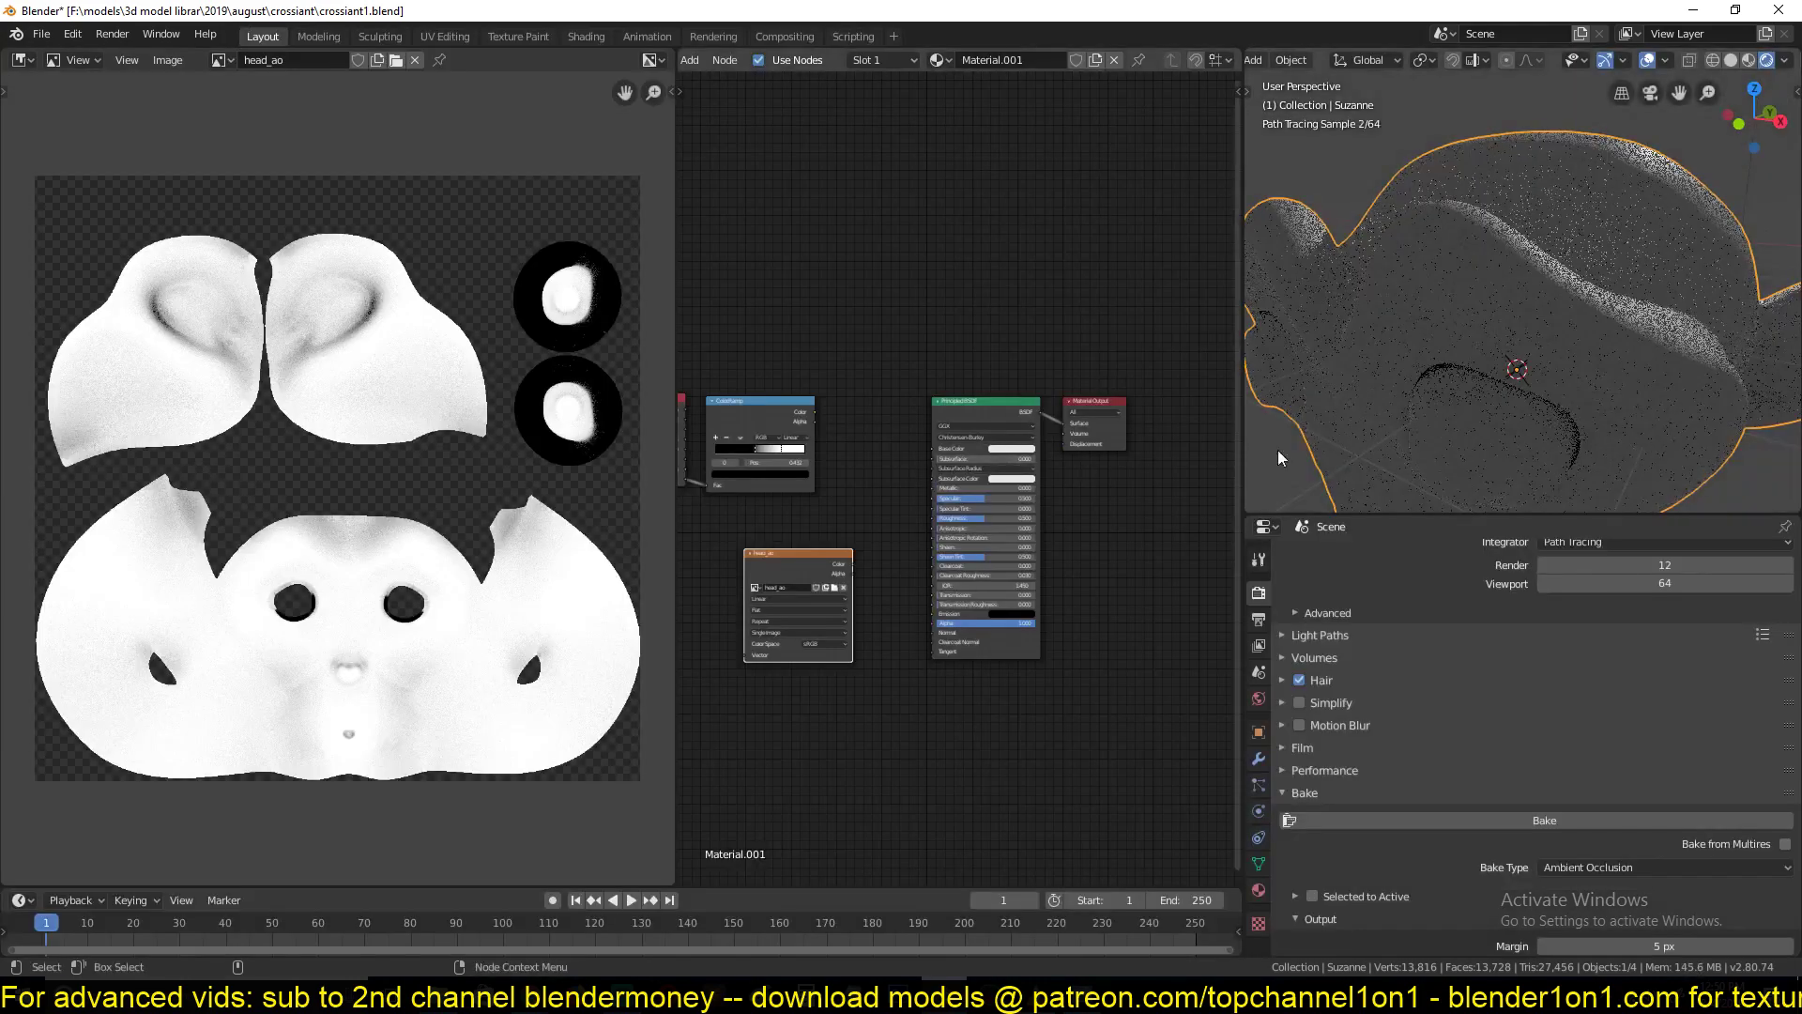
Open cavity.png from the New Folder in the image editor
middle_click_drag(936, 506, 1010, 484)
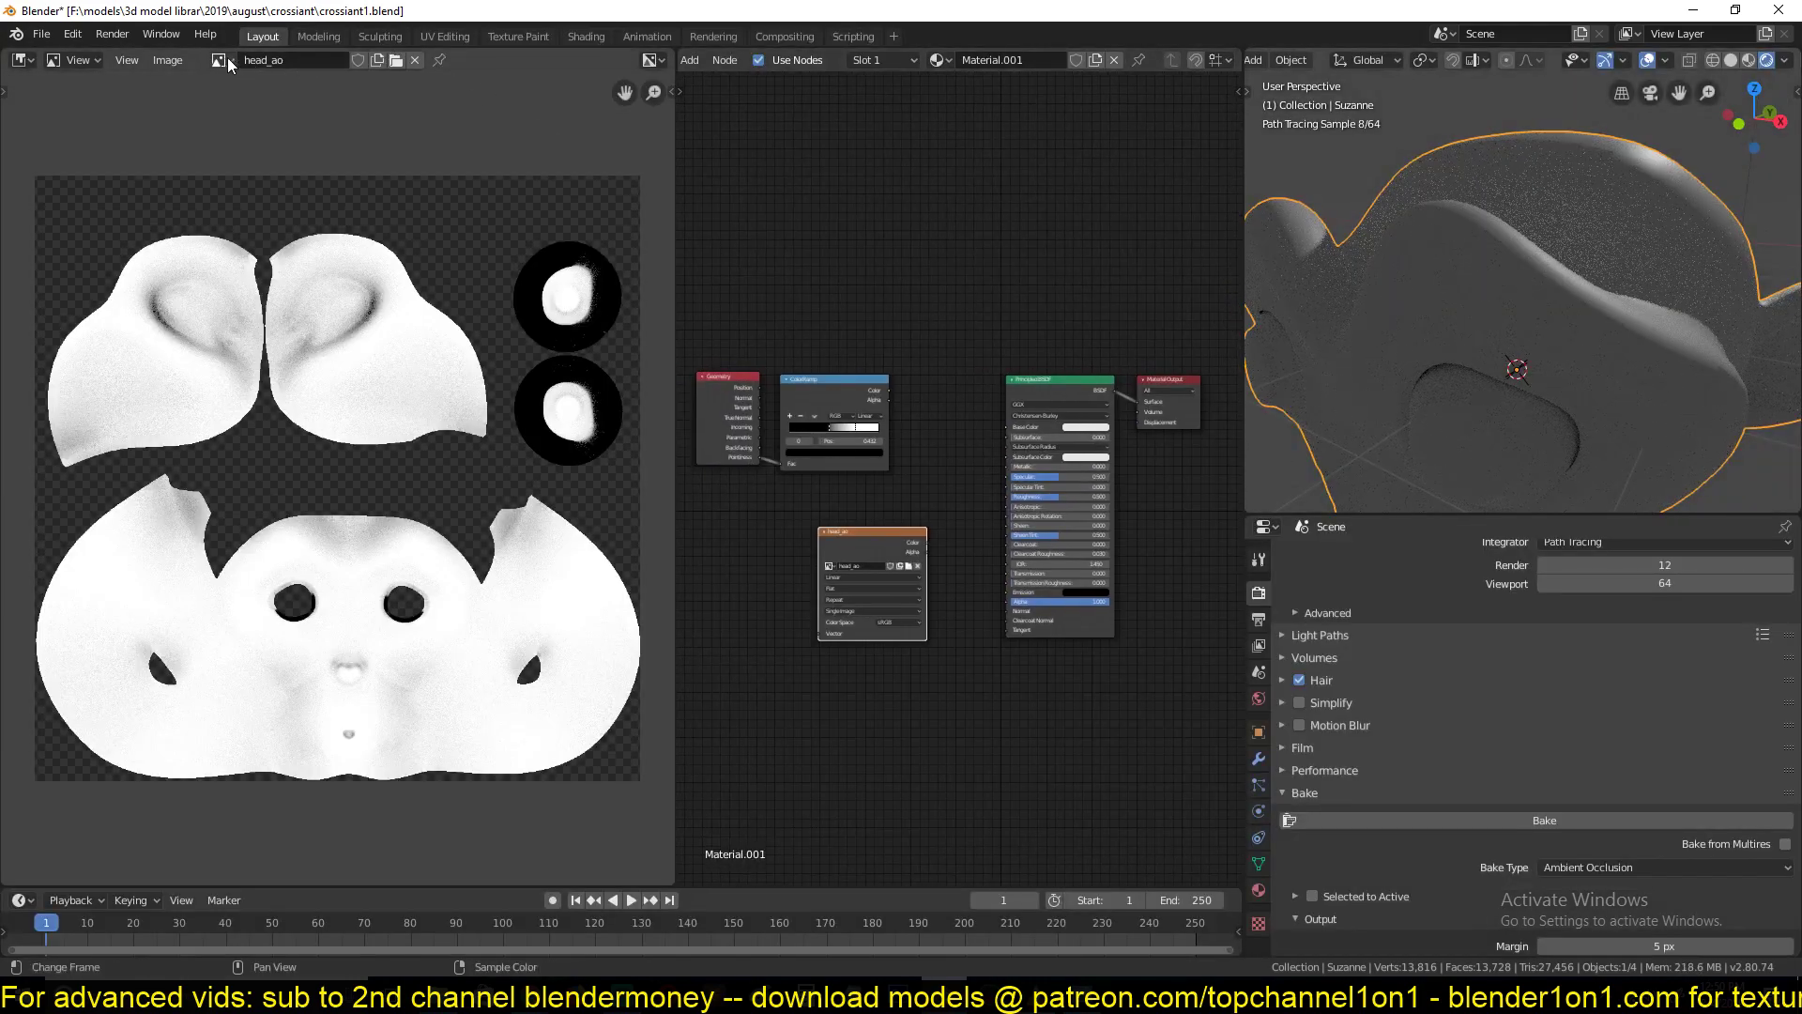
left_click(395, 60)
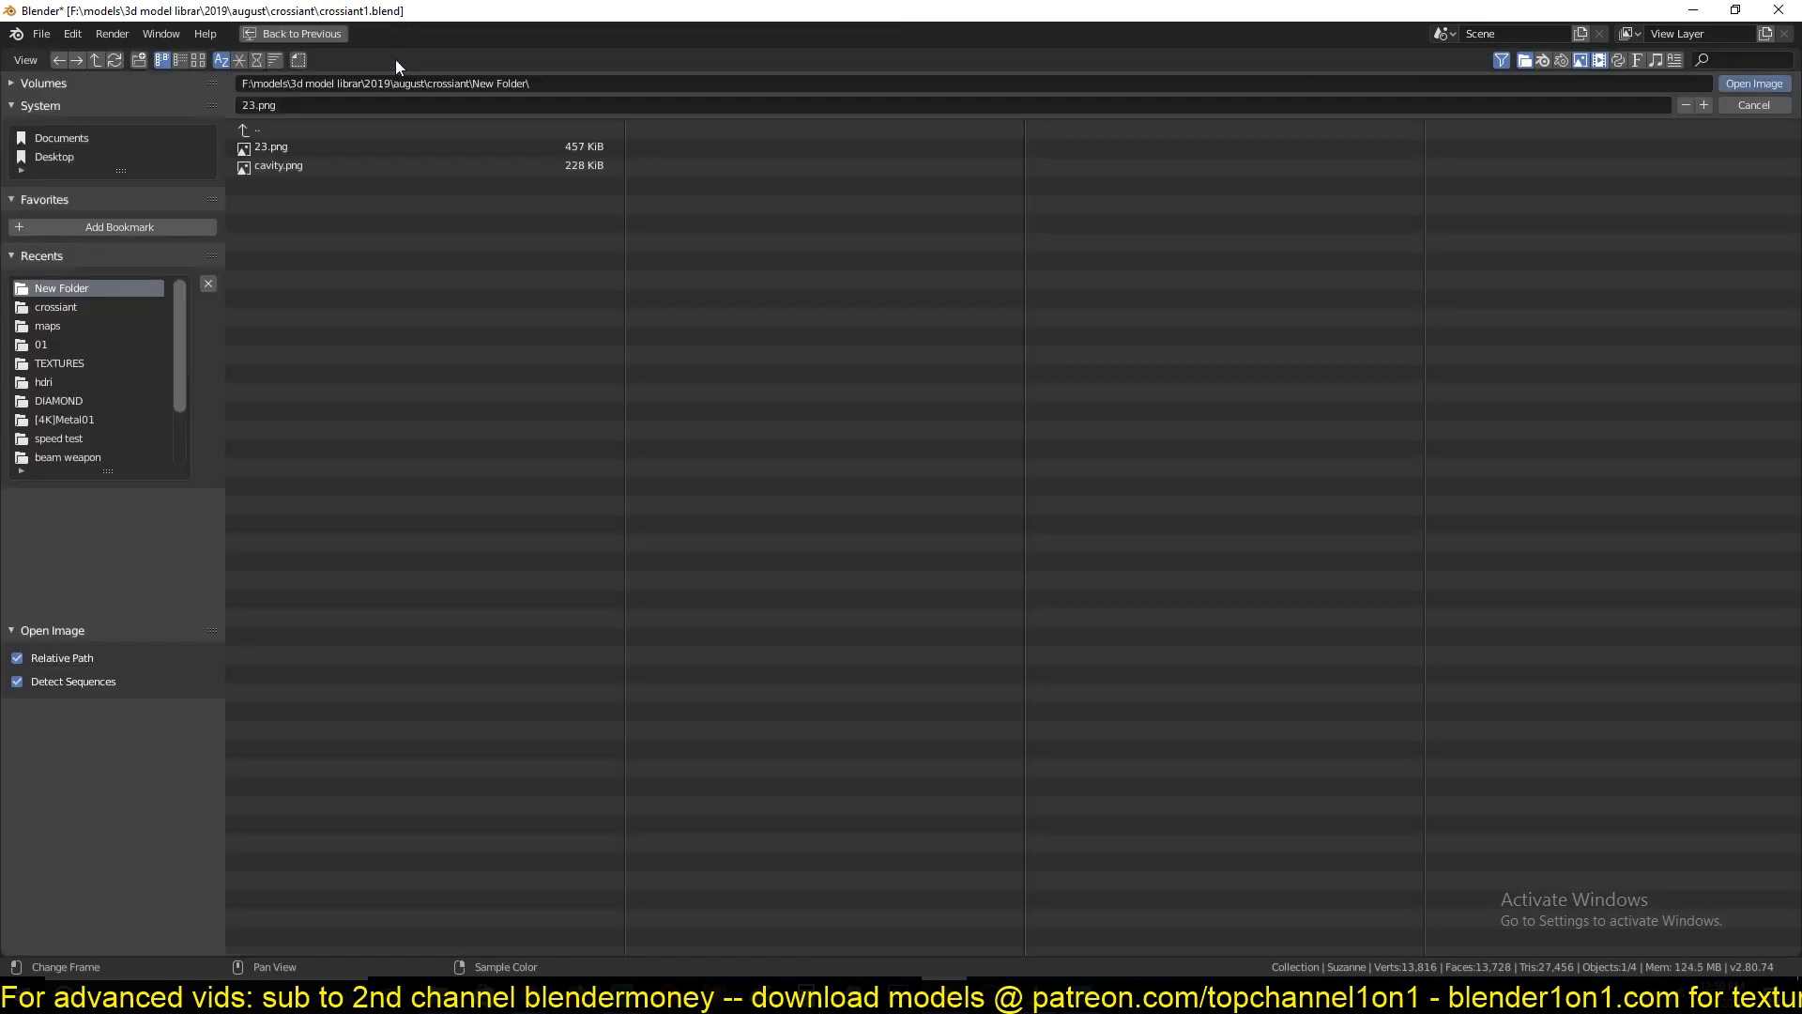
double_click(278, 165)
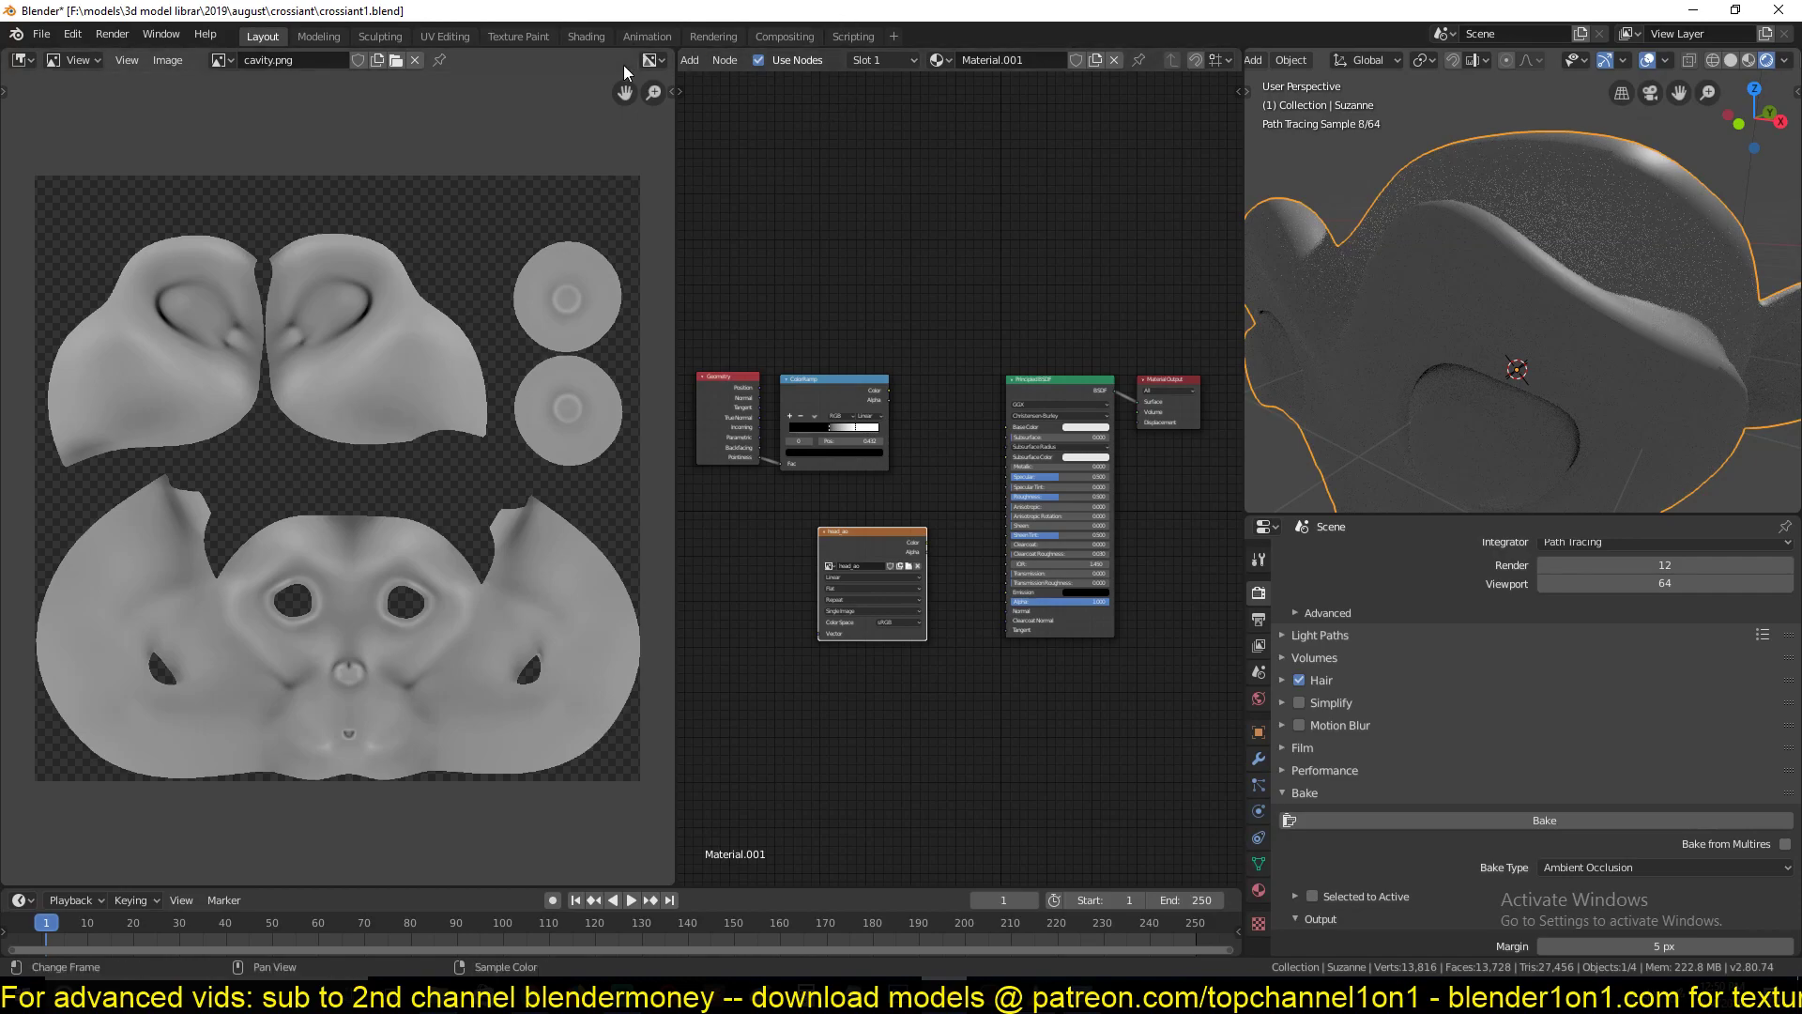
Switch to the Shading workspace and select the croissant to show its bade shader node setup
left_click(574, 37)
scroll(1009, 235, "down", 6)
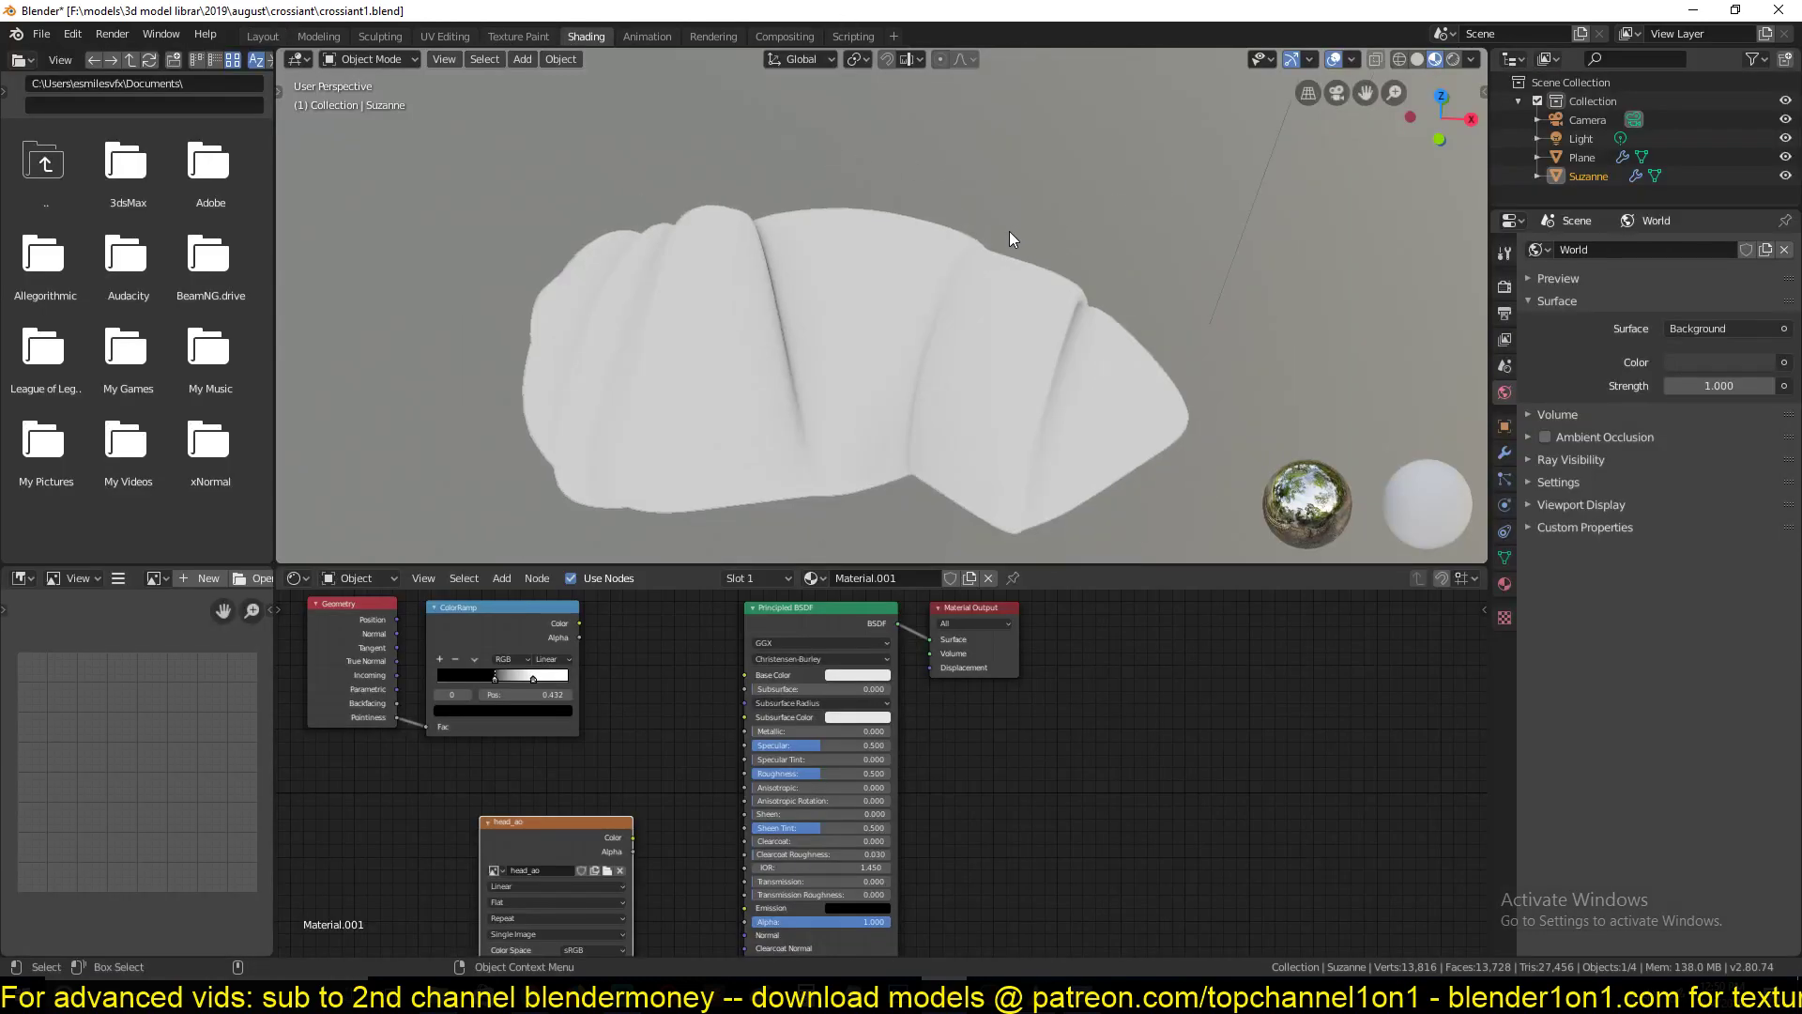
middle_click_drag(938, 259, 922, 295)
left_click(921, 295)
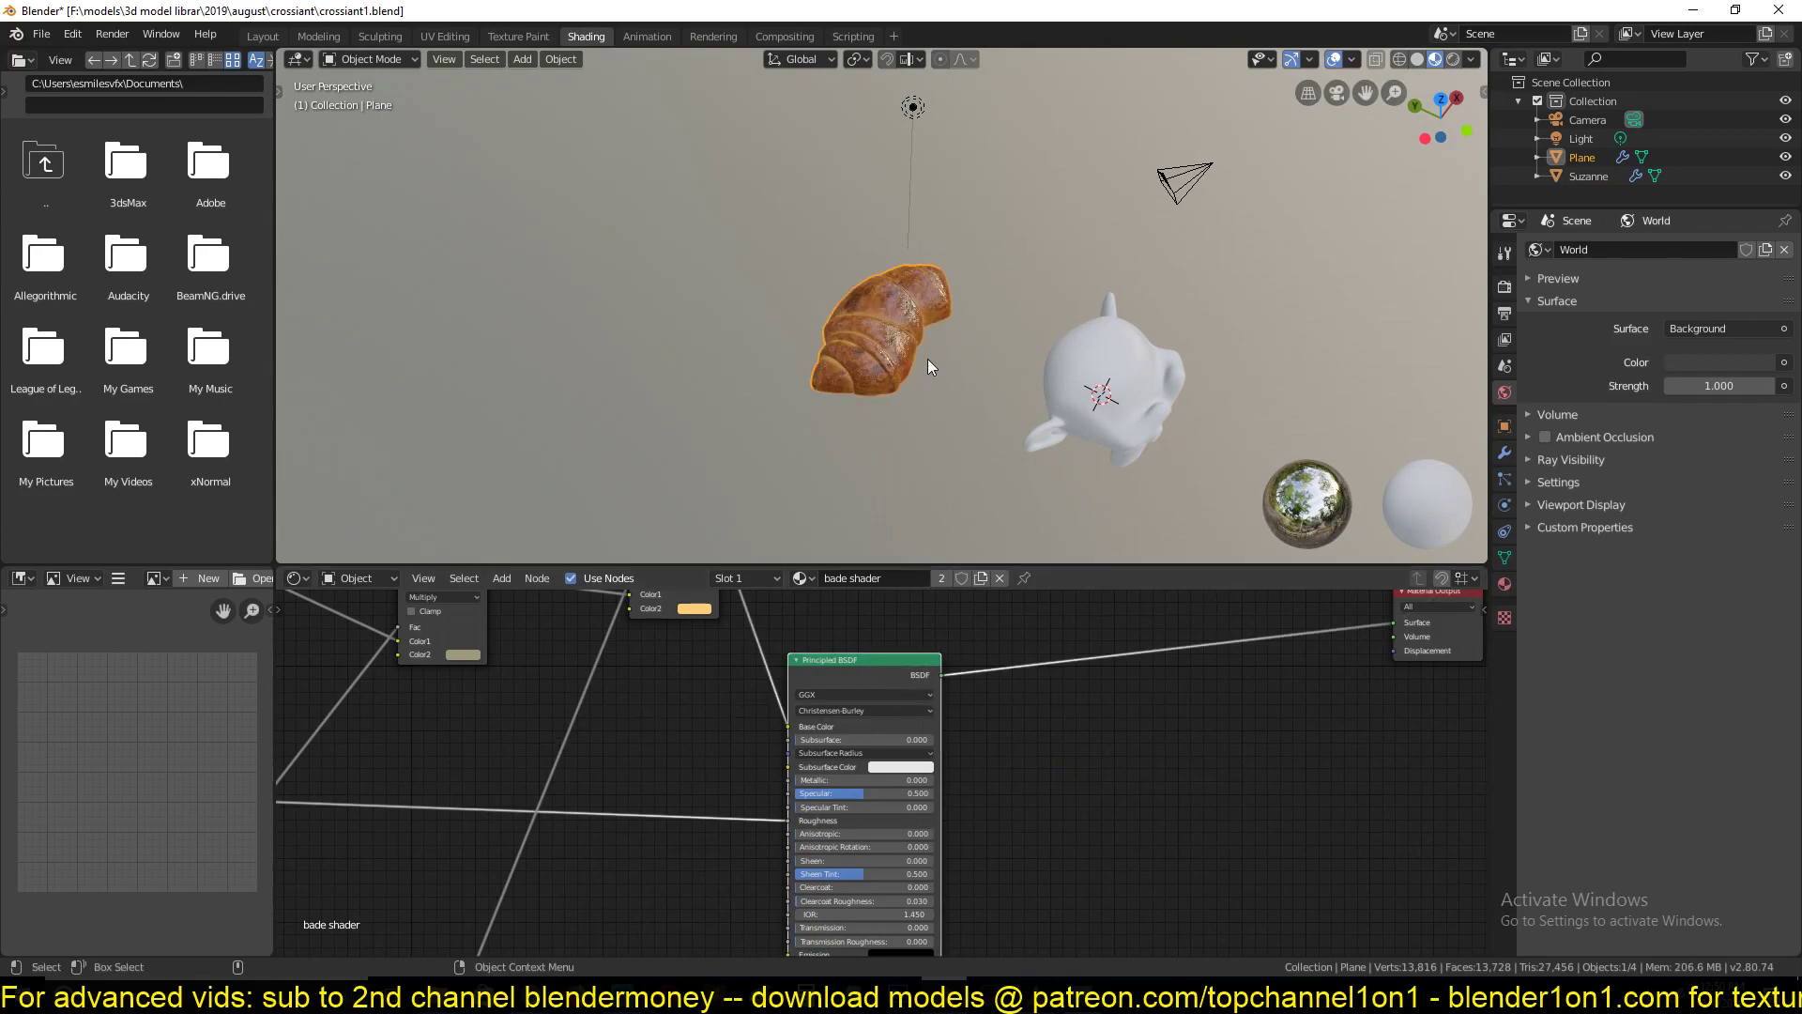
scroll(927, 359, "up", 7)
middle_click_drag(927, 359, 1108, 515)
scroll(927, 308, "down", 5)
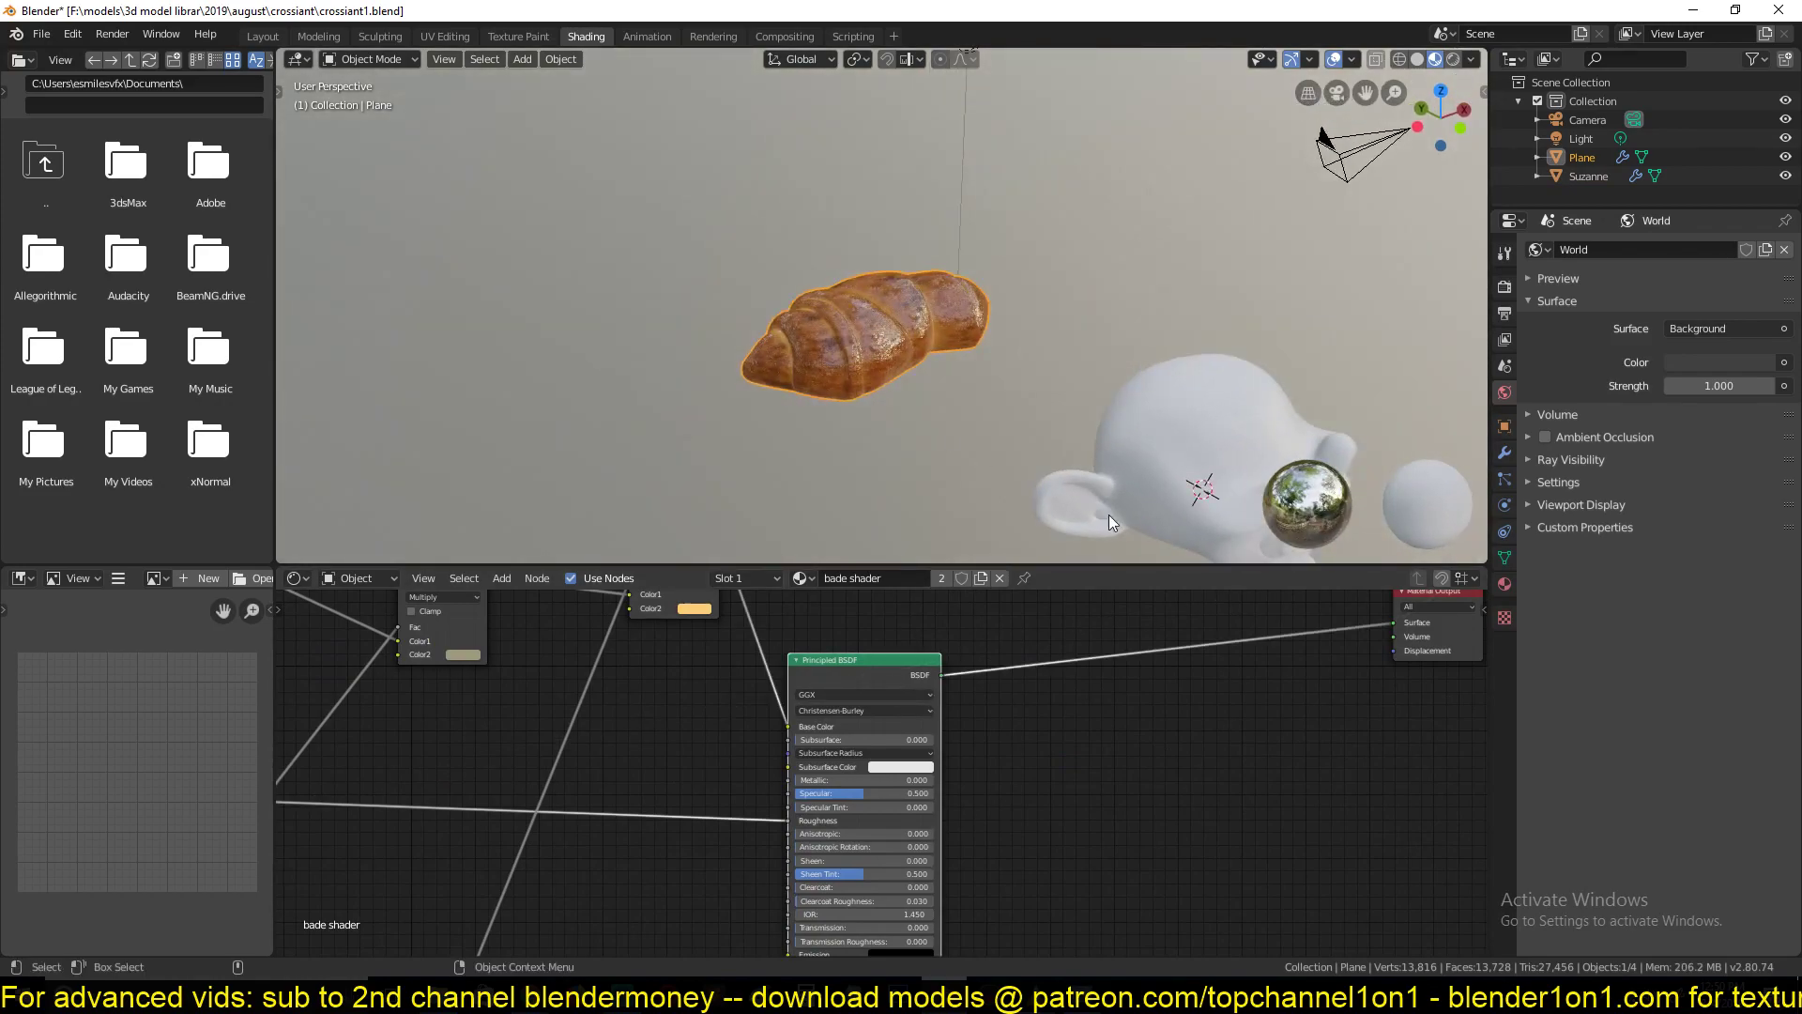
Link the croissant's bade shader material to the monkey and select the monkey alone
left_click(1211, 482)
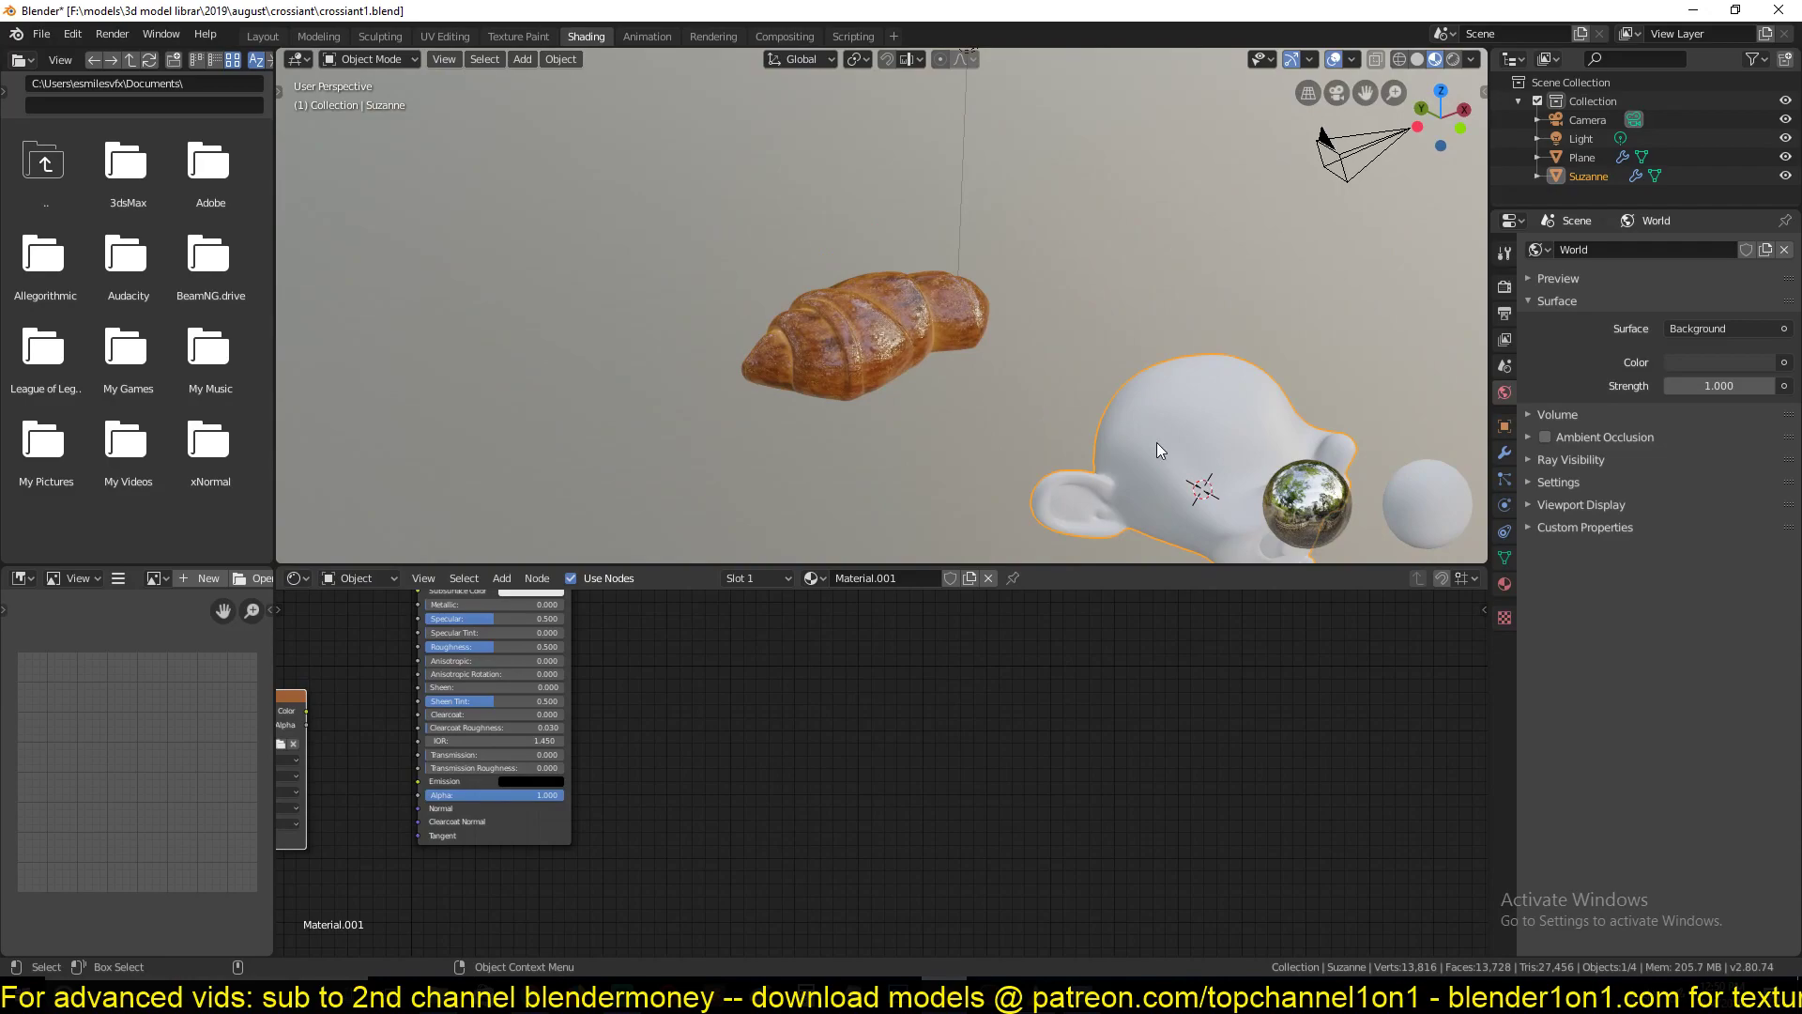
left_click(813, 298, "shift")
key("ctrl+l")
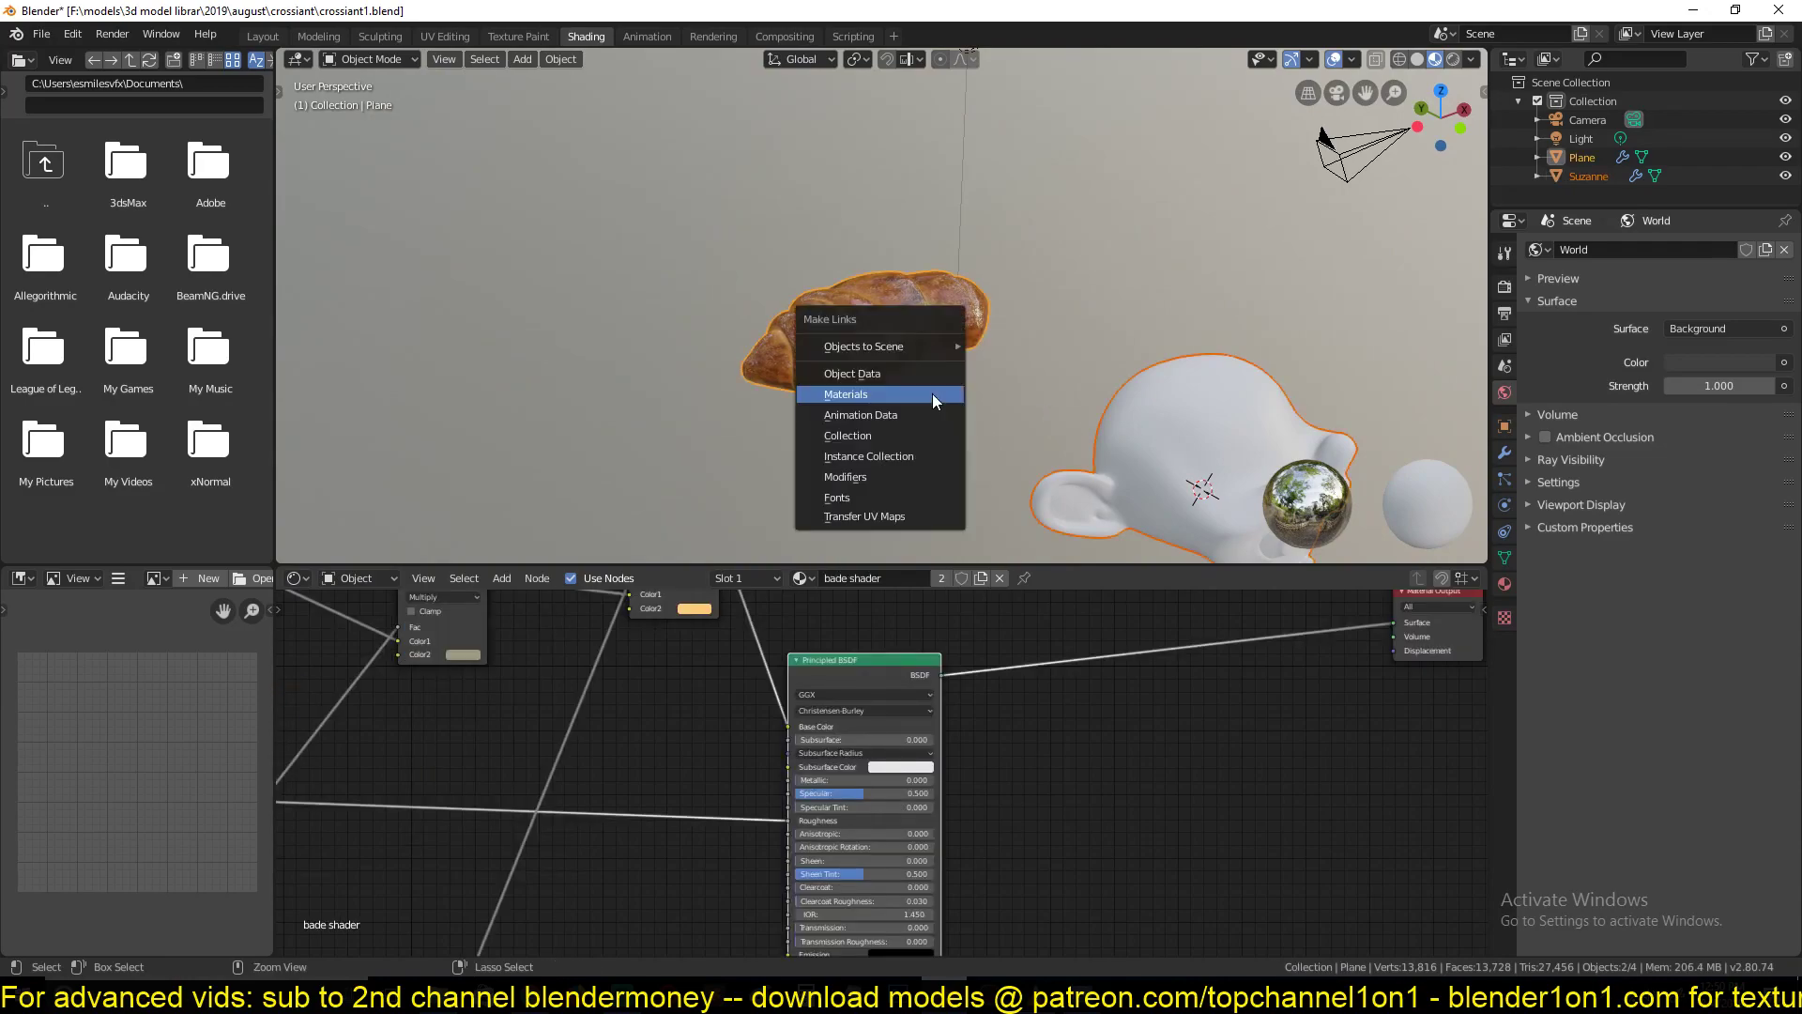
left_click(926, 398)
left_click(1105, 380)
middle_click_drag(1106, 379, 1100, 185)
Make the monkey's bade shader a single-user copy, separate from the croissant's material
left_click(1140, 268)
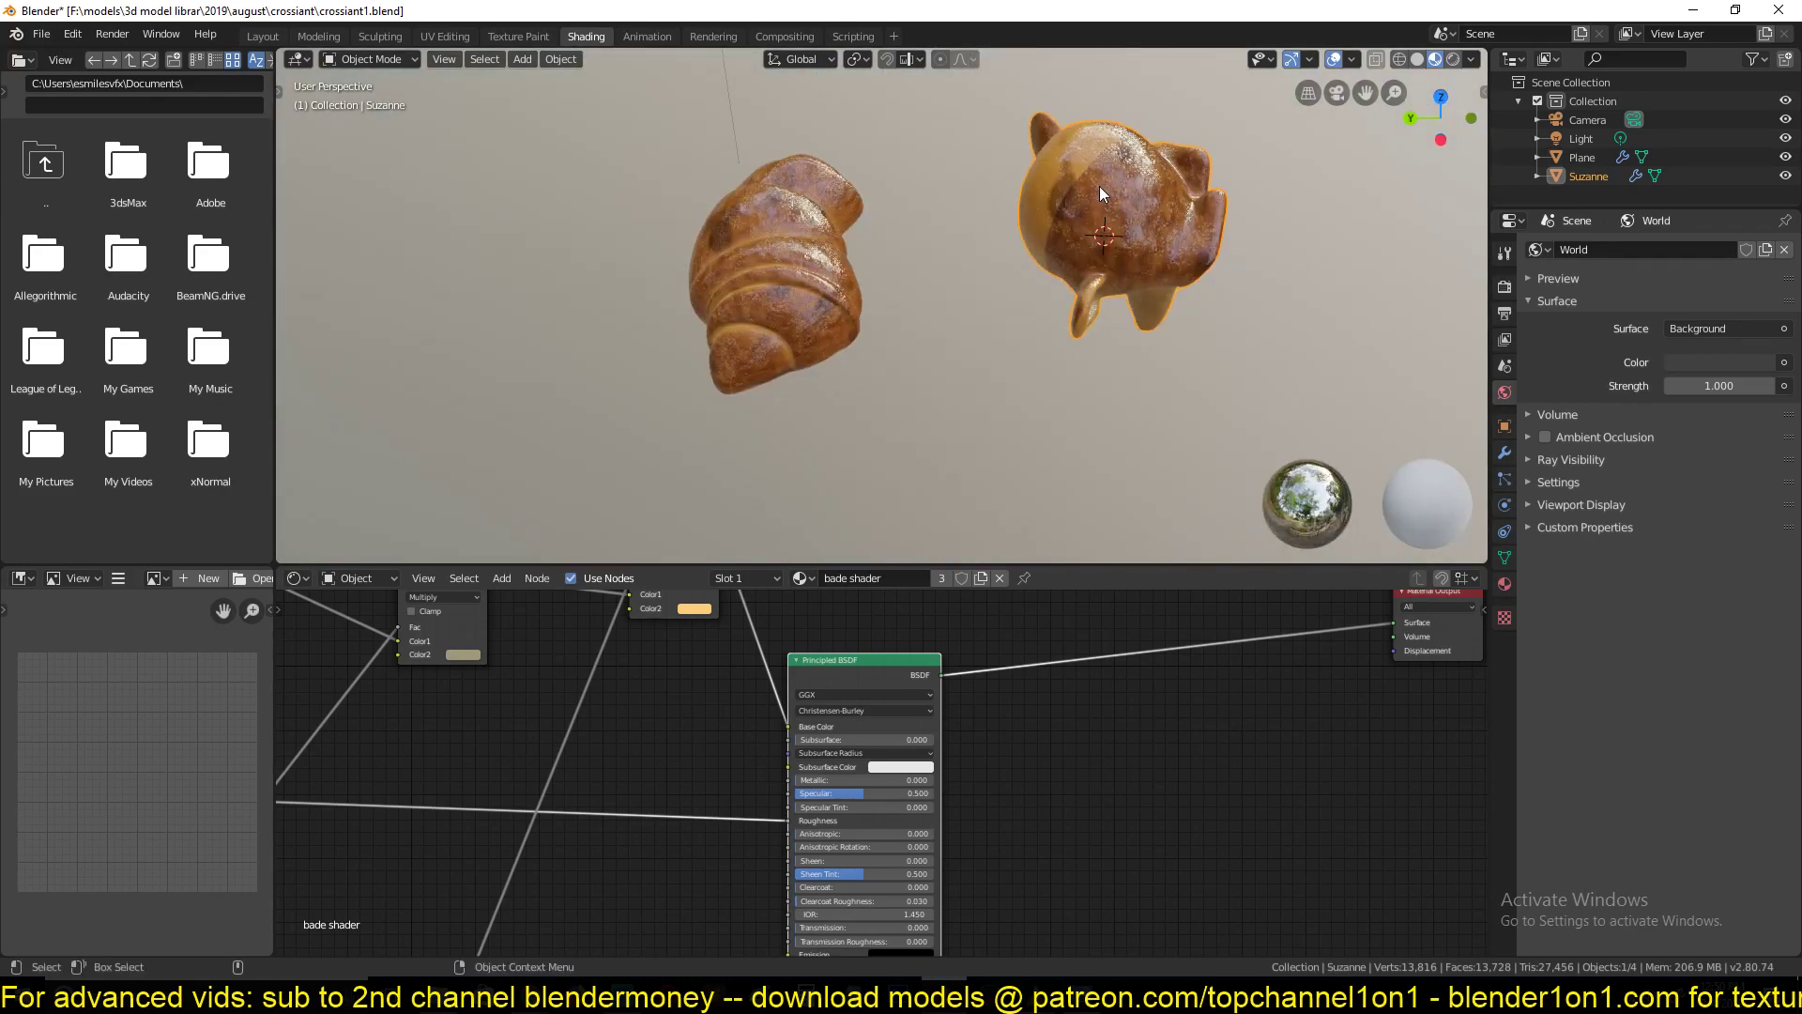
middle_click_drag(1056, 198, 1081, 227)
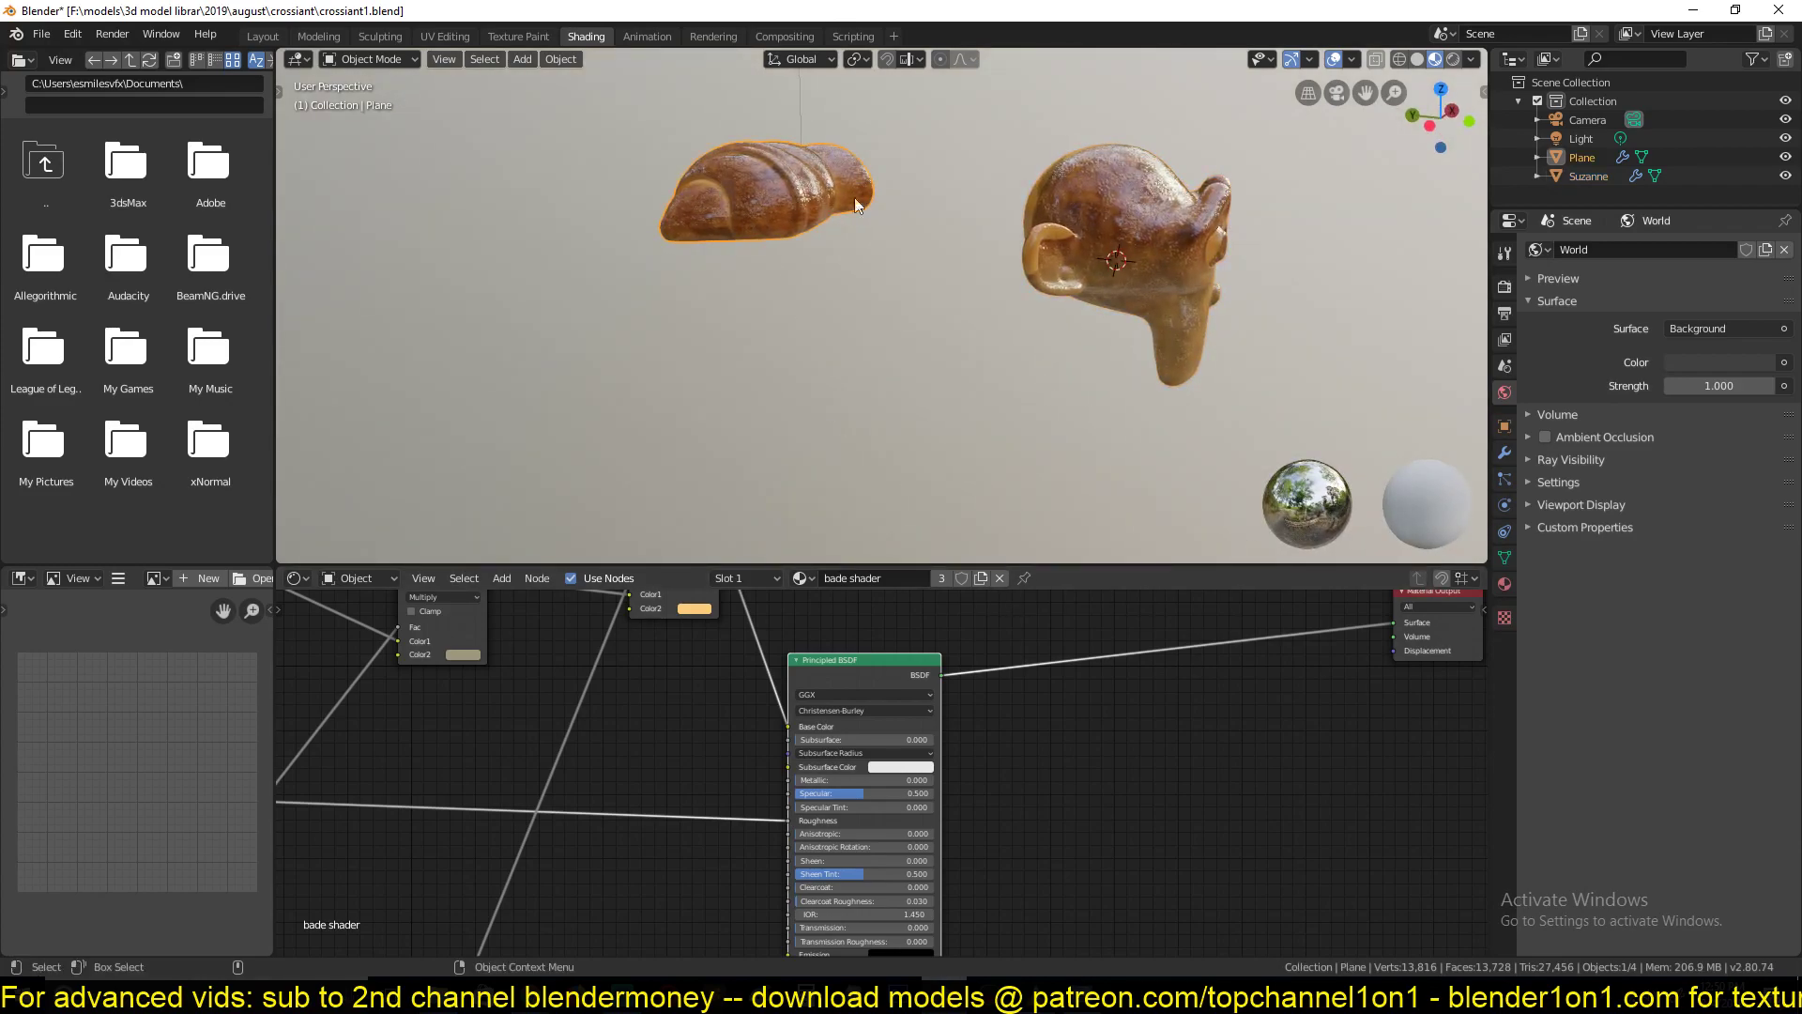
left_click(929, 578)
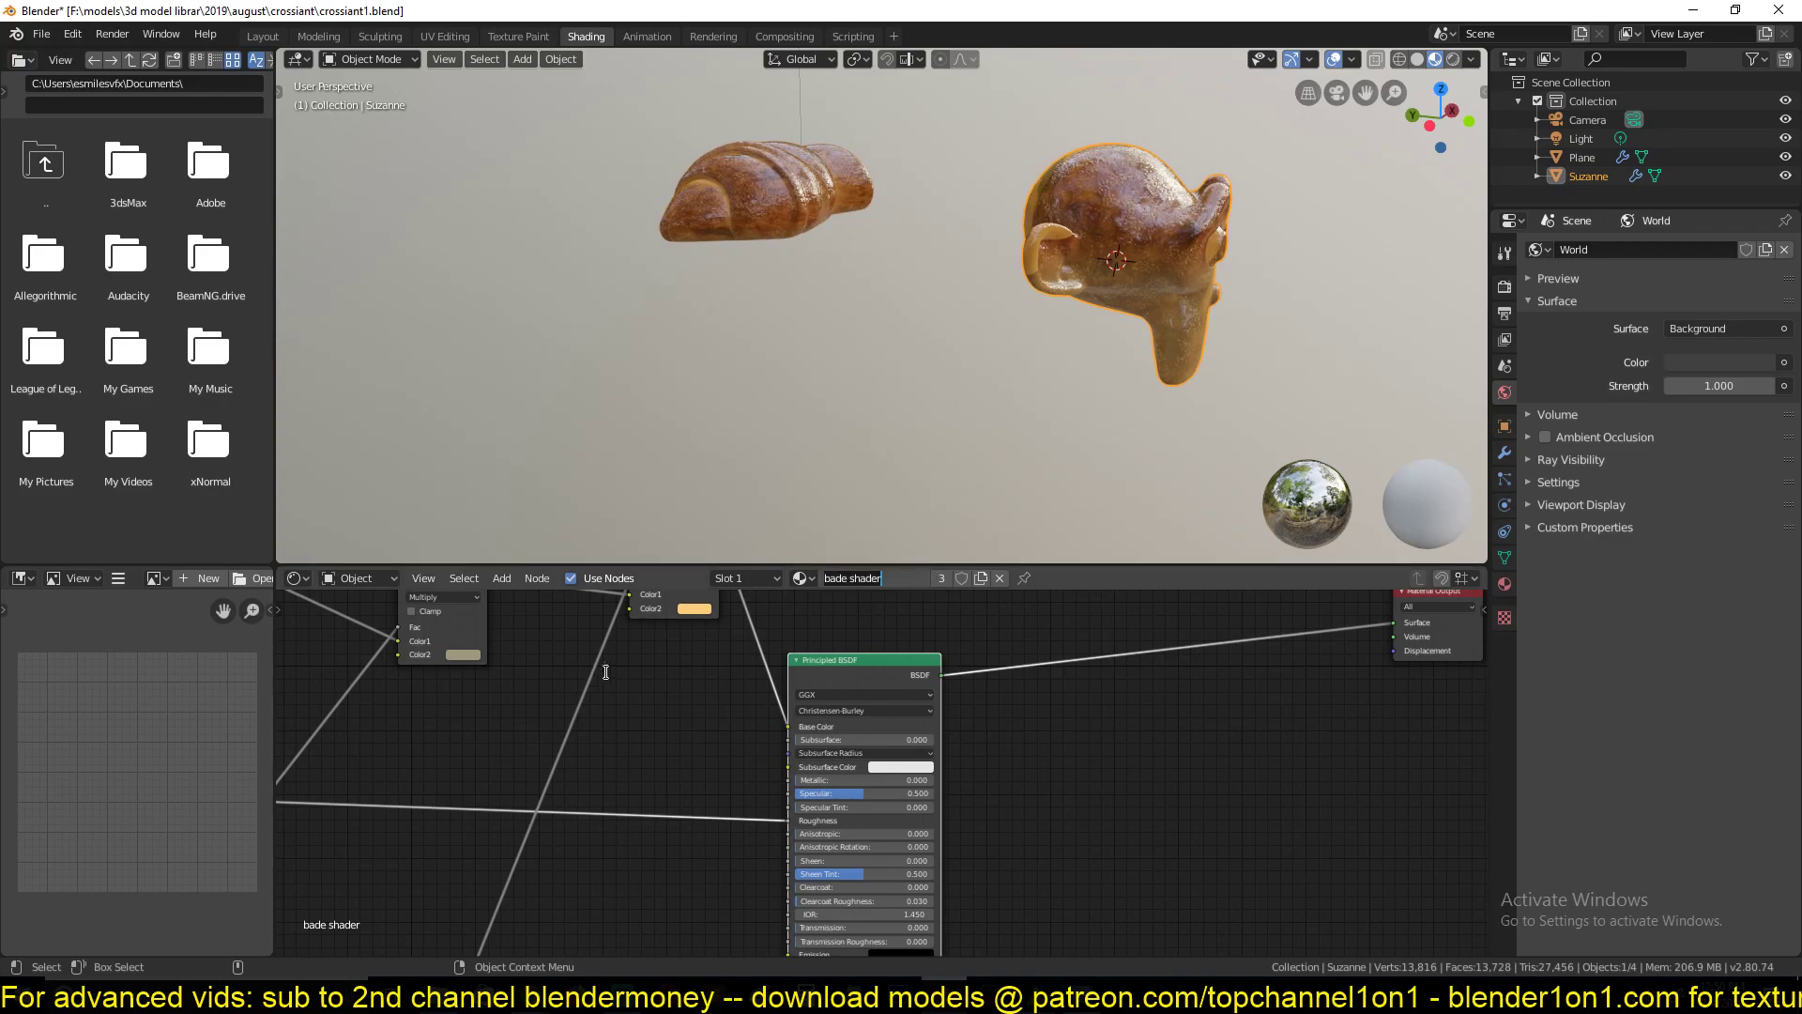
key("Escape")
left_click(941, 578)
Move the bake image texture node beneath the curvity.jpg node in the monkey's shader
scroll(608, 628, "down", 10)
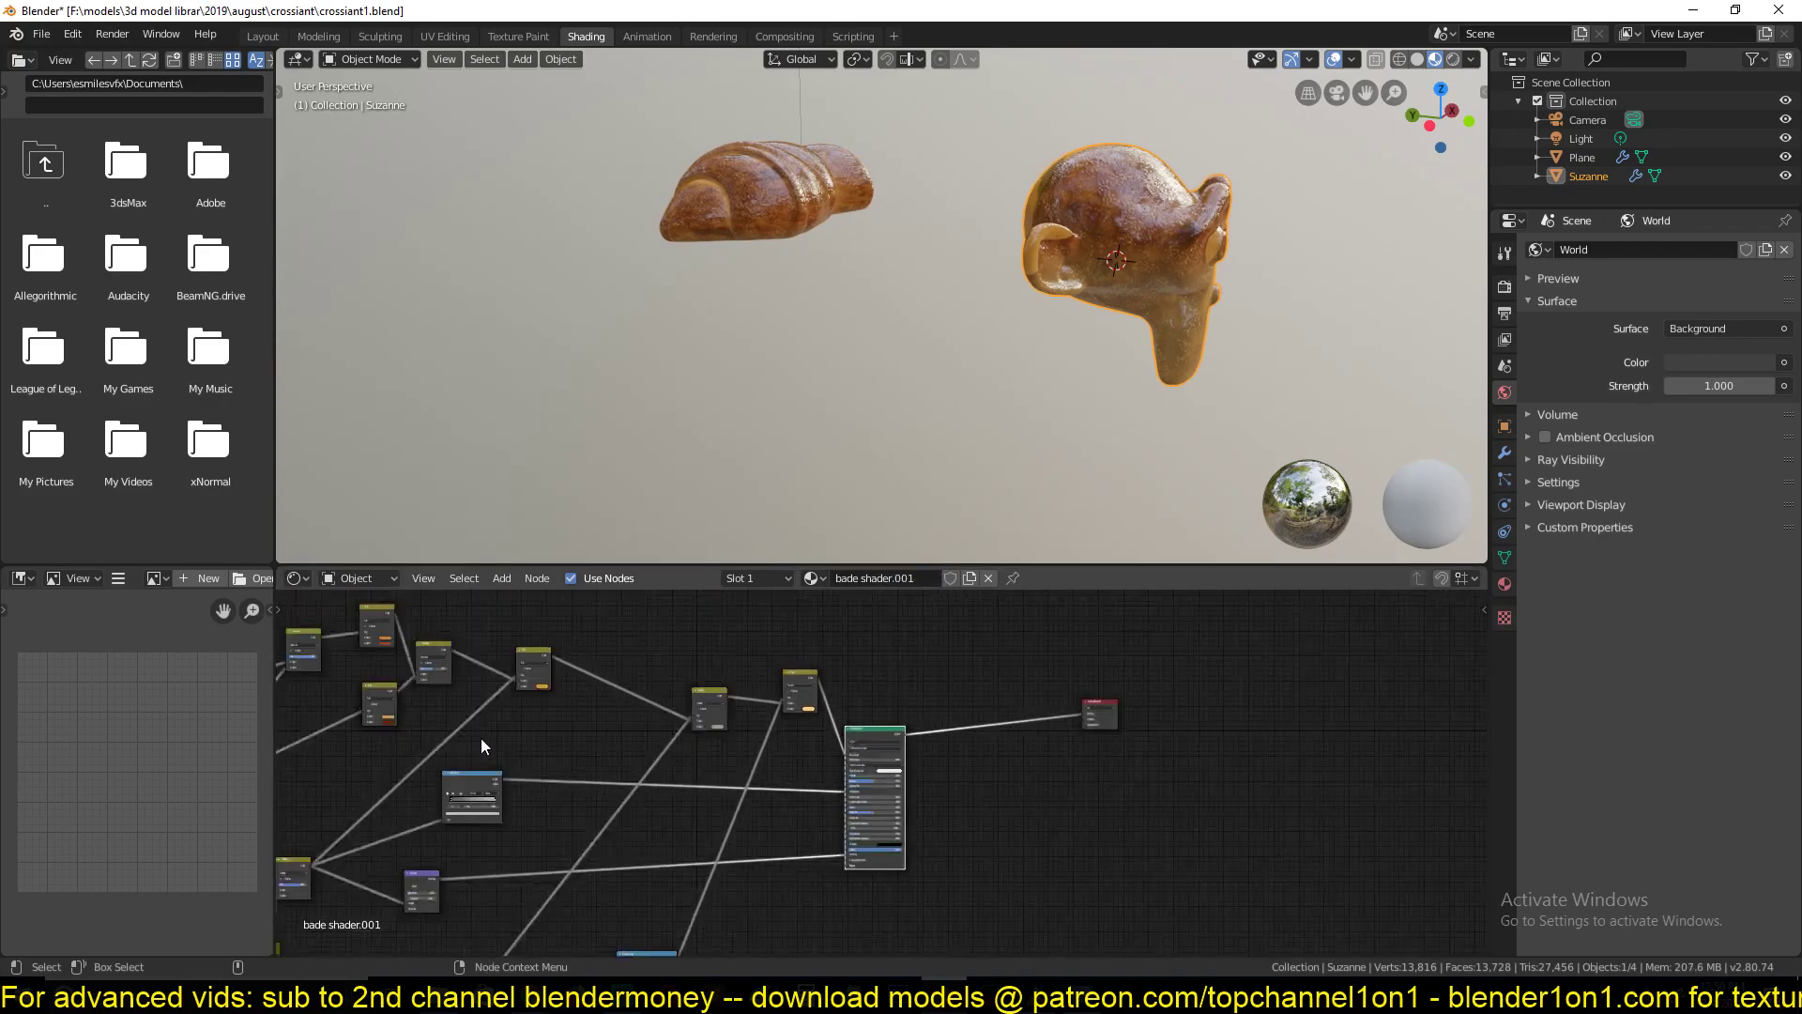
middle_click_drag(481, 738, 1063, 721)
middle_click_drag(572, 779, 1189, 669)
middle_click_drag(905, 780, 998, 683)
scroll(987, 766, "up", 2)
scroll(988, 766, "up", 5)
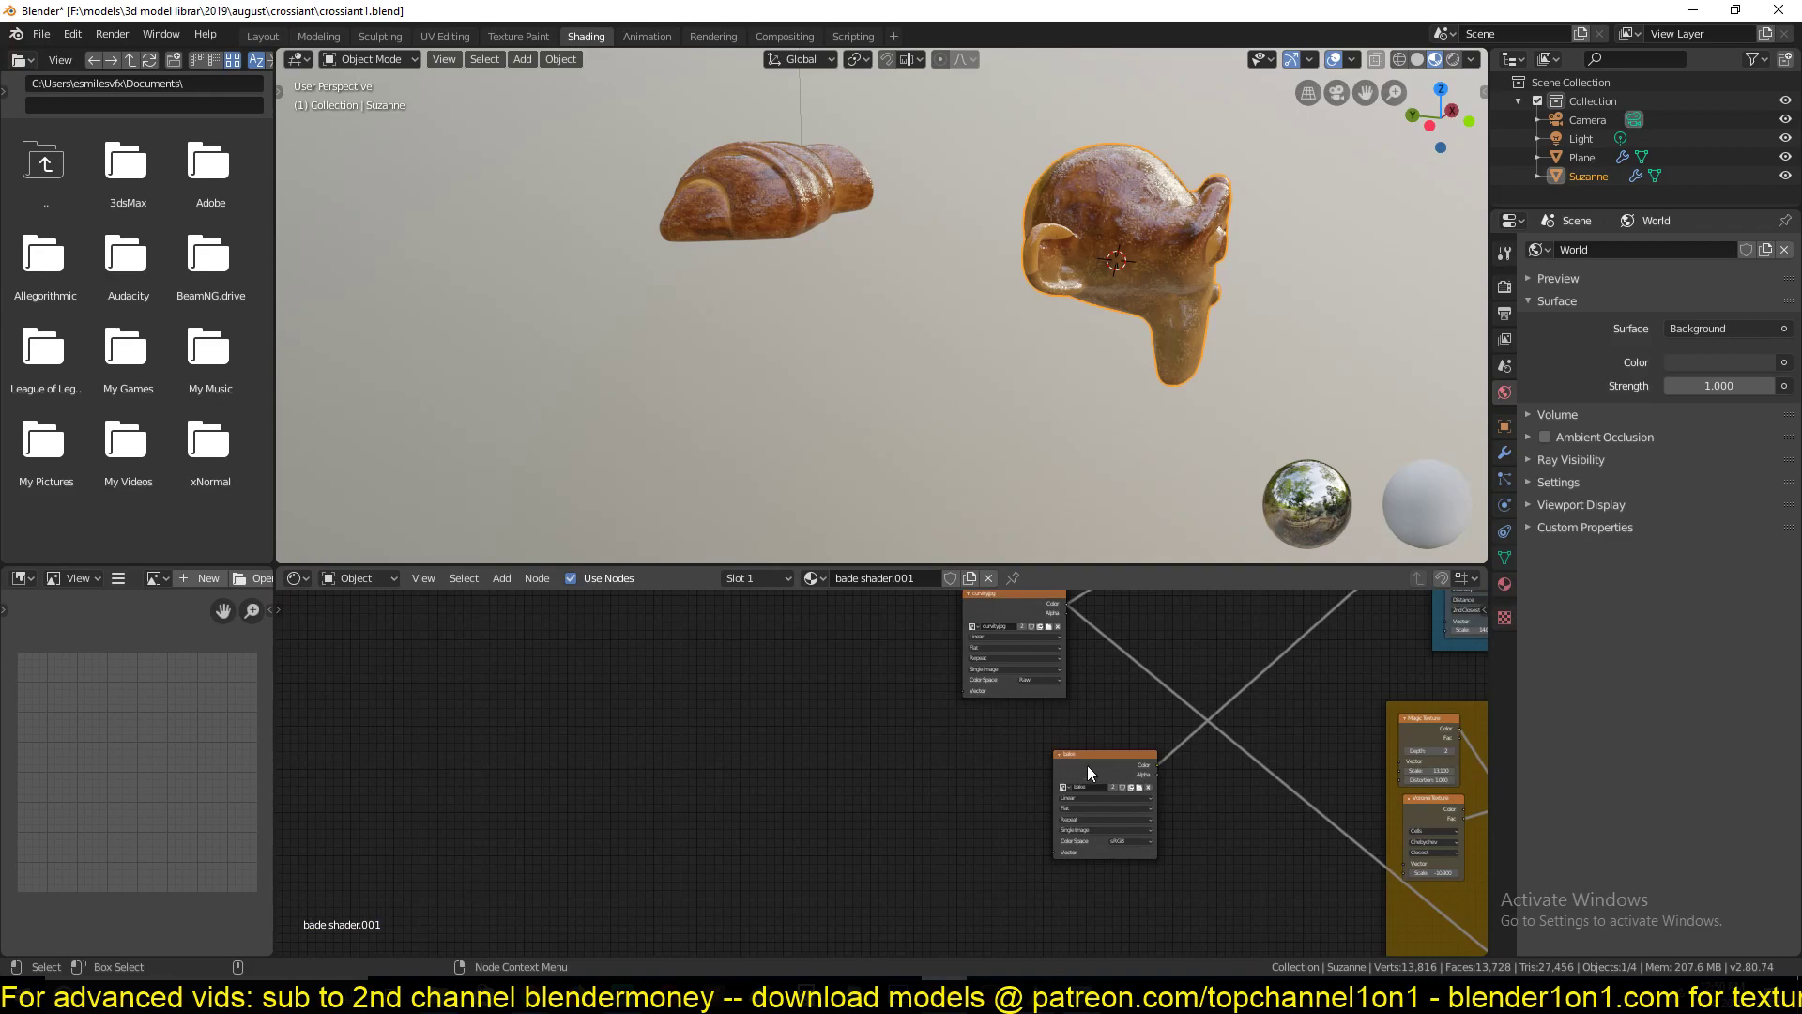
left_click_drag(1087, 764, 965, 781)
Replace curvity.jpg with cavity.png from the New Folder in the monkey shader's image texture node
scroll(965, 781, "up", 4)
middle_click_drag(1022, 644, 920, 758)
scroll(965, 723, "up", 4)
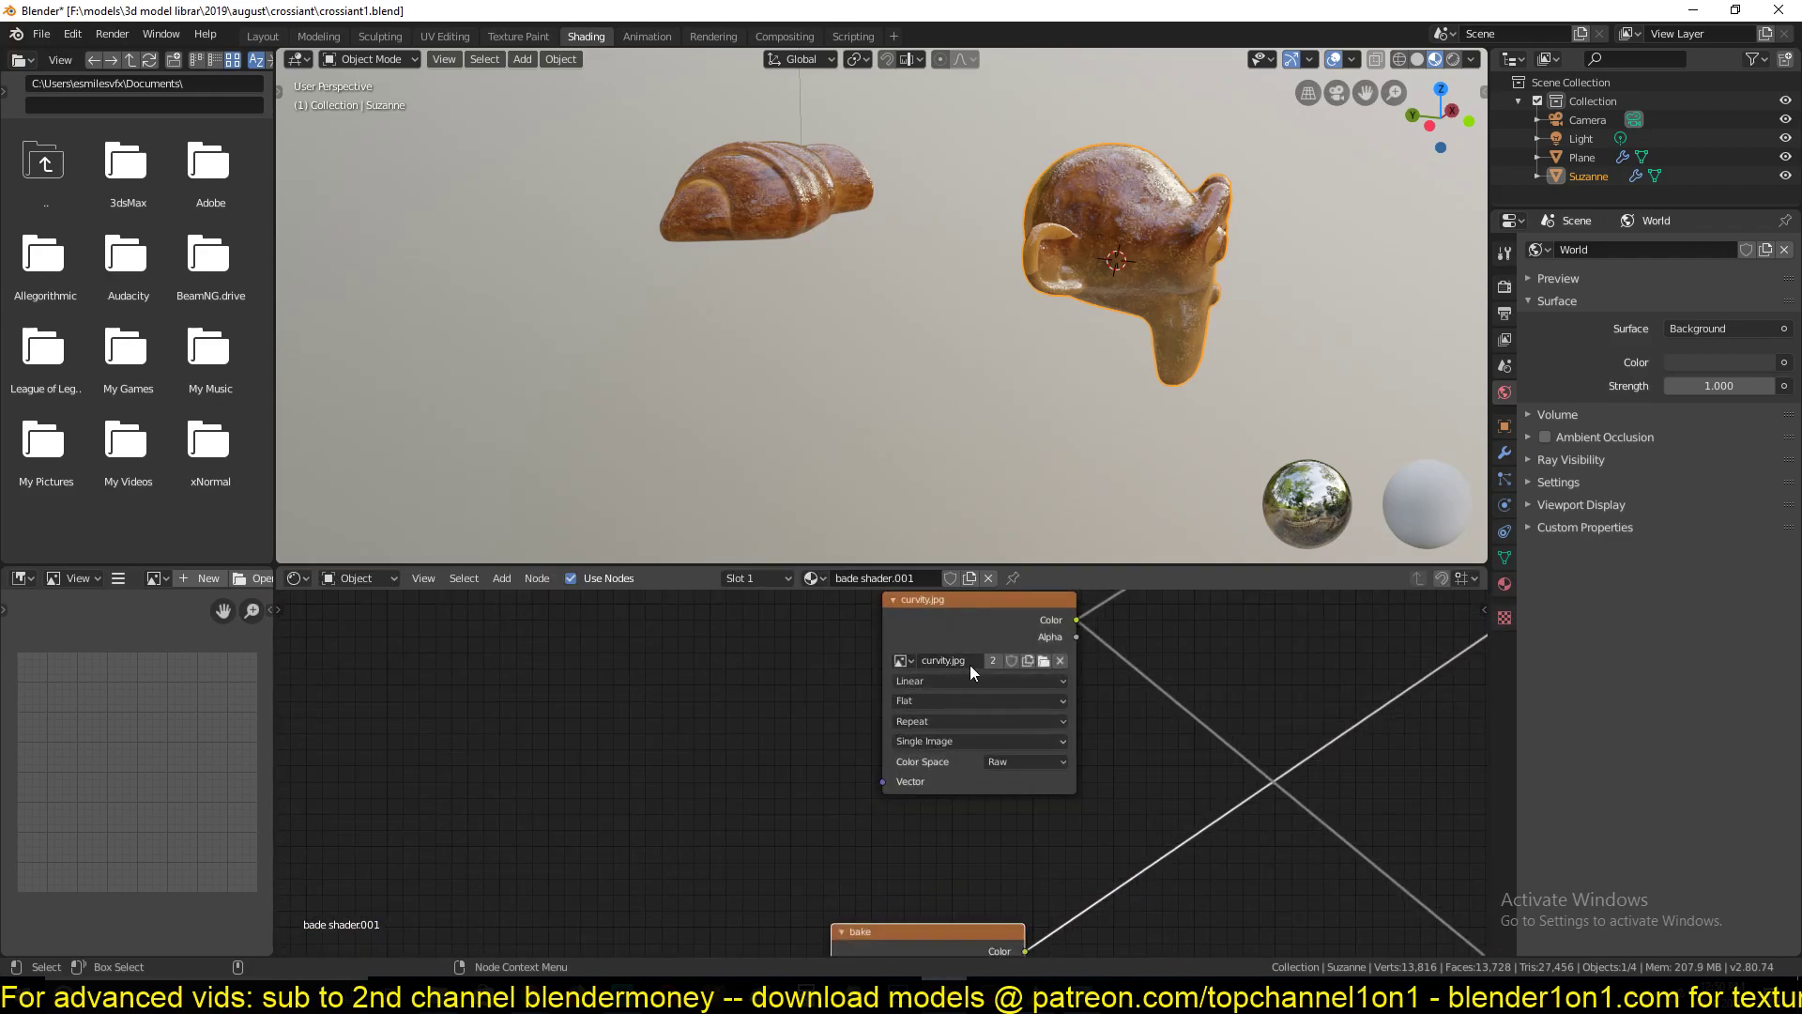
left_click(1044, 661)
double_click(346, 143)
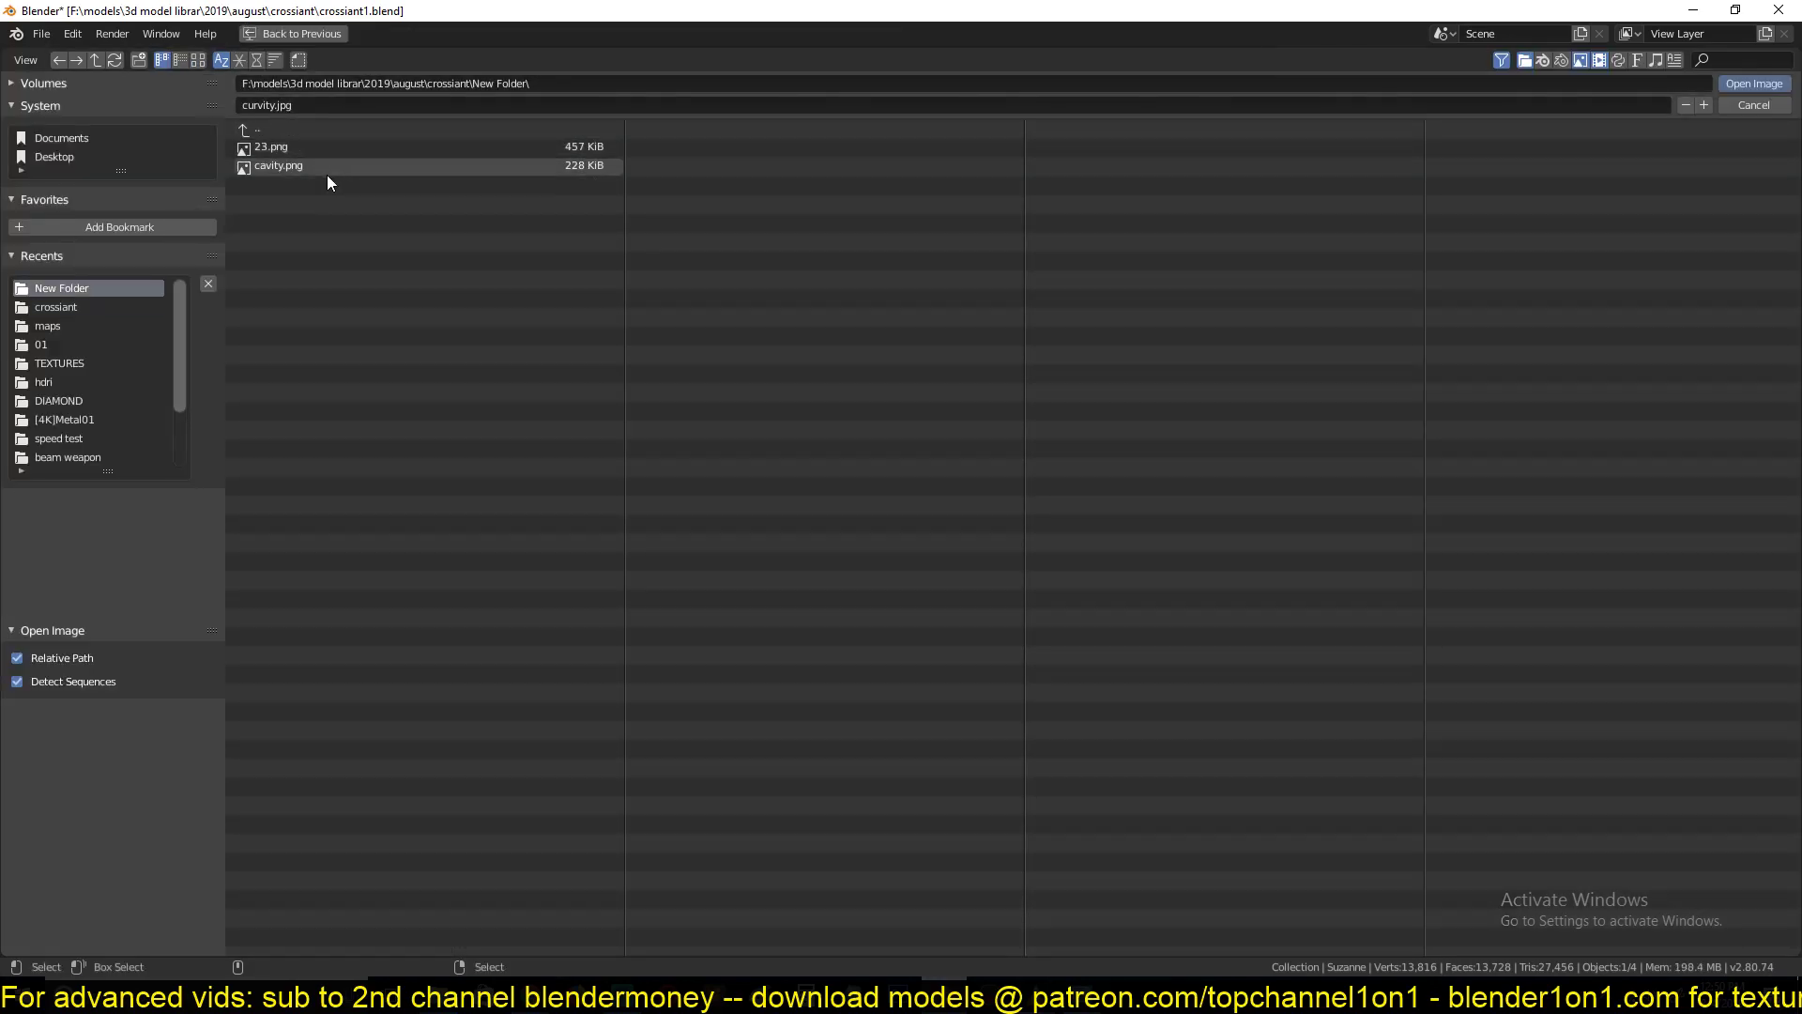
left_click(304, 165)
left_click(1739, 84)
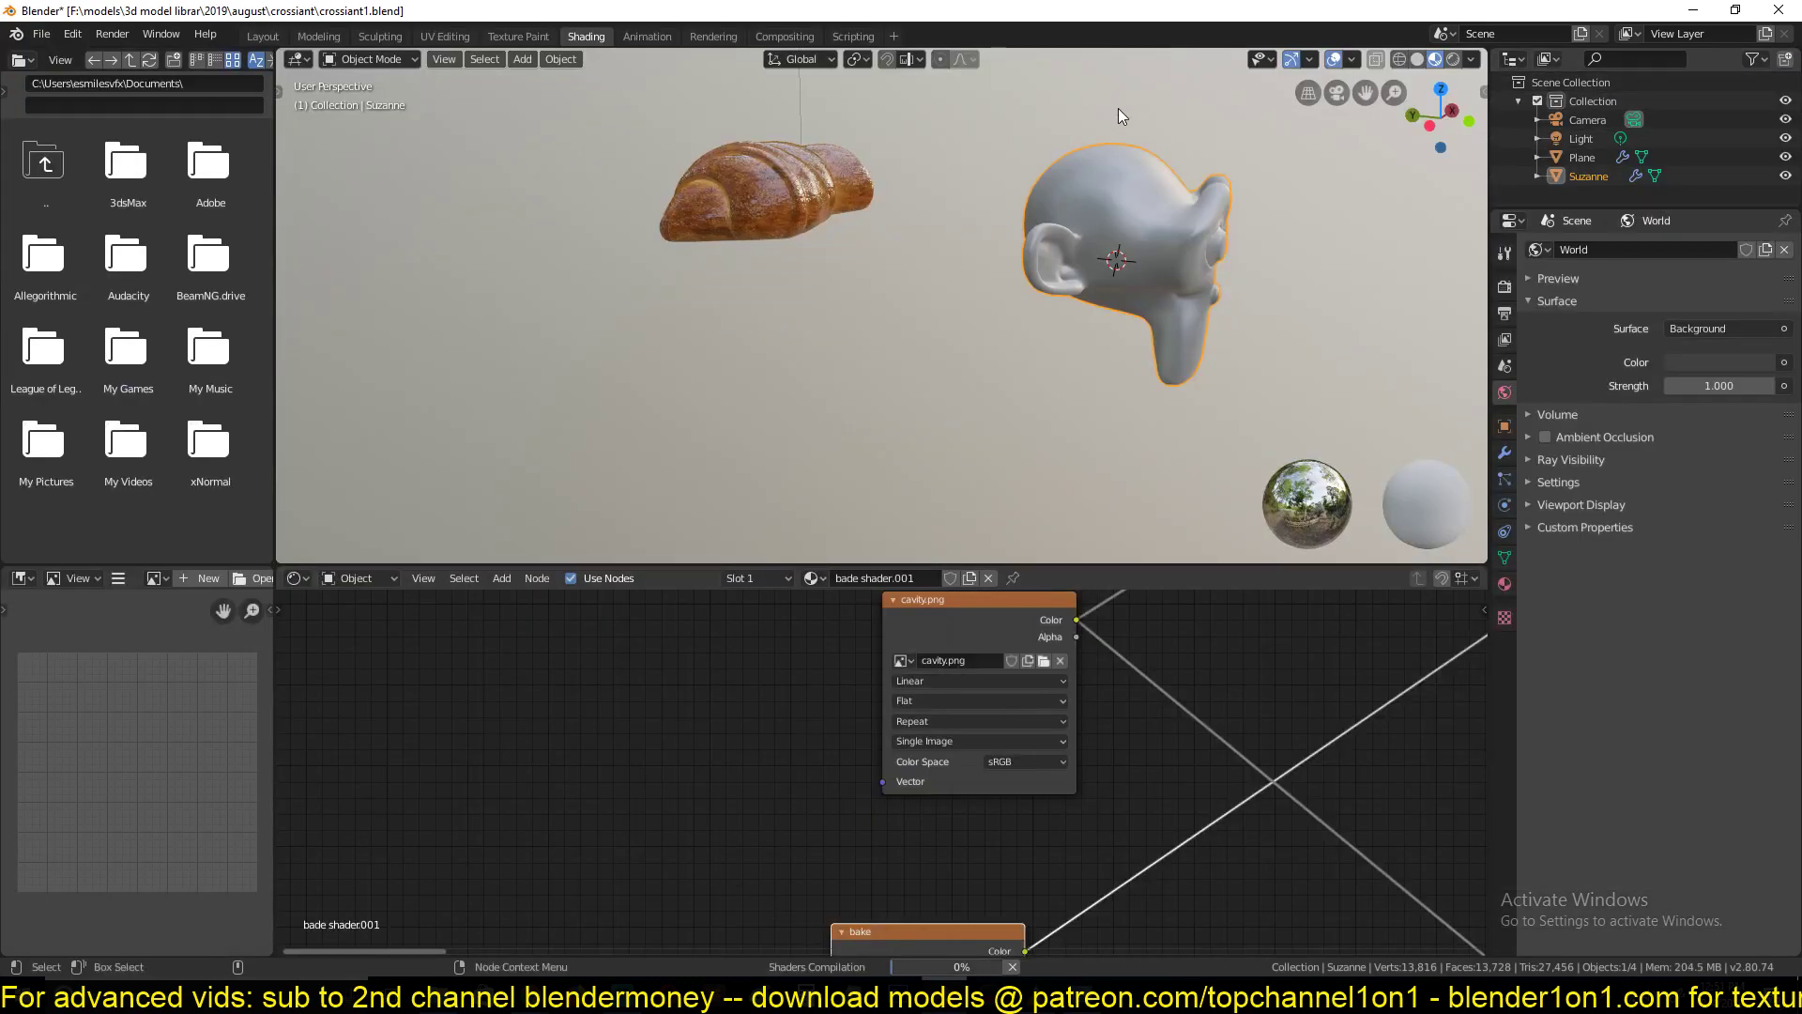
middle_click_drag(1219, 167, 1075, 185)
middle_click_drag(1037, 685, 1025, 764)
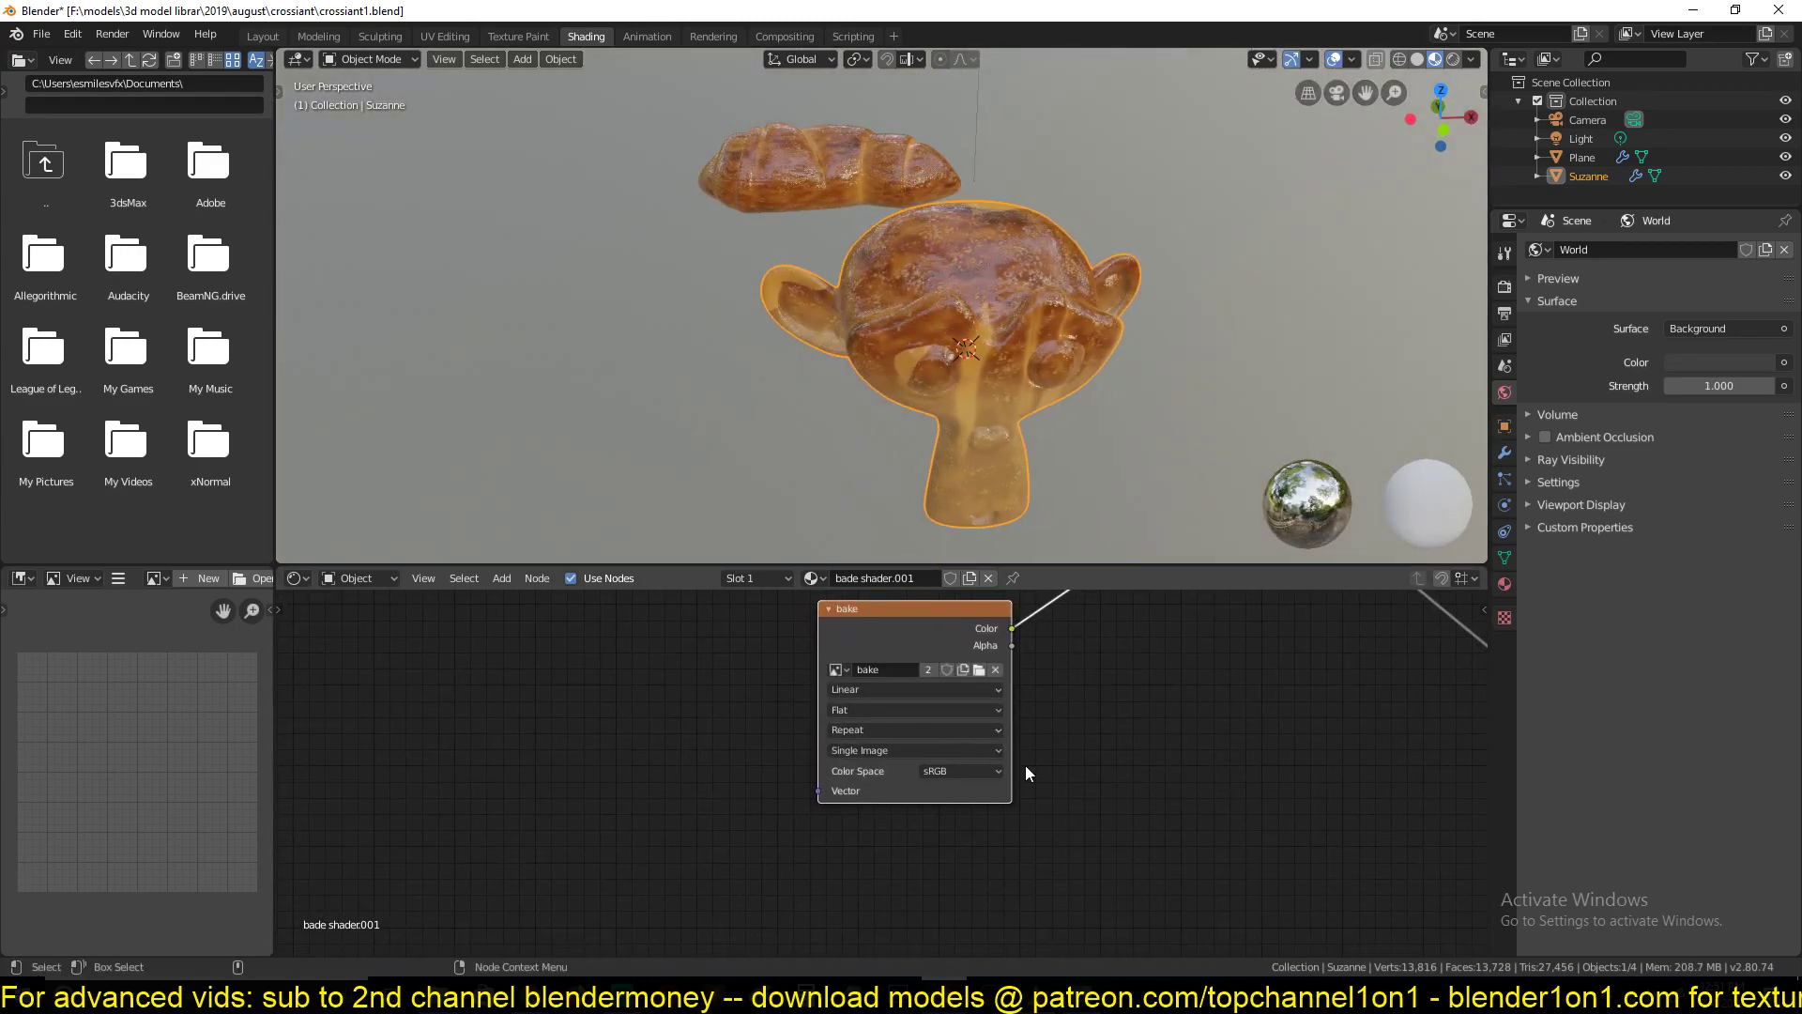
Replace the bake image in the monkey shader's image texture node with the head_ao ambient occlusion map
left_click(979, 670)
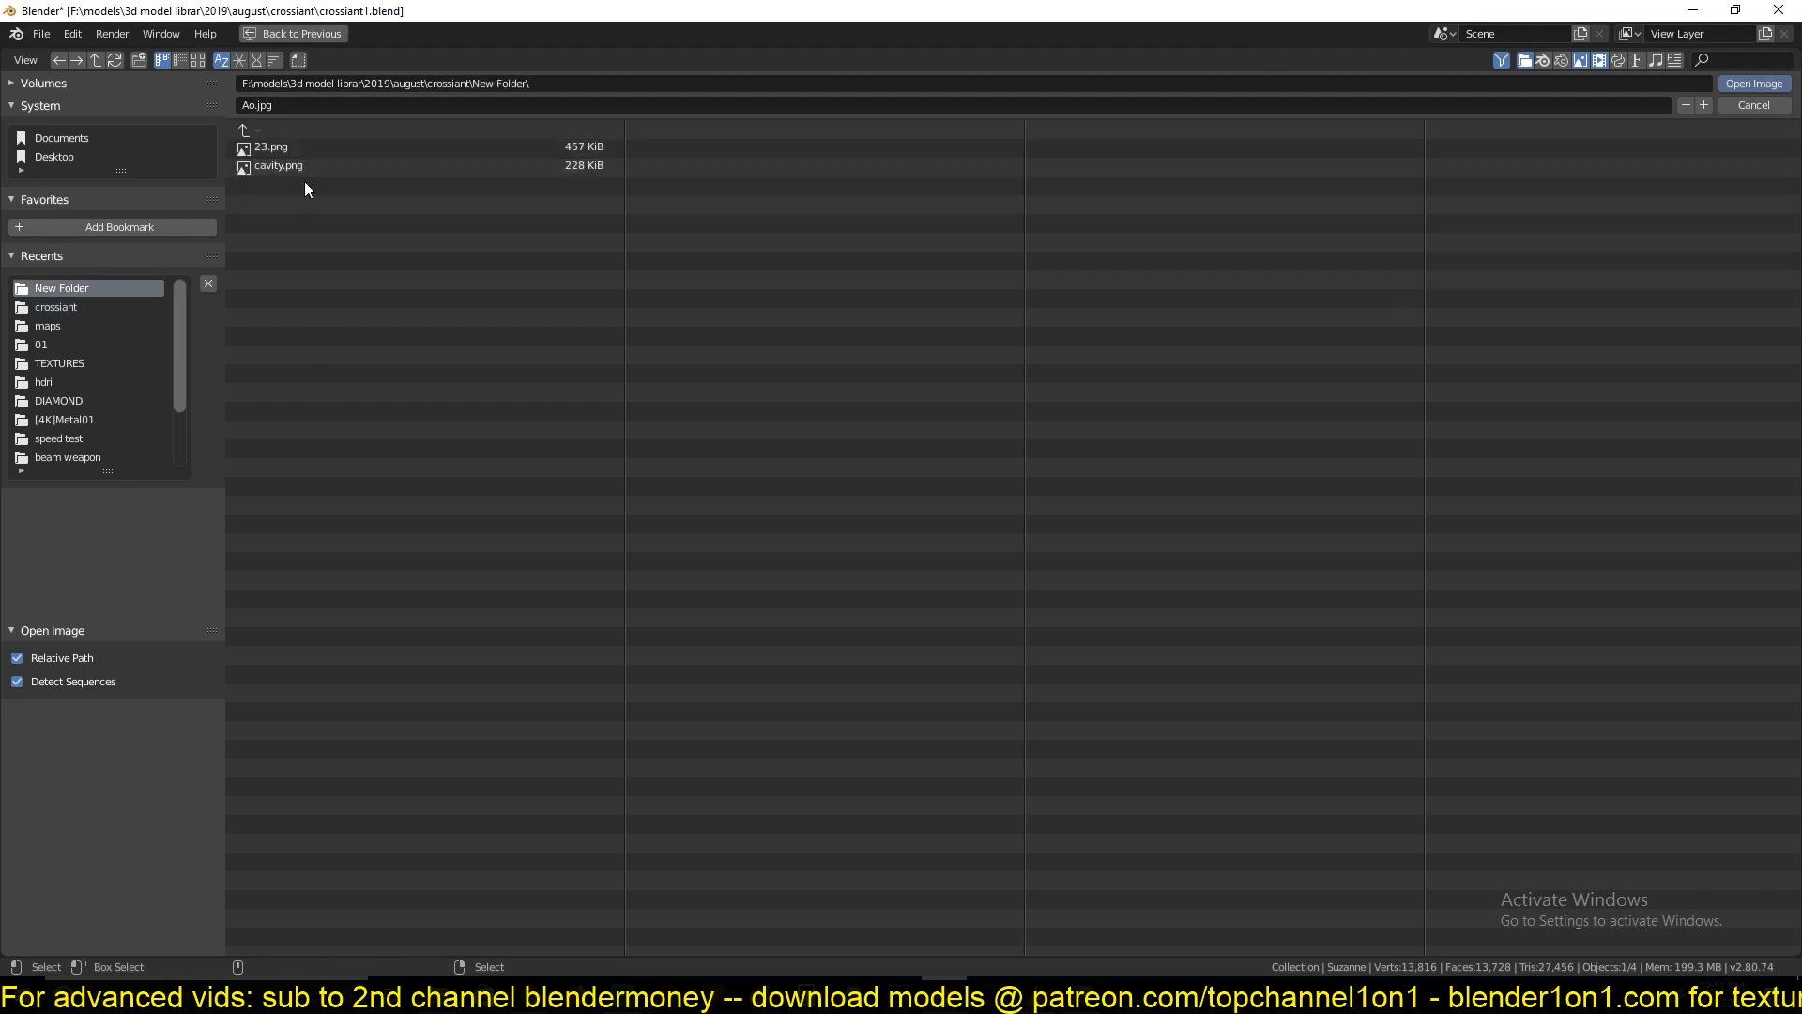
left_click(308, 148)
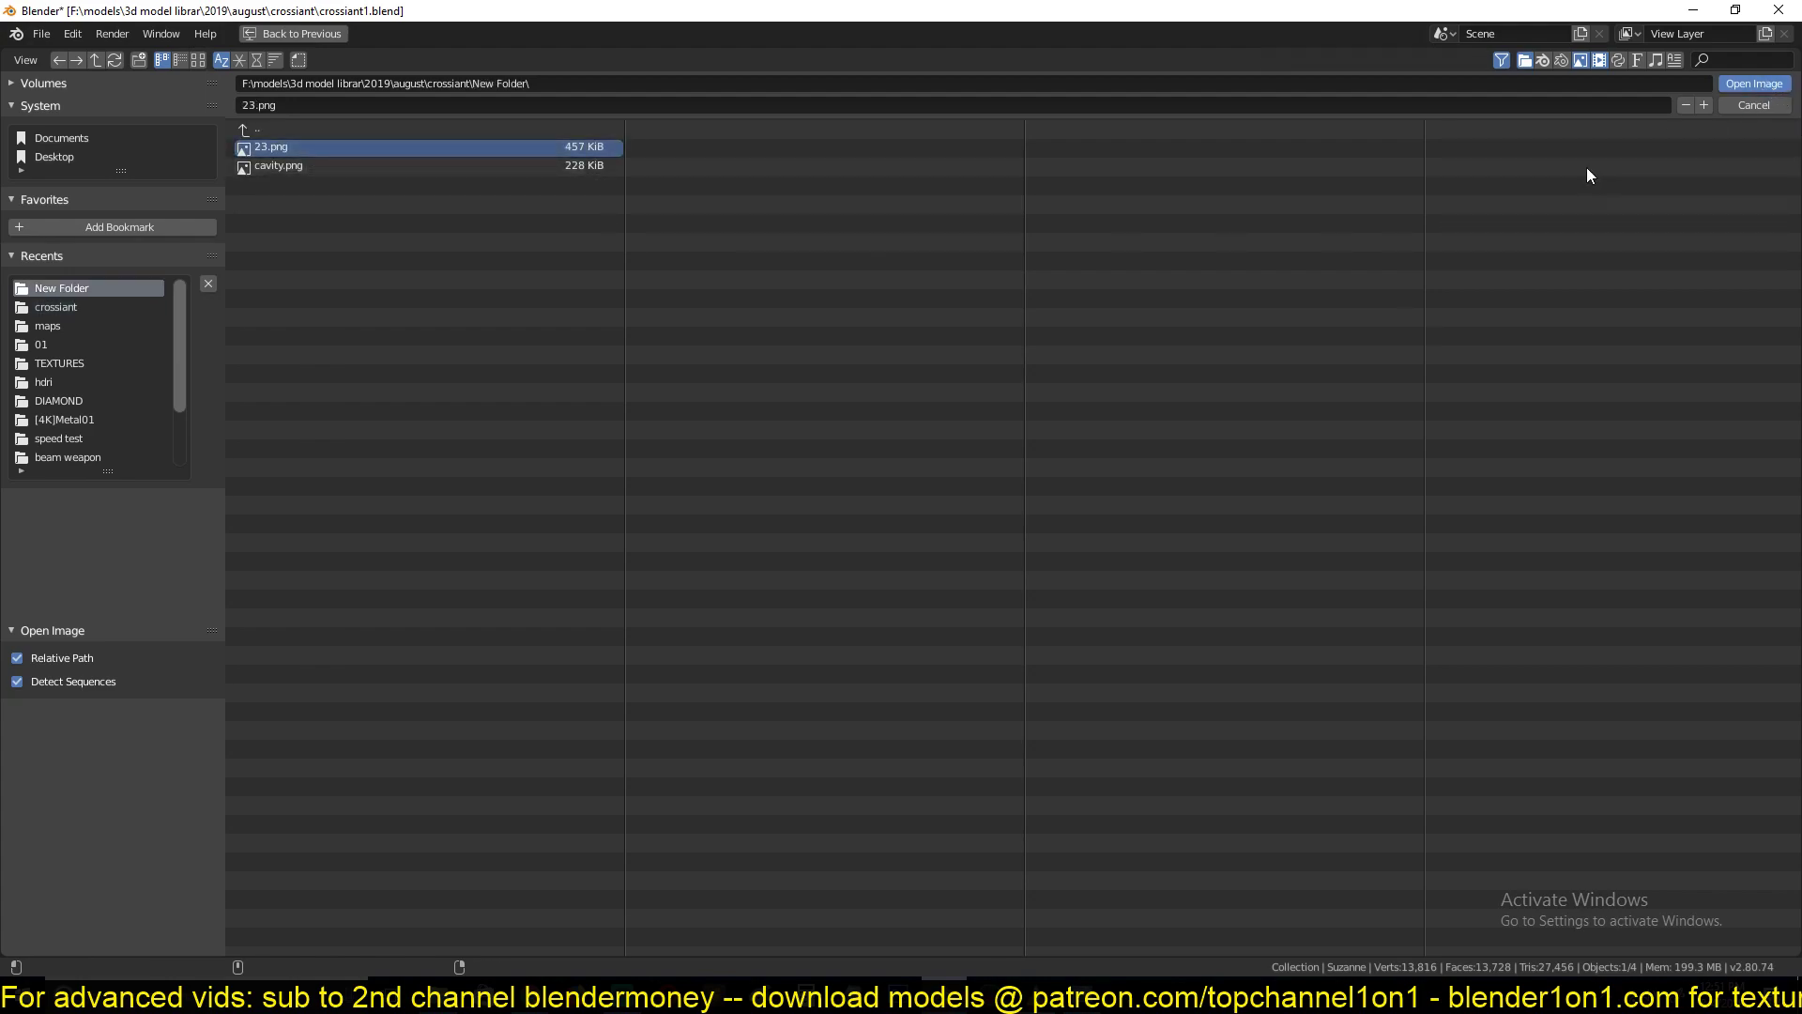
left_click(1753, 83)
mouse_move(1150, 413)
middle_mouse_down()
mouse_move(1253, 432)
mouse_move(1300, 492)
middle_mouse_up()
mouse_move(1277, 351)
middle_mouse_down("shift")
mouse_move(1046, 476)
mouse_move(834, 405)
mouse_move(670, 427)
mouse_move(672, 469)
mouse_move(939, 473)
mouse_move(922, 419)
mouse_move(1048, 228)
mouse_move(1295, 295)
mouse_move(935, 383)
mouse_move(922, 344)
middle_mouse_up("shift")
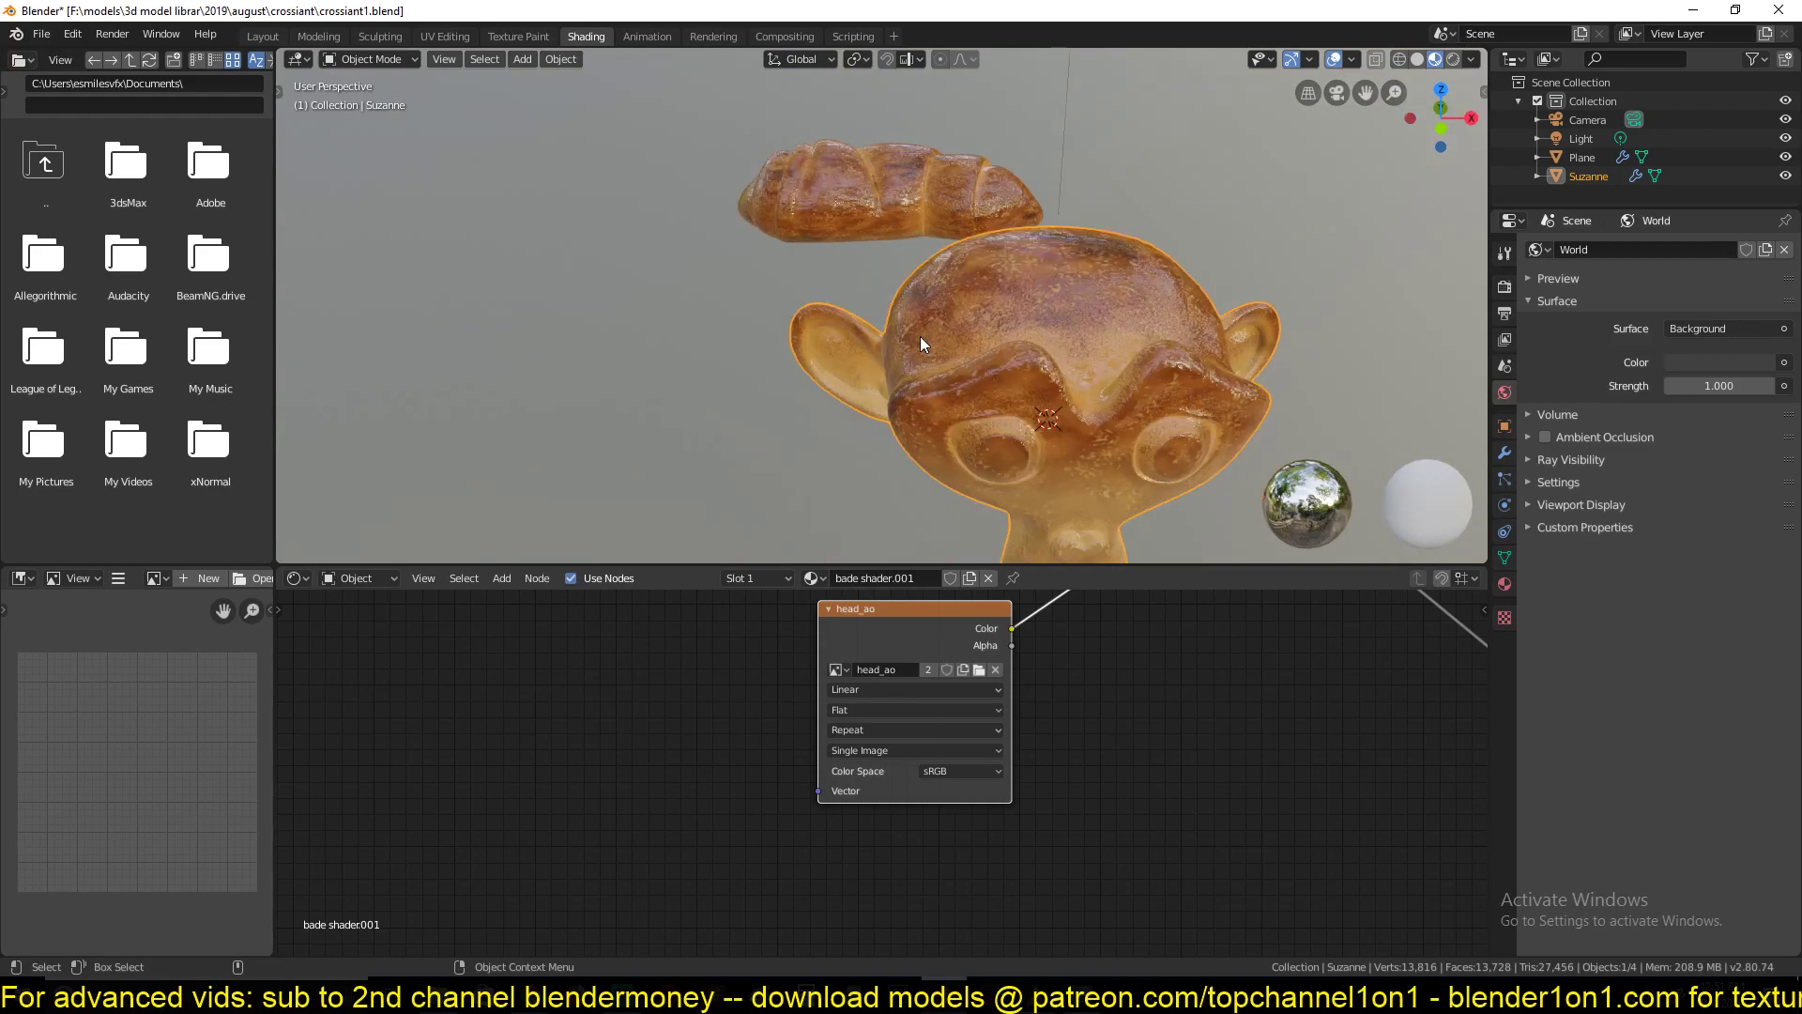
Compare the croissant's shader with the monkey's and save the crossiant1.blend file
left_click(896, 195)
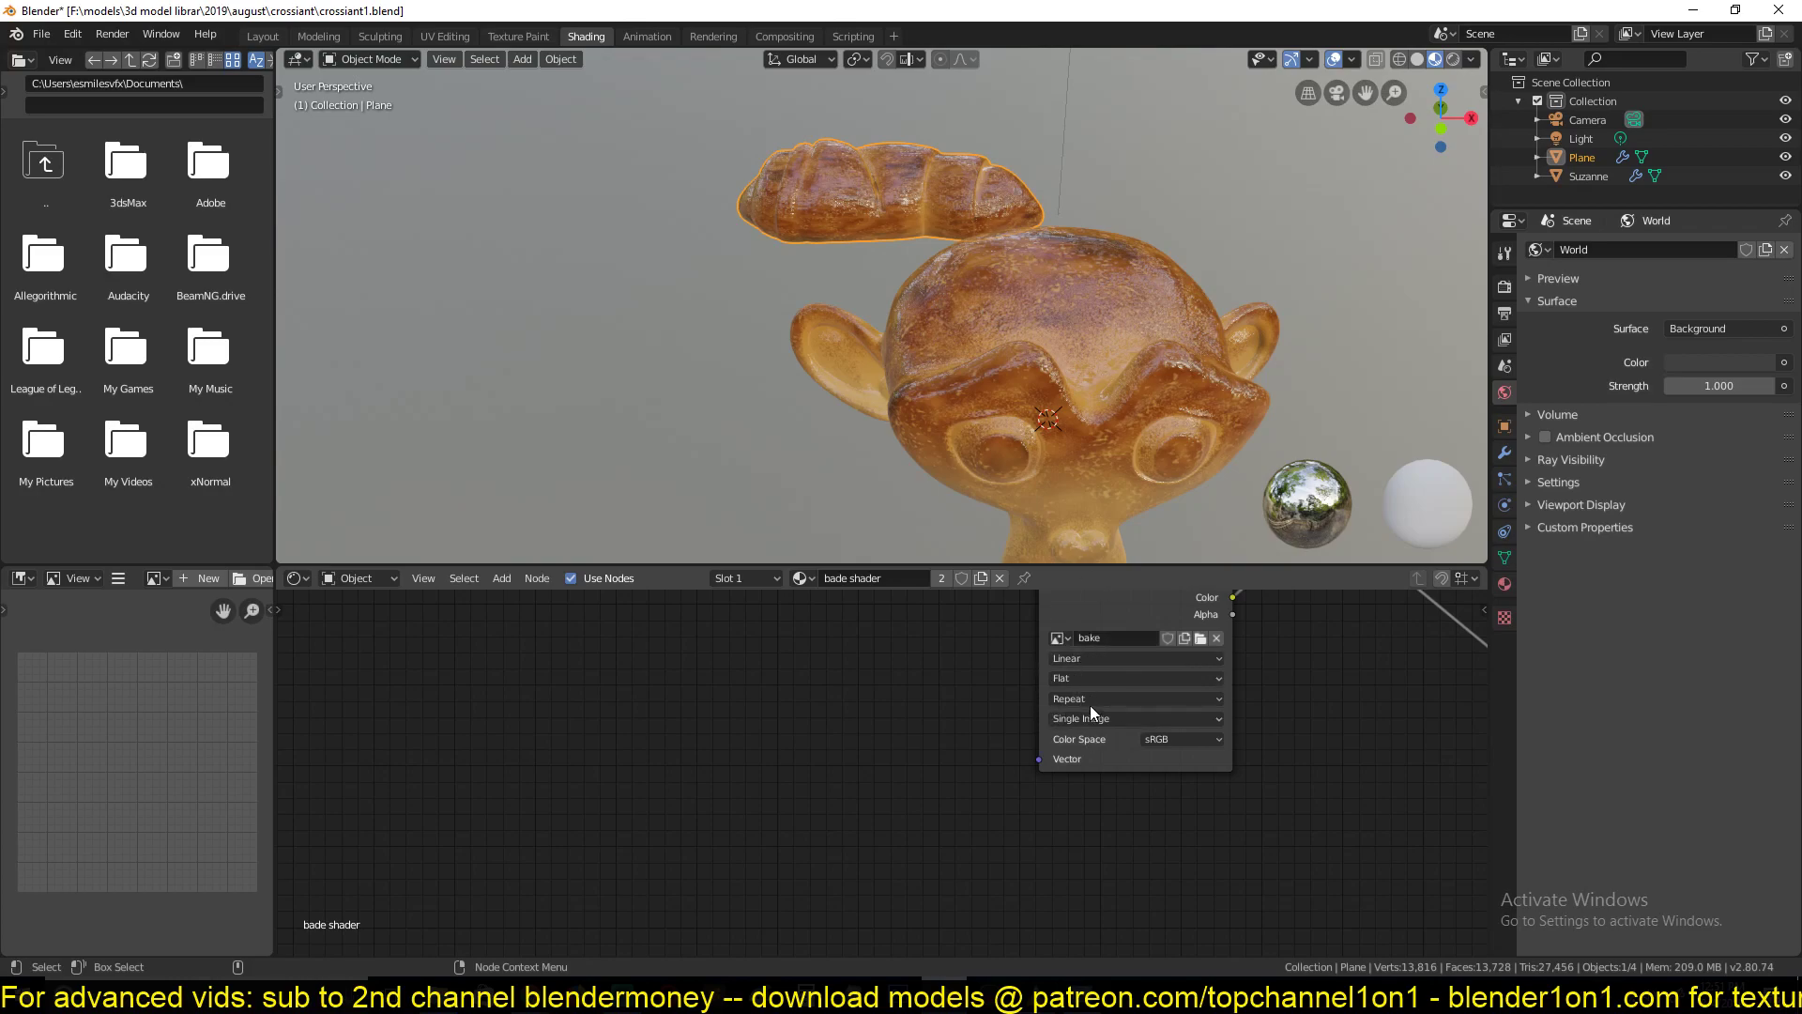
key("ctrl+s")
middle_click_drag(1032, 601, 970, 719)
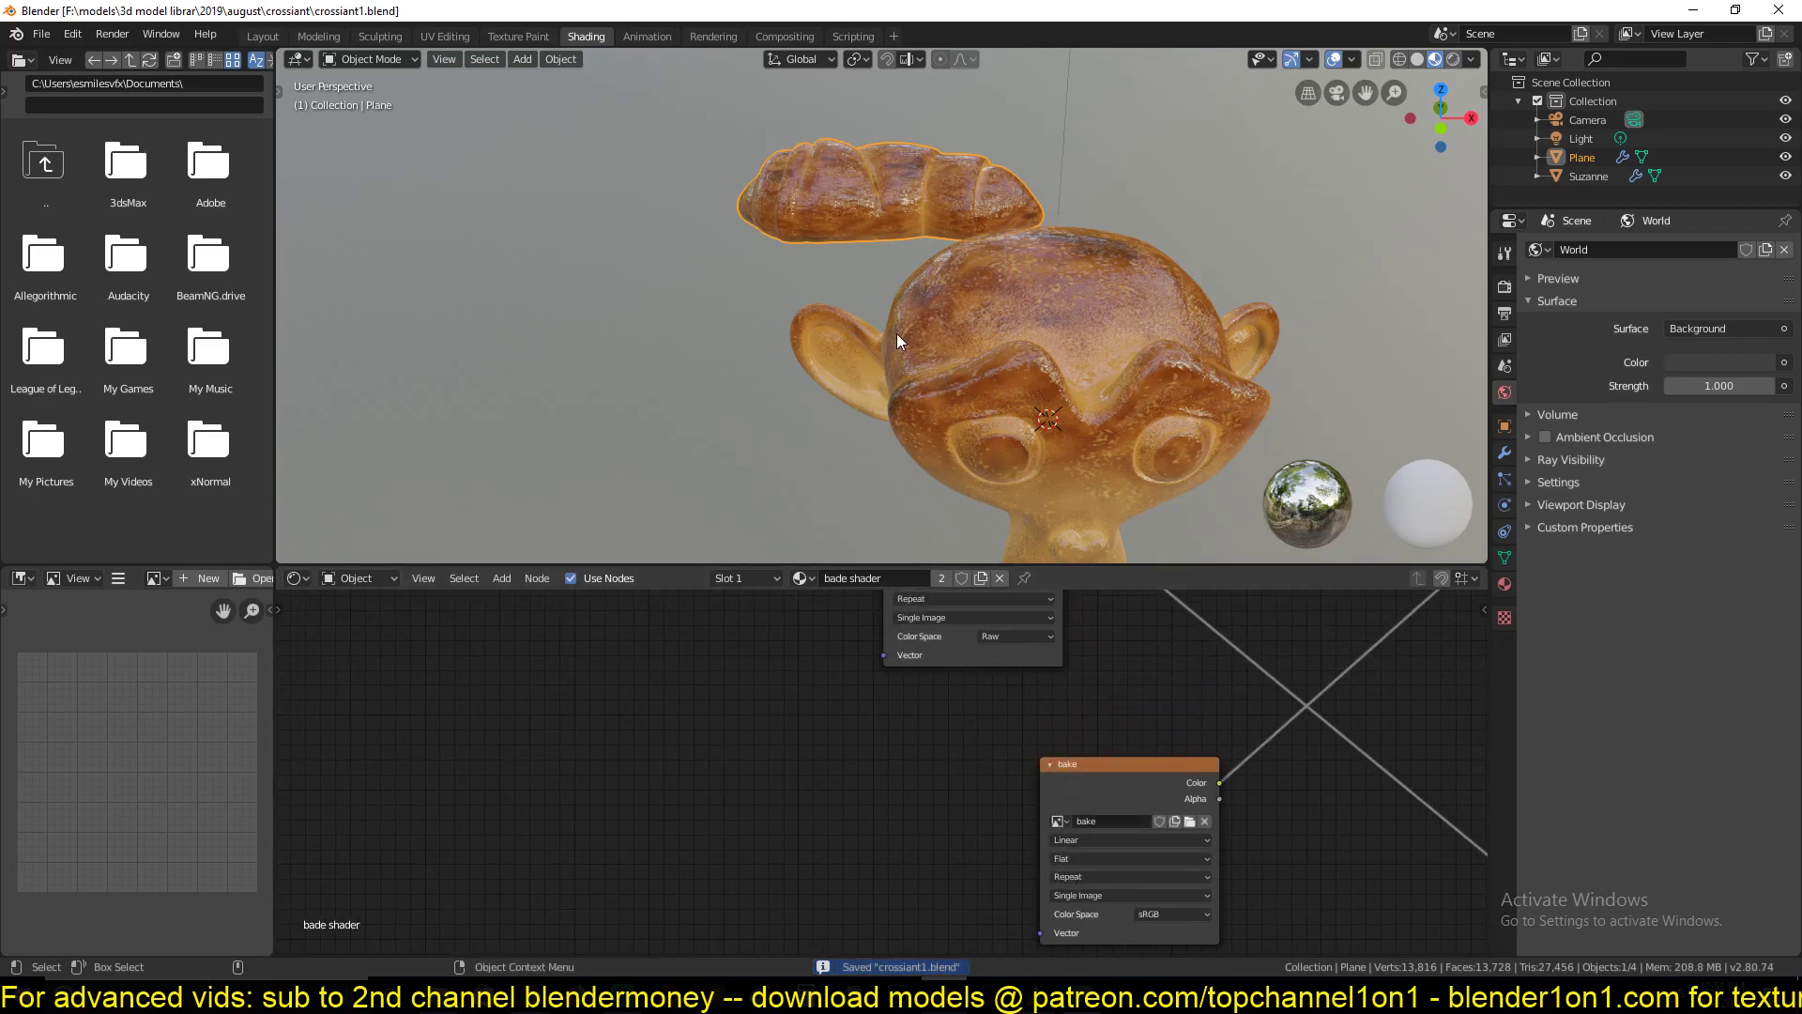
middle_click_drag(934, 383, 952, 392)
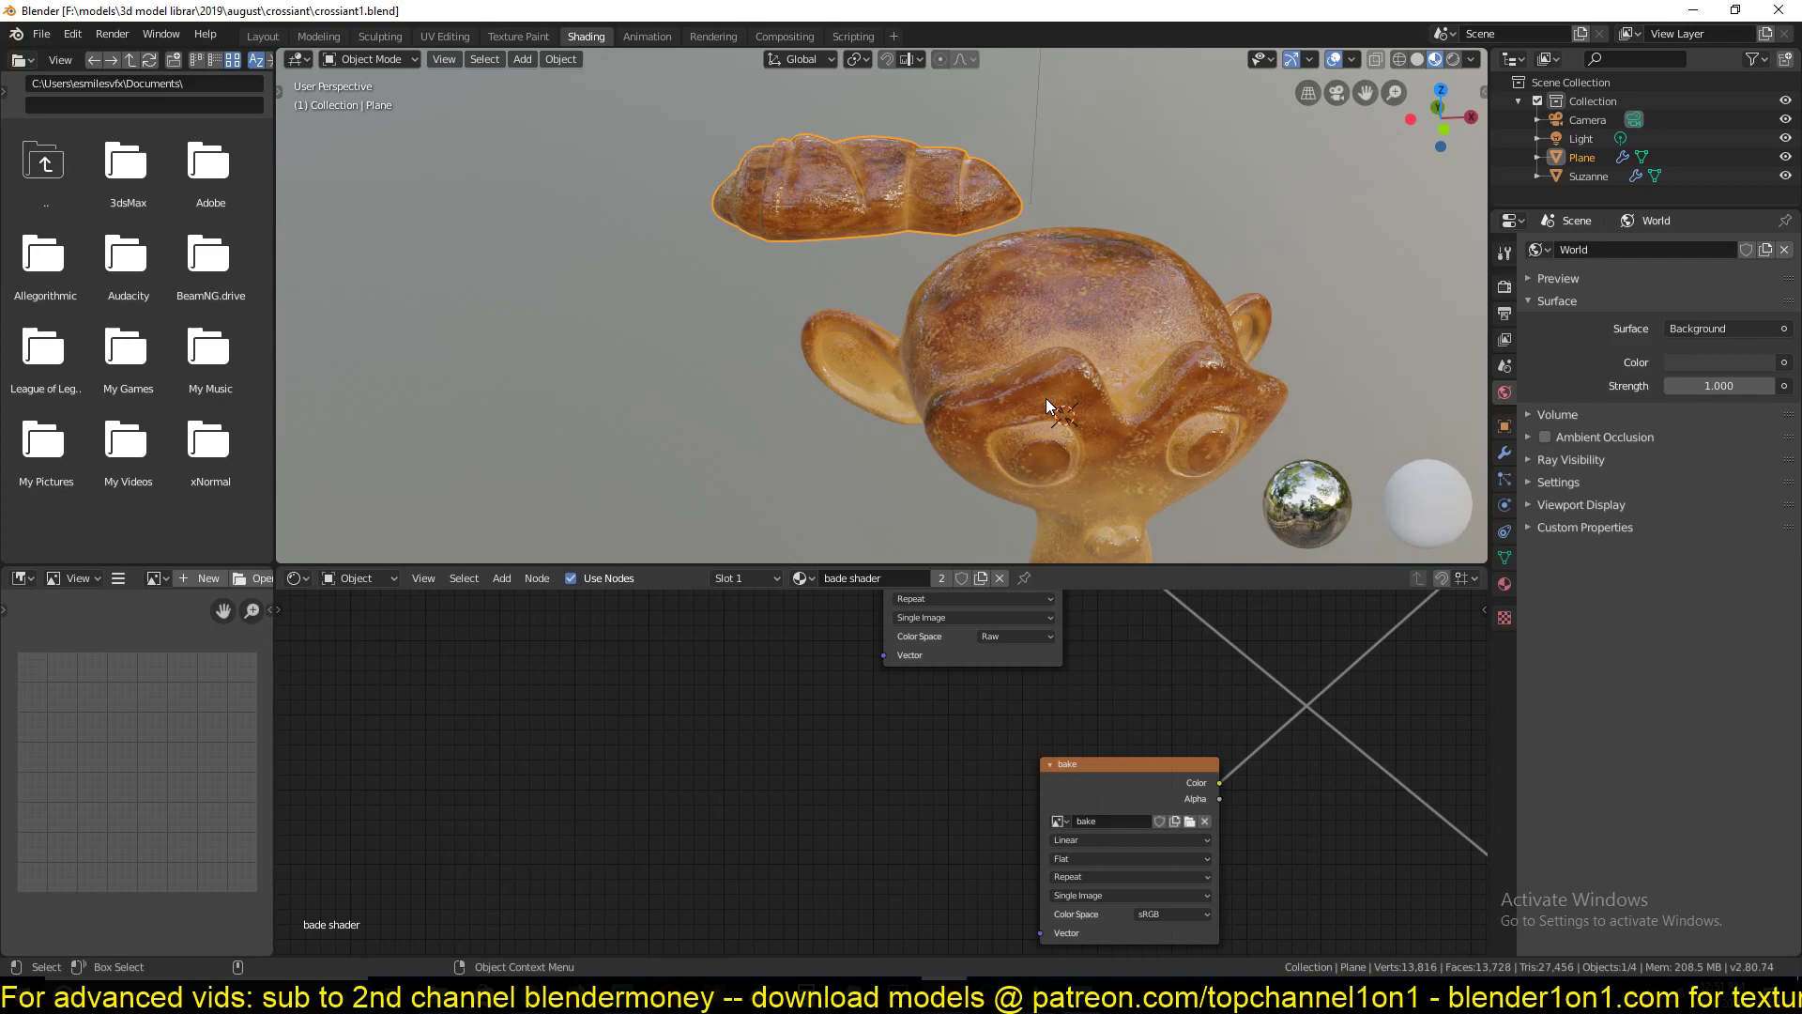
left_click(1034, 317)
key("ctrl+s")
Examine both baked-shader objects from the side and follow the monkey shader's image links into the Large Details frame
scroll(952, 339, "down", 5)
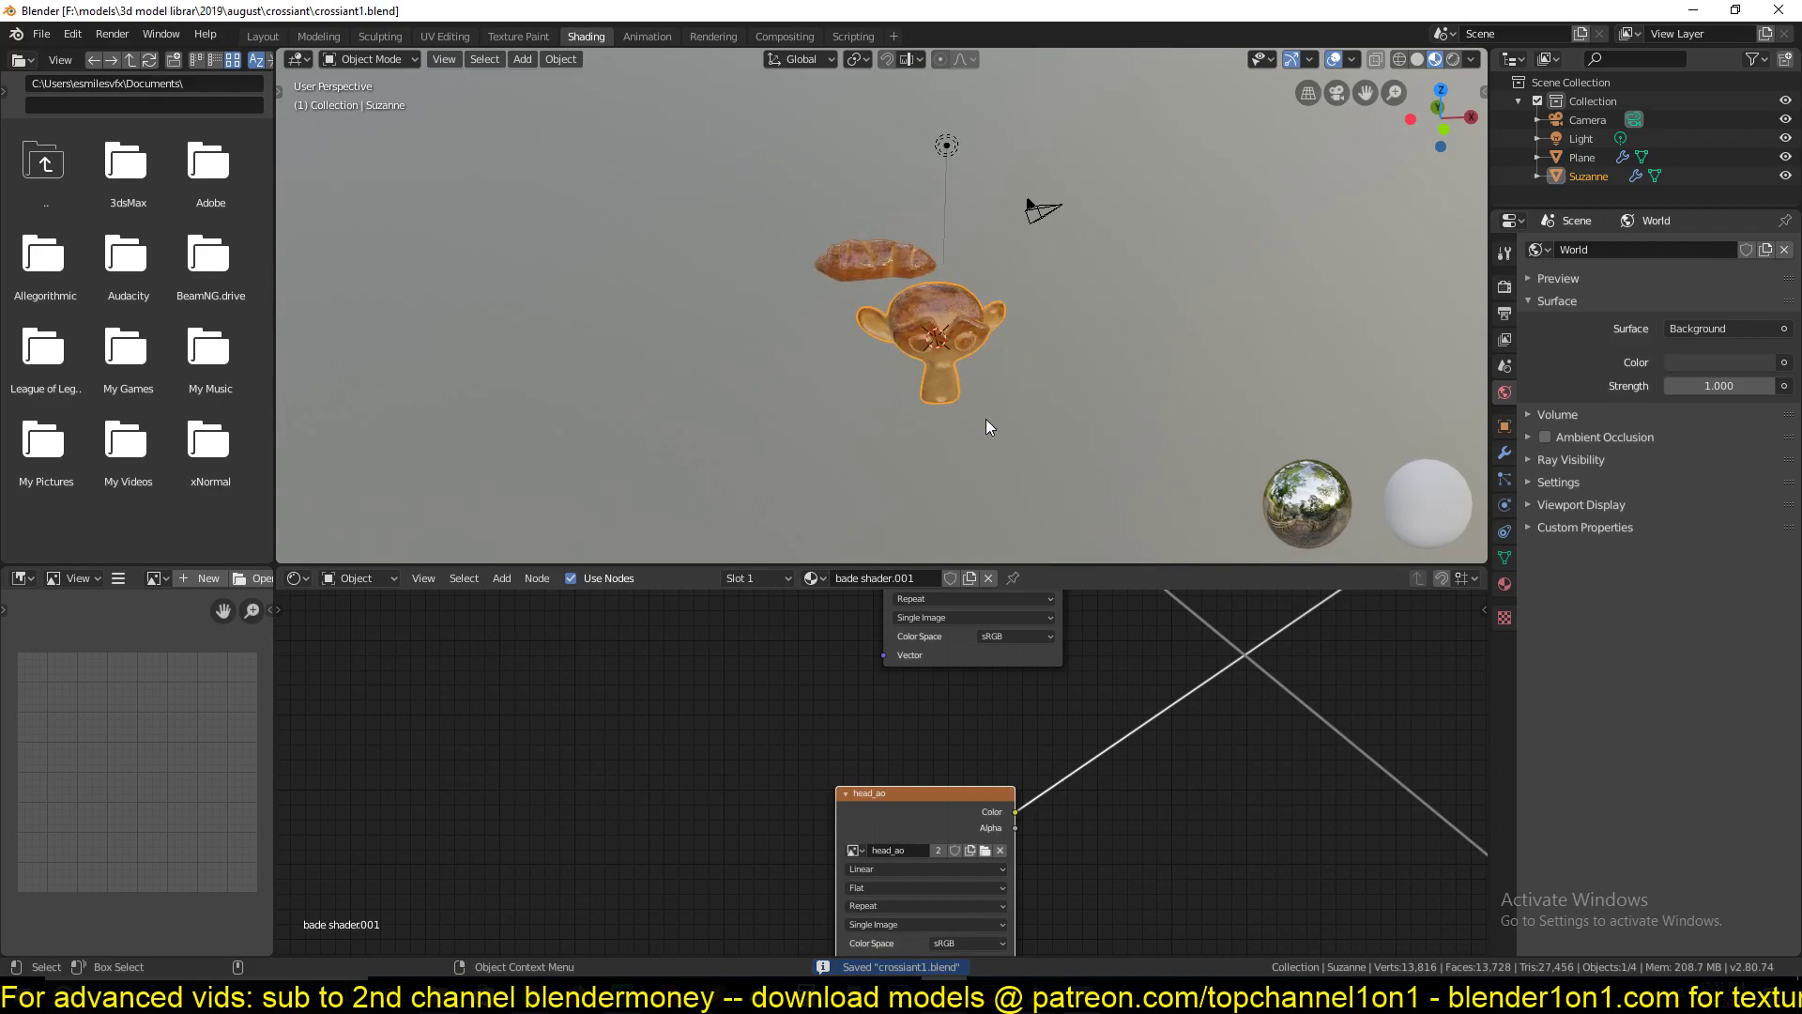
middle_click_drag(986, 419, 1017, 374)
scroll(1083, 442, "up", 4)
scroll(1146, 750, "down", 5)
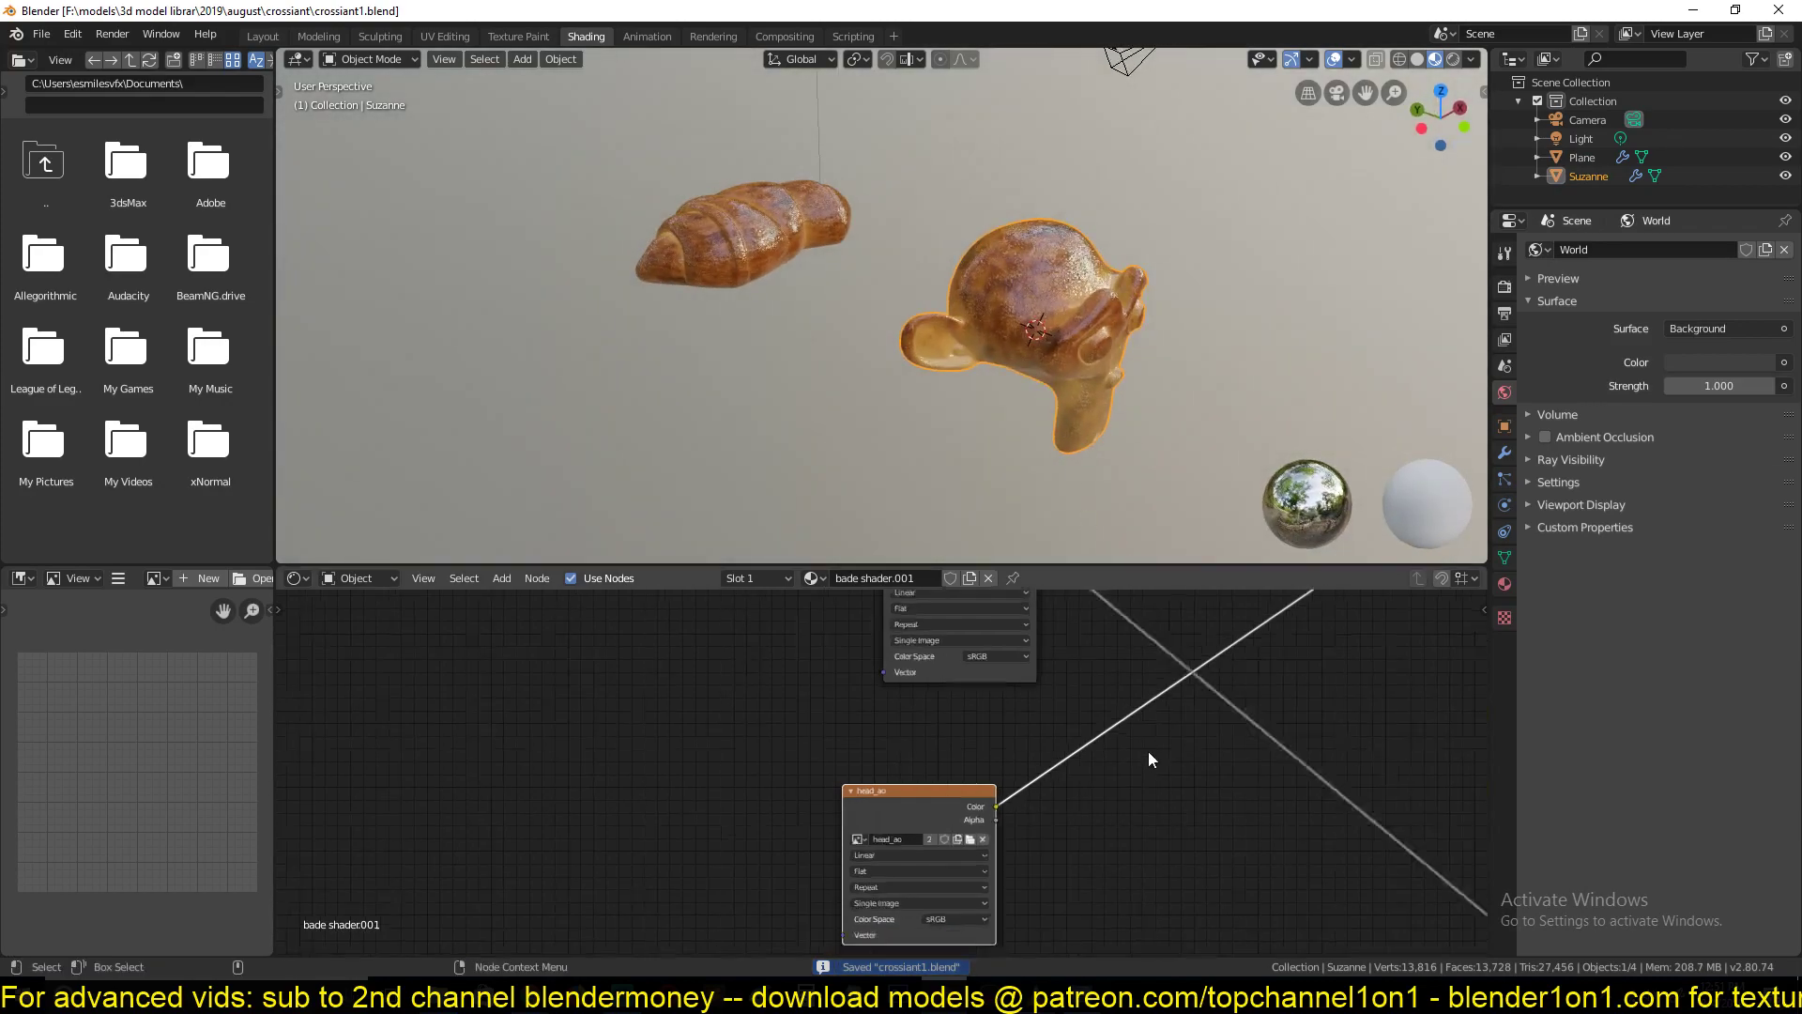
scroll(994, 764, "up", 6)
middle_click_drag(1000, 760, 1173, 685)
scroll(955, 766, "up", 3)
scroll(948, 762, "down", 5)
scroll(1177, 684, "up", 4)
scroll(1151, 786, "down", 6)
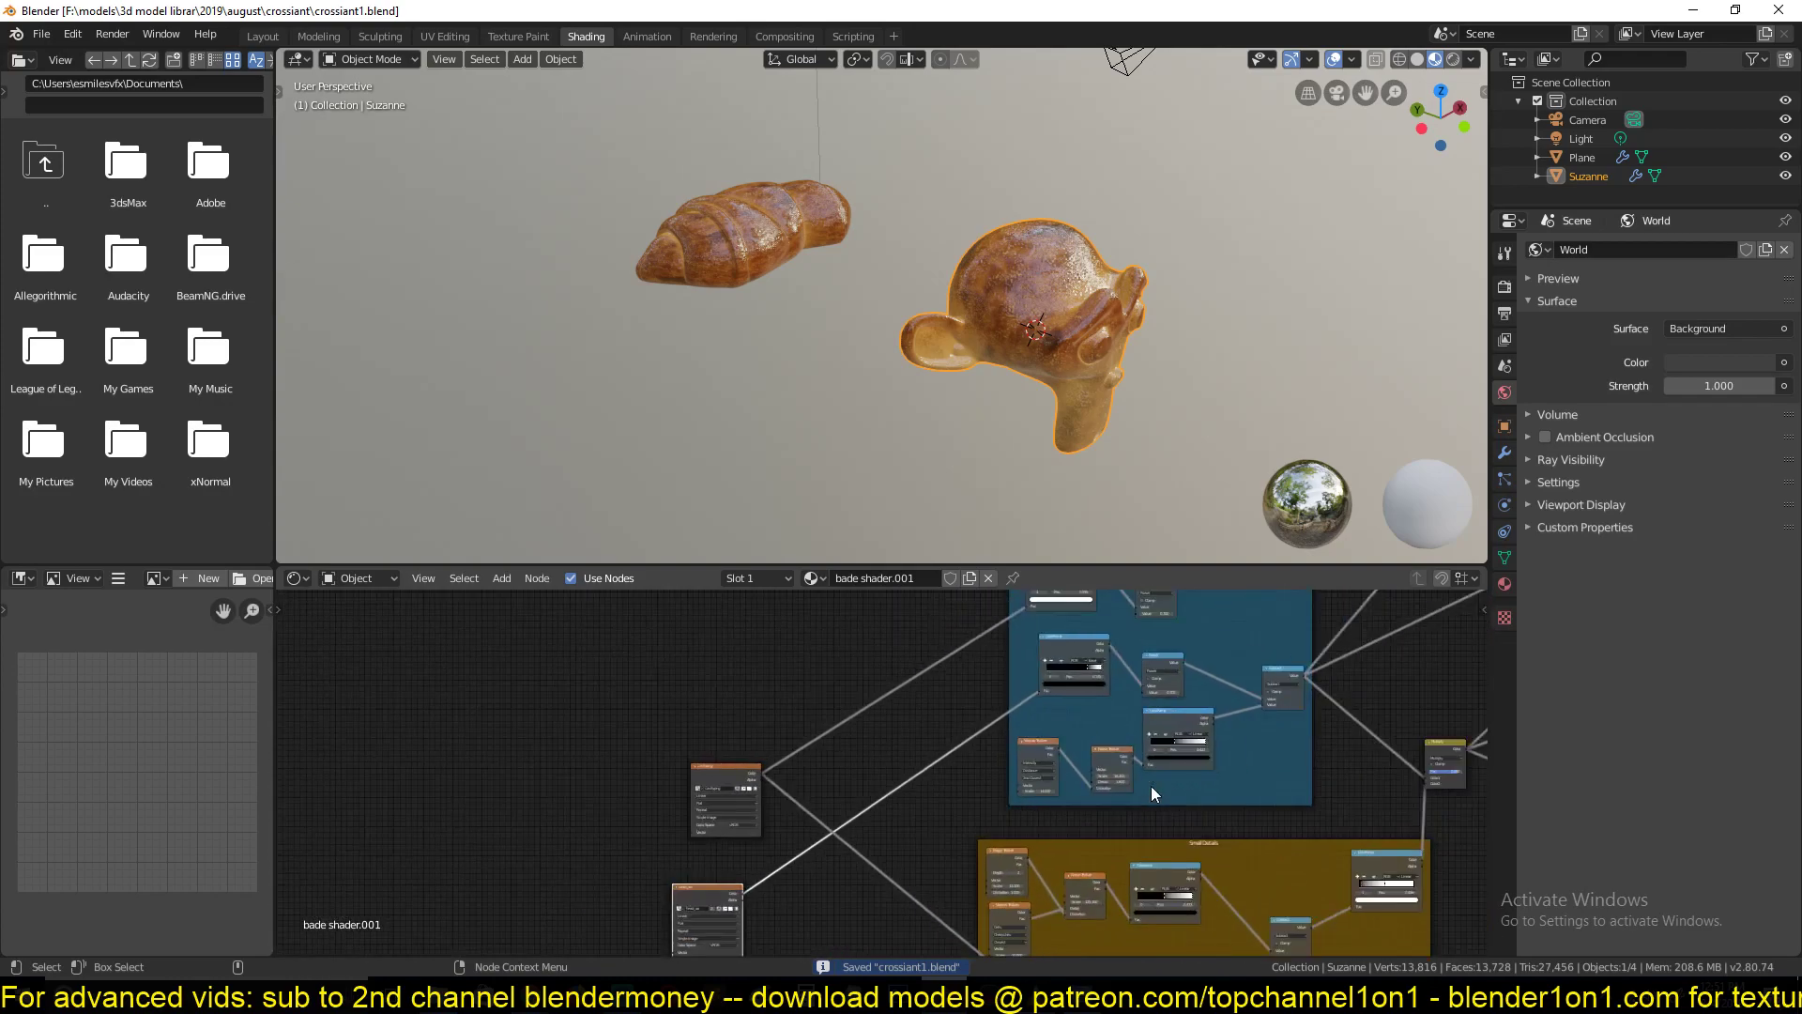
middle_click_drag(1151, 785, 1190, 713)
scroll(1191, 713, "up", 2)
middle_click_drag(980, 725, 631, 946)
scroll(956, 732, "up", 4)
Preview the upper ColorRamp and Power nodes of the Large Details frame on the monkey
left_click(381, 788)
left_click(864, 635, "ctrl+shift")
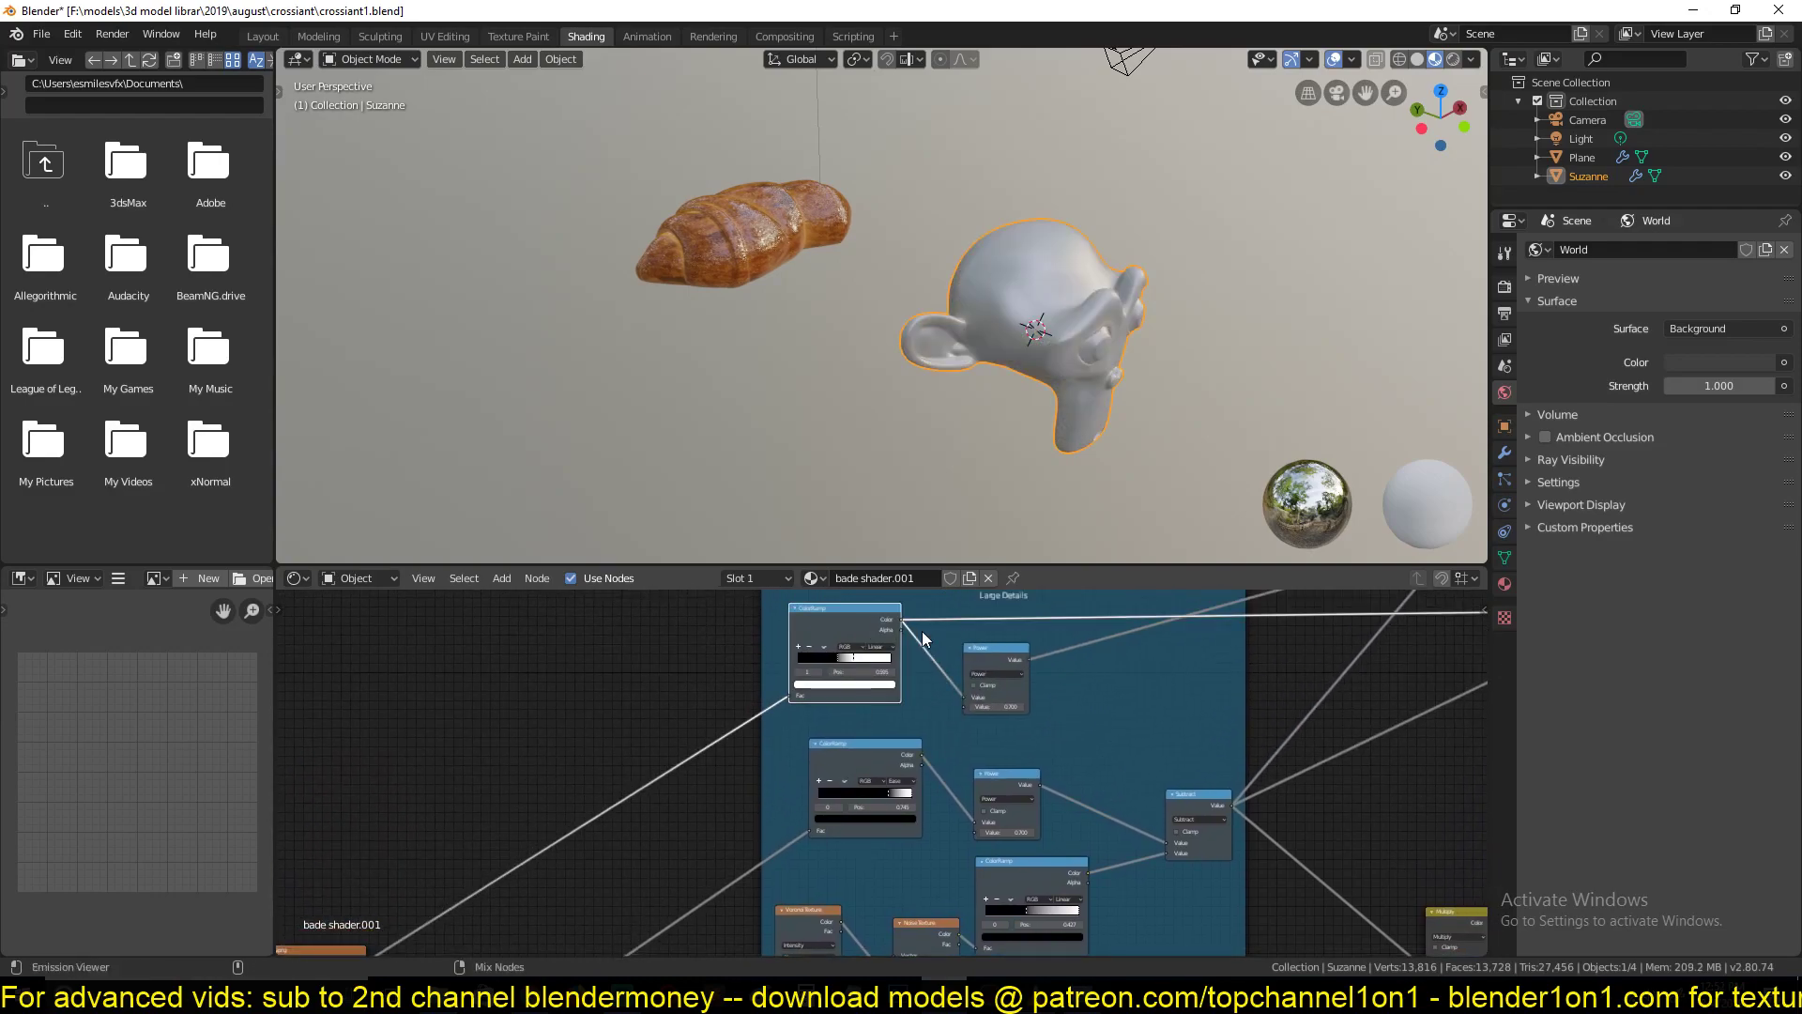
left_click(986, 645, "ctrl+shift")
middle_click_drag(859, 721, 945, 703)
middle_click_drag(805, 709, 1045, 587)
middle_click_drag(1116, 441, 818, 321)
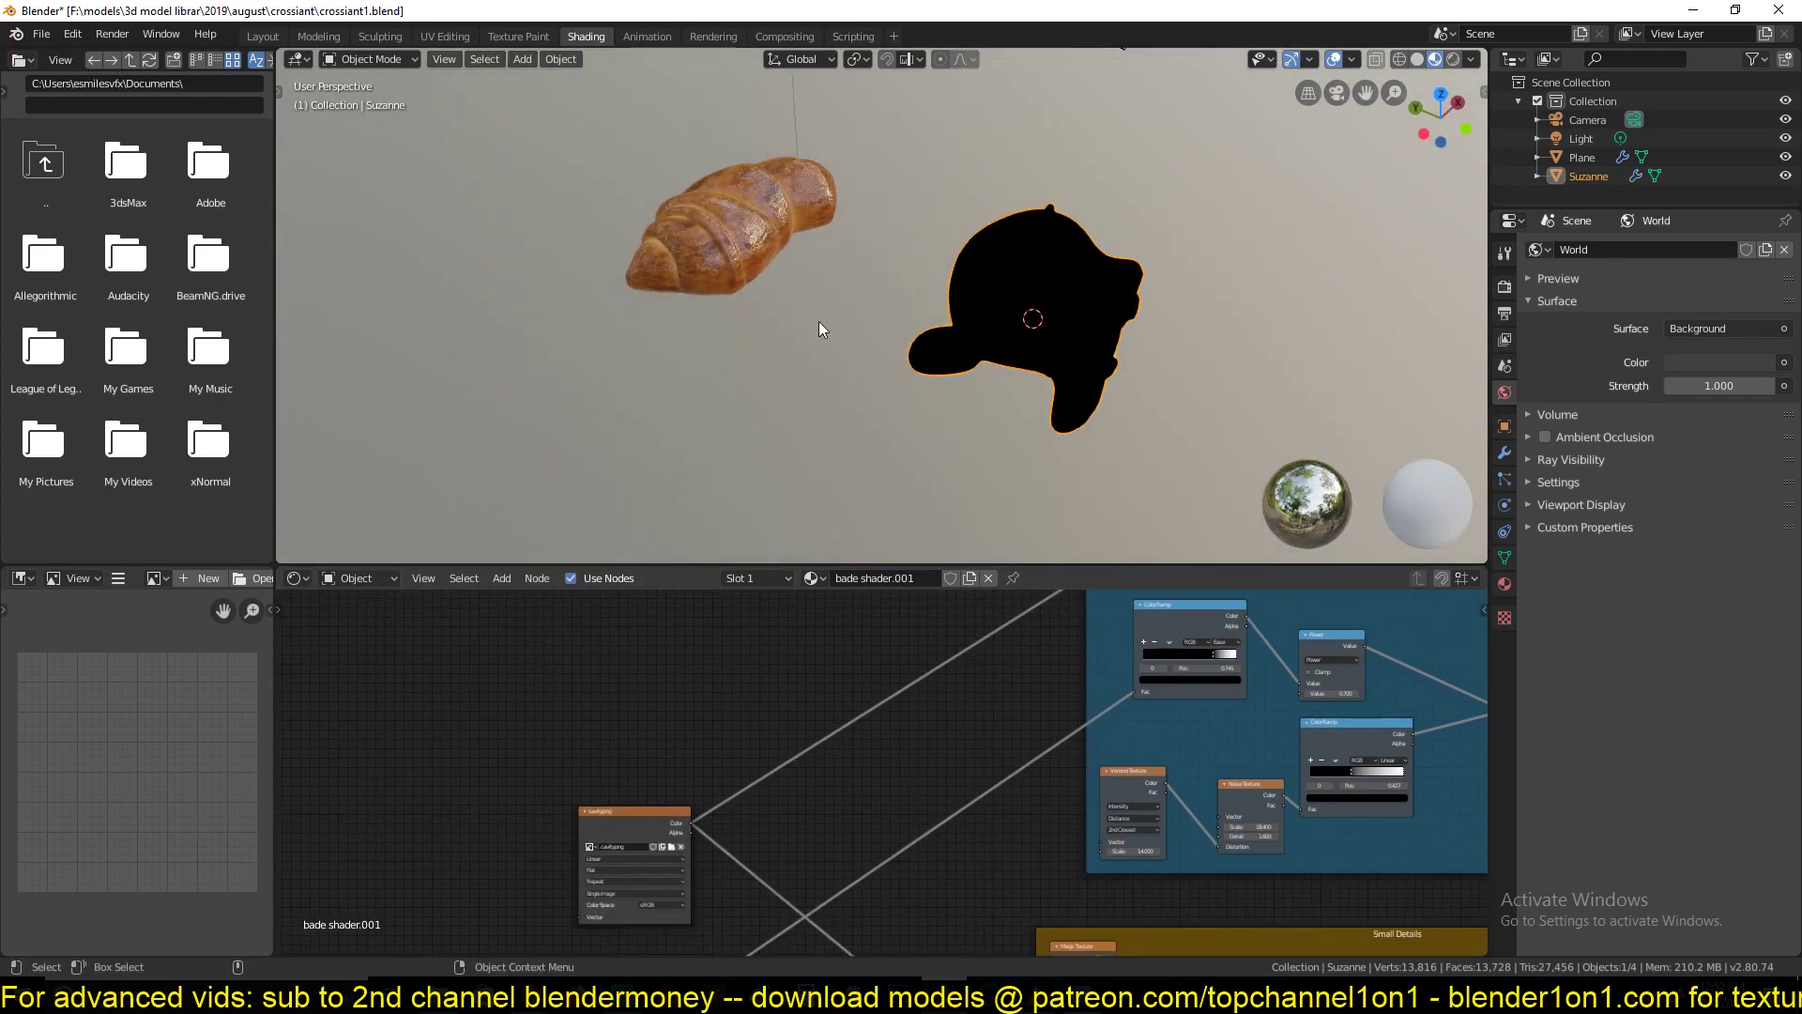
Select the croissant and preview the upper ColorRamp of its Large Details frame up close
left_click(753, 246)
middle_click_drag(1085, 660, 970, 805)
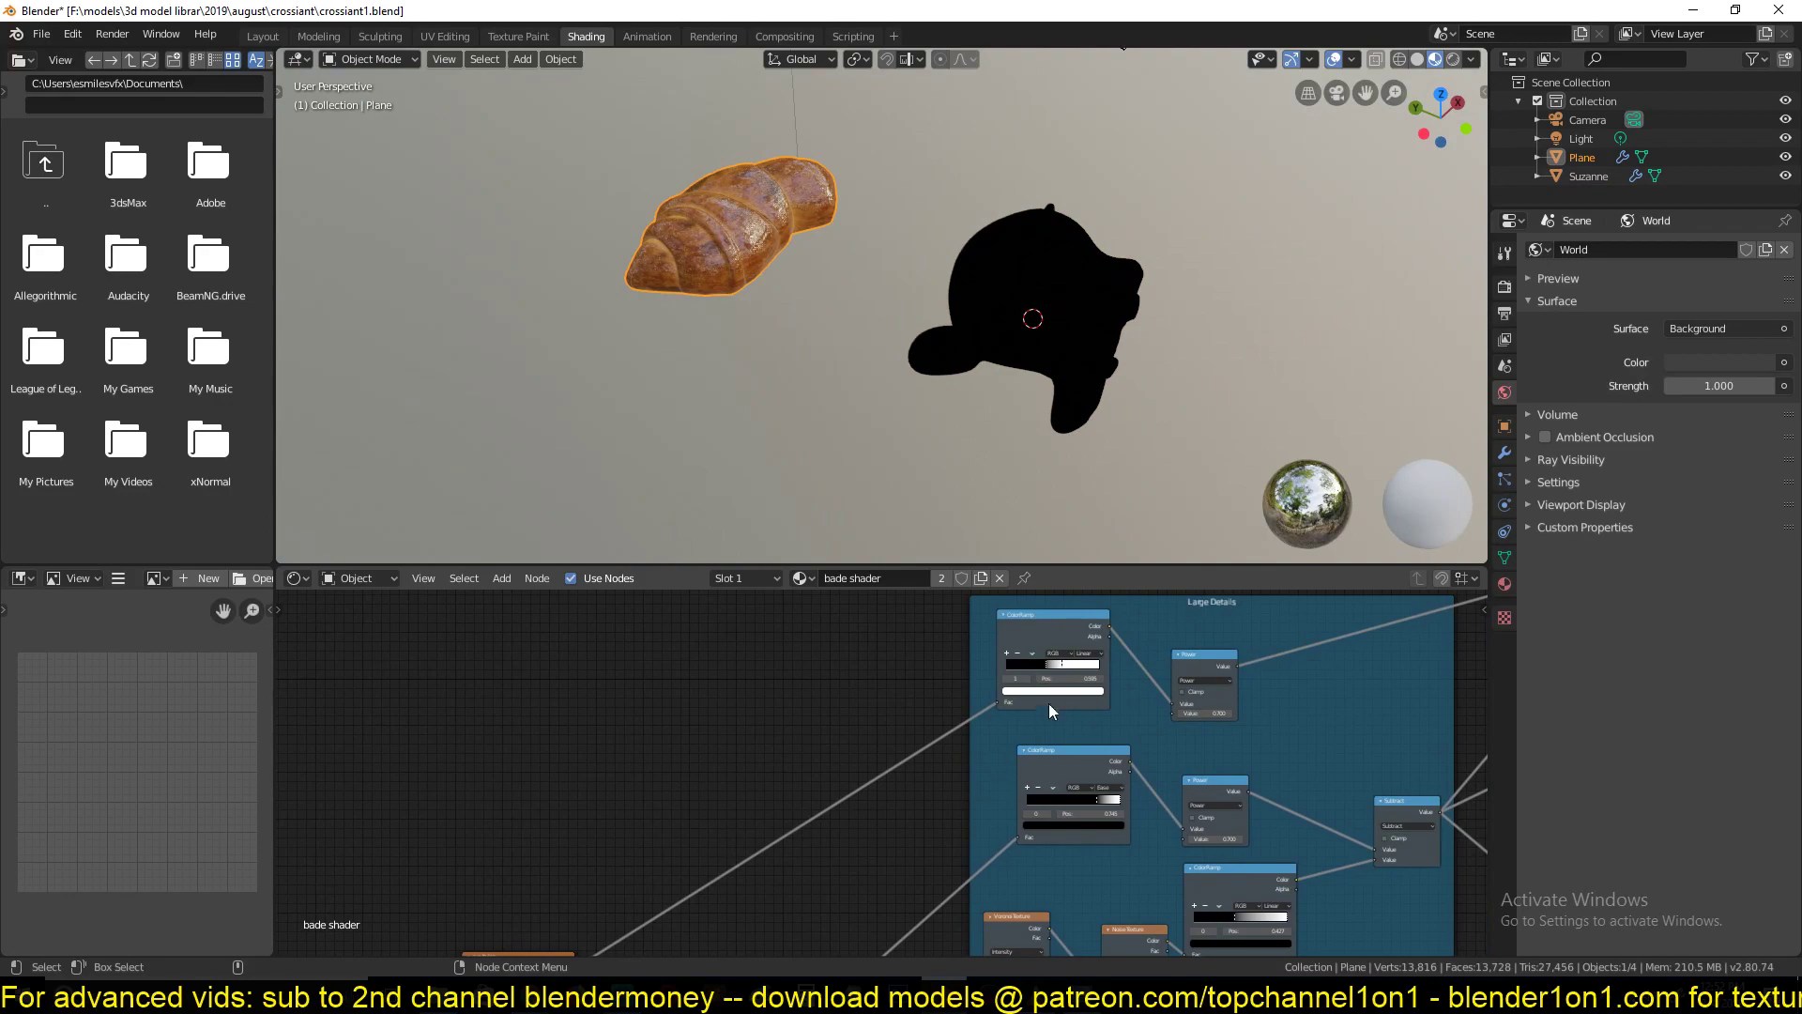
left_click(1070, 623, "ctrl+shift")
middle_click_drag(705, 268, 794, 420)
scroll(905, 381, "up", 5)
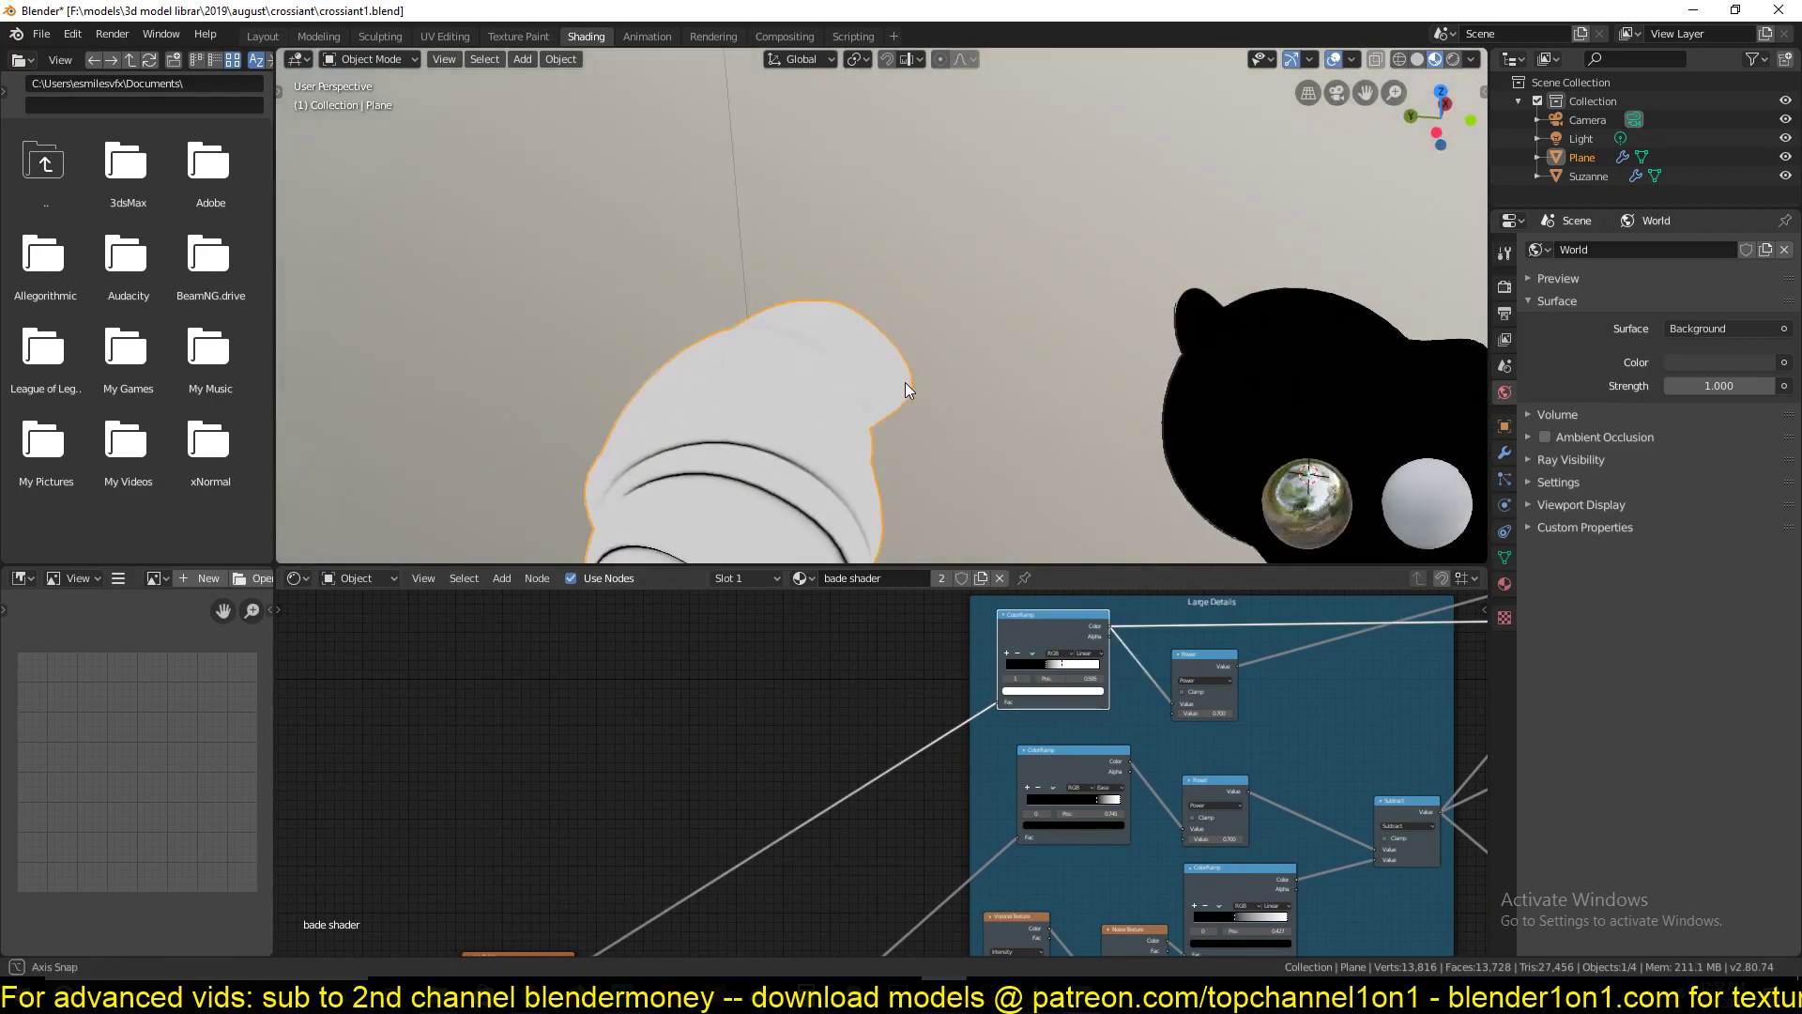
left_click(706, 429)
Preview the upper Power node of the Large Details frame on the croissant and inspect the creases from the other side
middle_click_drag(944, 707, 678, 671)
scroll(1139, 689, "down", 2)
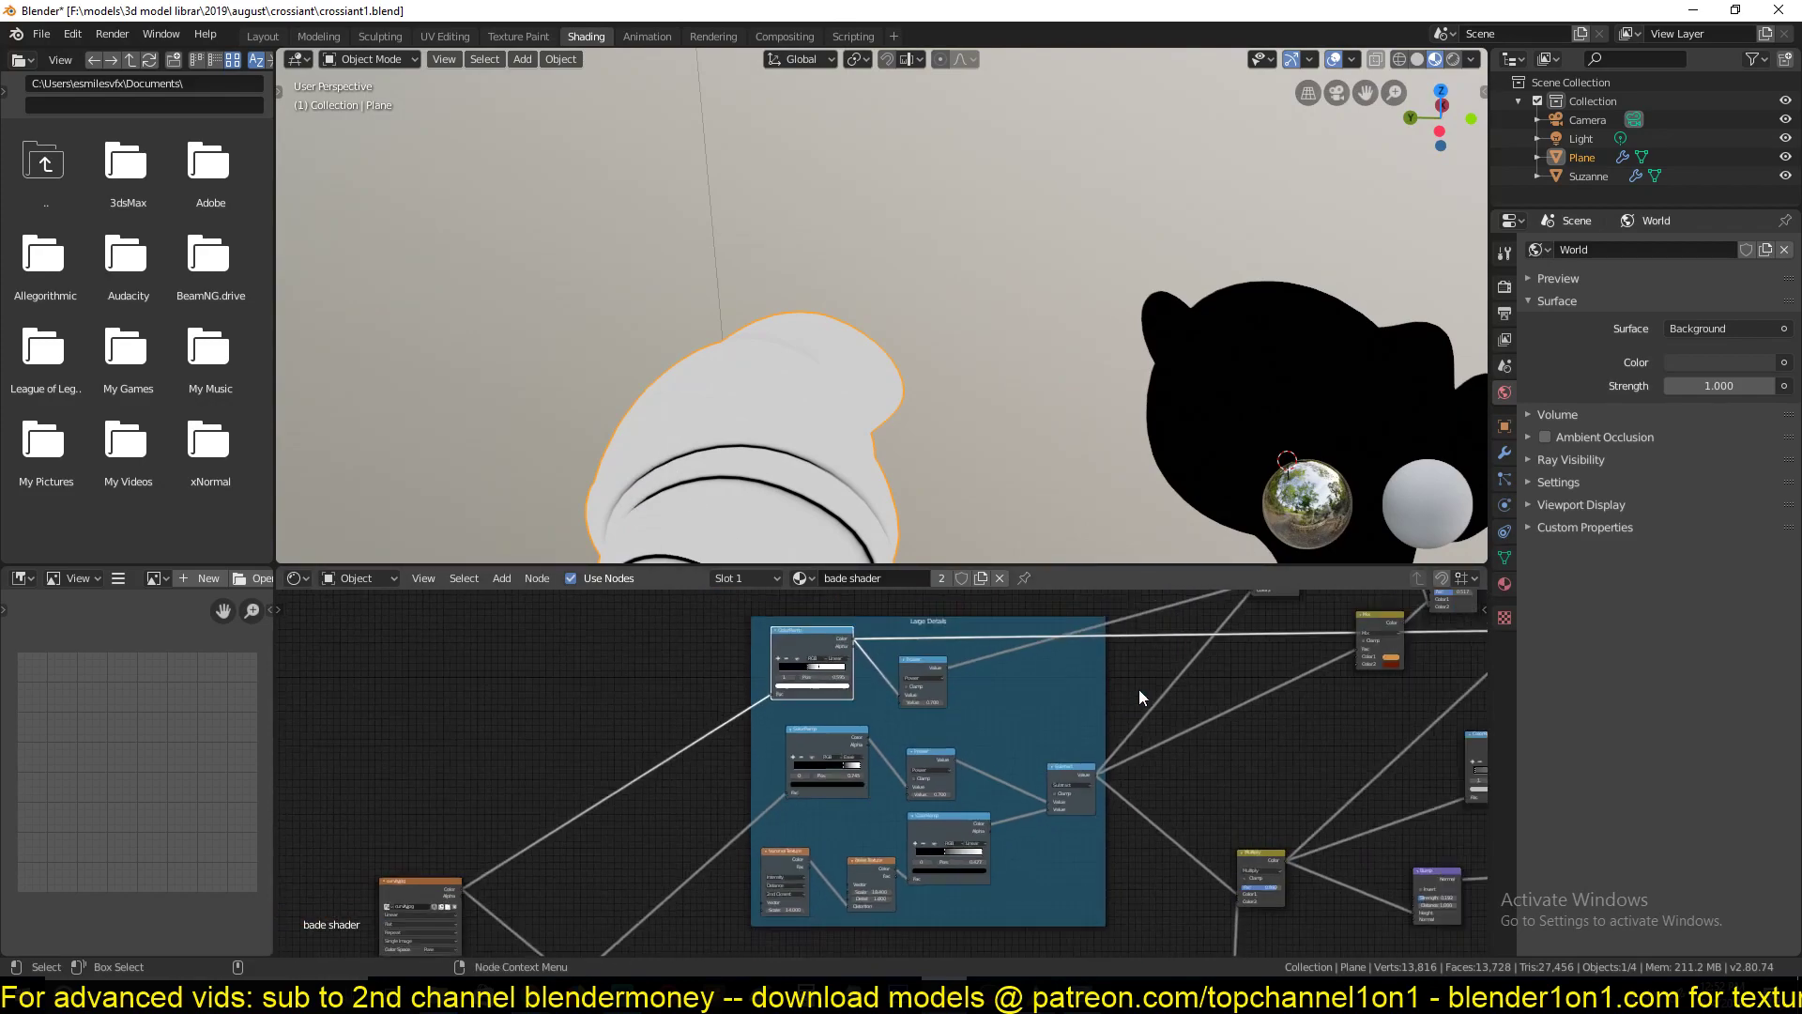
middle_click_drag(1139, 689, 822, 779)
left_click(640, 743, "ctrl+shift")
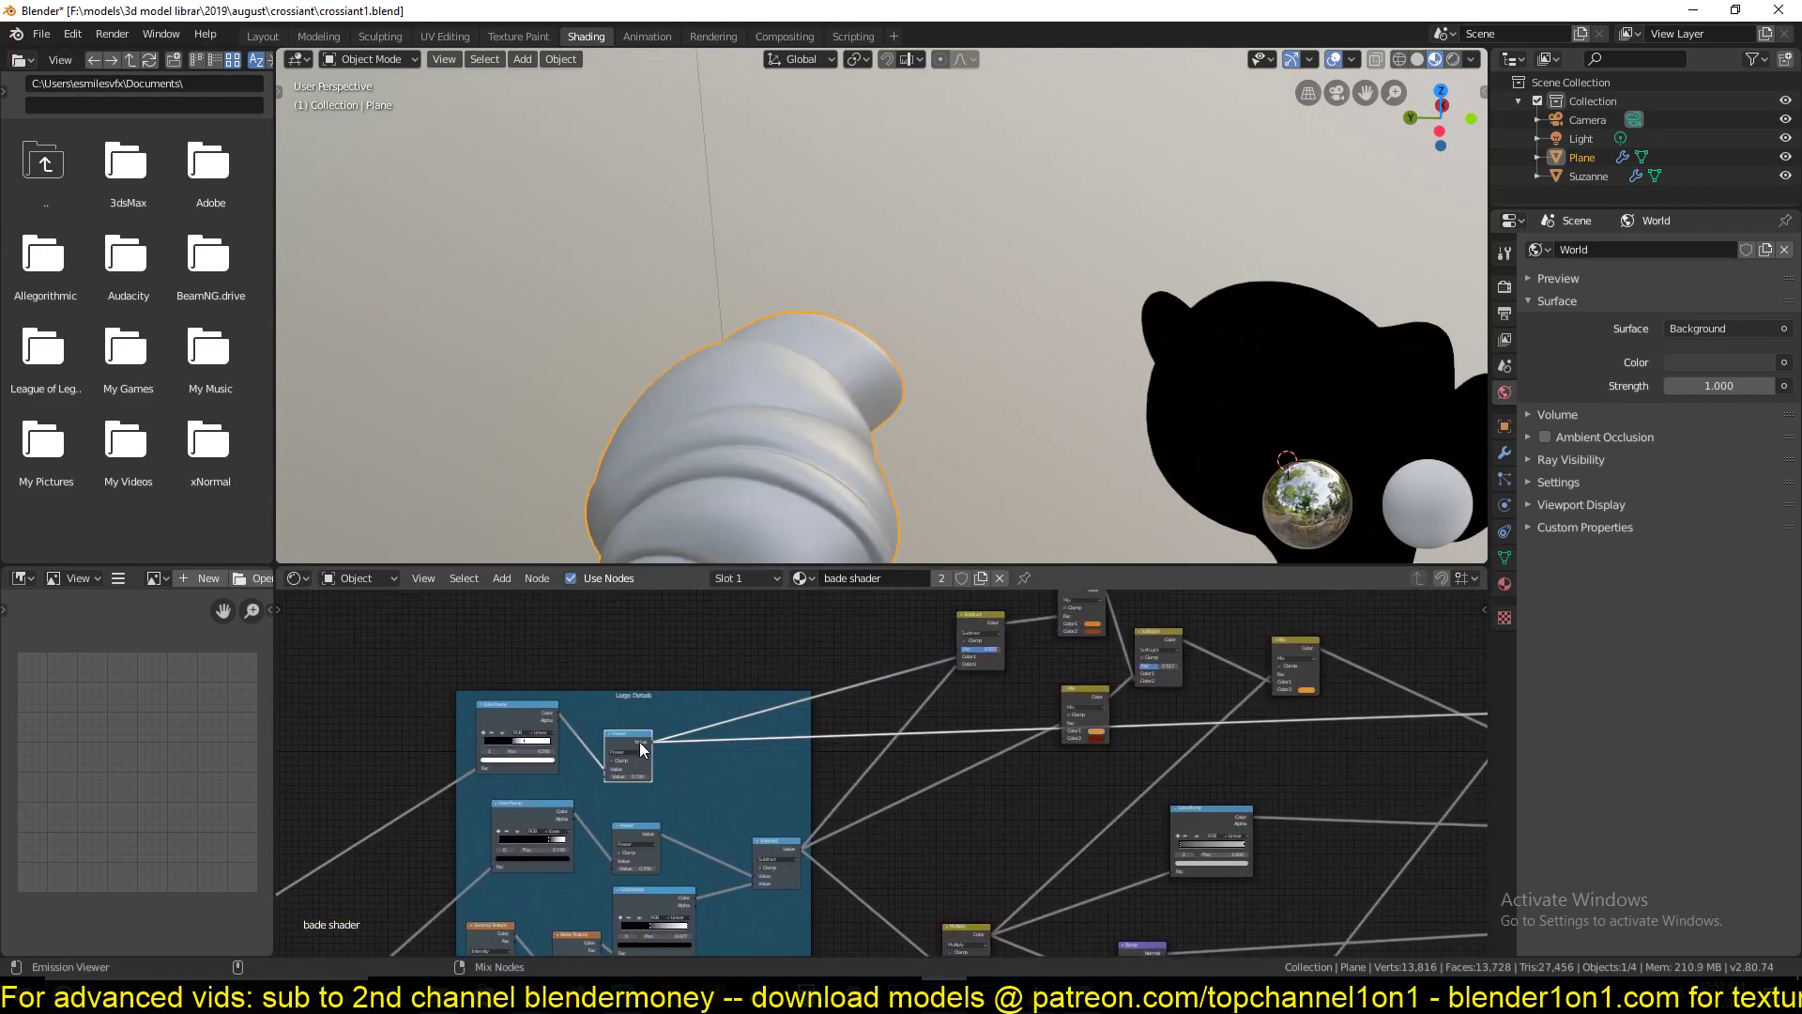
mouse_move(726, 488)
middle_mouse_down()
mouse_move(781, 448)
mouse_move(800, 374)
mouse_move(918, 424)
mouse_move(1060, 376)
middle_mouse_up()
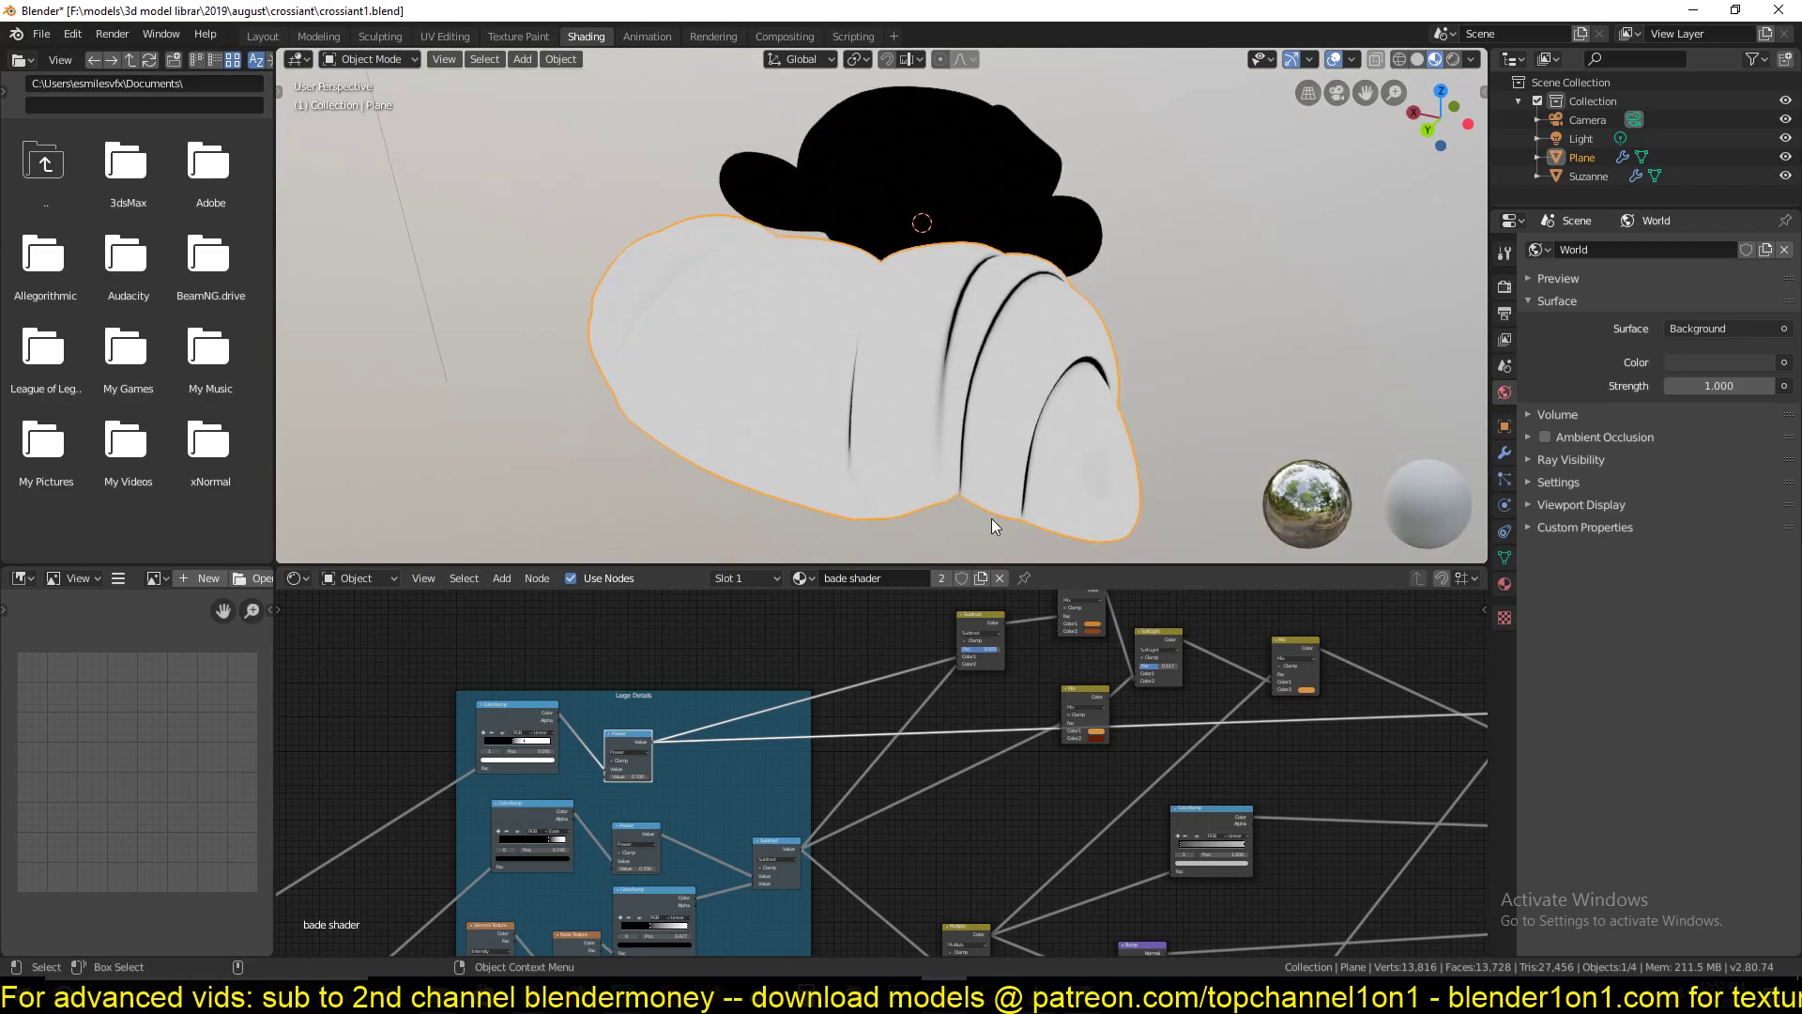
middle_click_drag(991, 518, 991, 402, "shift")
Preview the Large Details frame's Noise Texture and its connected ColorRamp on the croissant
middle_click_drag(630, 894, 743, 737)
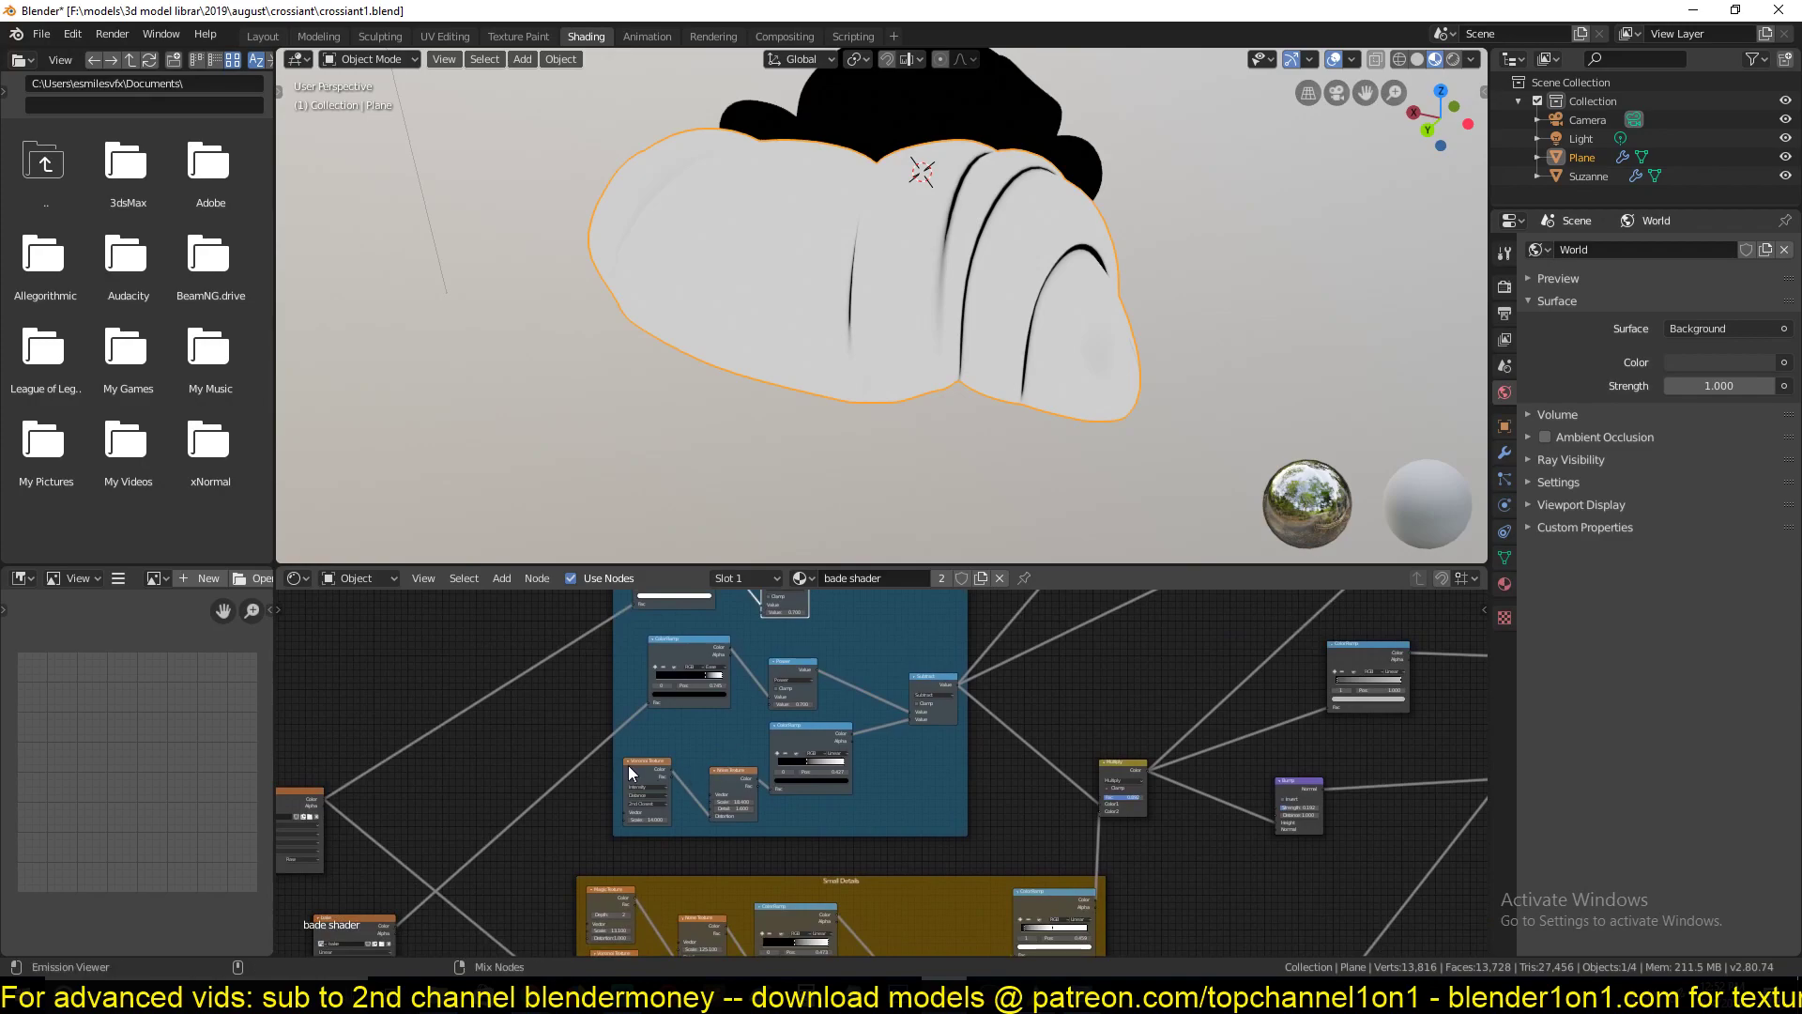
left_click(736, 768, "ctrl+shift")
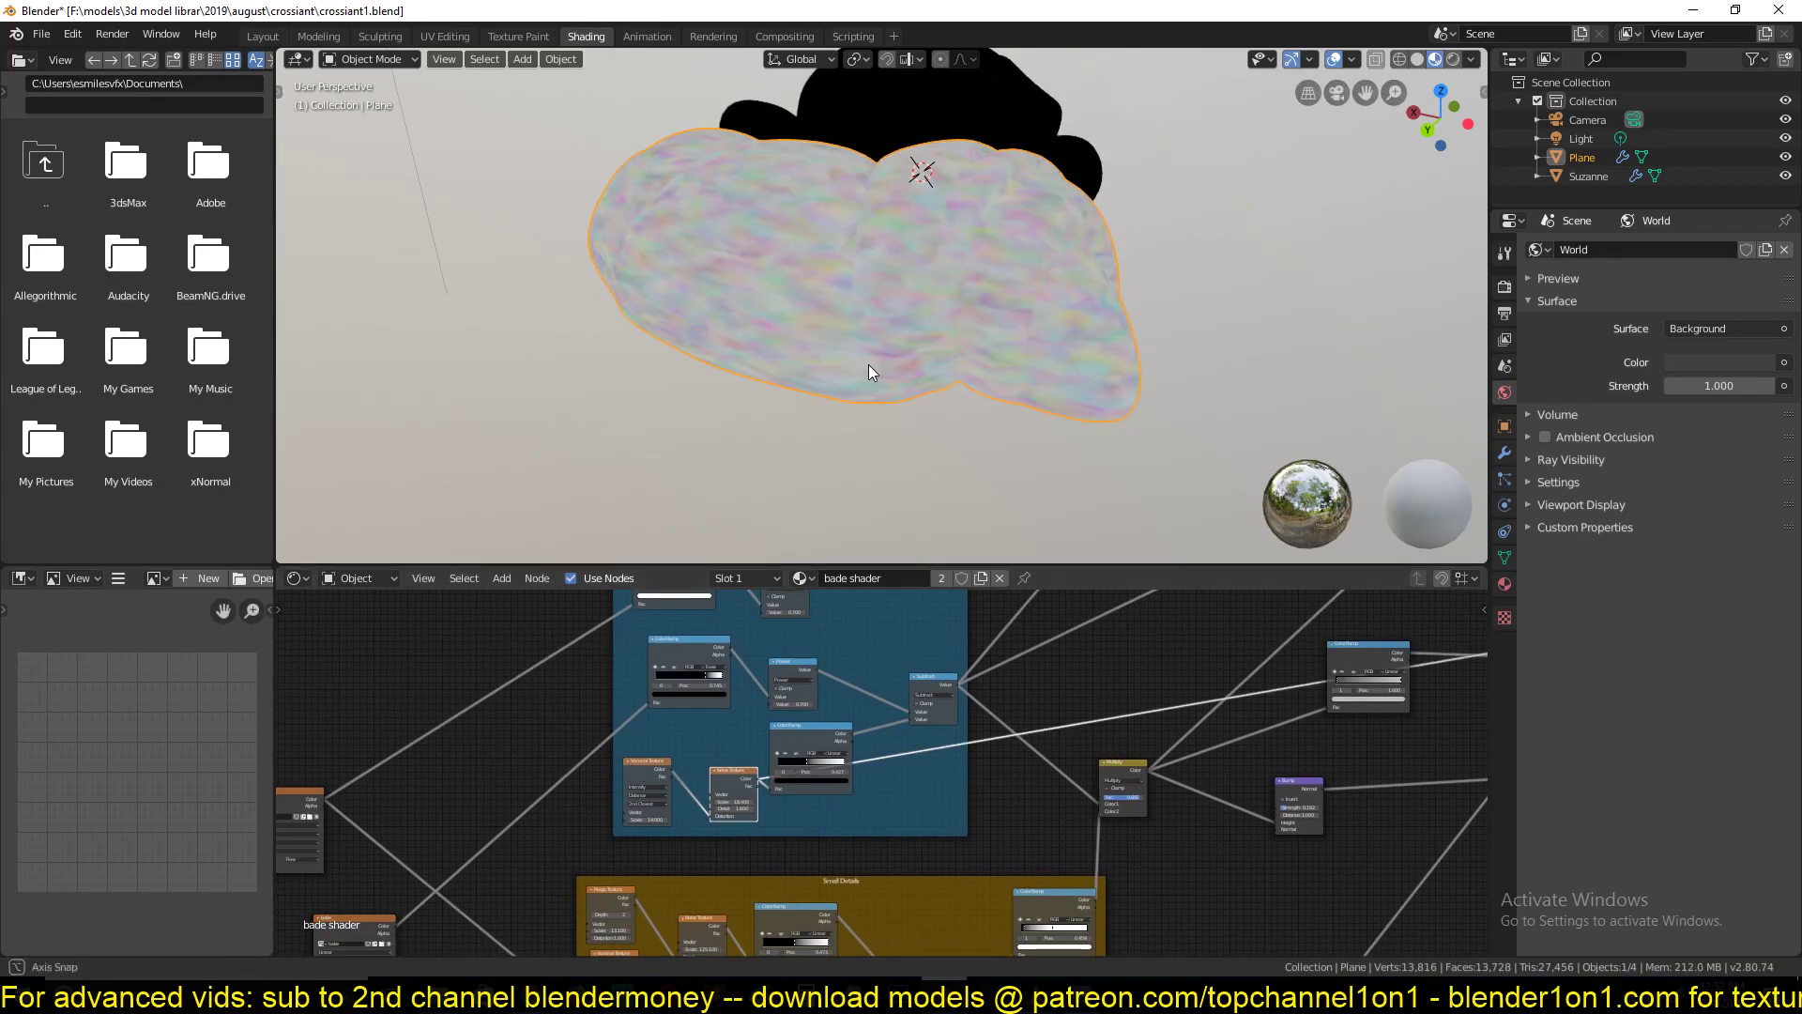
left_click(801, 732, "ctrl+shift")
middle_click_drag(851, 362, 768, 334)
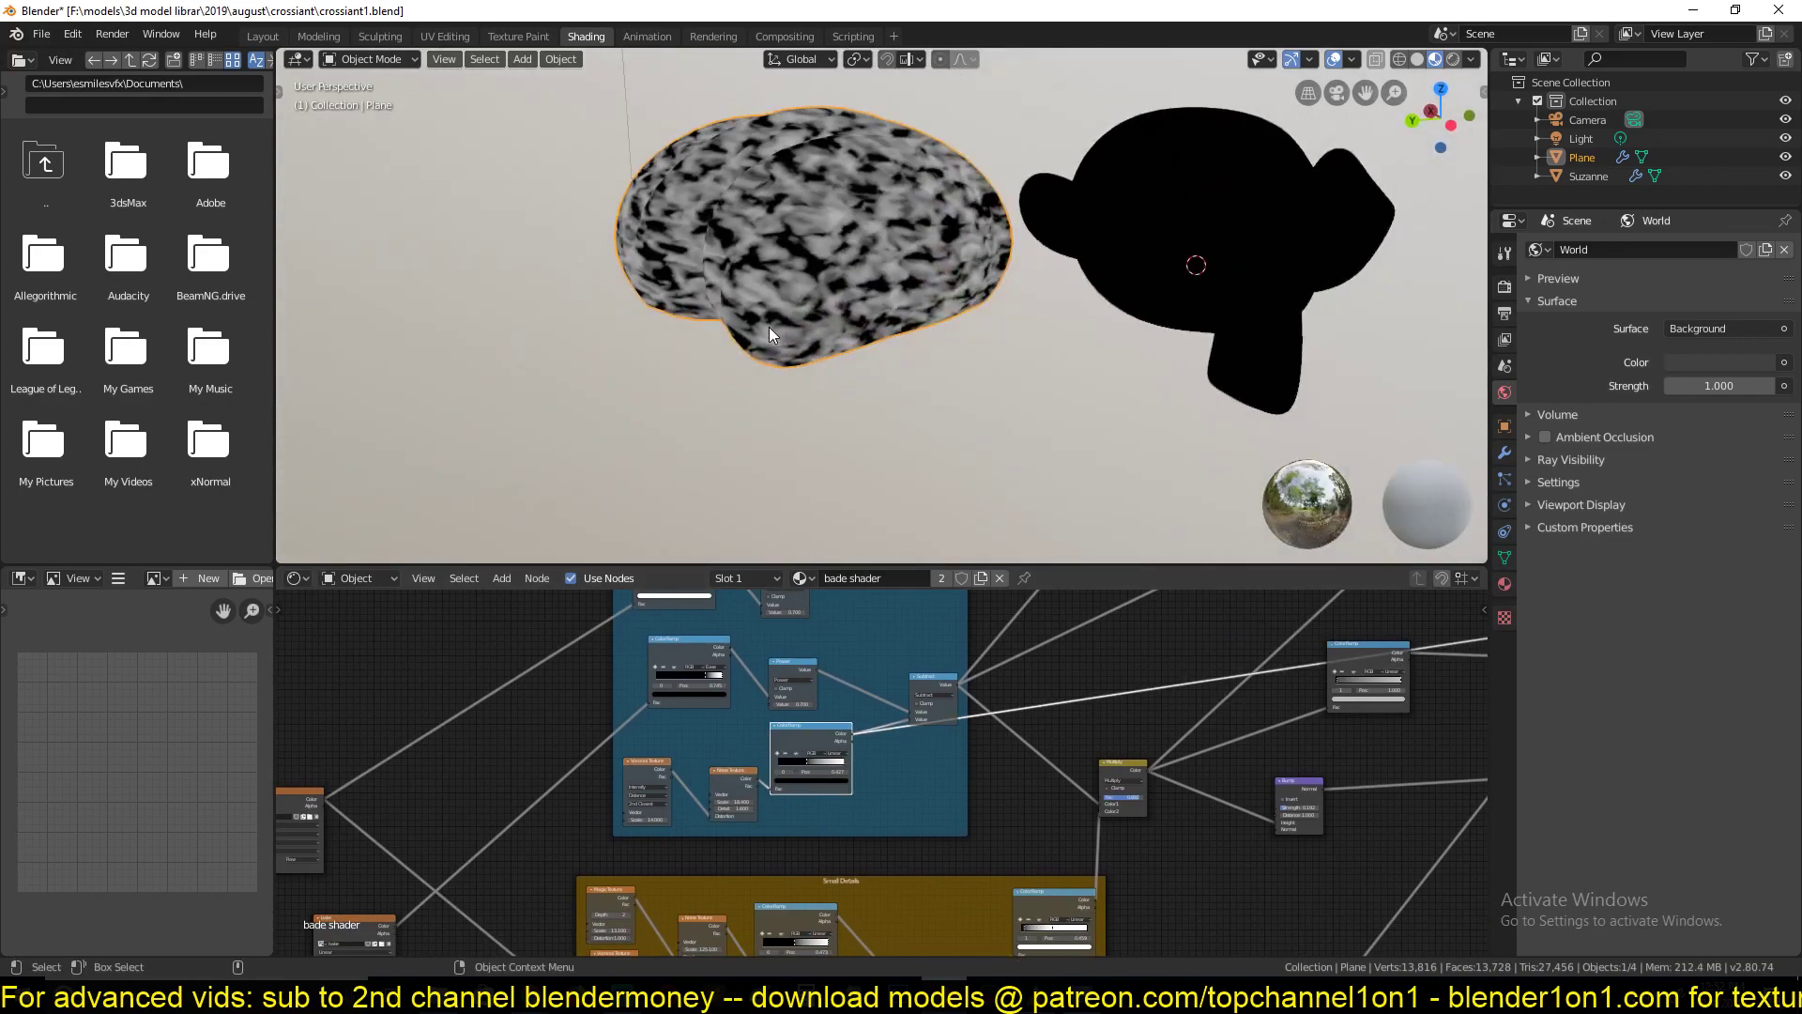
Preview the Large Details frame's Subtract output on the croissant and inspect it from several sides
middle_click_drag(954, 691, 906, 731)
left_click(901, 729, "ctrl+shift")
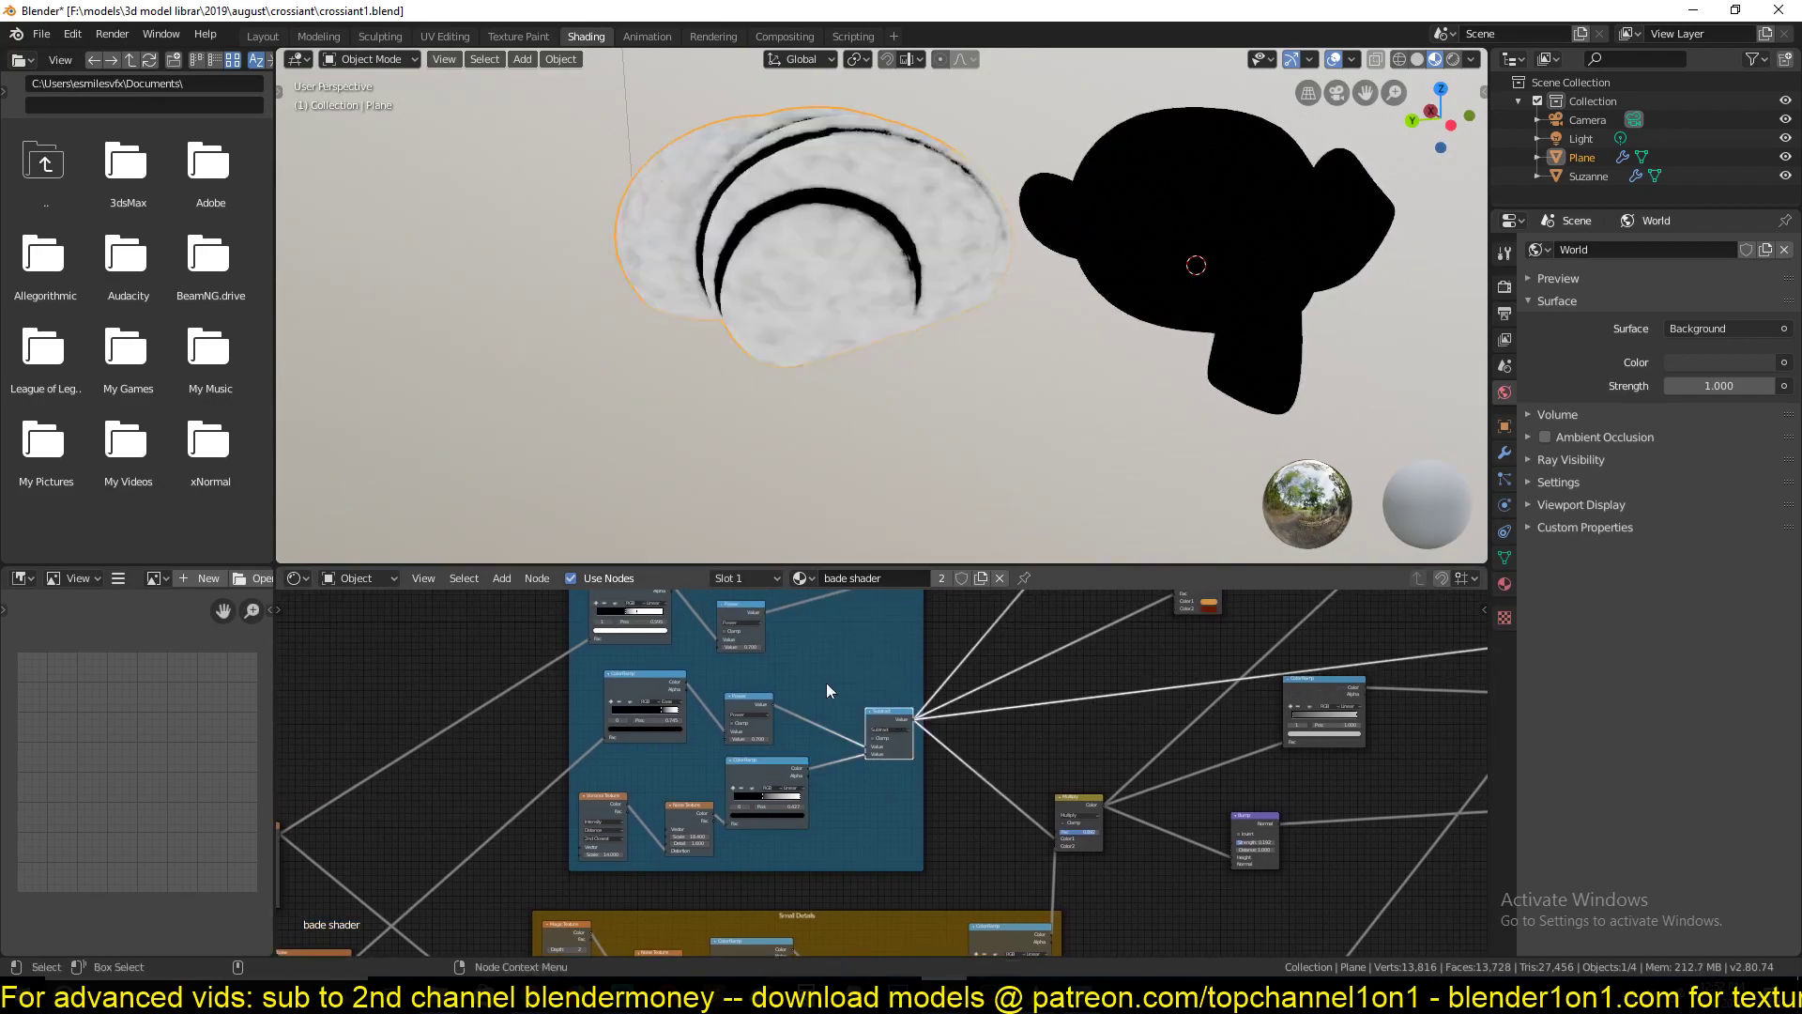
middle_click_drag(829, 688, 983, 777)
scroll(901, 742, "up", 2)
middle_click_drag(785, 347, 815, 234)
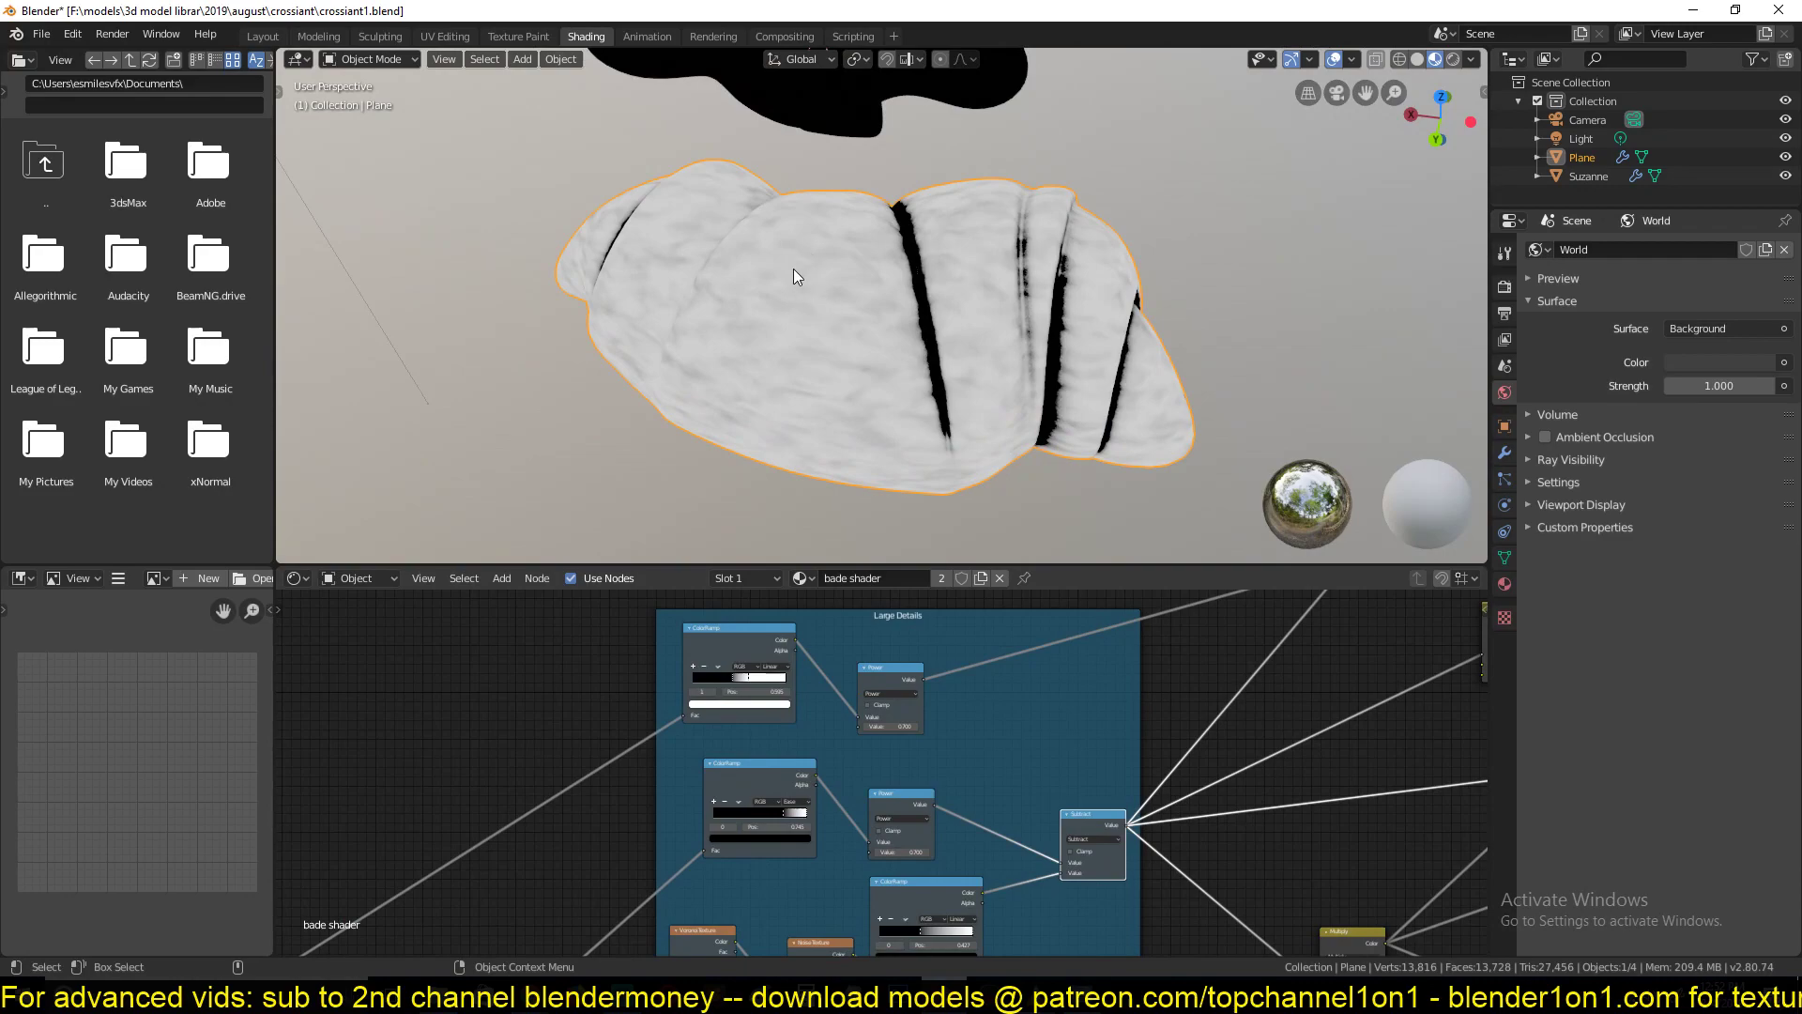
Step through the Voronoi Texture, Noise Texture and ColorRamp nodes at the bottom of the Large Details frame
middle_click_drag(948, 887, 1013, 740)
left_click(939, 761)
middle_click_drag(751, 601, 855, 702)
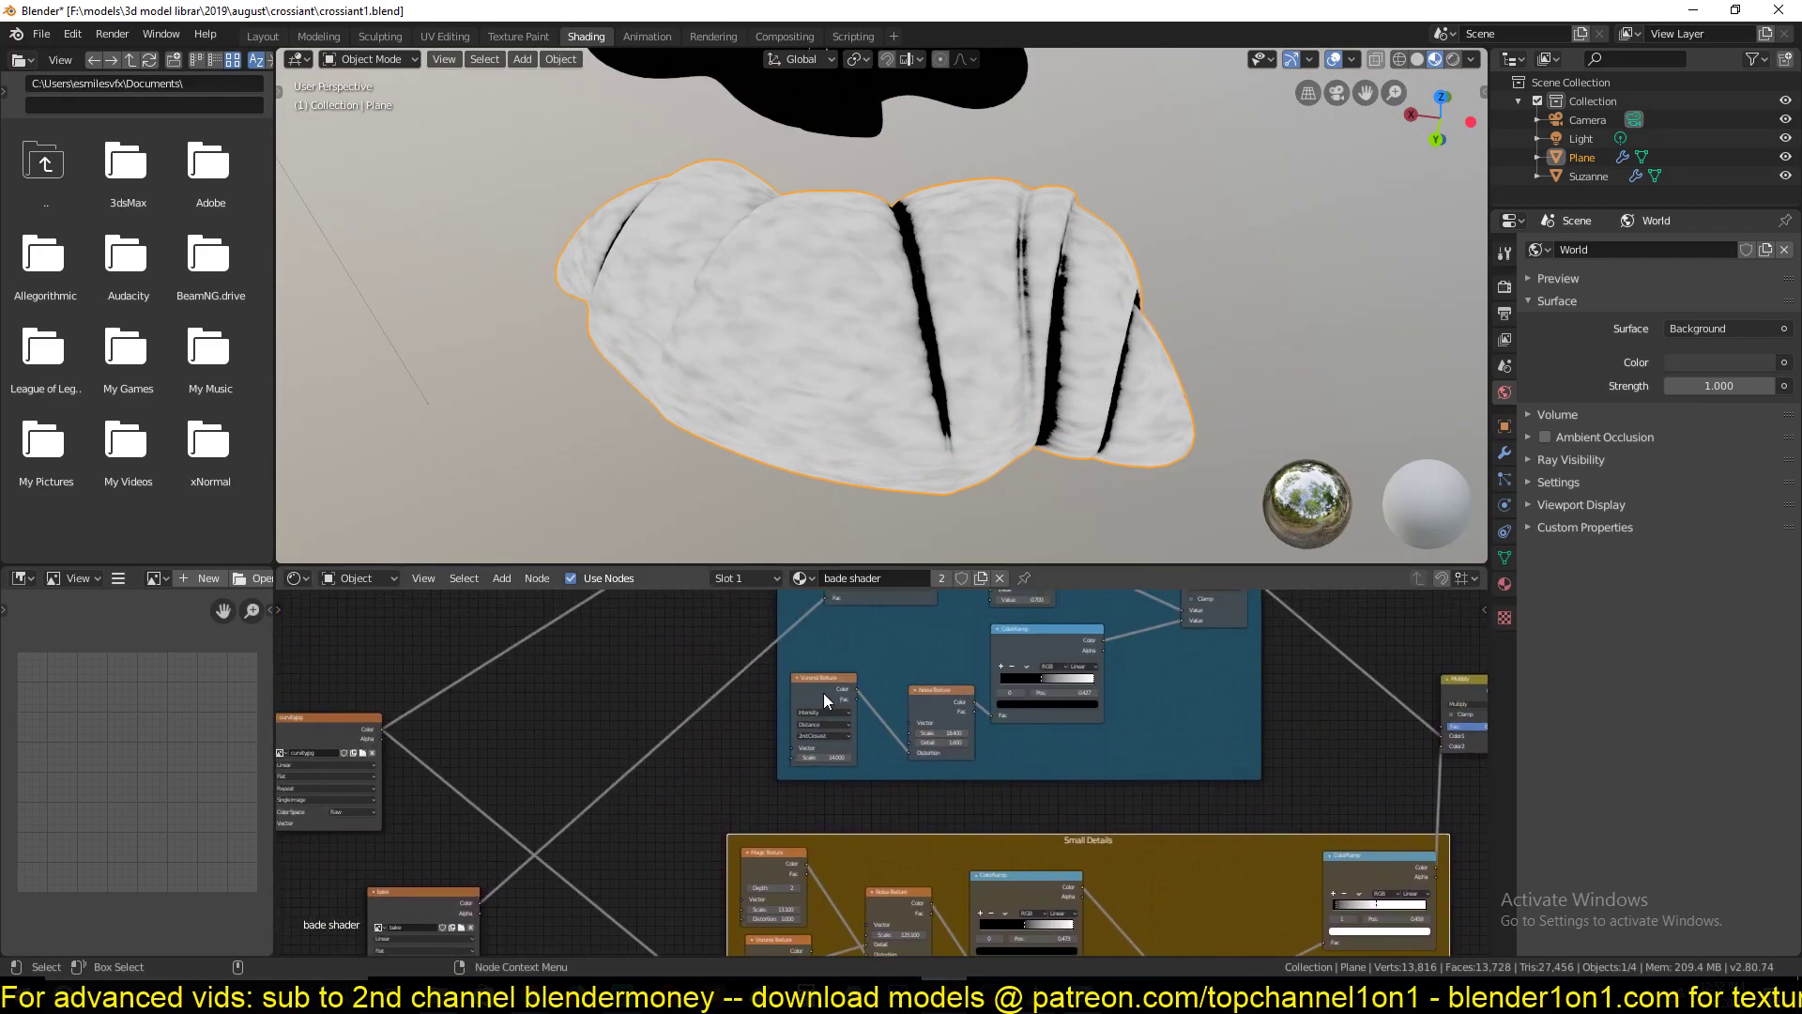
left_click(939, 696)
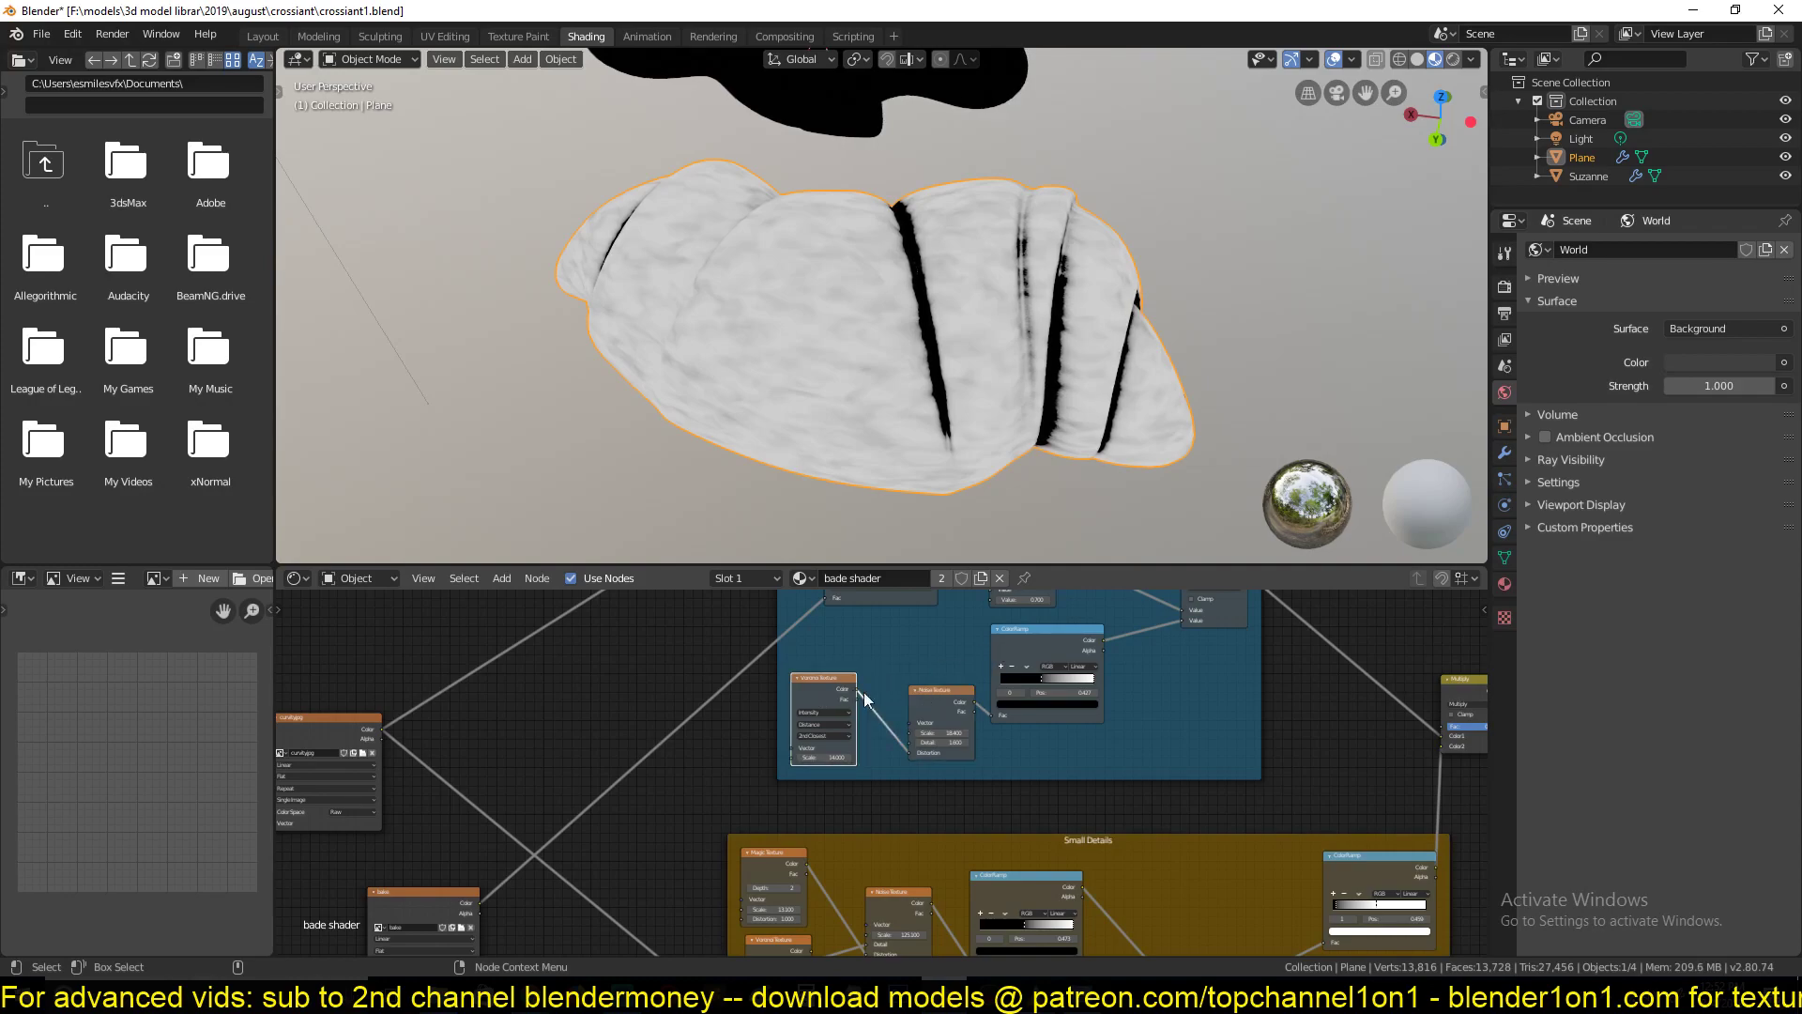
left_click(1021, 651)
Preview the Small Details frame's upper Noise Texture and its ColorRamp on the croissant
middle_click_drag(923, 799, 916, 678)
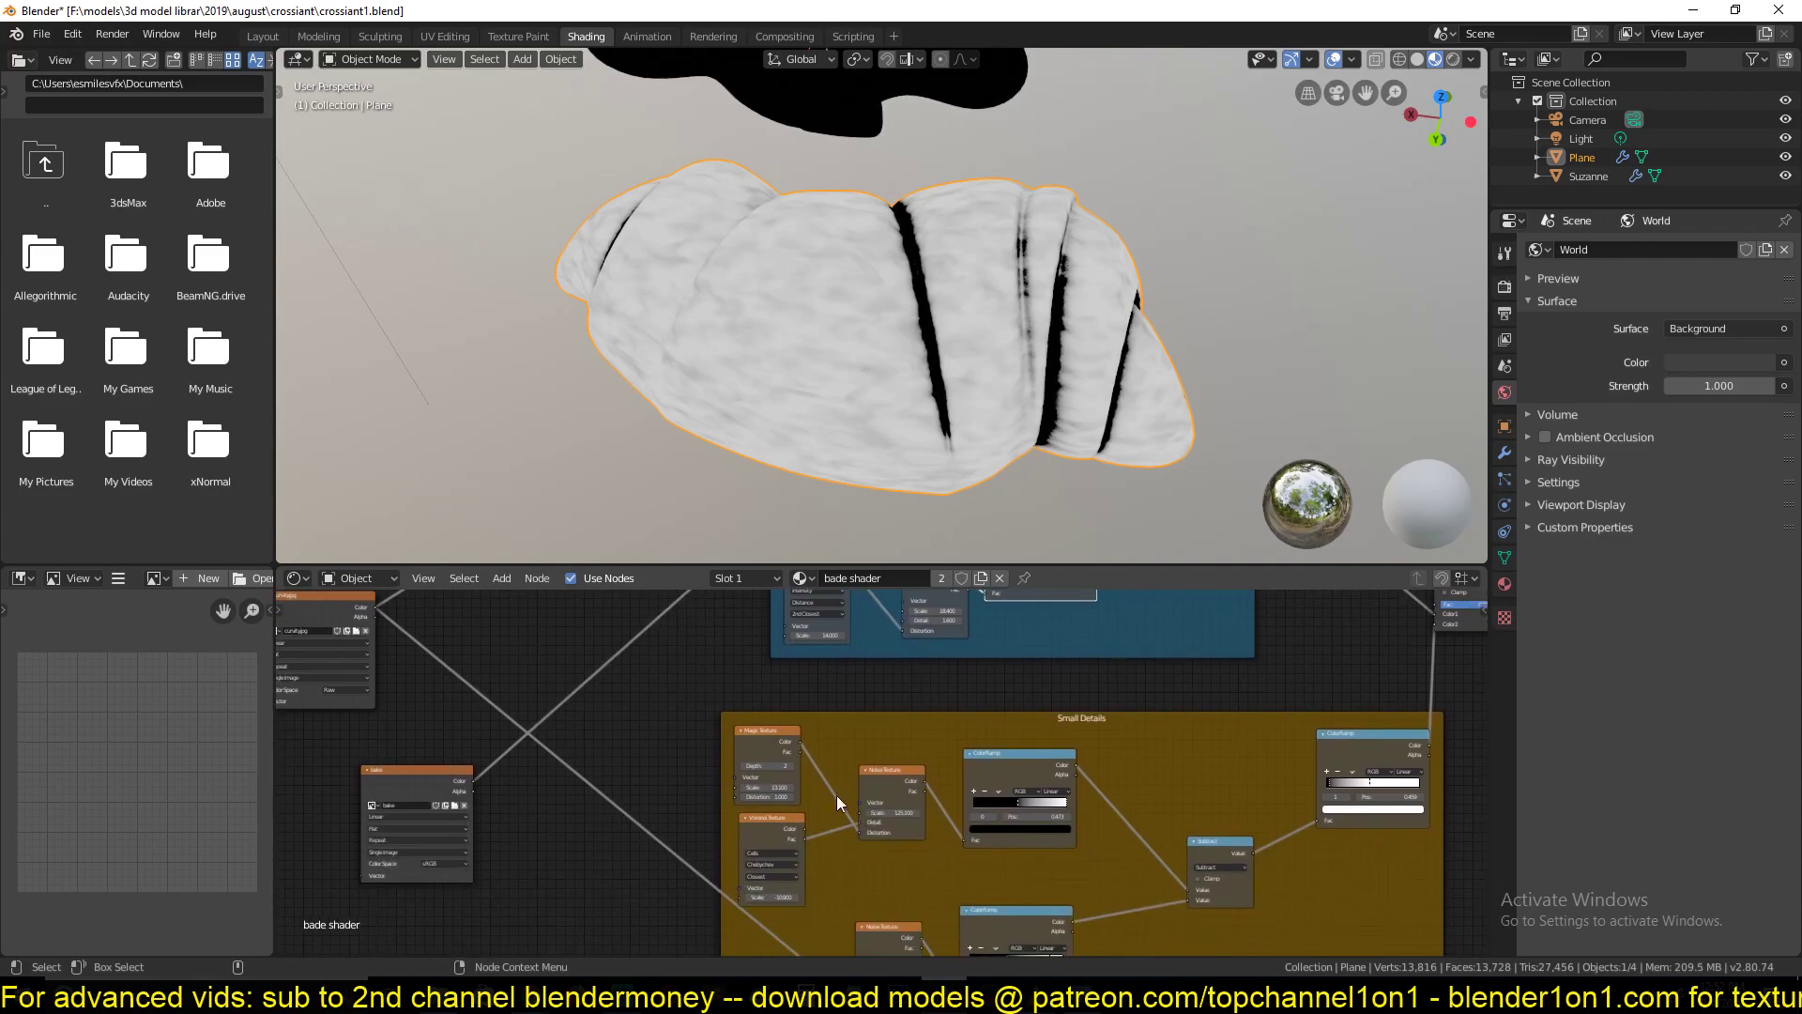
left_click(779, 751)
left_click(908, 790, "ctrl+shift")
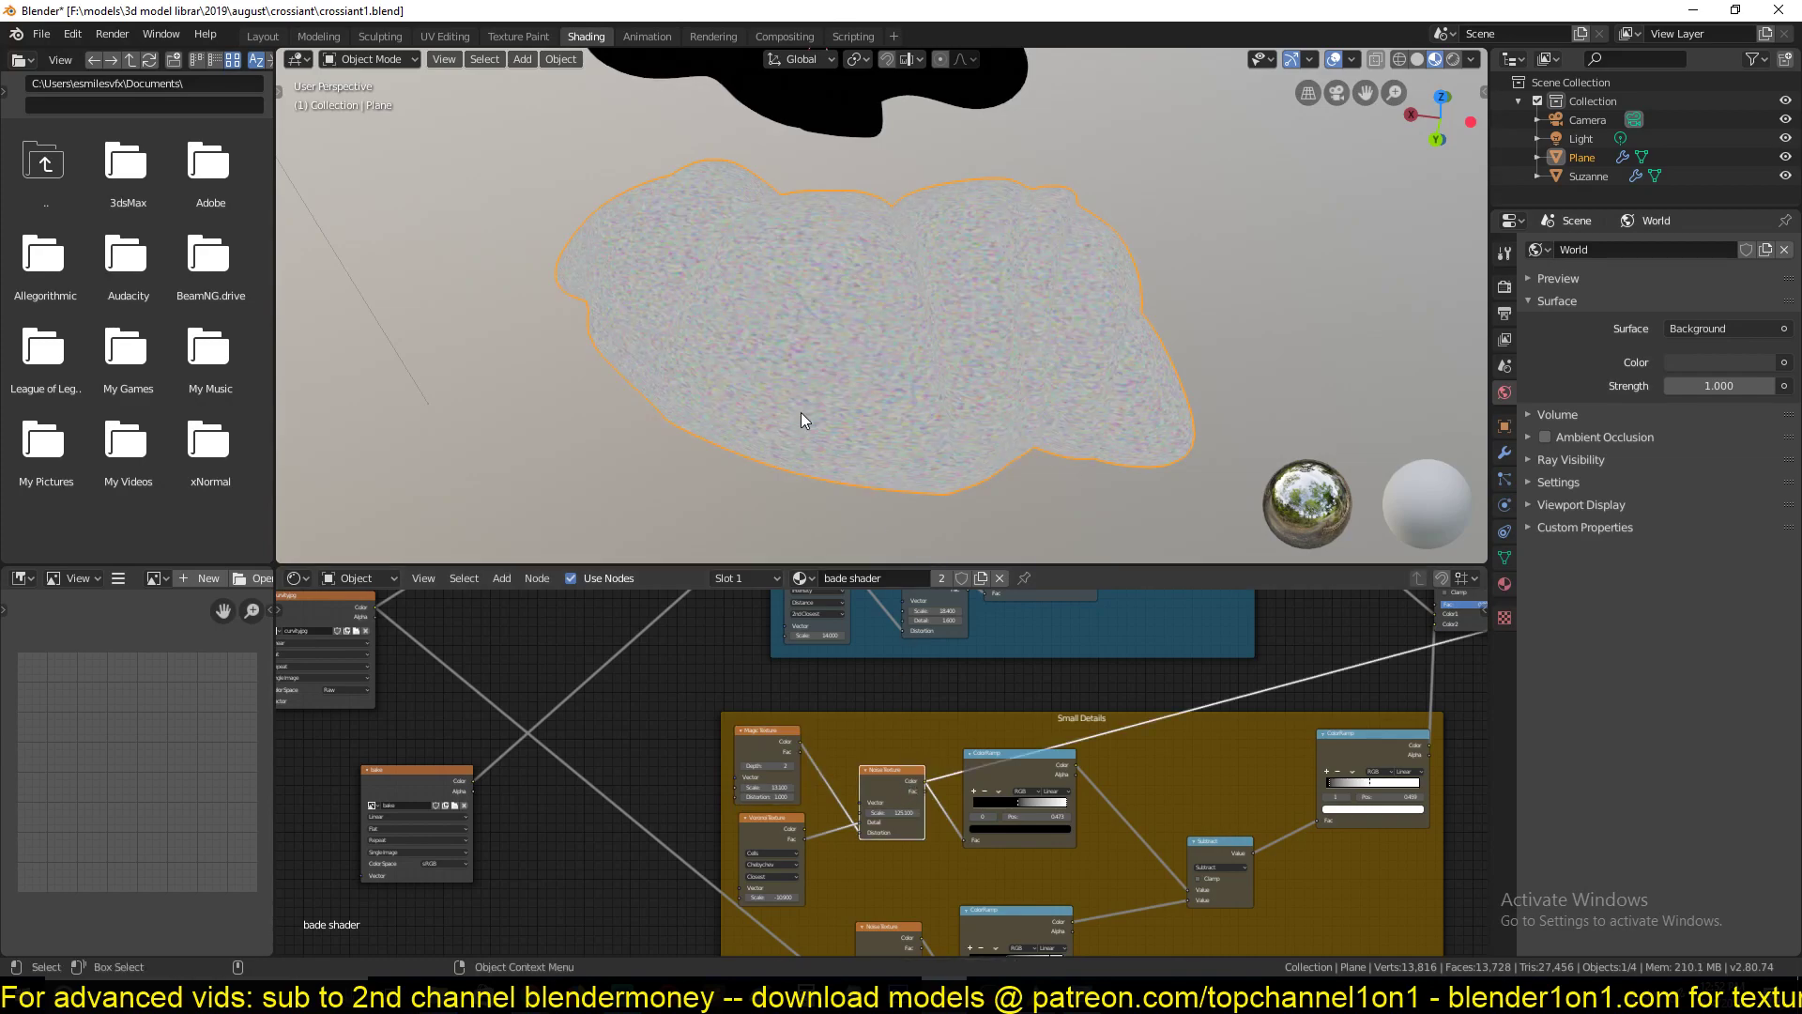
left_click(1005, 751, "ctrl+shift")
Compare the Small Details frame's lower Noise Texture, ColorRamp and Subtract with the Large Details Subtract output on the croissant
middle_click_drag(940, 881, 911, 735)
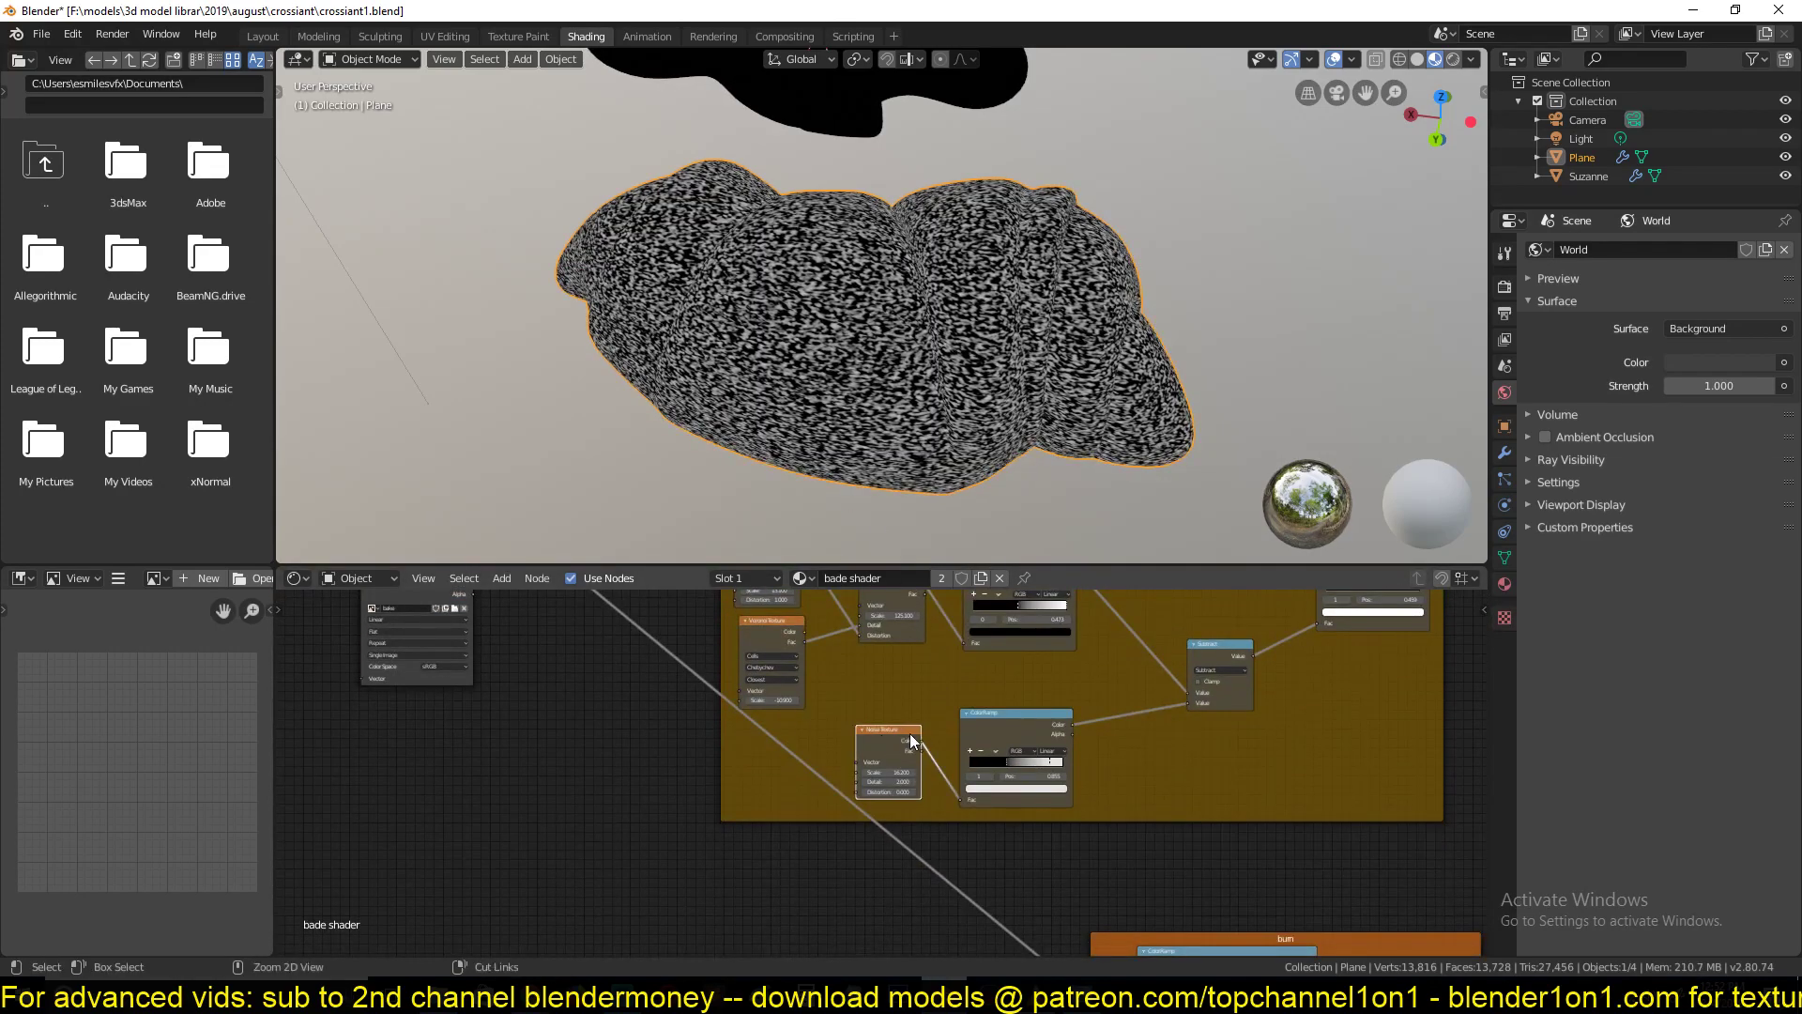
left_click(909, 734, "ctrl+shift")
left_click(999, 730, "ctrl+shift")
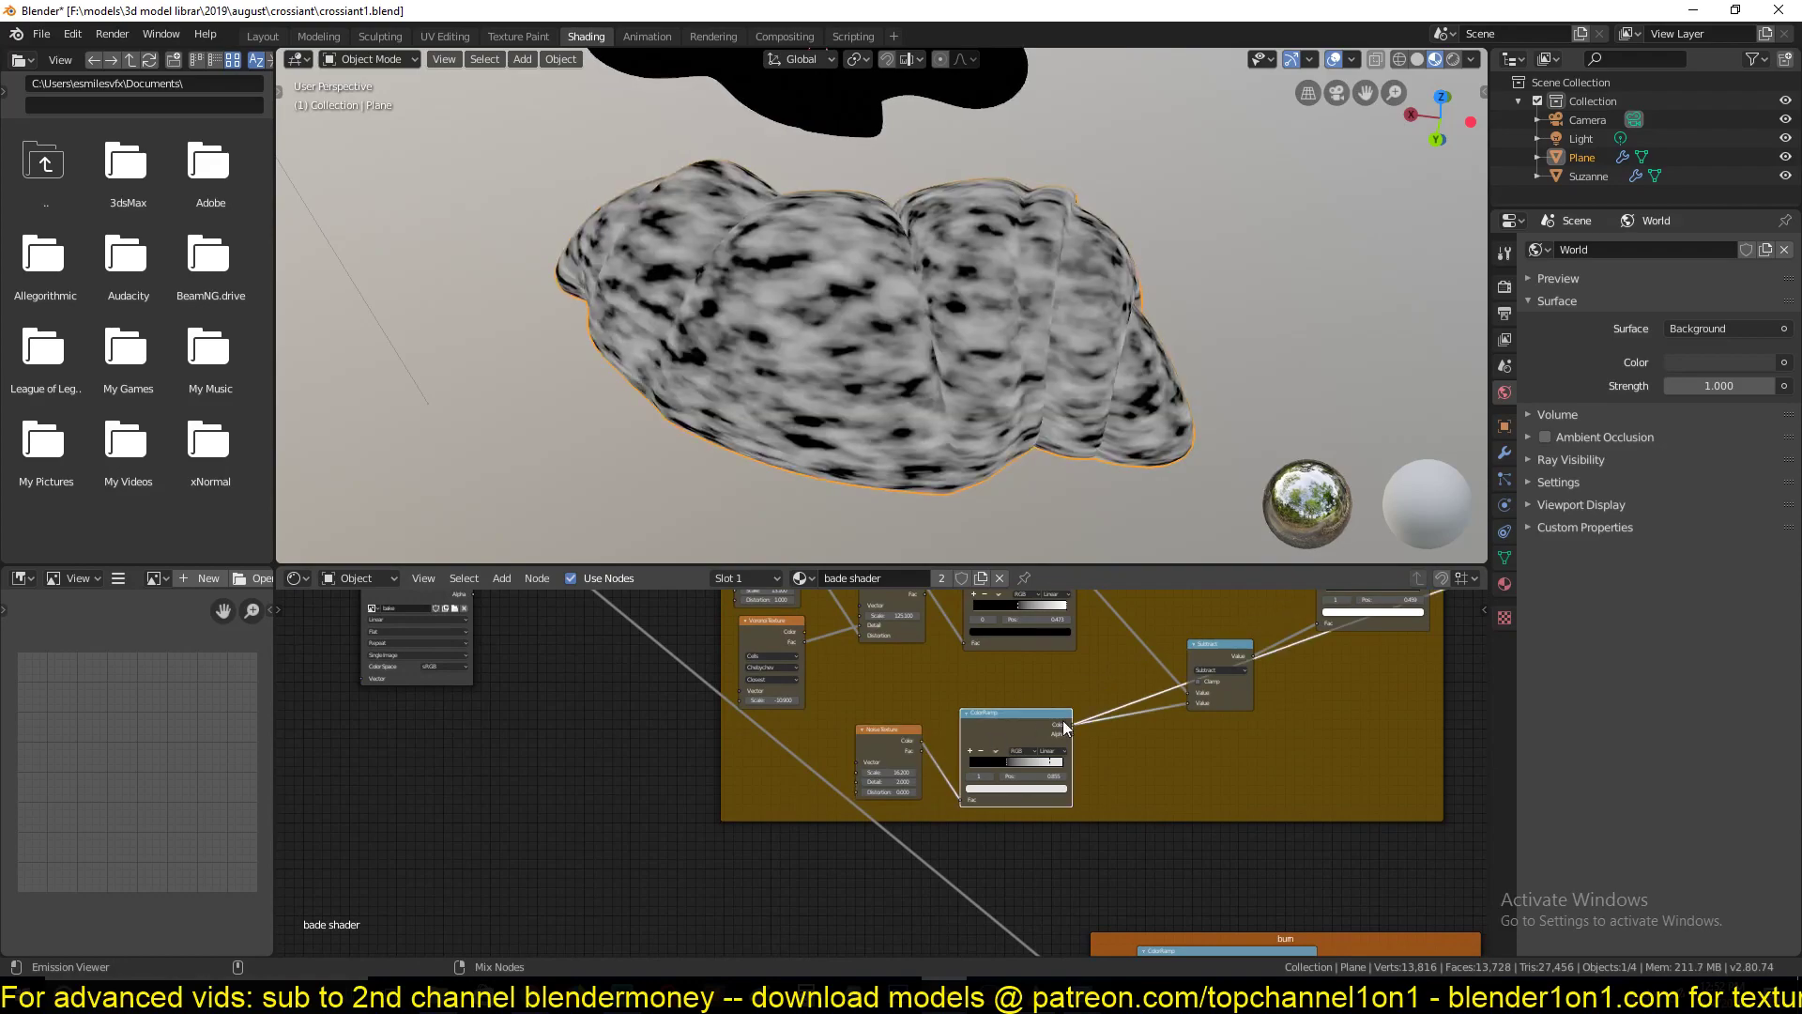
left_click(1220, 657, "ctrl+shift")
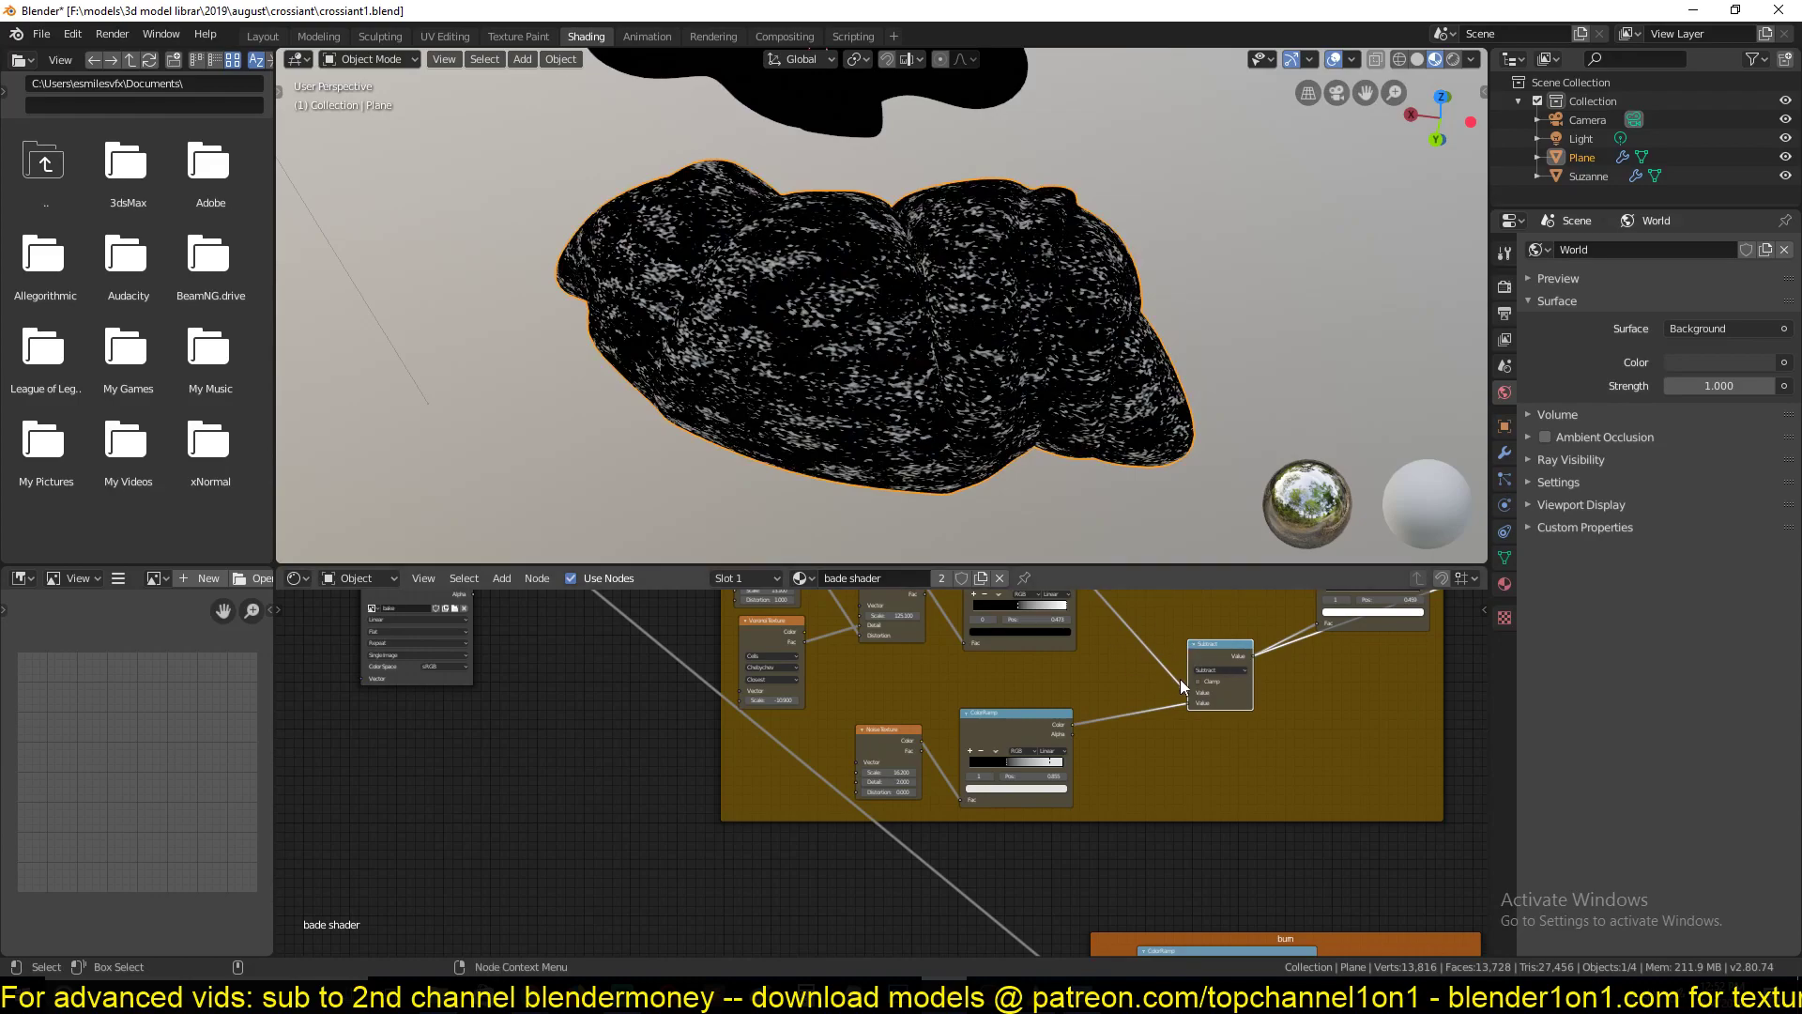
middle_click_drag(1180, 679, 1094, 844)
left_click(1073, 635, "ctrl+shift")
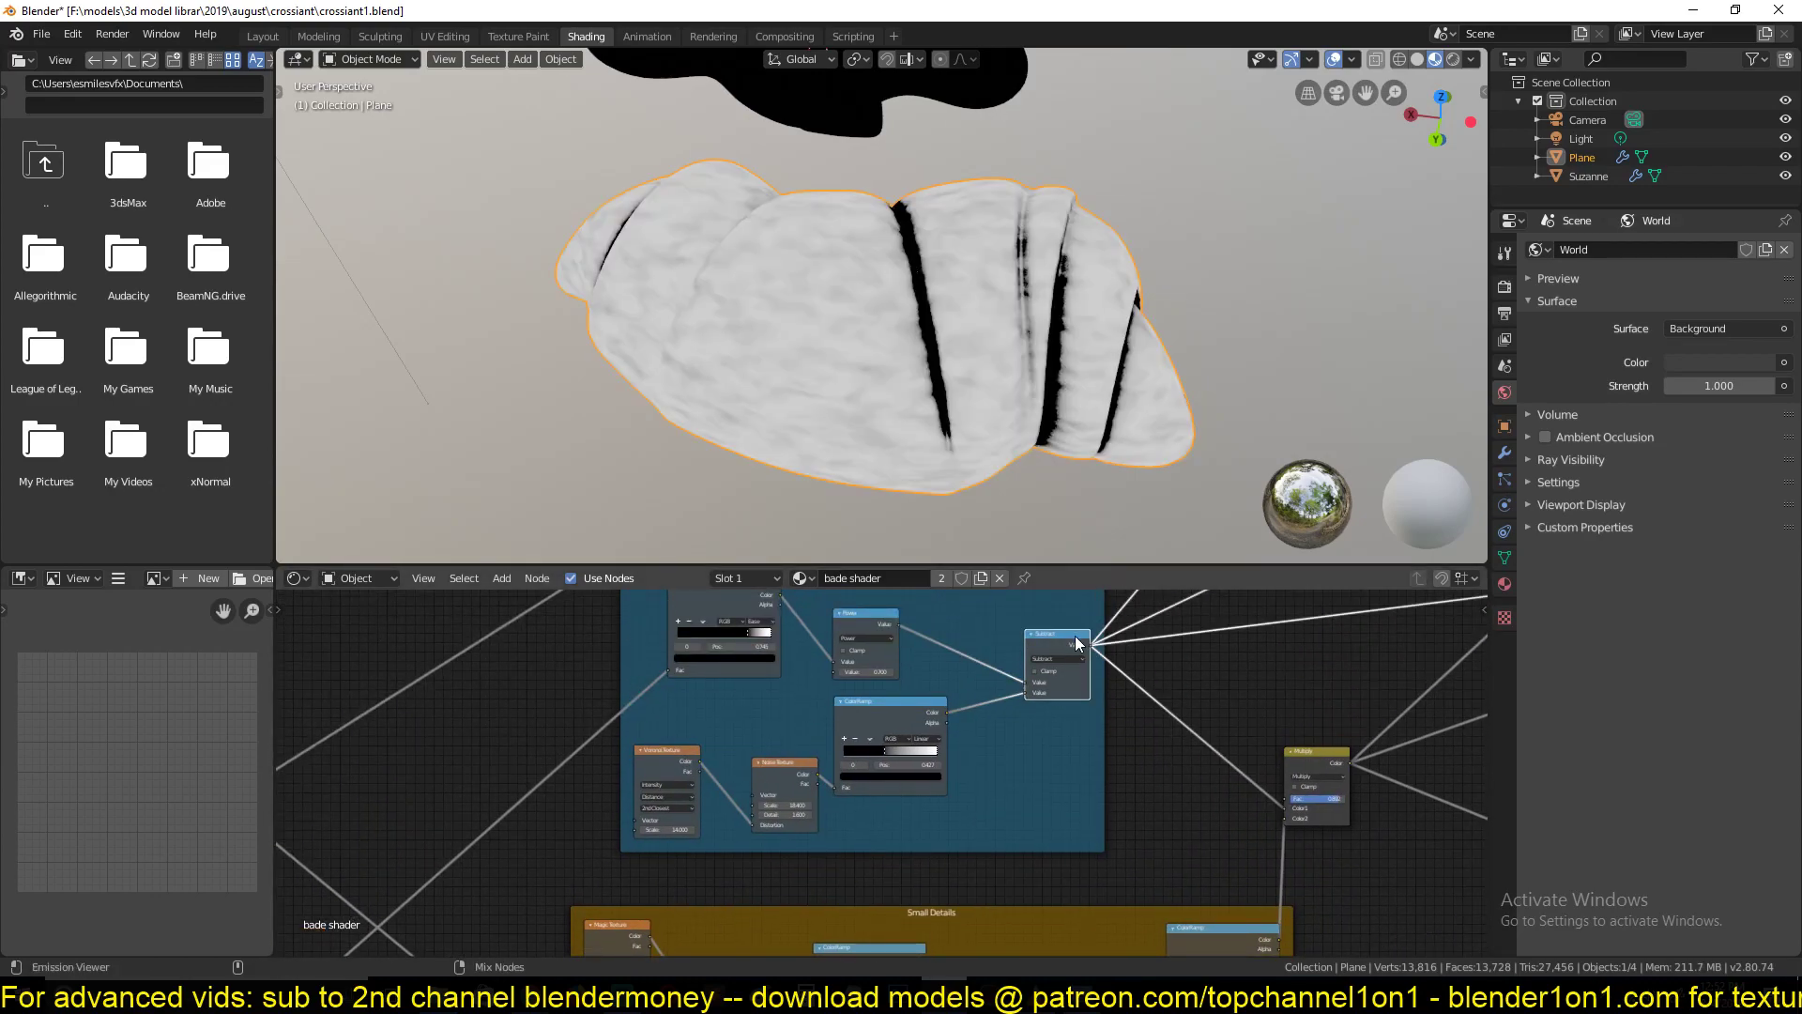
Preview the burn frame's Subtract node and both of its ColorRamps on the croissant, examining the upper ramp up close
middle_click_drag(1096, 626, 792, 652)
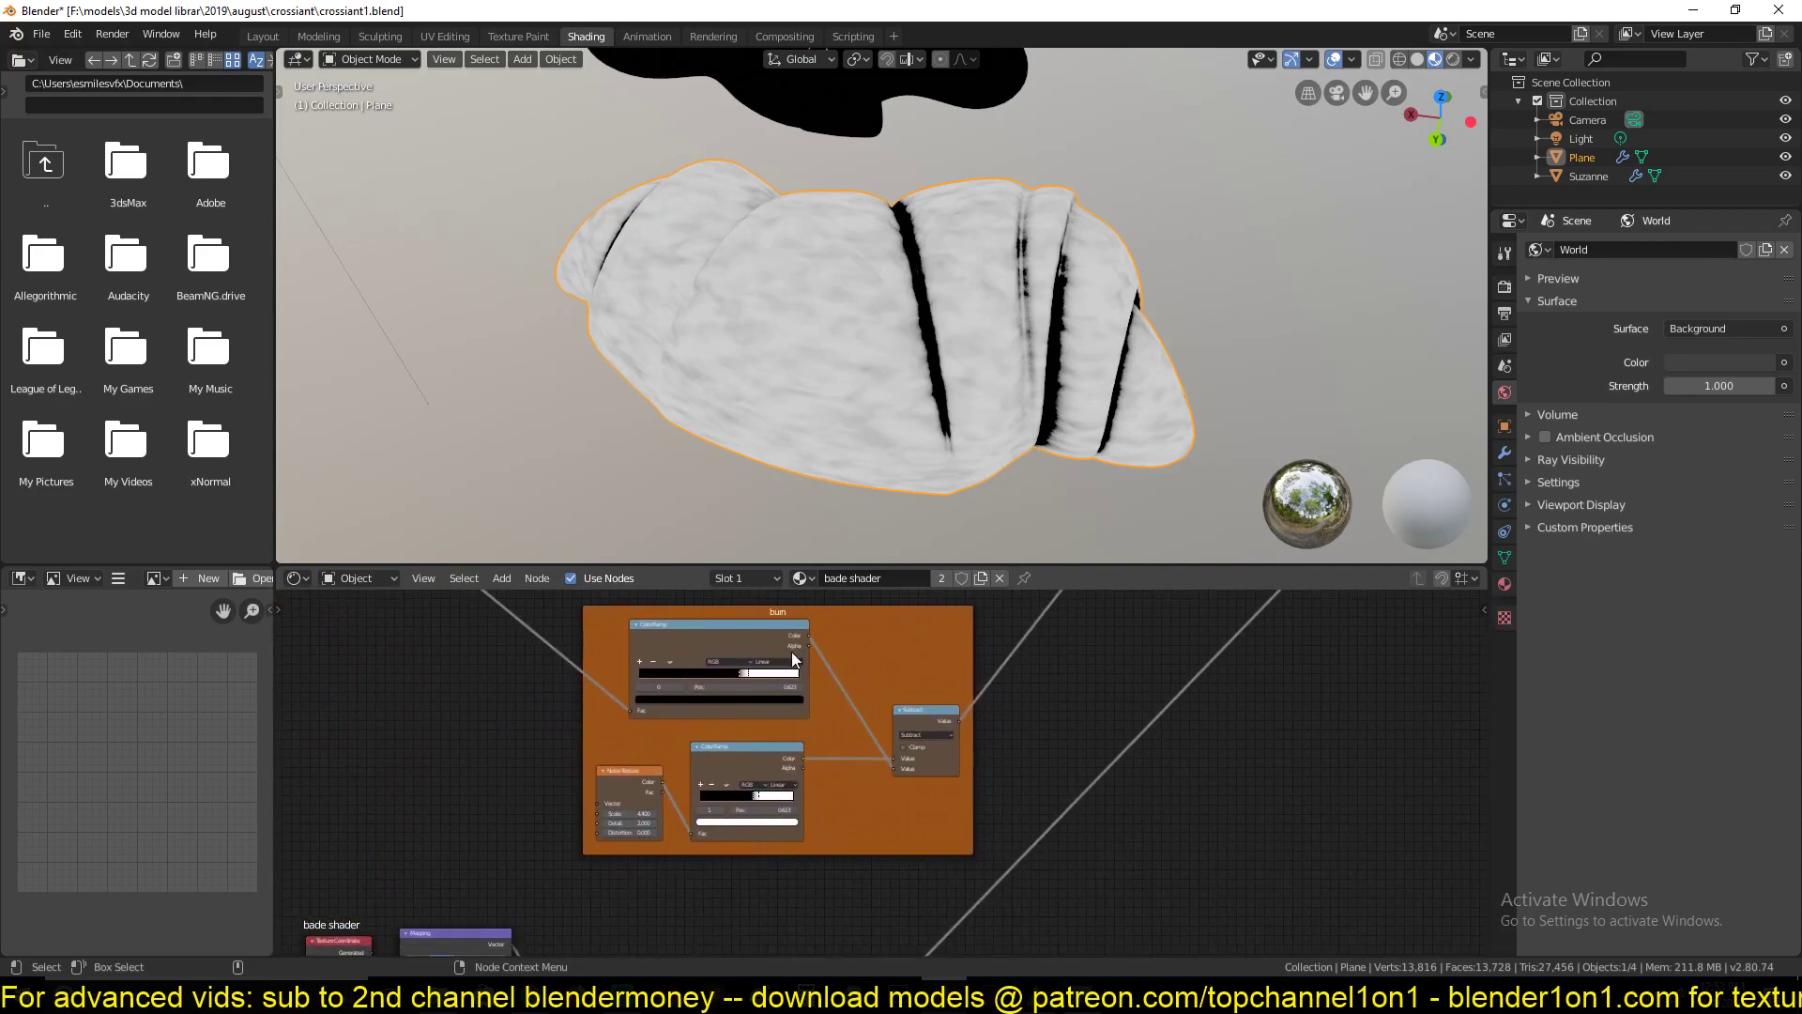
left_click(927, 720, "ctrl+shift")
middle_click_drag(623, 792, 792, 798)
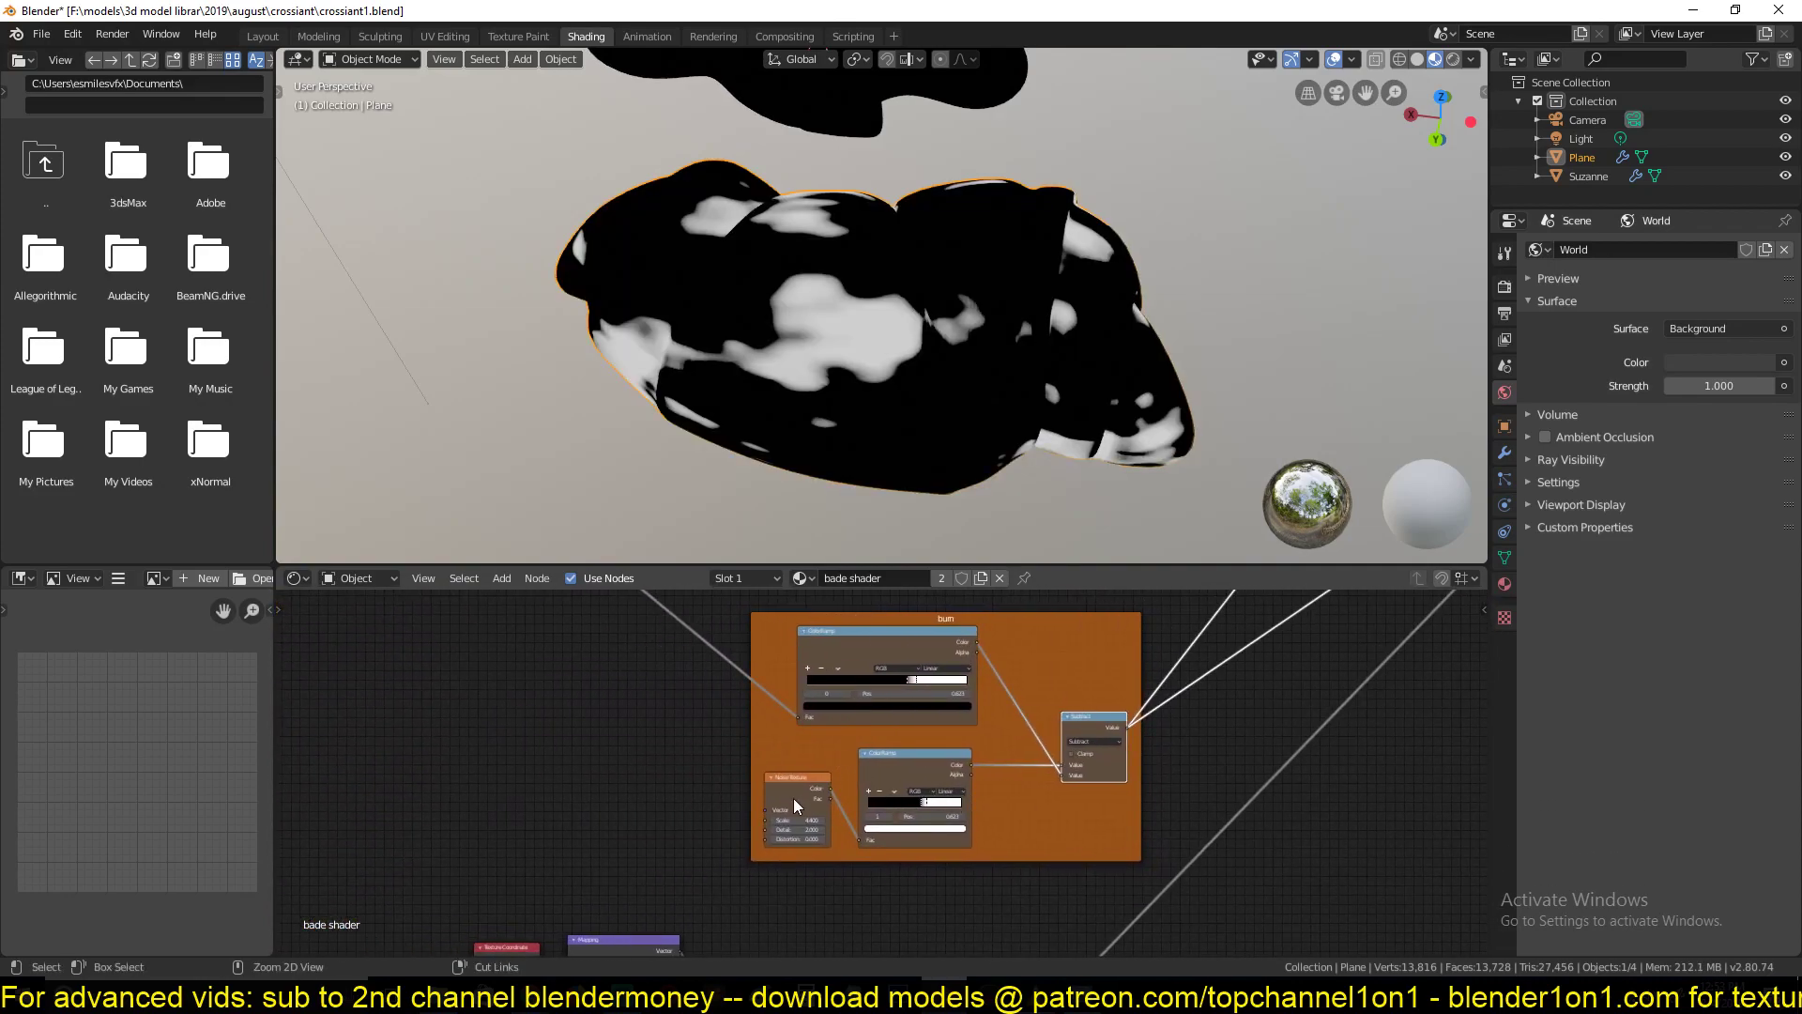
left_click(887, 773, "ctrl+shift")
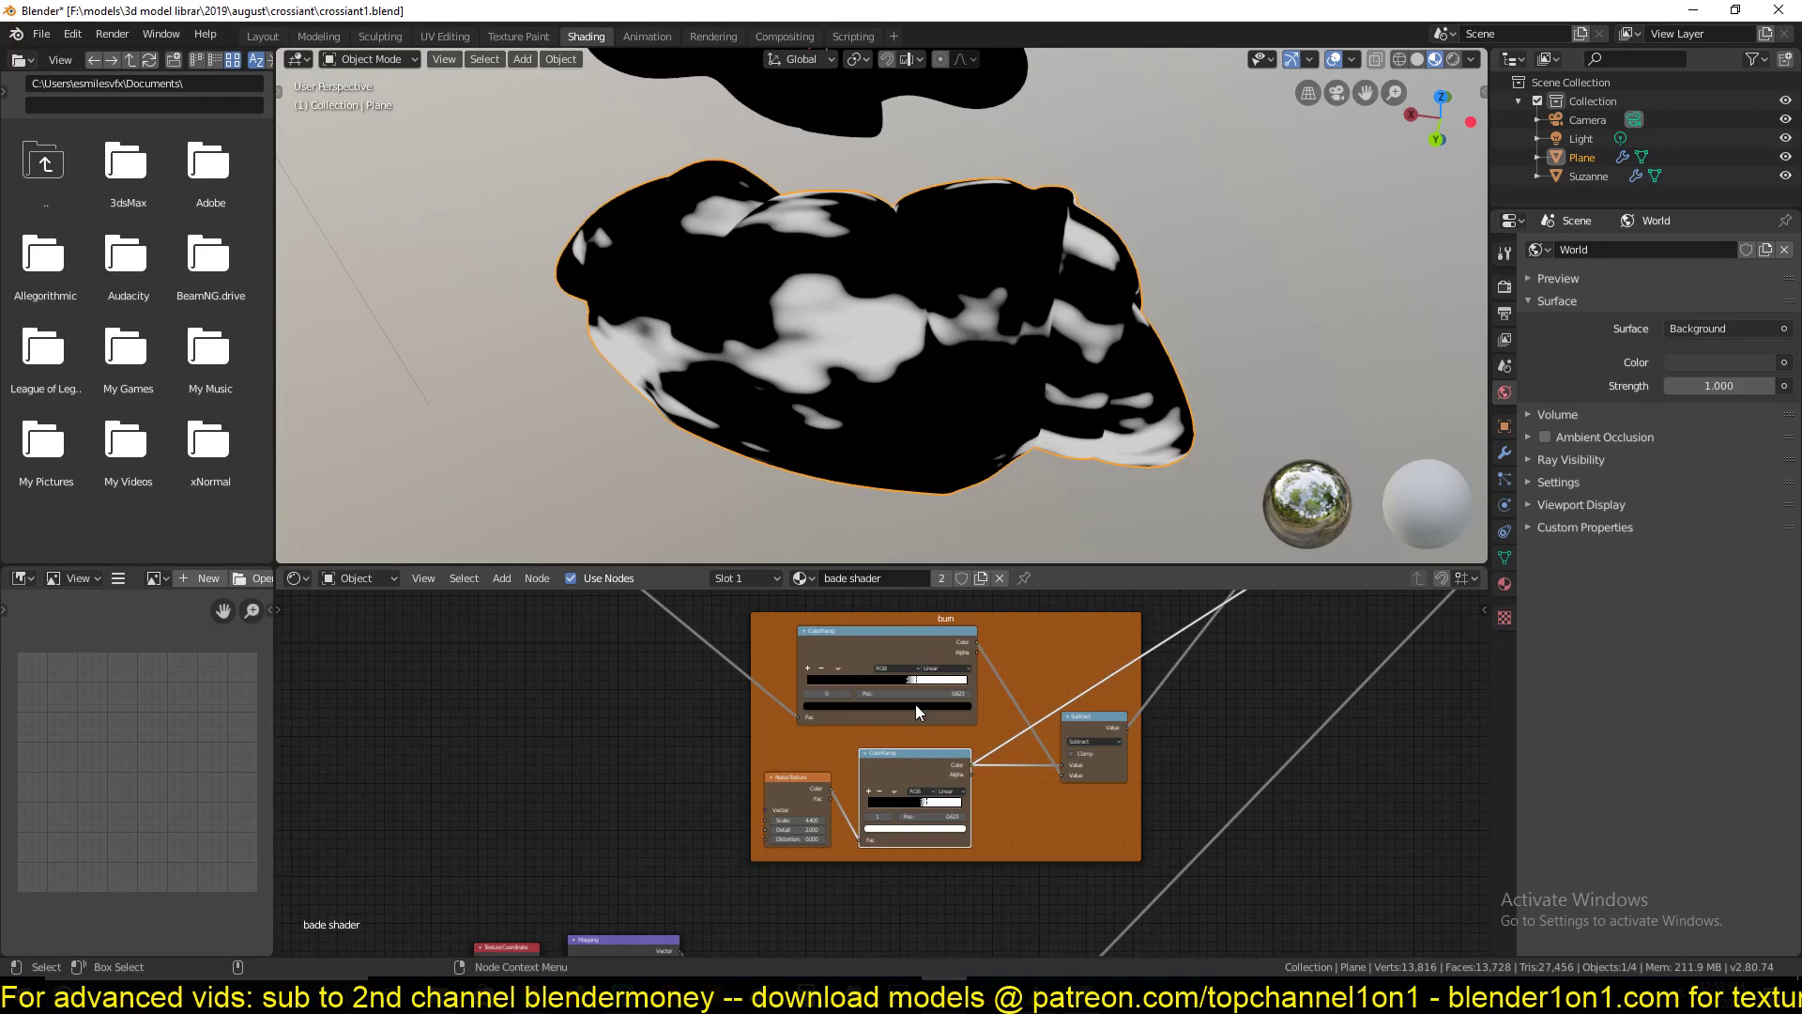
left_click(905, 646, "ctrl+shift")
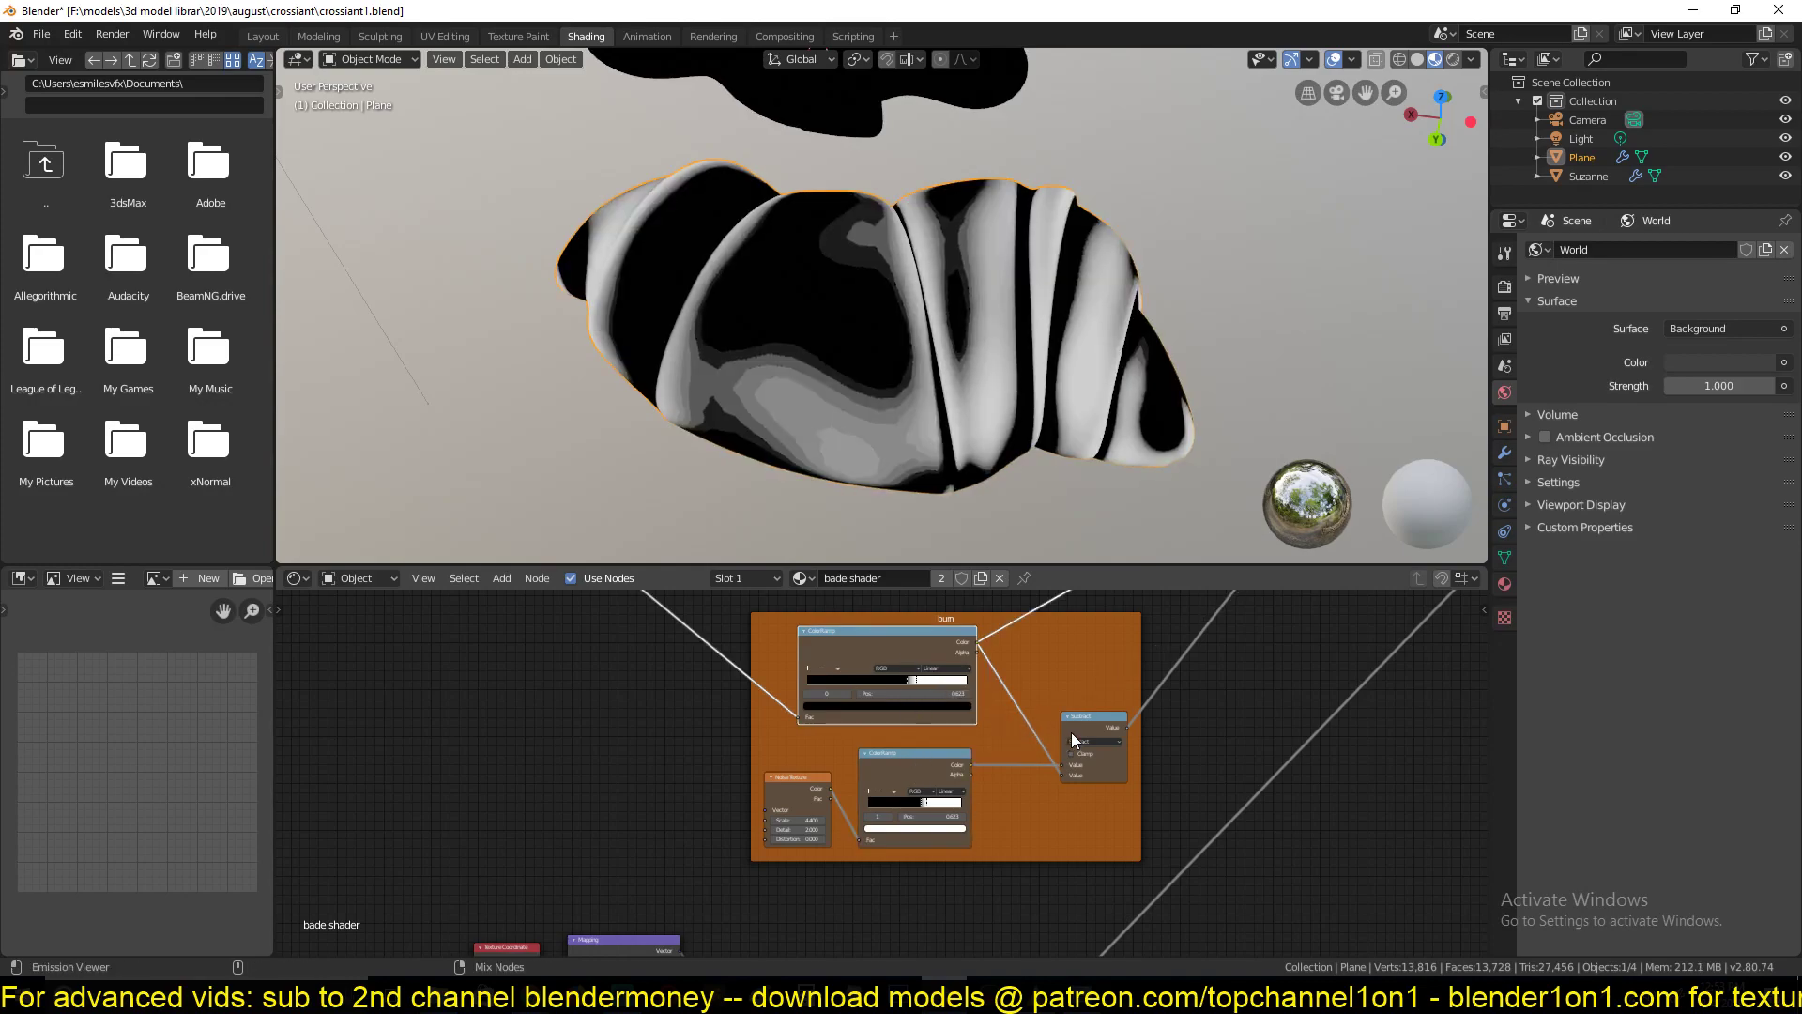
left_click(1071, 726, "ctrl+shift")
left_click(933, 645, "ctrl+shift")
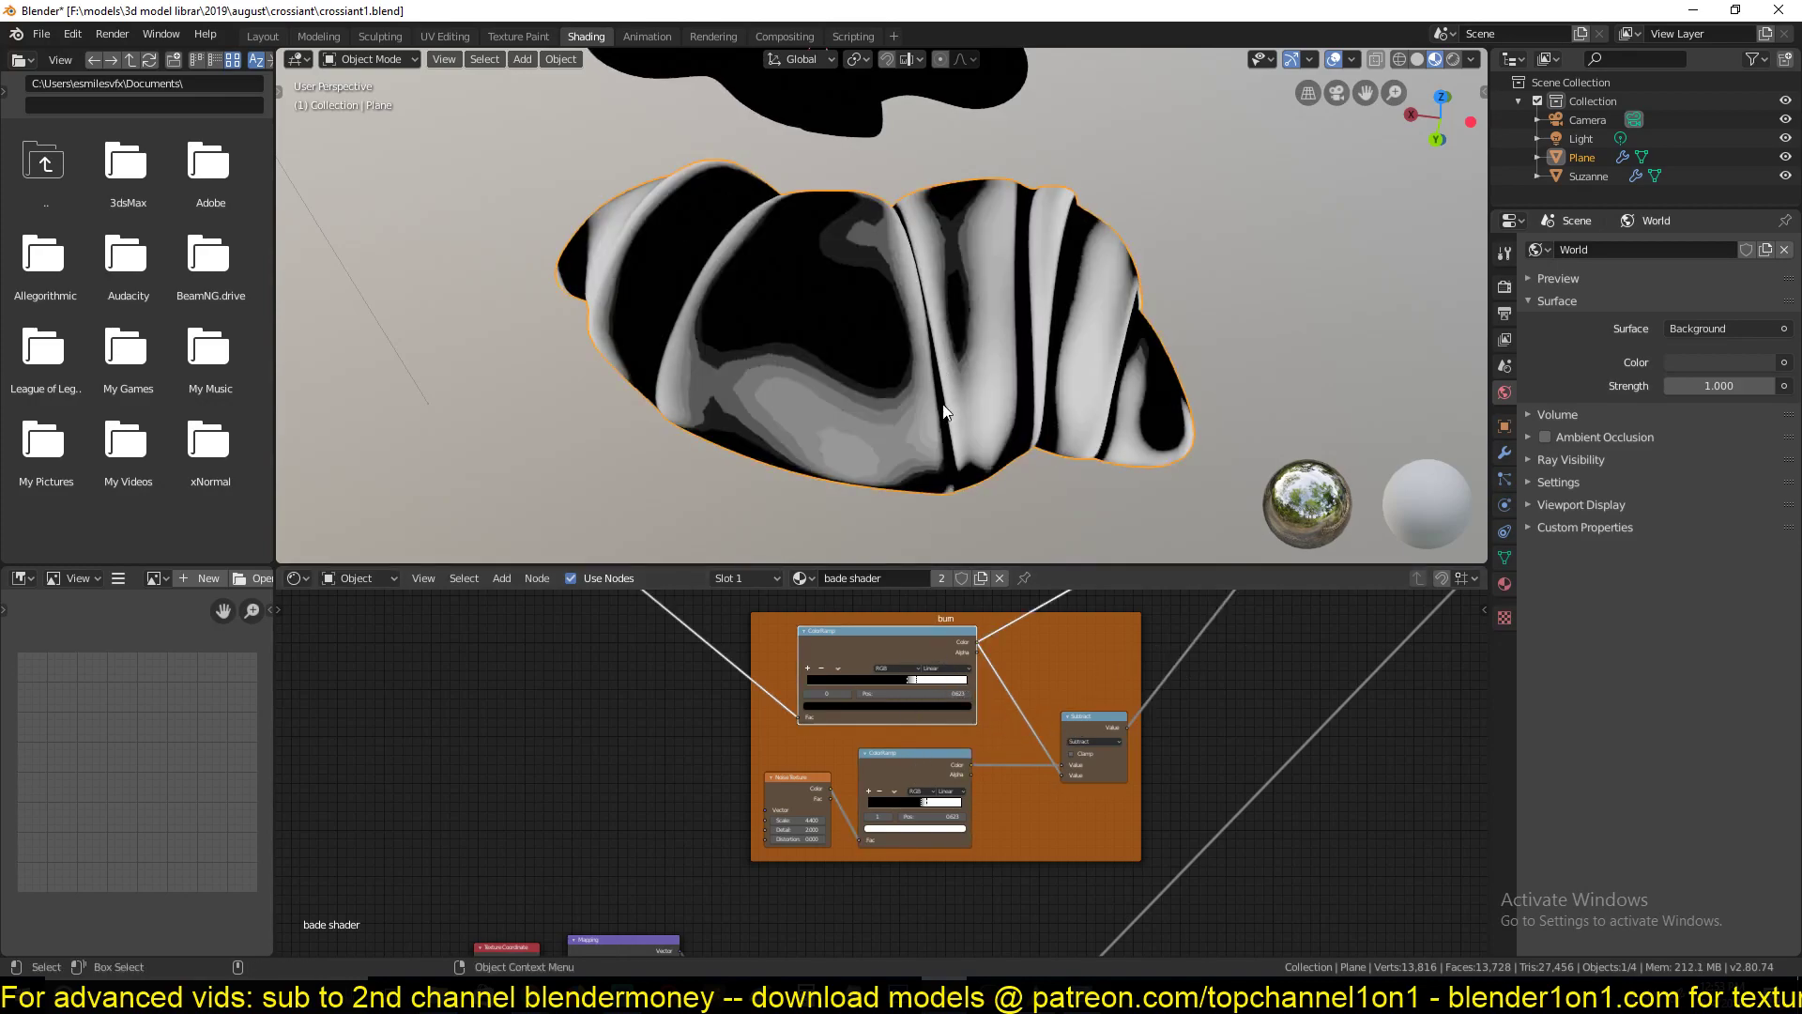
scroll(944, 411, "up", 5)
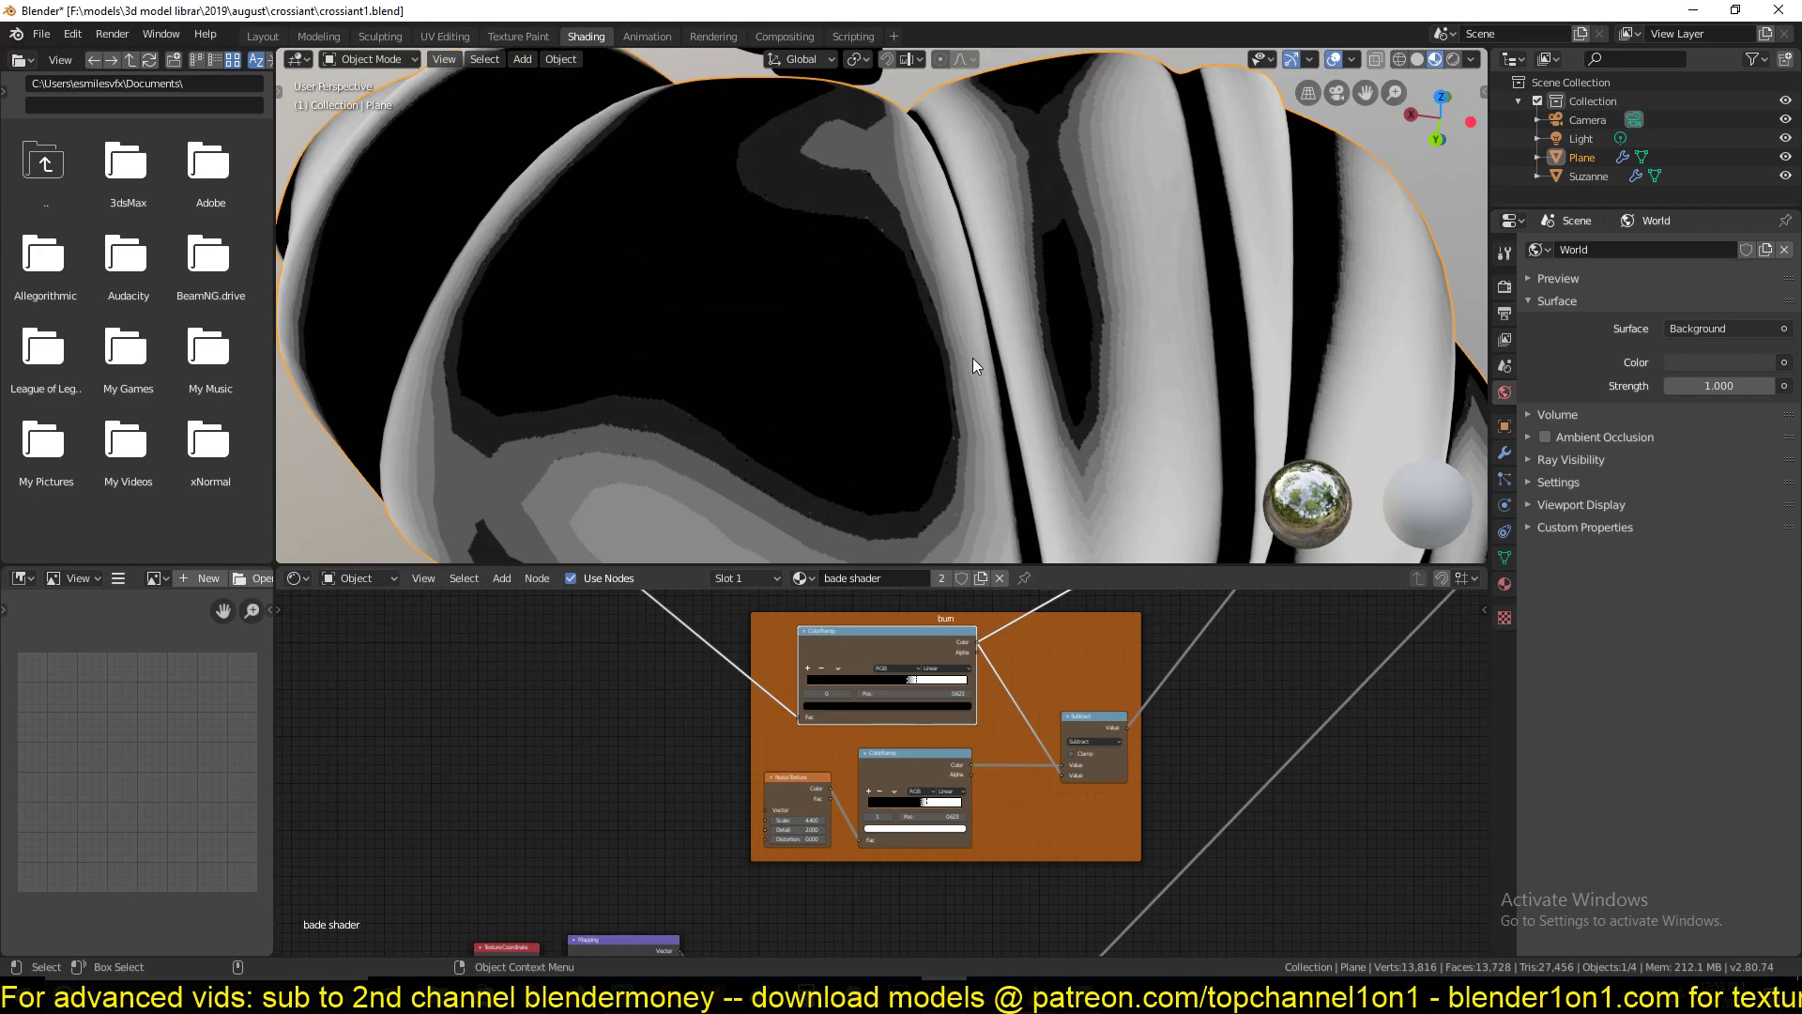
Add an Image Texture node to the croissant material in the empty area near the Texture Coordinate node
middle_click_drag(972, 357, 797, 311)
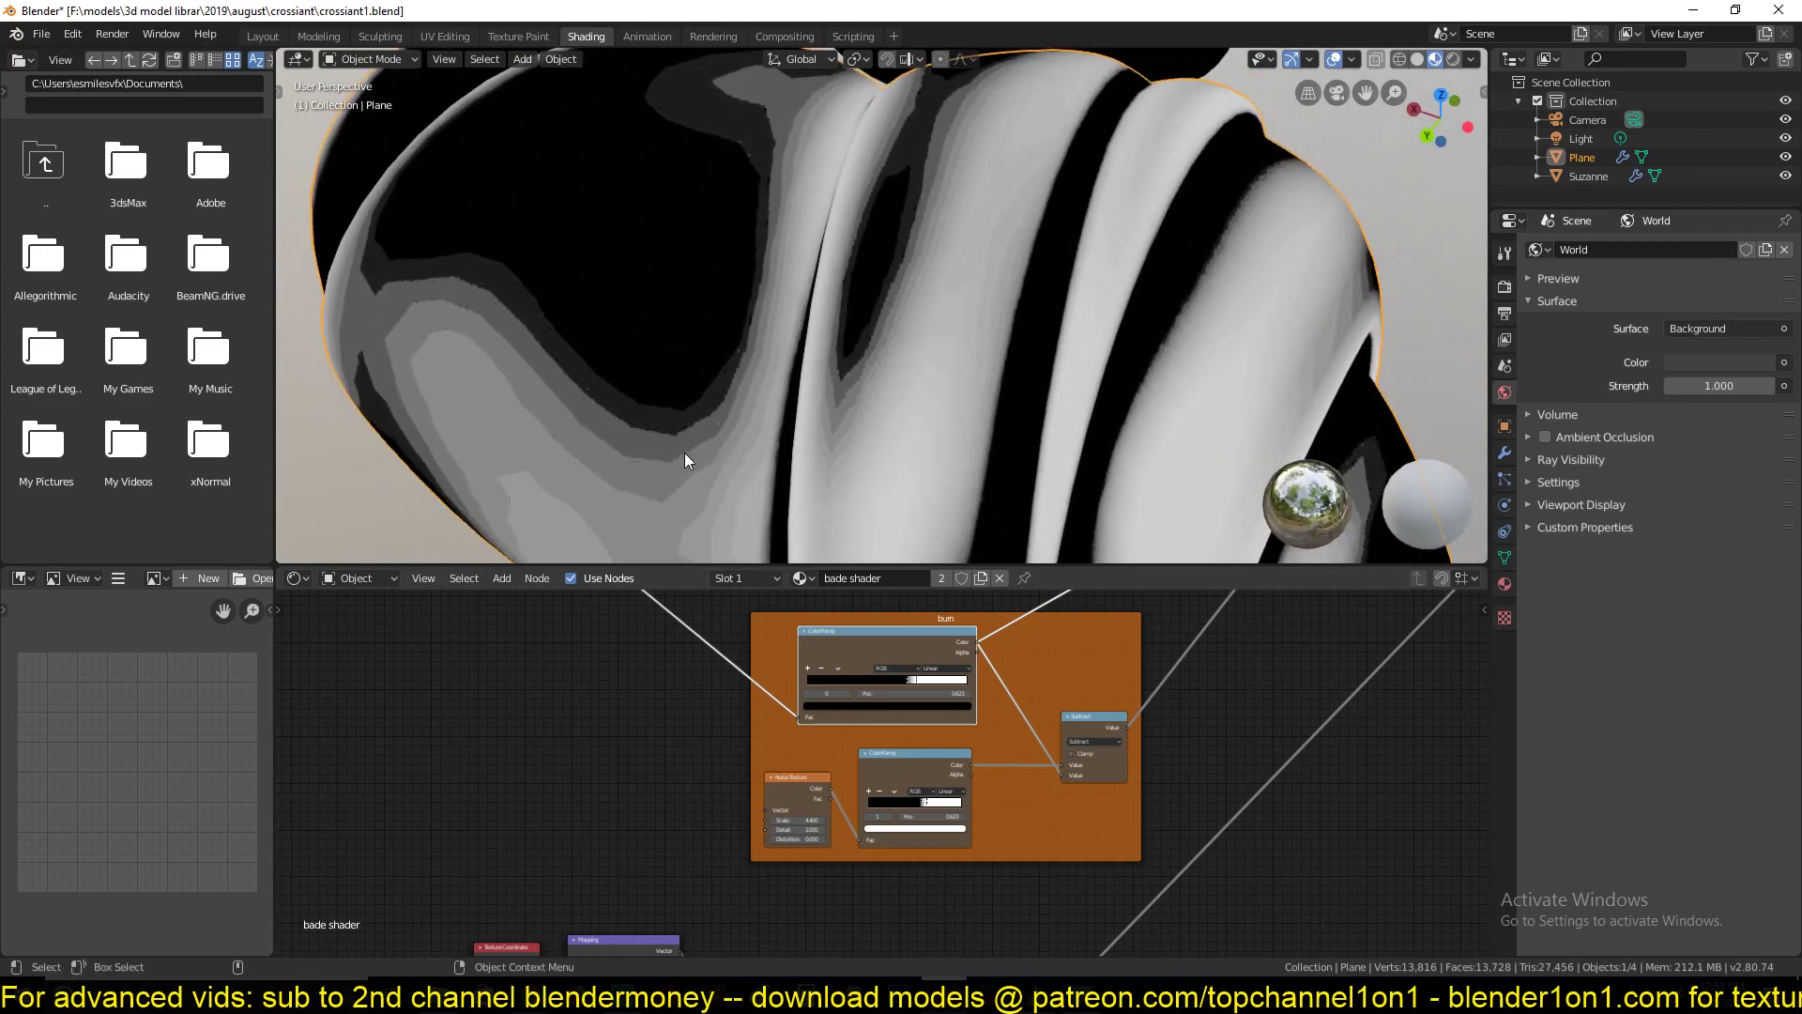
scroll(745, 601, "down", 1)
scroll(673, 383, "down", 3)
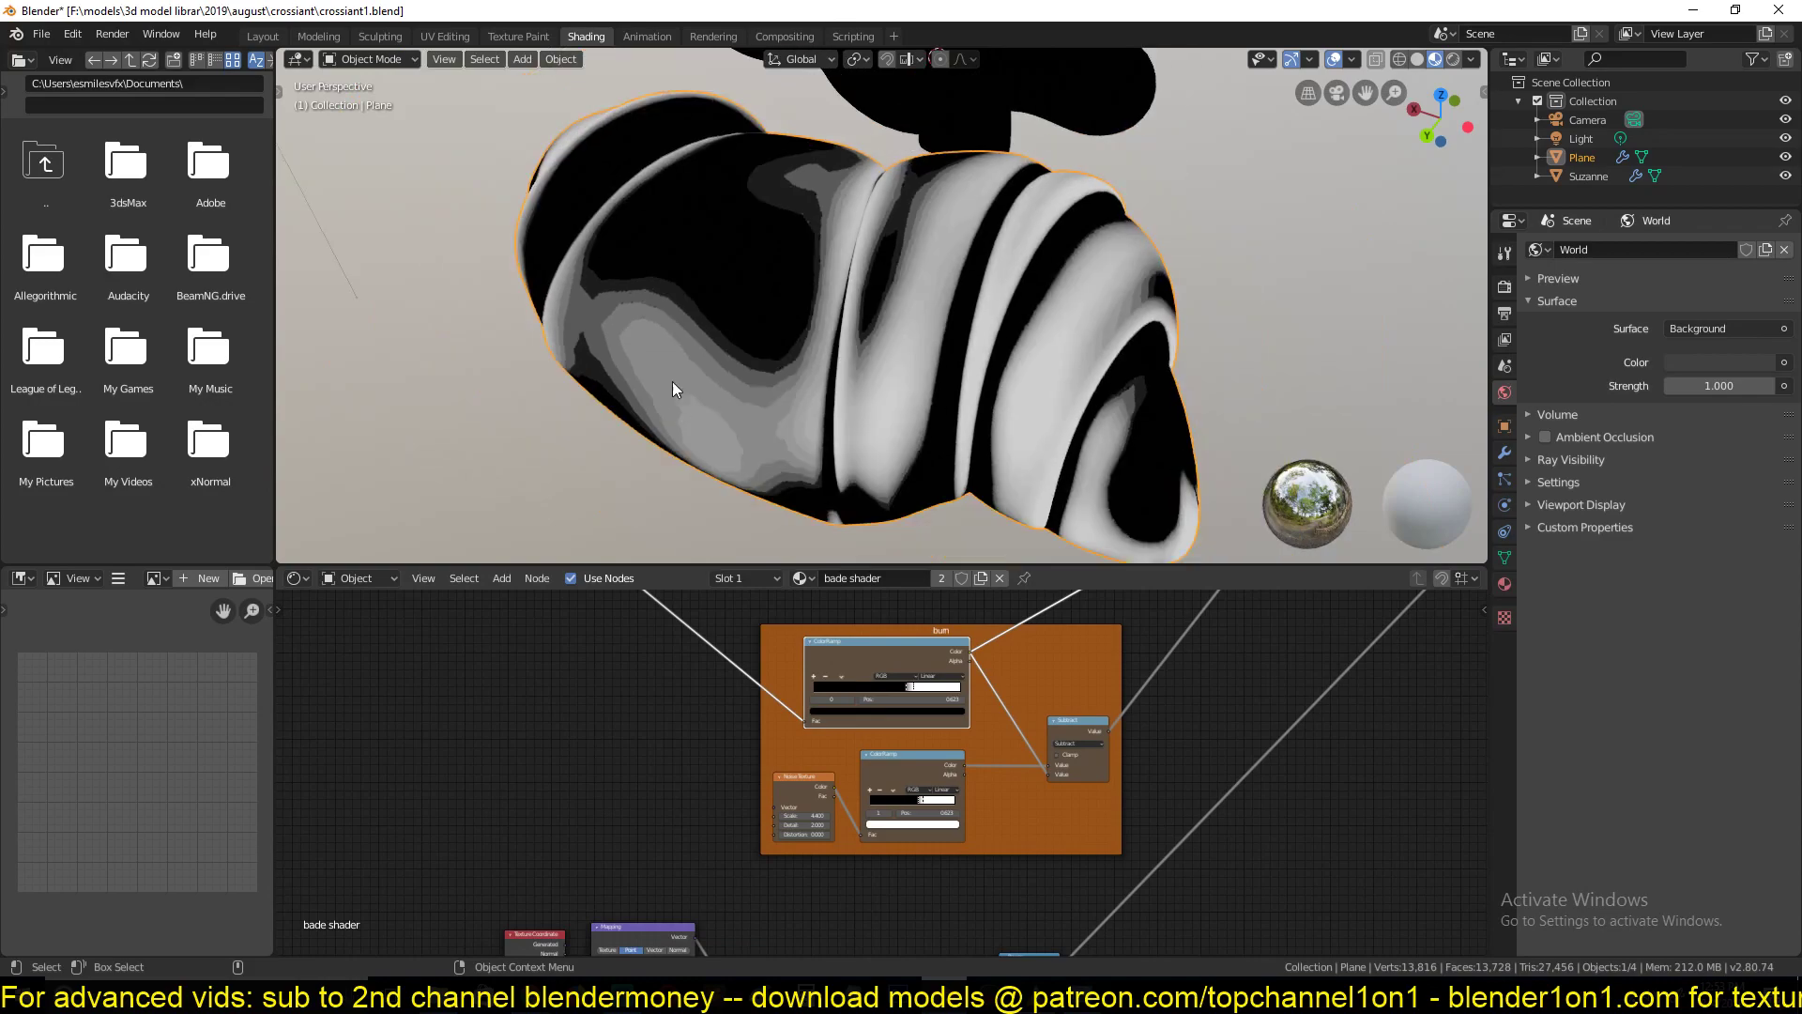
scroll(798, 769, "down", 1)
middle_click_drag(641, 880, 857, 765)
key("shift+a")
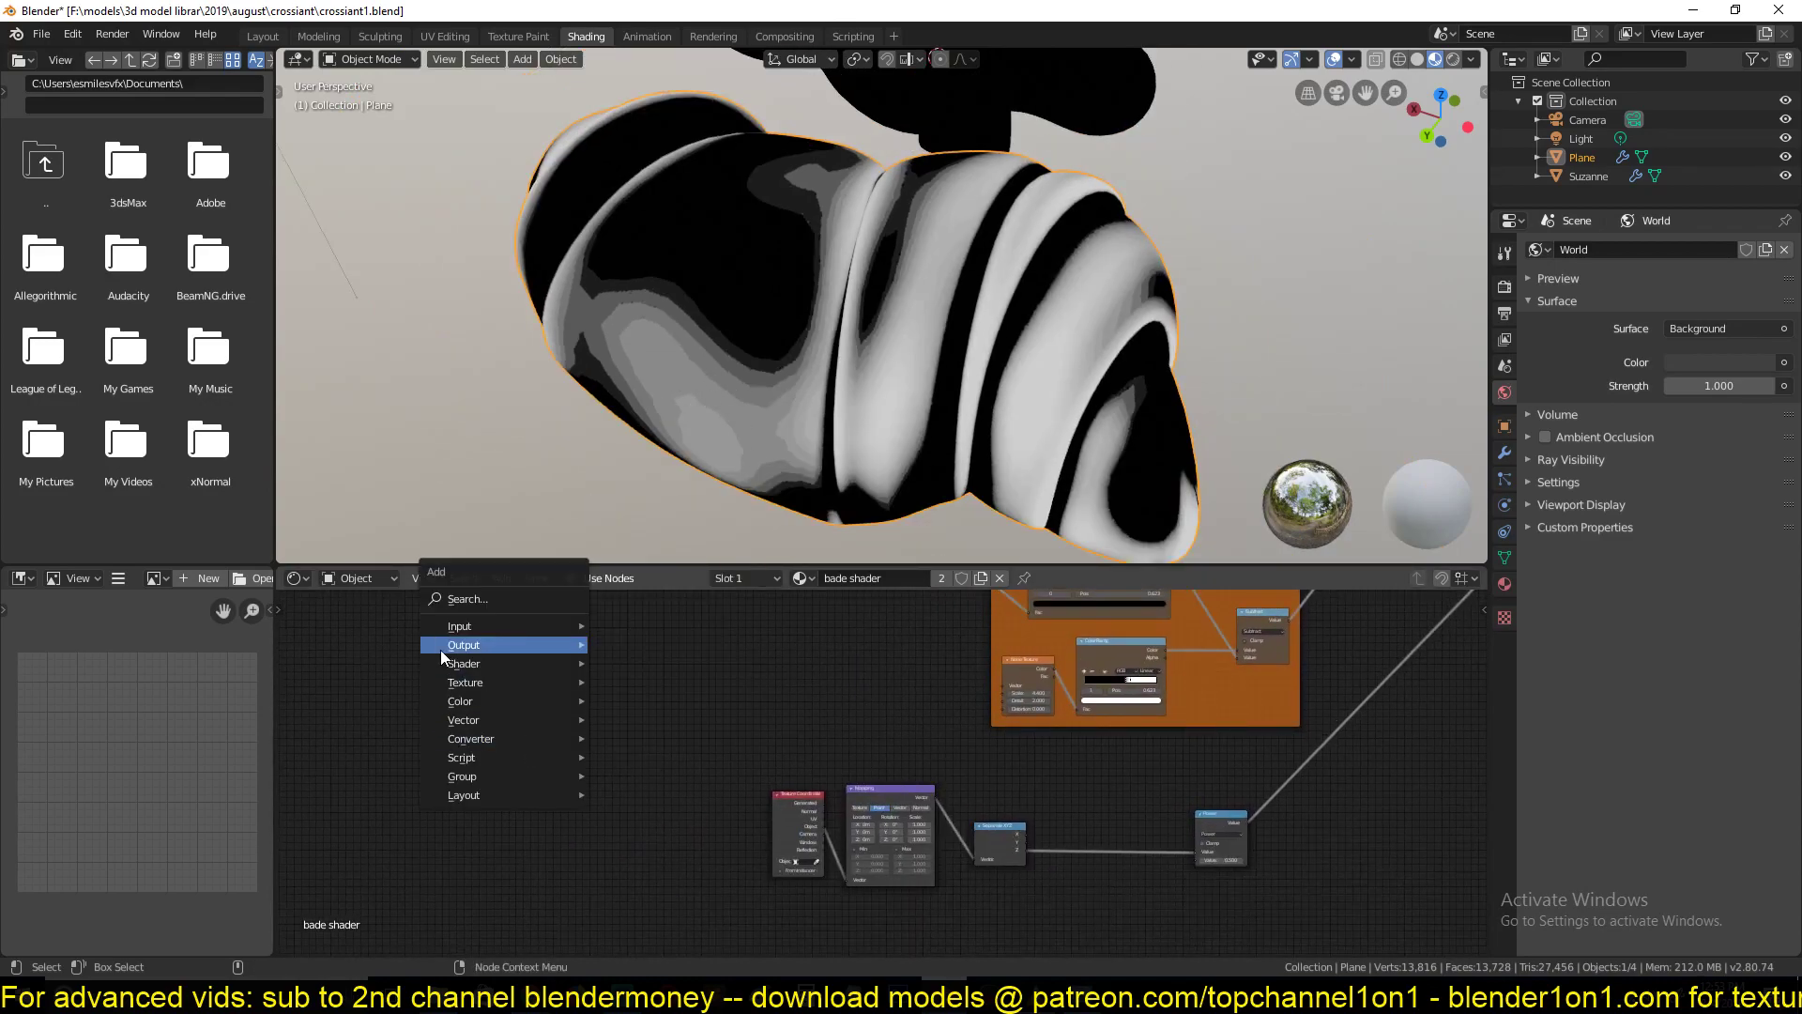
mouse_move(464, 684)
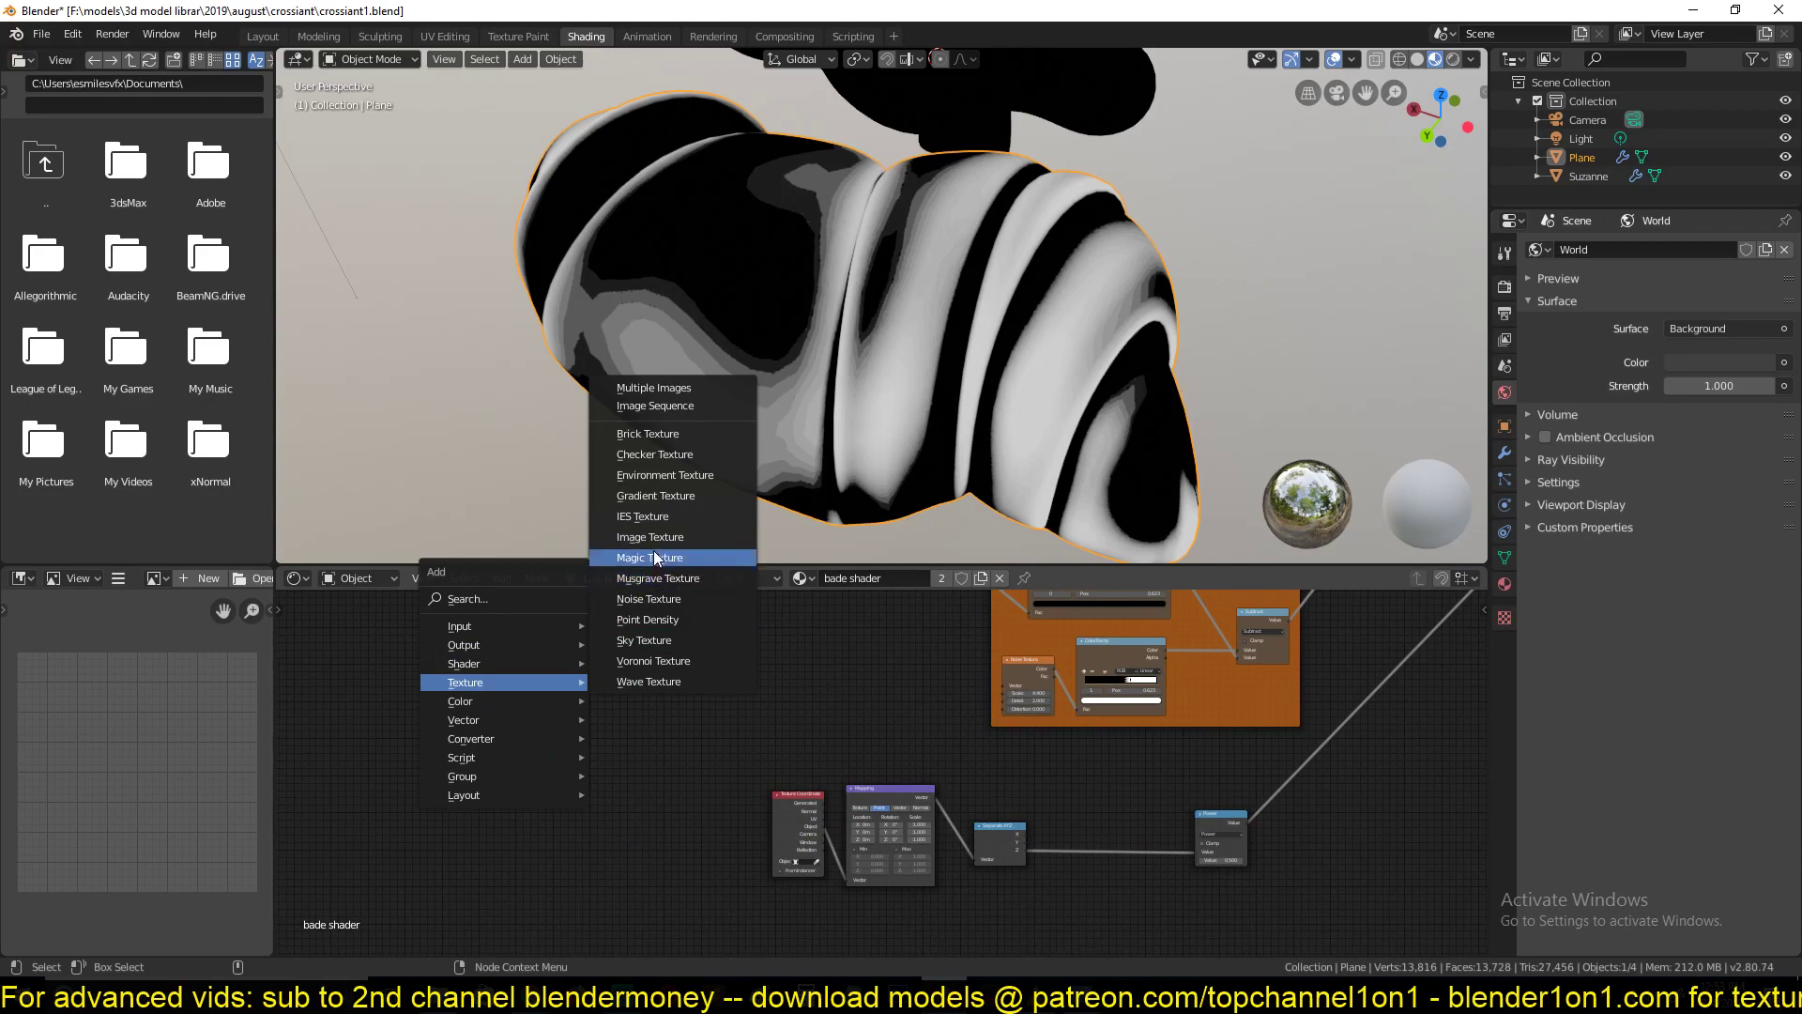
left_click(643, 516)
left_click(617, 672)
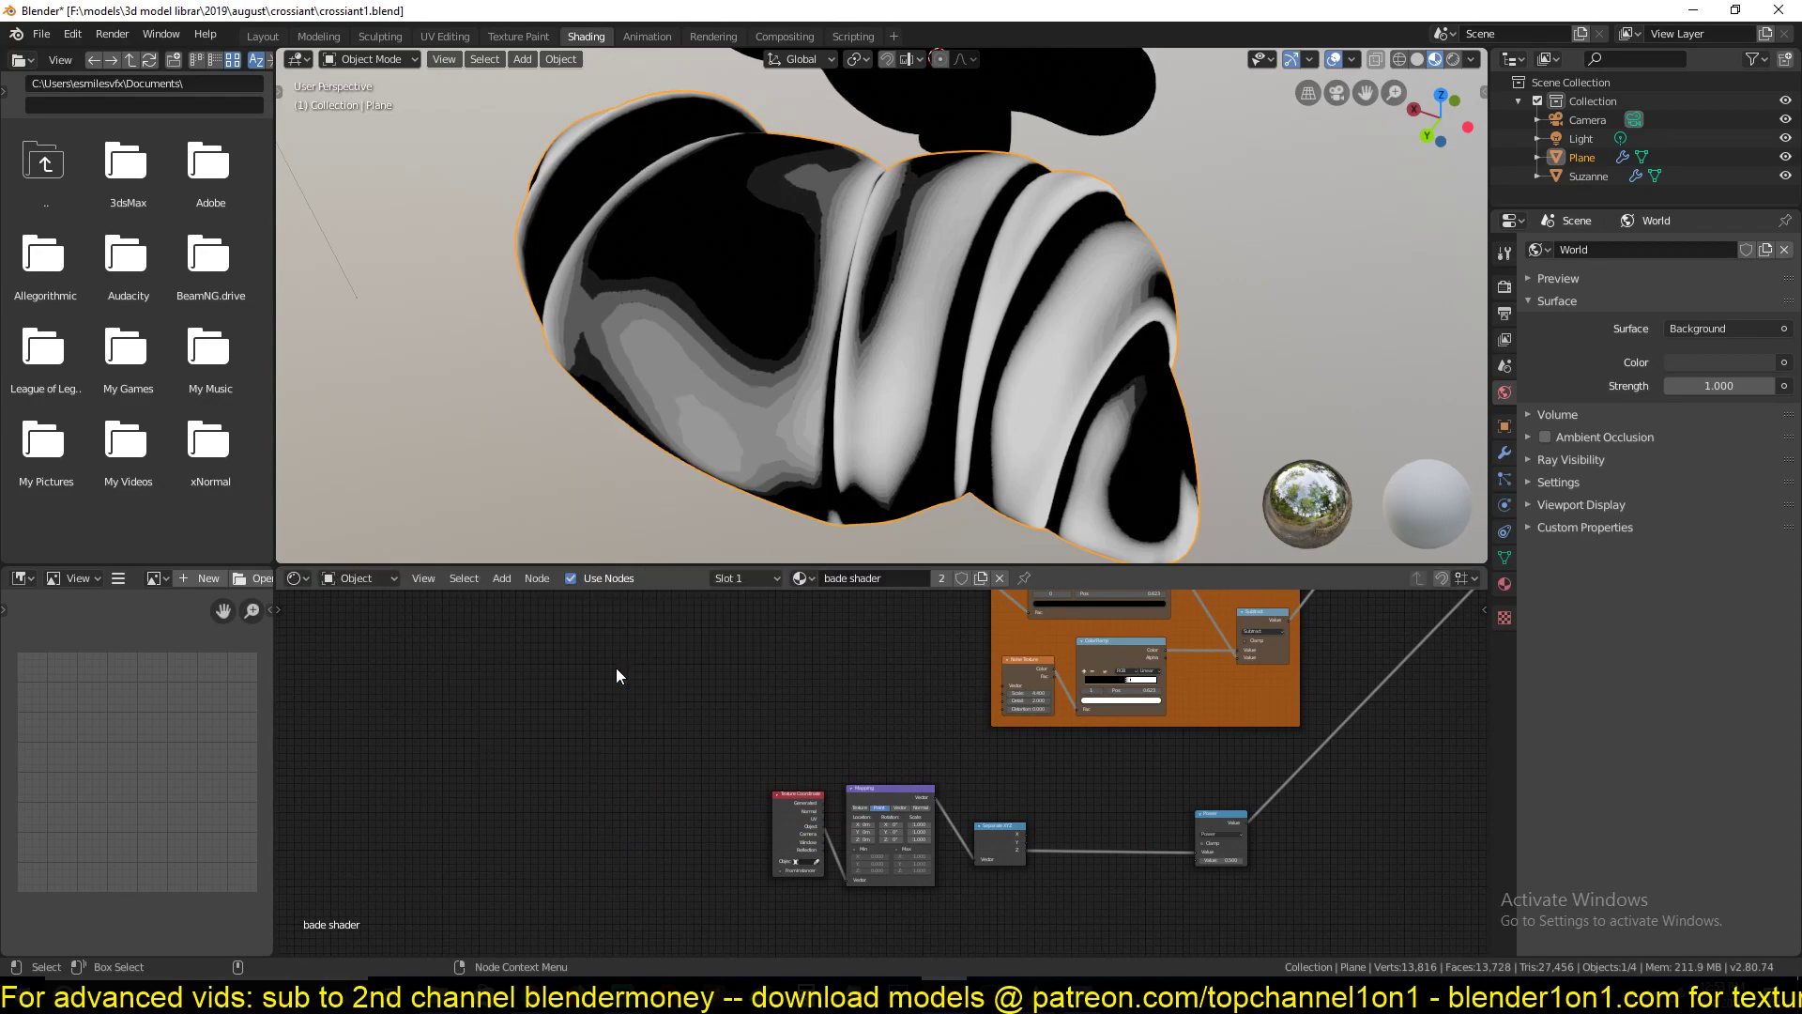
key("shift+a")
mouse_move(602, 670)
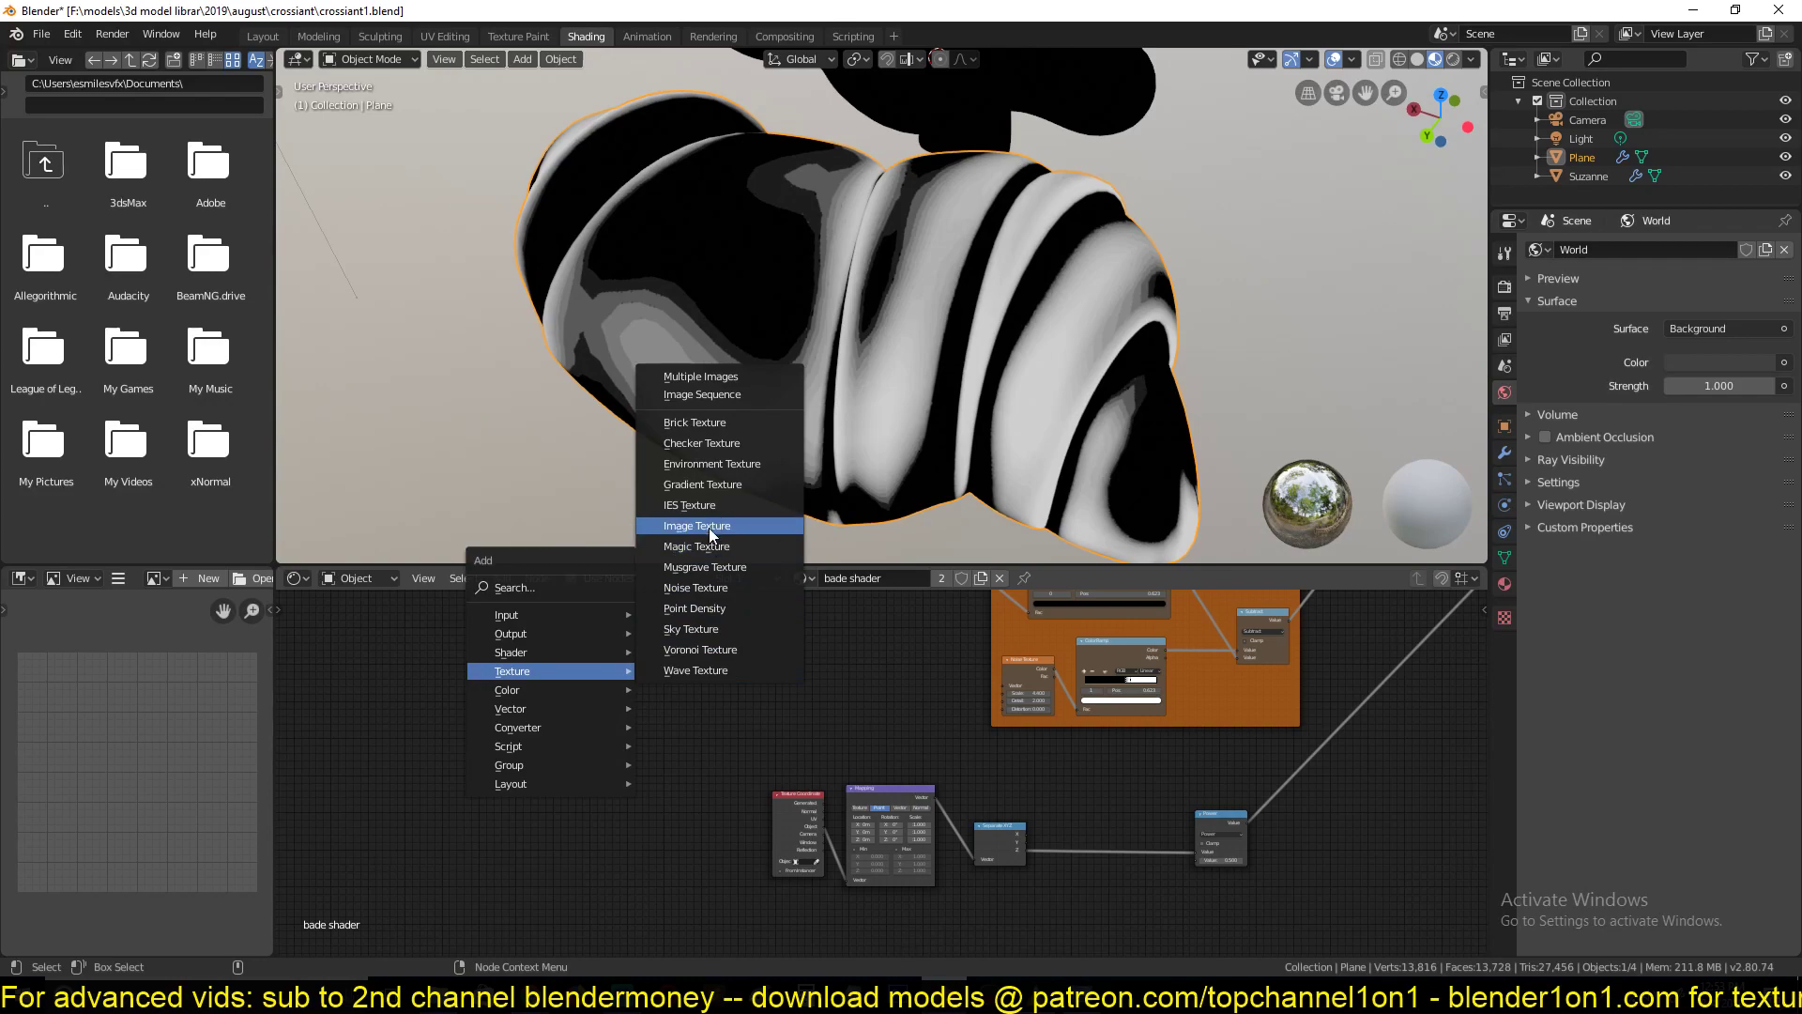
left_click(710, 533)
left_click(617, 657)
Examine the new image settings of the Image Texture node, including its size and 32 bit float option
scroll(619, 779, "up", 5)
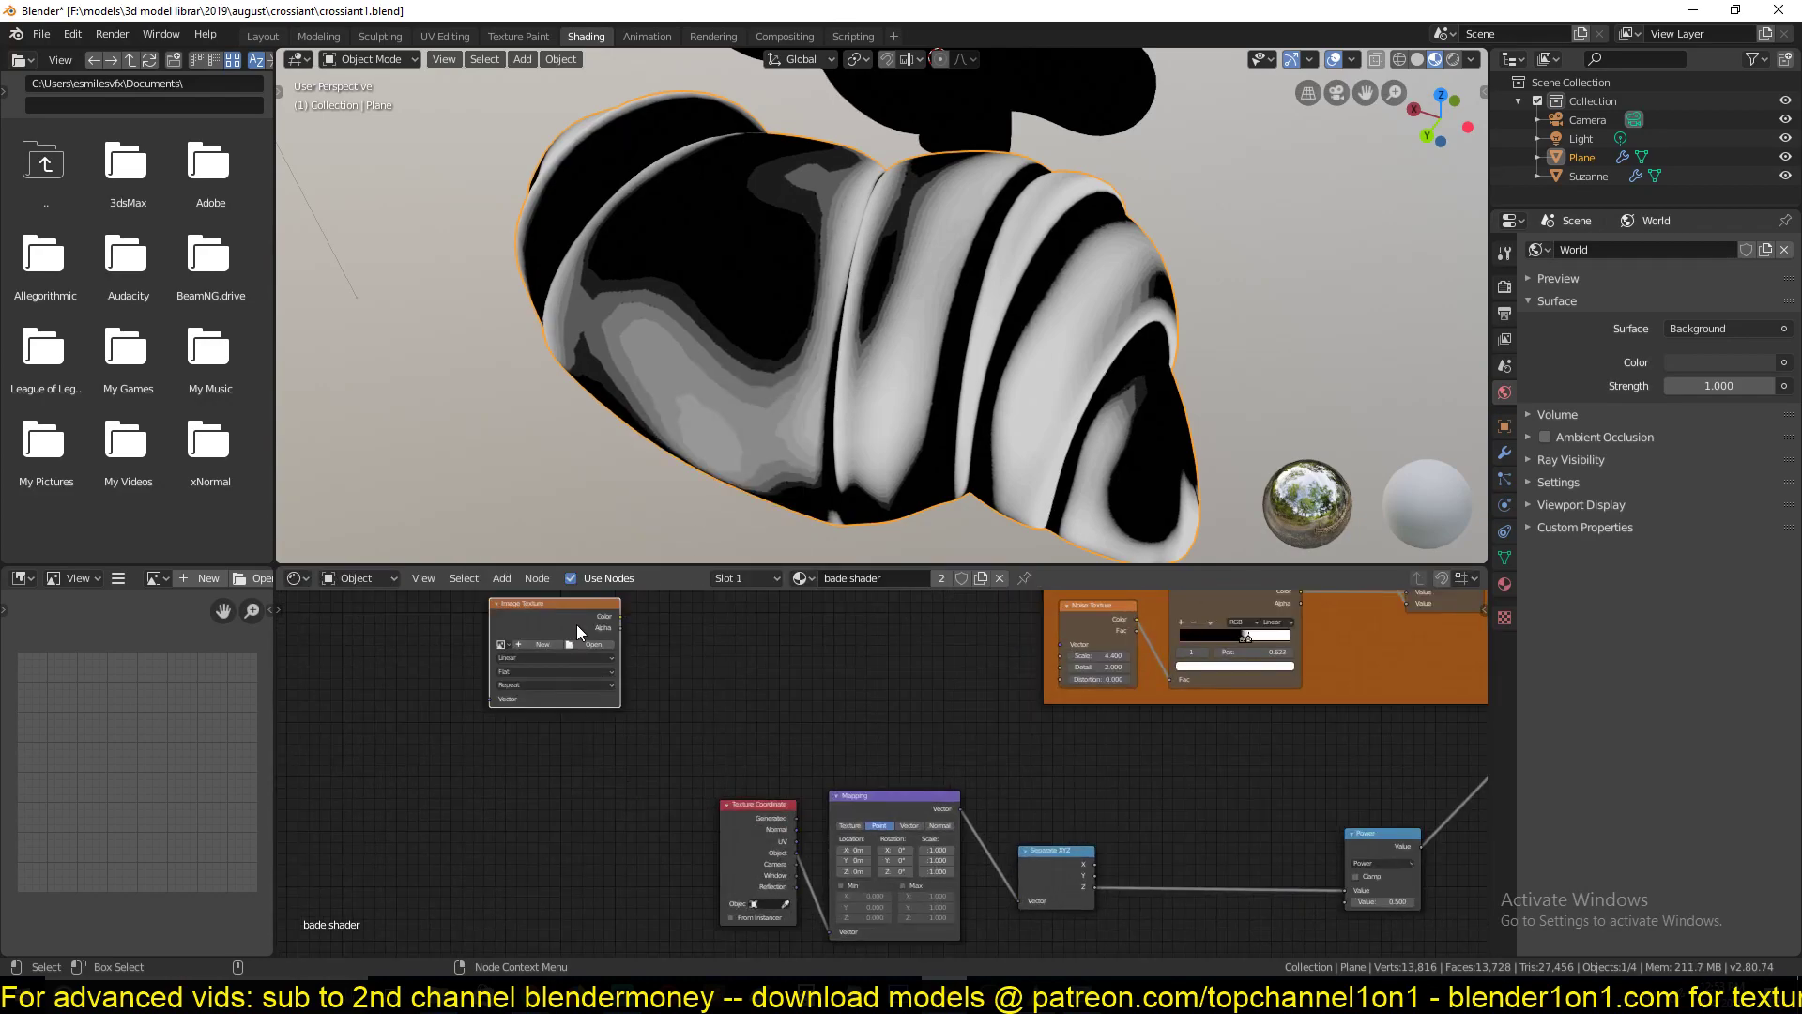
left_click(545, 643)
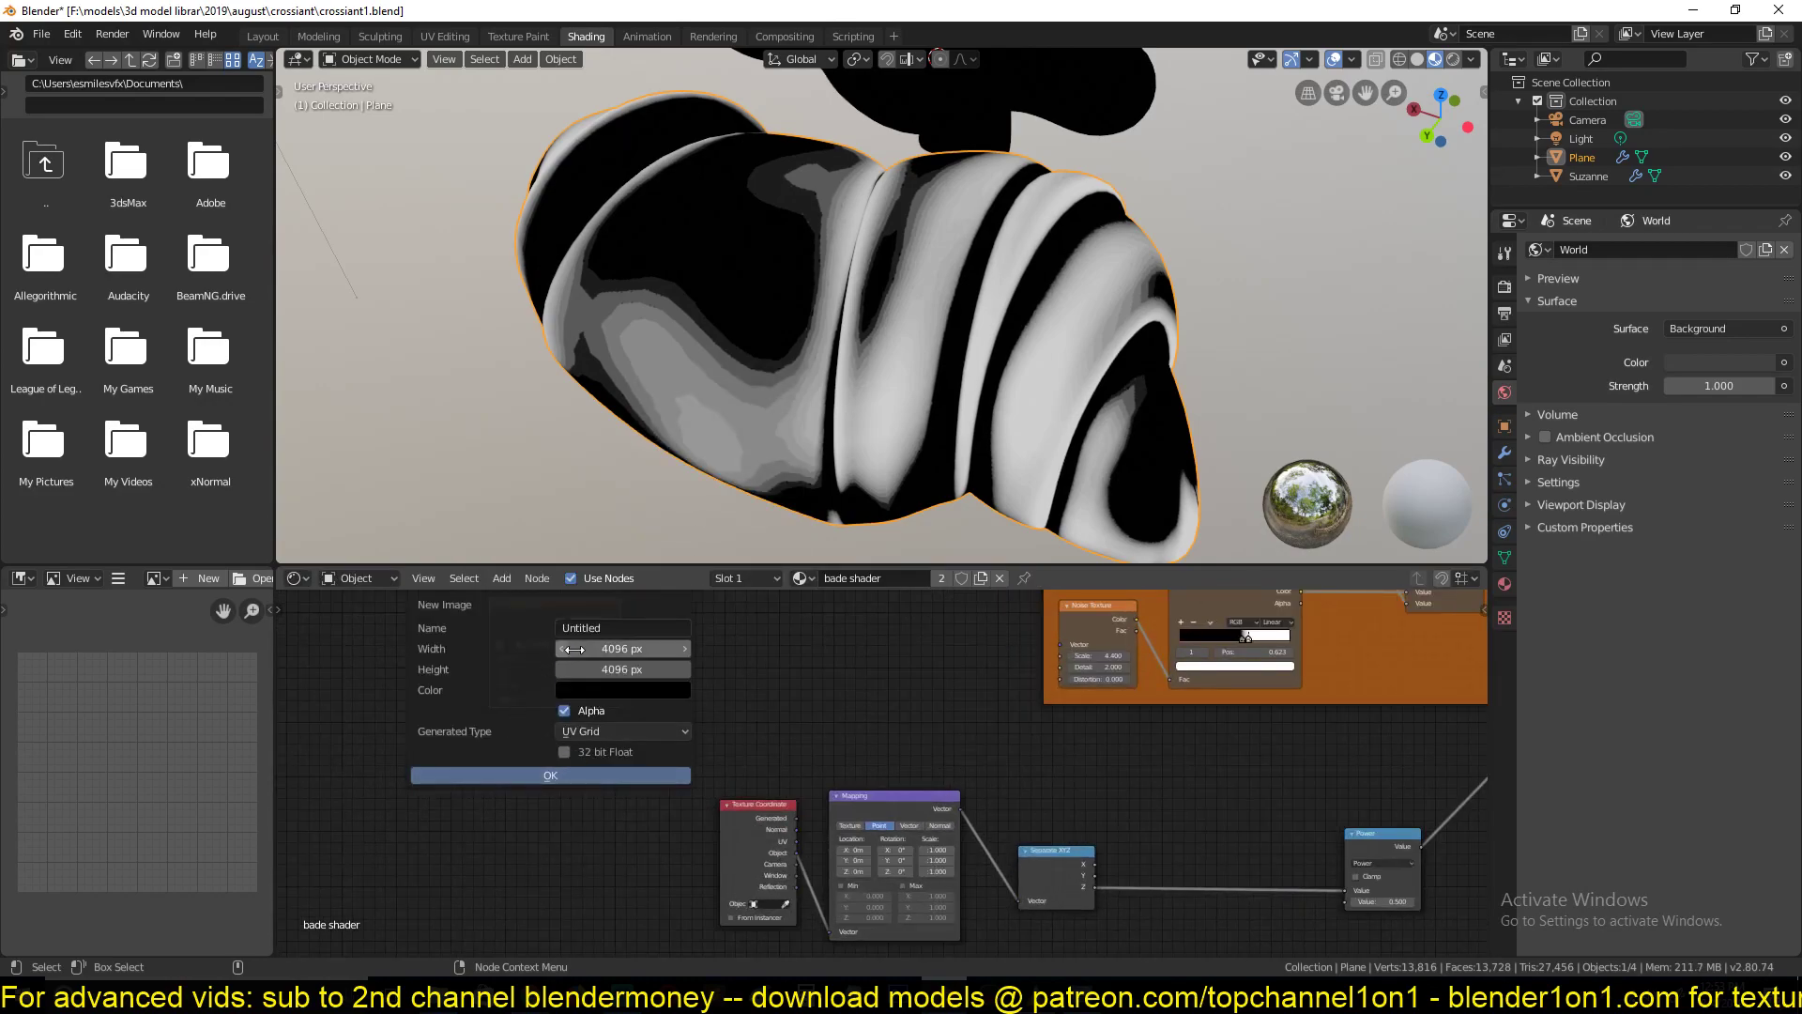
left_click(593, 752)
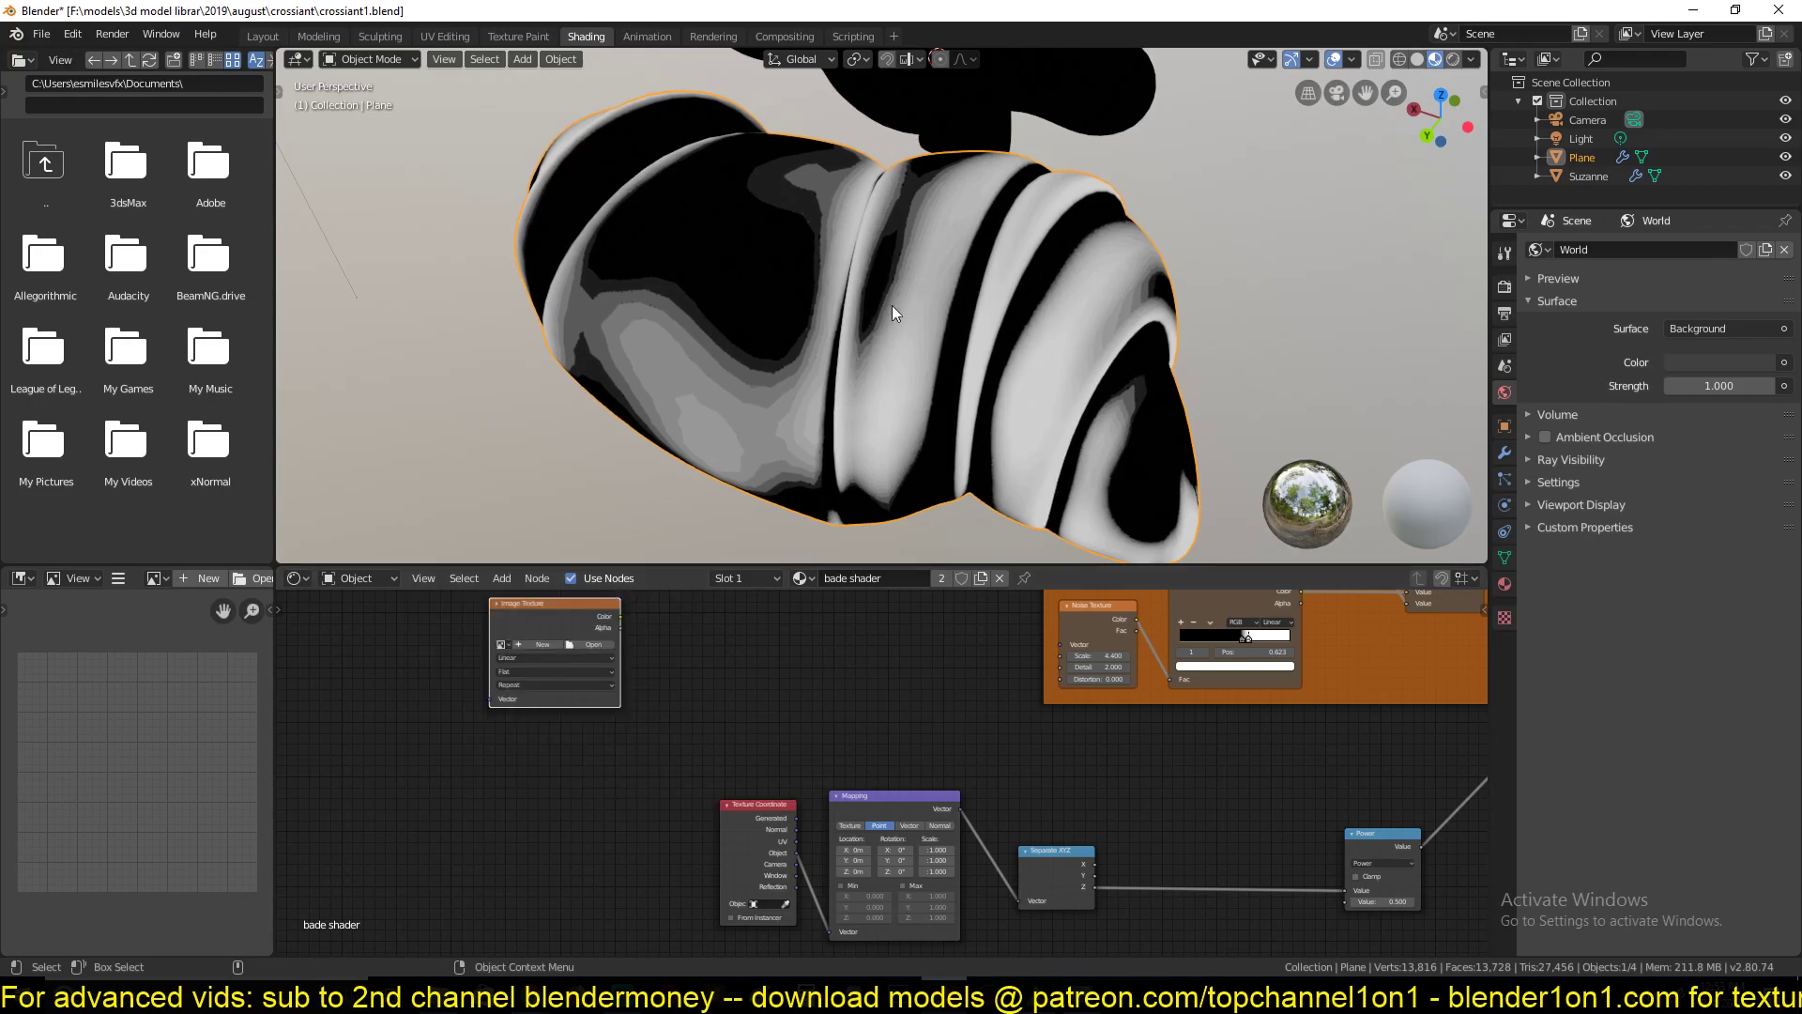
Output the Principled BSDF to show the complete baked shader on the croissant again
scroll(1066, 732, "down", 7)
middle_click_drag(1098, 726, 917, 899)
scroll(985, 807, "down", 5)
middle_click_drag(1031, 760, 929, 801)
scroll(929, 454, "down", 4)
middle_click_drag(1112, 785, 1000, 954)
middle_click_drag(1278, 661, 1196, 858)
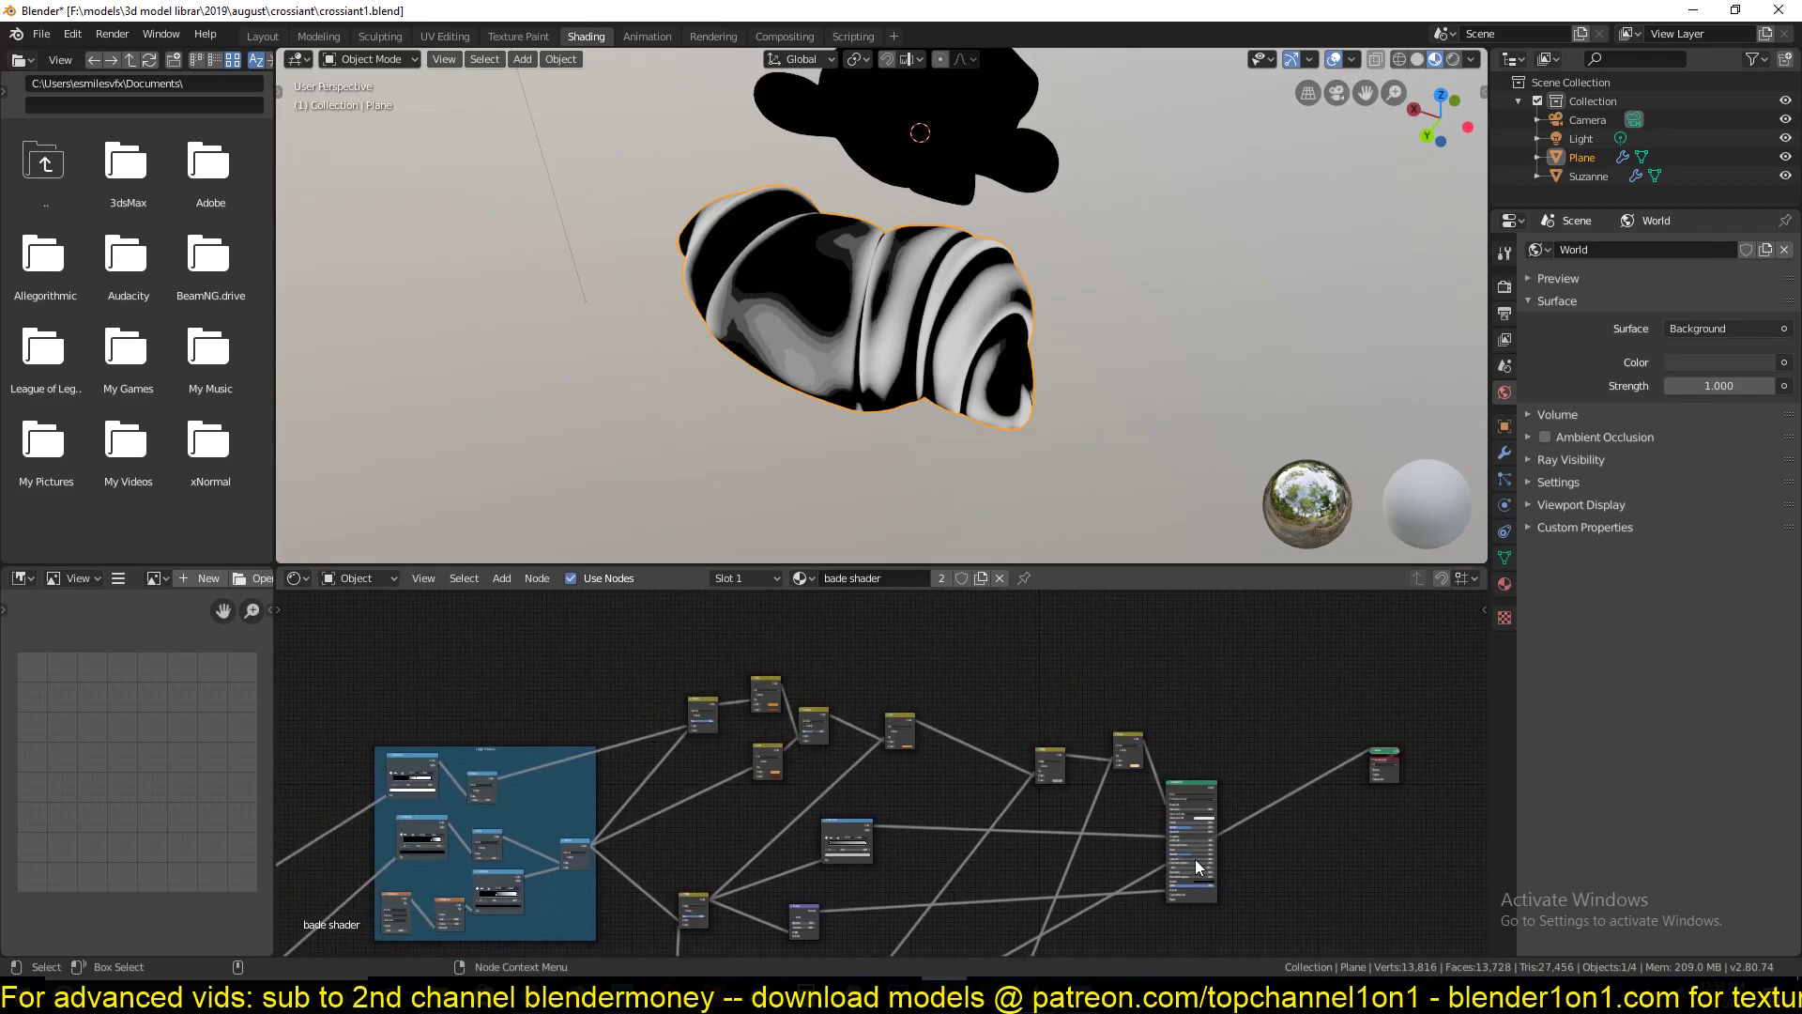
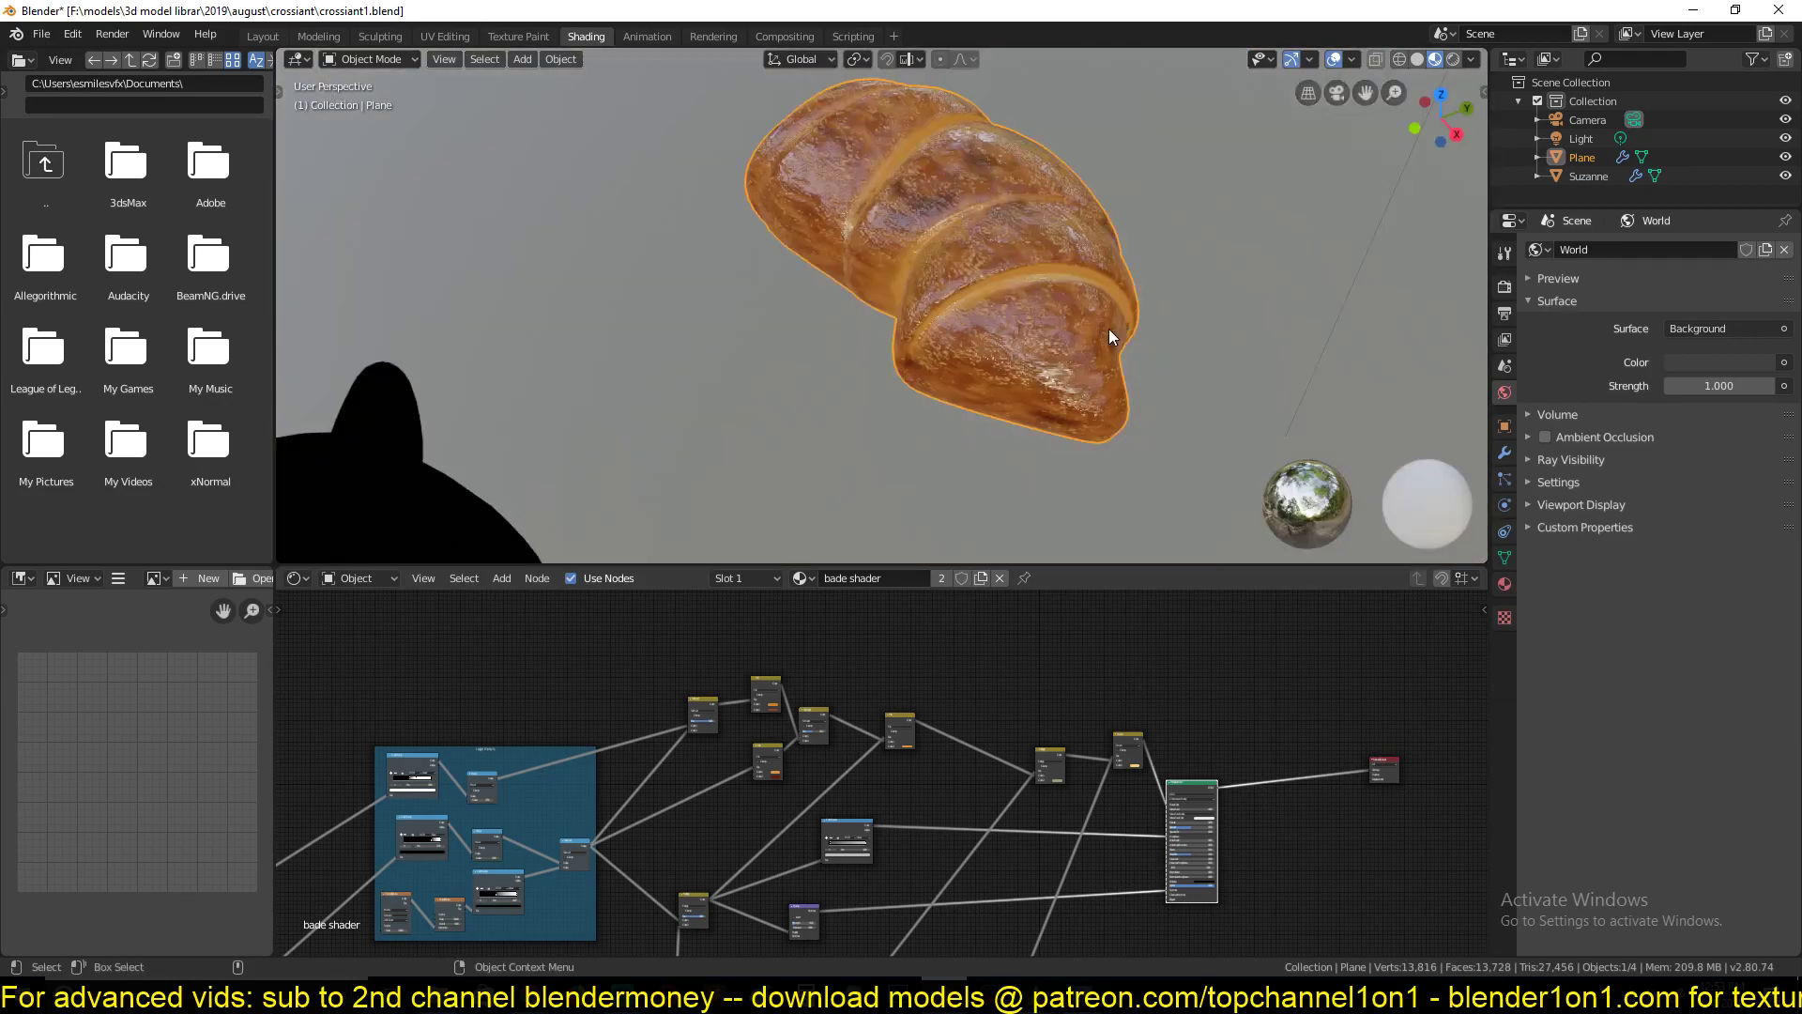
Select the monkey head and output its Principled BSDF to show the complete material on it
left_click(751, 167)
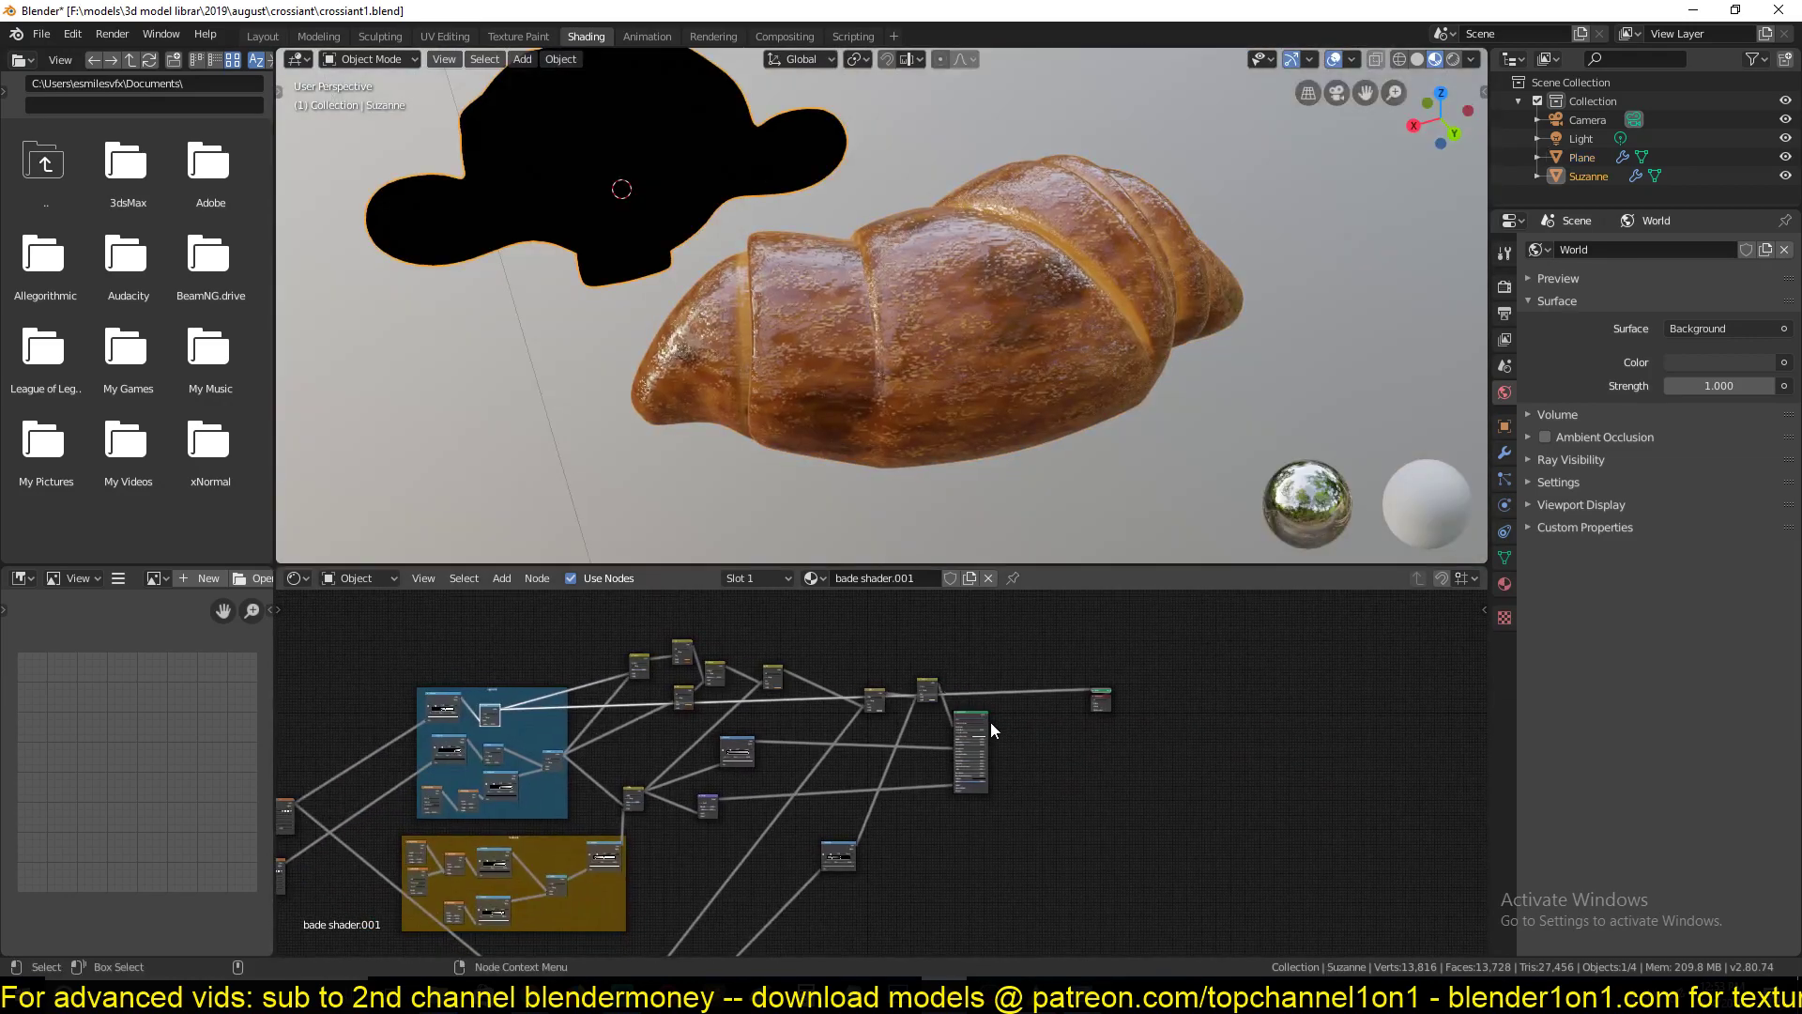
middle_click_drag(641, 291, 676, 179)
middle_click_drag(516, 859, 726, 797)
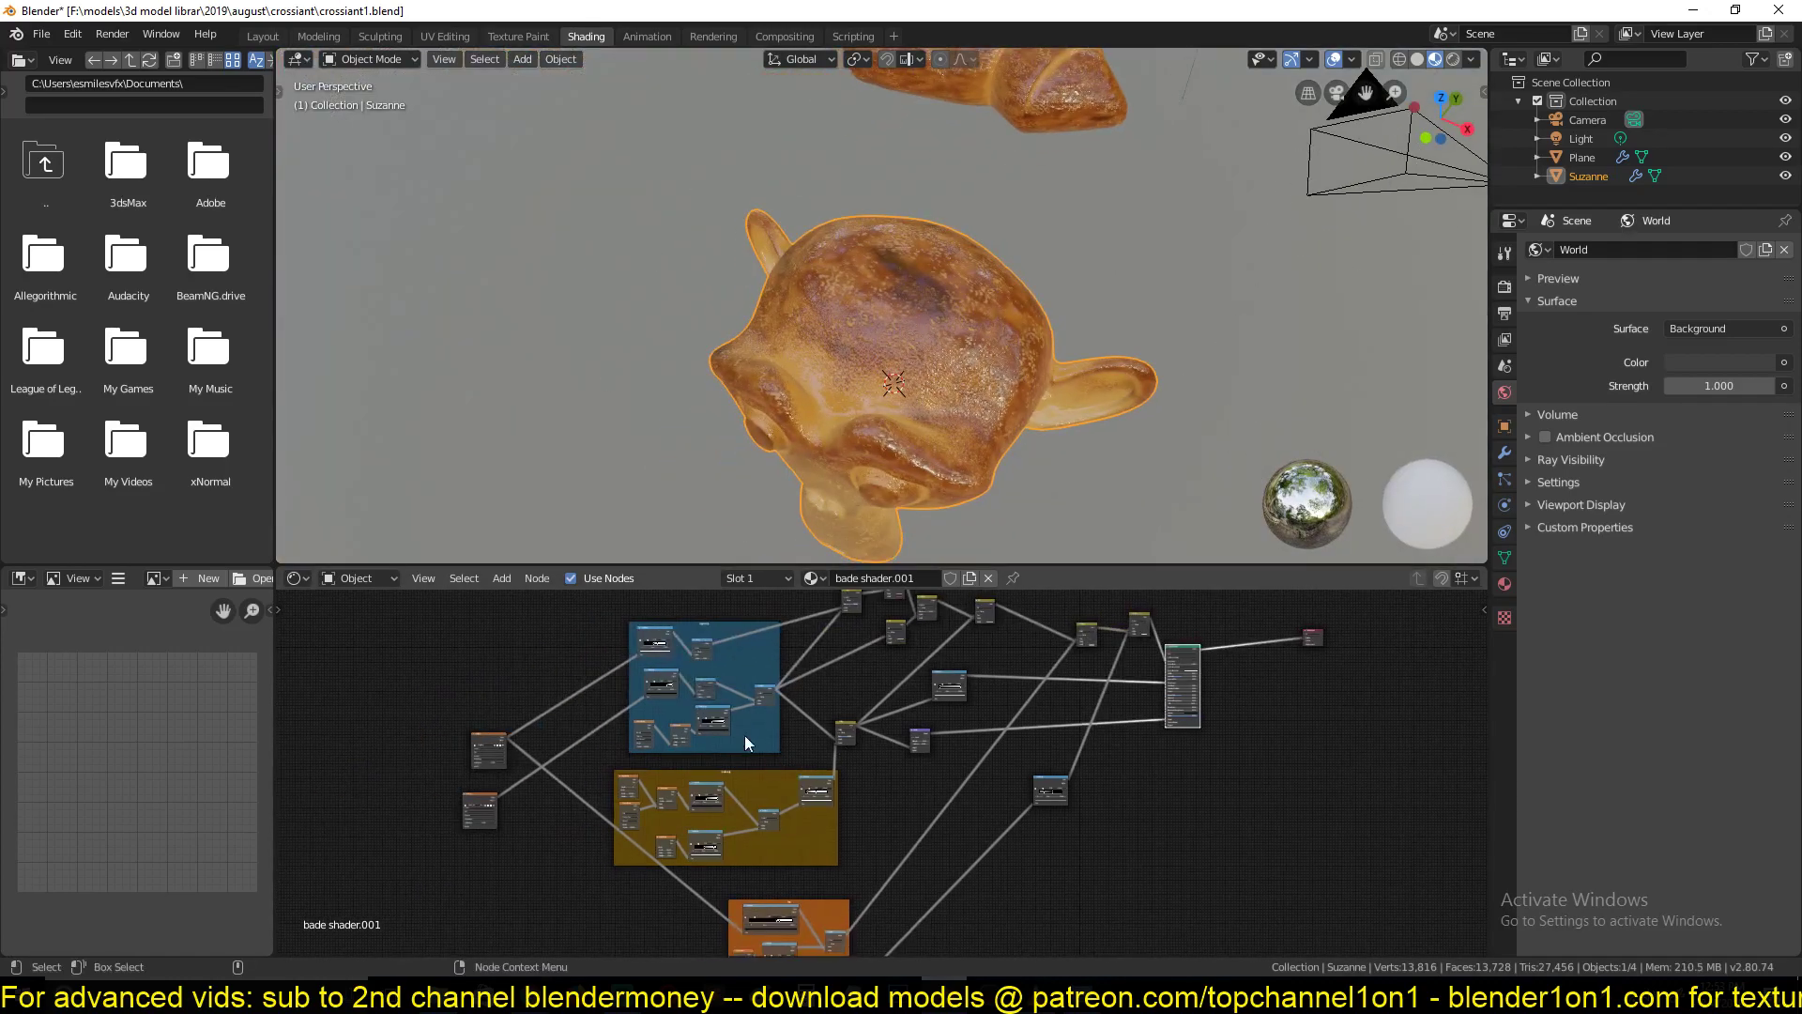
scroll(743, 699, "up", 4)
middle_click_drag(741, 677, 839, 757)
middle_click_drag(892, 488, 897, 391)
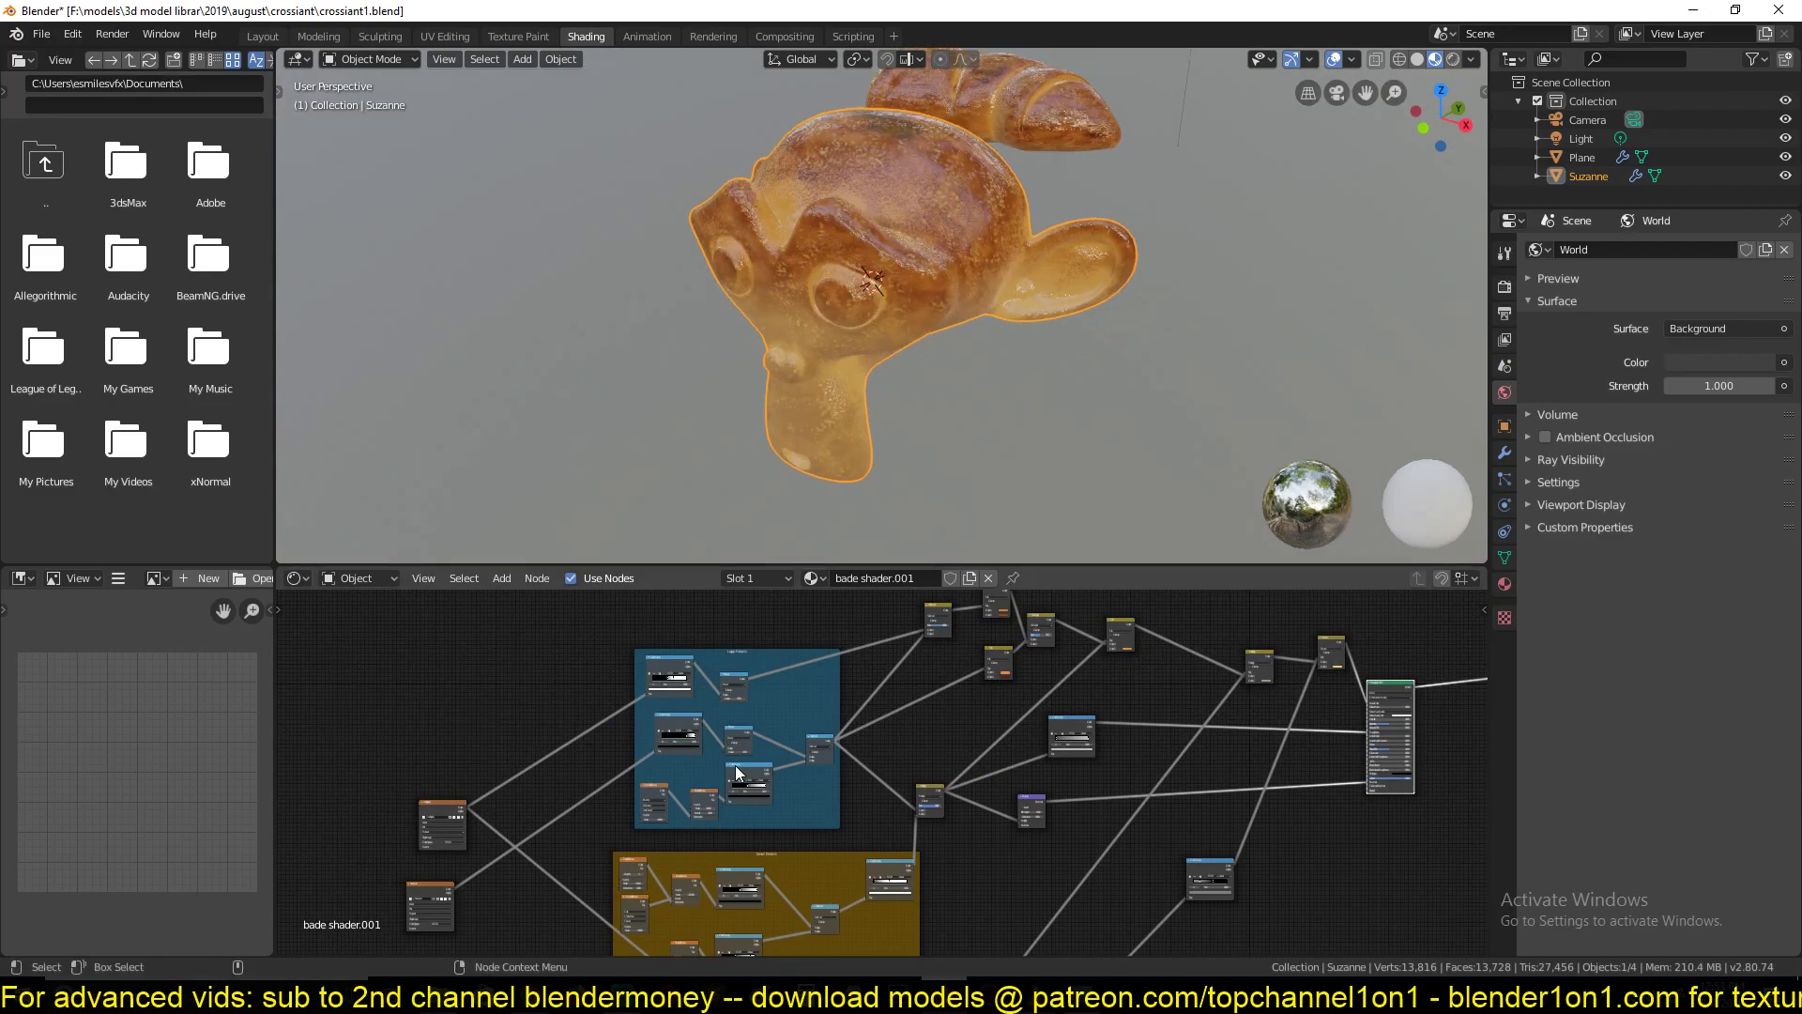
Preview the Large Details frame's top ColorRamp on the monkey and move its black stop to position 0.227
middle_click_drag(735, 764, 903, 783)
scroll(905, 319, "up", 3)
scroll(701, 792, "up", 3)
left_click(830, 689, "ctrl+shift")
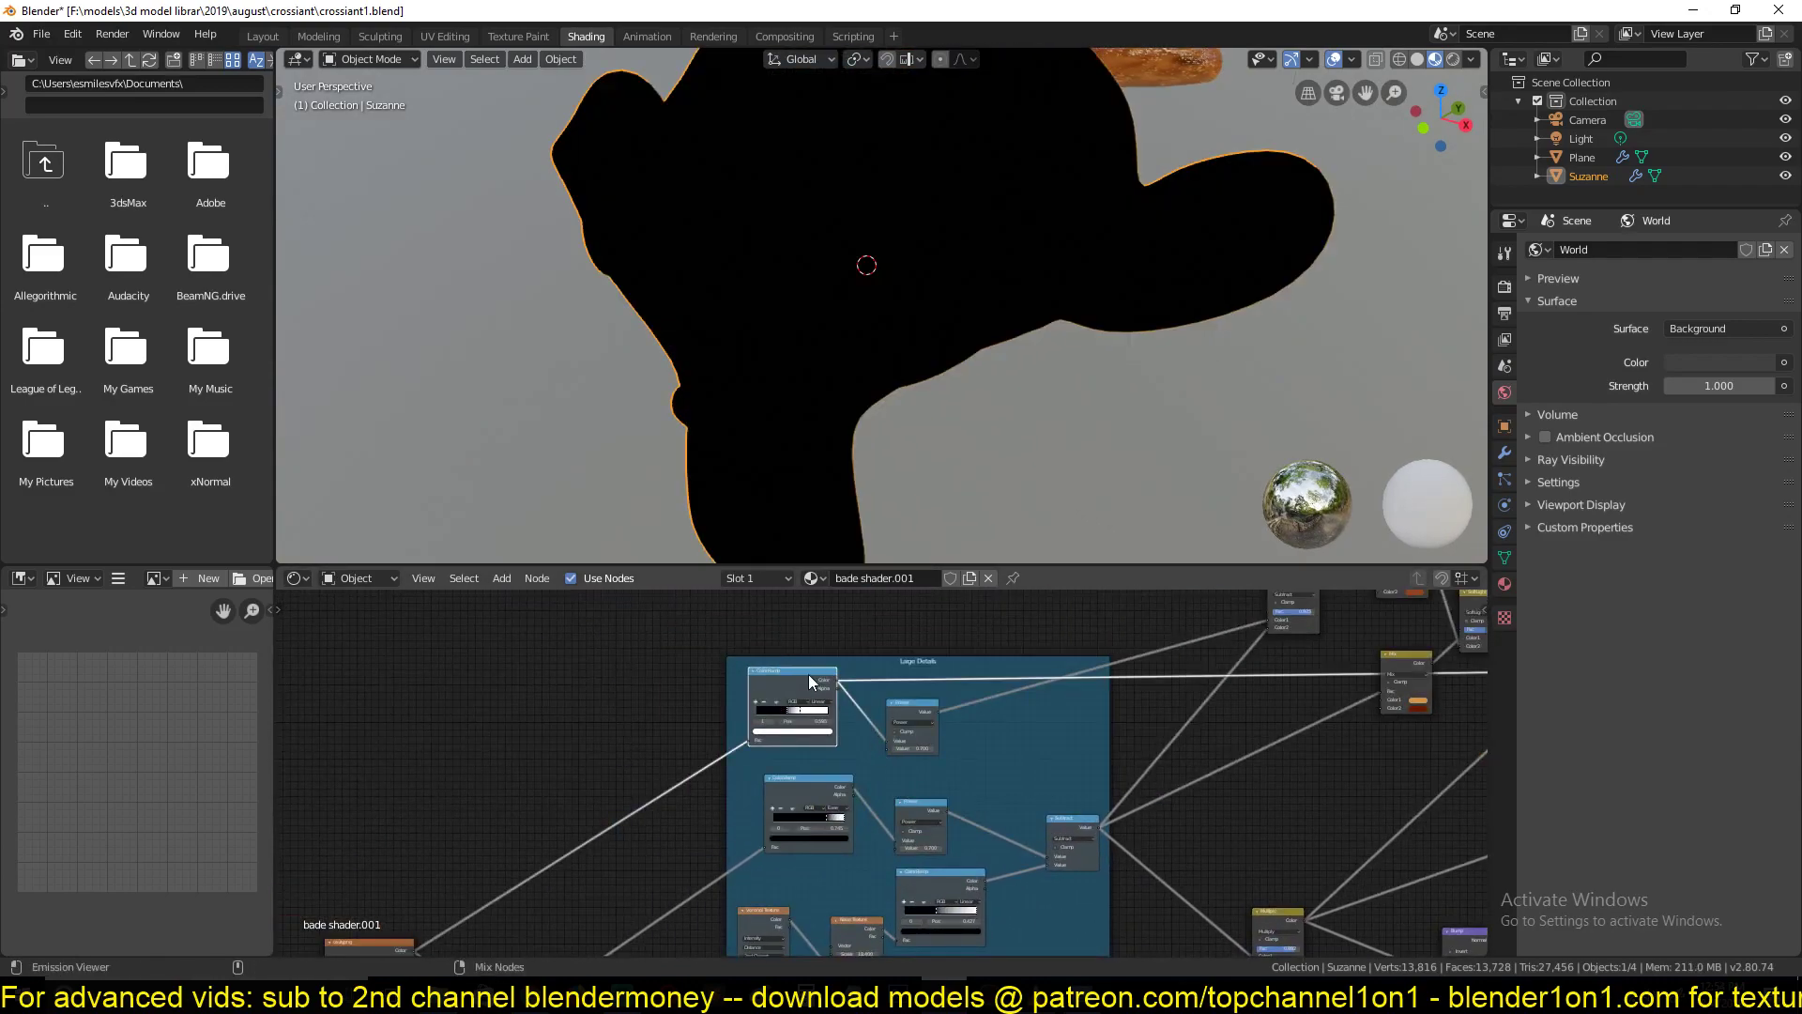
middle_click_drag(826, 525, 847, 387)
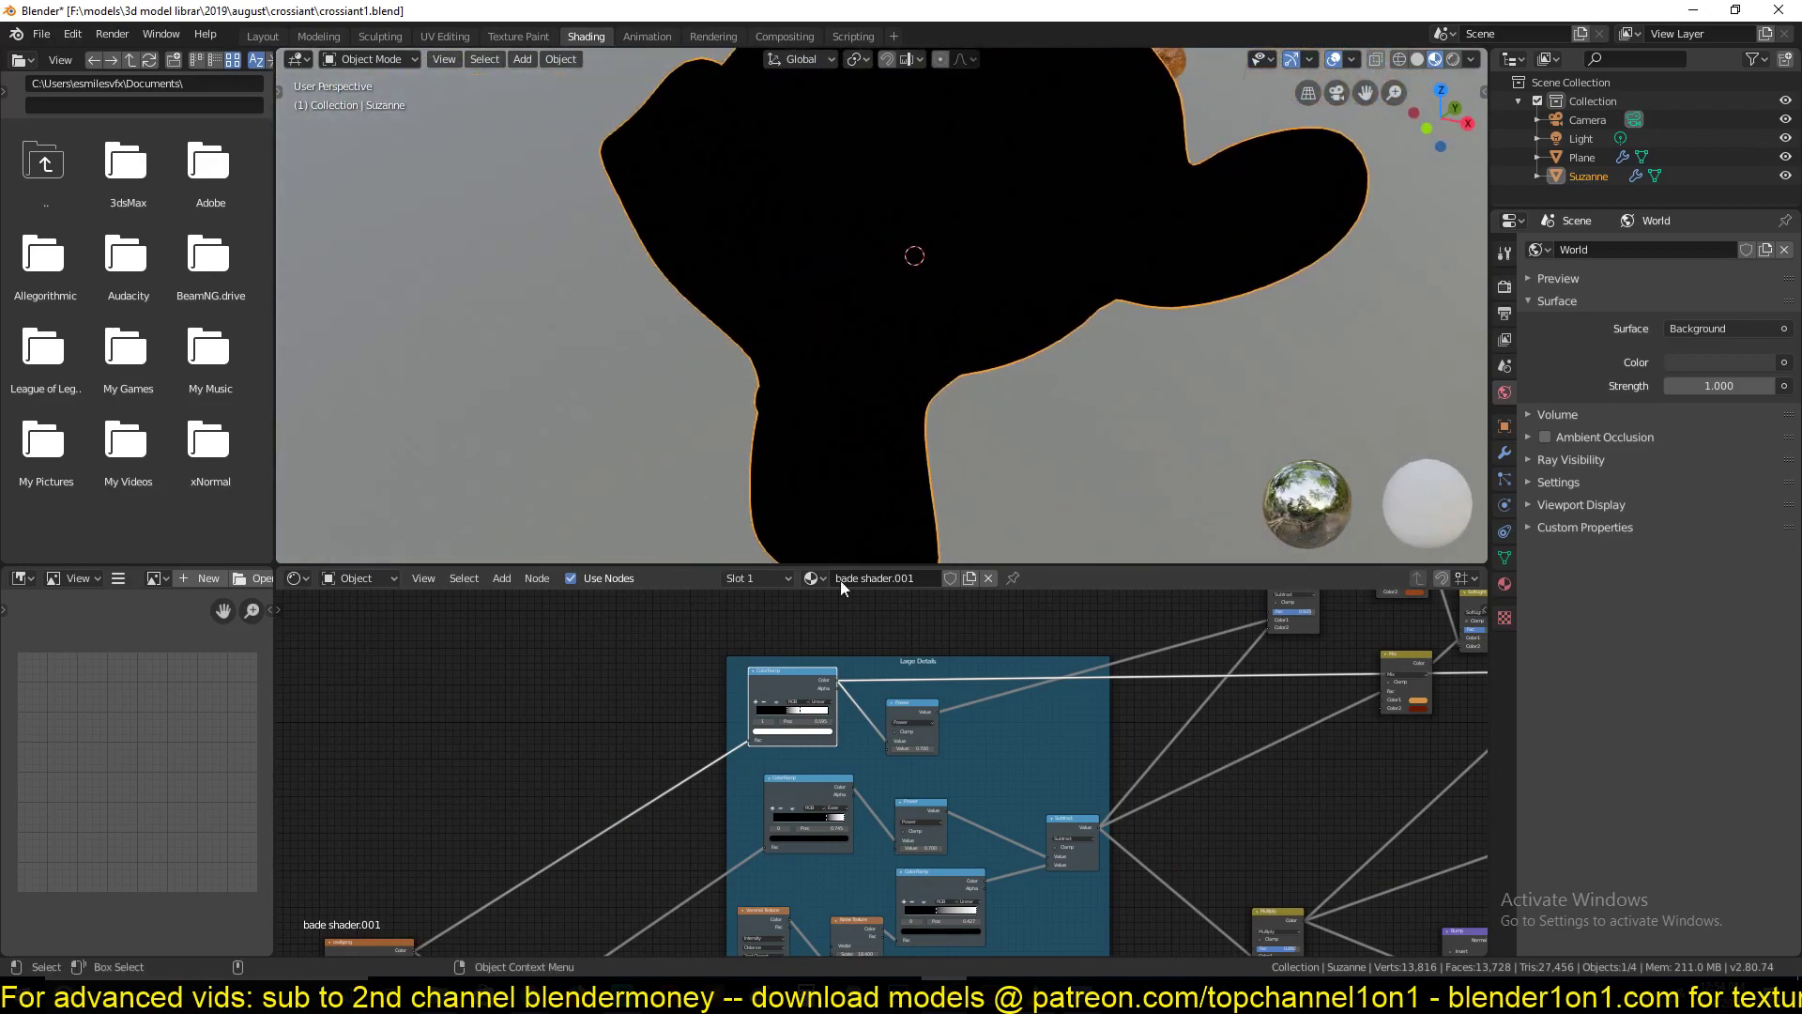
scroll(833, 747, "up", 5)
middle_click_drag(833, 747, 976, 804)
scroll(1021, 818, "up", 4)
left_click_drag(882, 729, 849, 723)
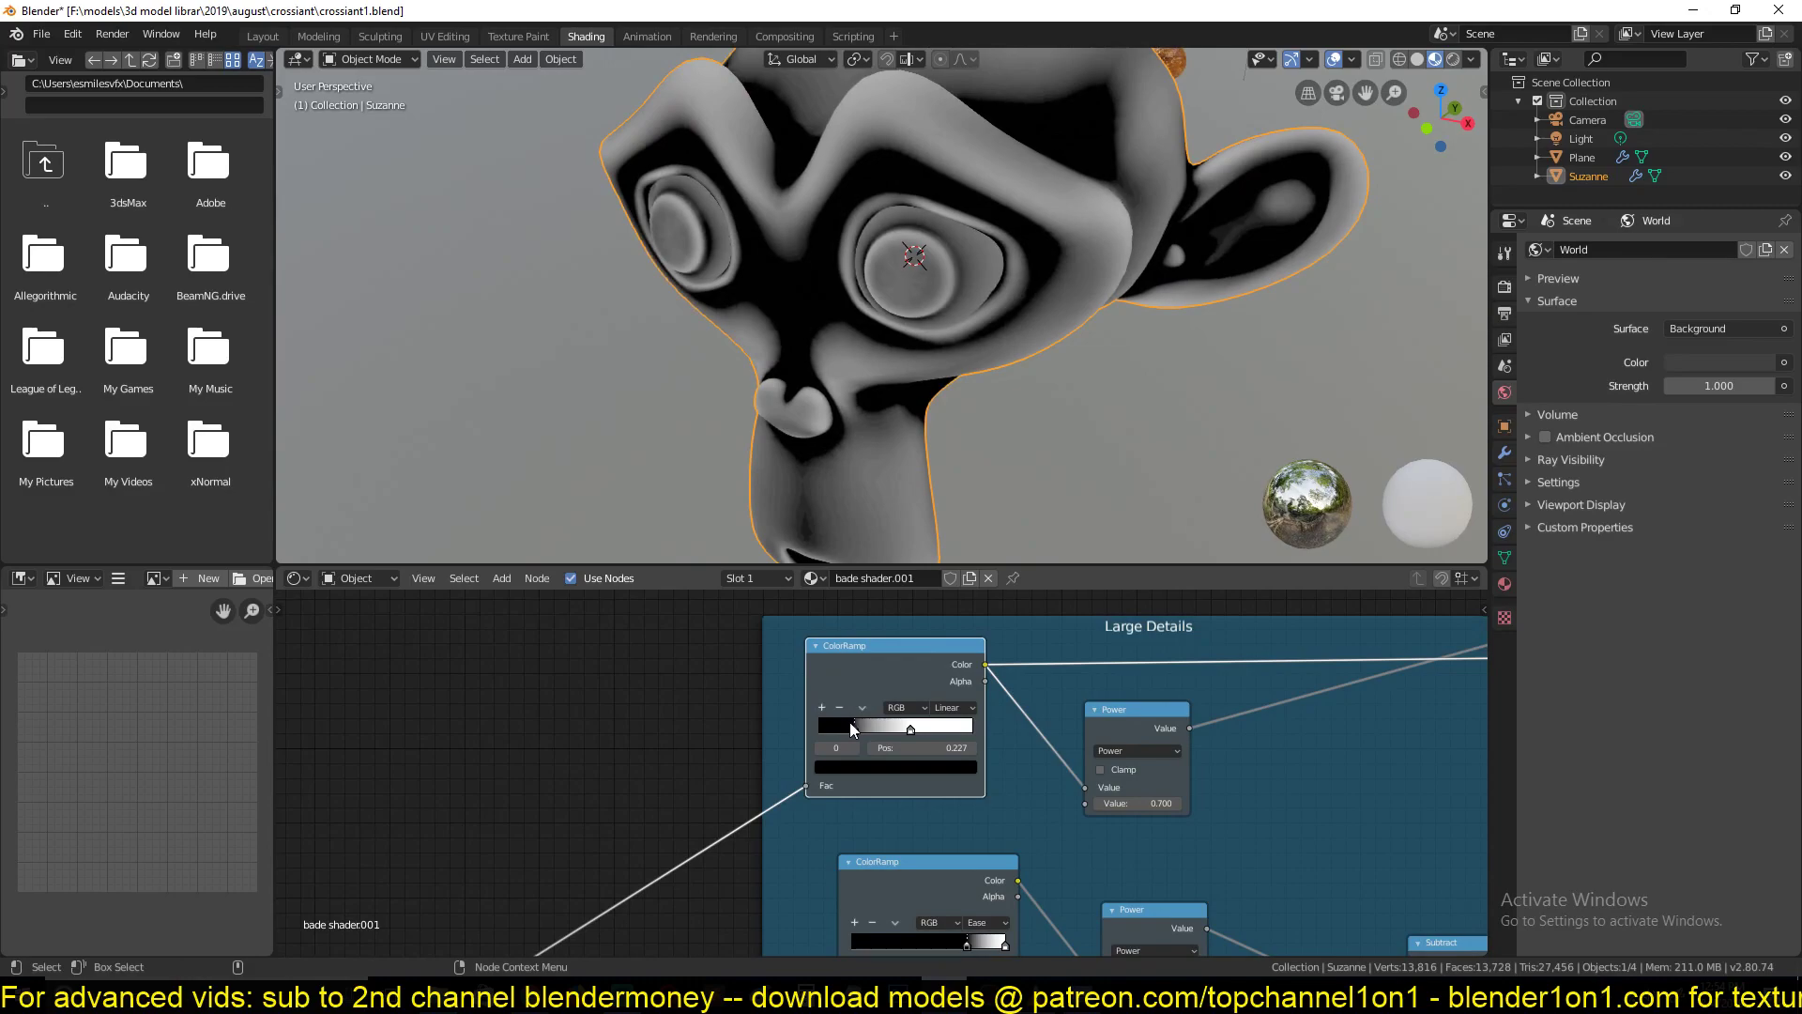
Preview the Large Details frame's second ColorRamp on the monkey and move its black stop to position 0.727
middle_click_drag(1006, 852, 970, 754)
left_click(954, 775, "ctrl+shift")
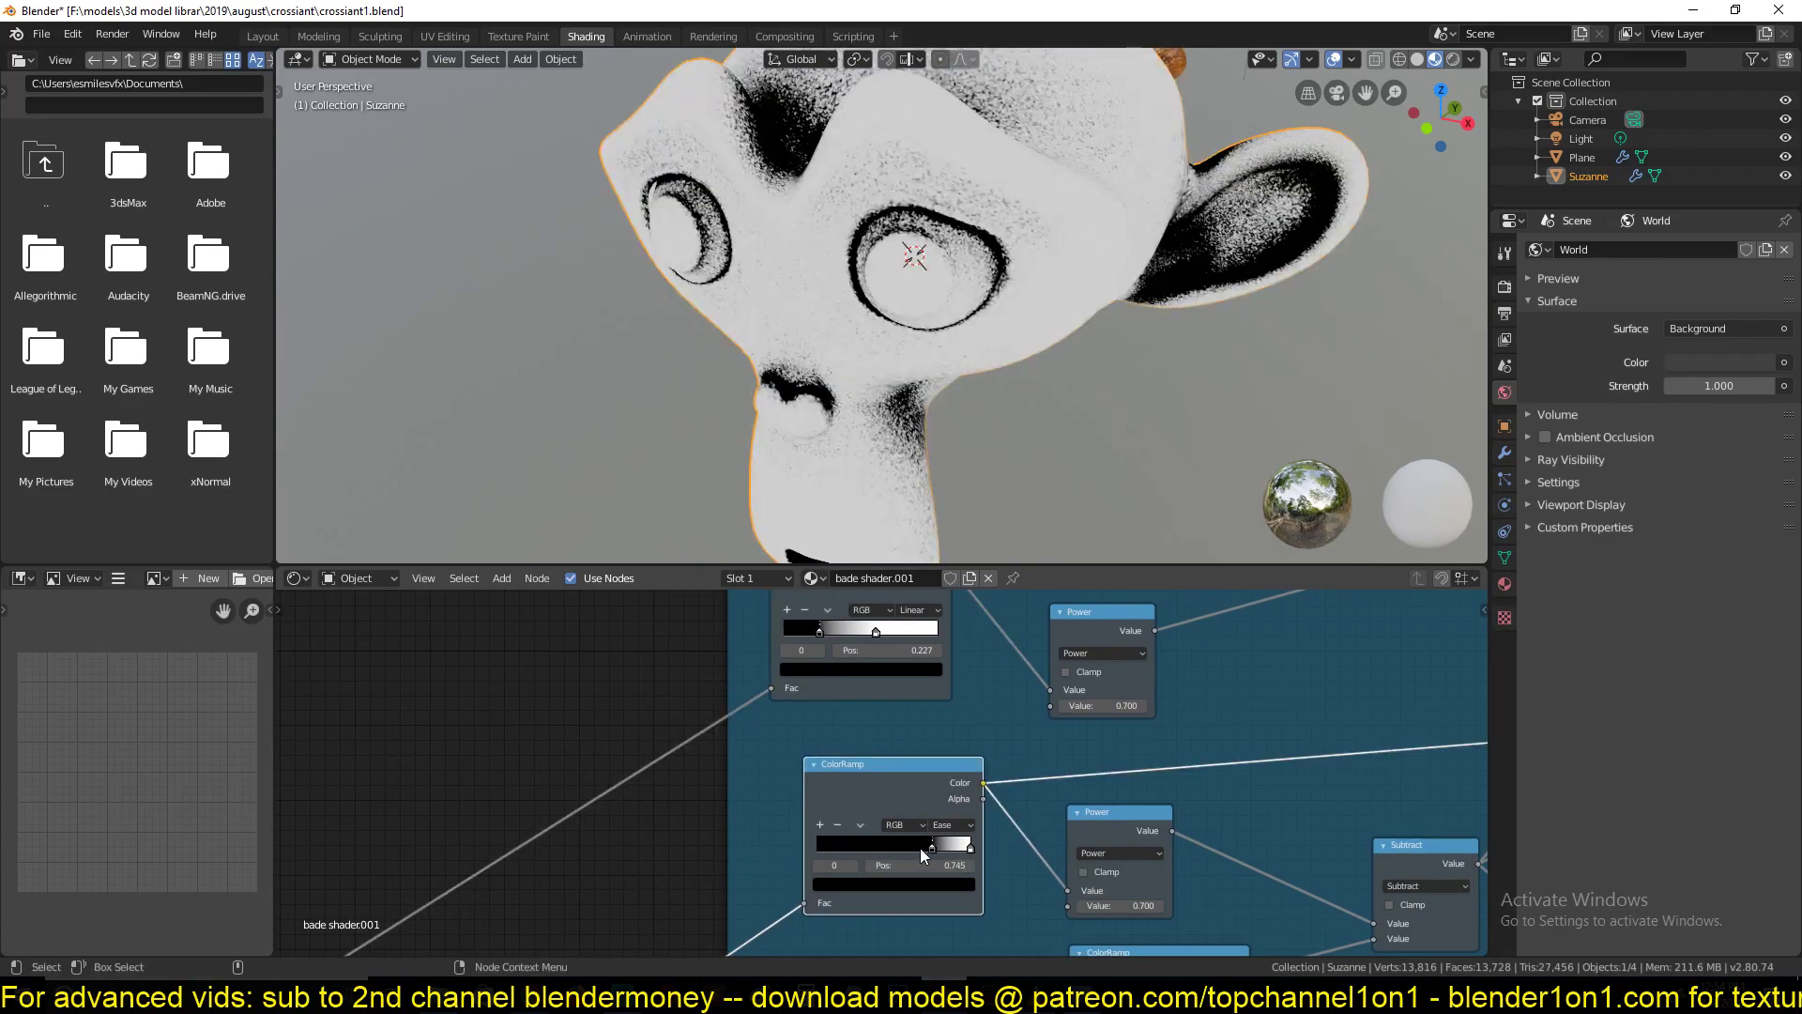
mouse_move(920, 847)
left_mouse_down()
mouse_move(893, 837)
mouse_move(922, 835)
left_mouse_up()
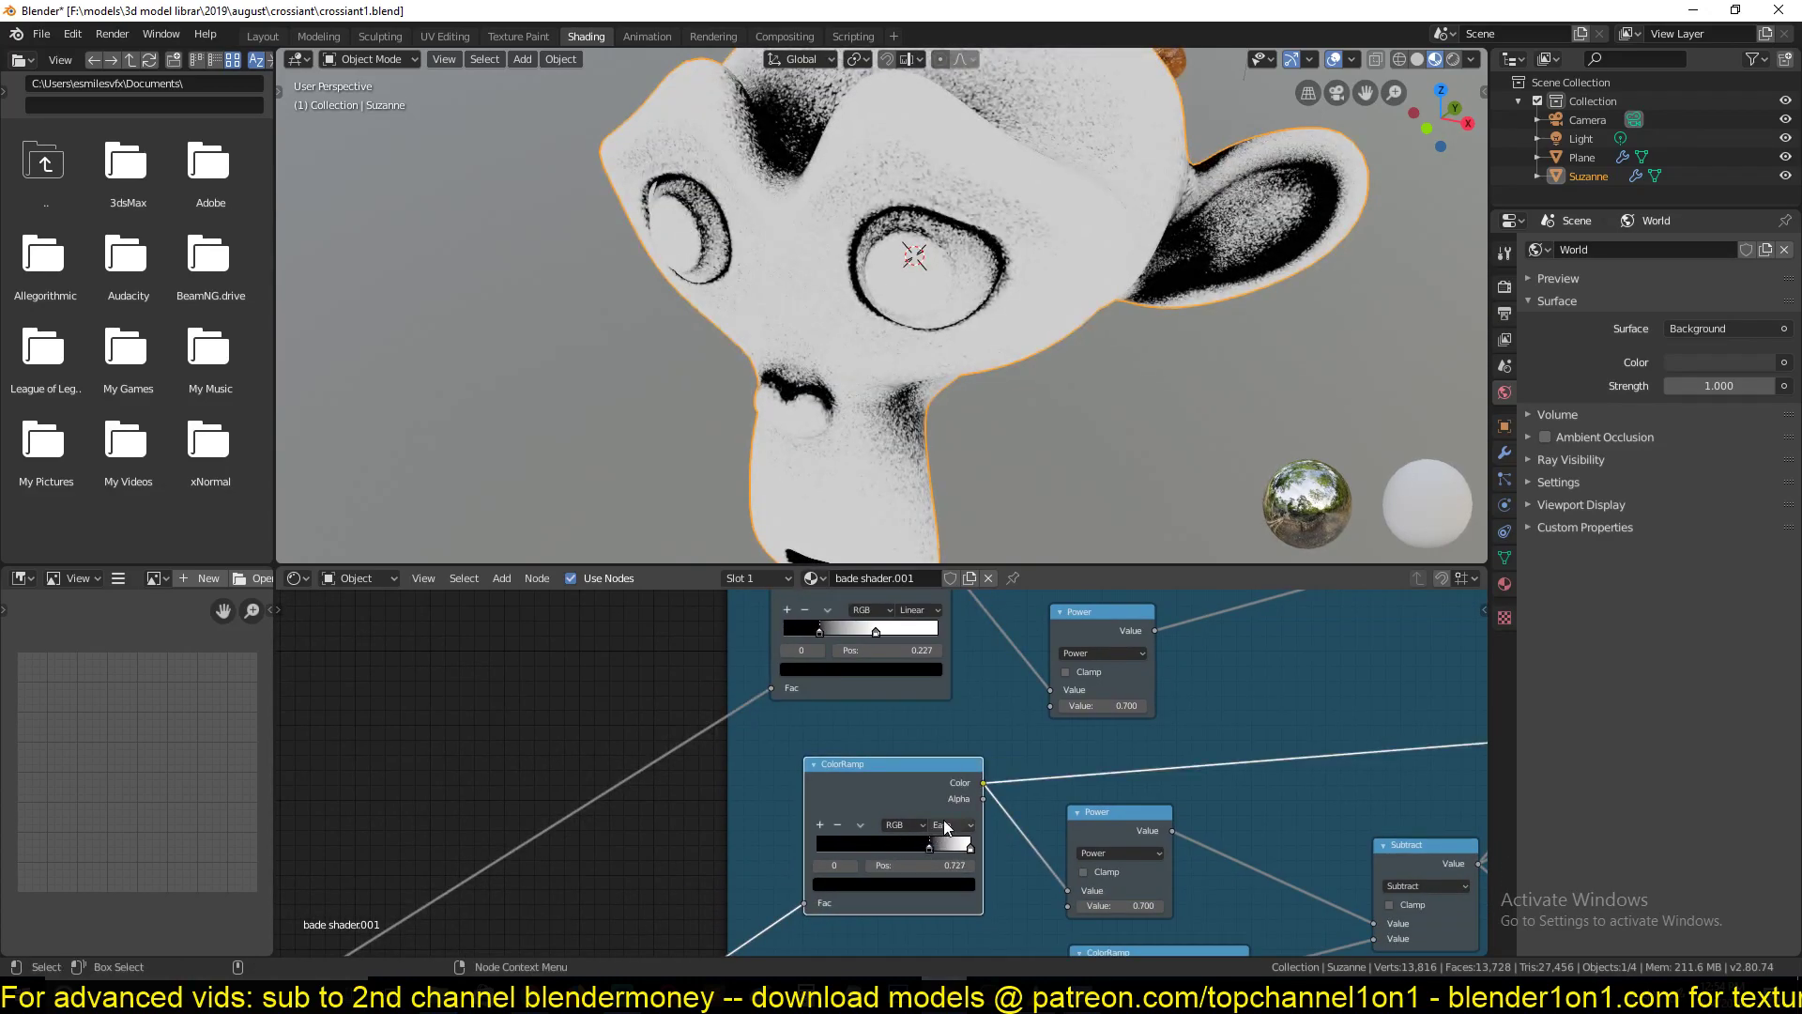
Preview both burn frame ColorRamps on the monkey, moving the upper ramp's black stop to 0.242 and the lower ramp's to 0.468
scroll(1036, 342, "down", 5)
middle_click_drag(920, 830, 830, 925)
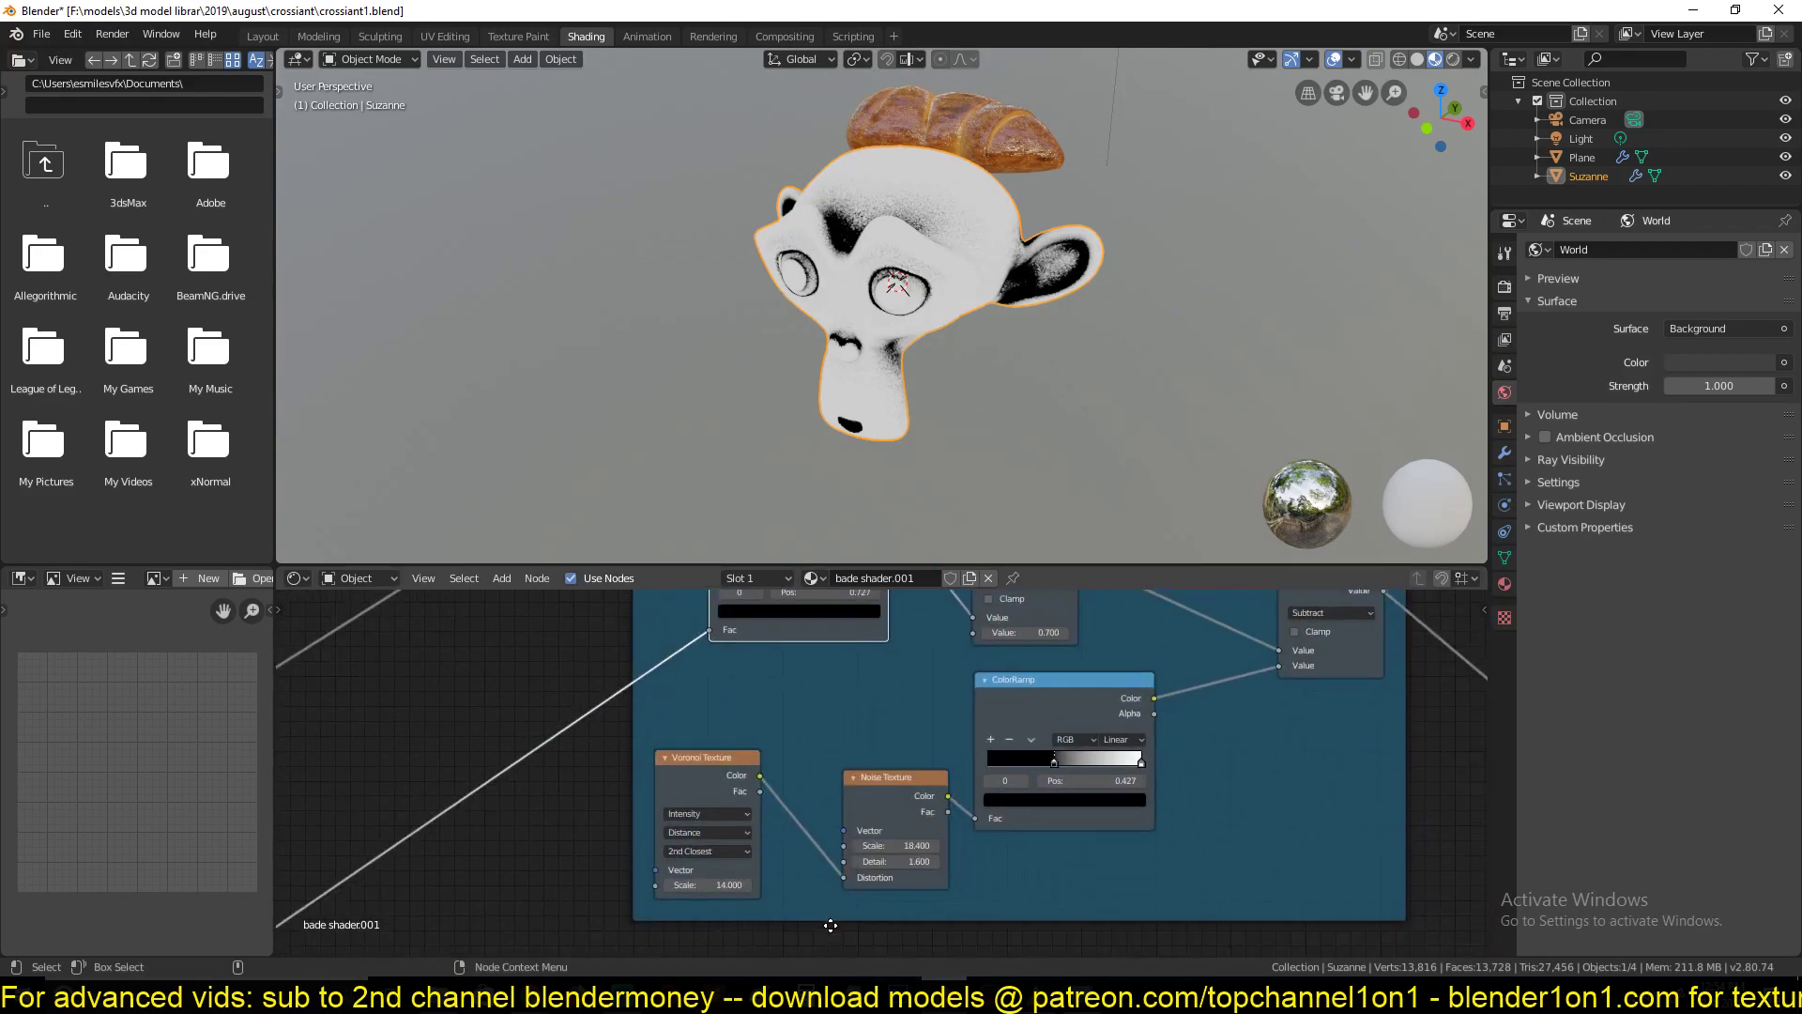
scroll(852, 856, "down", 11)
middle_click_drag(861, 855, 877, 663)
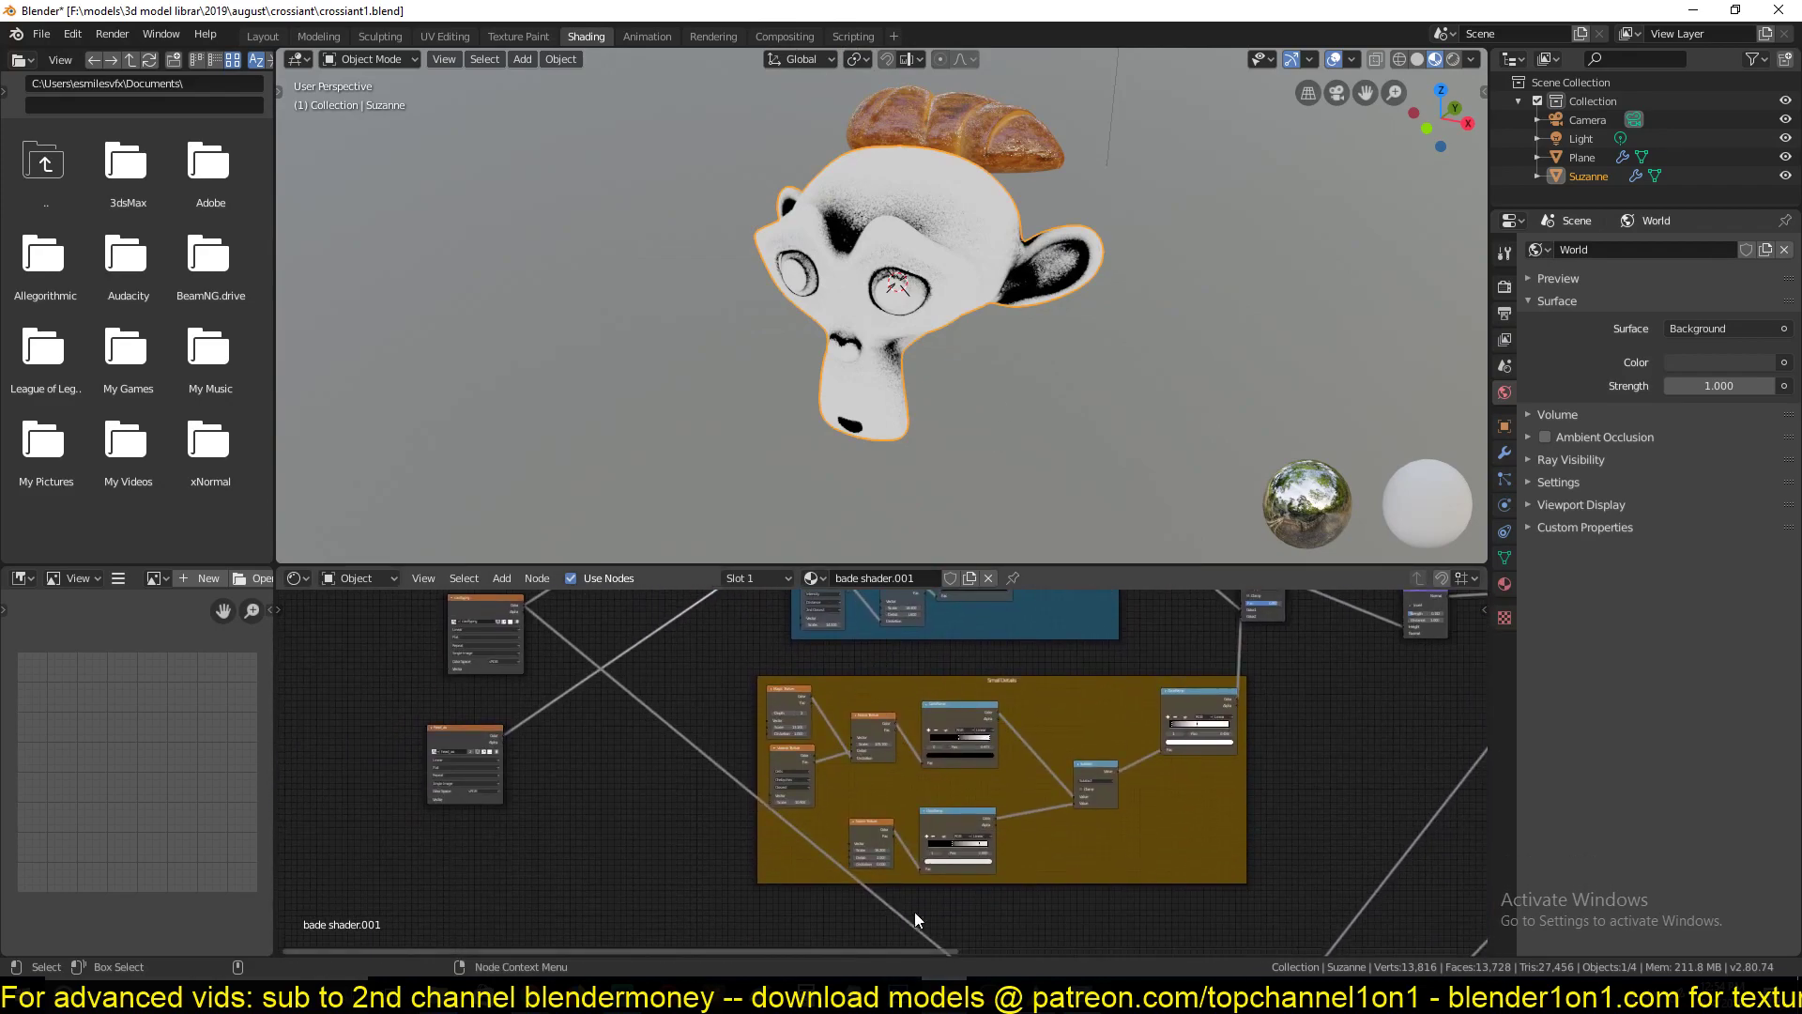
middle_click_drag(542, 697, 805, 626)
left_click(963, 674, "ctrl+shift")
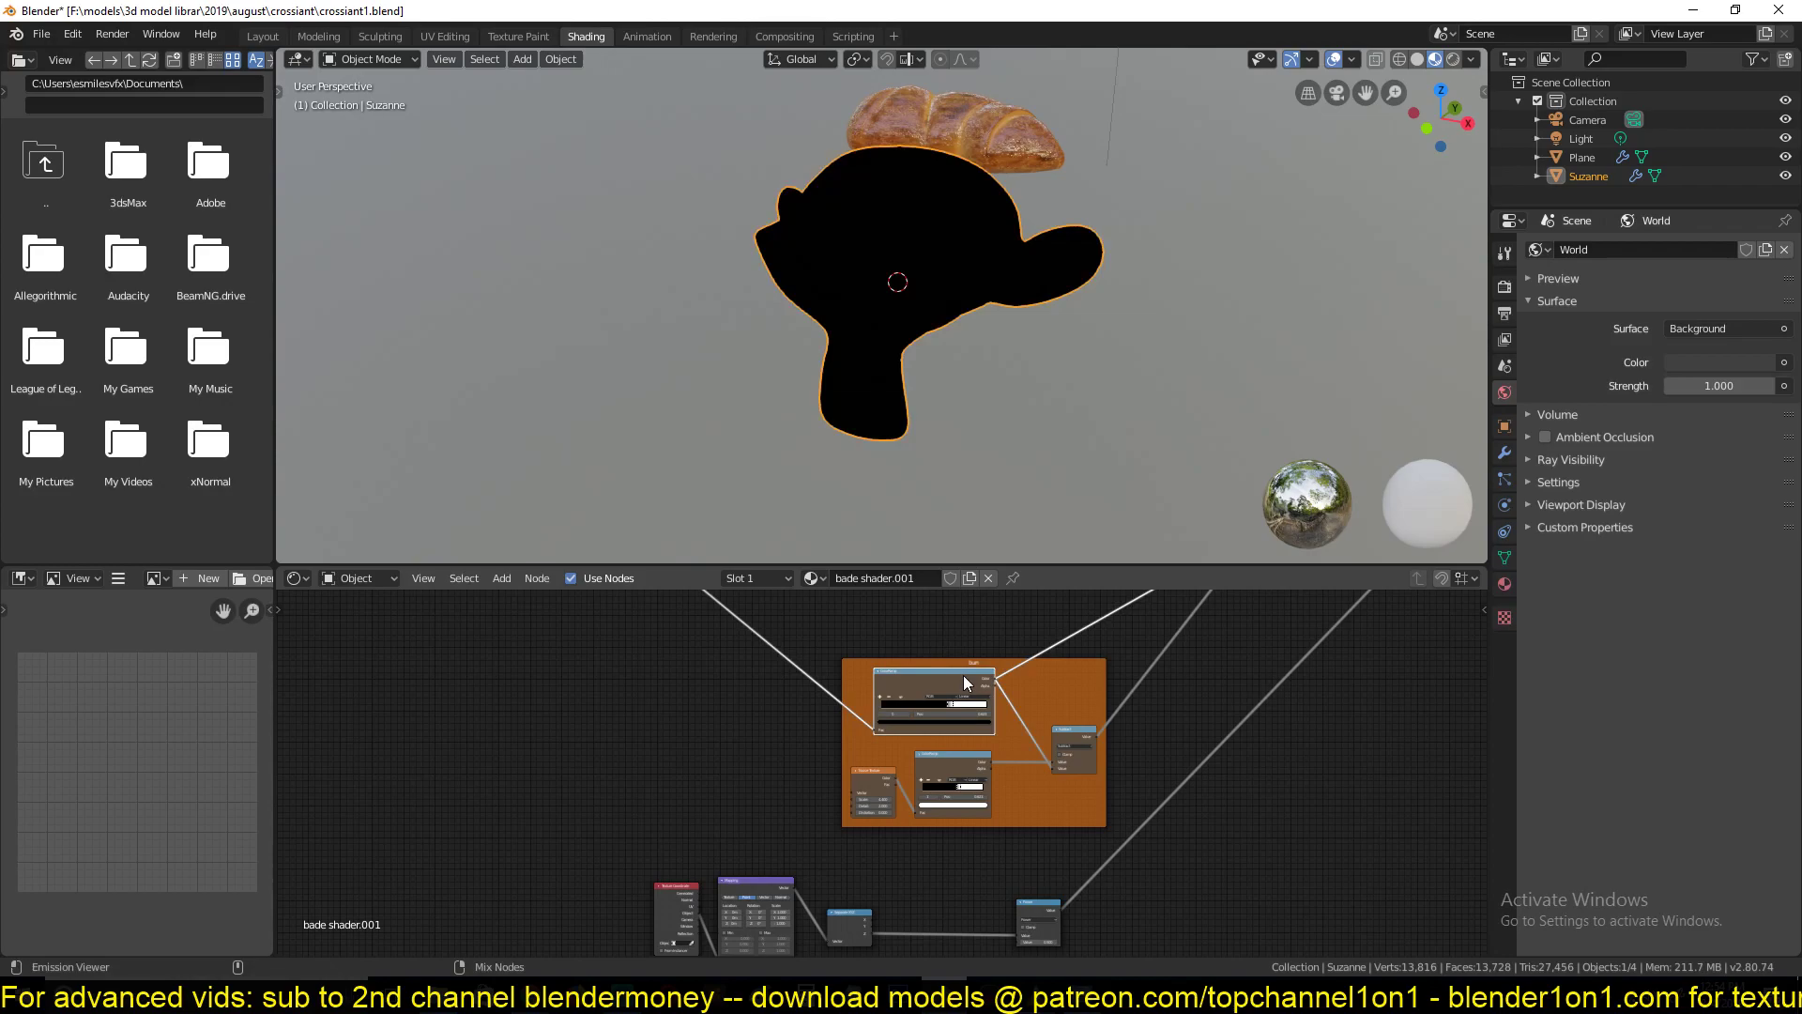
scroll(927, 760, "up", 3)
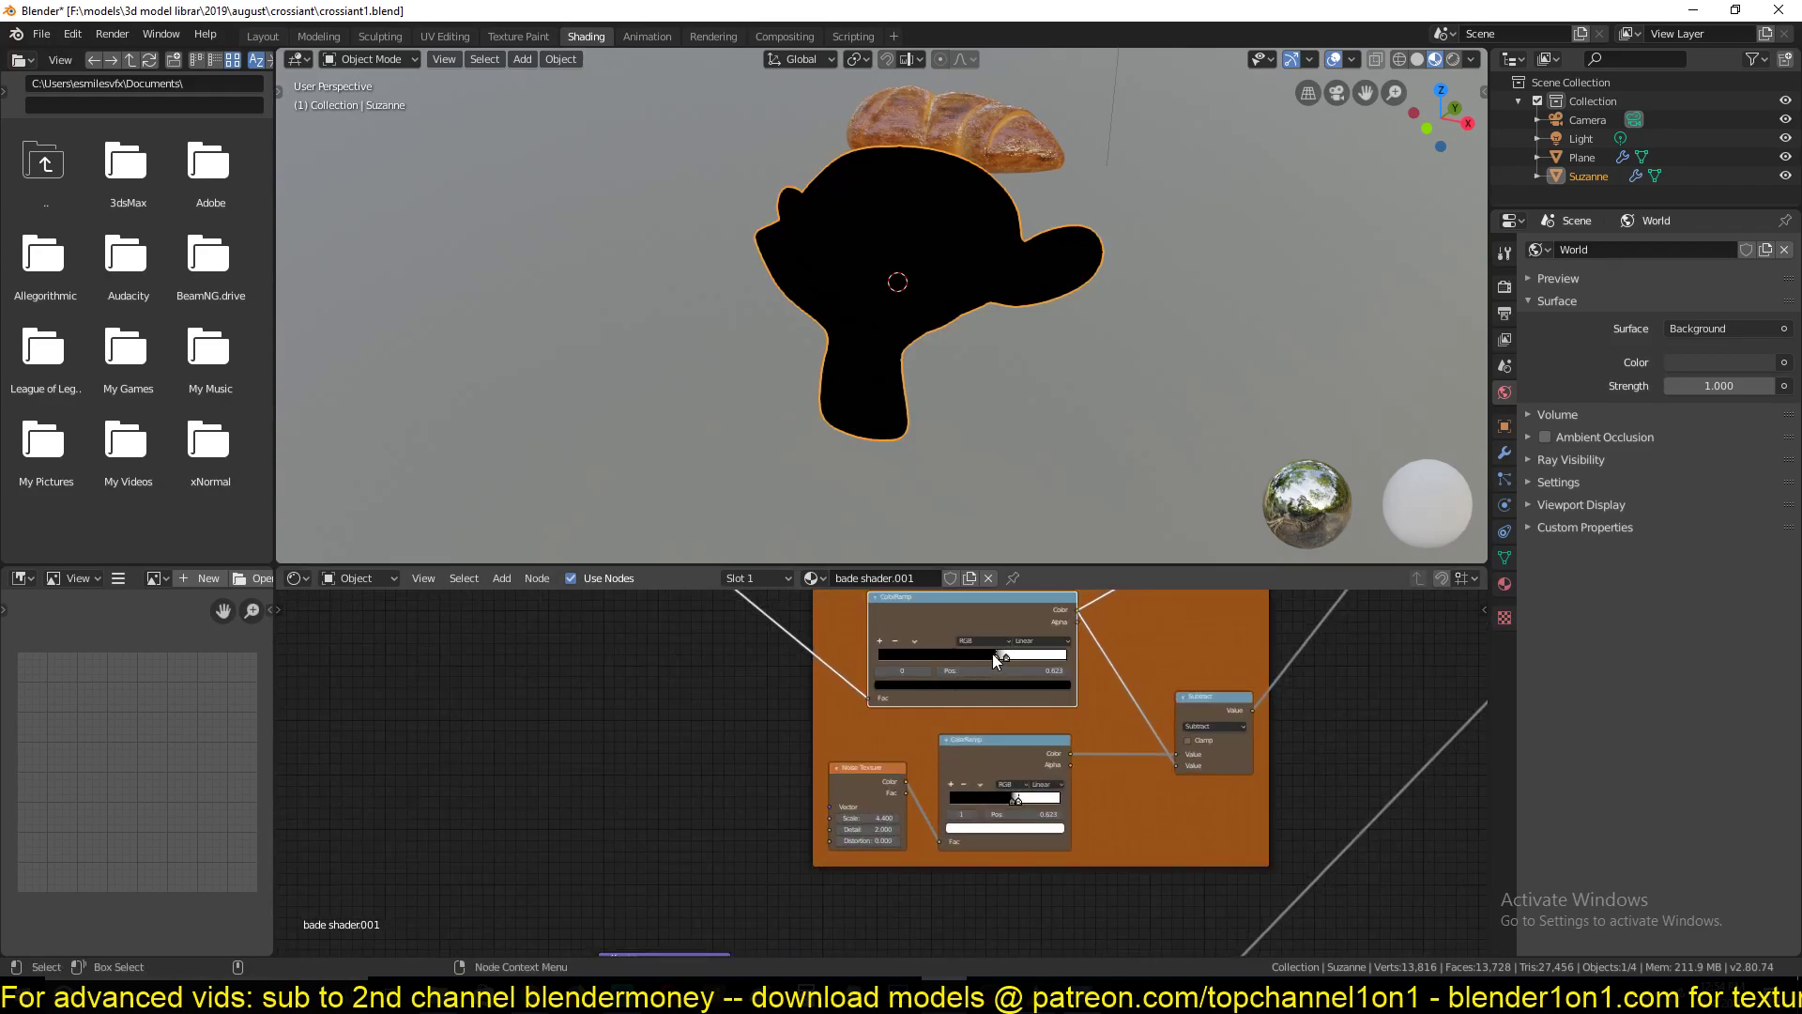
left_click_drag(993, 653, 923, 652)
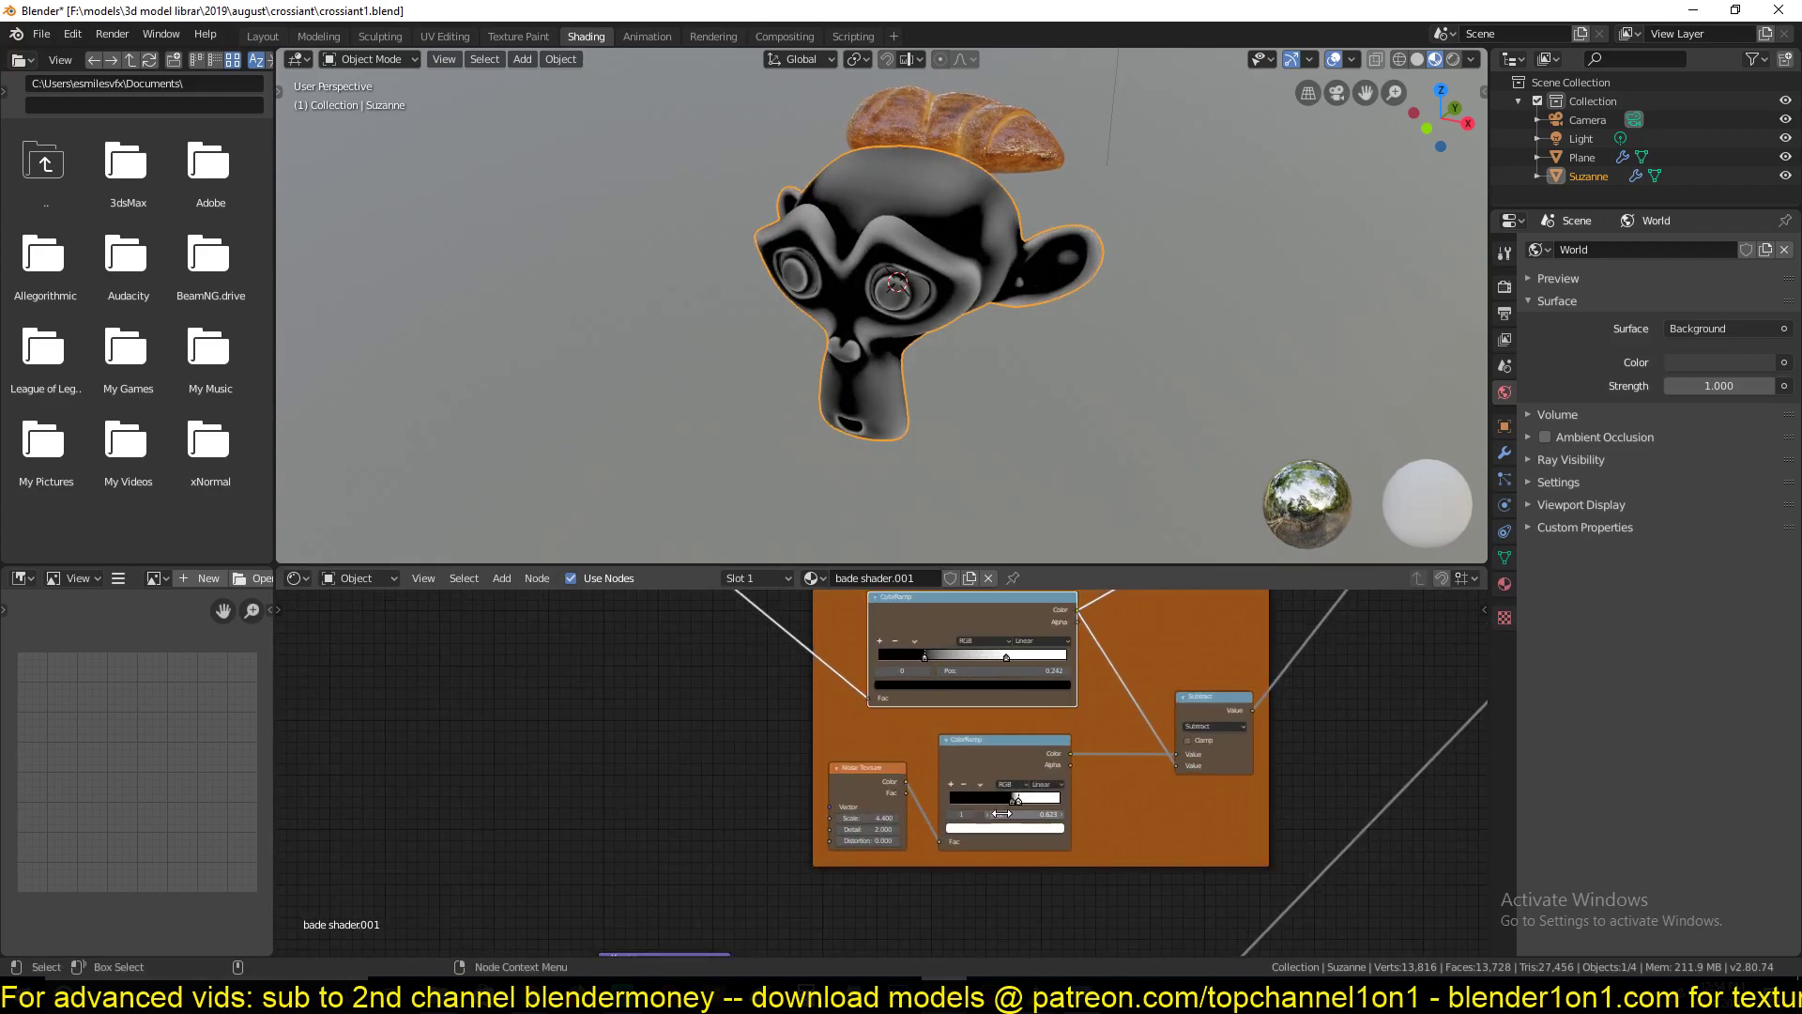
left_click(1016, 761, "ctrl+shift")
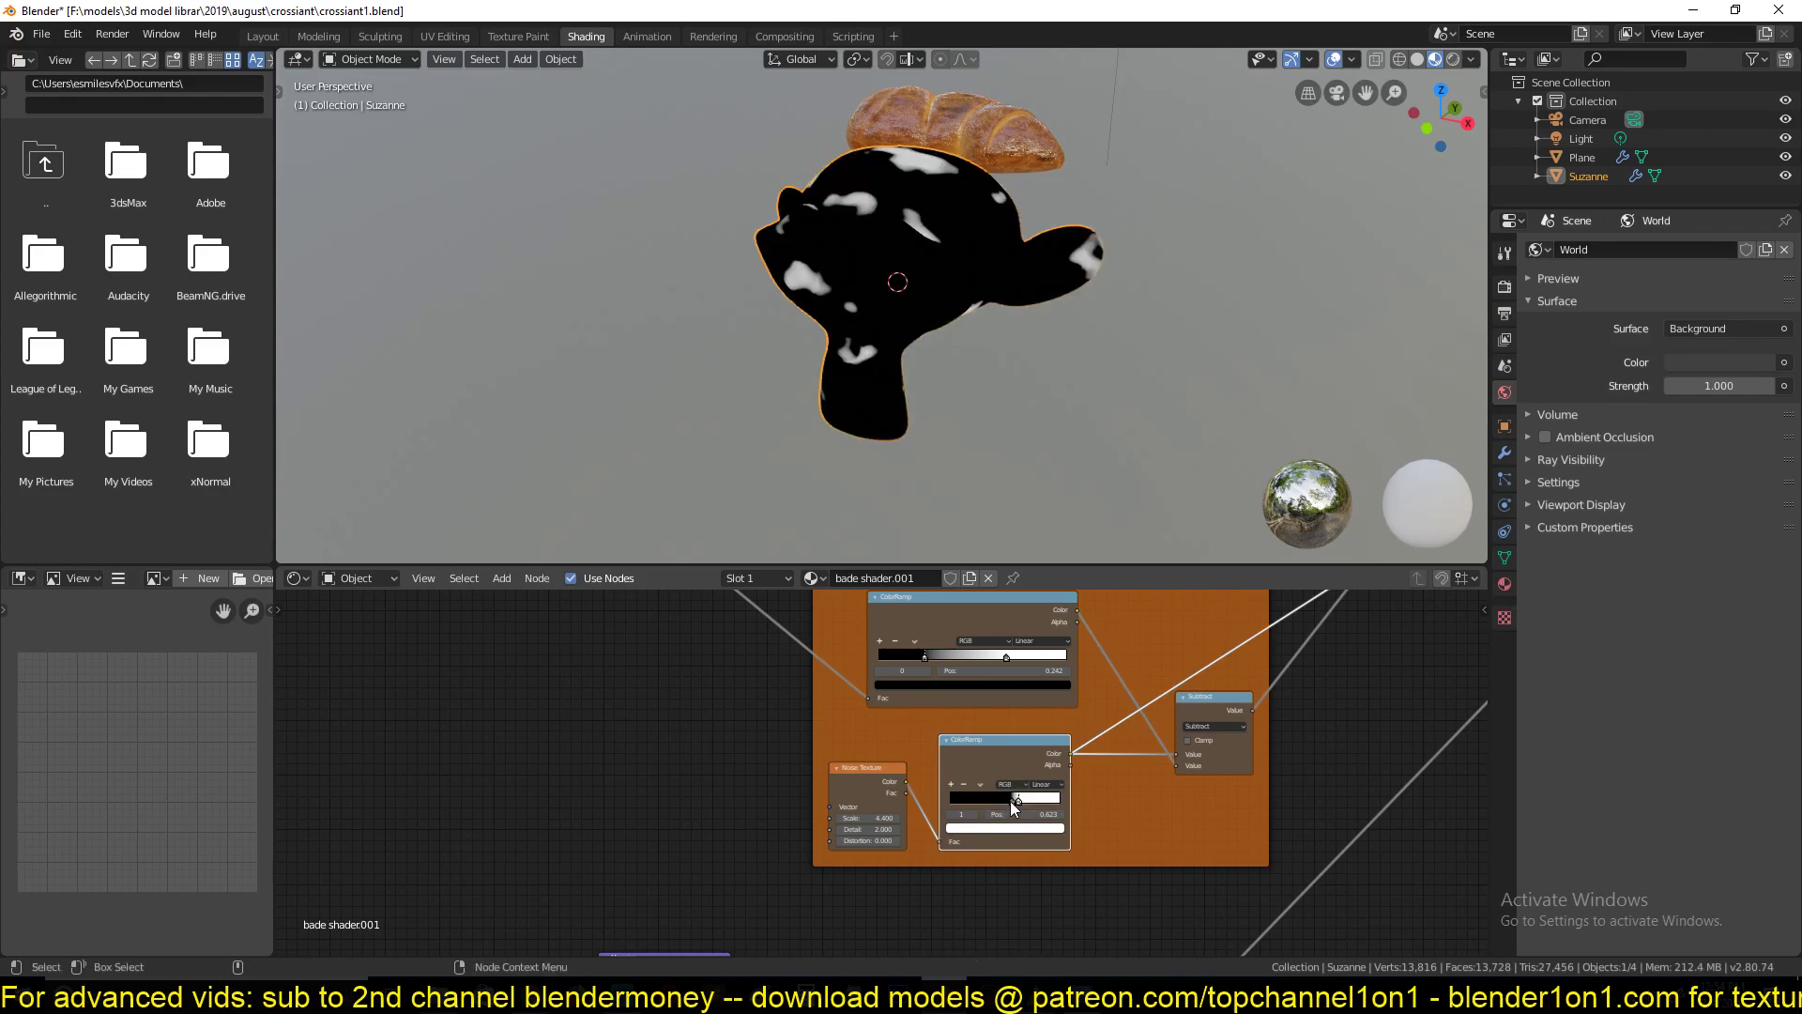
left_click_drag(1011, 798, 1000, 798)
Output the monkey's Principled BSDF again and save the file
scroll(1220, 709, "down", 5)
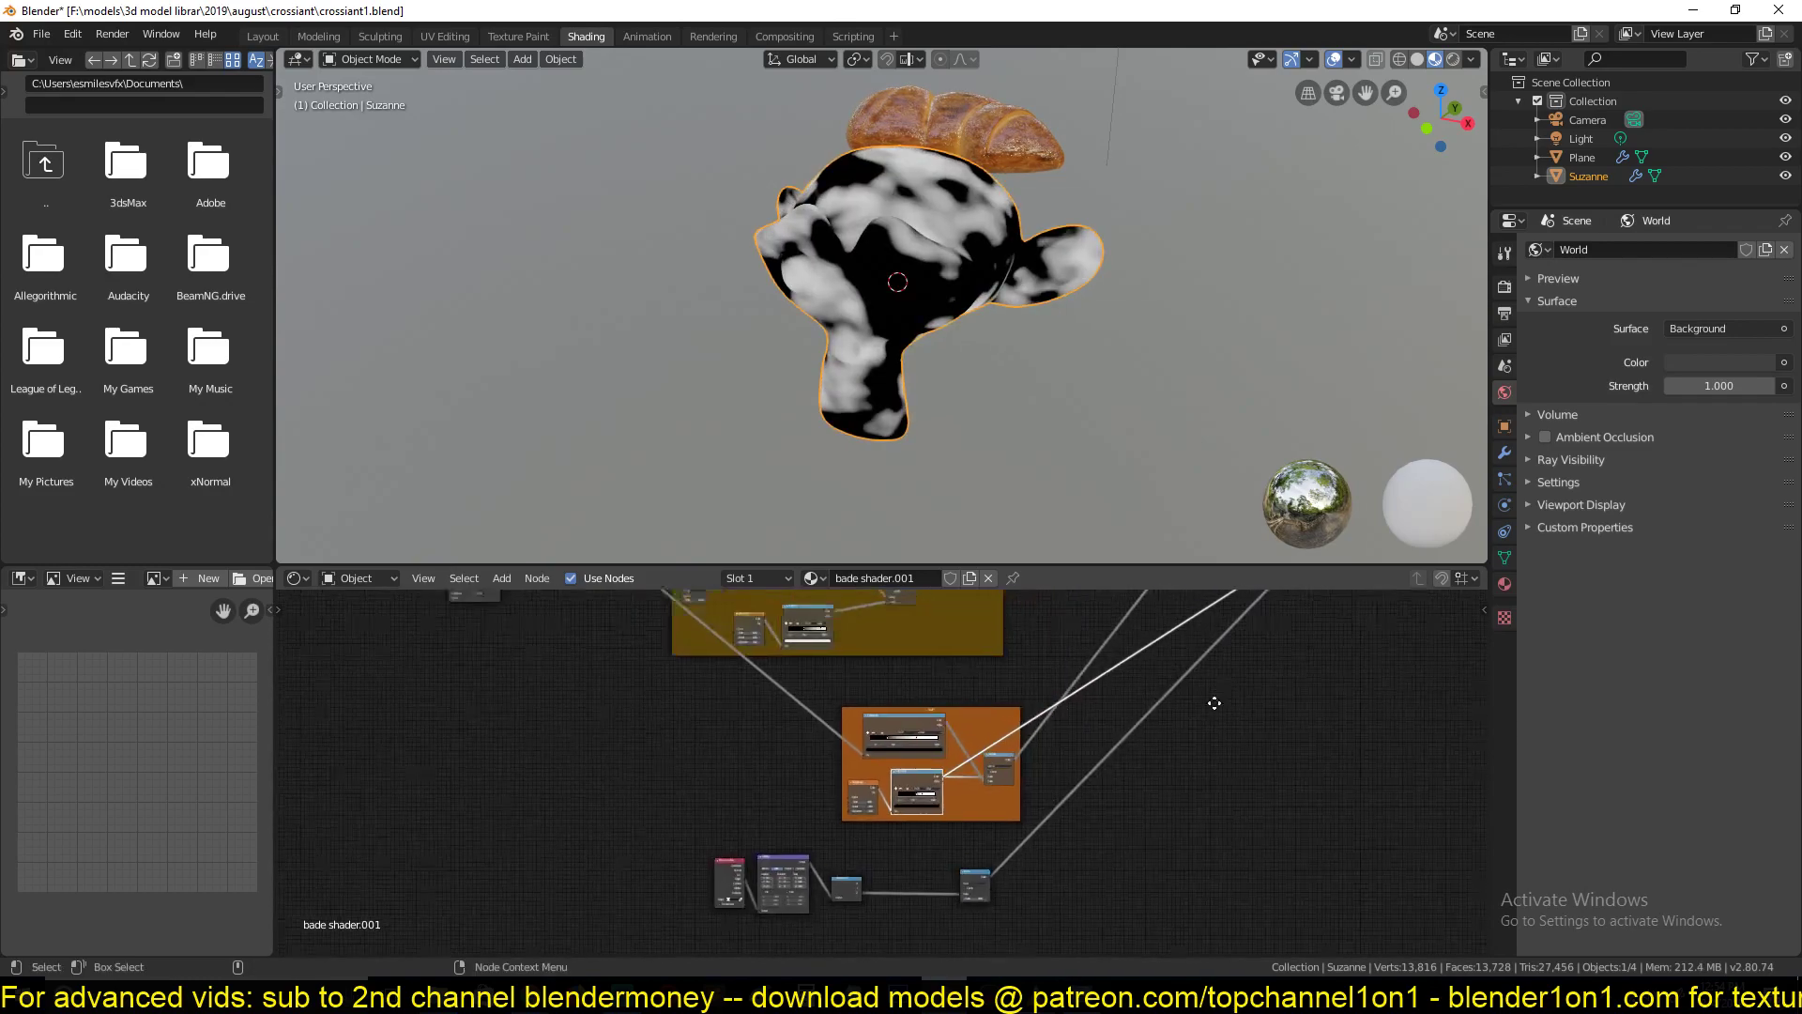
middle_click_drag(1215, 703, 985, 856)
scroll(1096, 708, "down", 4)
middle_click_drag(1137, 711, 956, 837)
left_click(1051, 664, "ctrl+shift")
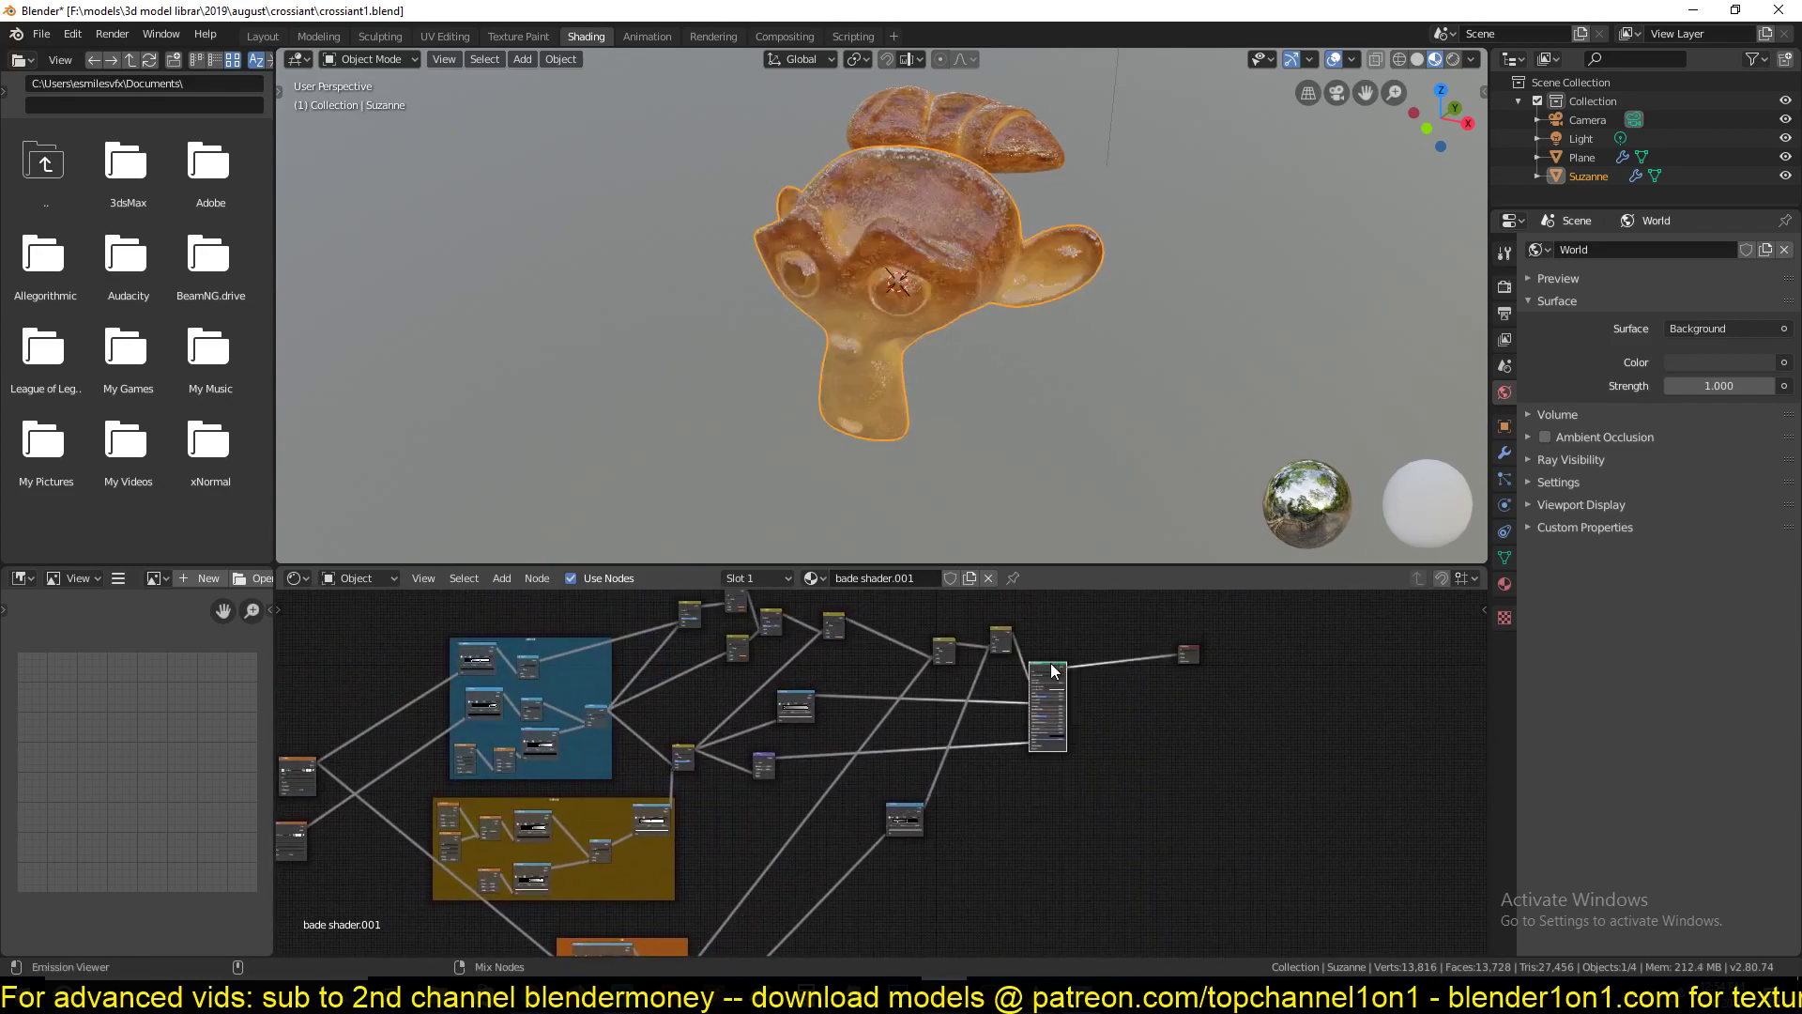
middle_click_drag(961, 476, 881, 453)
key("ctrl+s")
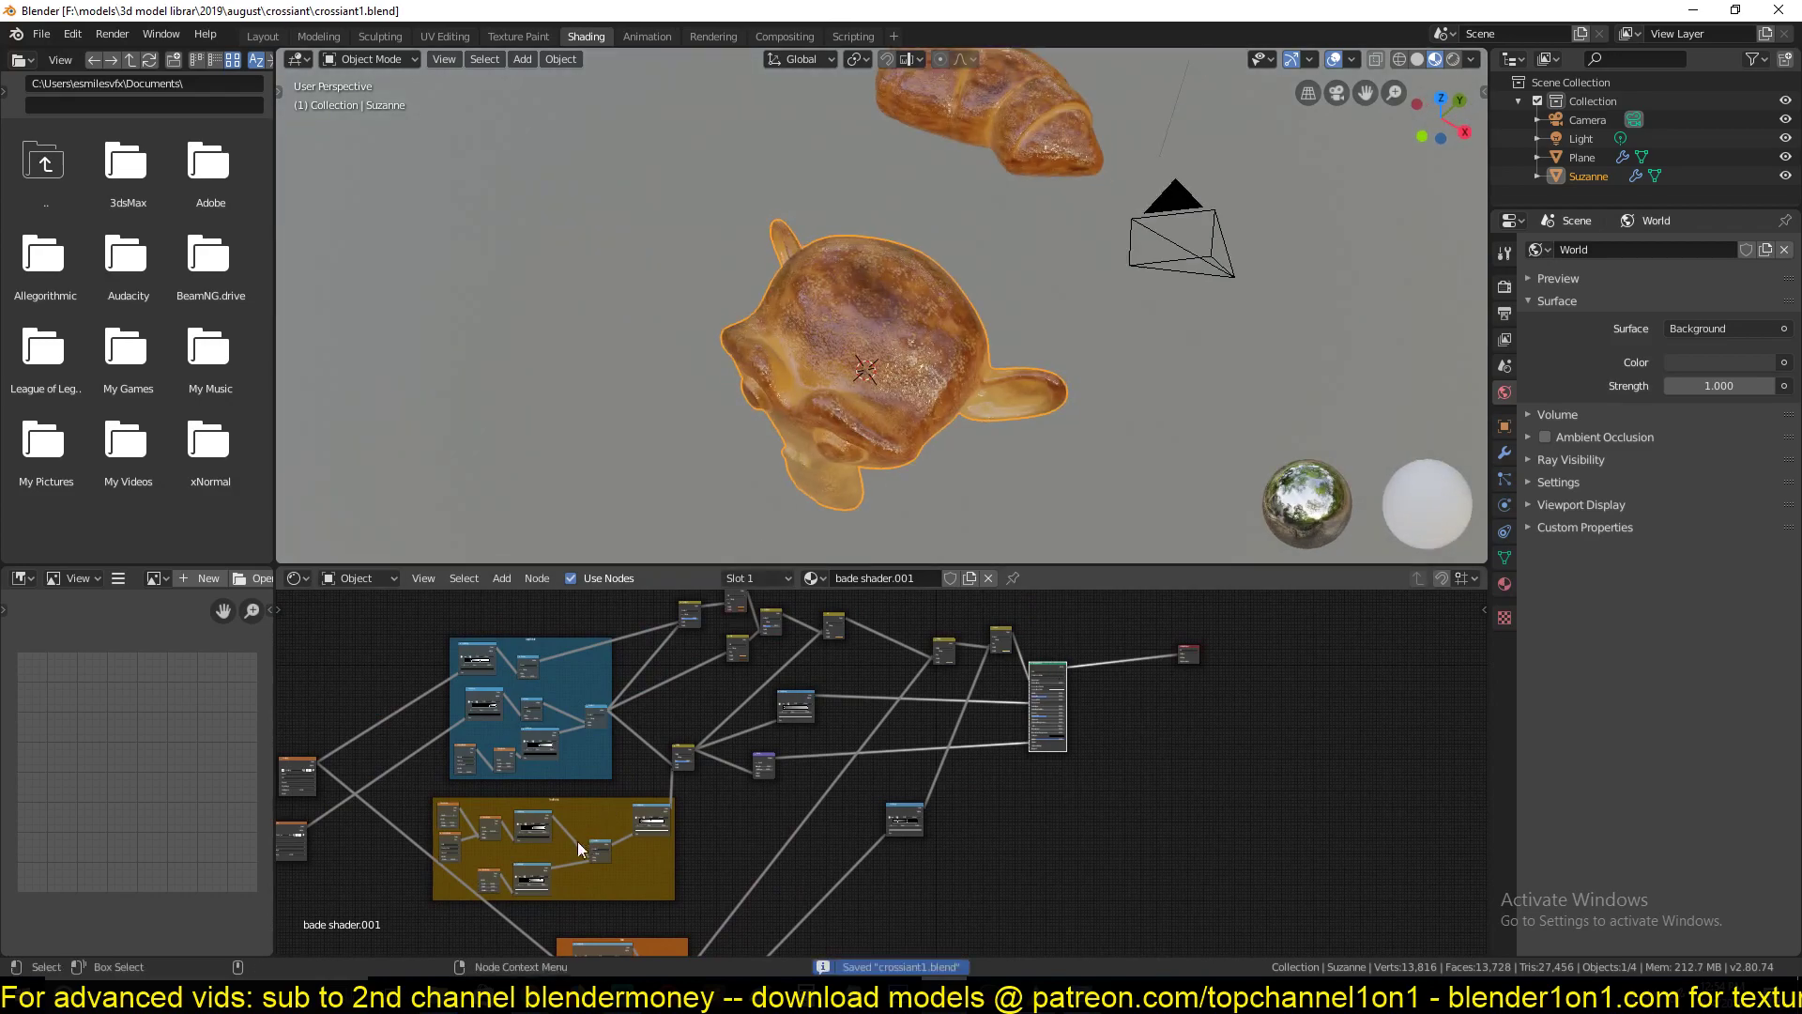
Move the white stop of the burn frame's upper ColorRamp to position 0.583 in the monkey's material
scroll(803, 823, "up", 3)
middle_click_drag(805, 823, 880, 628)
scroll(875, 286, "up", 4)
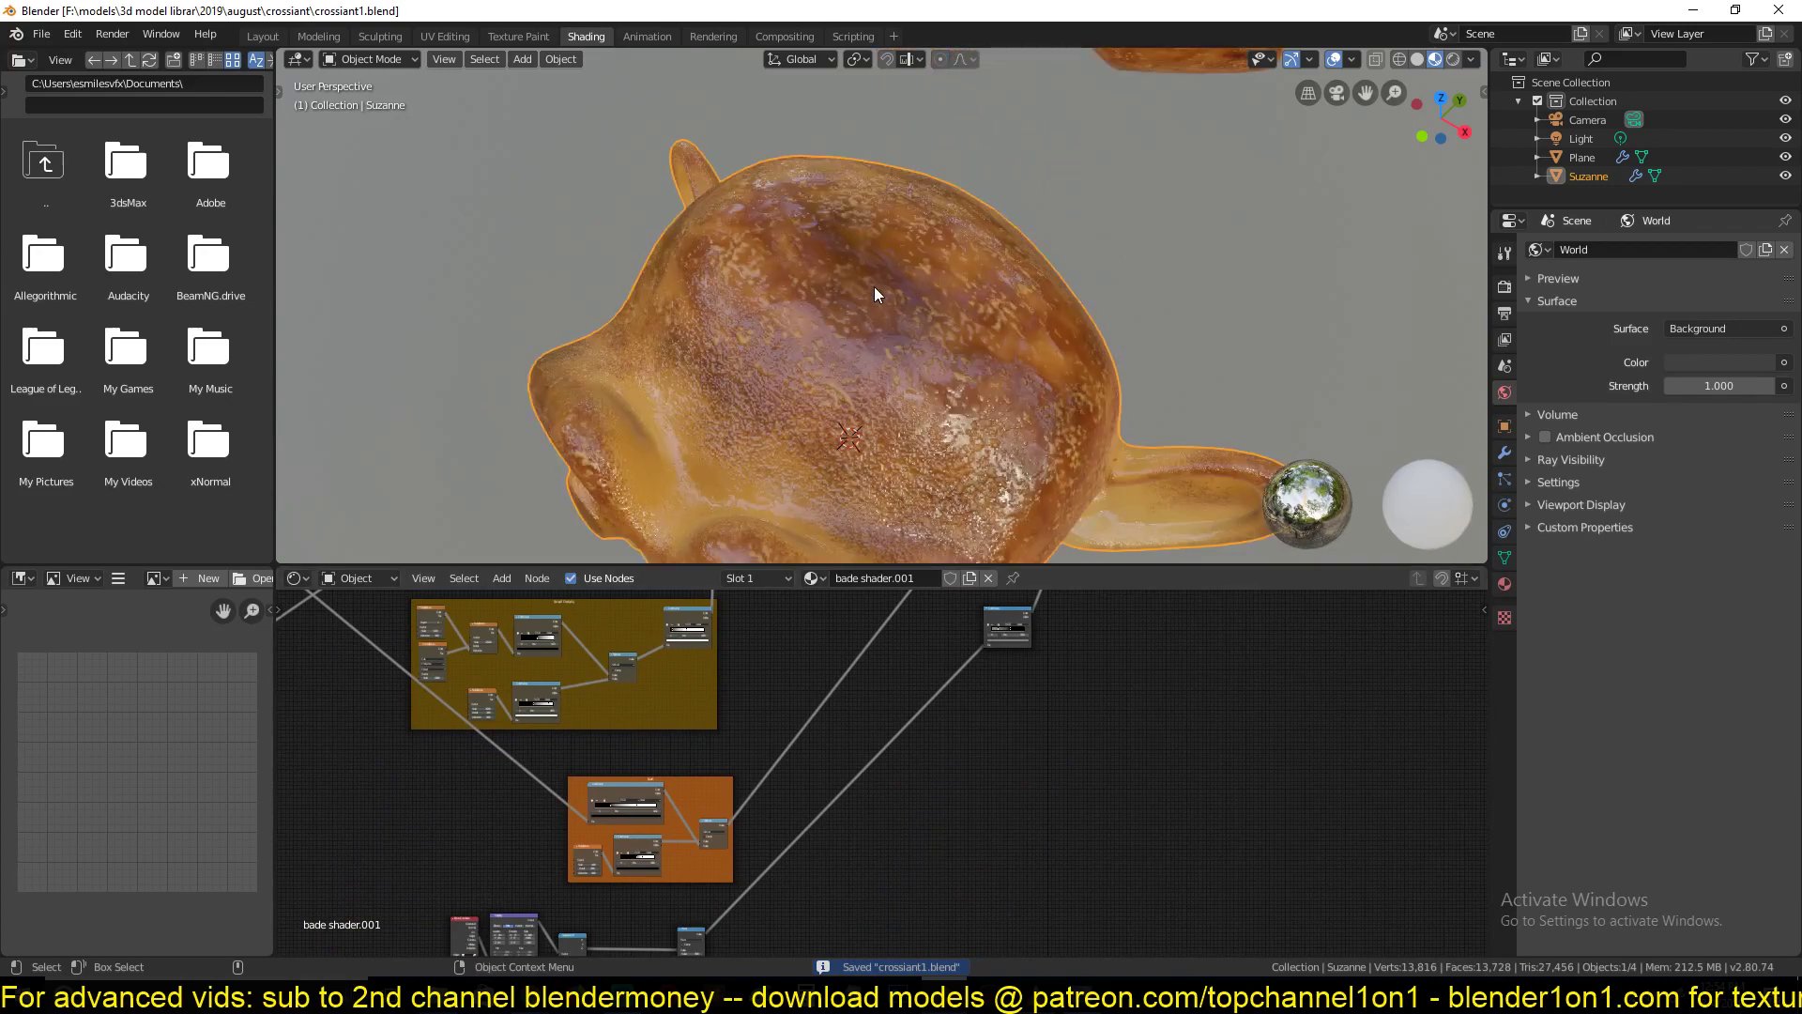
middle_click_drag(694, 938, 879, 770)
scroll(853, 852, "up", 5)
middle_click_drag(842, 450, 905, 516)
scroll(873, 805, "up", 3)
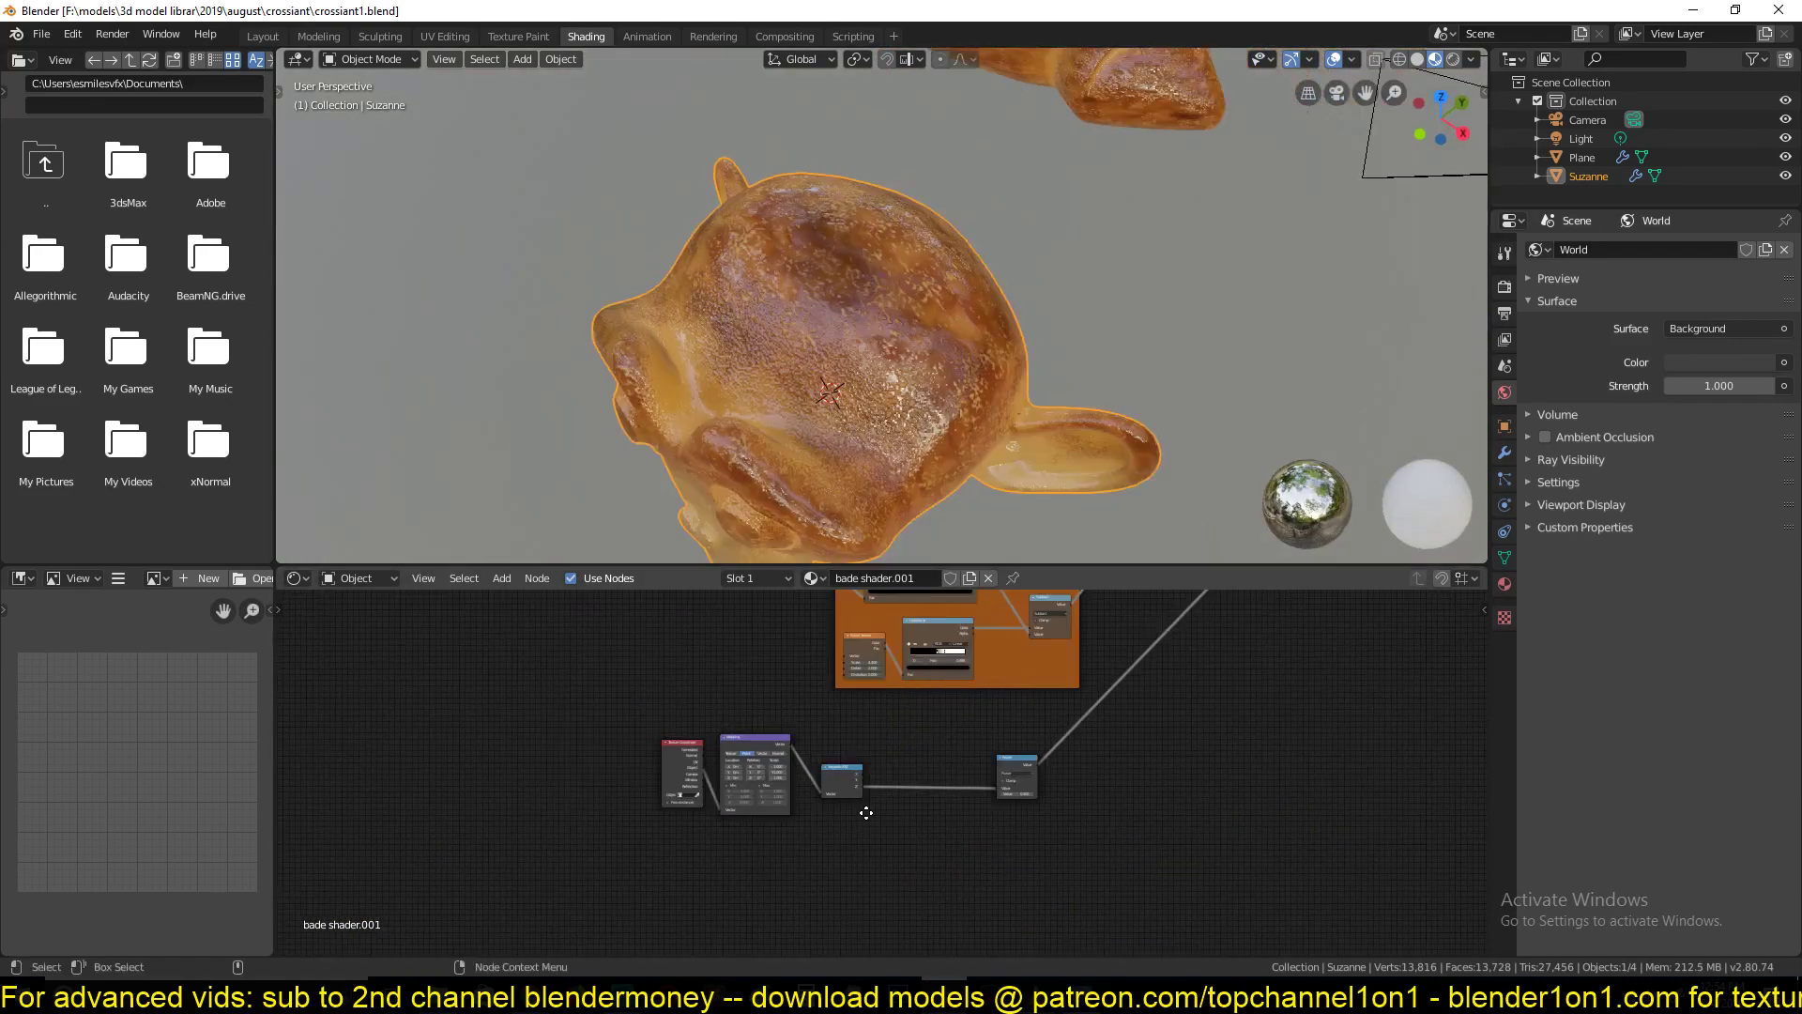
scroll(886, 805, "up", 3)
mouse_move(809, 799)
middle_mouse_down()
mouse_move(709, 704)
mouse_move(691, 849)
middle_mouse_up()
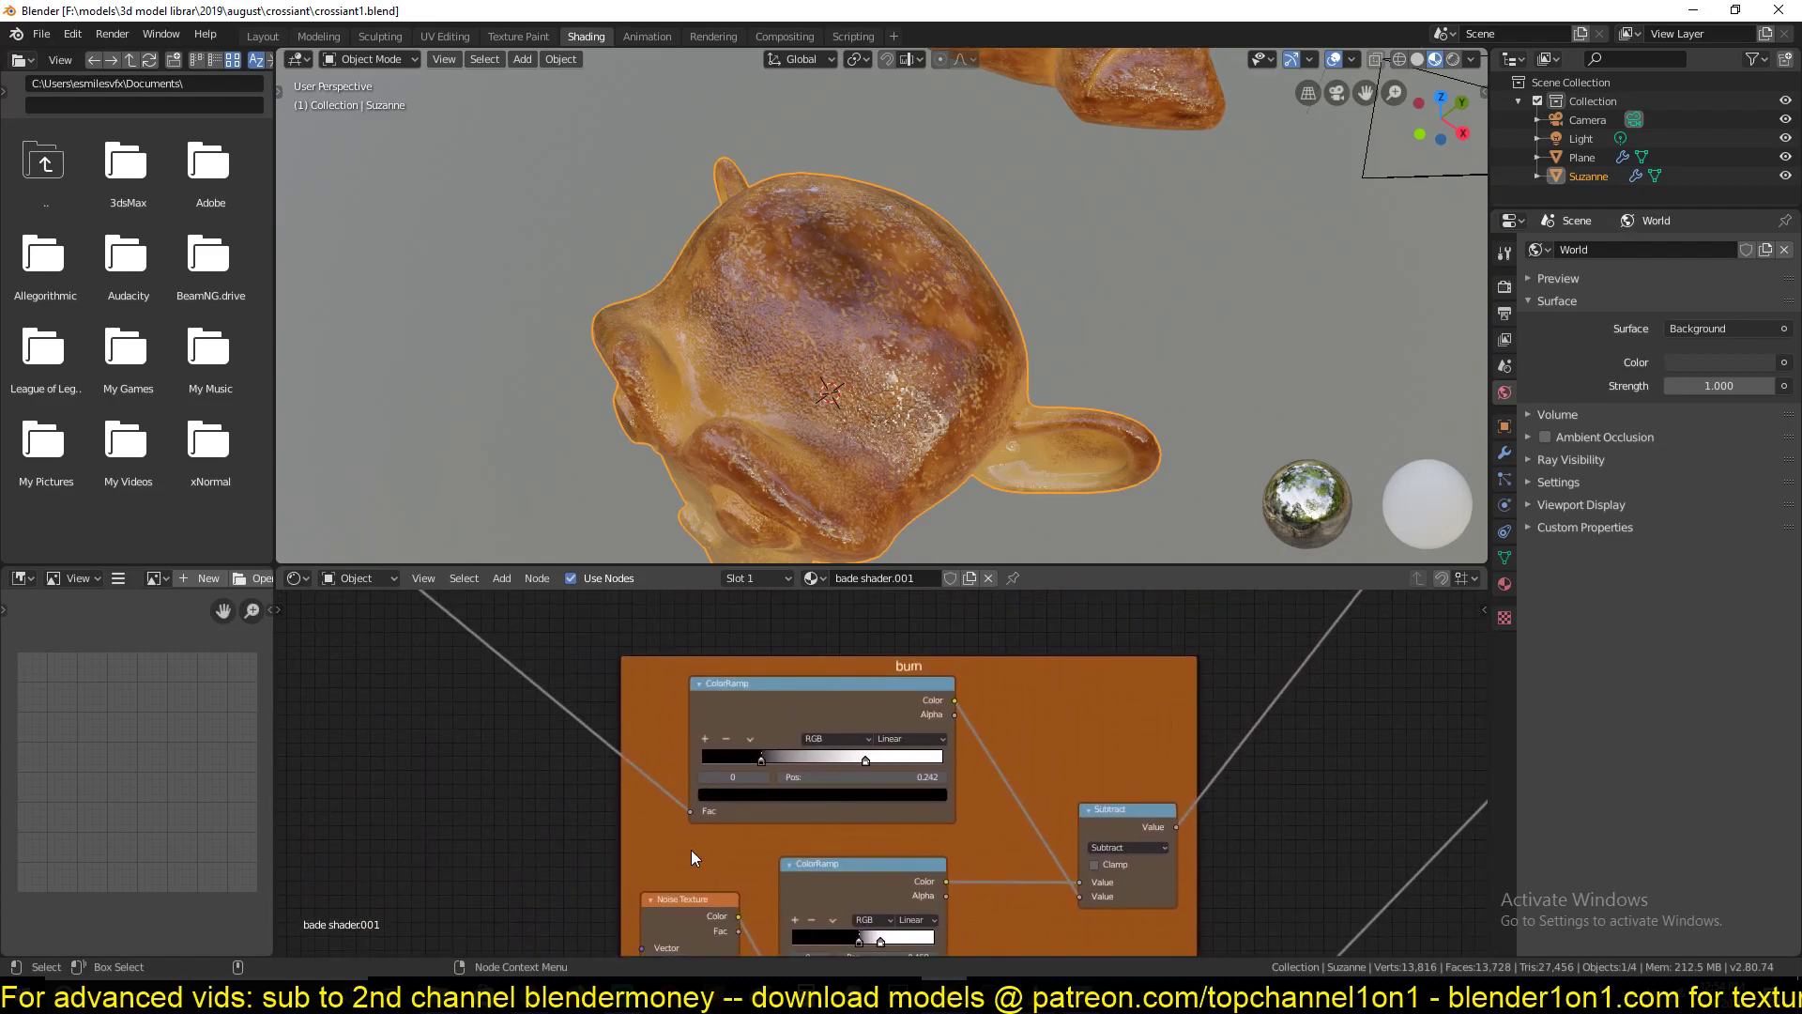
mouse_move(894, 706)
middle_mouse_down()
mouse_move(909, 621)
mouse_move(923, 650)
mouse_move(903, 657)
middle_mouse_up()
left_click_drag(895, 678, 893, 679)
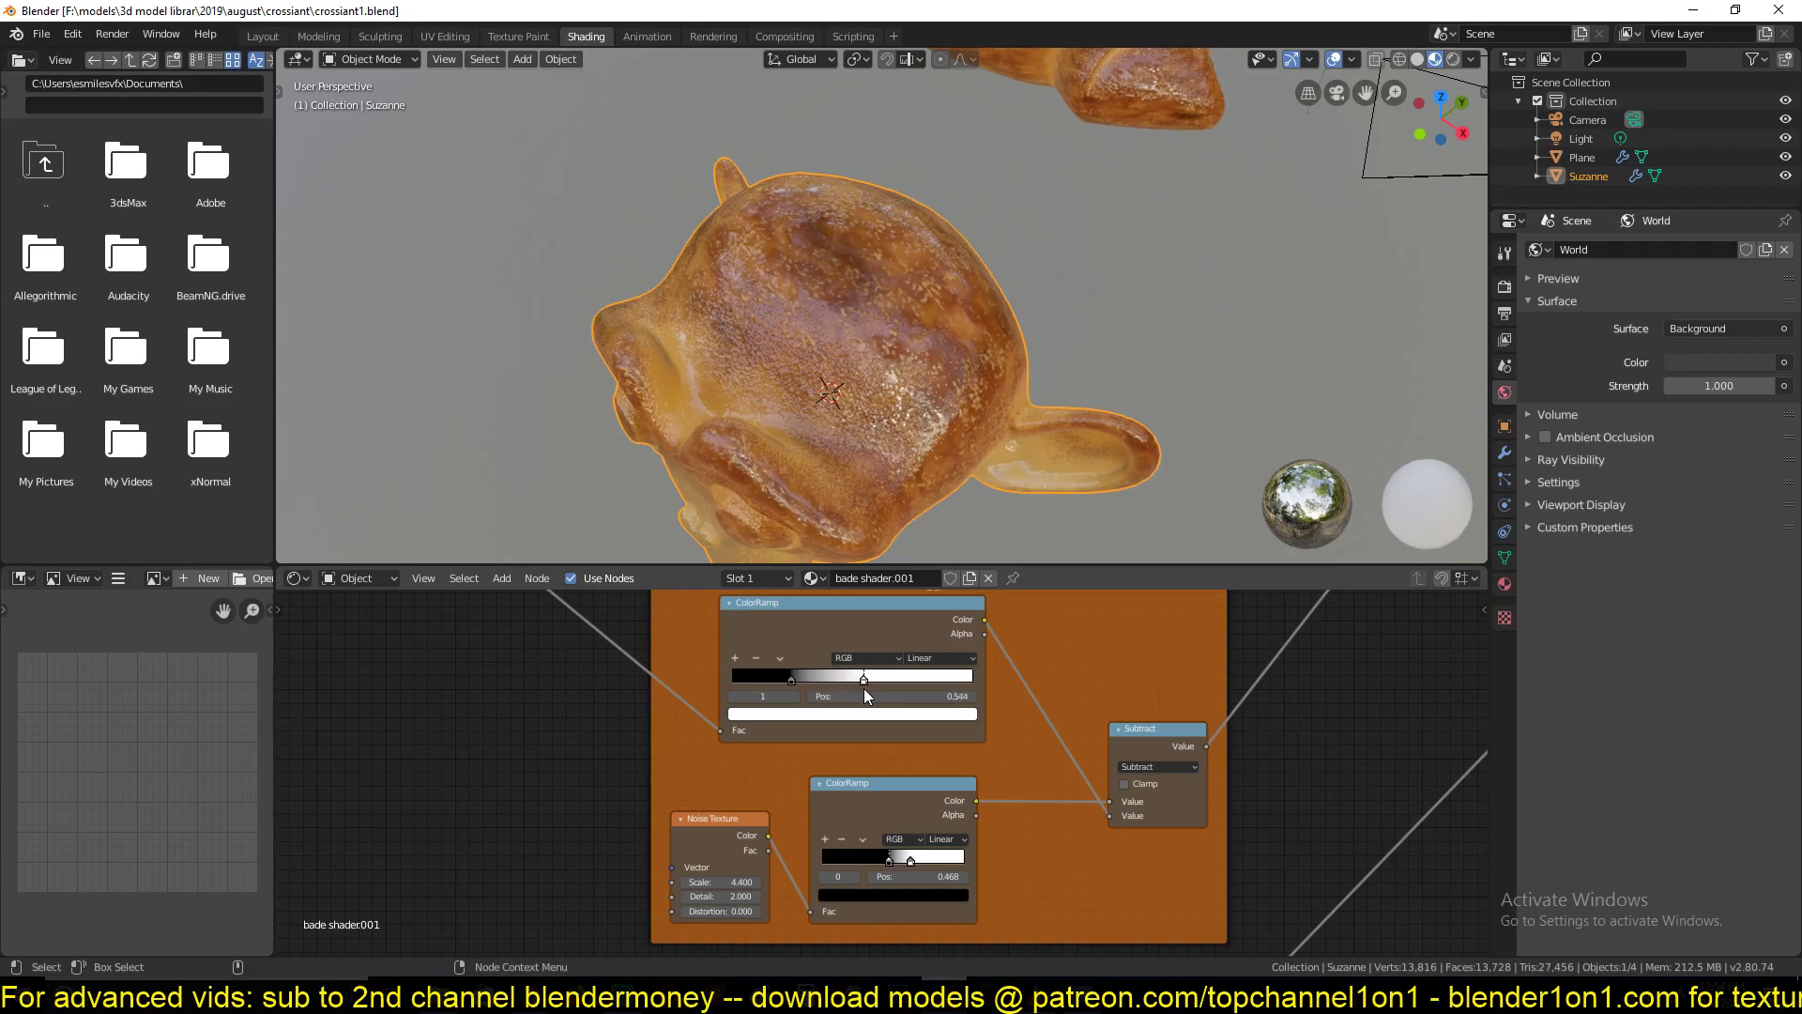
Set the burn frame's lower ColorRamp stops to 0.127 for black and 0.473 for white, and check the monkey's shading
left_click_drag(898, 865, 840, 868)
middle_click_drag(829, 554, 817, 329)
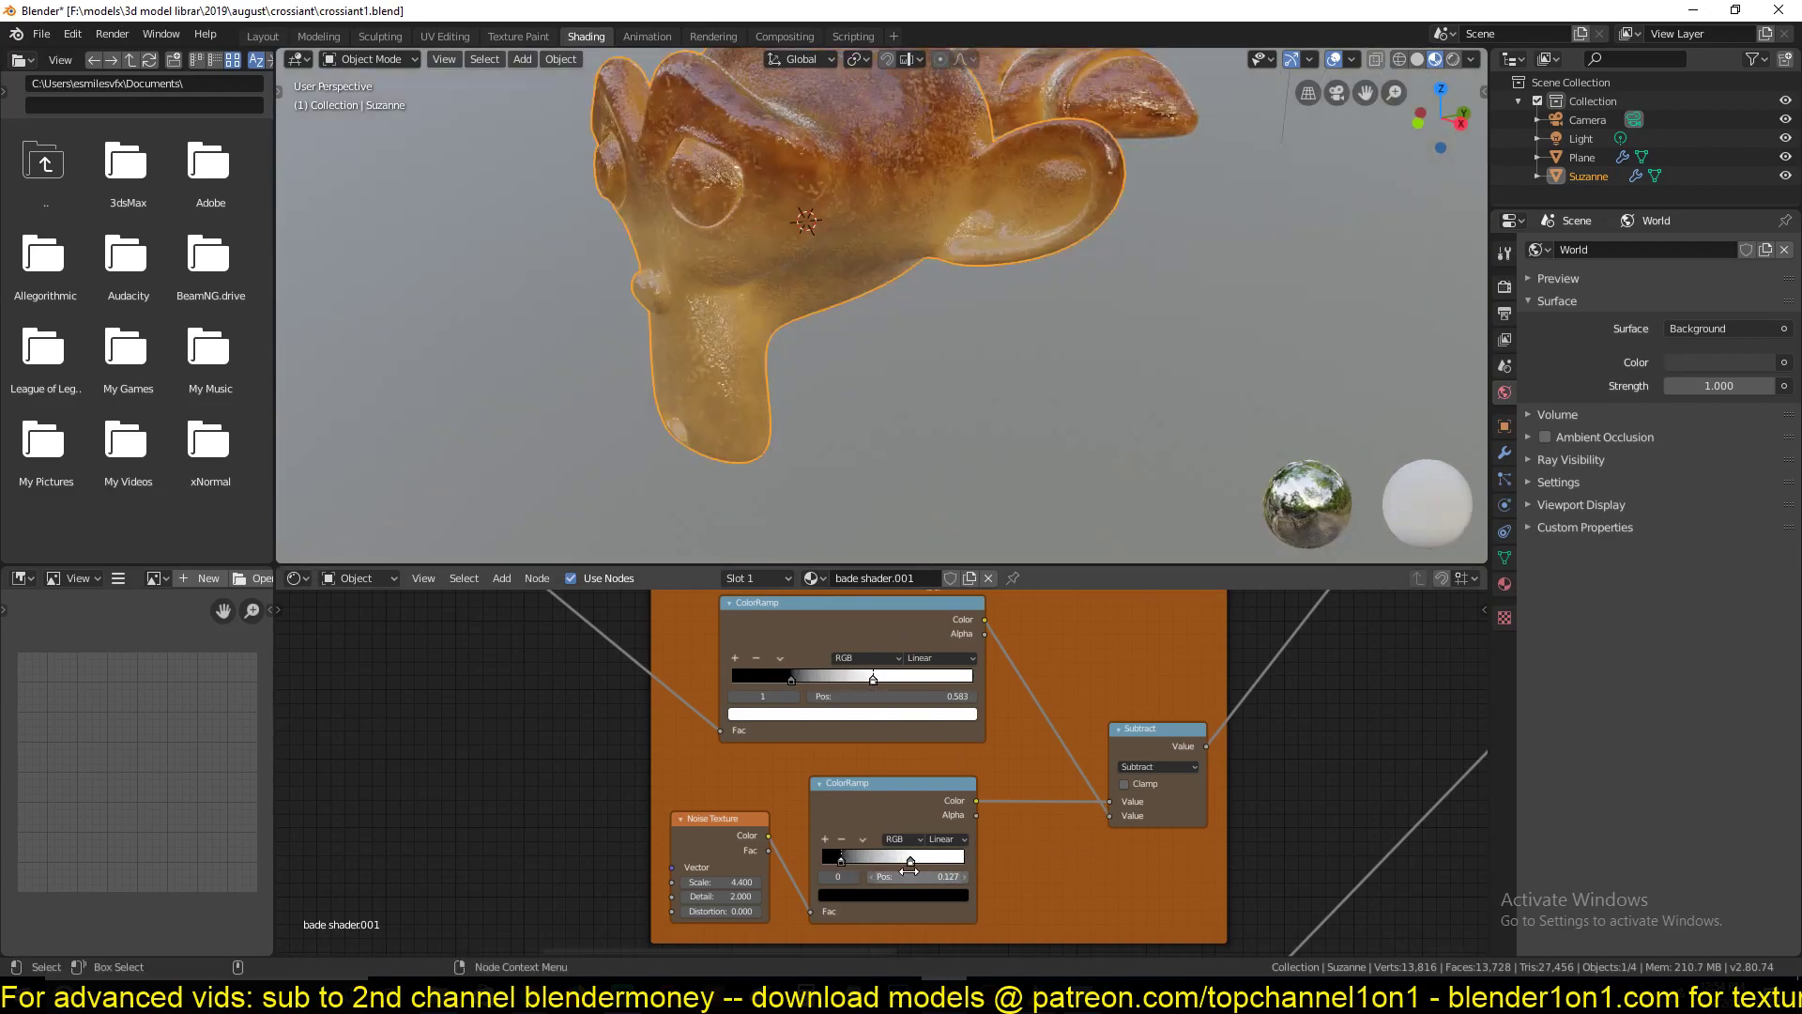
mouse_move(904, 859)
left_mouse_down()
mouse_move(852, 861)
mouse_move(885, 864)
left_mouse_up()
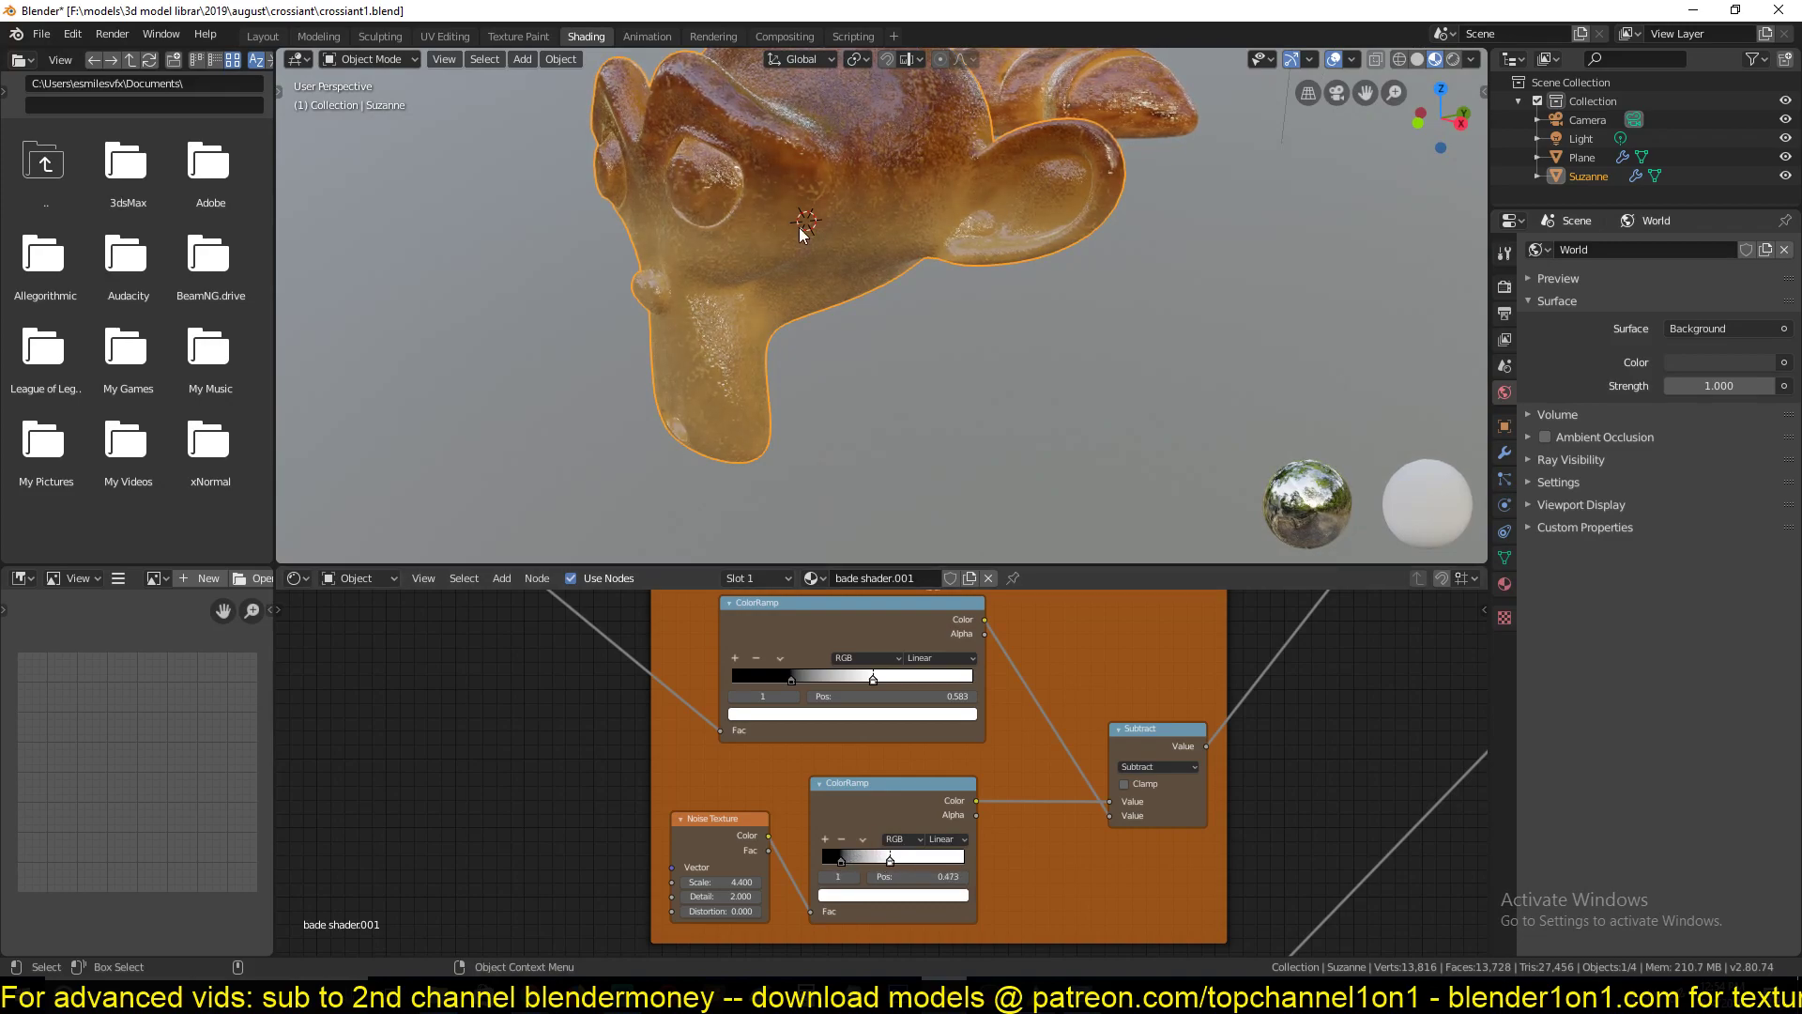
scroll(804, 256, "down", 3)
middle_click_drag(797, 301, 766, 238)
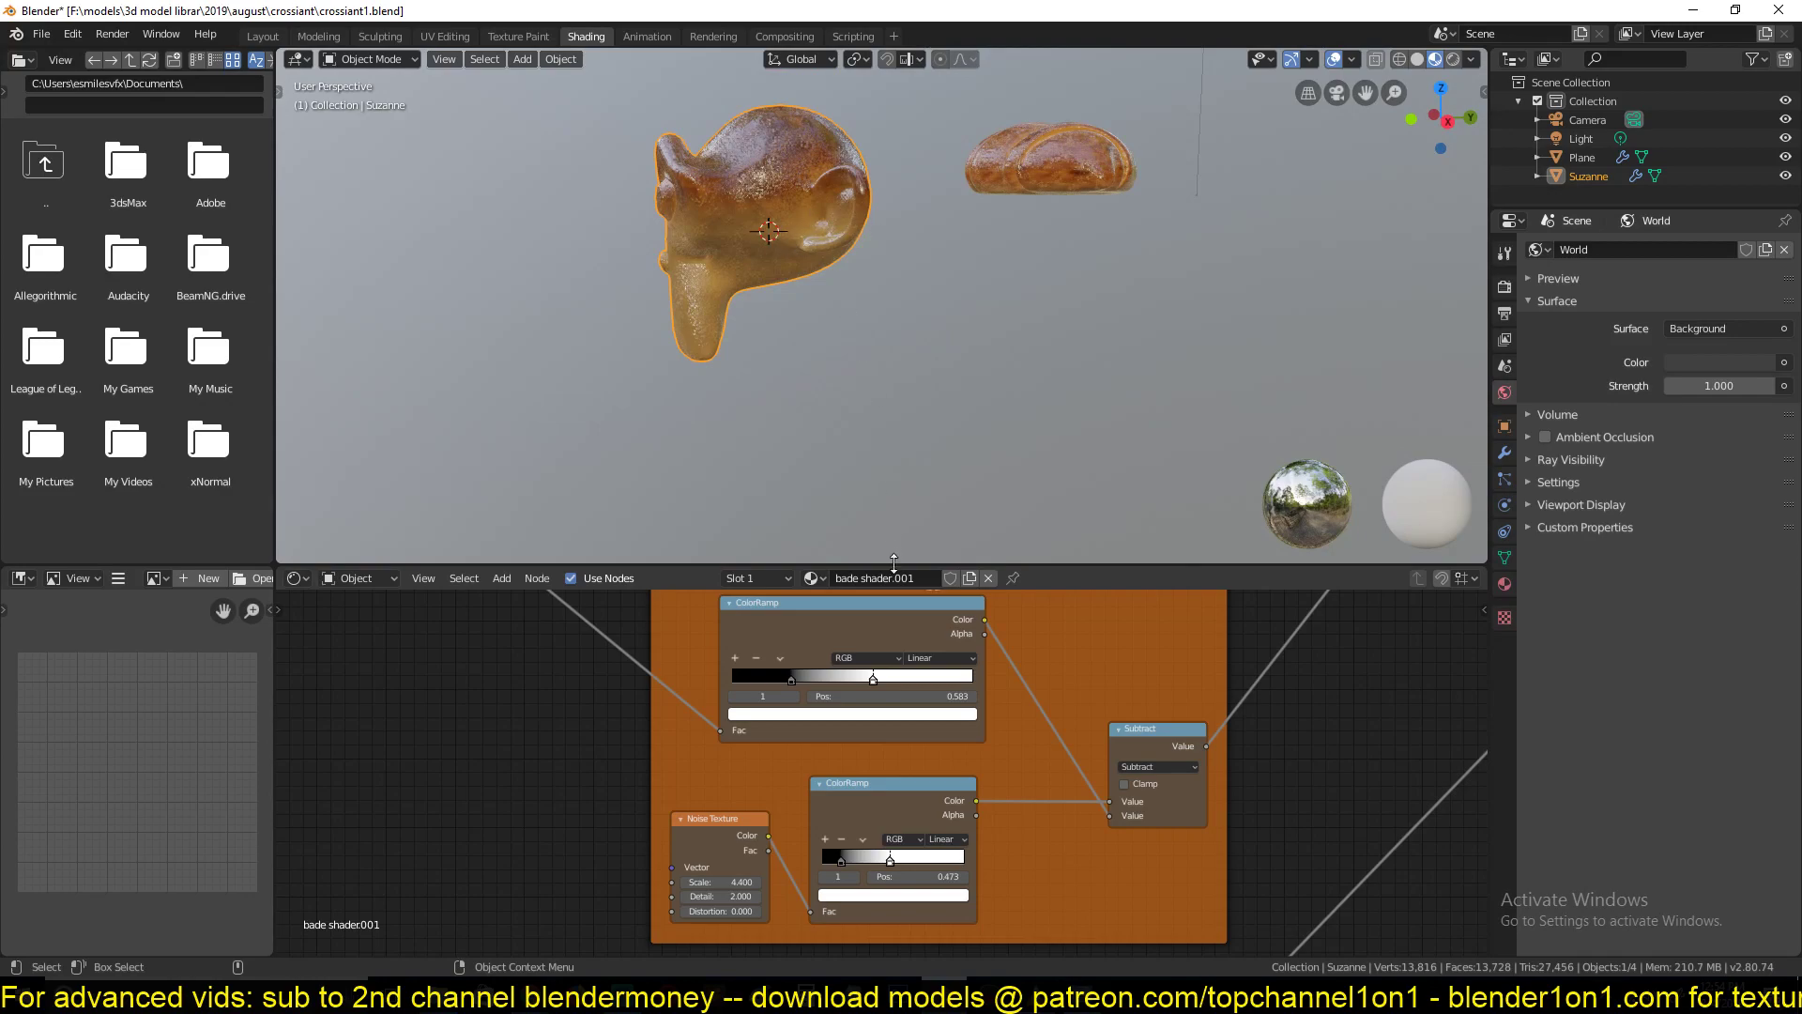
Set the exponent of the Power node below the burn frame to 0.300 in the monkey's material
scroll(1047, 707, "down", 1)
scroll(1047, 707, "down", 2)
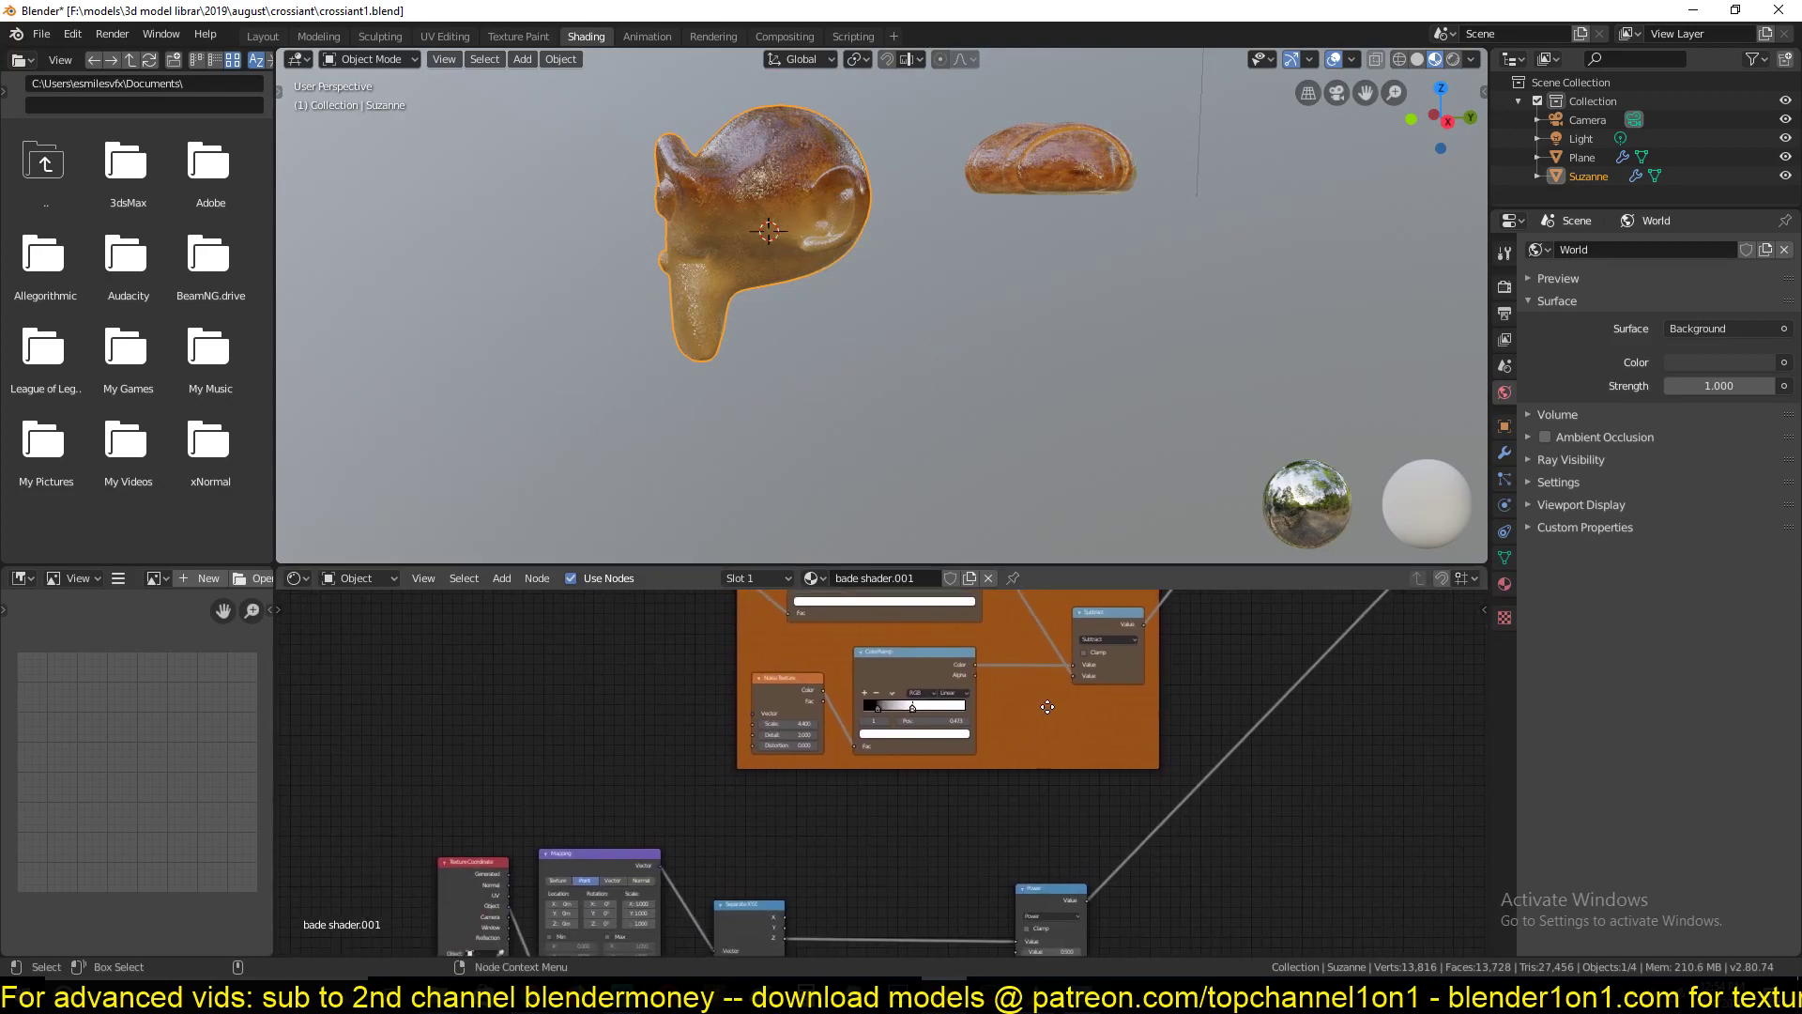
middle_click_drag(1047, 706, 1016, 629)
scroll(944, 815, "up", 4)
middle_click_drag(945, 818, 921, 744)
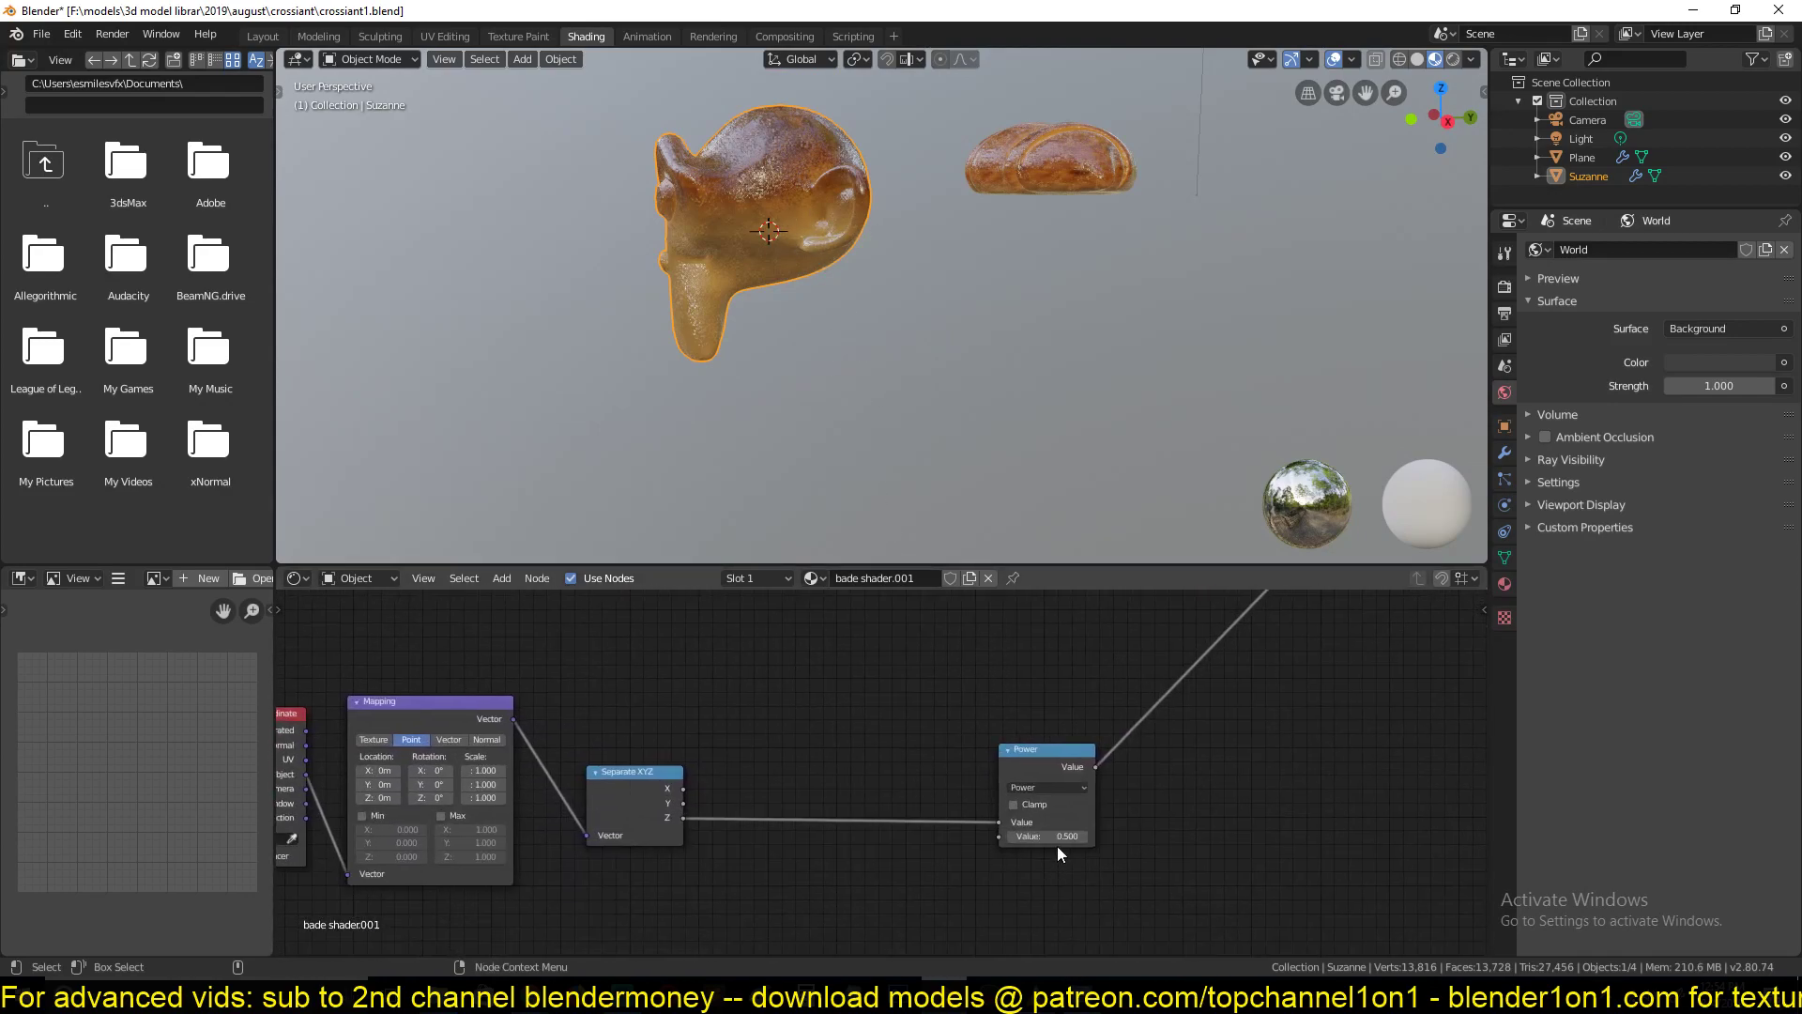
middle_click_drag(510, 832, 571, 843)
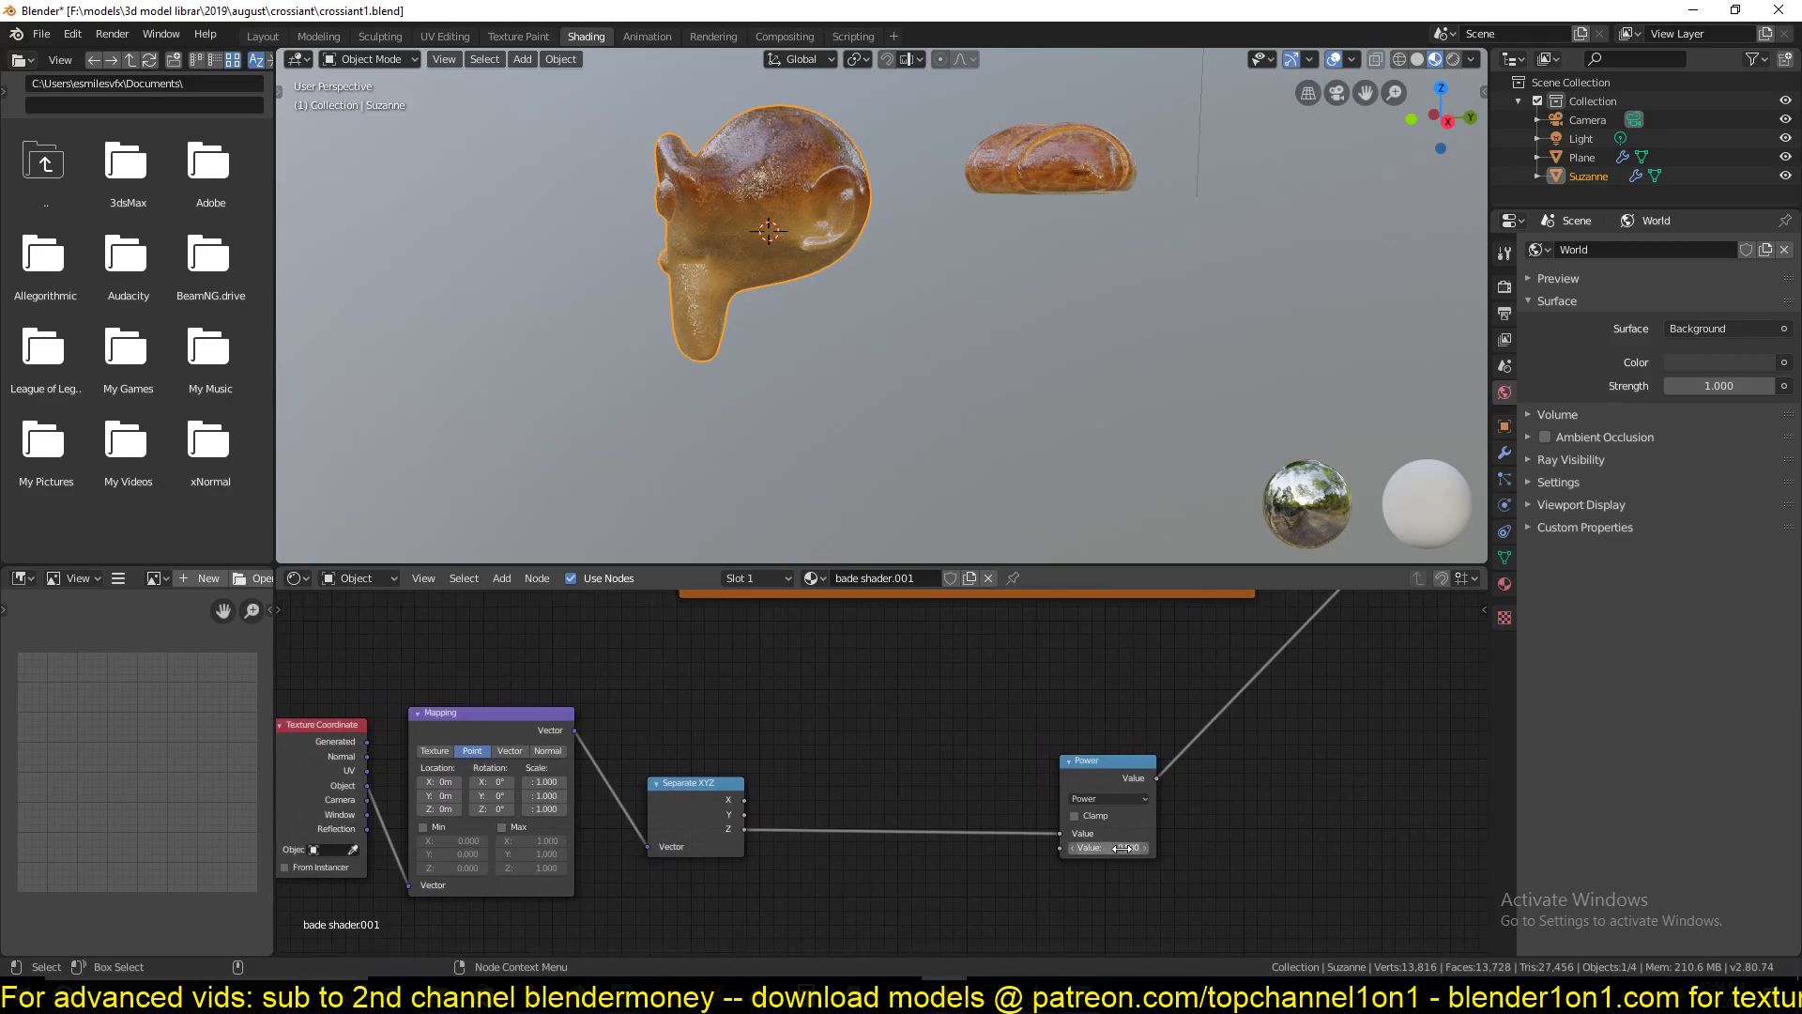
mouse_move(1122, 848)
left_mouse_down()
mouse_move(1070, 848)
mouse_move(1149, 848)
left_mouse_up()
Adjust the ColorRamp fed by the Power node, moving its grey stop to the start and its black stop to about 0.59
scroll(1001, 808, "down", 8)
middle_click_drag(1056, 736, 525, 935)
scroll(877, 789, "up", 8)
middle_click_drag(1100, 776, 963, 804)
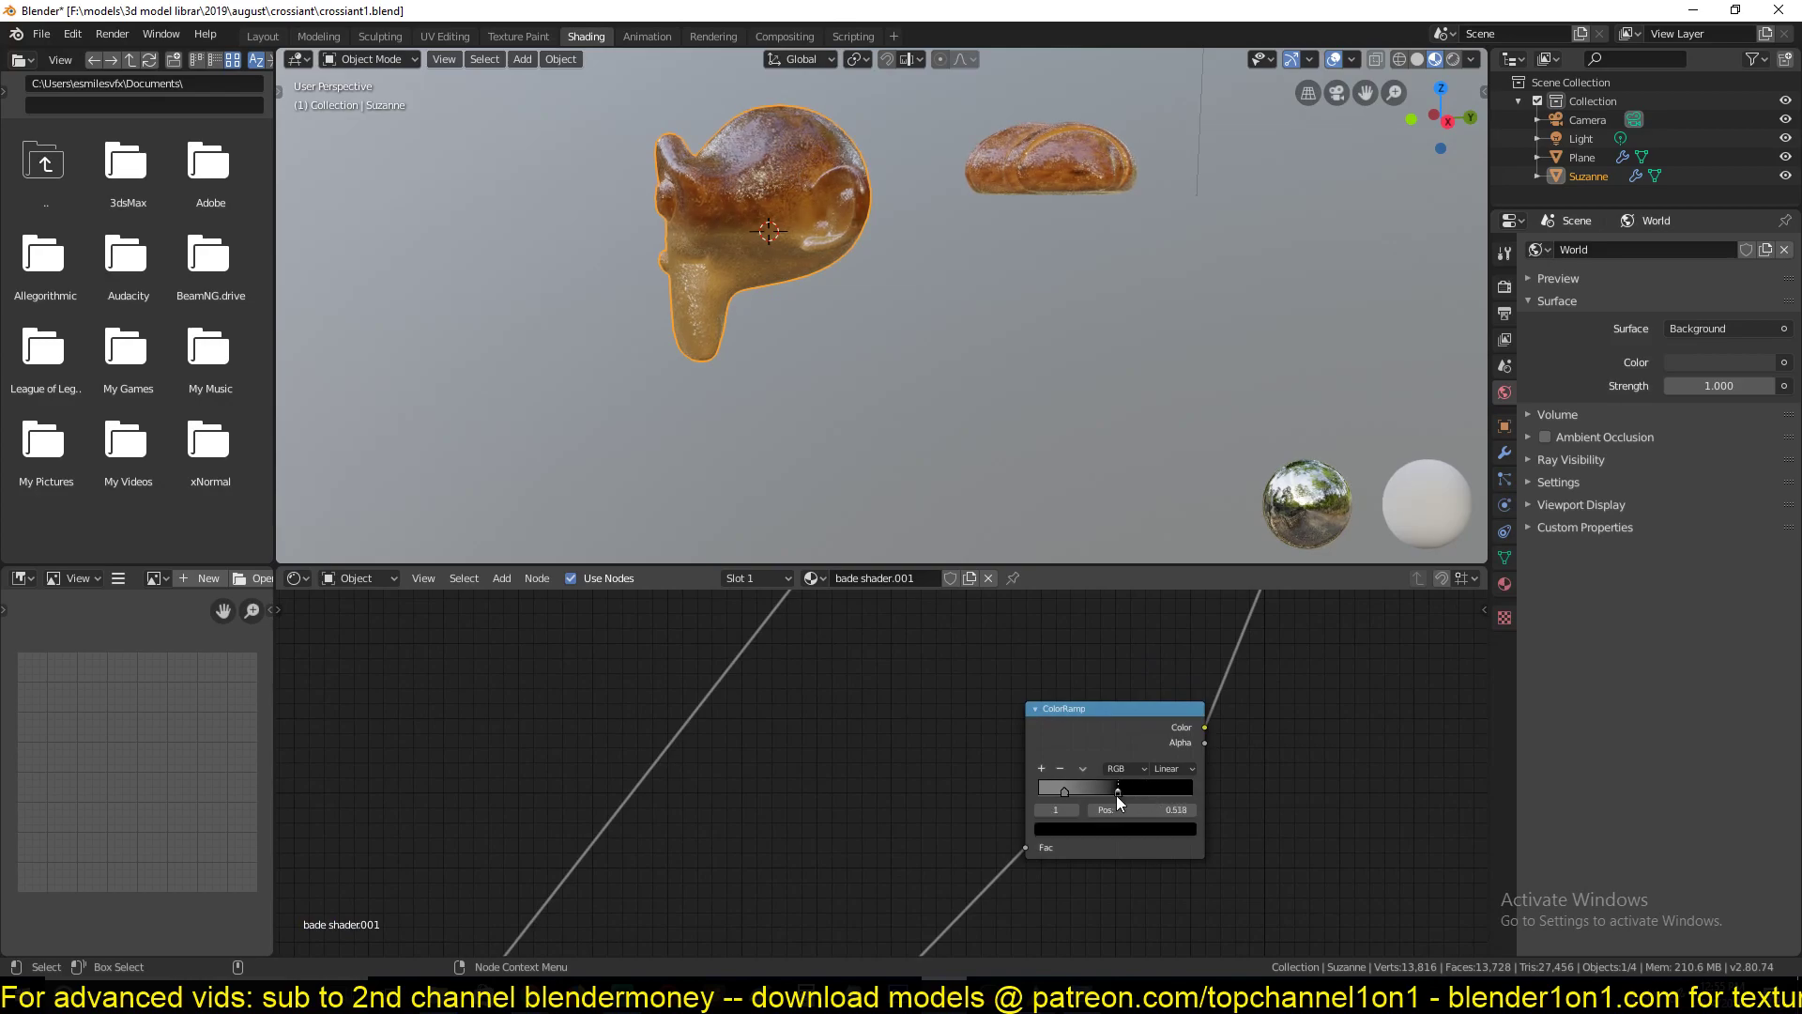
left_click_drag(1116, 796, 1111, 796)
left_click(1061, 789)
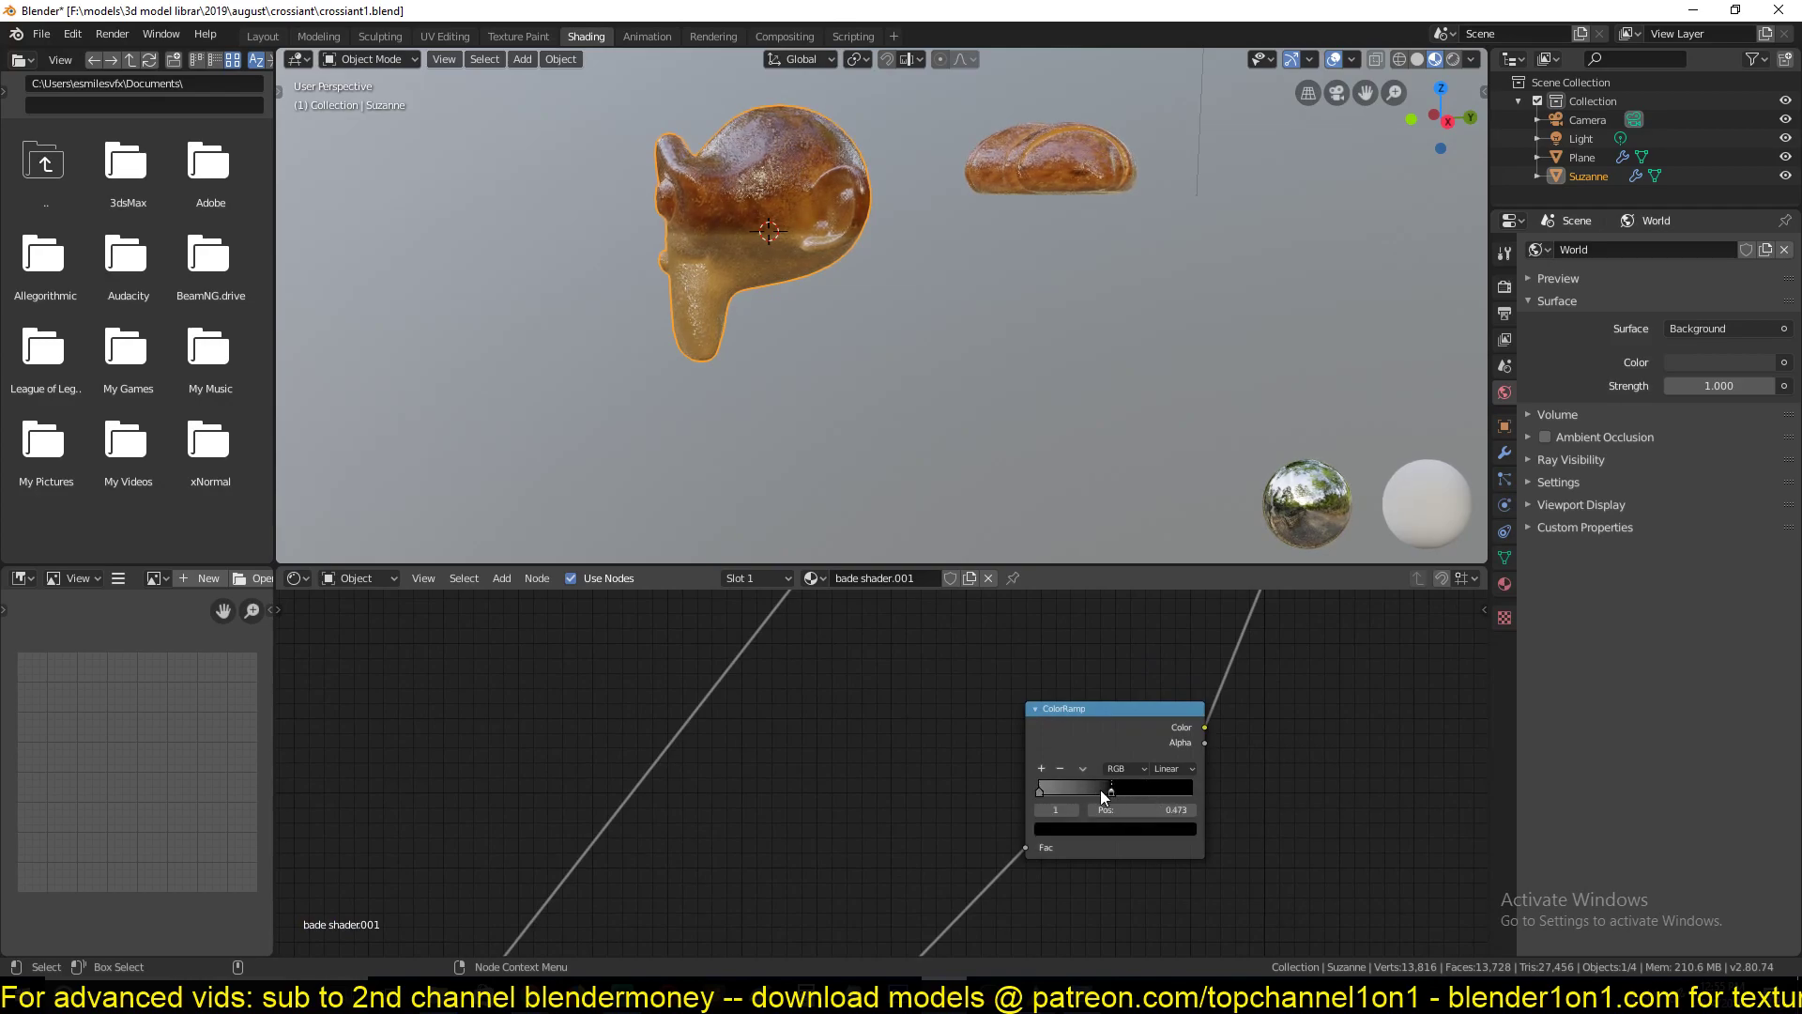
Set the Mapping node's Z location to 0.6 m and compare the undersides of the monkey and the croissant
middle_click_drag(759, 763, 1032, 650)
scroll(963, 663, "down", 9)
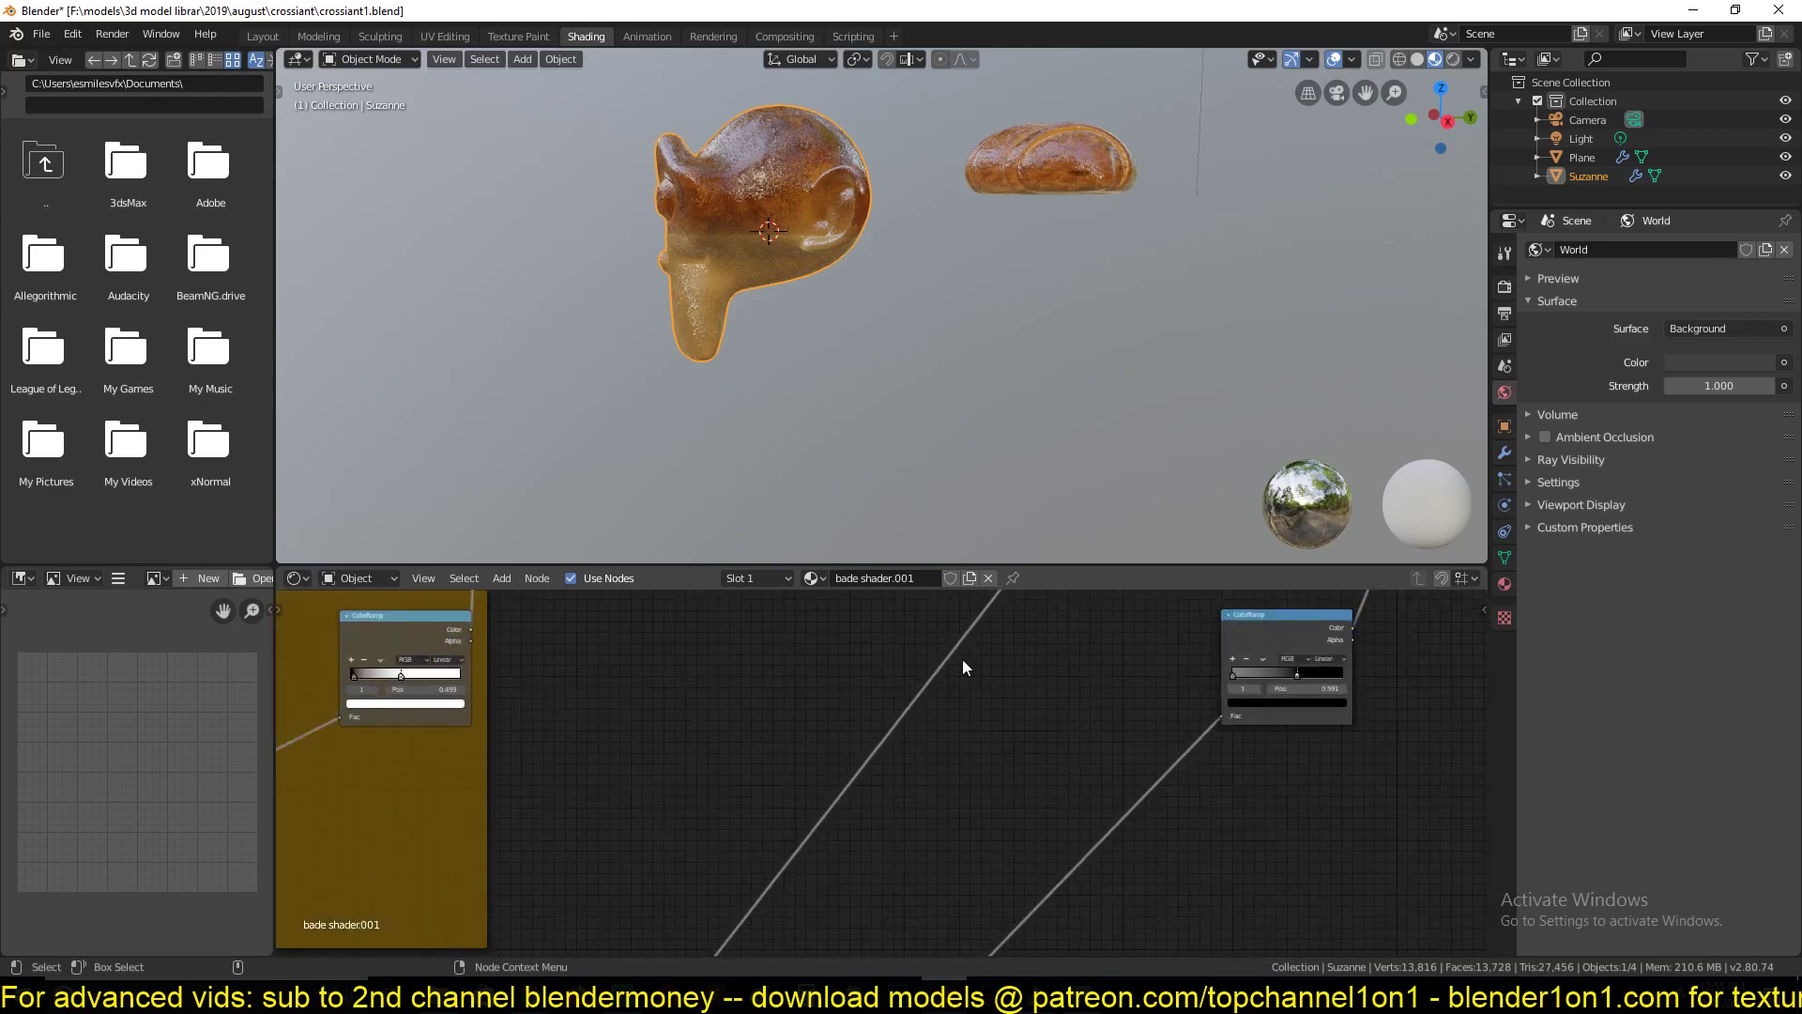
middle_click_drag(557, 838, 1064, 672)
scroll(985, 680, "up", 10)
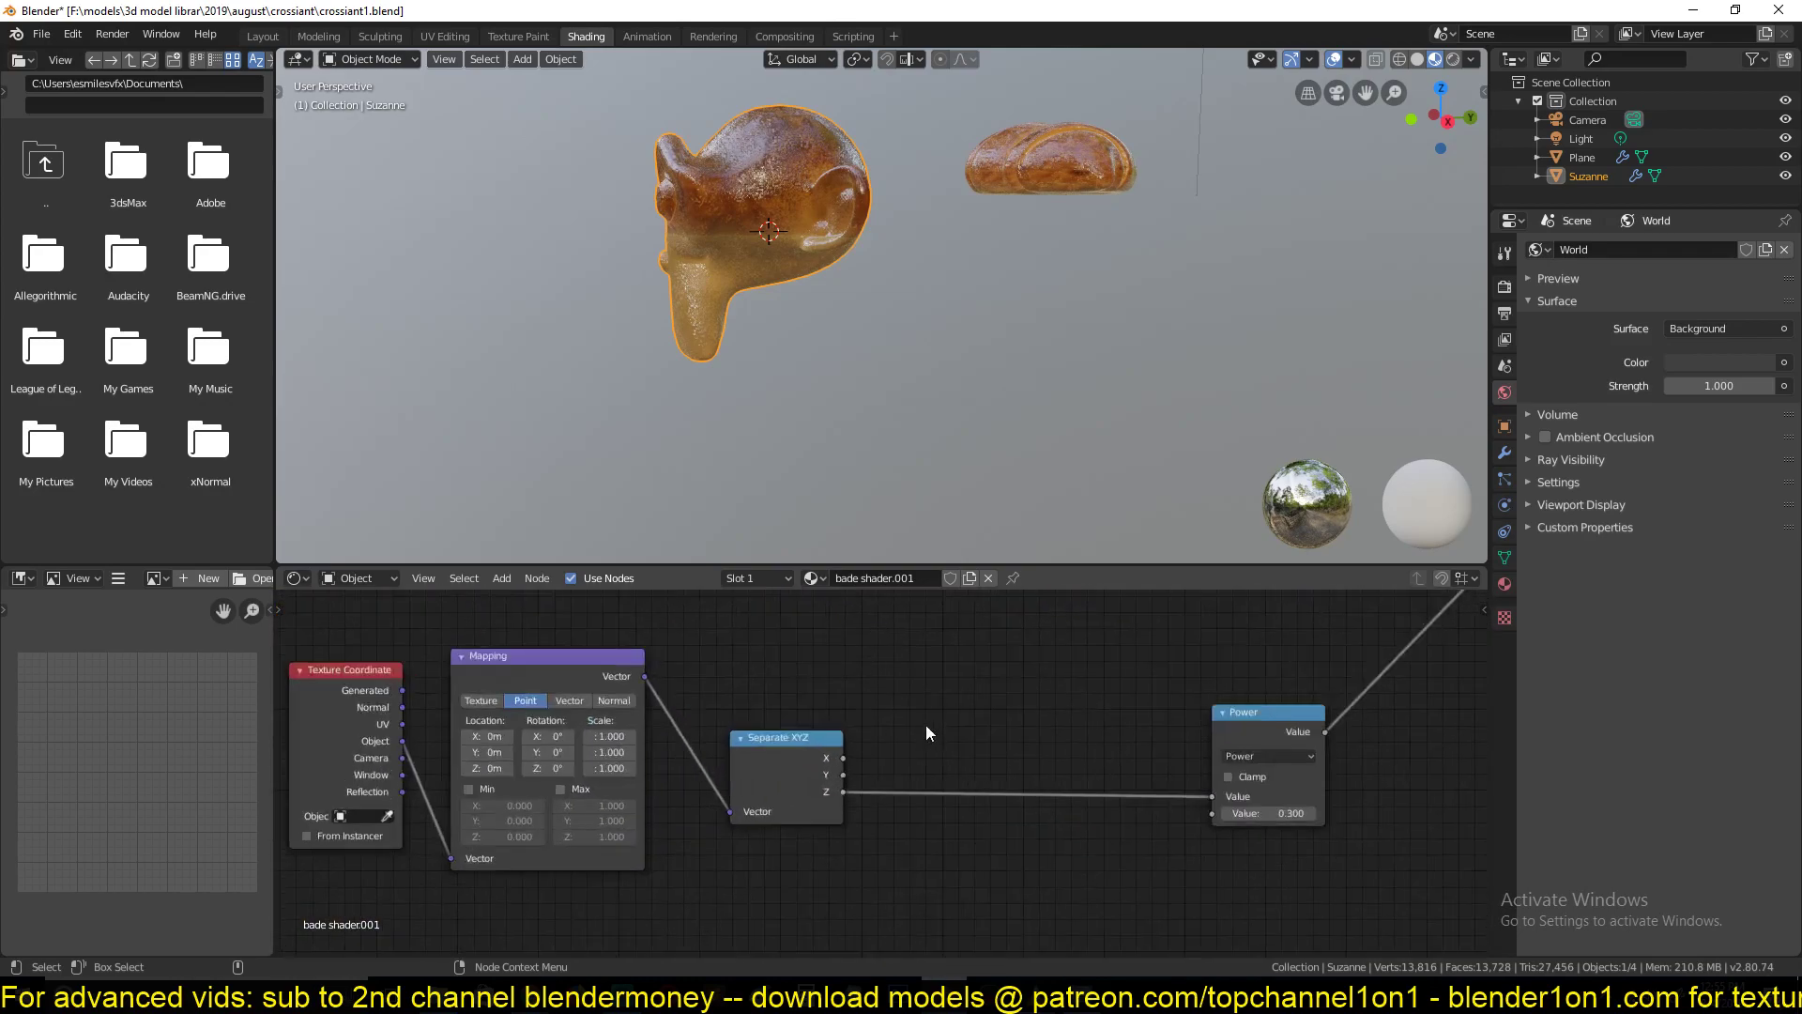
middle_click_drag(554, 746, 775, 765)
scroll(771, 766, "up", 4)
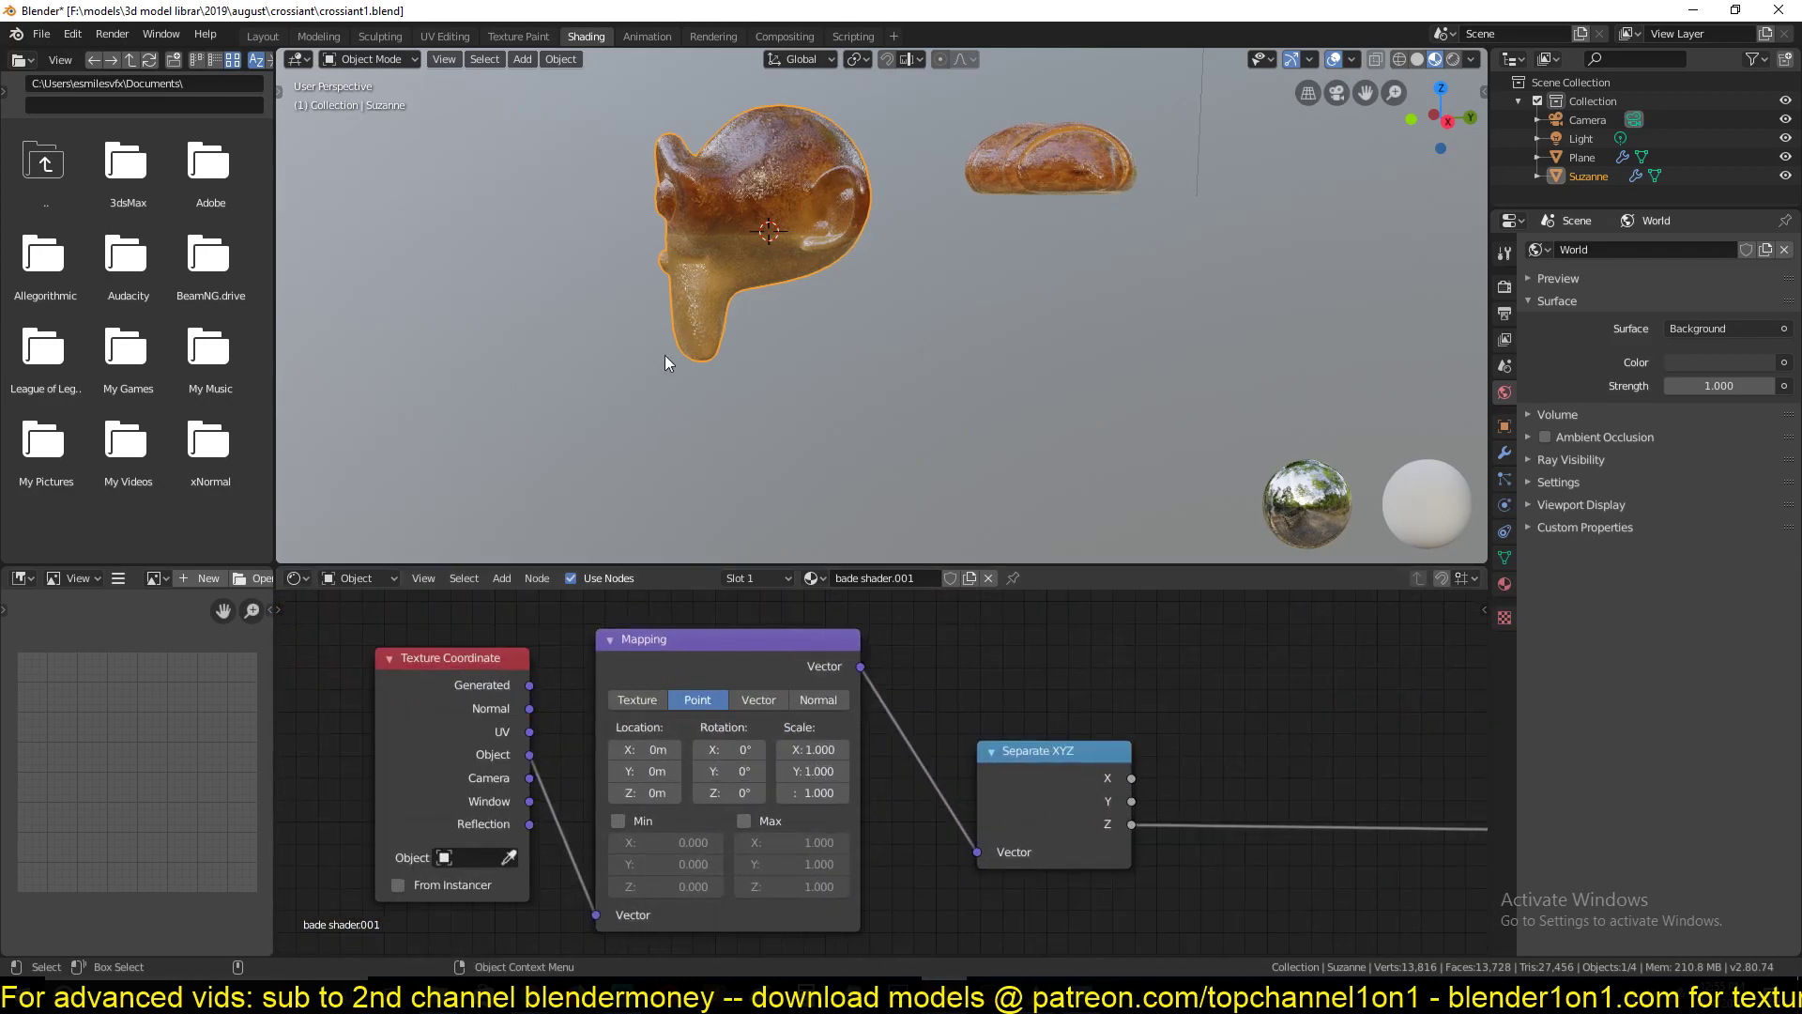
middle_click_drag(664, 355, 760, 448)
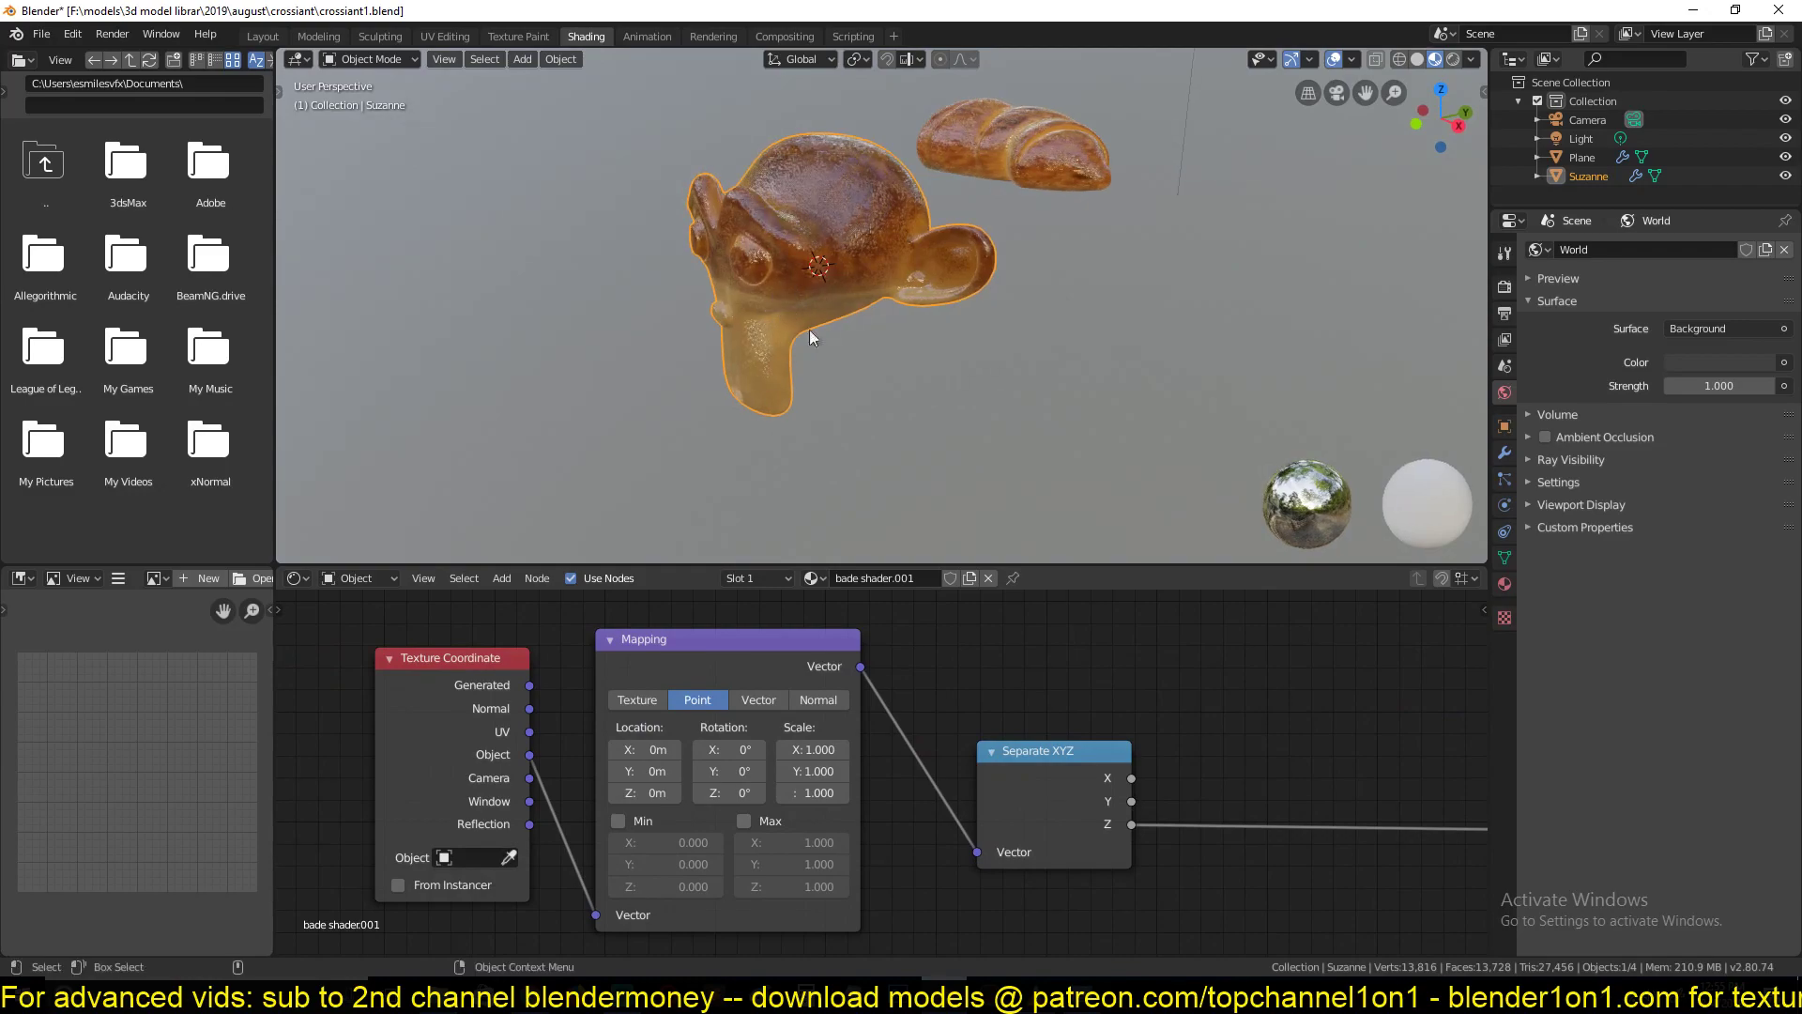
mouse_move(645, 792)
left_mouse_down()
mouse_move(678, 792)
mouse_move(635, 792)
left_mouse_up()
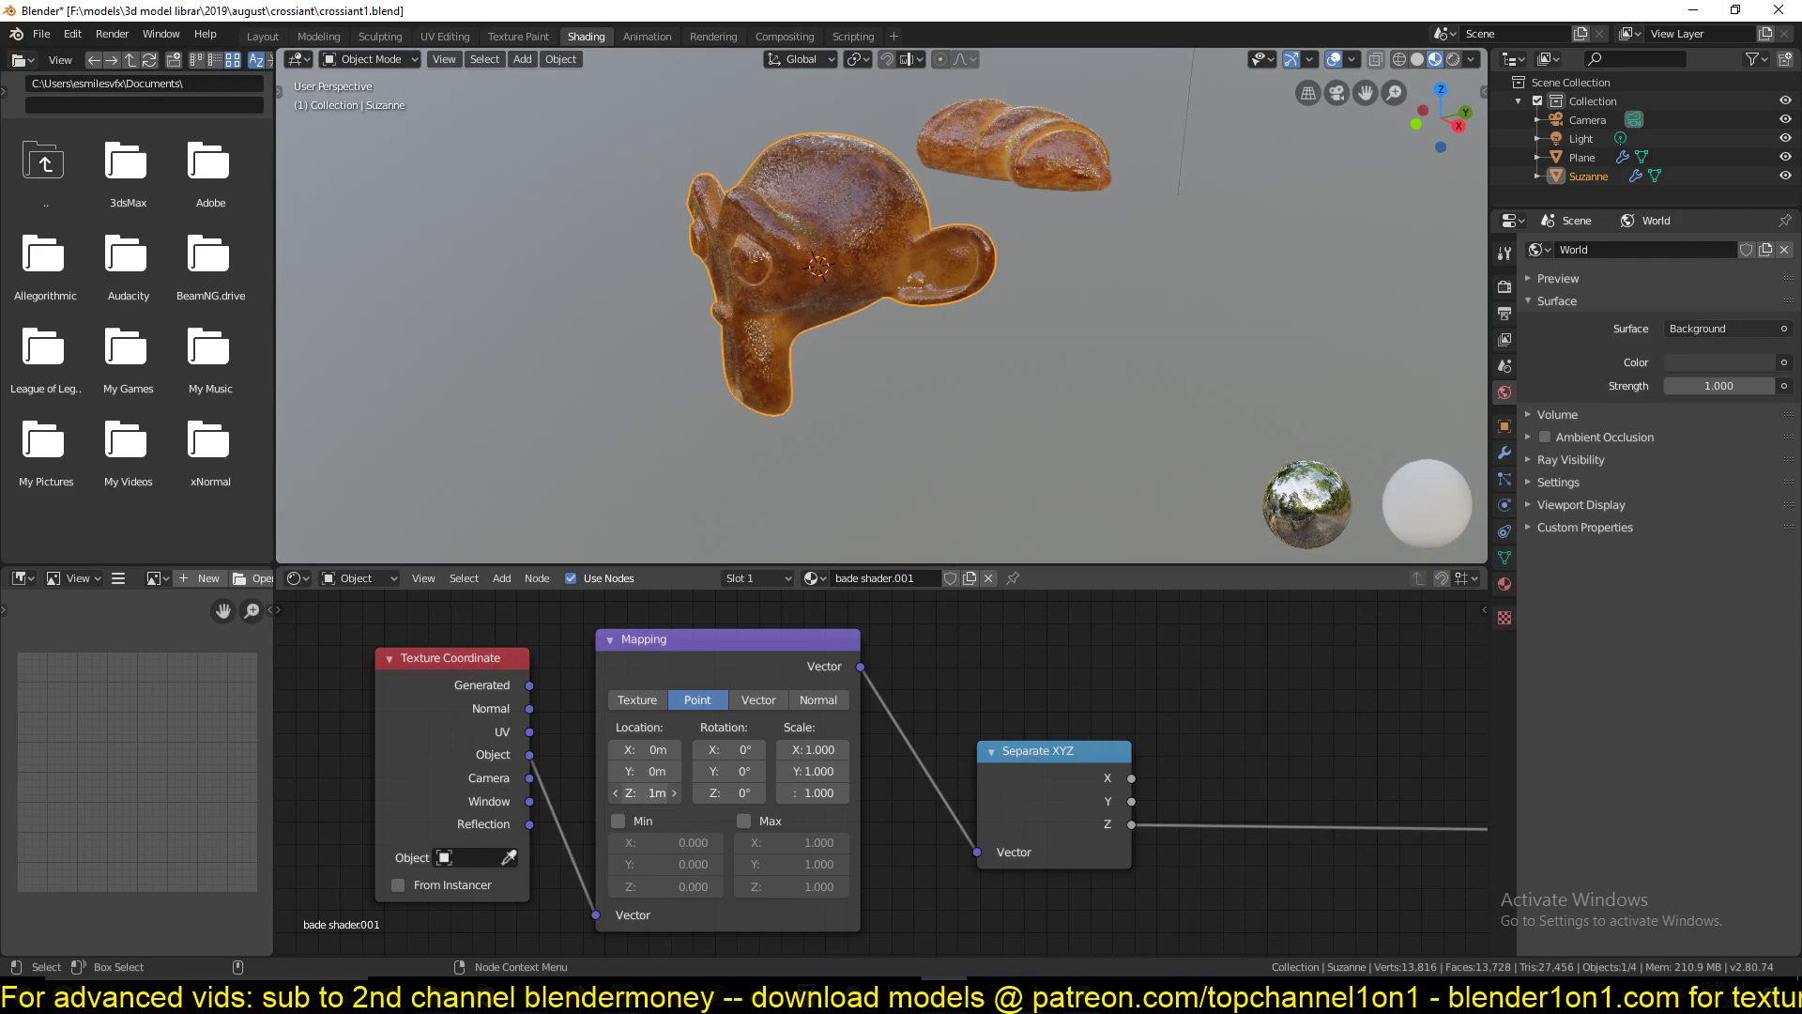
scroll(1009, 204, "up", 5)
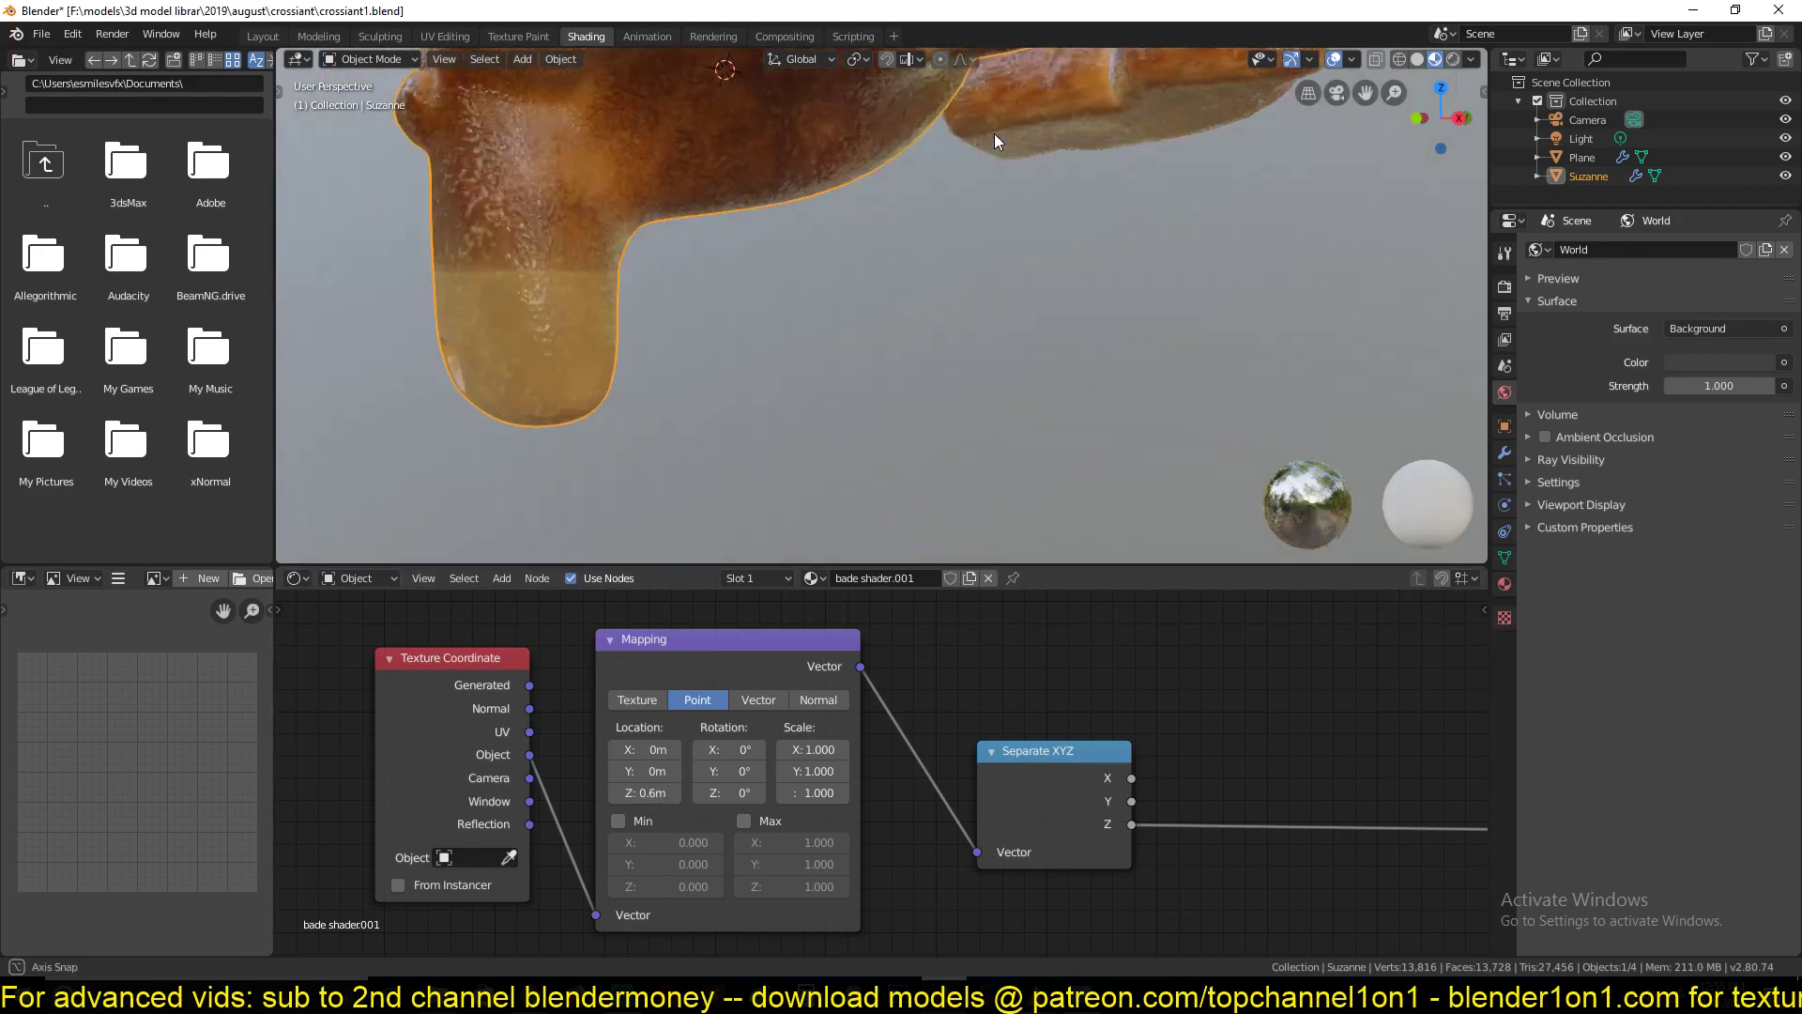
middle_click_drag(946, 377, 1212, 143)
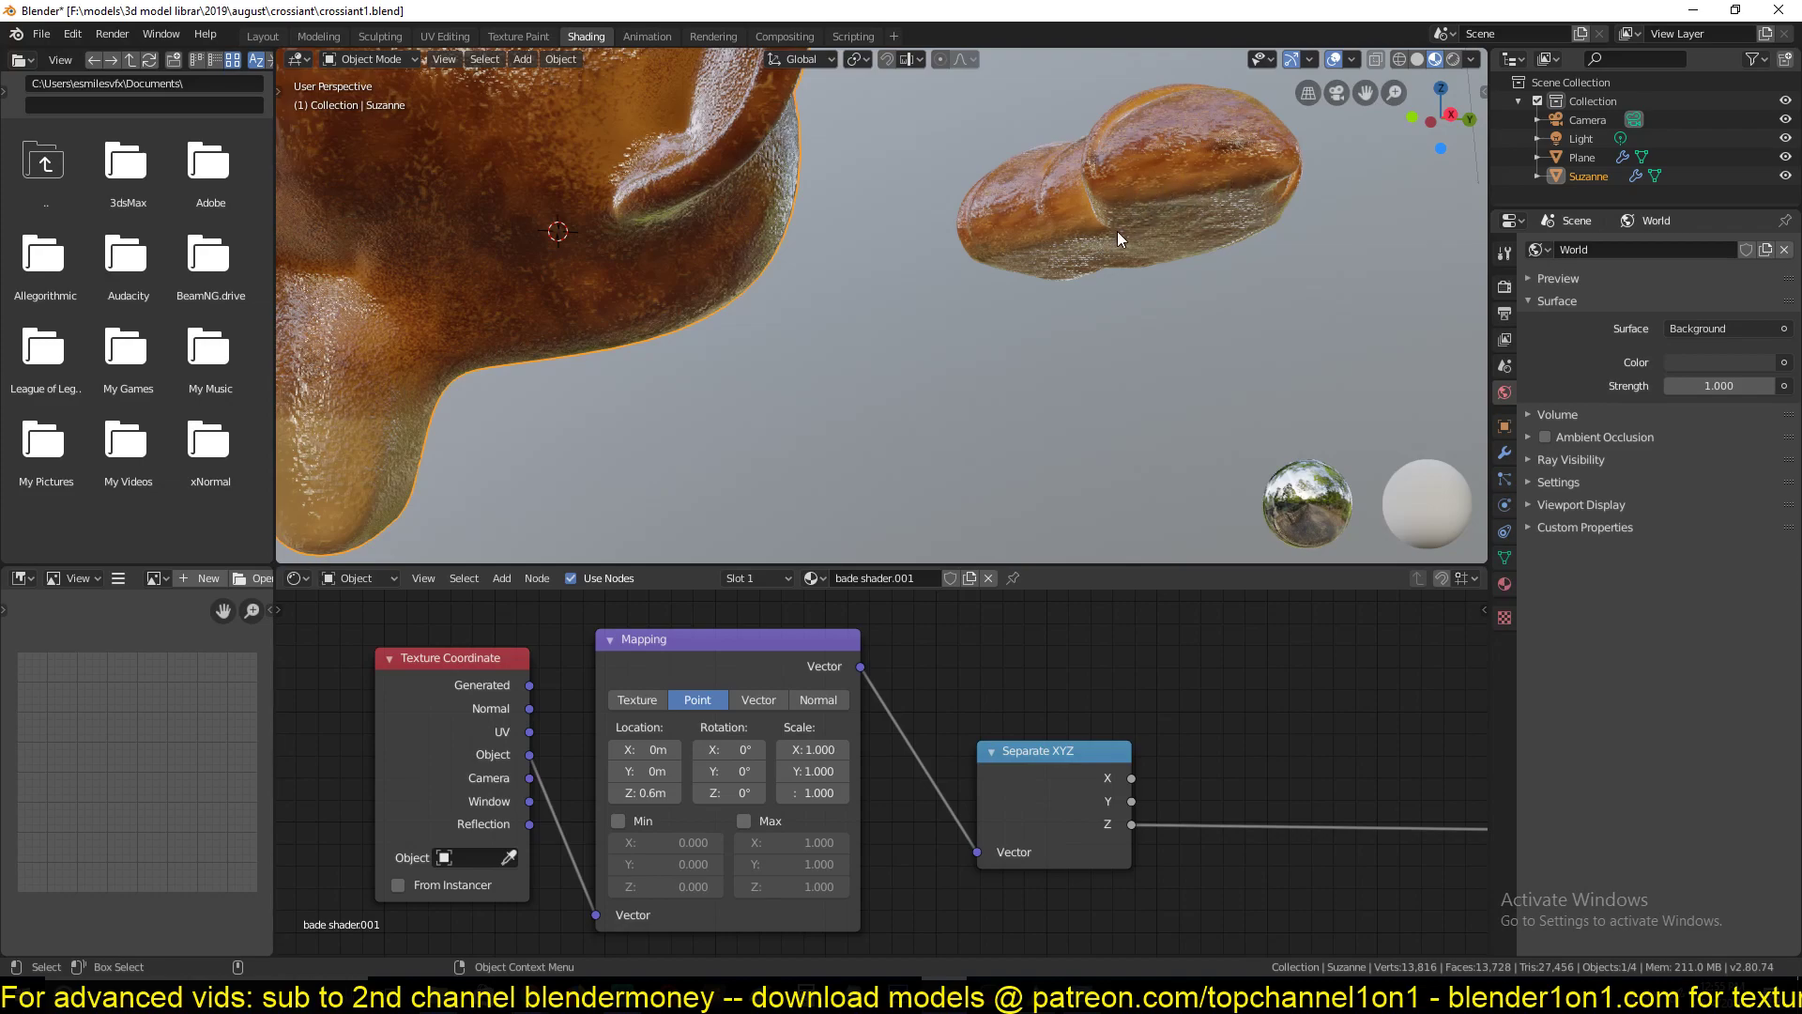
scroll(1089, 291, "down", 5)
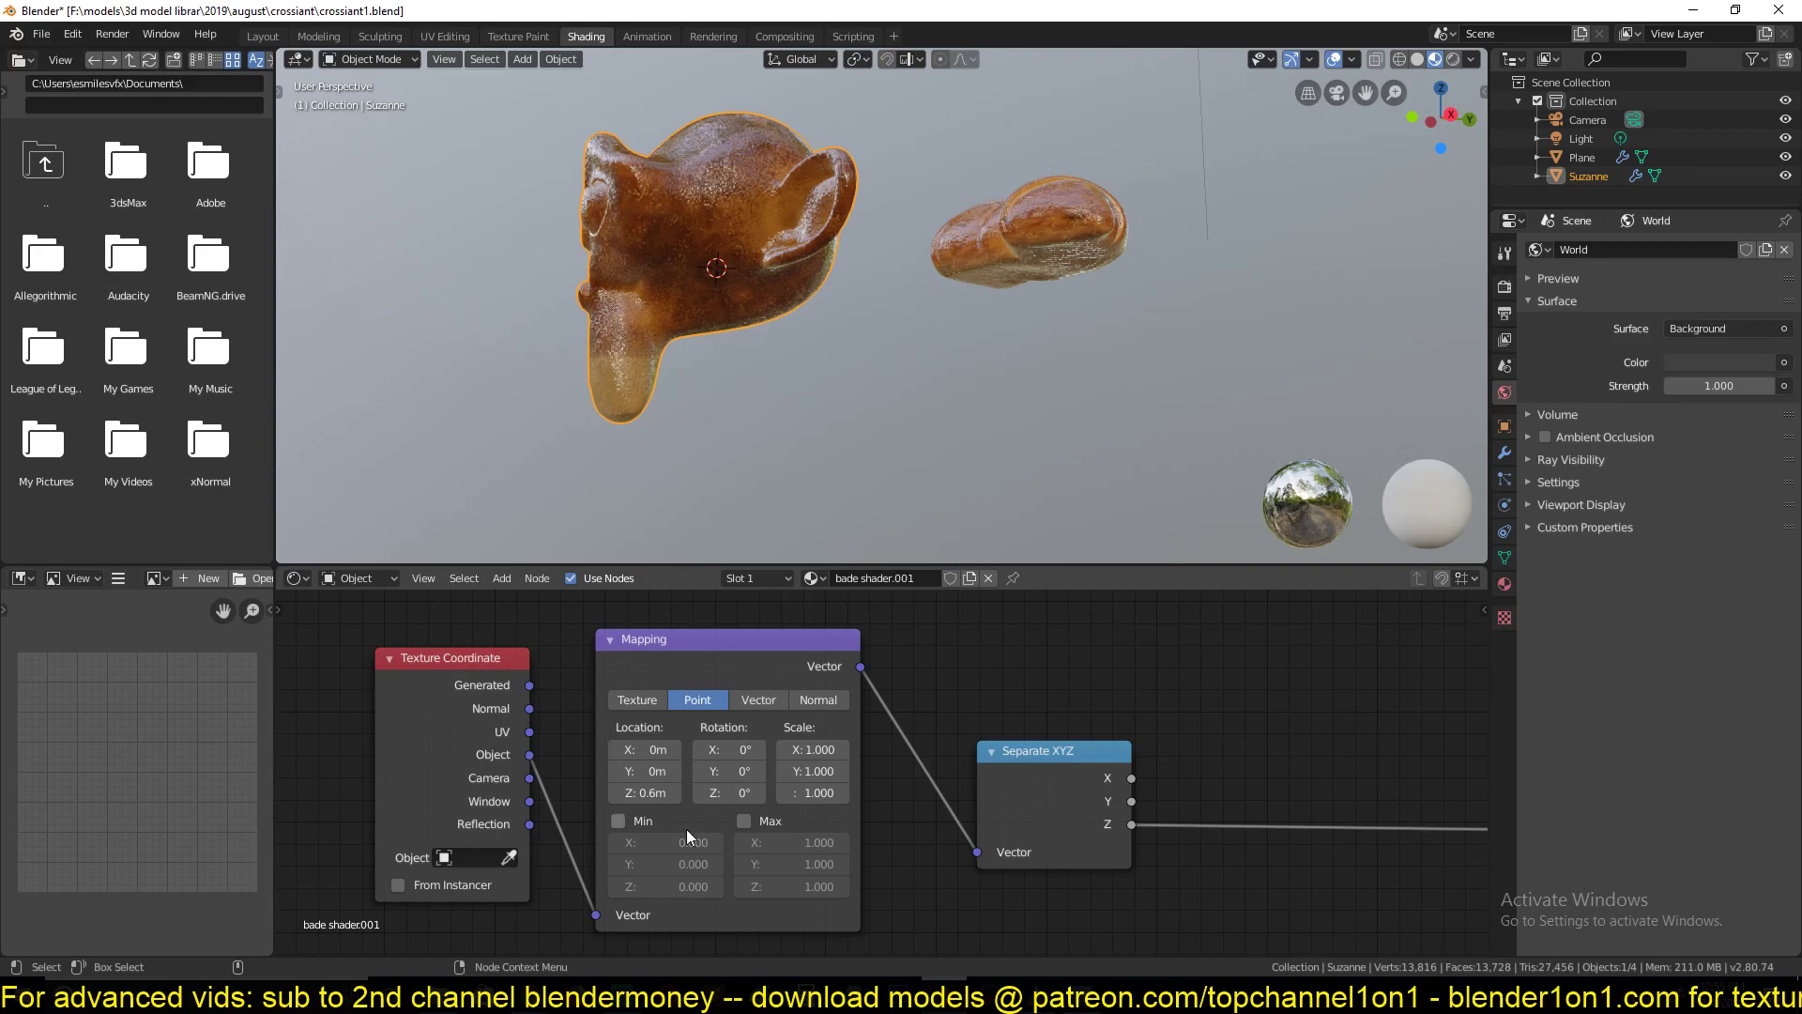
Set the Mapping node's Z location to 0.9 m, check the deselected monkey from both sides and save the file
middle_click_drag(737, 821, 762, 792)
left_click_drag(664, 763, 634, 763)
middle_click_drag(714, 418, 755, 442)
key("alt+a")
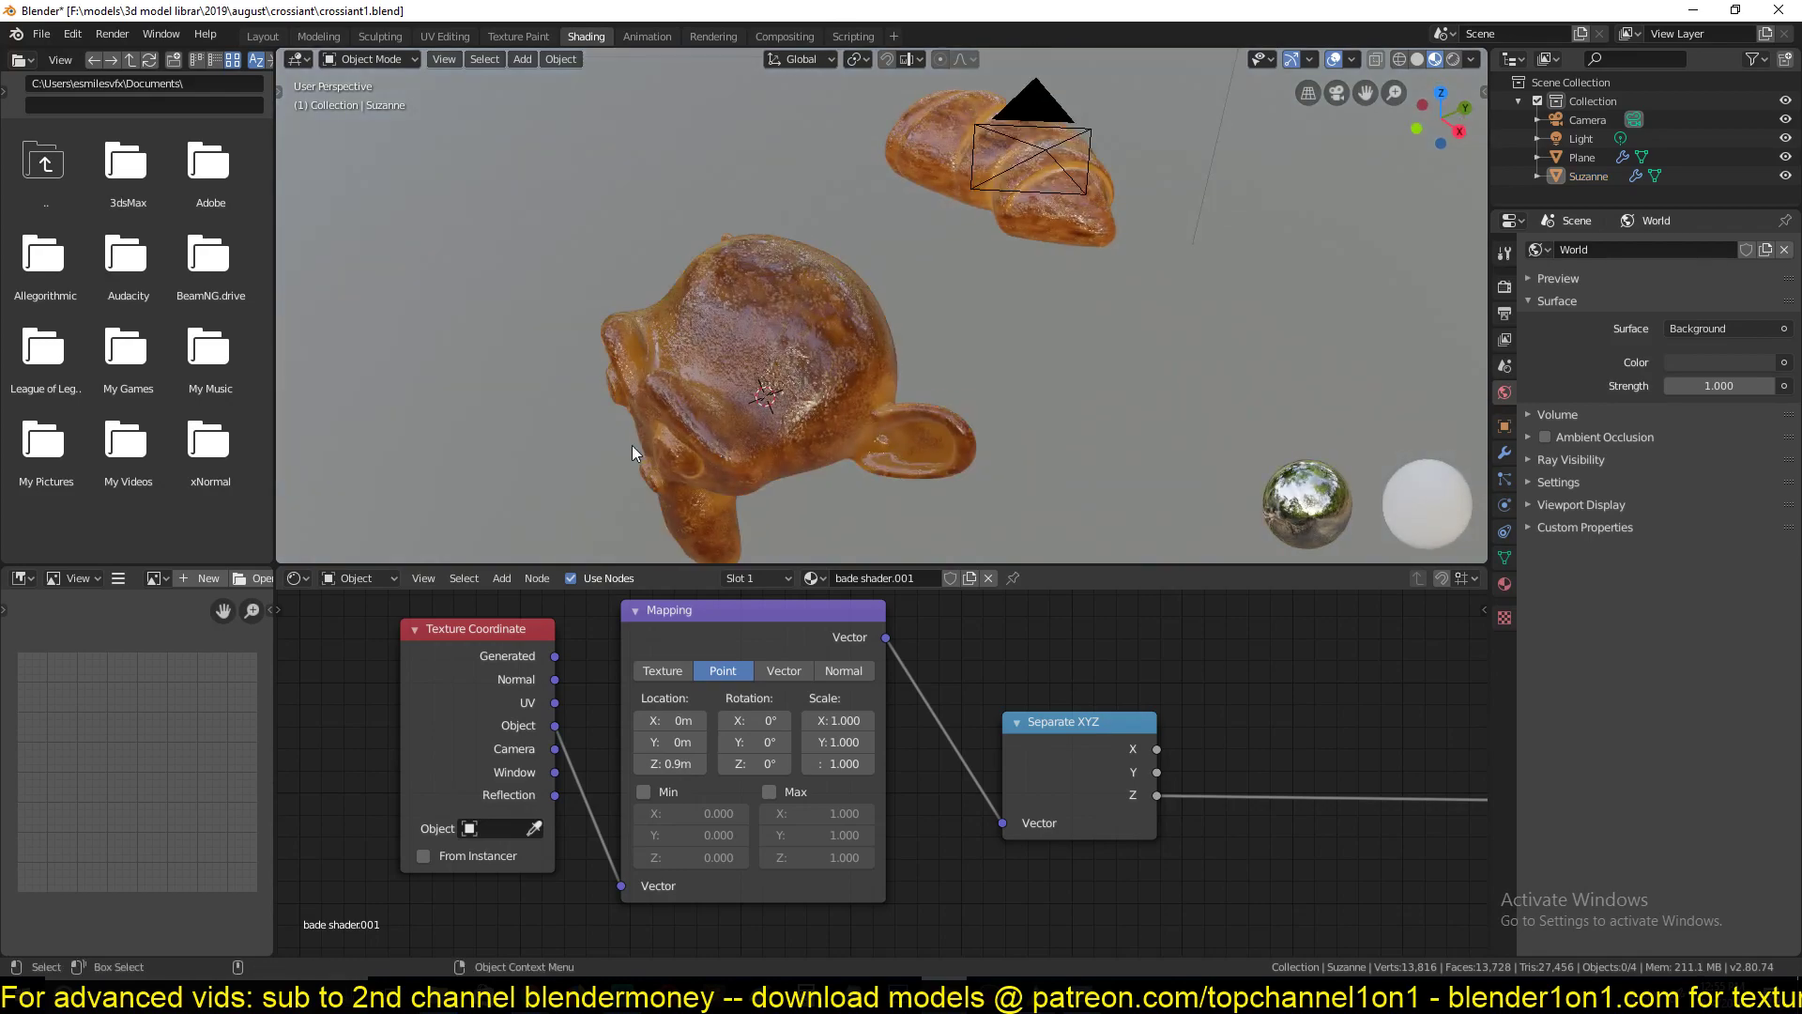
middle_click_drag(633, 445, 946, 449)
key("ctrl+s")
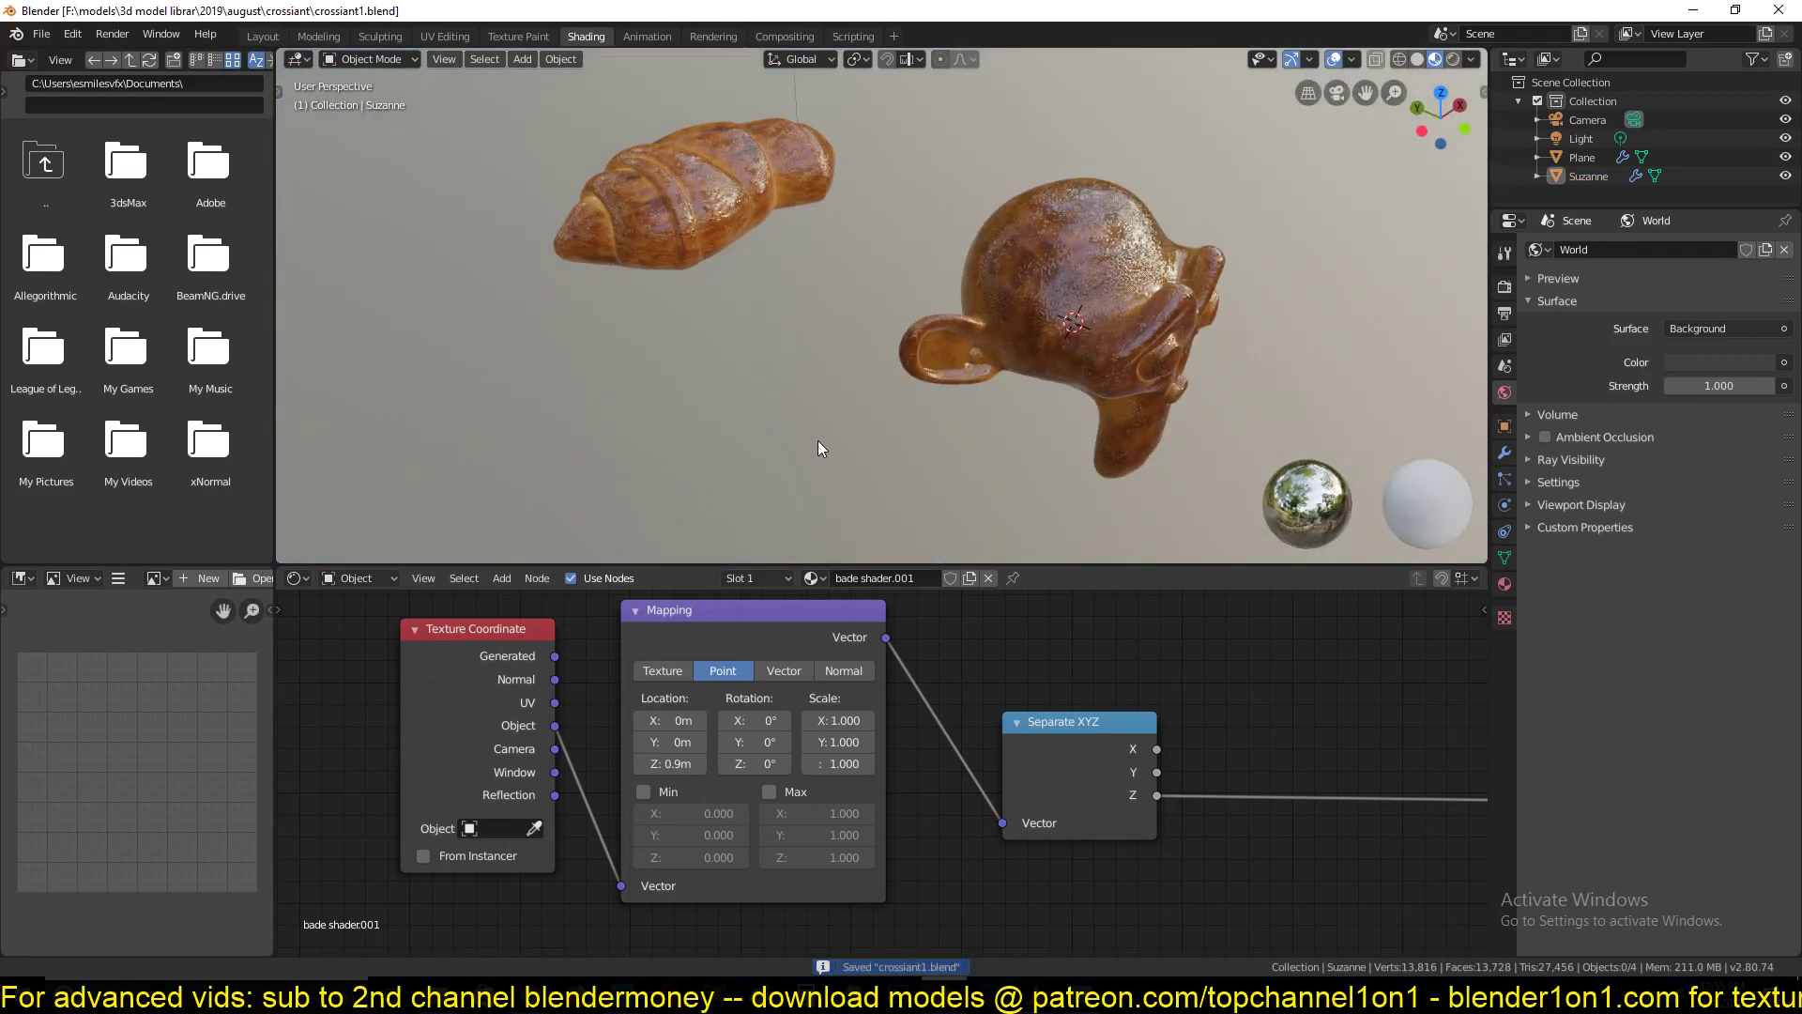
Select the monkey again, review its whole node tree beside the shaded result, and save the file
middle_click_drag(818, 441, 809, 465)
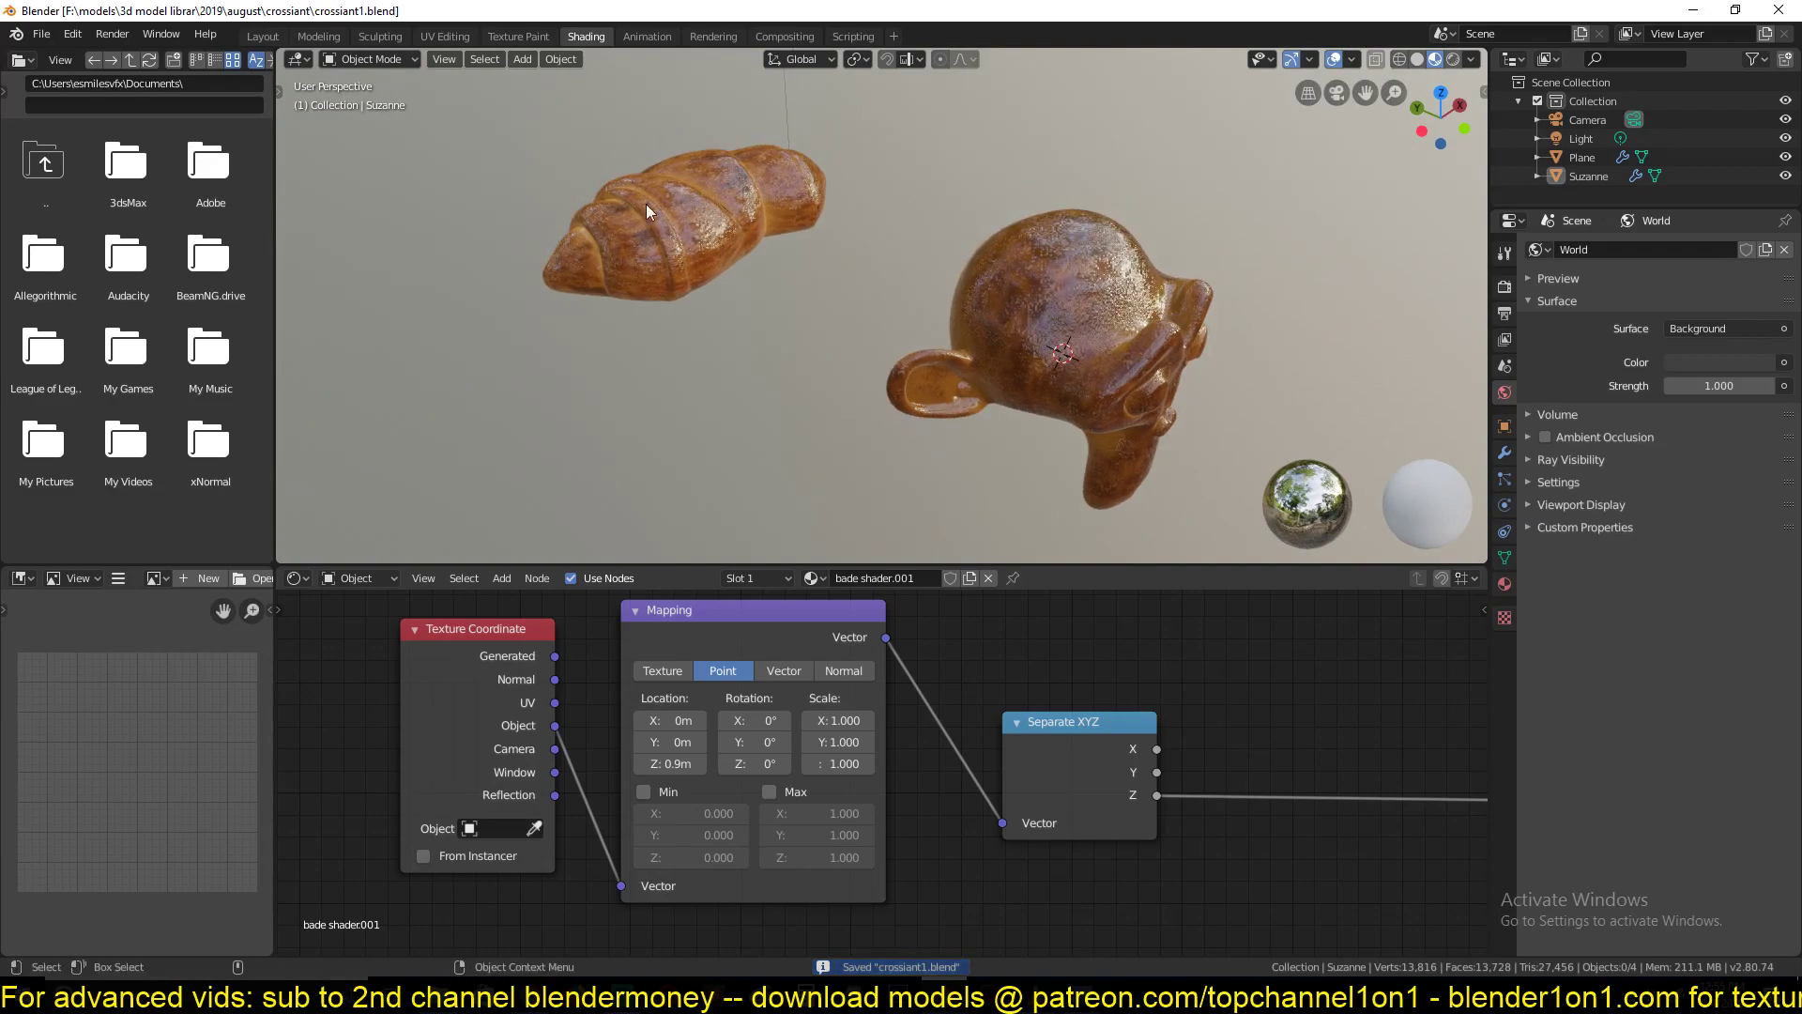
left_click(1058, 345)
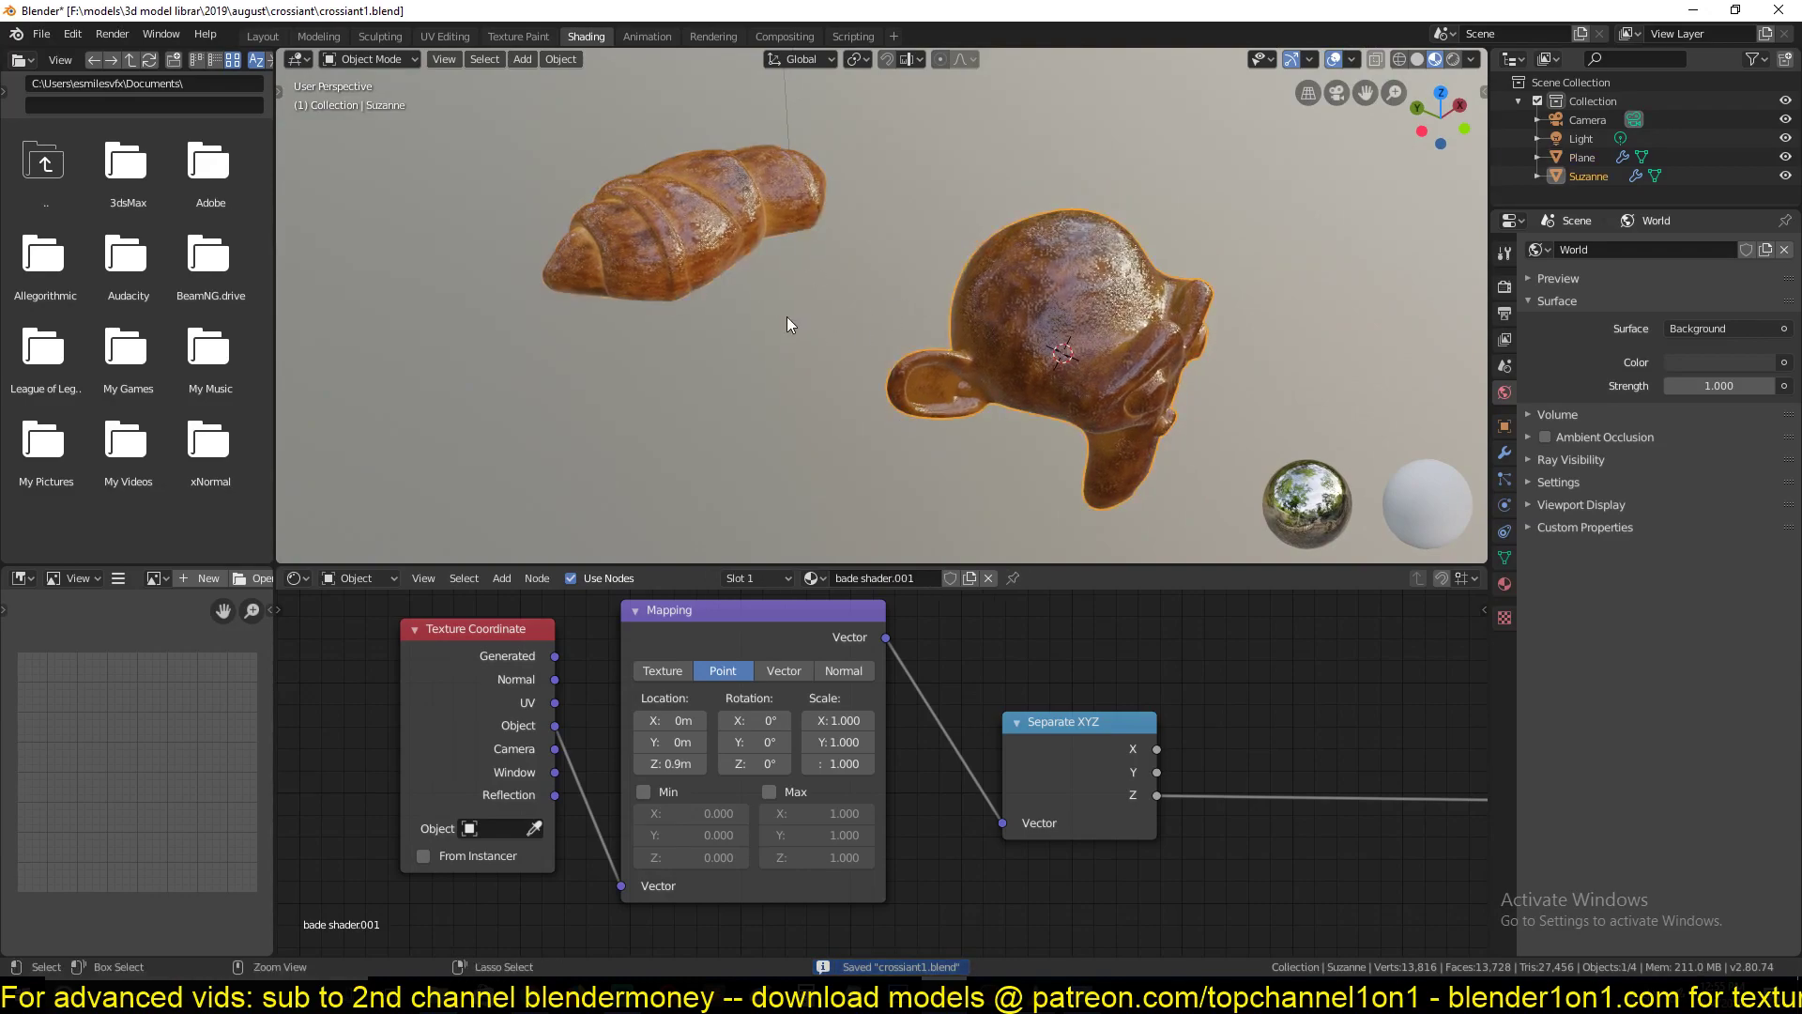
scroll(732, 670, "down", 8)
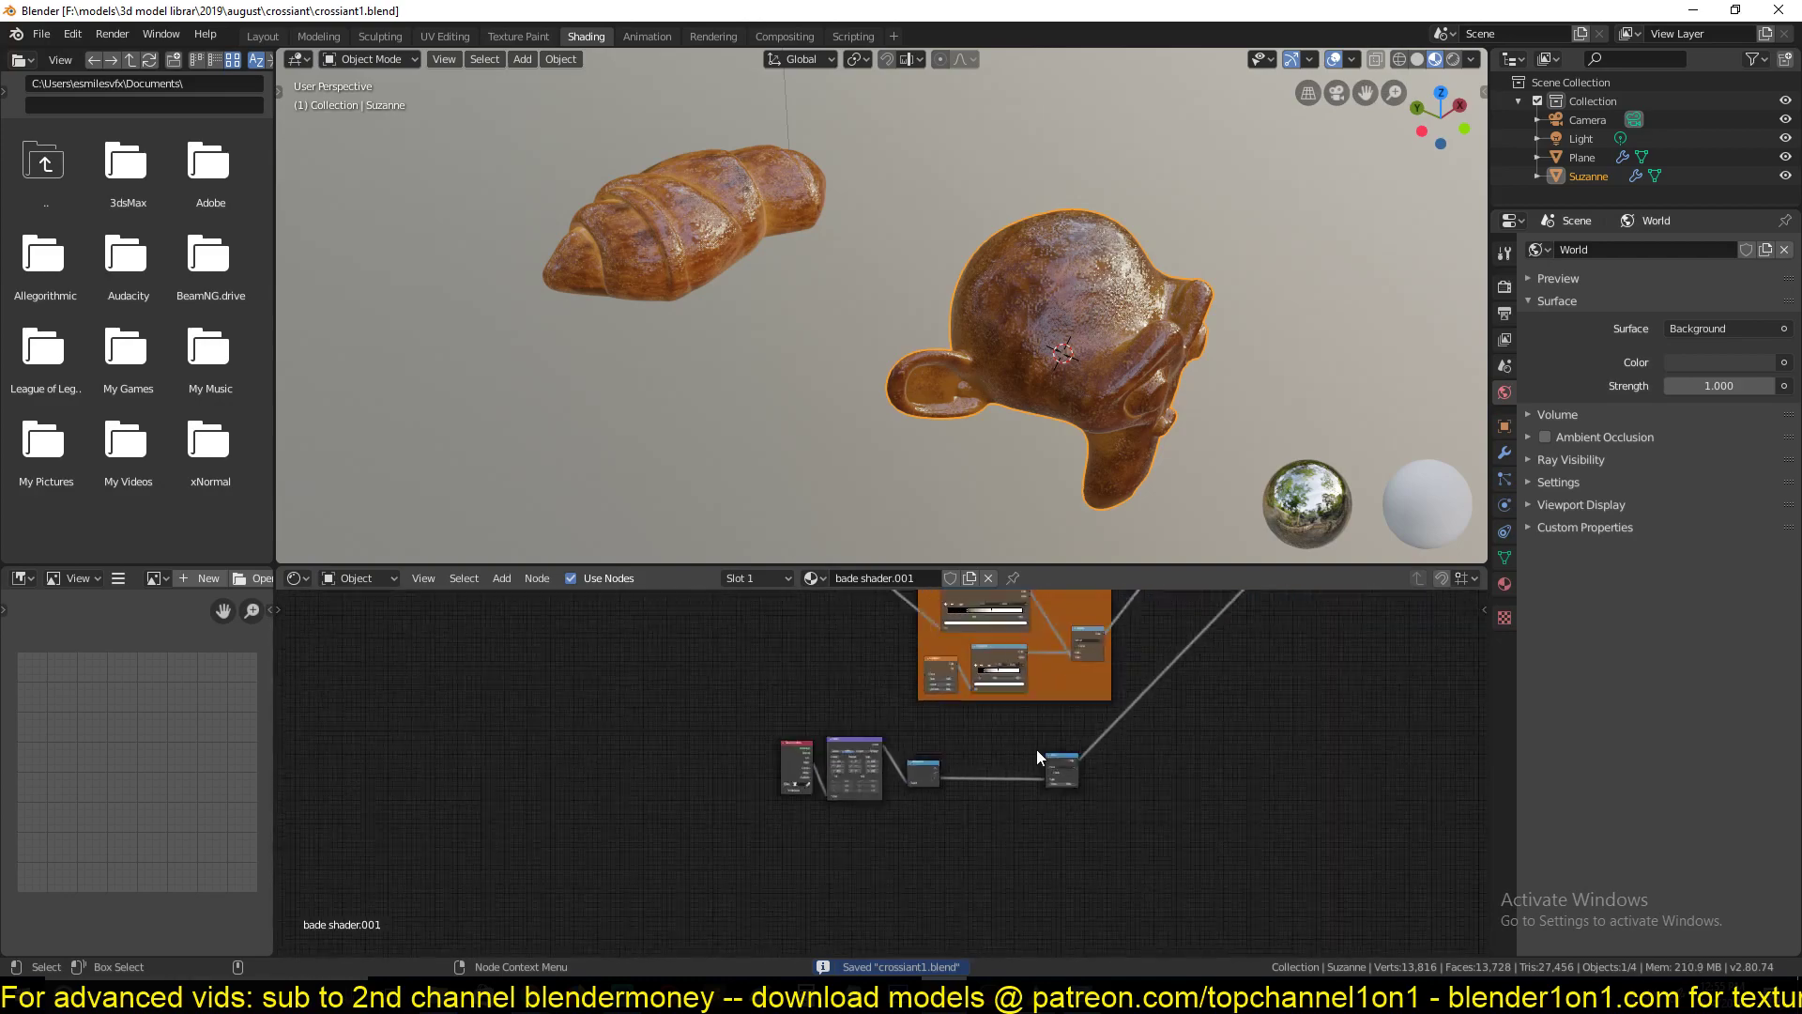
scroll(938, 830, "down", 1)
scroll(998, 791, "down", 1, "ctrl")
key("ctrl+s")
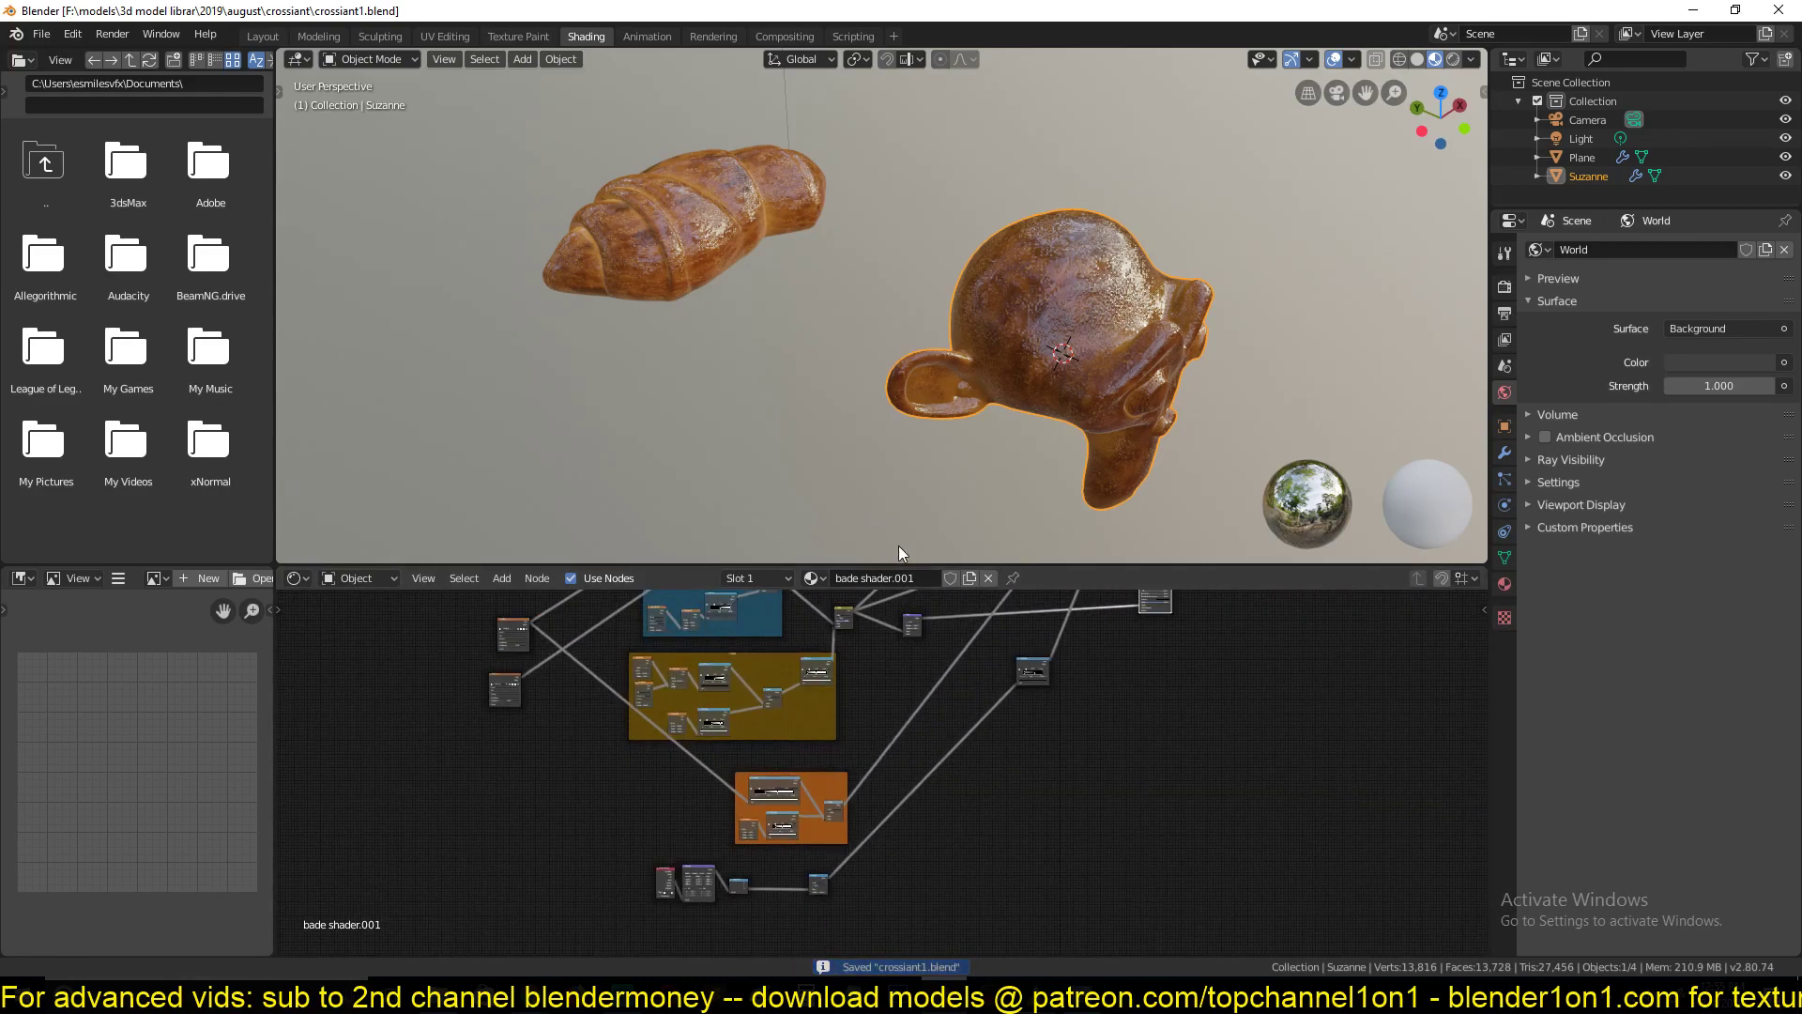
middle_click_drag(898, 545, 899, 554, "shift")
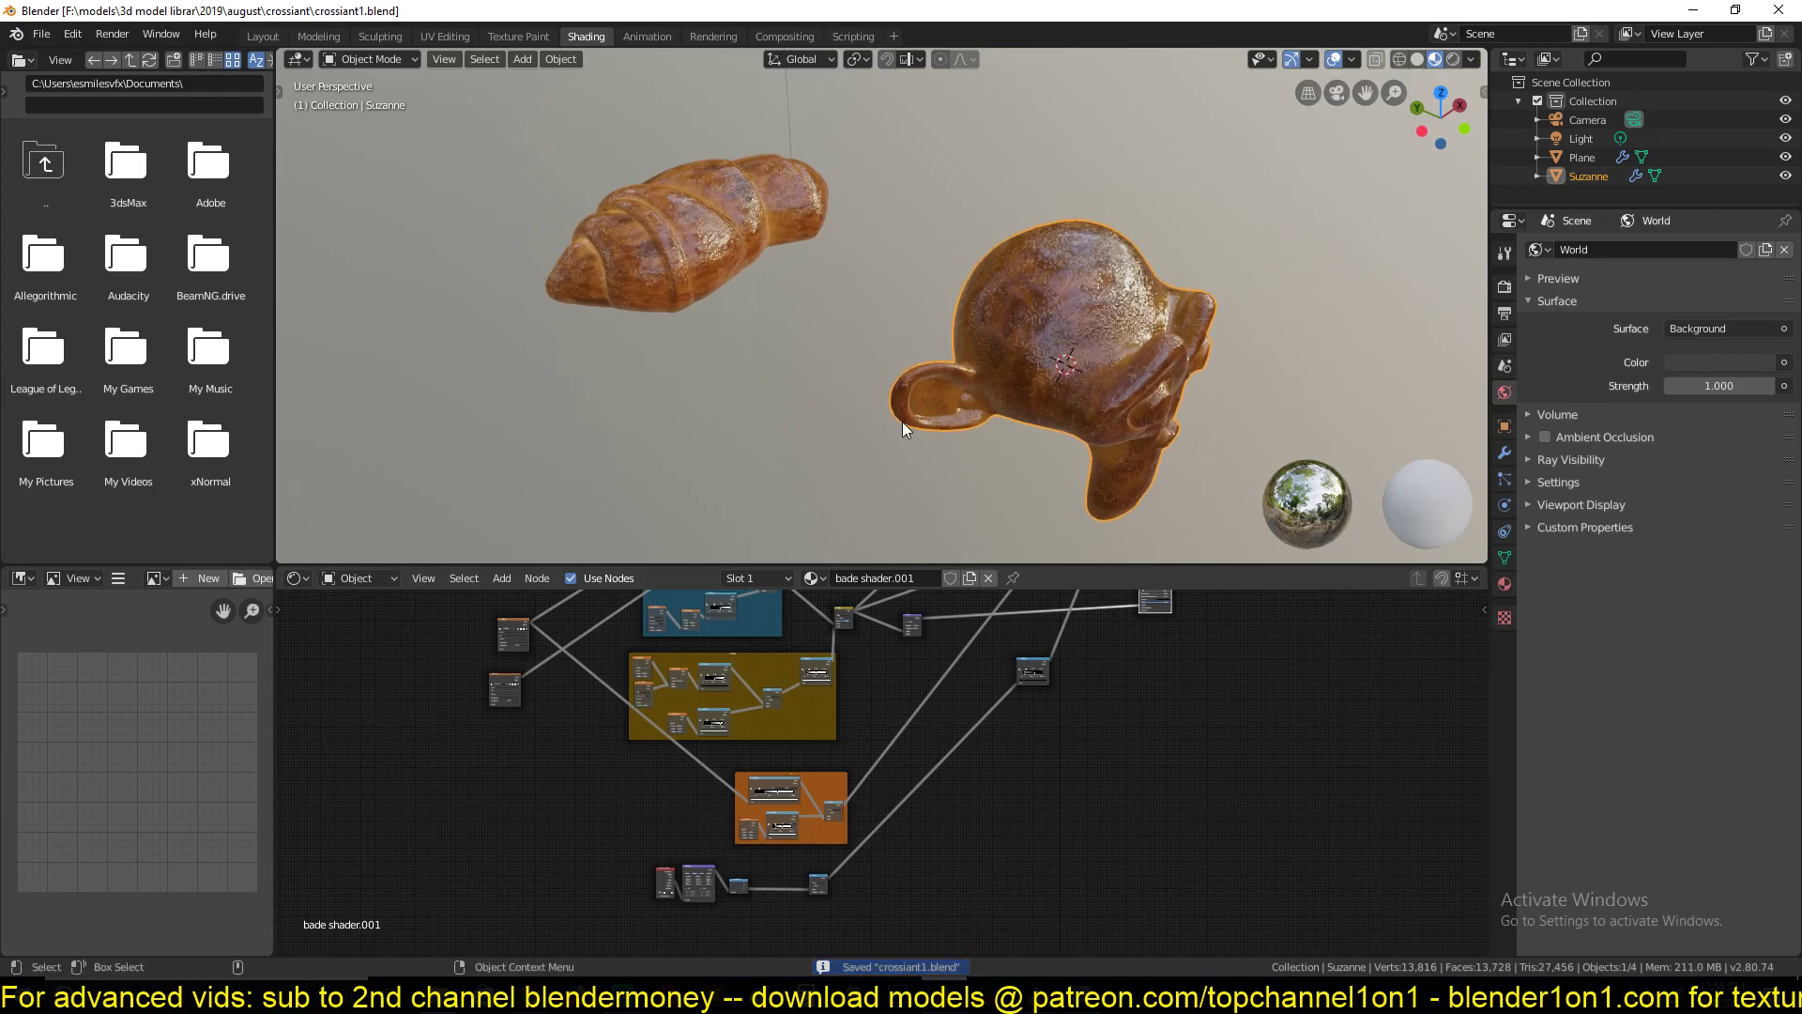